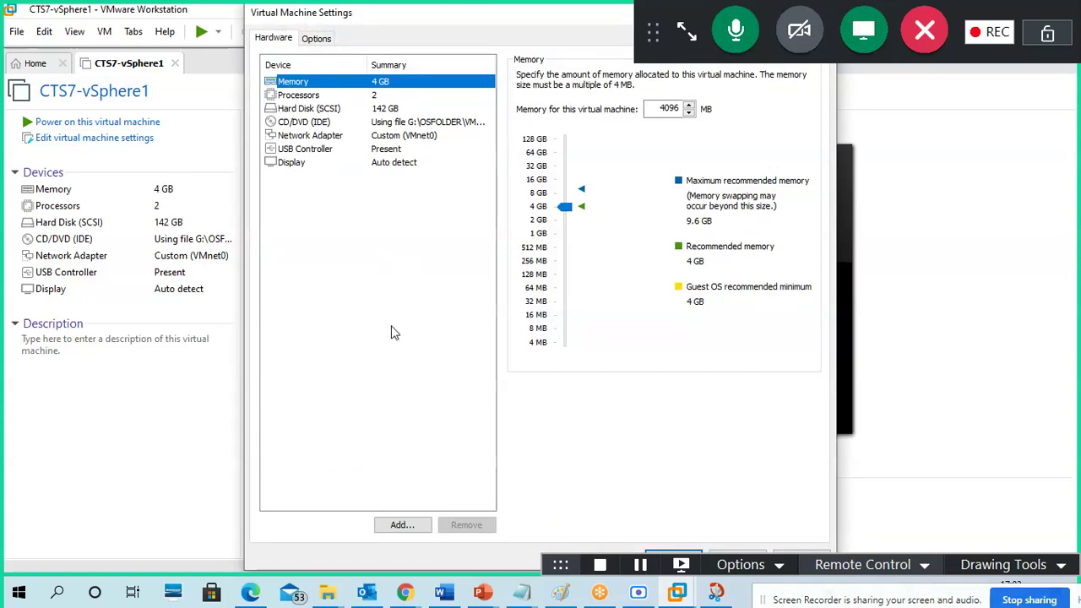
- Try then cancel the Add Hardware wizard, check the existing 142 GB SCSI disk, and restart the wizard
left_click(411, 527)
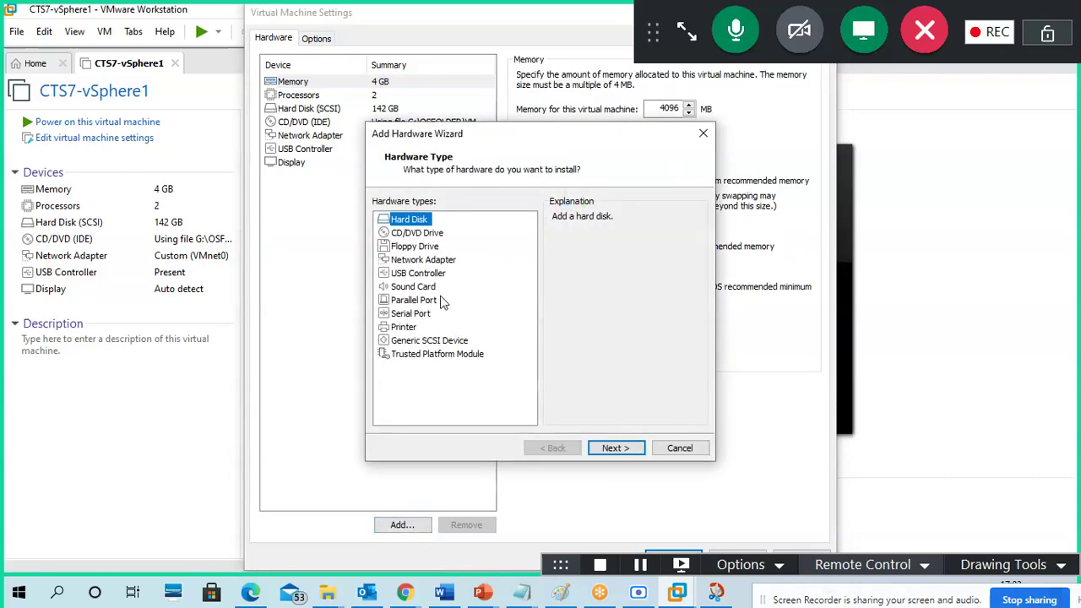
left_click(617, 447)
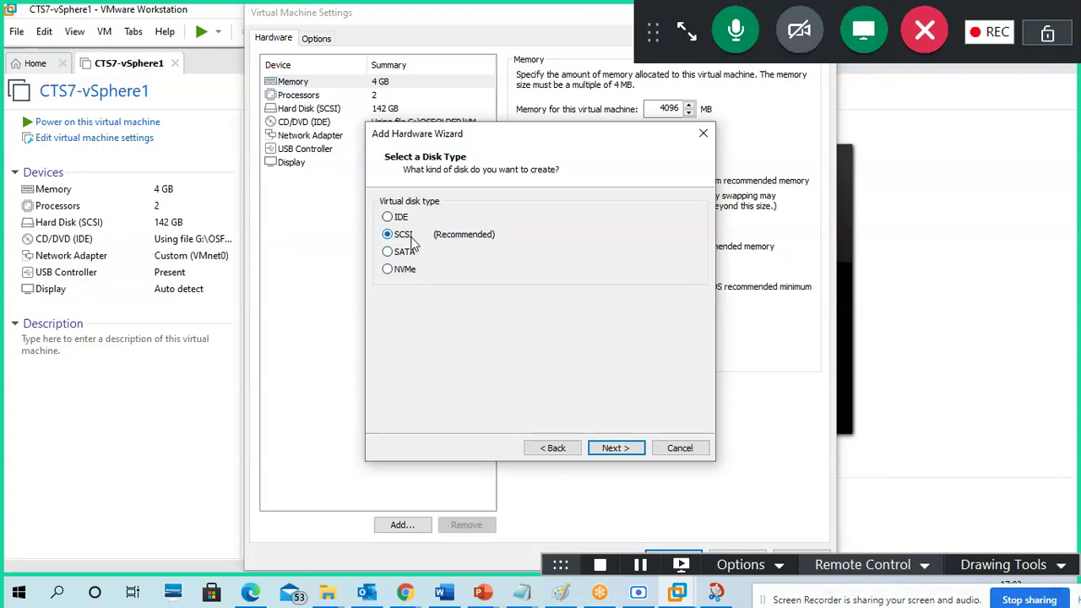
left_click(690, 451)
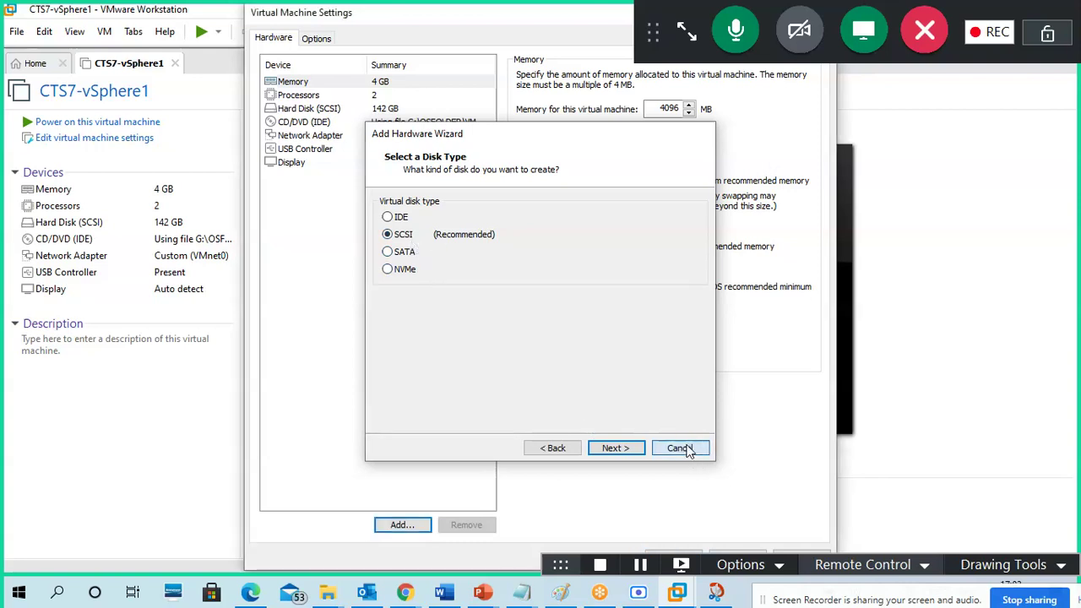
left_click(327, 109)
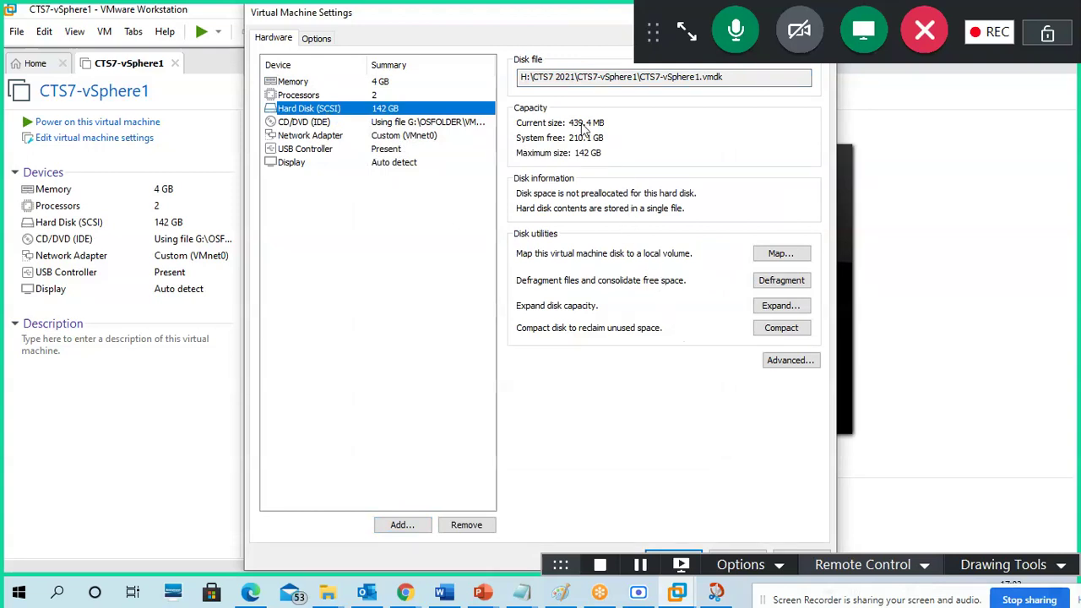
left_click(407, 522)
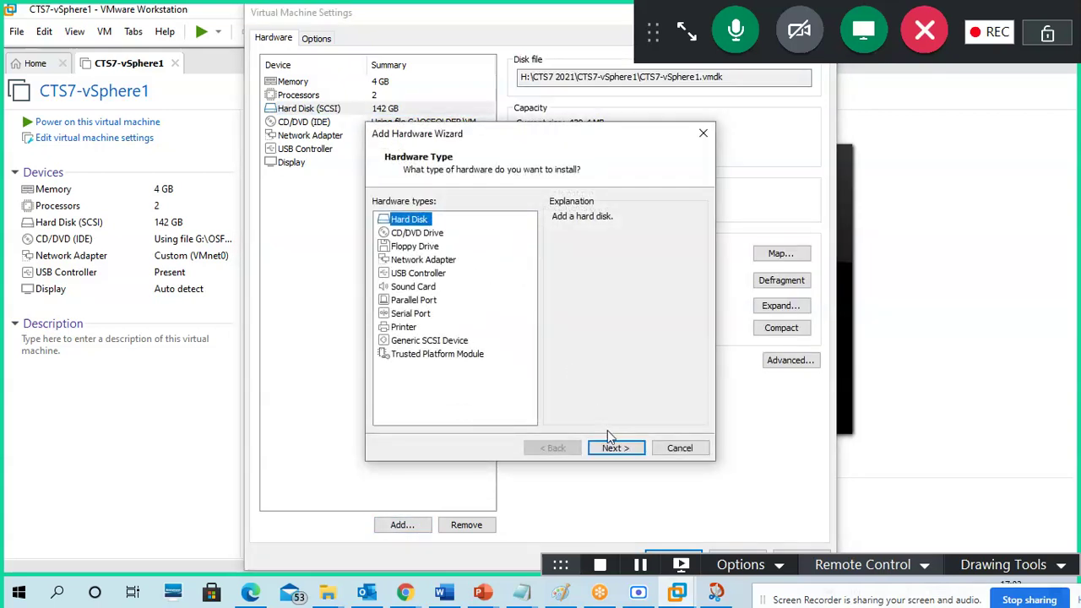
- Create a new SCSI virtual disk of 200 GB stored as a single file, CTS7-vSphere1-0.vmdk
left_click(614, 448)
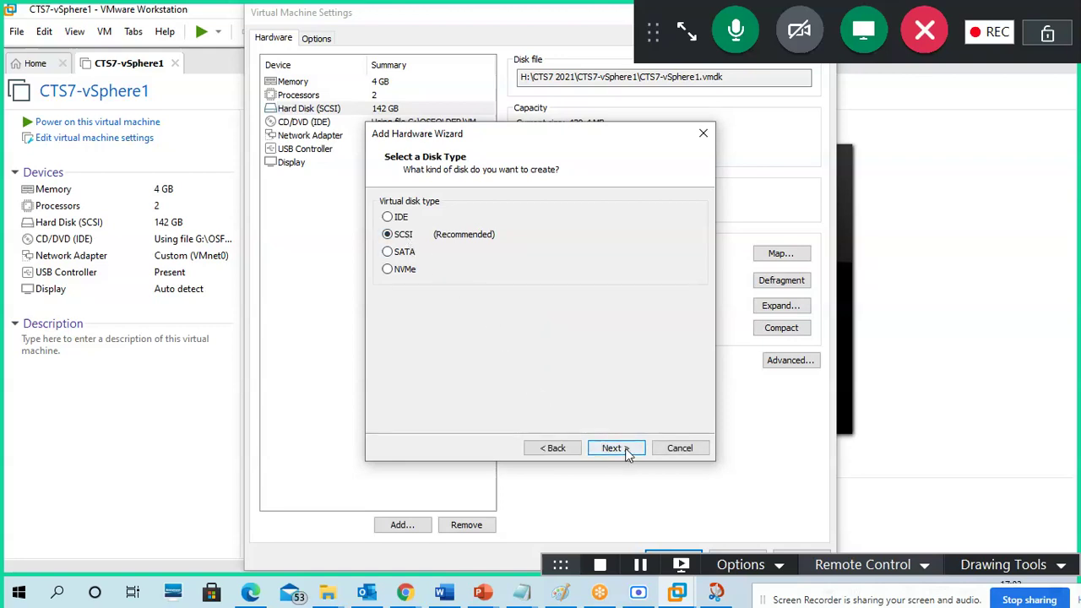
left_click(614, 448)
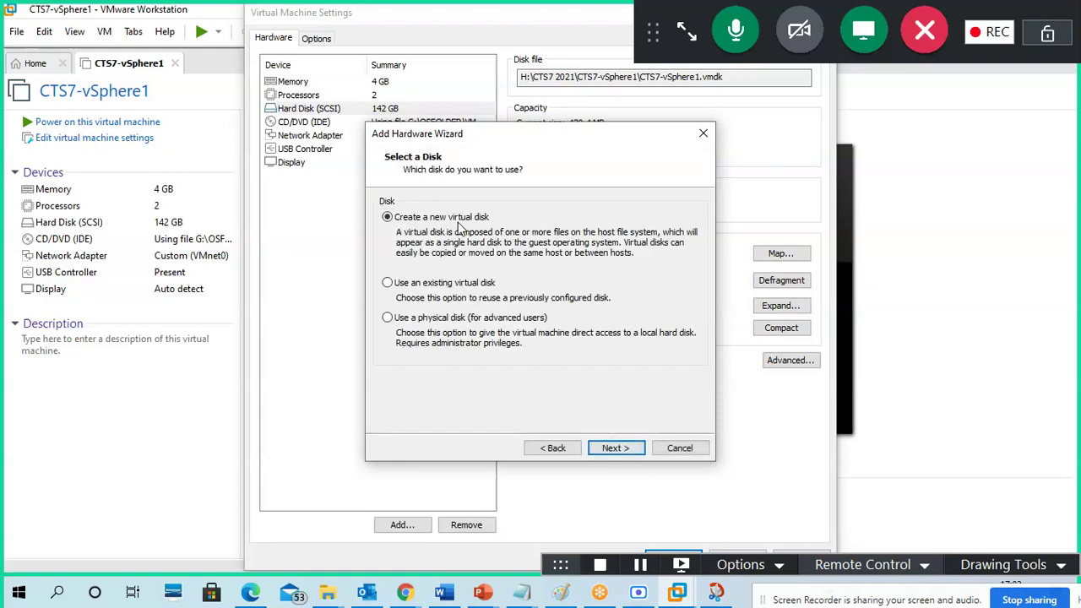
left_click(625, 448)
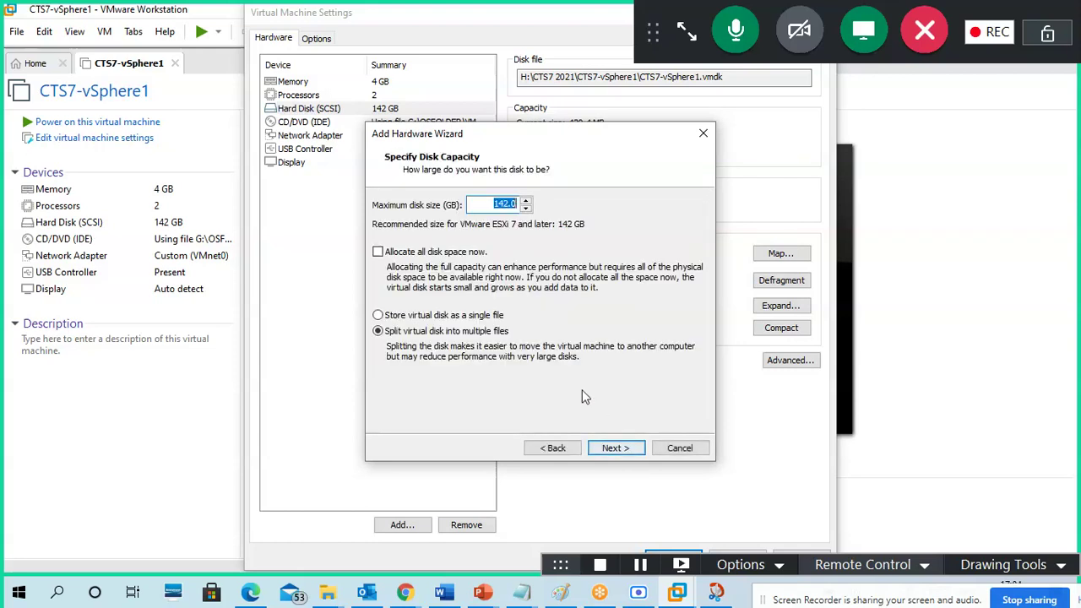
left_click(482, 315)
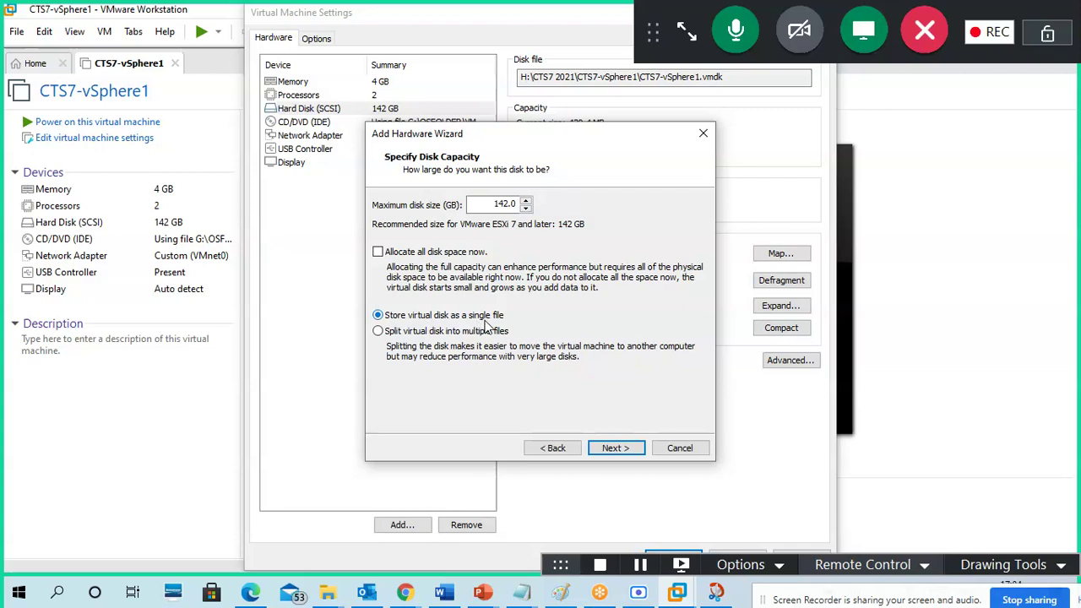
left_click_drag(491, 204, 519, 213)
type("200.")
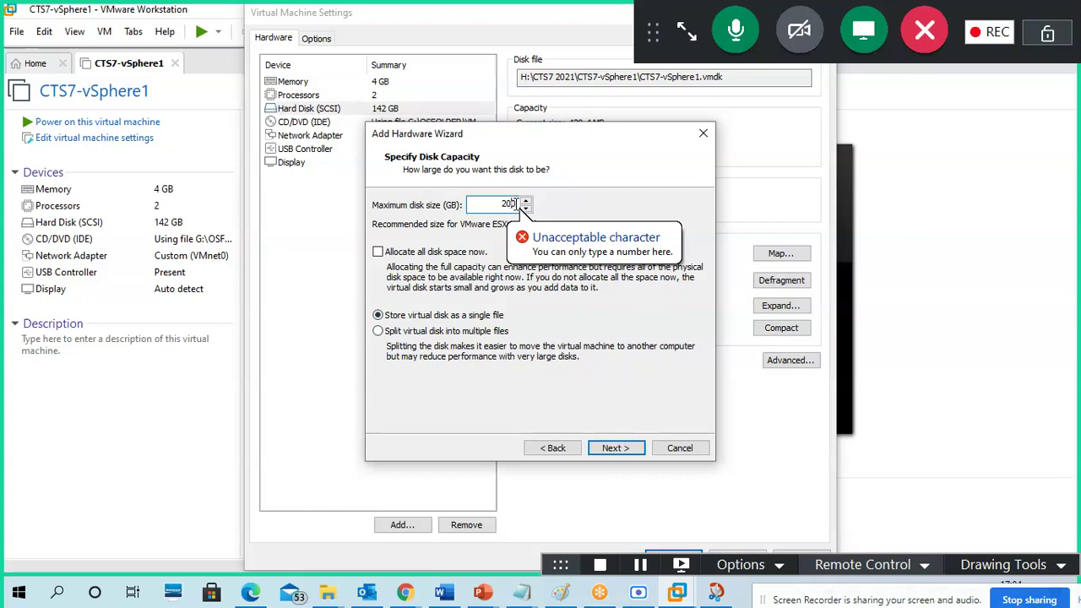
left_click_drag(498, 204, 519, 205)
key("BackSpace")
type("200")
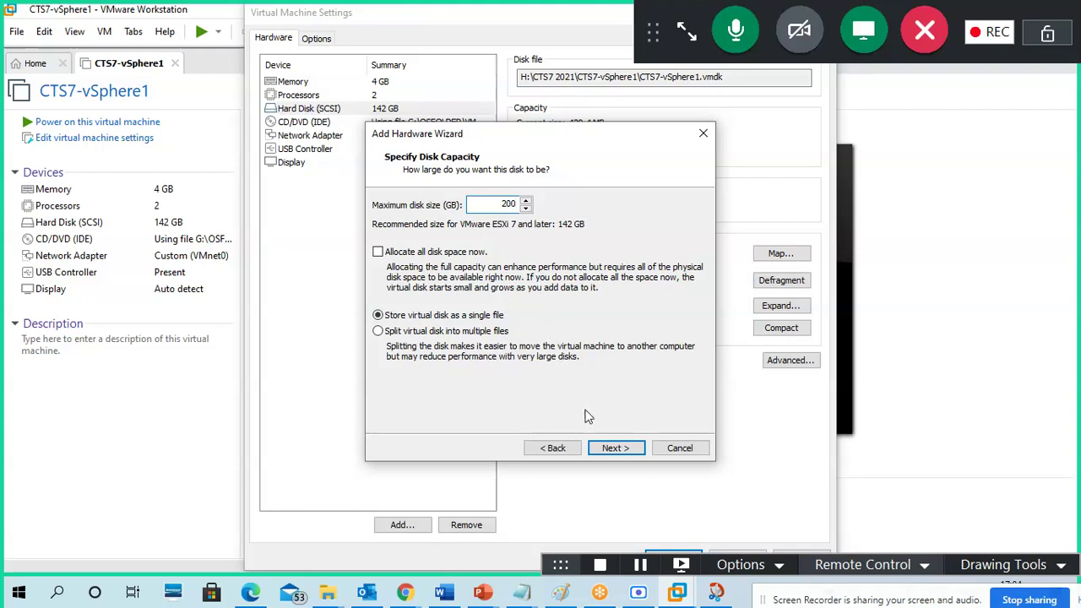
left_click(615, 448)
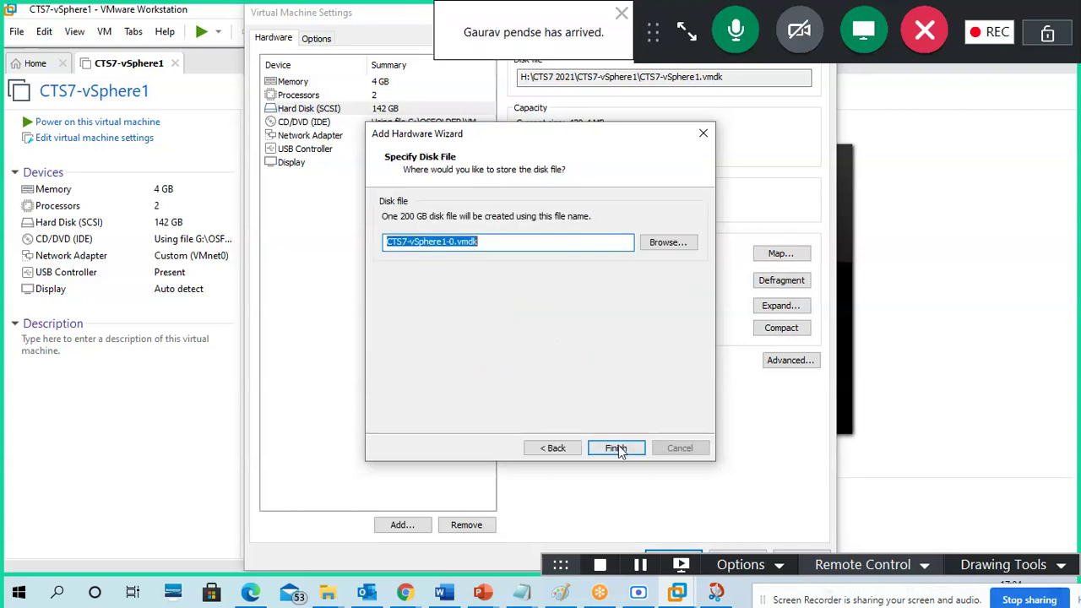
left_click(616, 449)
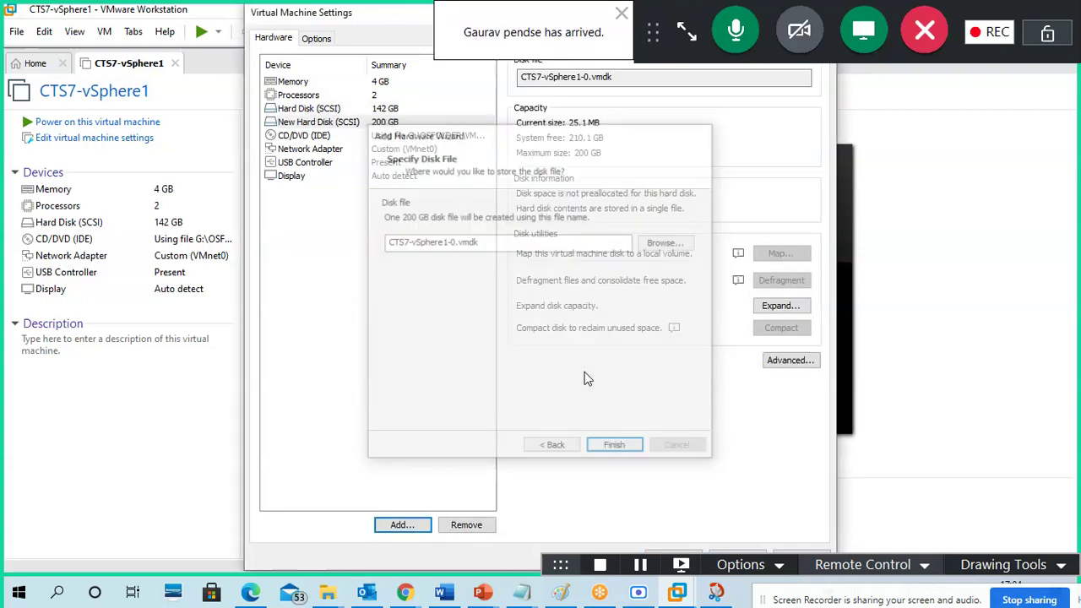
- Add another new SCSI disk of 240 GB as a single file, CTS7-vSphere1-1.vmdk
left_click(402, 526)
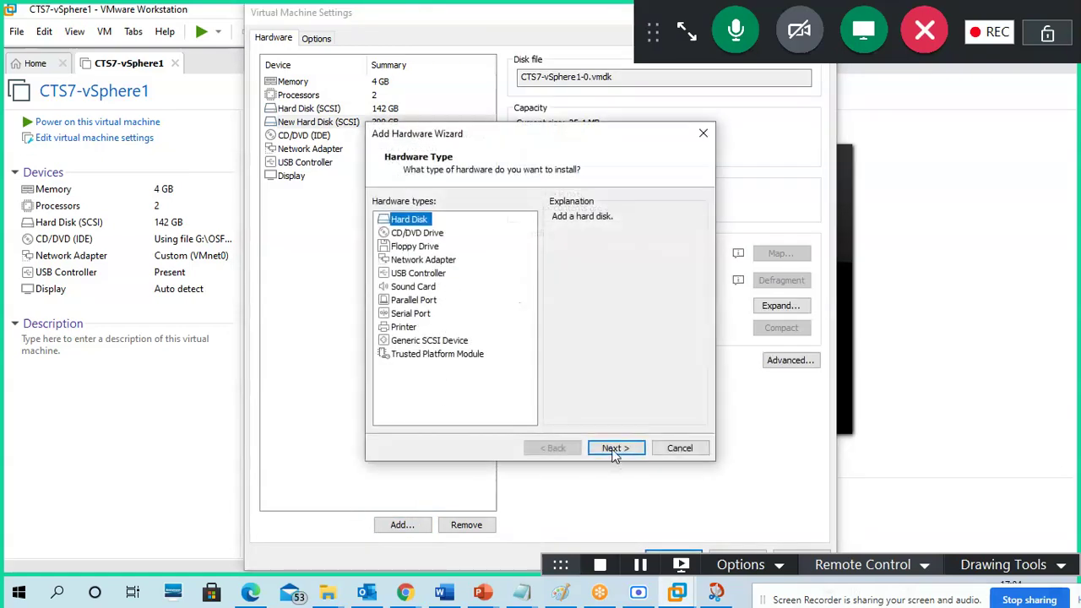
left_click(614, 450)
left_click(616, 449)
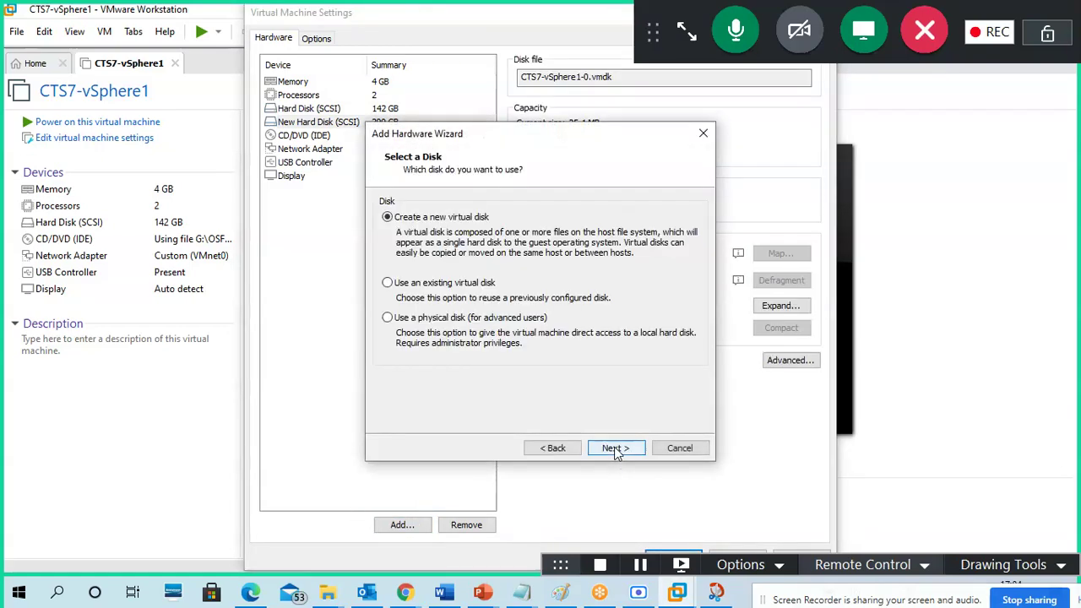
left_click(616, 448)
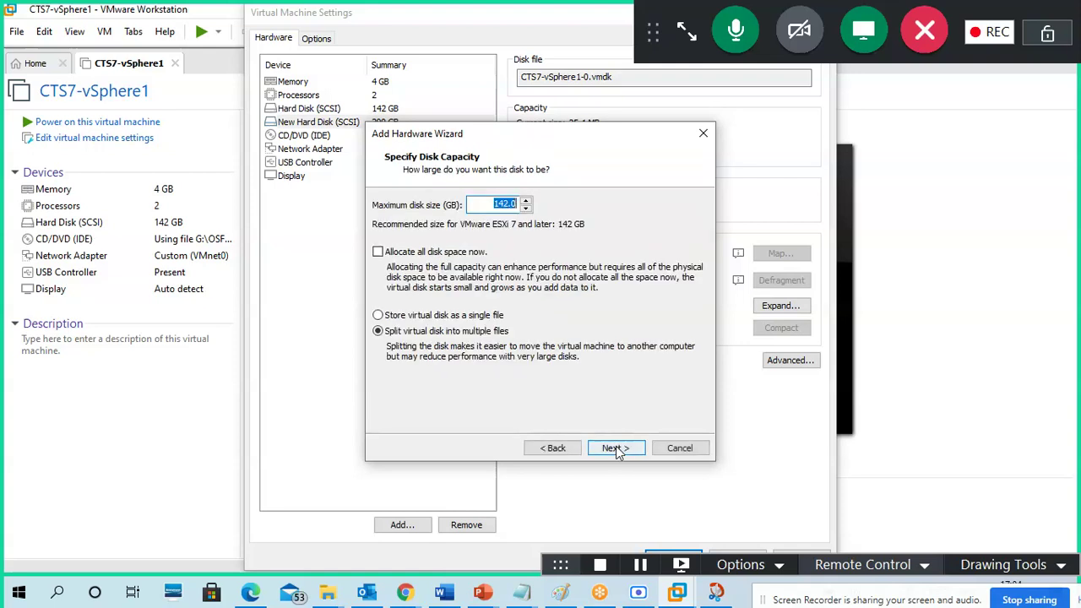
left_click(498, 319)
left_click_drag(495, 204, 527, 203)
type("240")
left_click(616, 447)
left_click(616, 448)
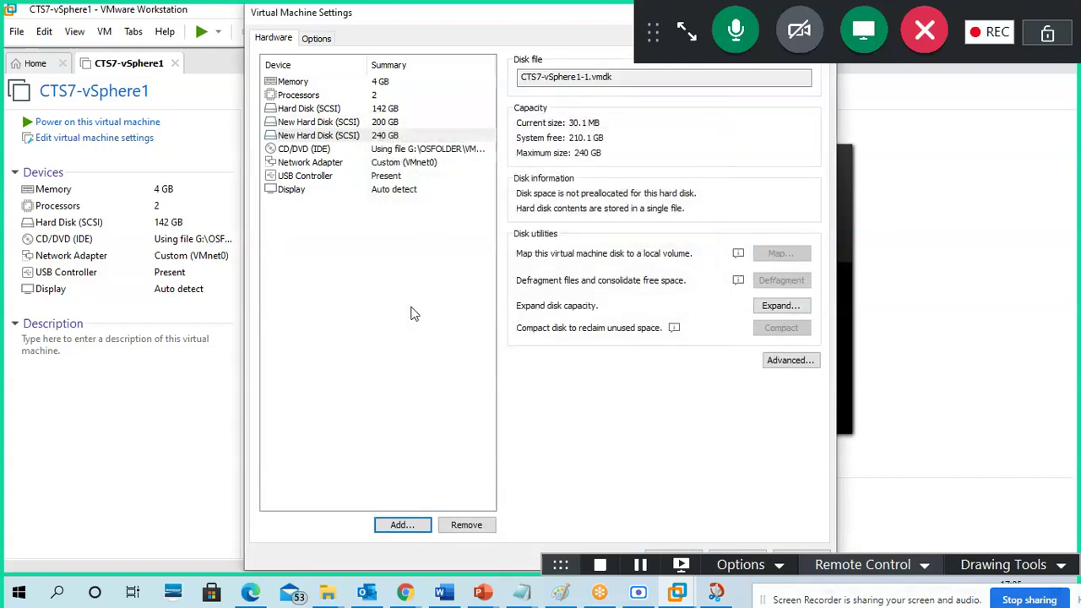
left_click(341, 125)
- Review the new disks and add Network Adapter 2 connected to custom VMnet0
left_click(348, 136)
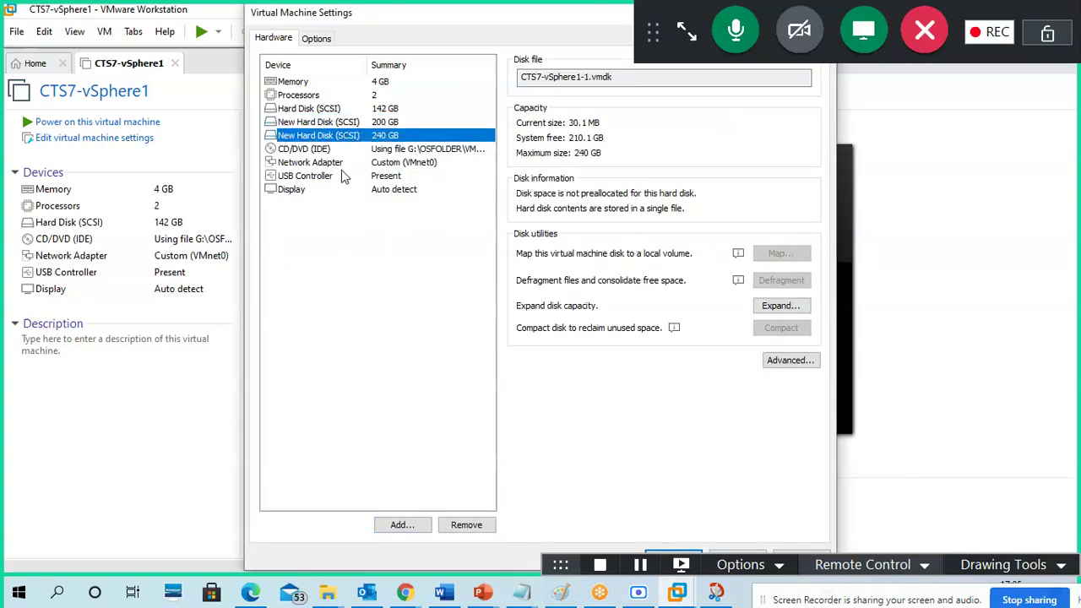
left_click(337, 162)
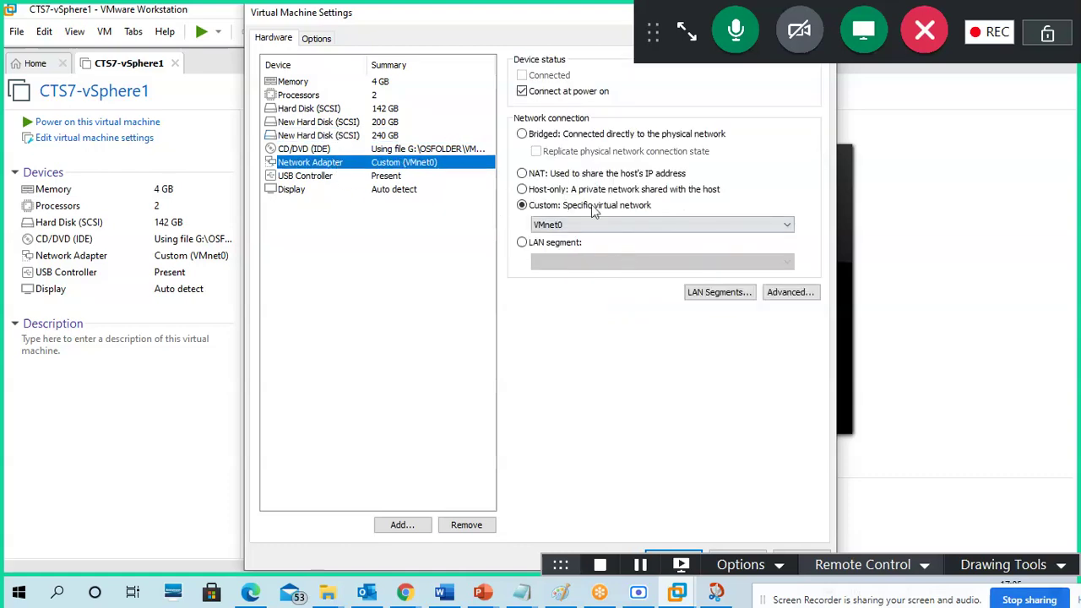
left_click(414, 526)
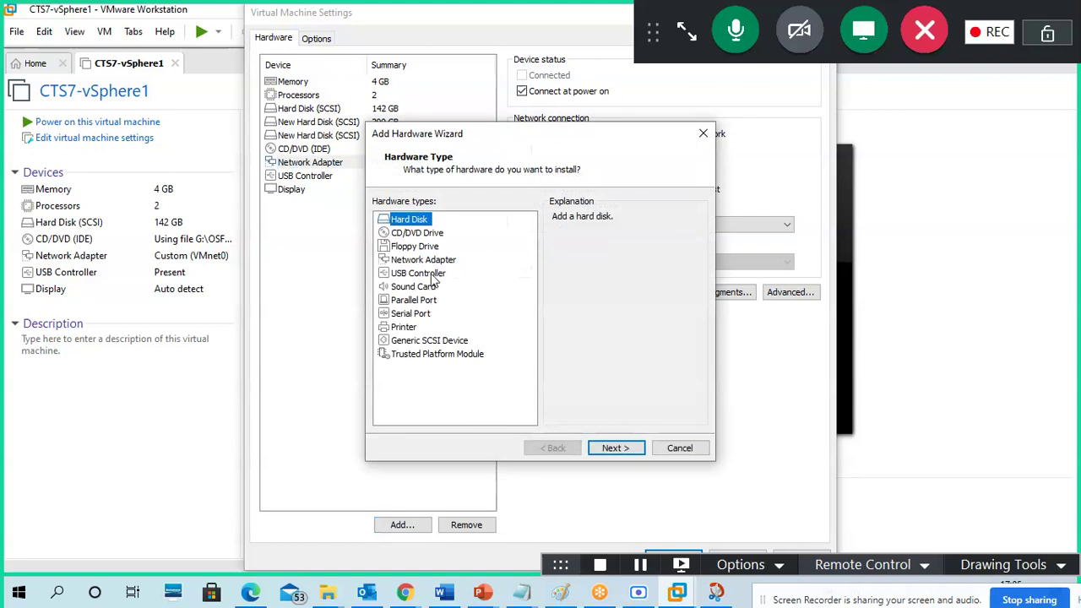
left_click(432, 265)
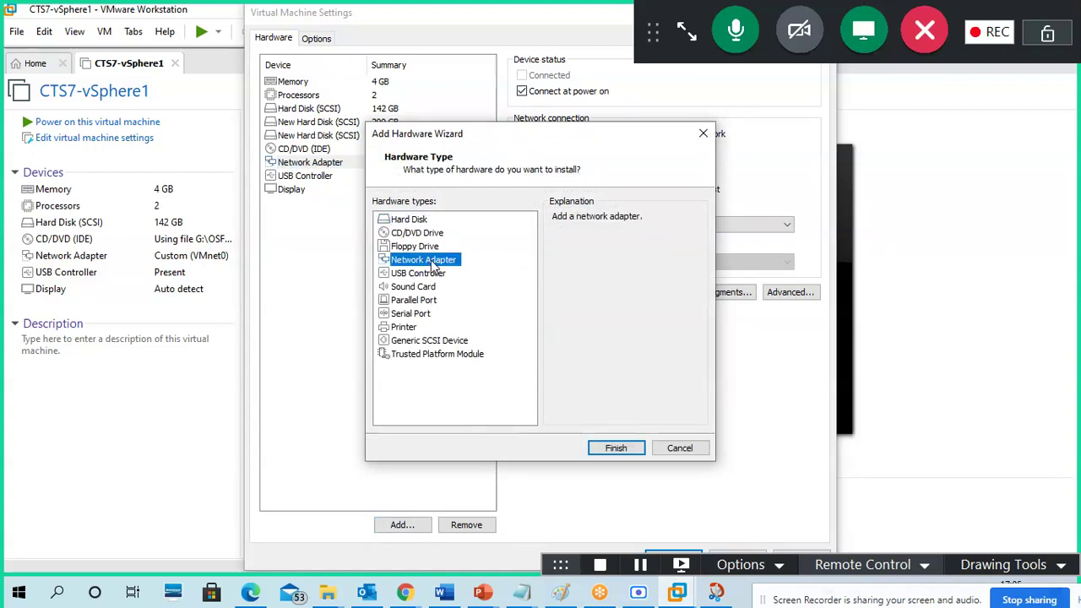
left_click(609, 446)
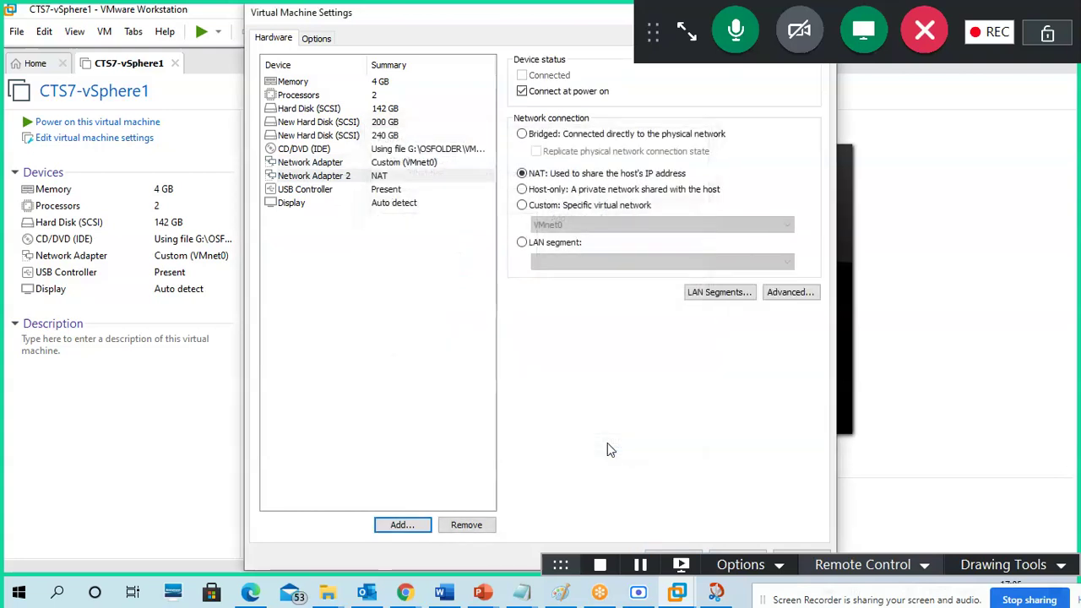
left_click(385, 176)
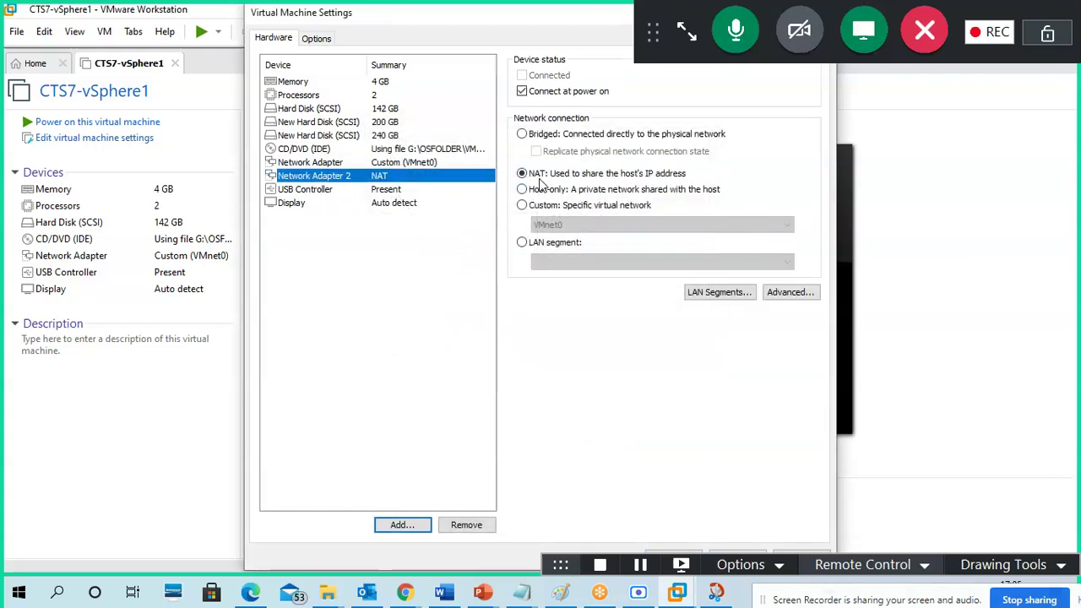
left_click(554, 205)
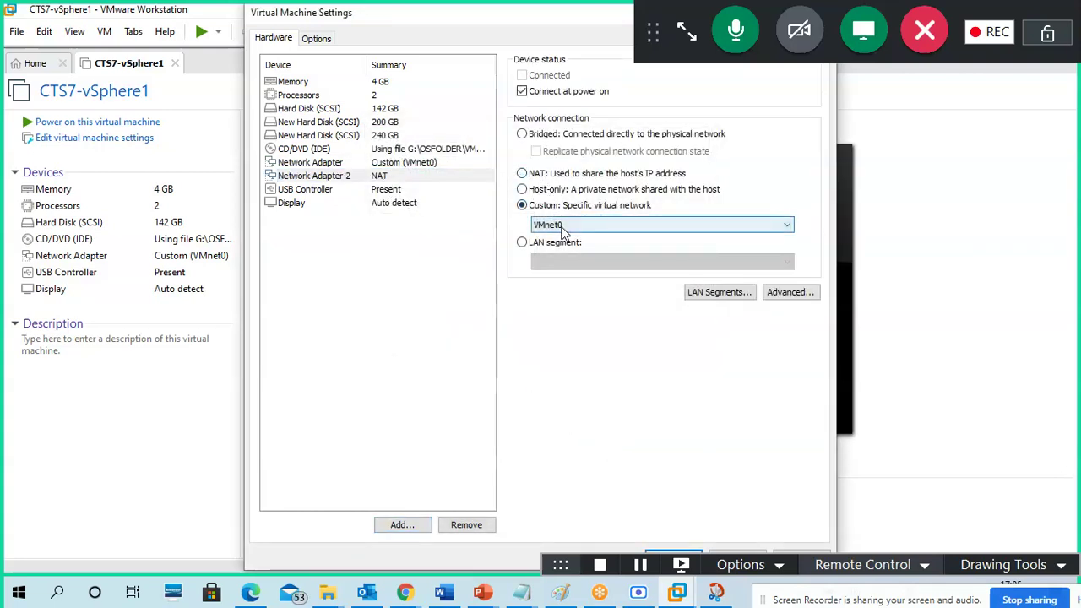
- Add Network Adapters 3 and 4, each connected to custom VMnet0
left_click(418, 525)
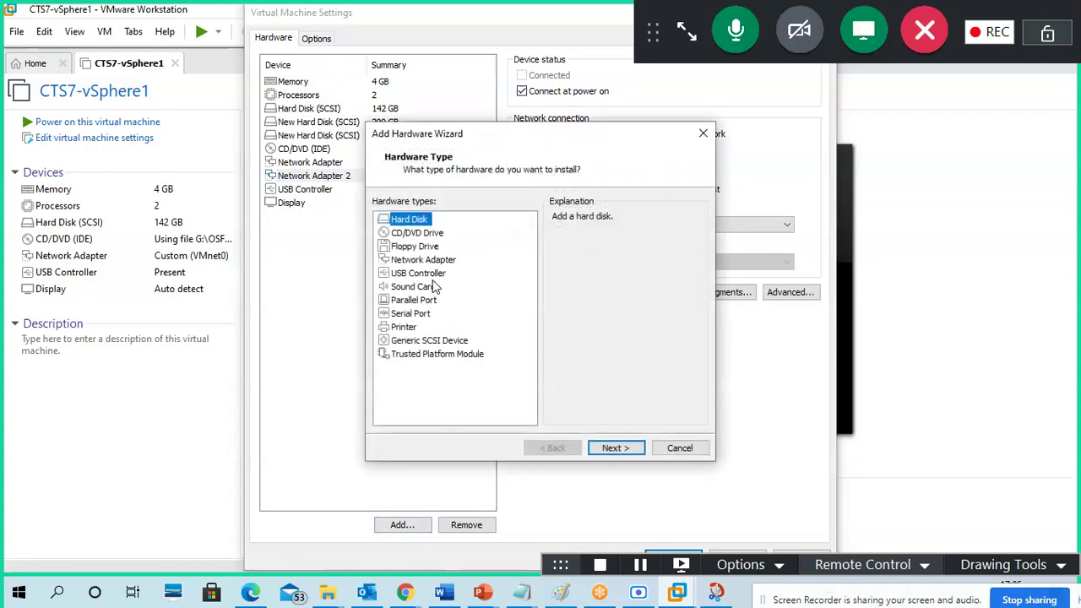
left_click(427, 260)
left_click(619, 447)
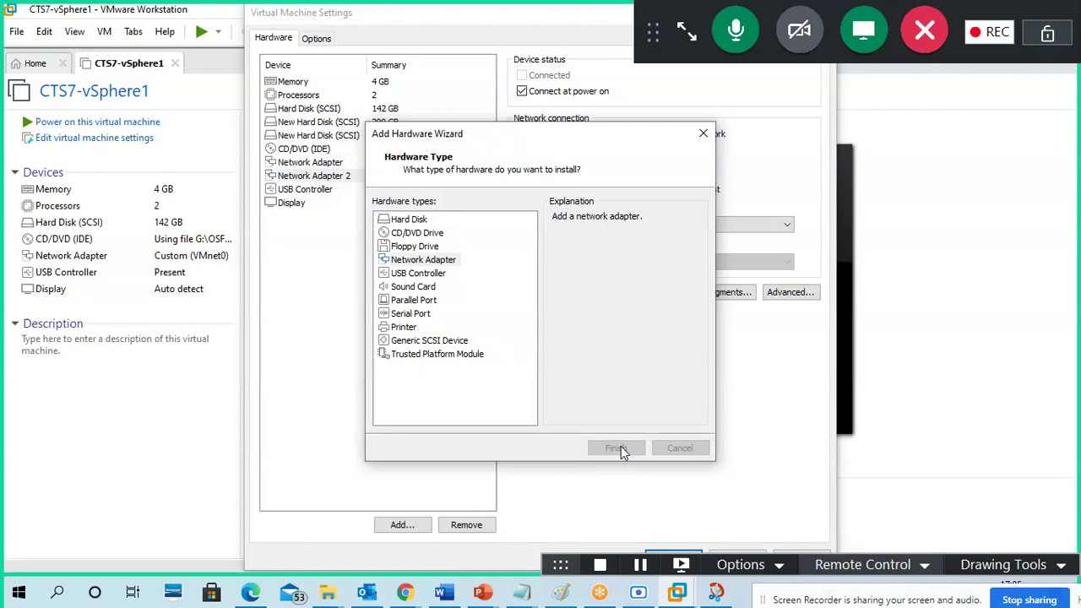
left_click(567, 207)
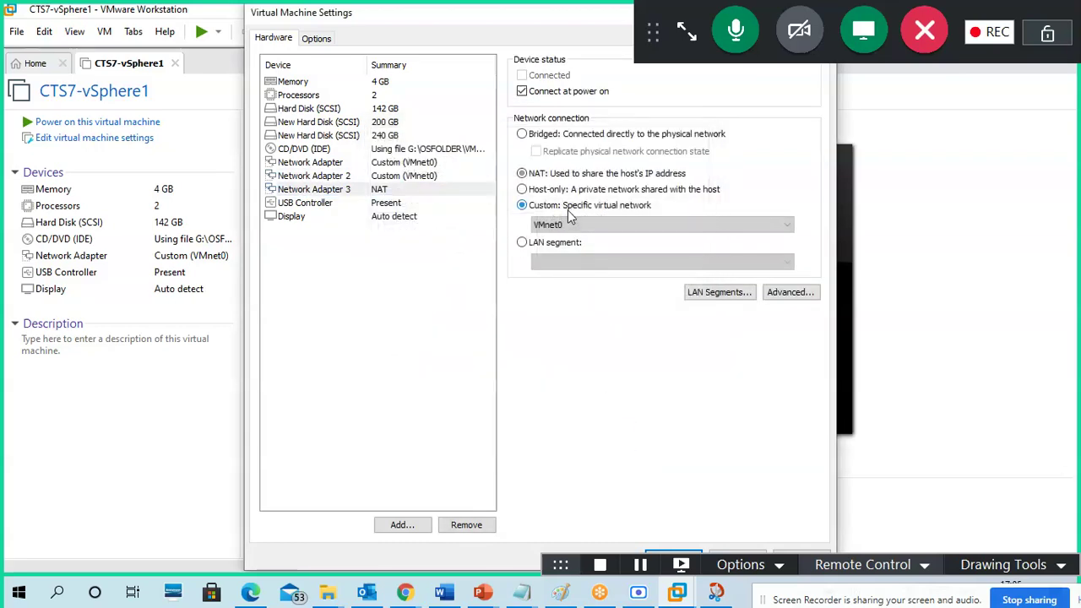
left_click(404, 524)
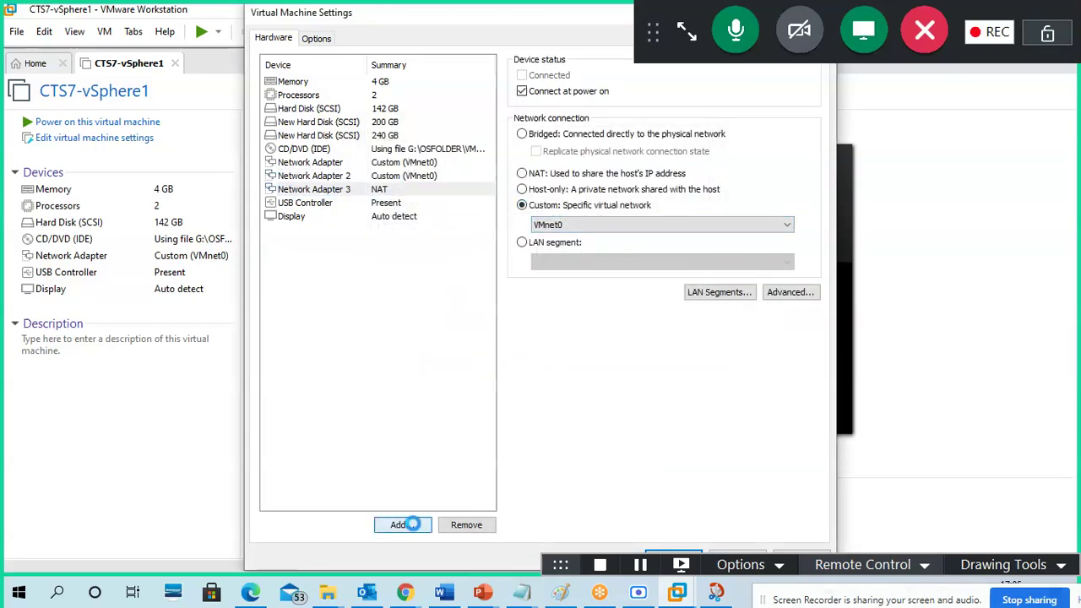
left_click(423, 259)
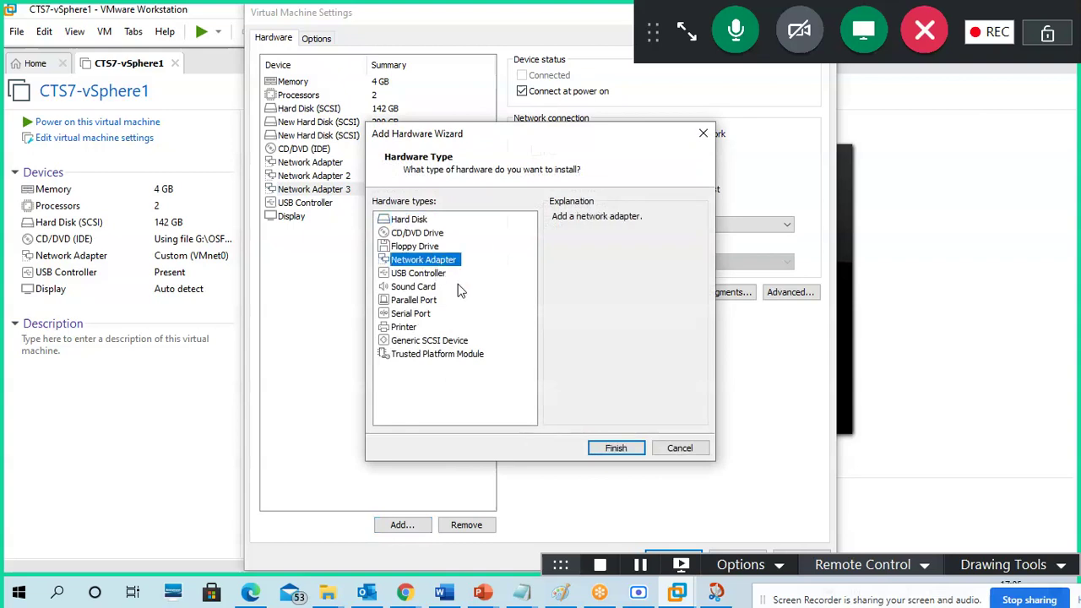
left_click(617, 447)
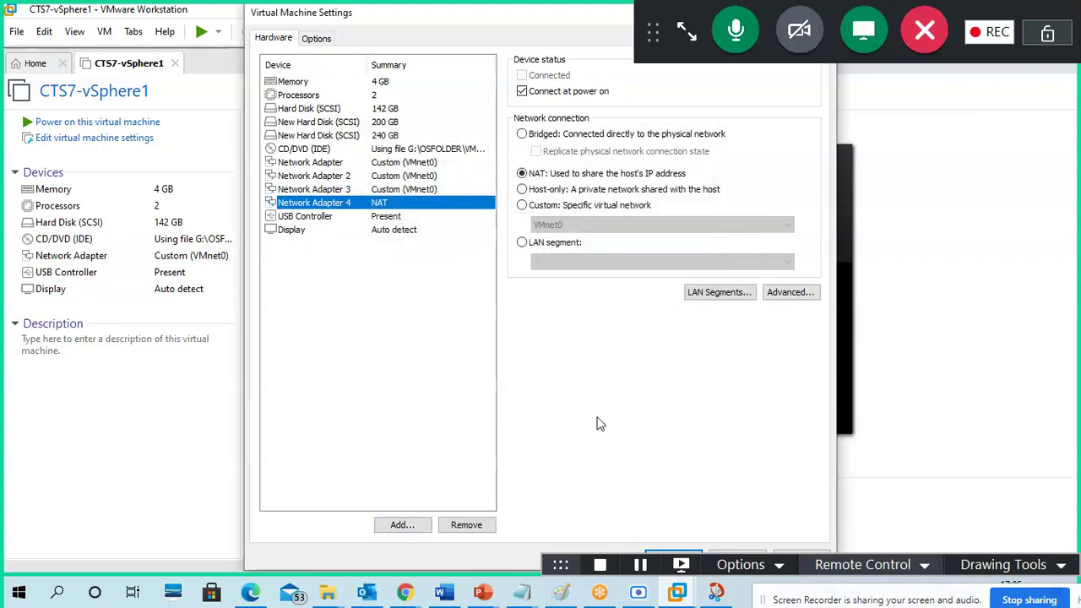
left_click(540, 206)
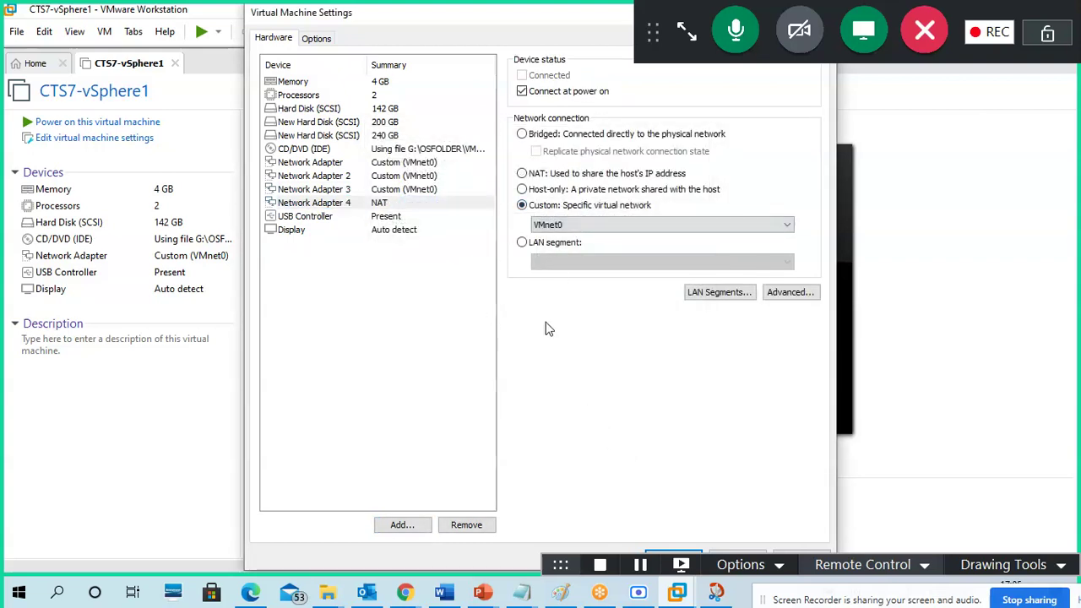
- Verify Network Adapters 2, 3 and 4 are all set to Custom VMnet0
left_click(352, 178)
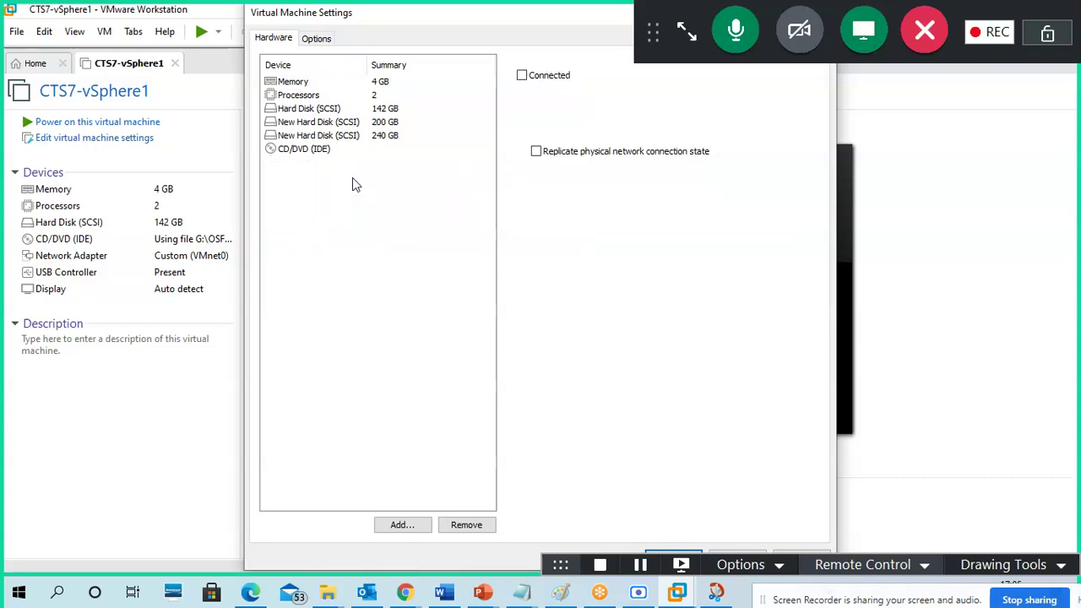
left_click(355, 190)
left_click(355, 203)
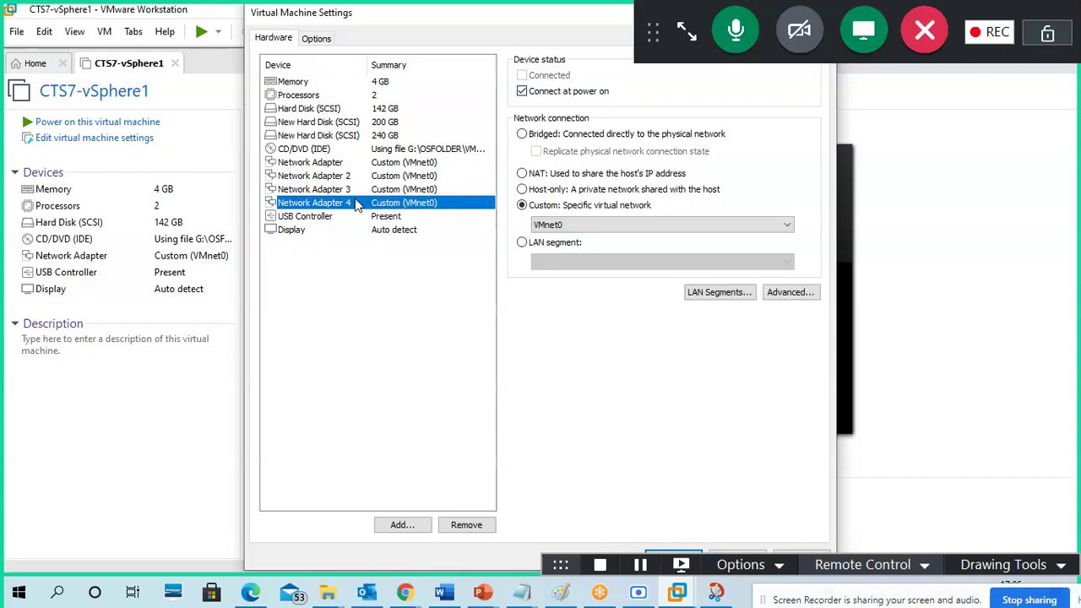
- Review the 240 GB and 200 GB disks, then save the CTS7-vSphere1 settings with OK
left_click(356, 138)
left_click(355, 122)
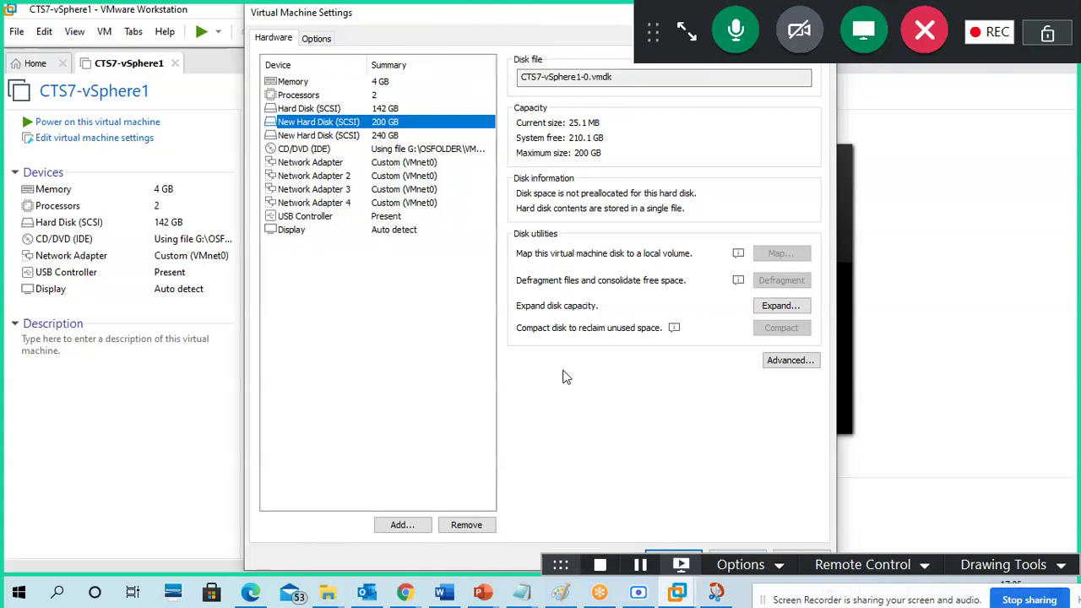
left_click_drag(491, 26, 288, 29)
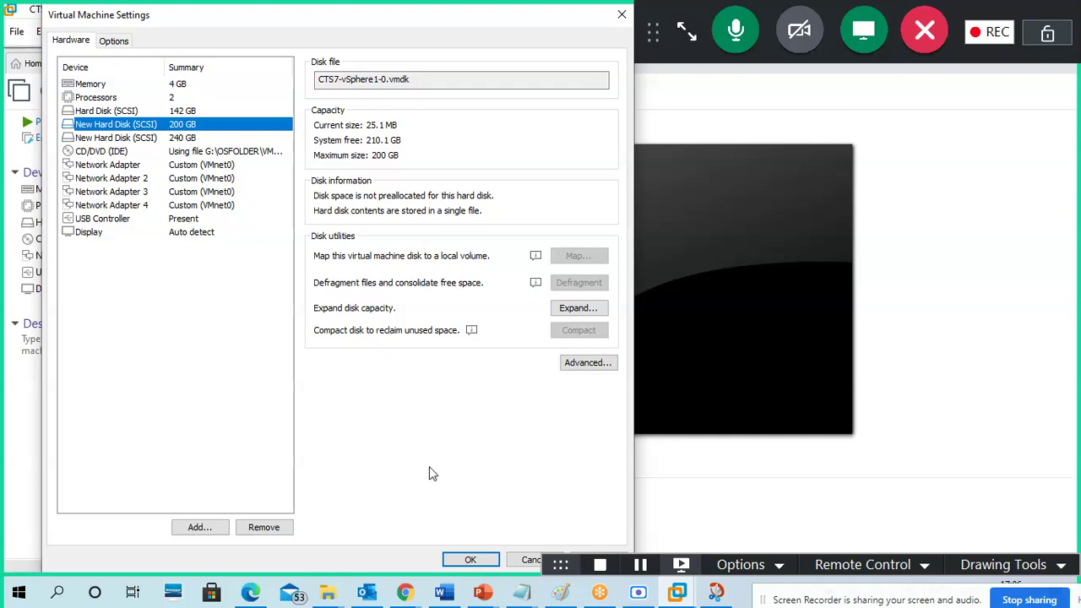
left_click(471, 564)
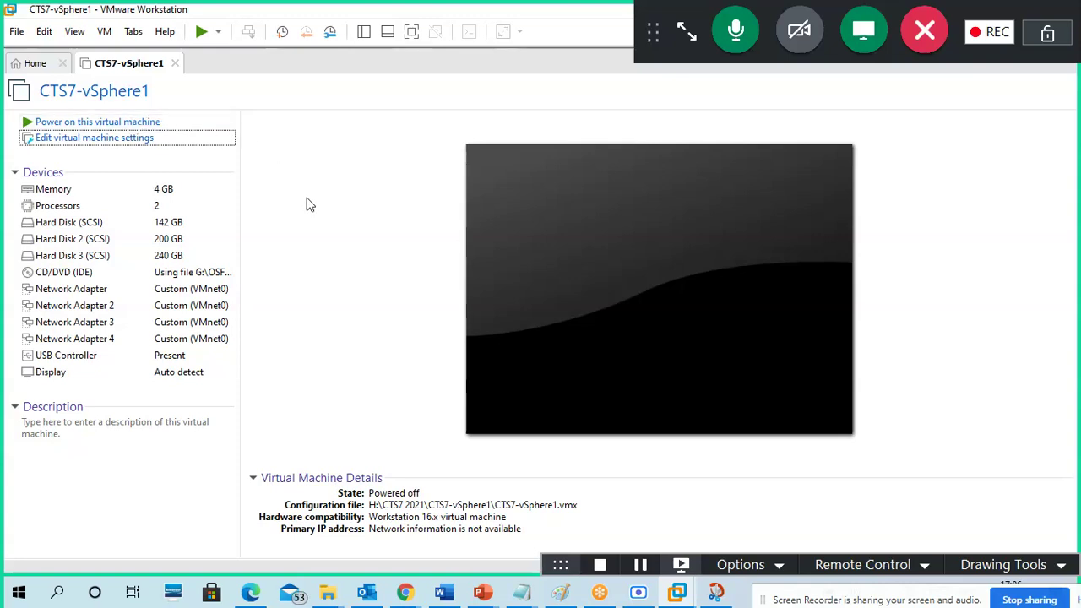
- Power on CTS7-vSphere1 to boot ESXi 7.0.1, then bring up the 17-08.txt notes
left_click(144, 123)
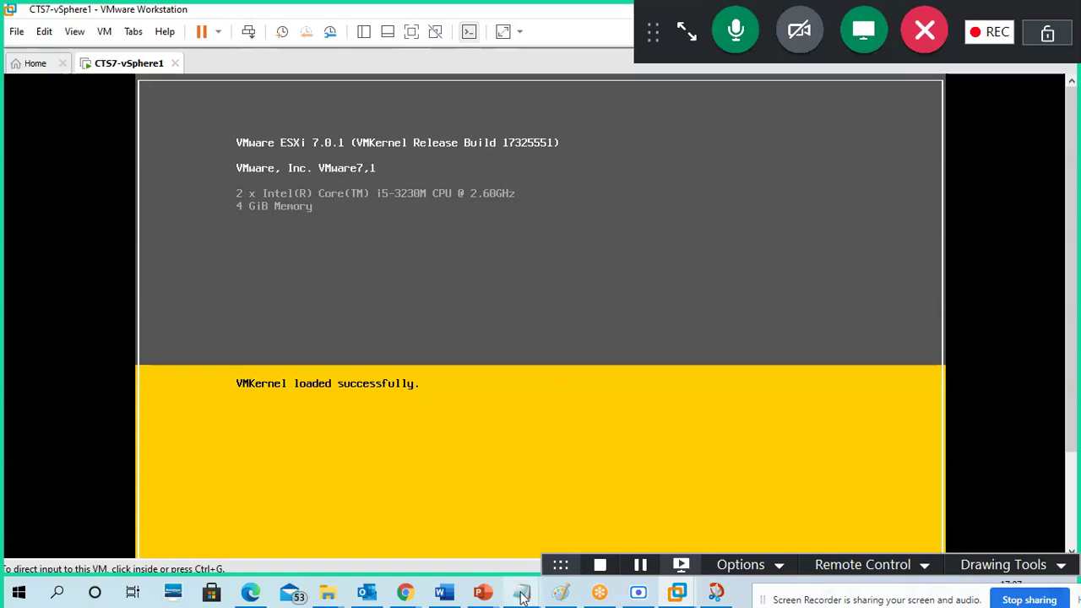
mouse_move(521, 591)
left_click(544, 554)
- Add the note 'vmfs6 - file system' below the YouTube link in 17-08.txt
left_click(329, 276)
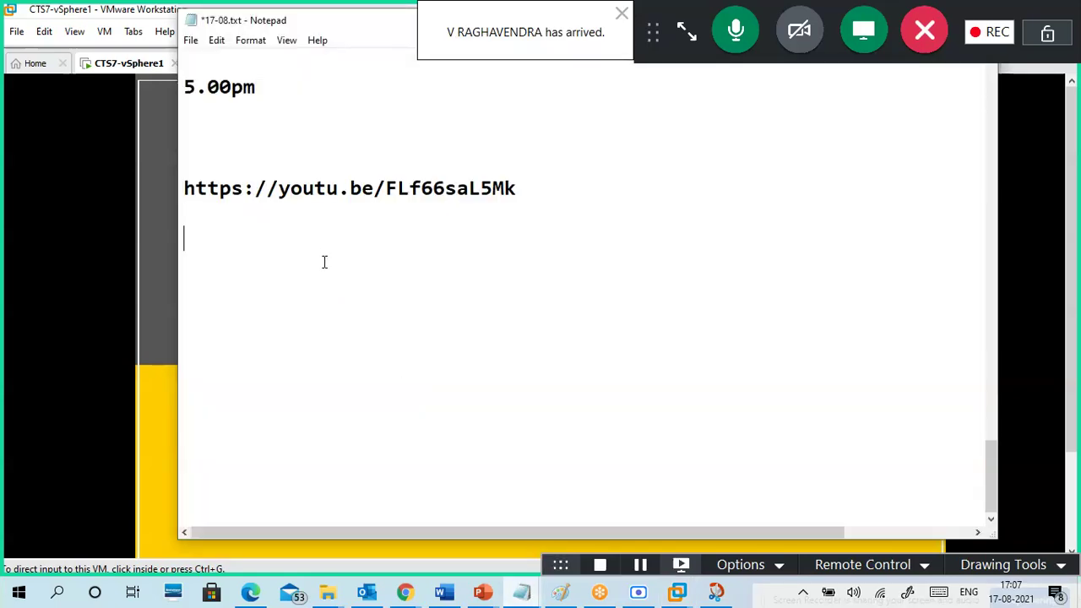
type("vmfs6 ")
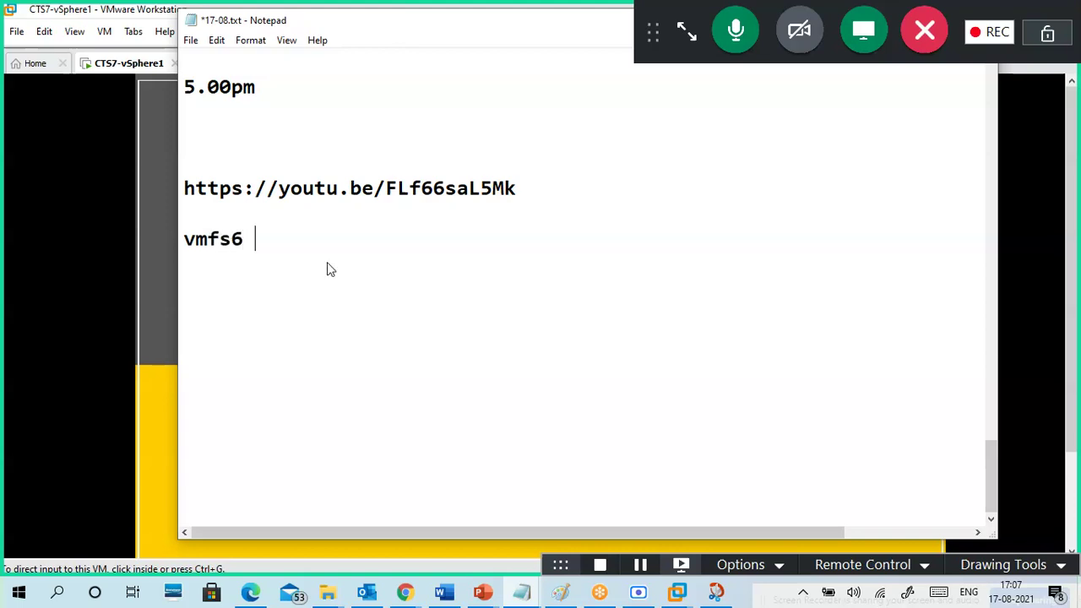
type("- file sys")
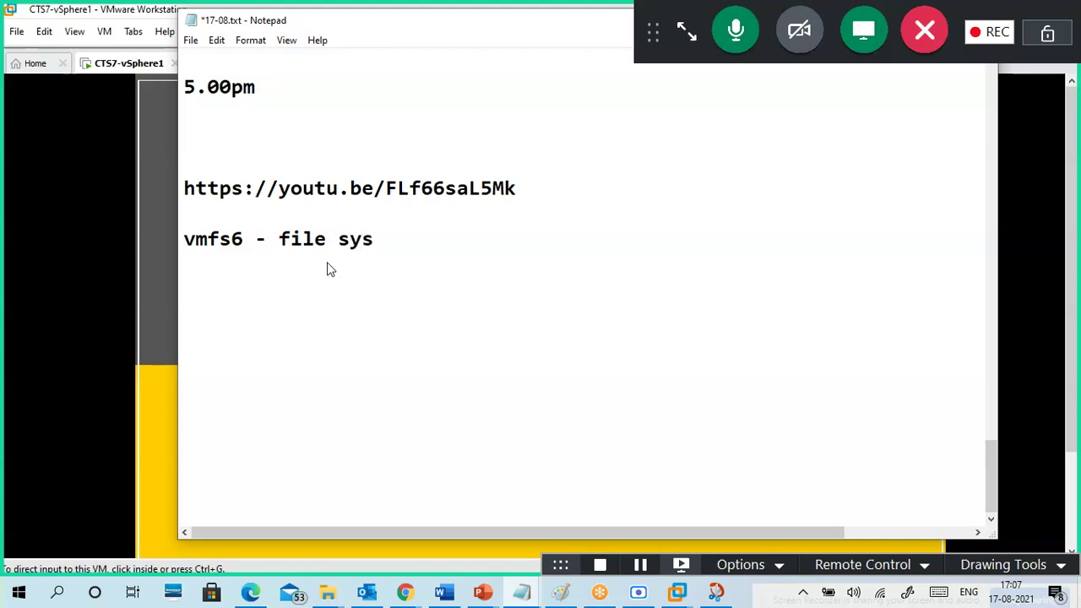
type("tem")
key("Return")
key("Return")
left_click_drag(432, 19, 253, 34)
left_click_drag(440, 39, 334, 37)
left_click(607, 37)
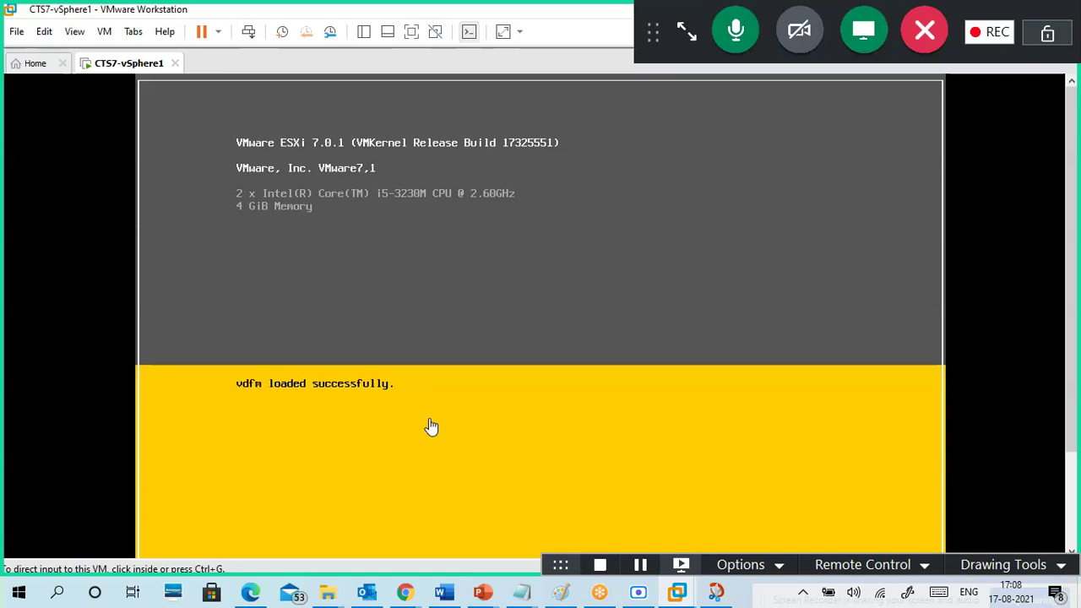
- Add 'datastore' as the next line of the notes
mouse_move(523, 600)
left_click(507, 499)
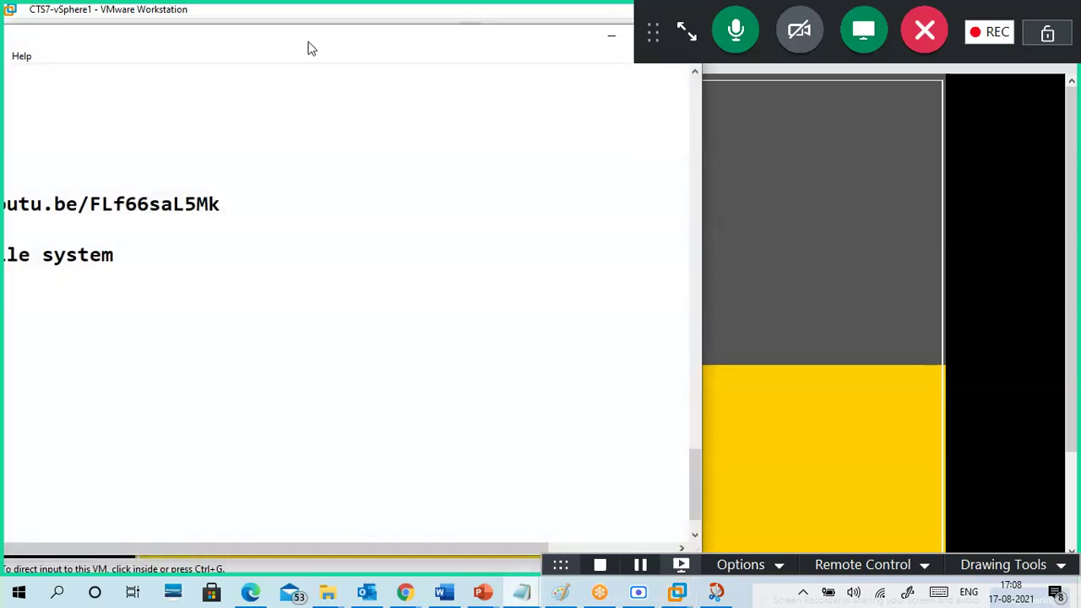
type("datasto")
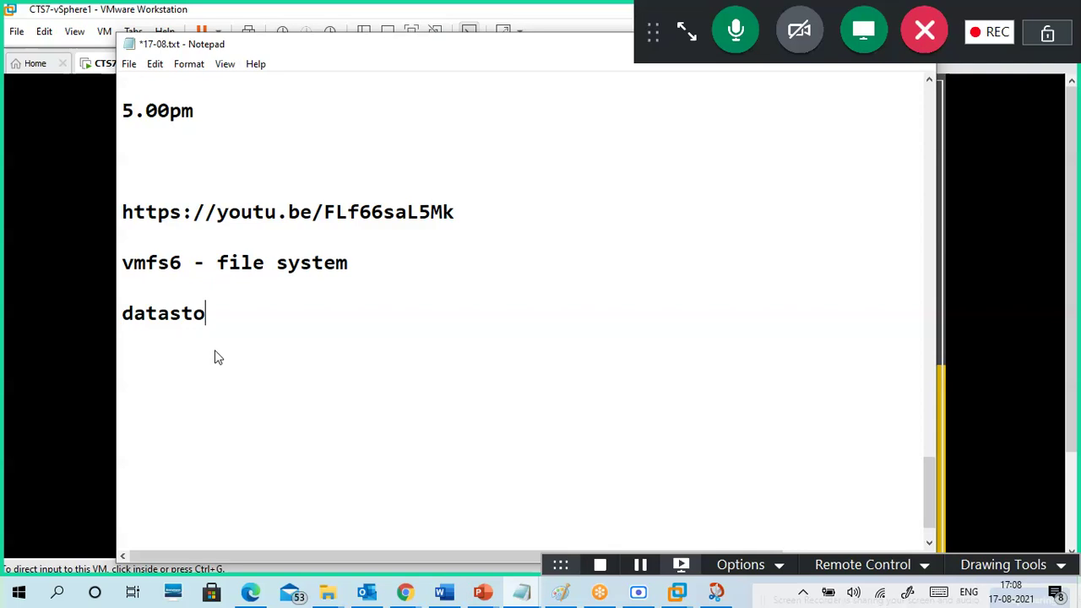
type("re")
key("Return")
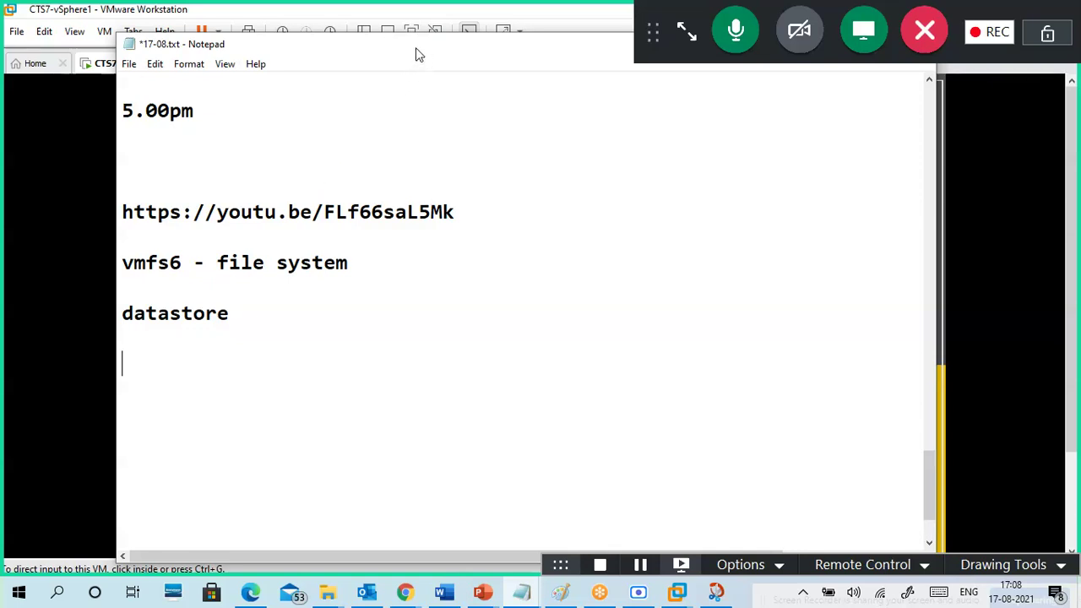
left_click_drag(416, 54, 287, 65)
left_click_drag(516, 55, 931, 272)
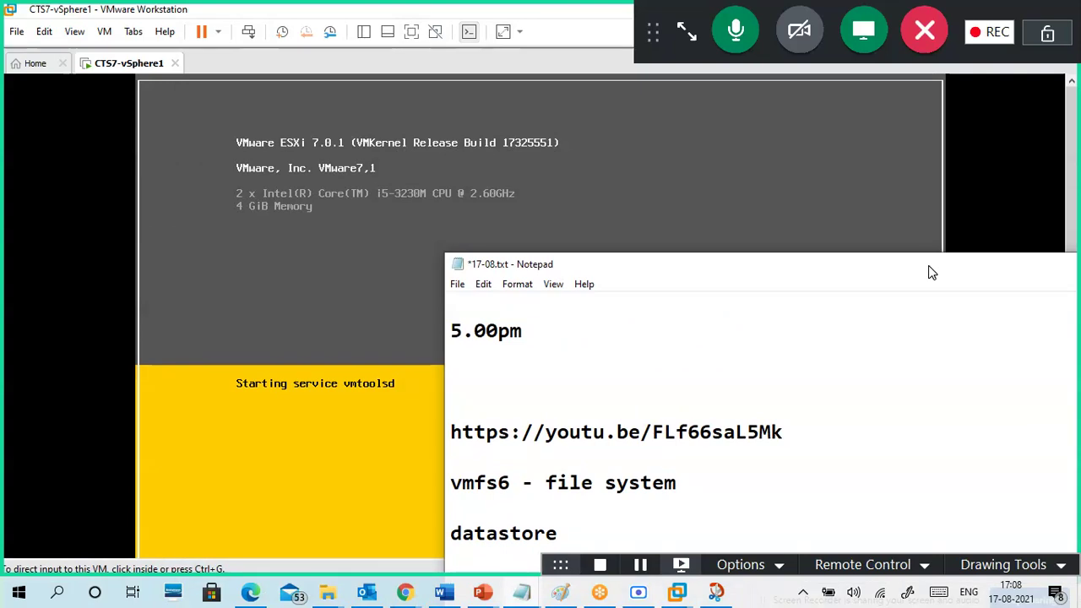
left_click_drag(931, 272, 690, 79)
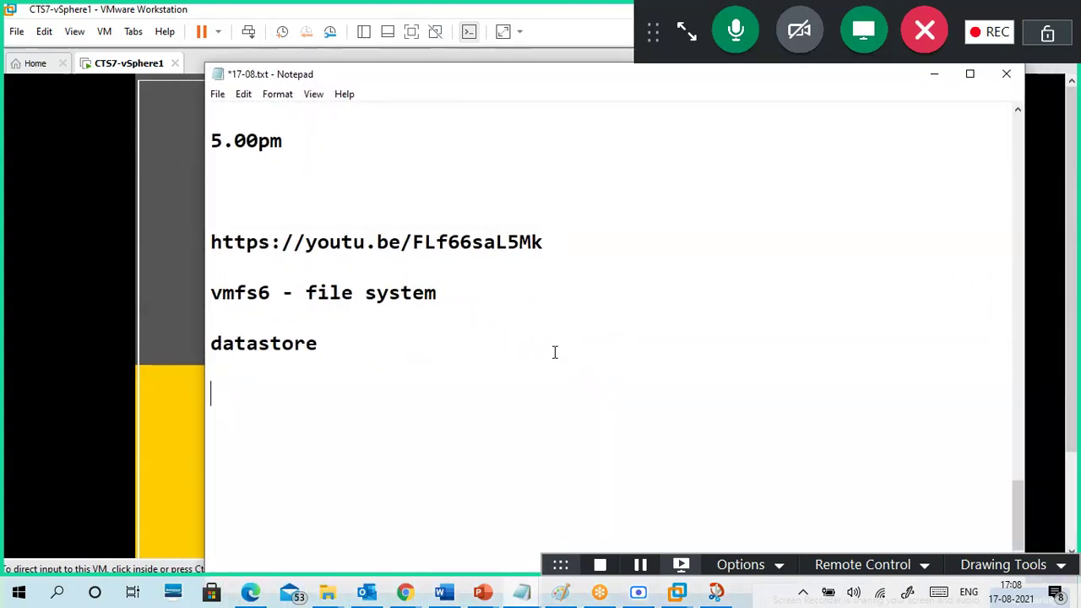
type("d")
key("BackSpace")
left_click(933, 74)
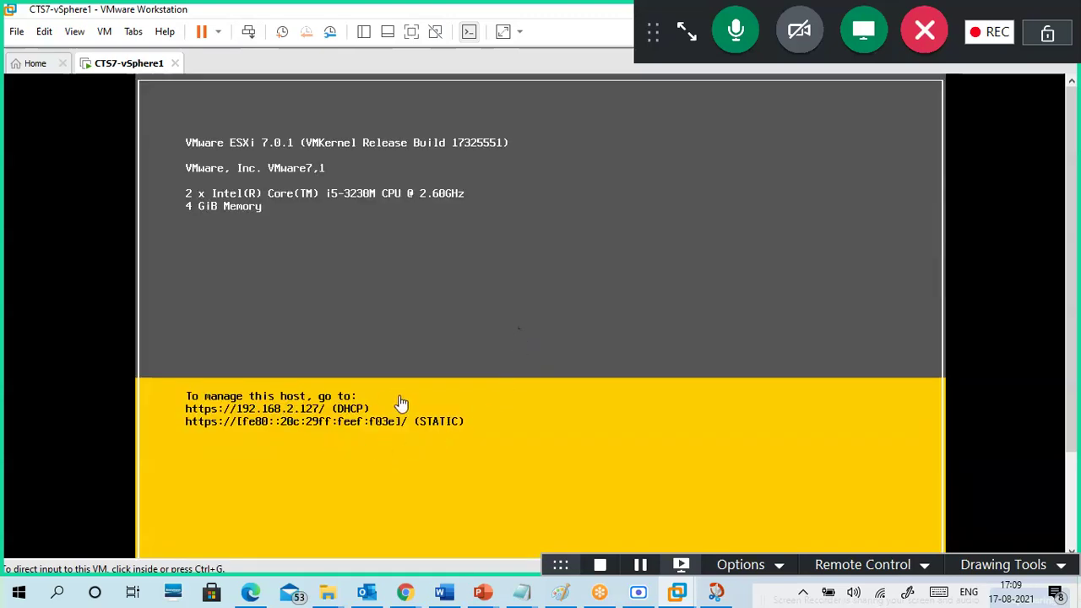
- Click inside the ESXi console so the VM captures keyboard input
left_click(368, 447)
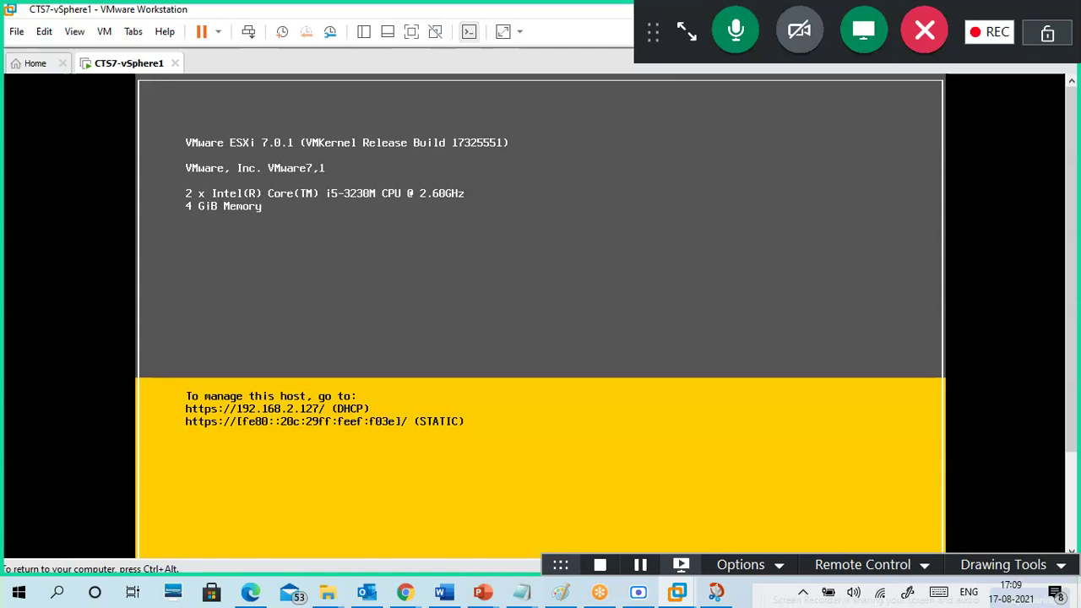
- Log in to ESXi System Customization as root with F2 and choose Restart Management Network
key("F2")
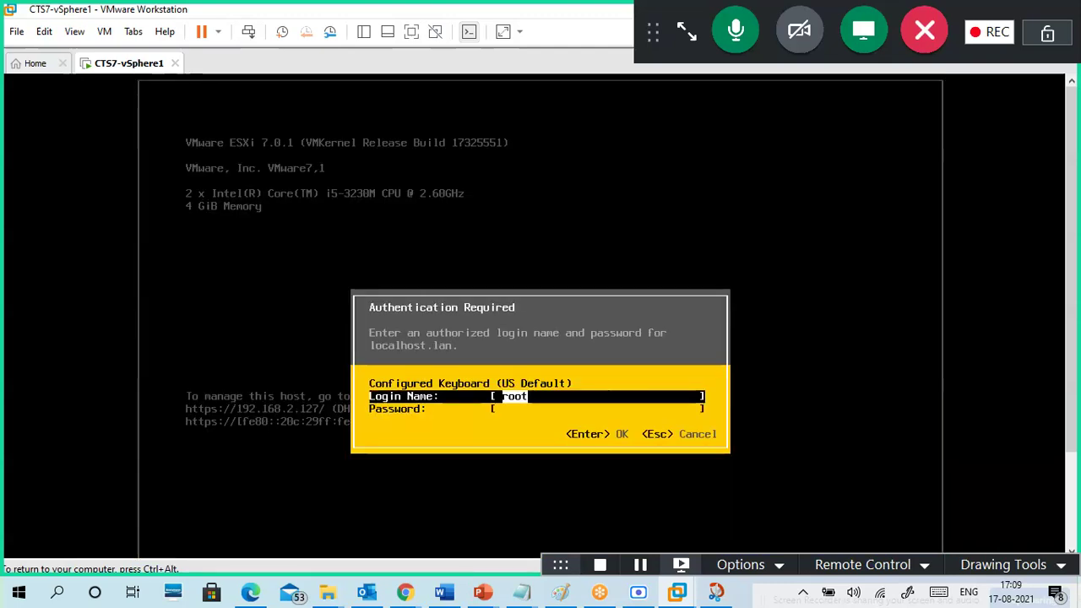
key("Tab")
type("******")
key("Return")
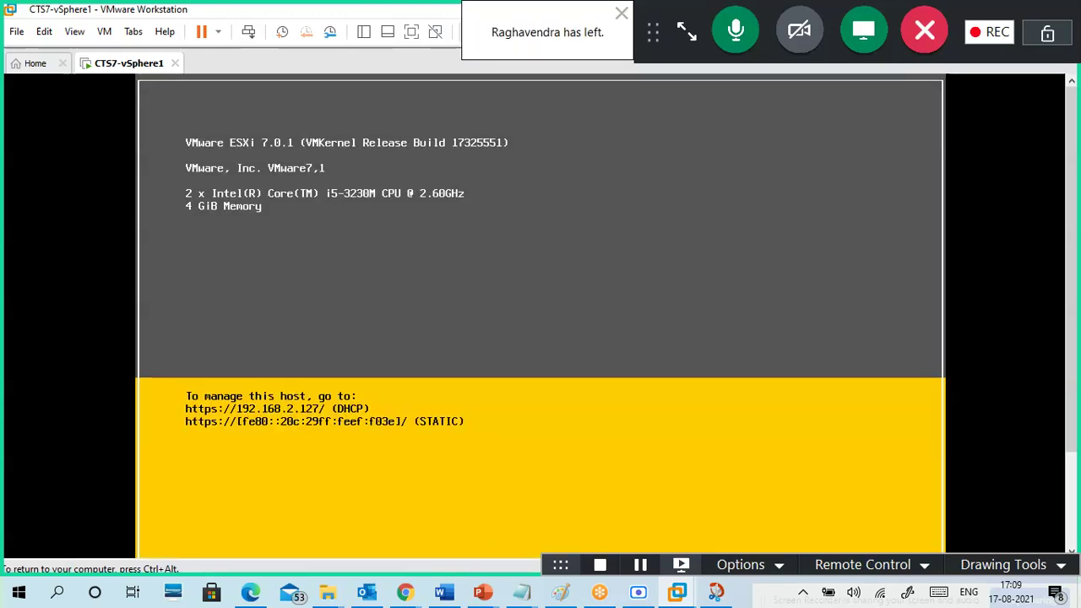
key("Down")
key("Down")
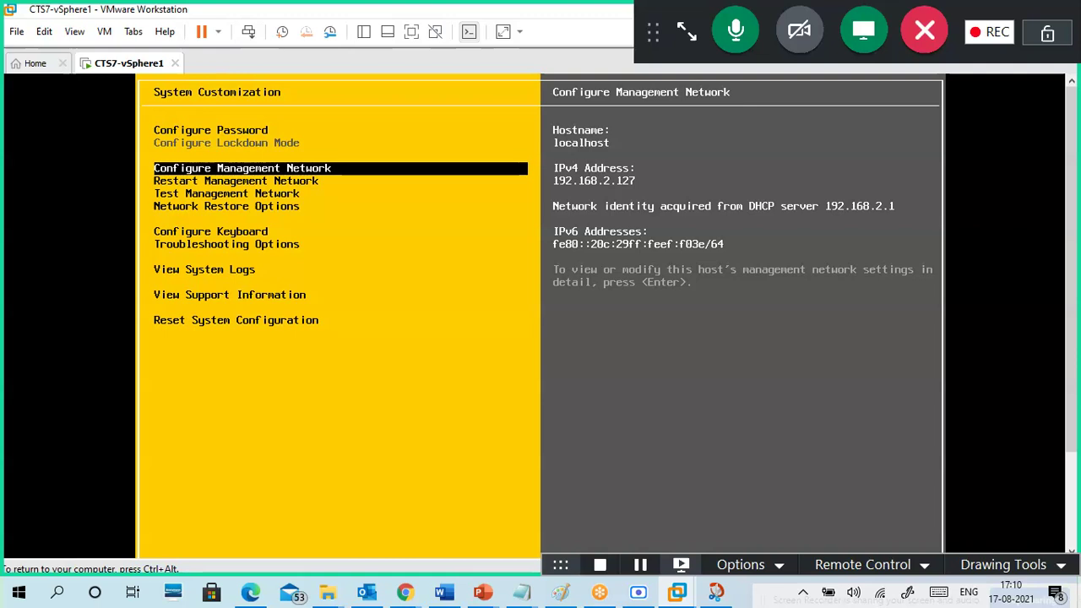
key("Down")
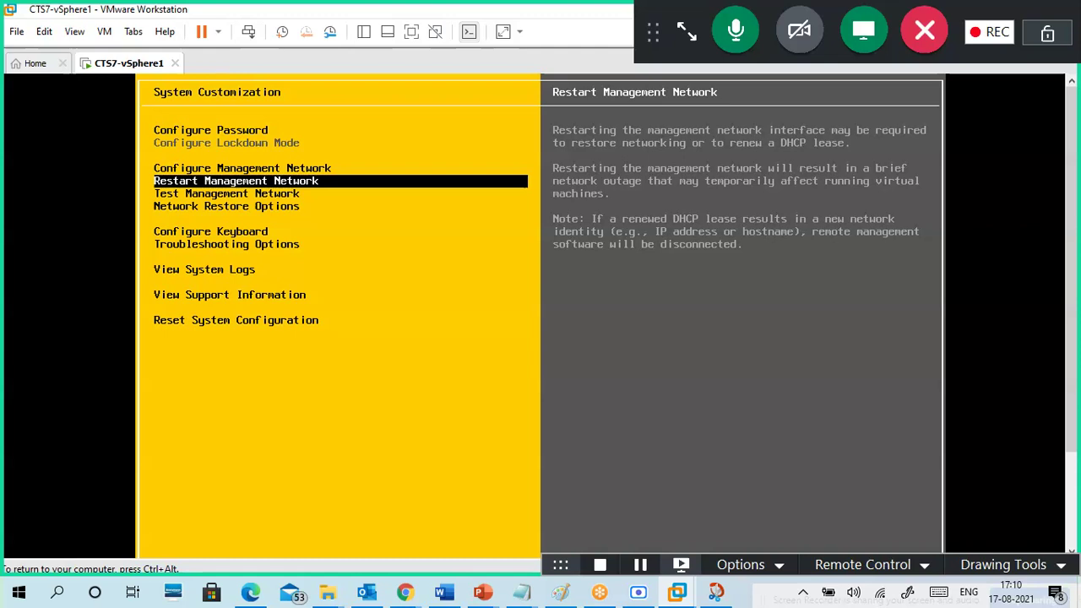
key("Down")
key("Down")
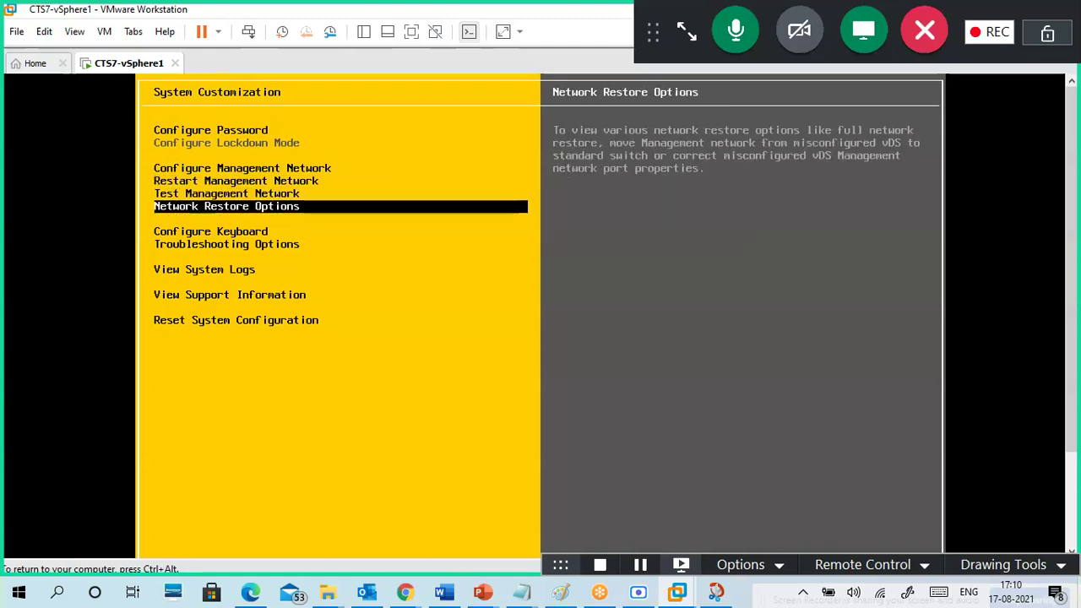
key("Down")
key("Down")
key("Down")
key("Down")
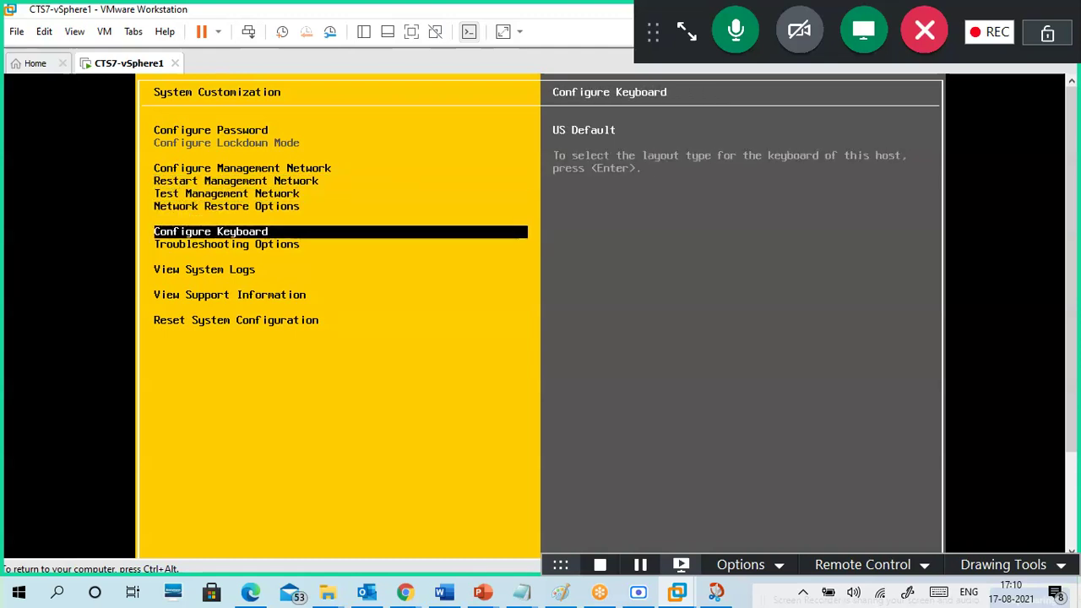
key("Down")
key("Up")
key("Up")
key("Up")
key("Up")
key("Up")
key("Up")
key("Up")
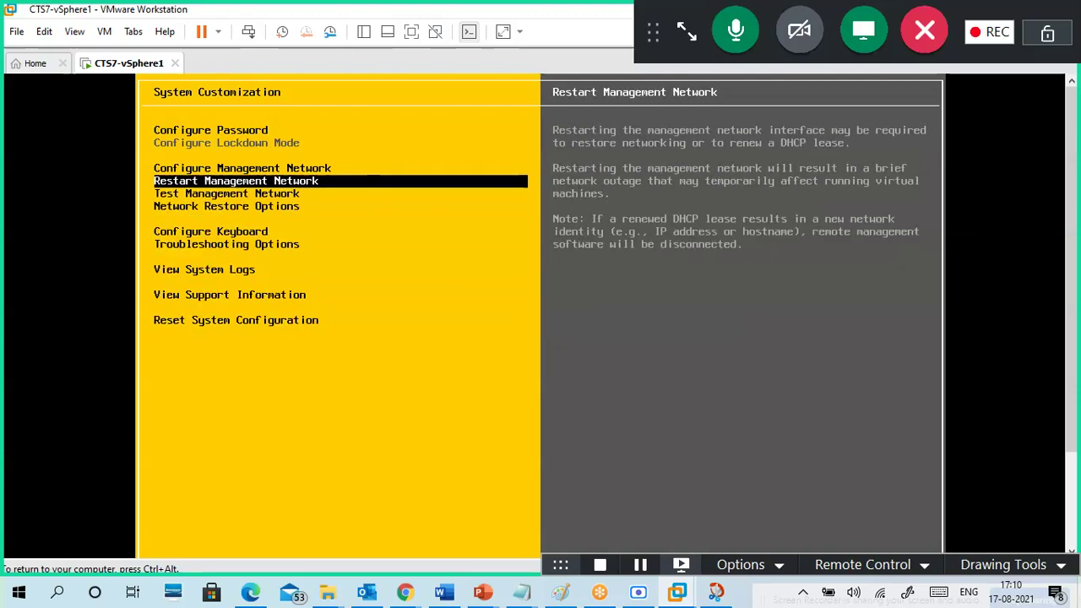
key("Return")
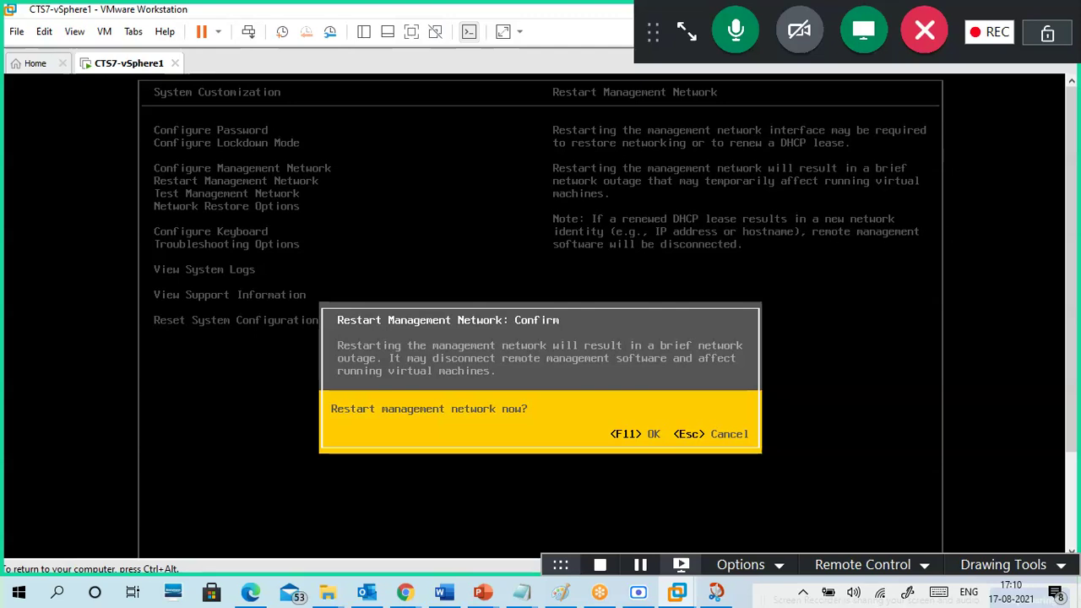
- Confirm the management network restart with F11 and move to Test Management Network
key("F11")
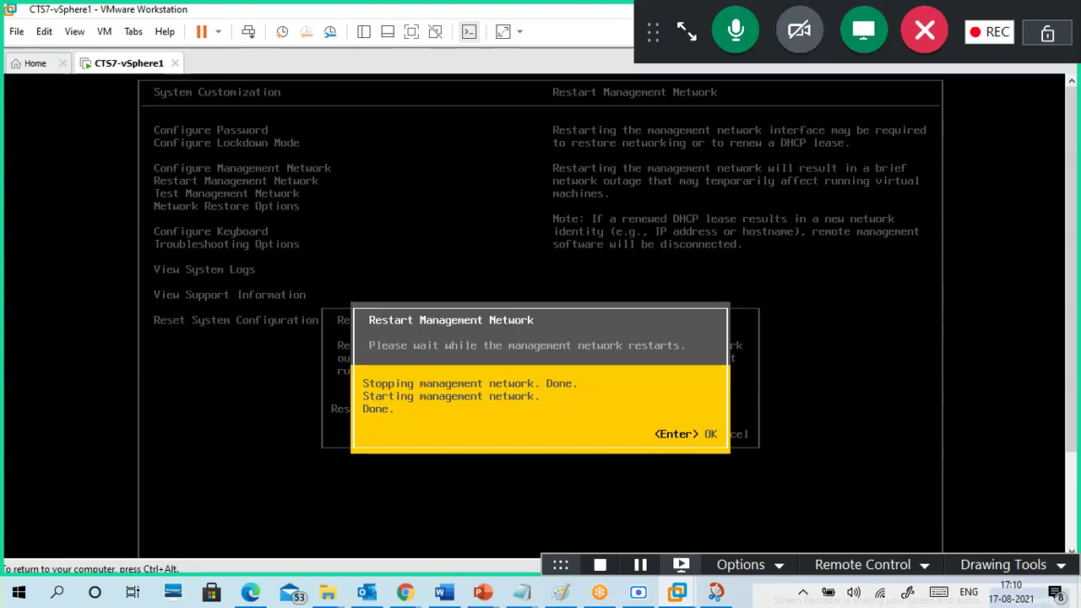
key("Return")
key("Up")
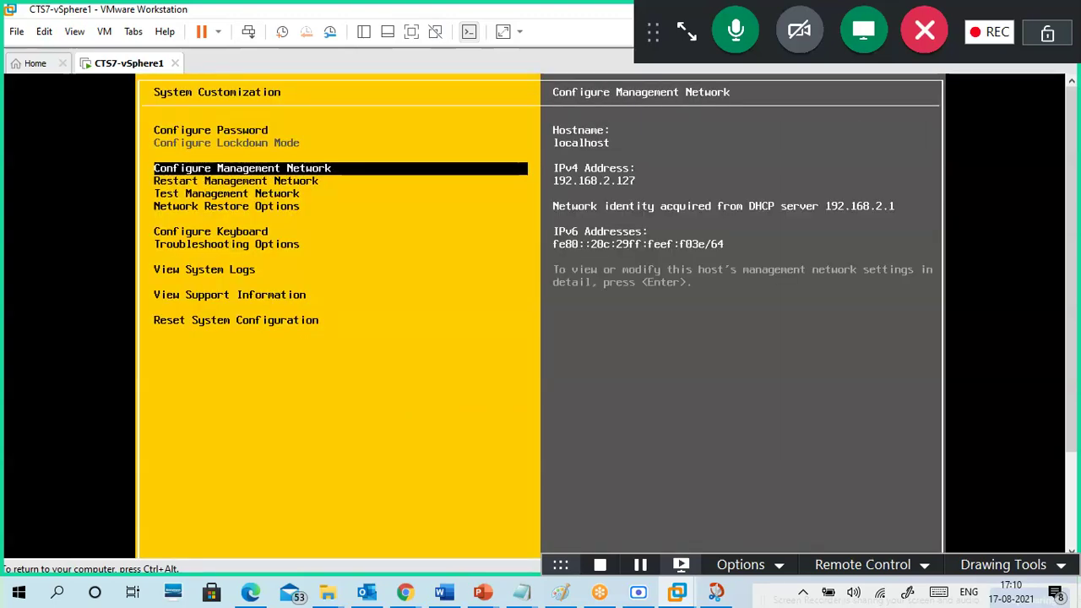
key("Down")
key("Up")
key("Down")
key("Down")
- Run the management network test, close the results, and exit to the ESXi home screen
key("Return")
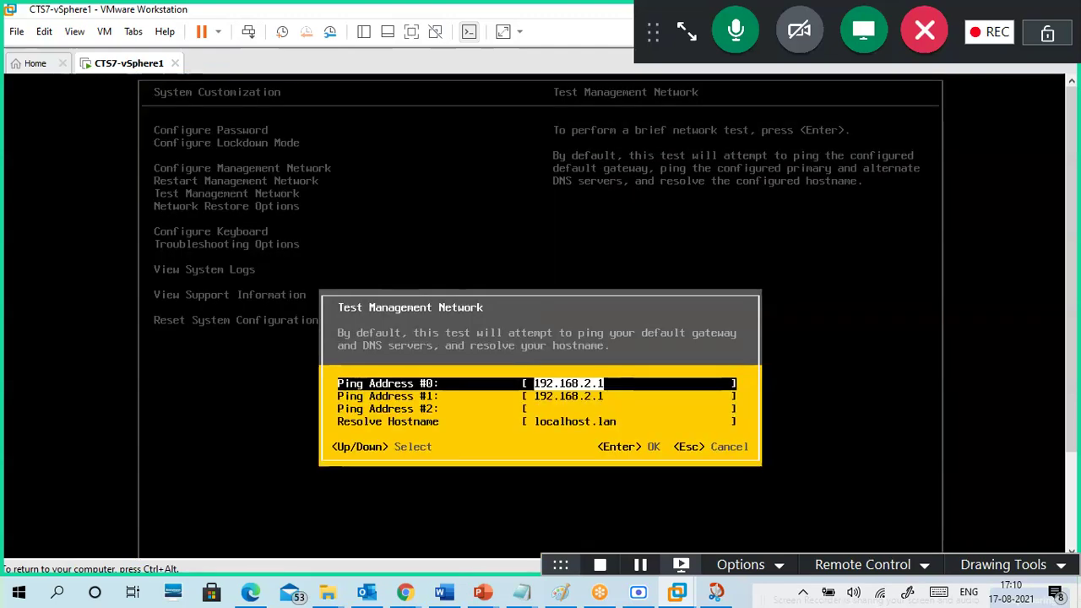
key("Down")
key("Down")
key("Down")
key("Up")
key("Up")
key("Up")
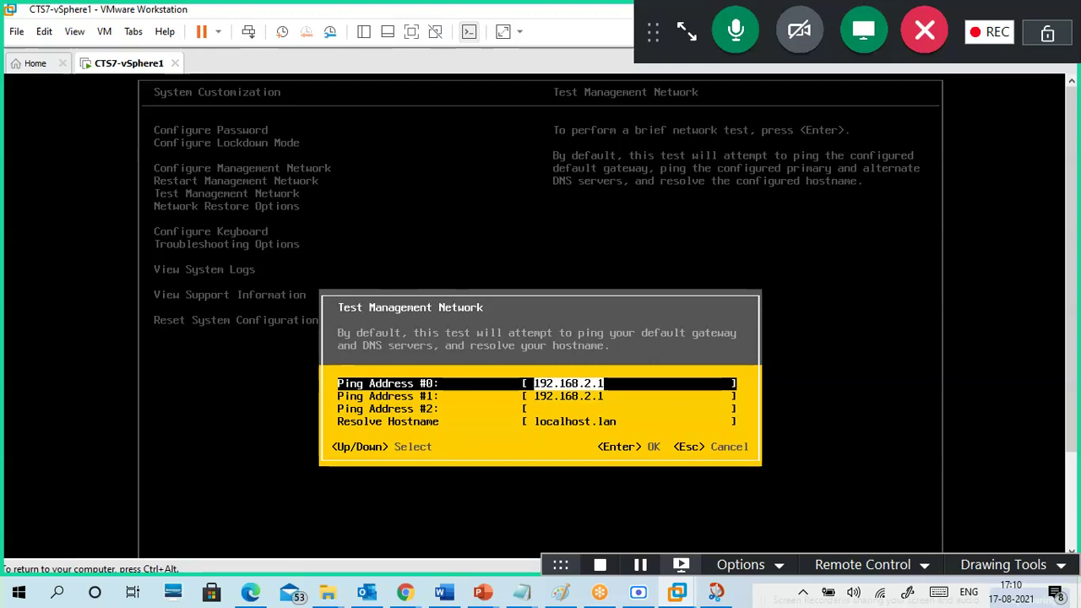
key("Return")
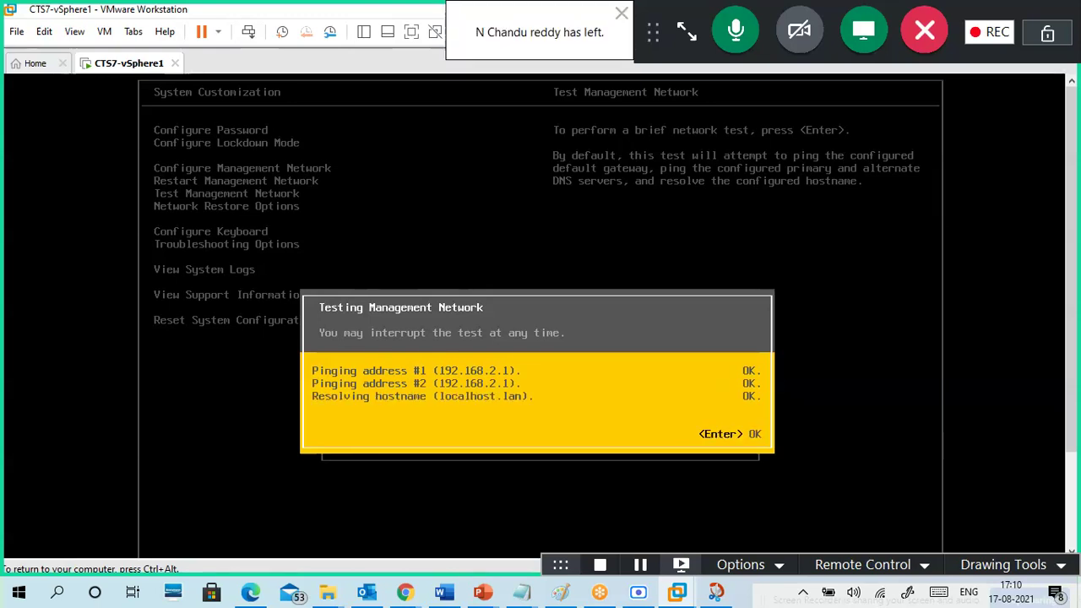
key("Return")
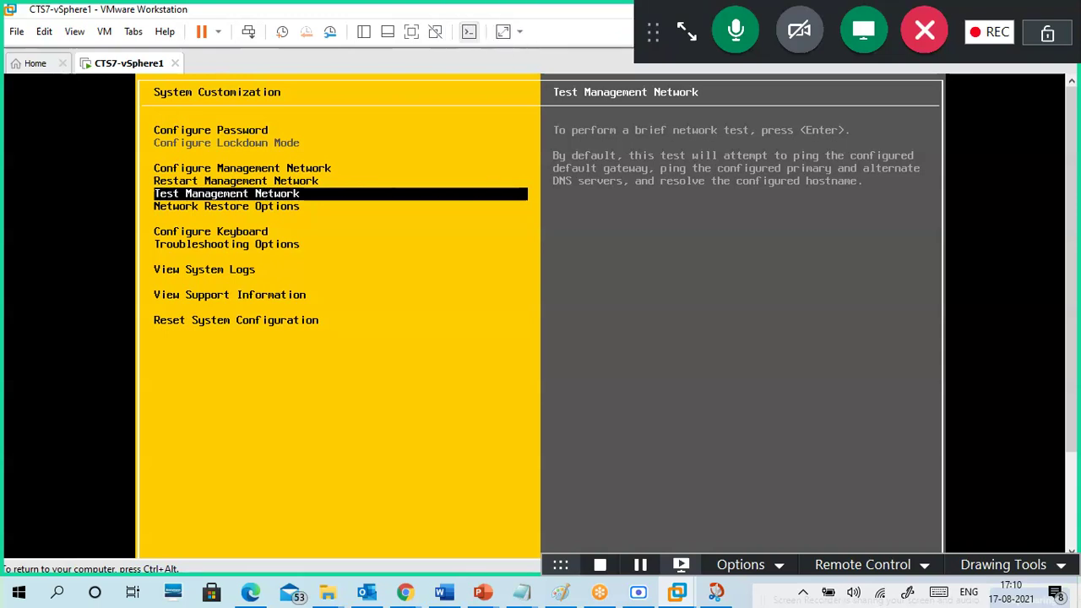
key("Escape")
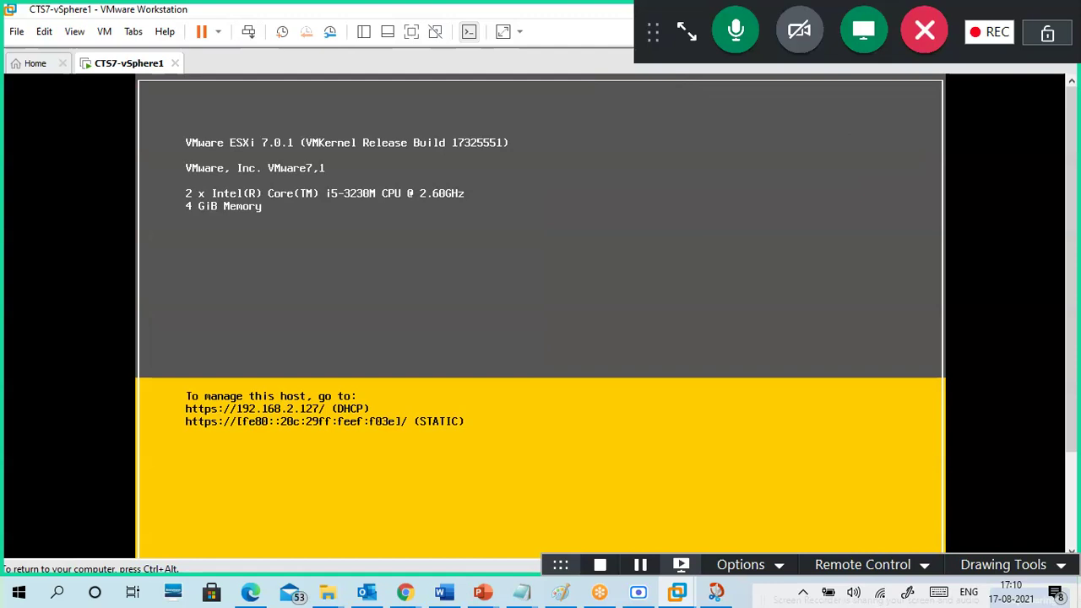
- Release the VM, minimize VMware Workstation, and bring Chrome's YouTube Studio Channel content page forward
key("ctrl+alt")
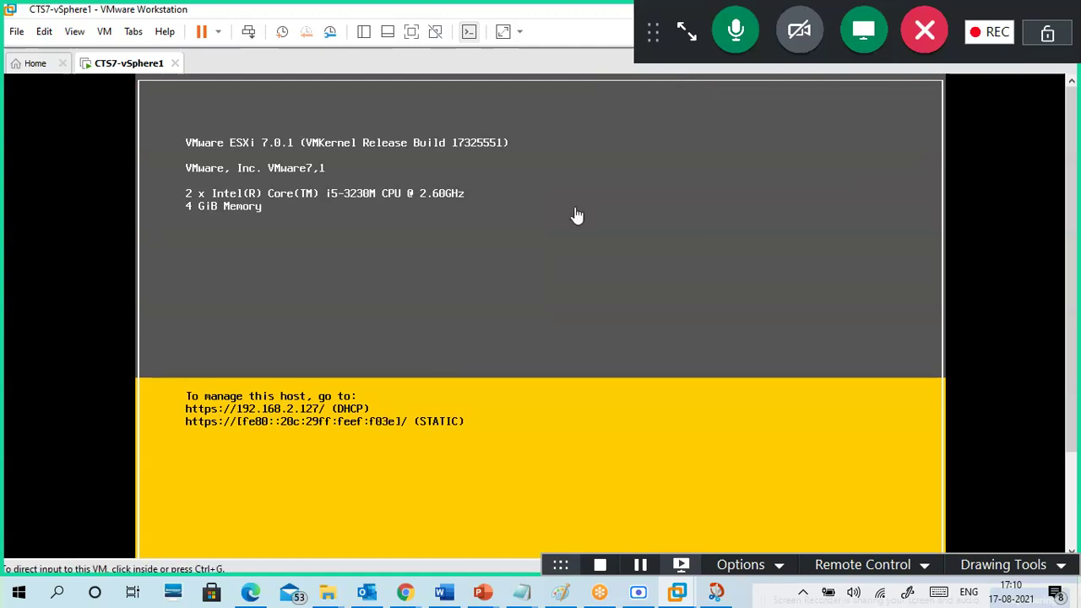
left_click_drag(690, 21, 745, 180)
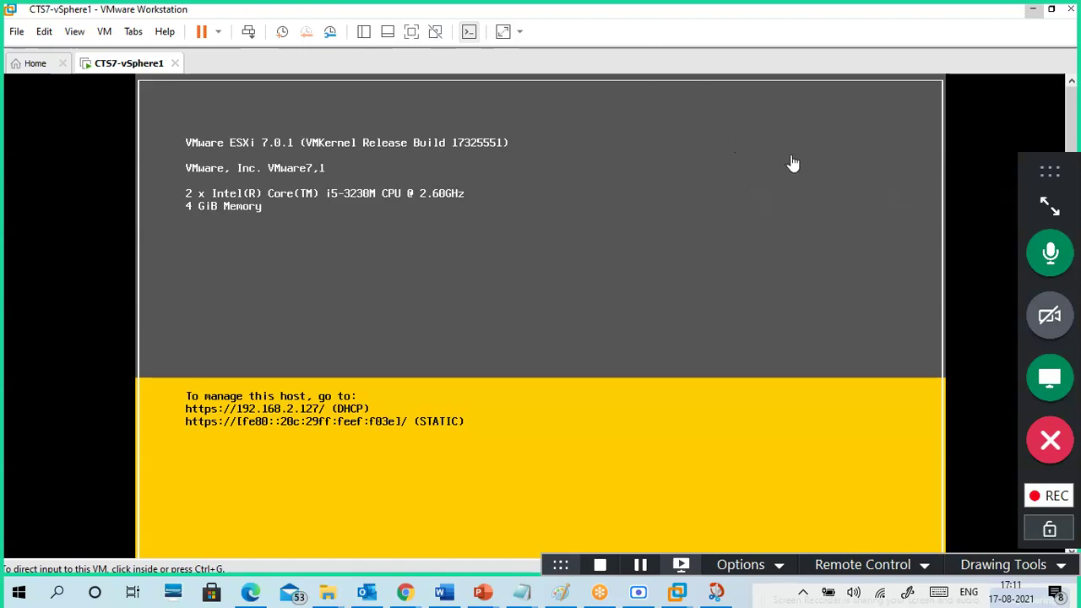
left_click(1032, 10)
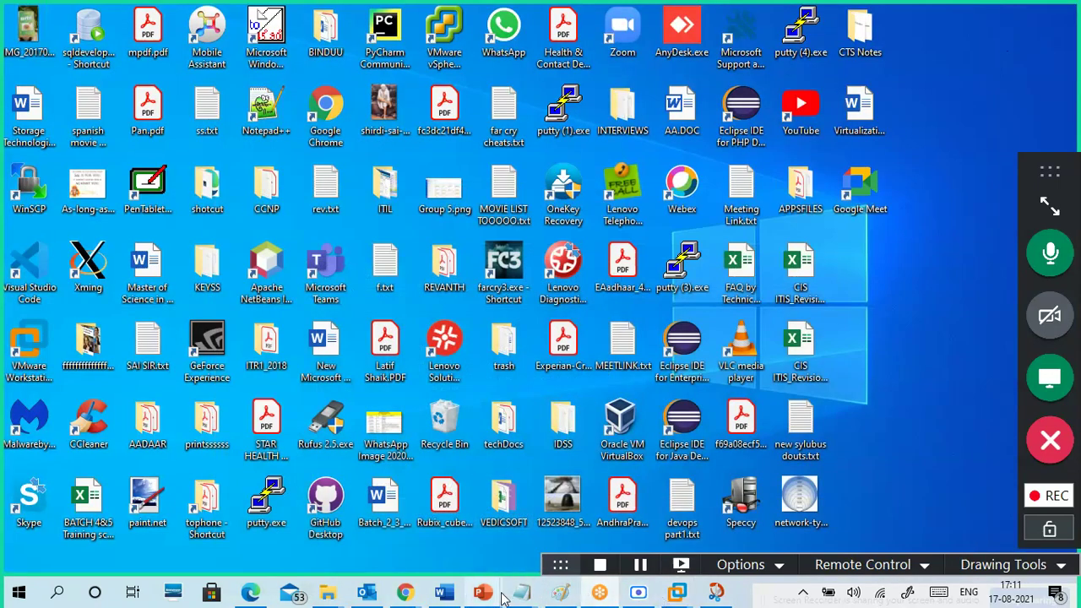
mouse_move(420, 594)
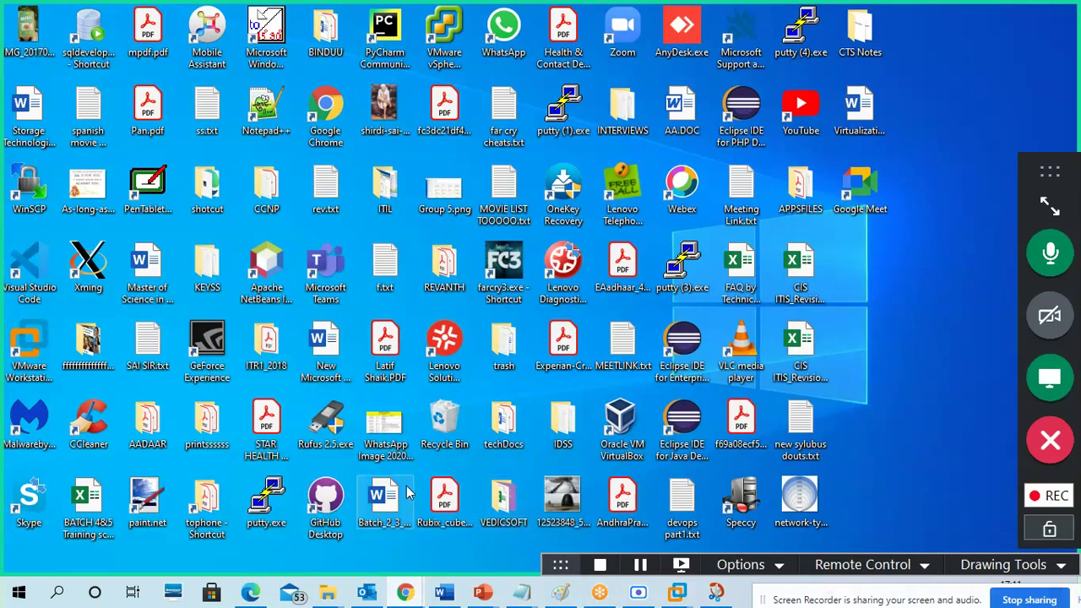
left_click(387, 569)
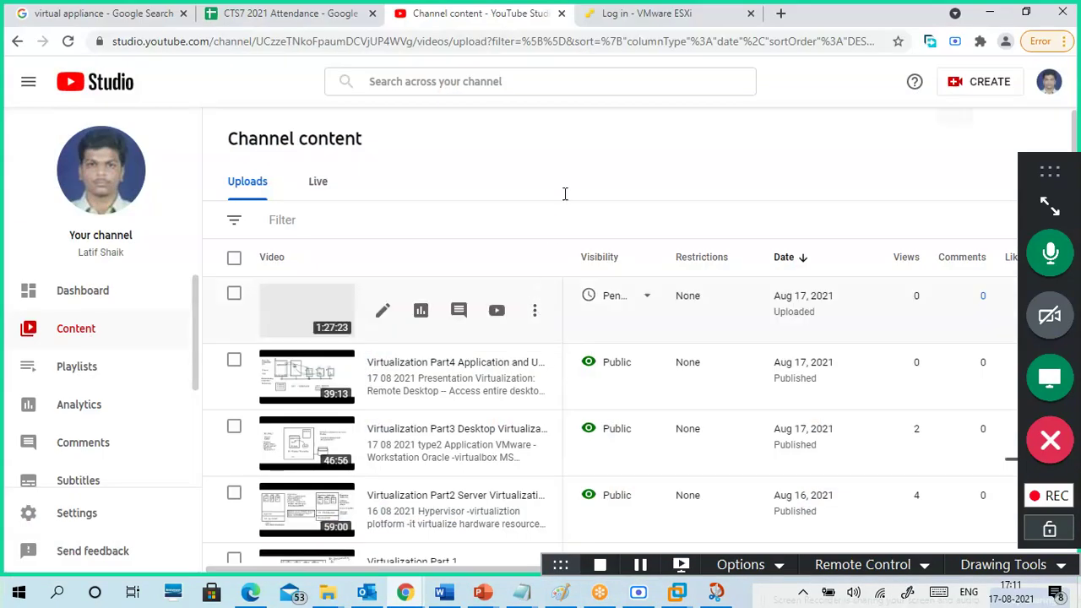
left_click(638, 25)
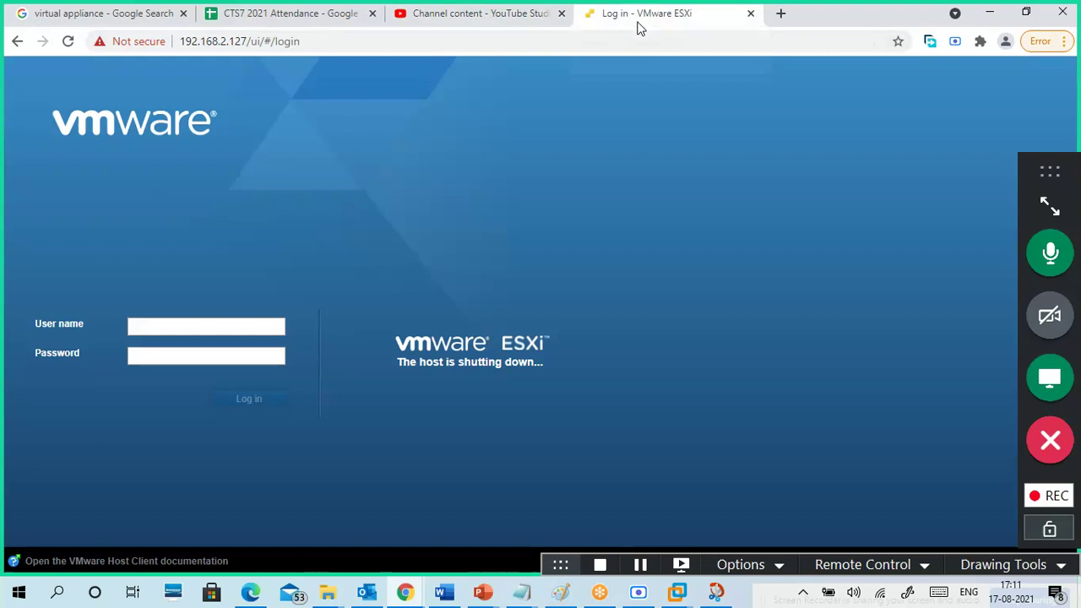
left_click(507, 26)
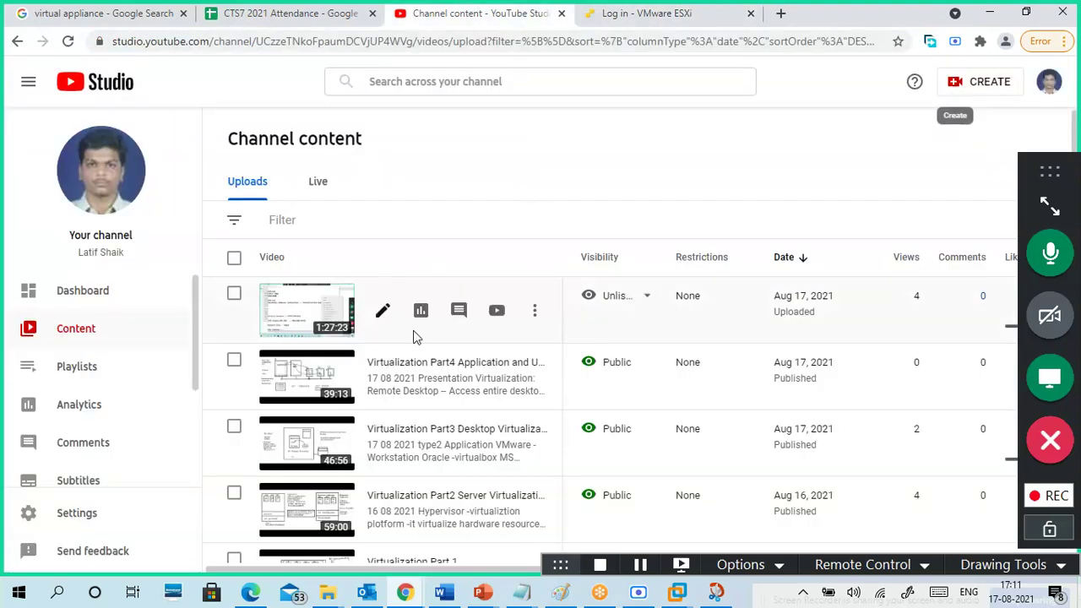
mouse_move(626, 316)
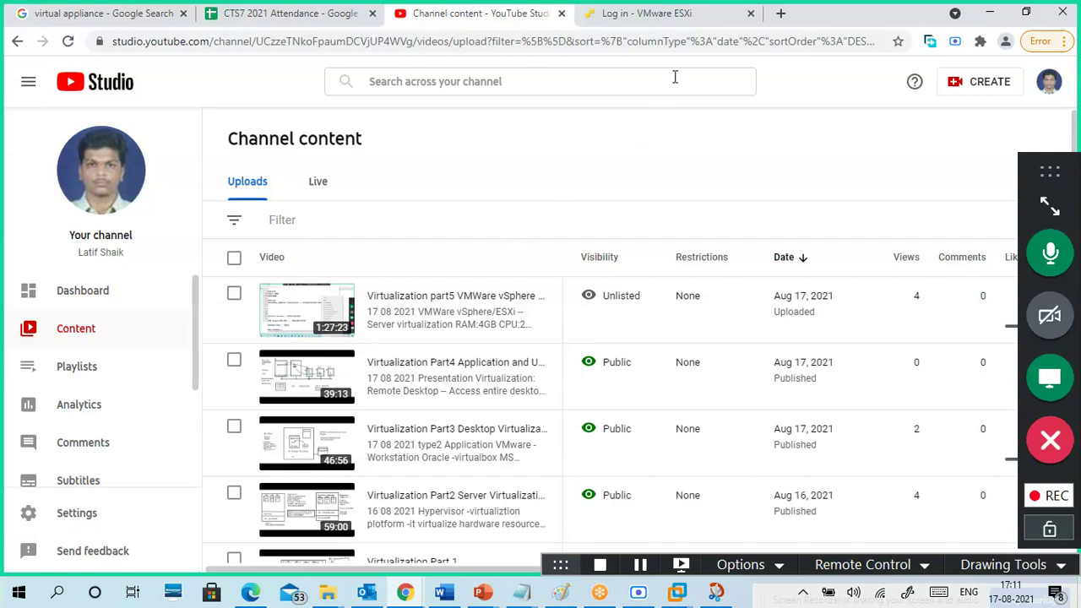
- Log in to the ESXi Host Client as root with the account password
left_click(673, 20)
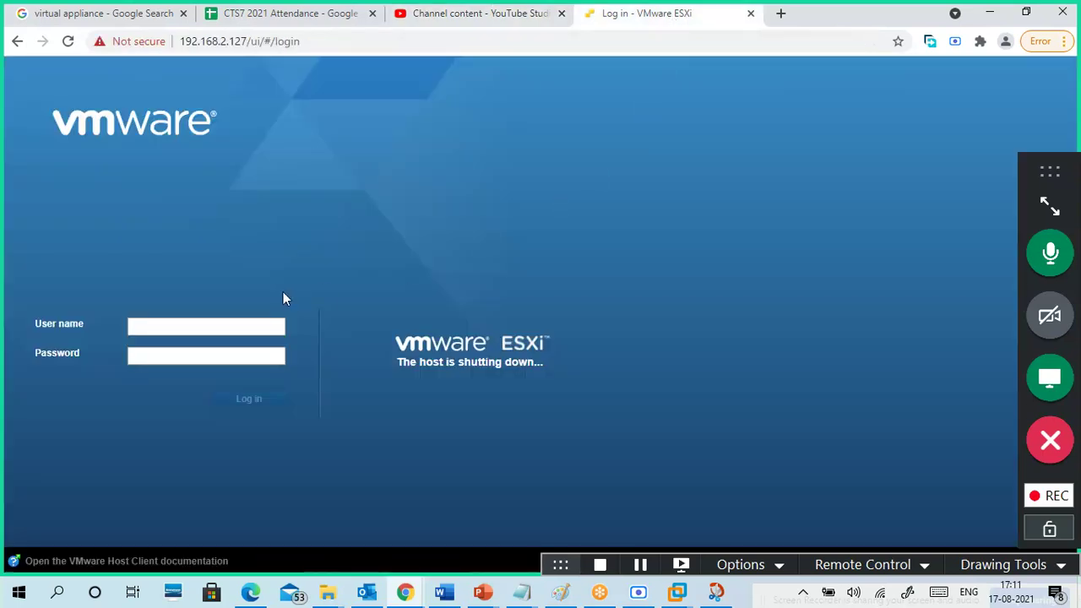
left_click(248, 329)
type("root")
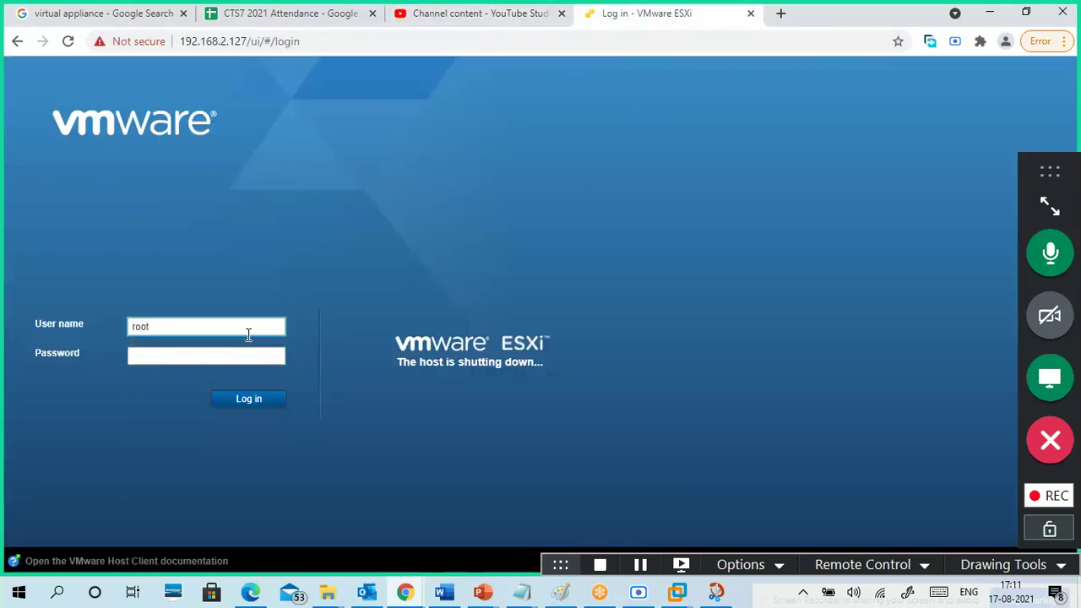
key("Tab")
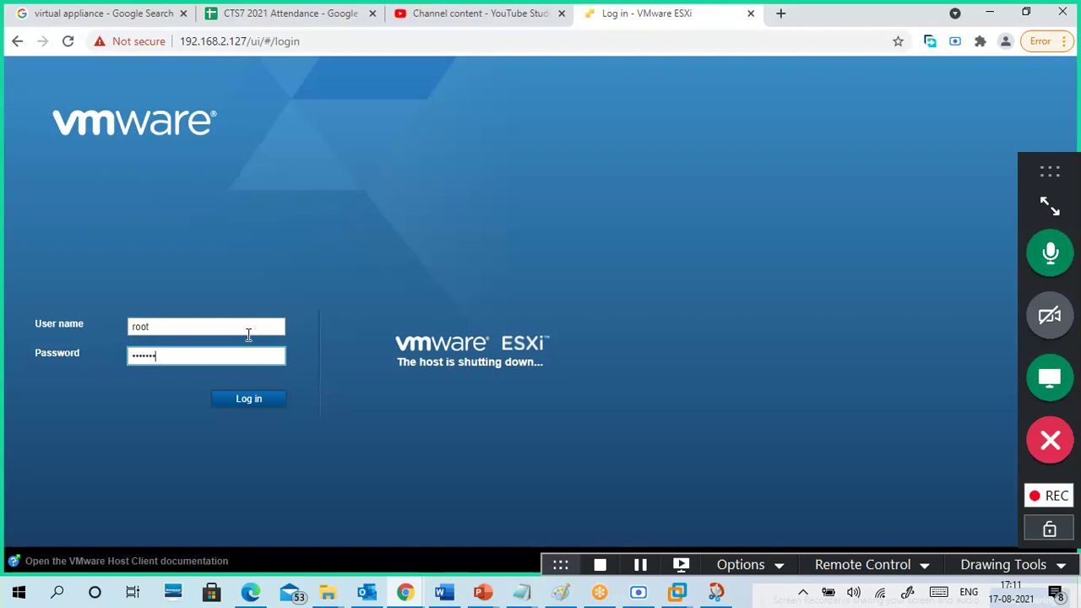
key("Return")
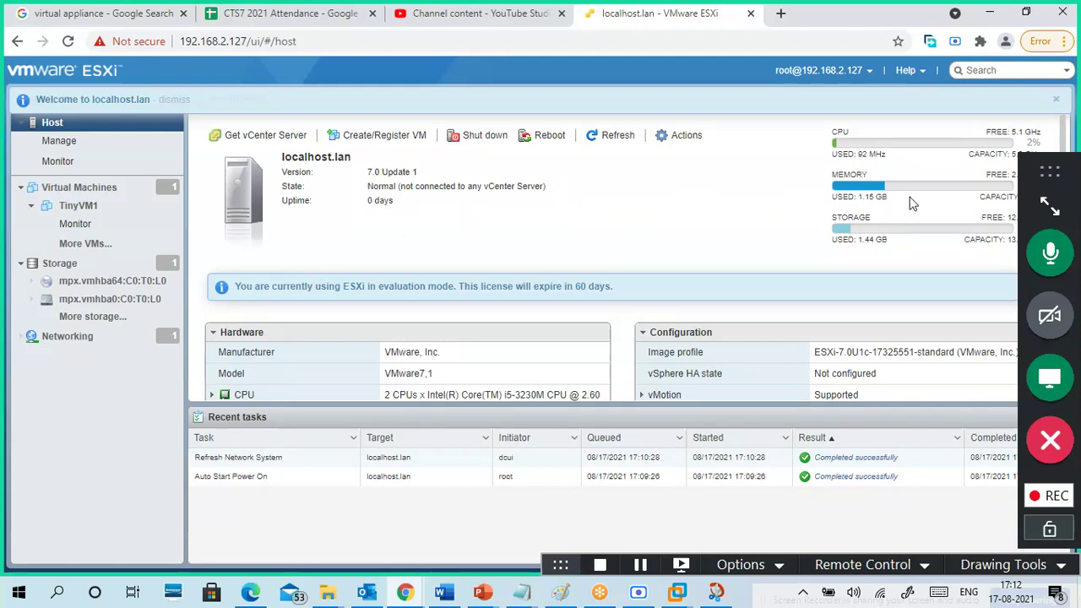
- Point out the storage usage figures on the localhost.lan host dashboard
left_click_drag(1029, 186, 883, 8)
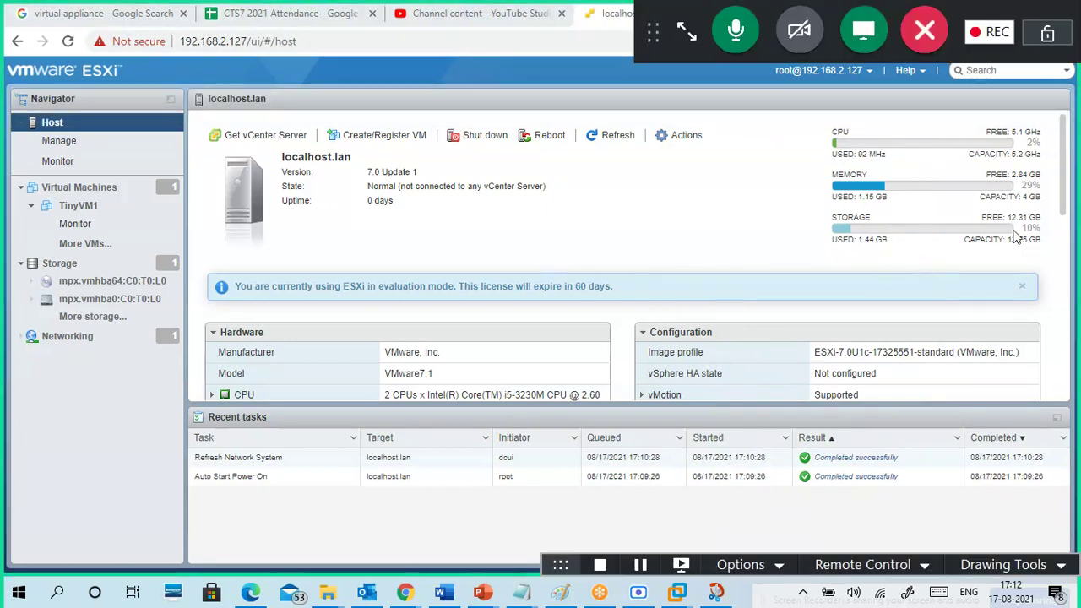
left_click_drag(1016, 240, 886, 255)
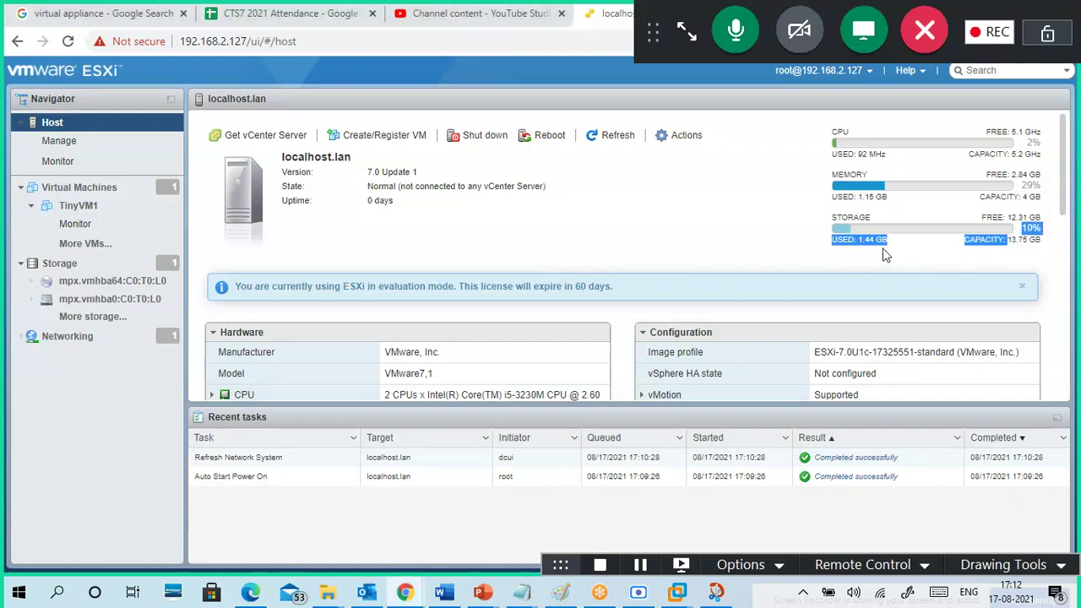
left_click(680, 211)
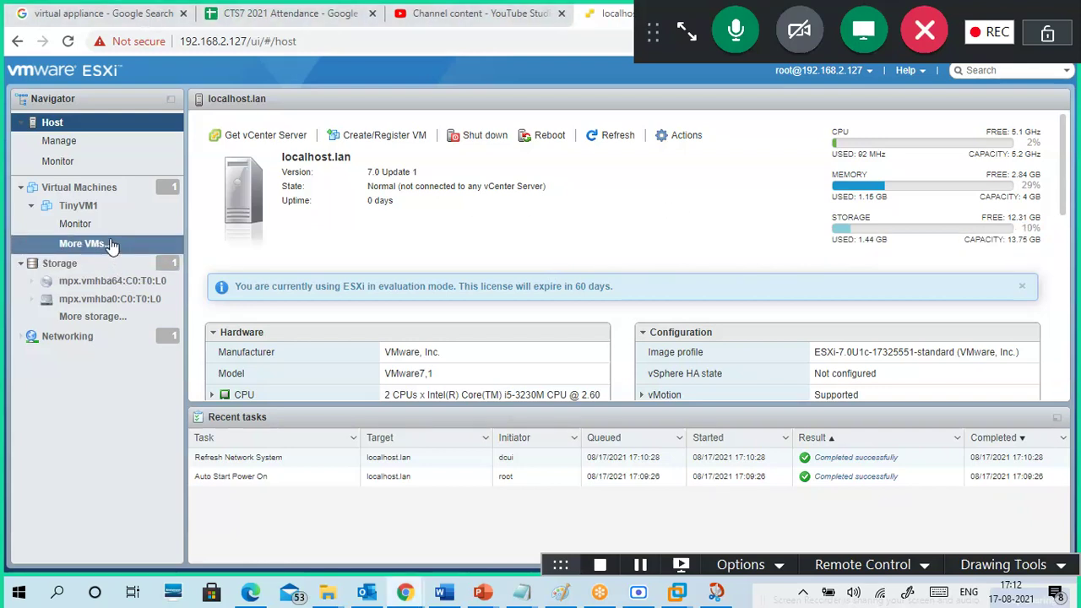
- Review TinyVM1's compatibility and VMware Tools details, then go to the host's Storage page
left_click(84, 209)
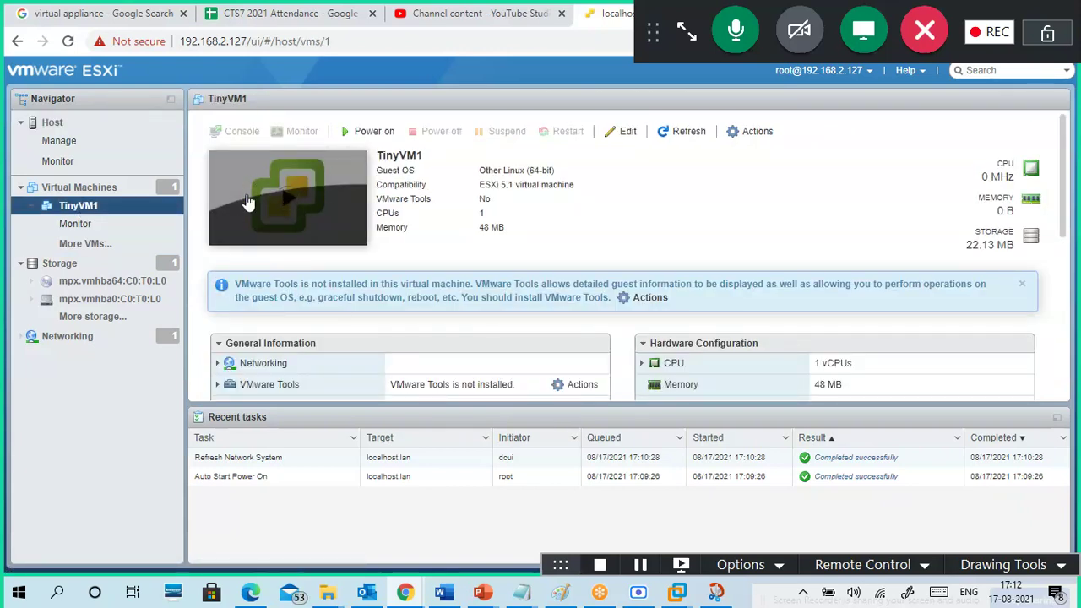
left_click_drag(498, 185, 551, 197)
left_click(550, 230)
left_click(59, 266)
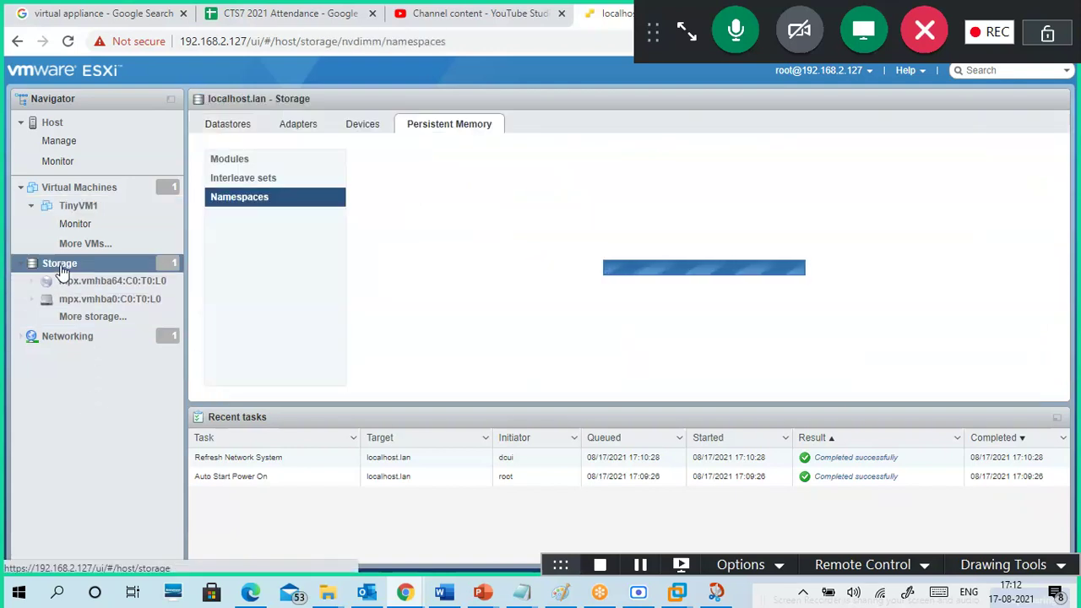
- Browse the Datastores, Adapters and Devices tabs, ending back on the datastore1 list
left_click(228, 126)
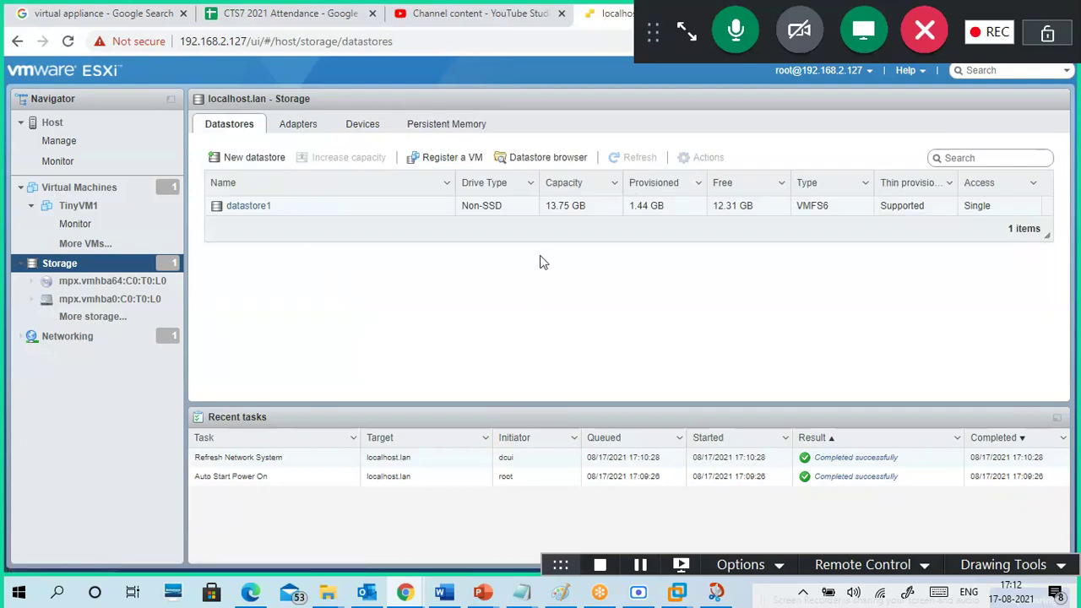
left_click(313, 126)
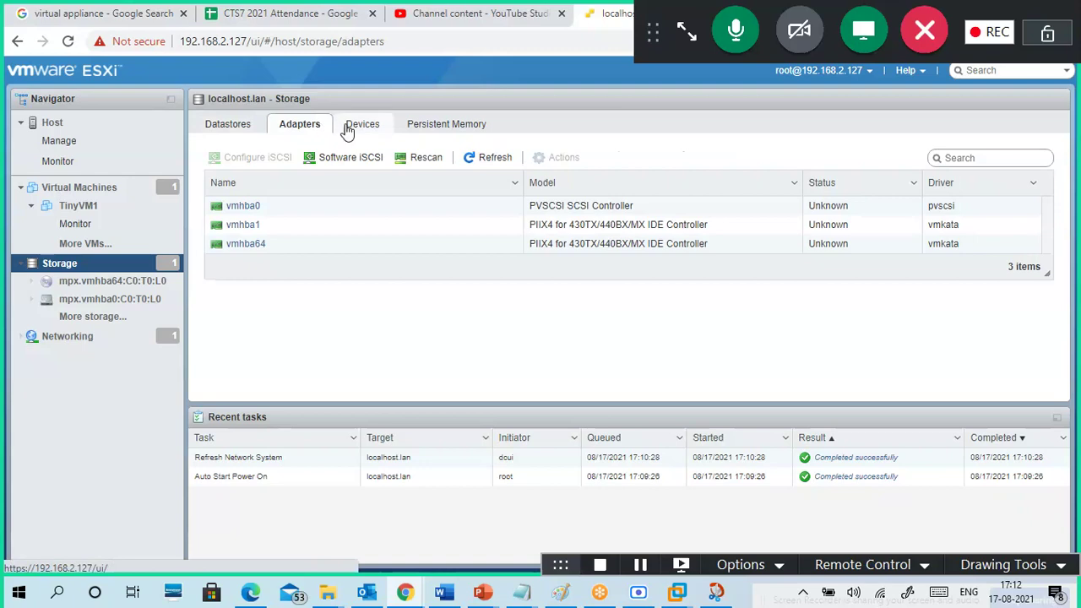
left_click(348, 128)
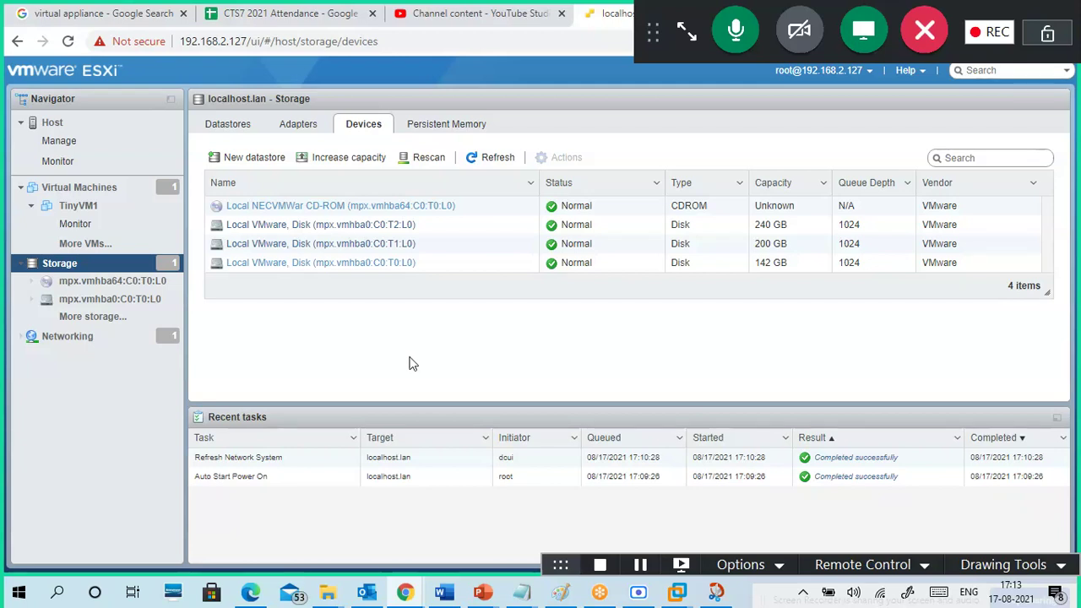
left_click(239, 129)
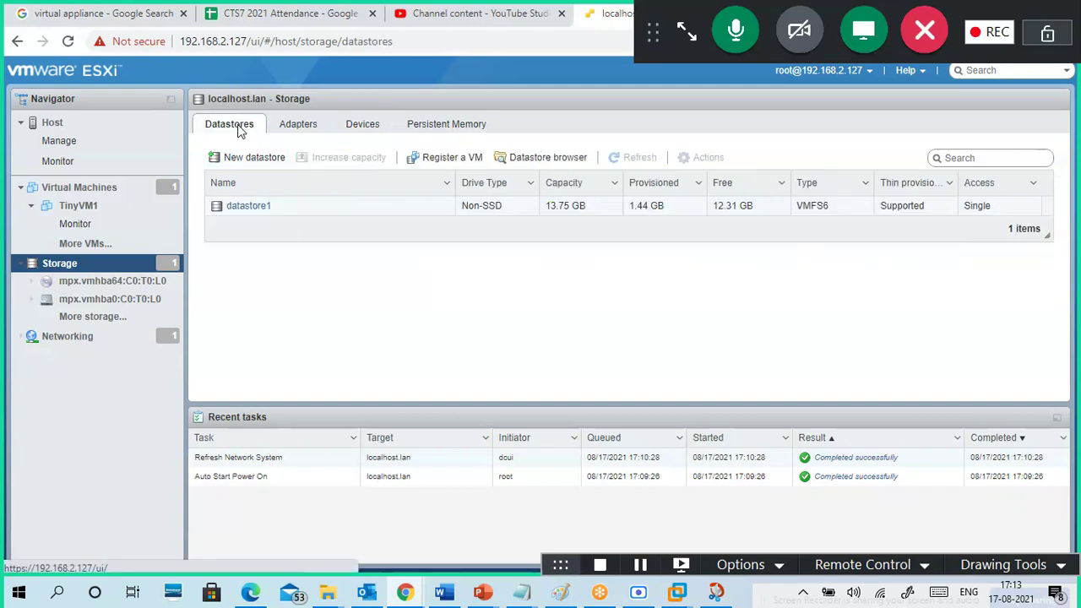
- Start a new VMFS datastore named Datastore2 on the 200 GB disk
left_click(253, 161)
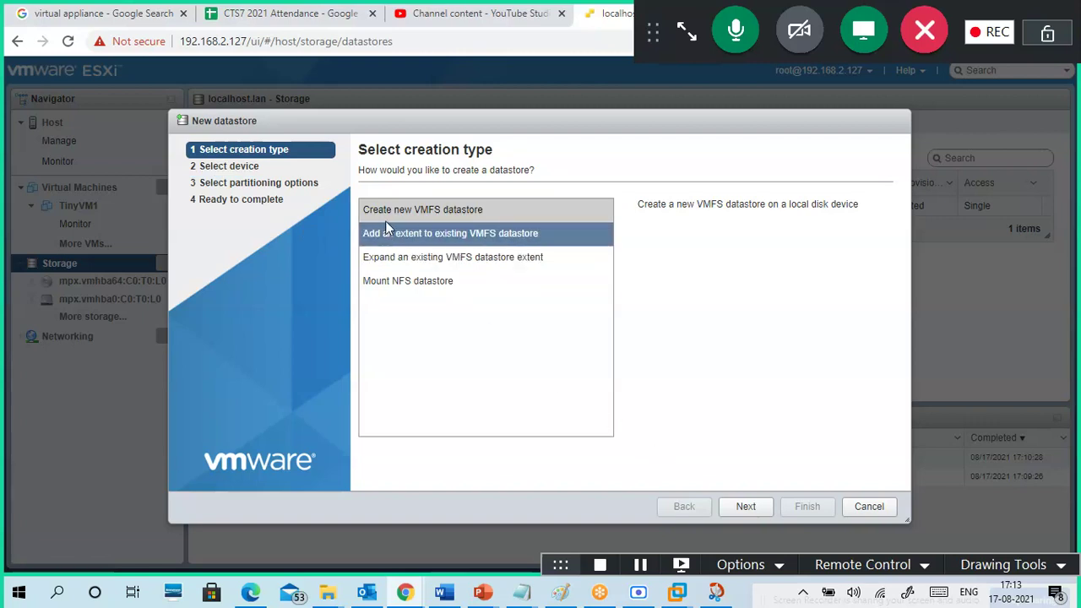
left_click(398, 215)
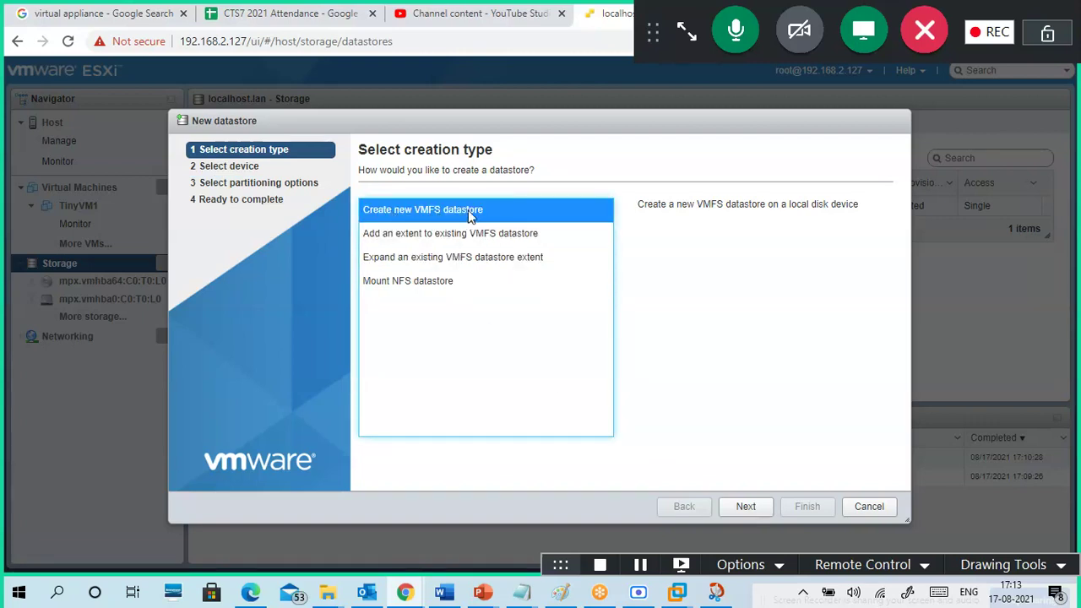
left_click(744, 505)
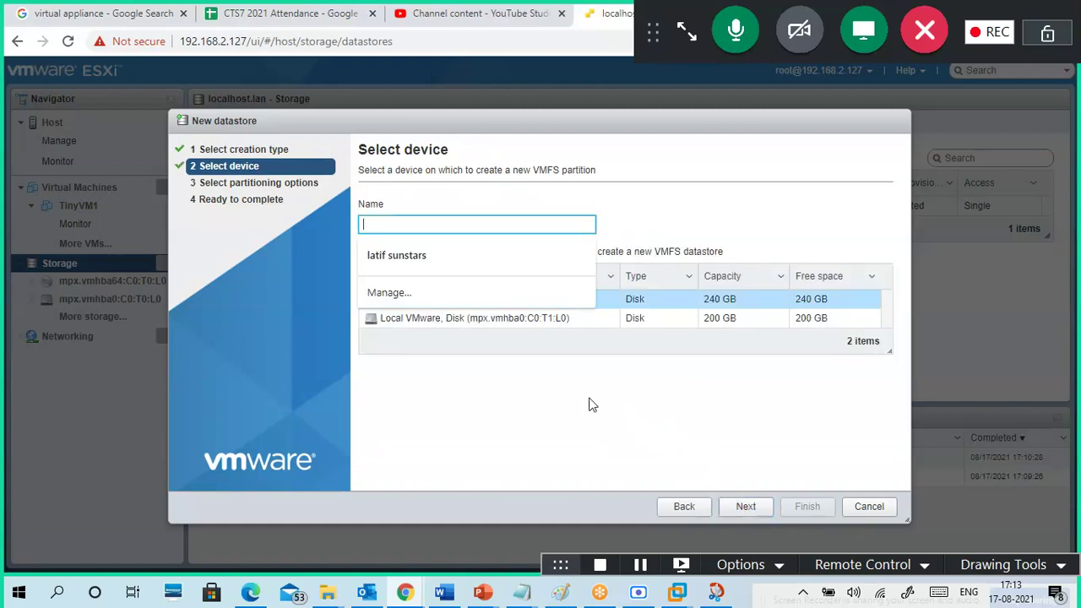
type("Datastore2")
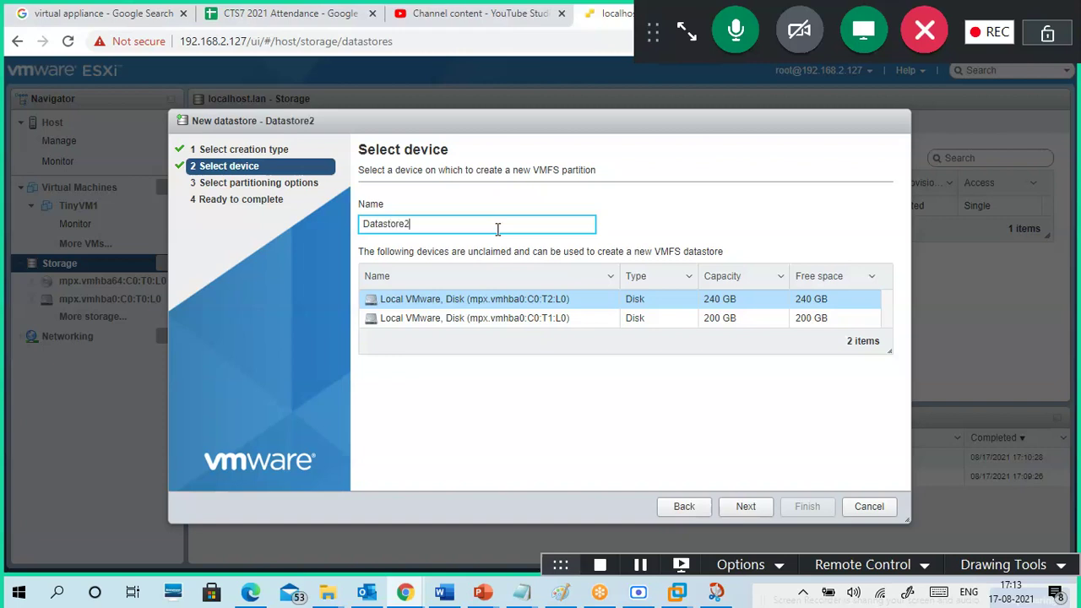
left_click(536, 327)
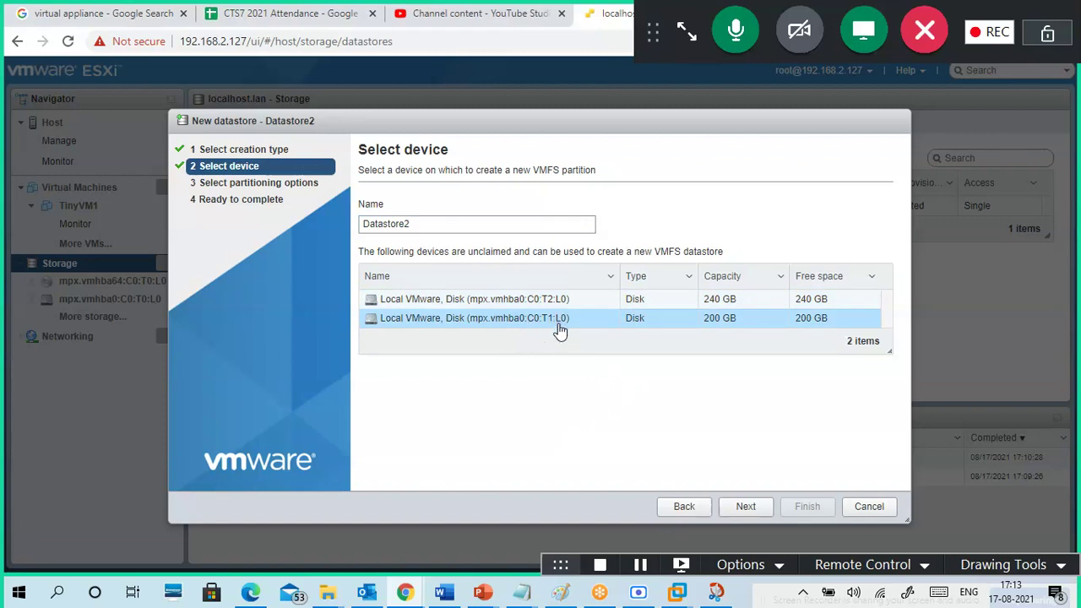
left_click(746, 509)
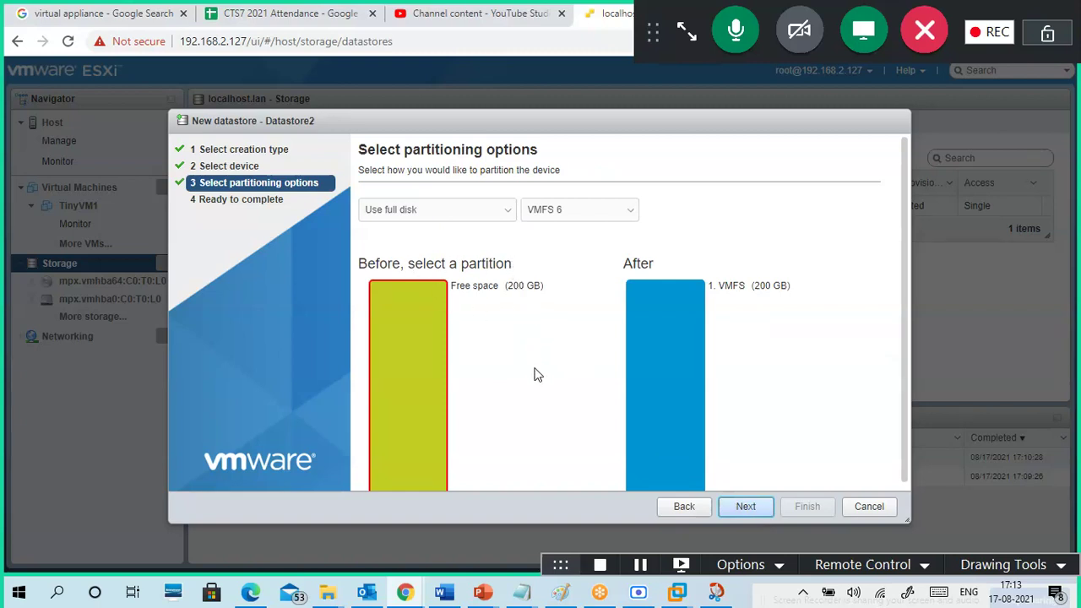
- Point out the VMFS (200 GB) label and keep VMFS 6 as the file system version
scroll(533, 369, "down", 1)
left_click_drag(722, 278, 780, 299)
left_click(741, 292)
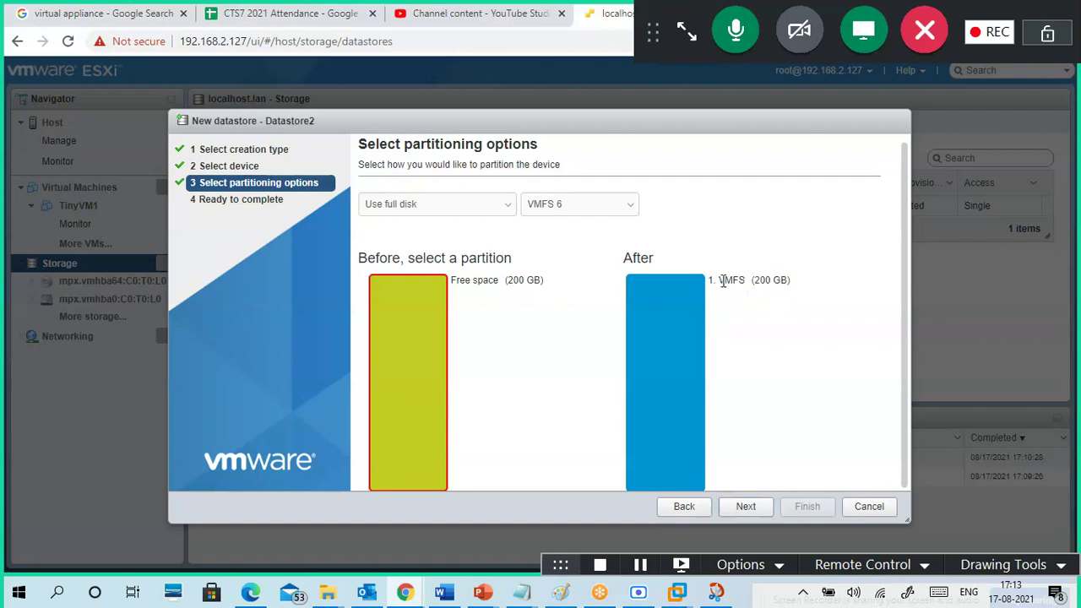
left_click_drag(720, 281, 748, 290)
left_click(572, 215)
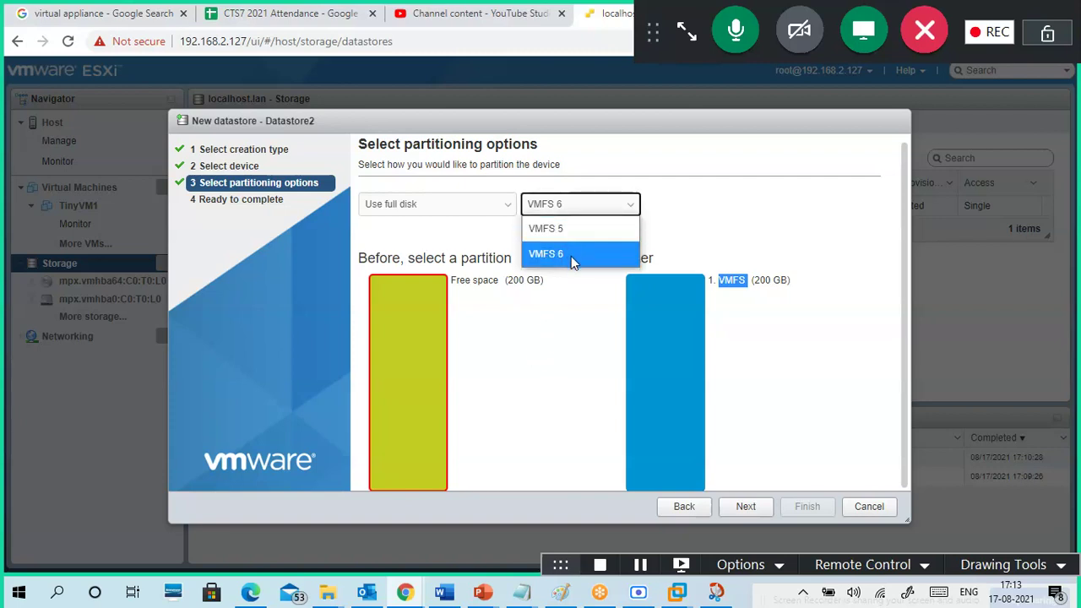
left_click(571, 300)
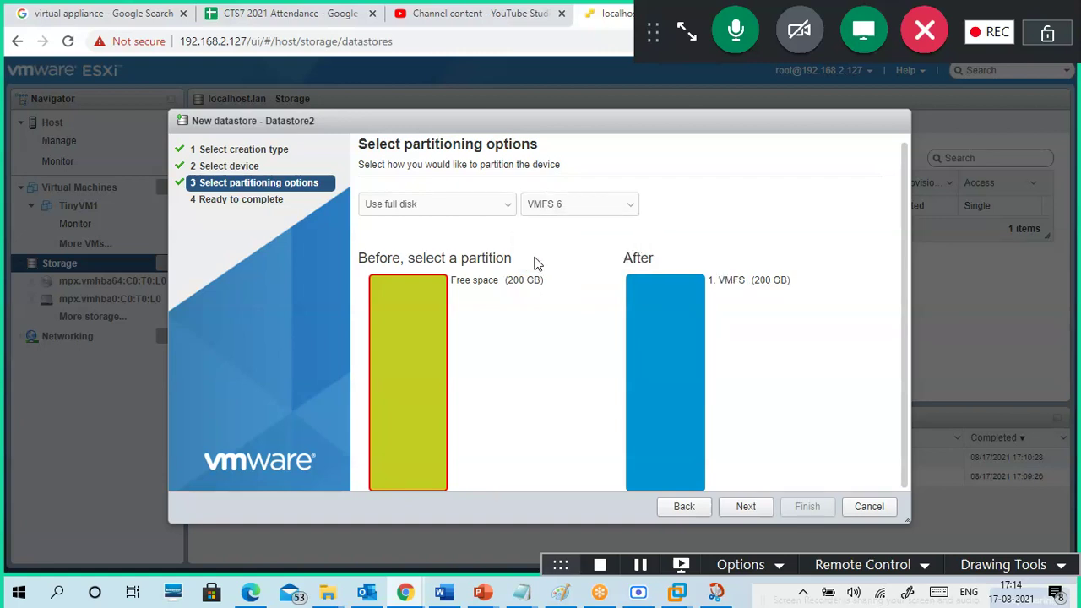
- Try a custom partition of about 42 GB, then switch to Use full disk and continue
left_click(504, 207)
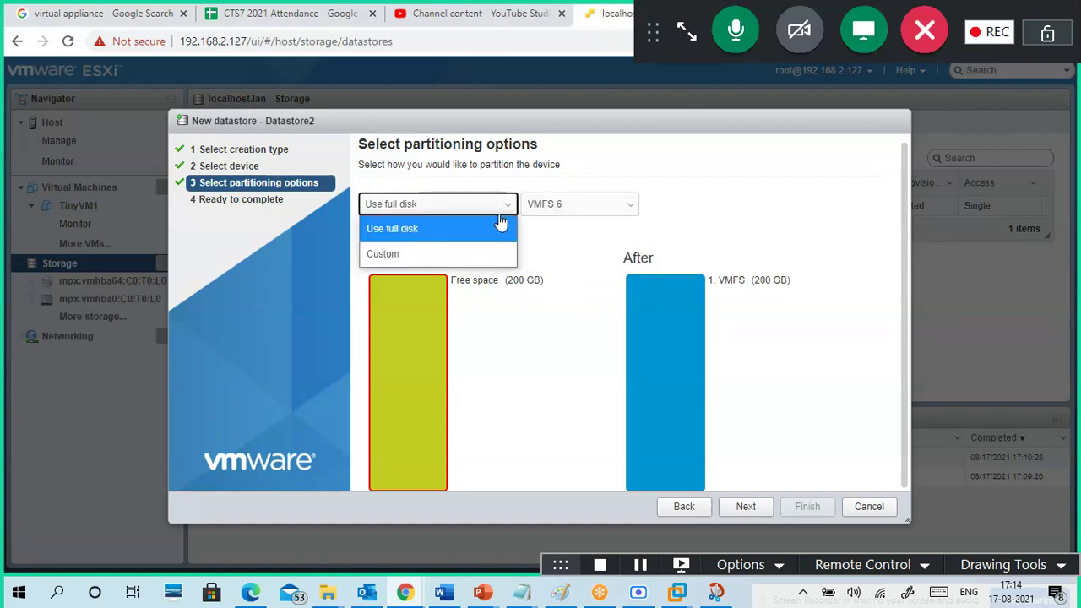
left_click(472, 256)
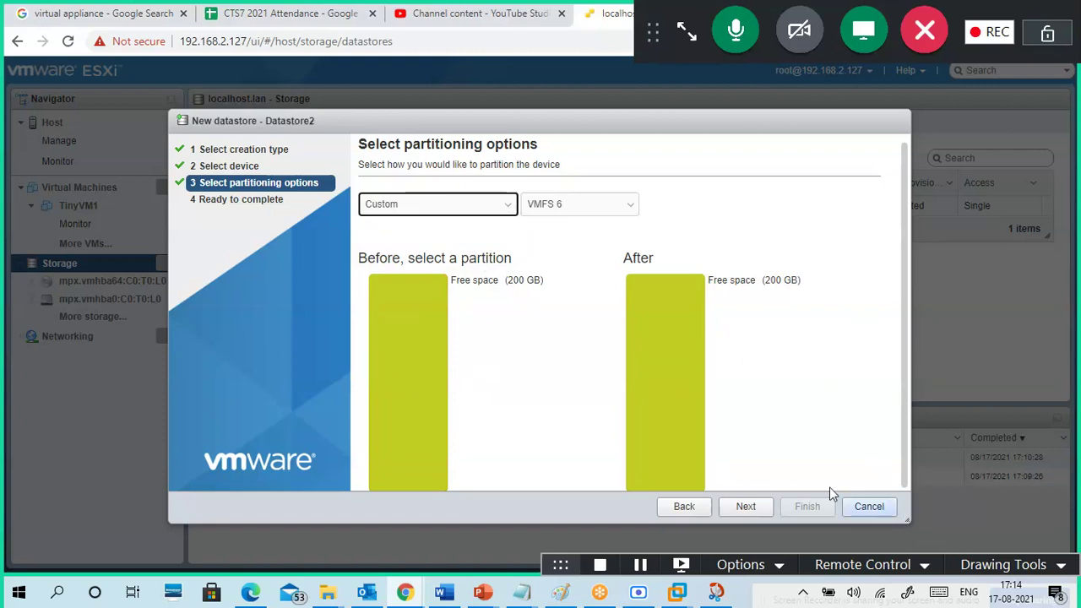
left_click(412, 372)
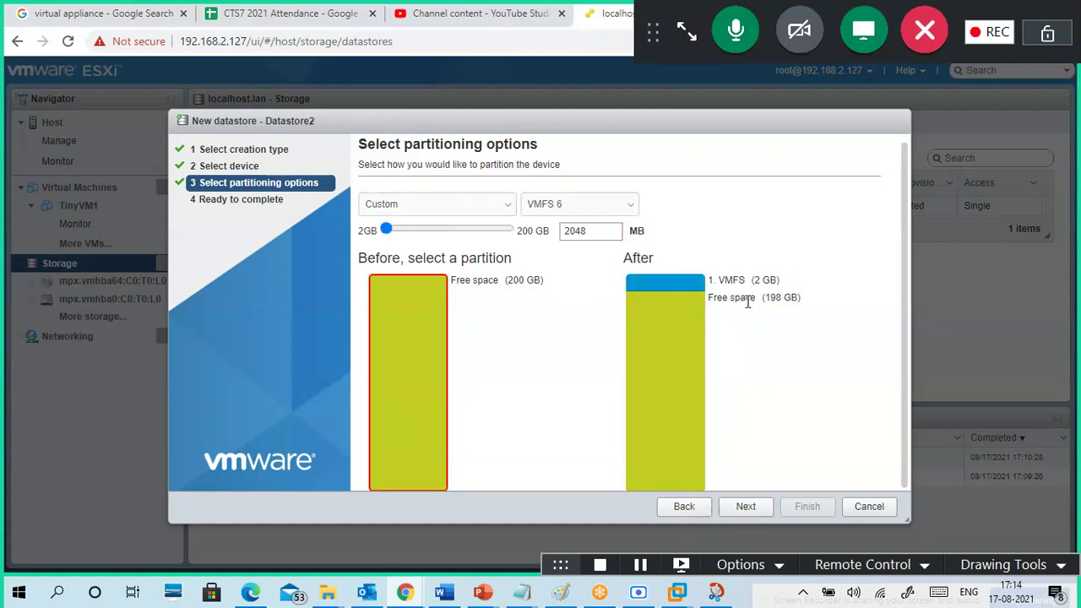
left_click_drag(714, 297, 779, 297)
left_click(658, 288)
left_click_drag(387, 231, 378, 253)
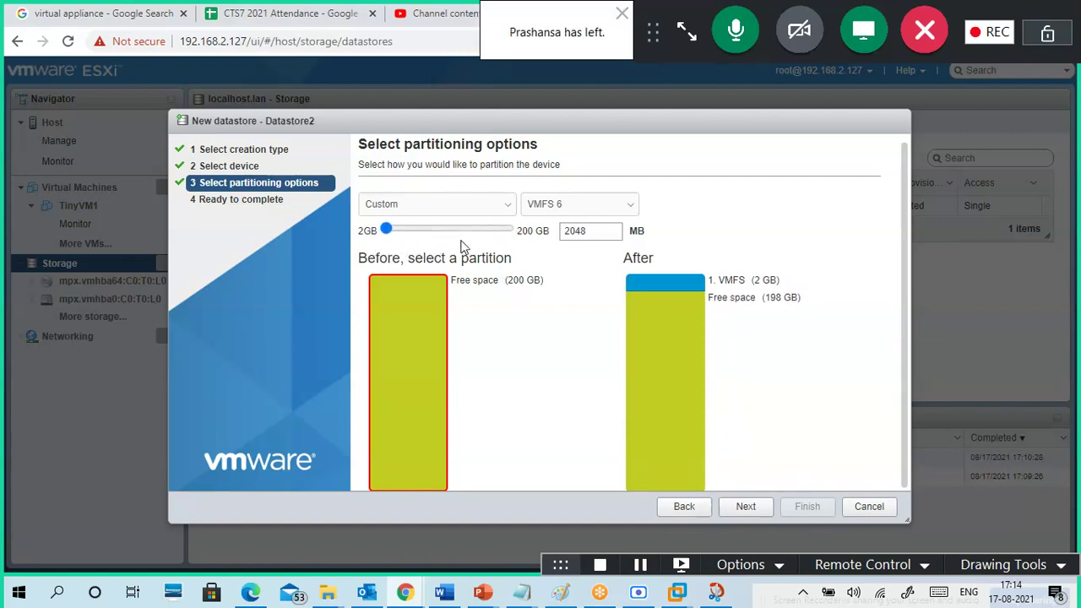
left_click(467, 206)
left_click(460, 232)
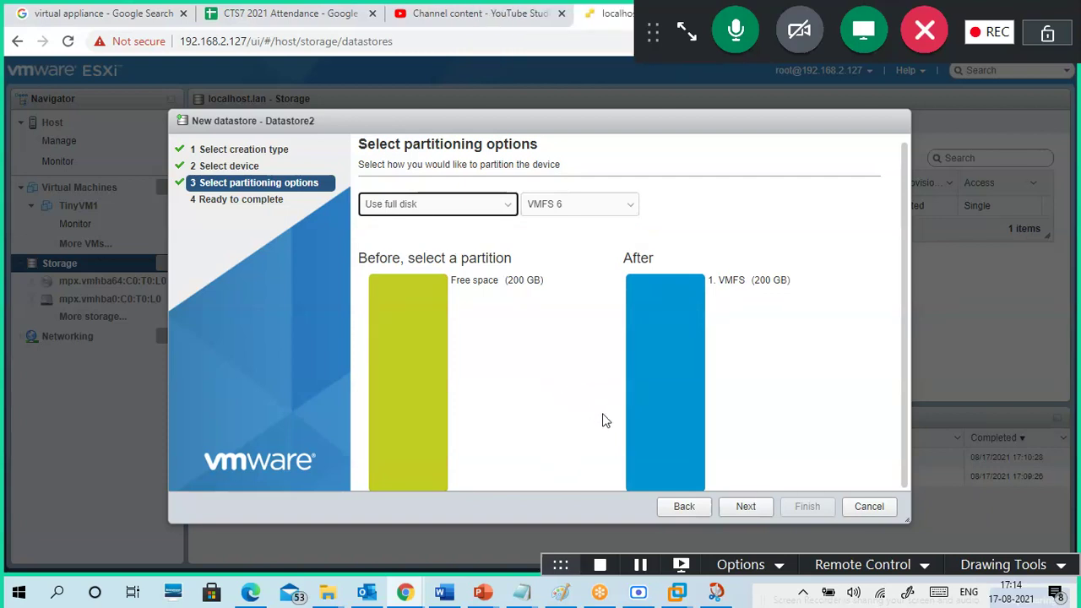
left_click(746, 506)
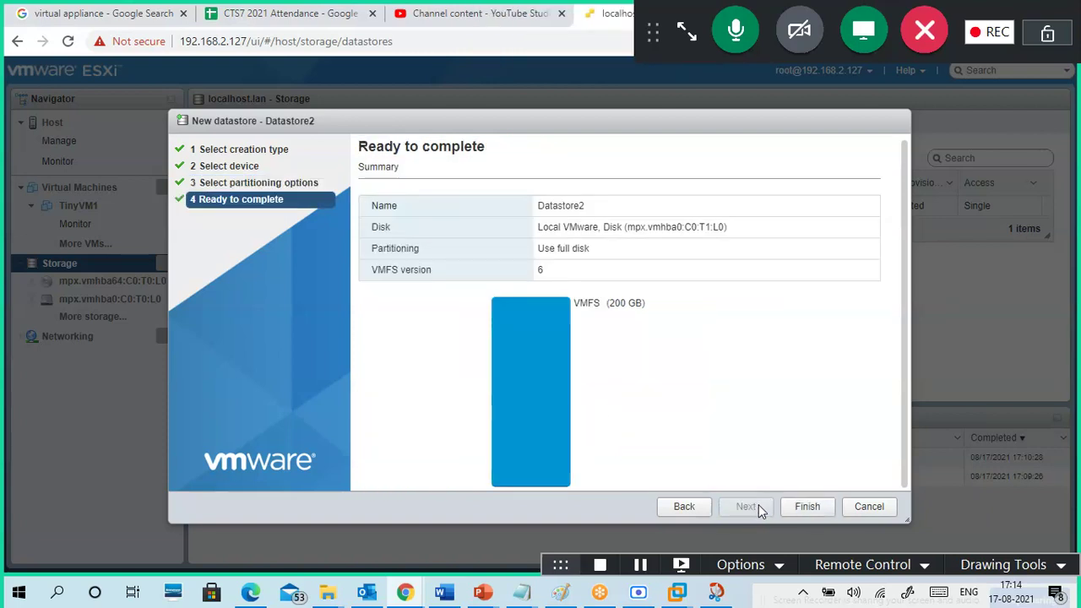
- Finish the wizard and confirm the disk-erase warning to create Datastore2
left_click(805, 507)
left_click(667, 379)
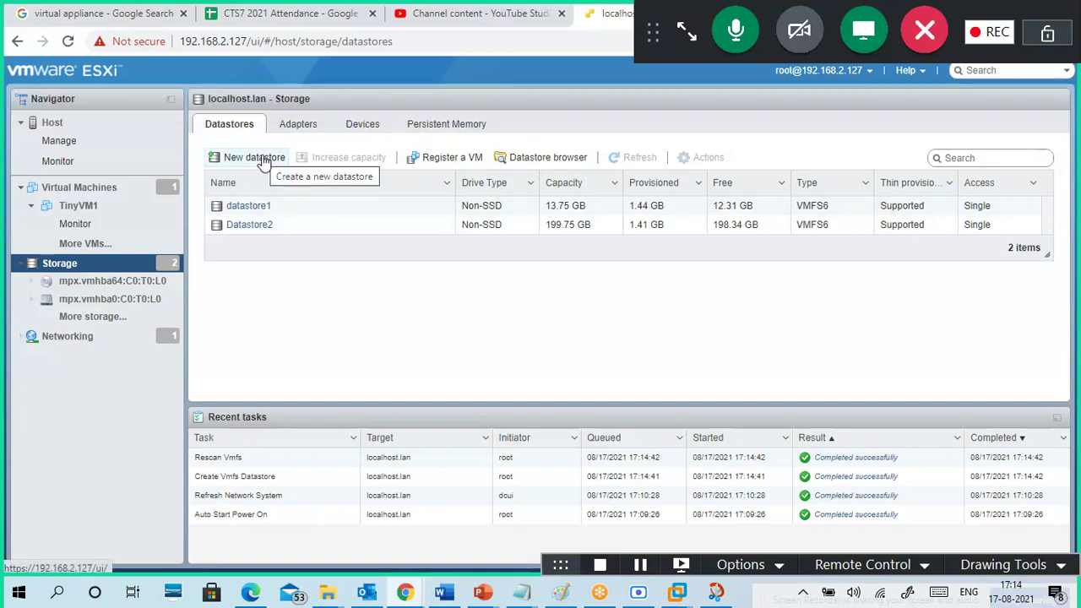
- Create VMdatastores1 as a full-disk VMFS6 datastore on the 240 GB disk
left_click(264, 160)
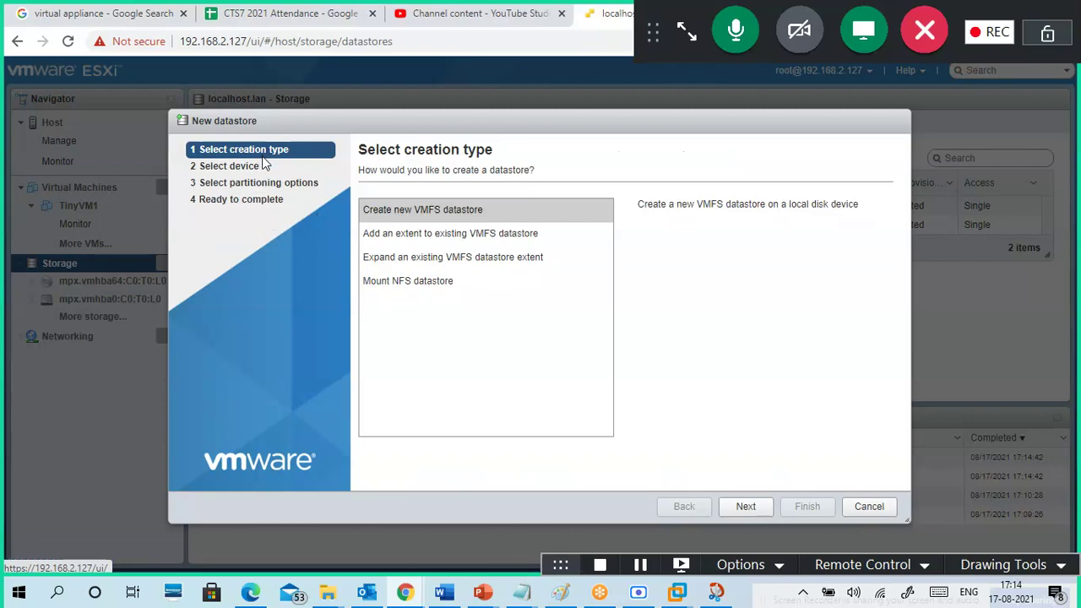
left_click(434, 213)
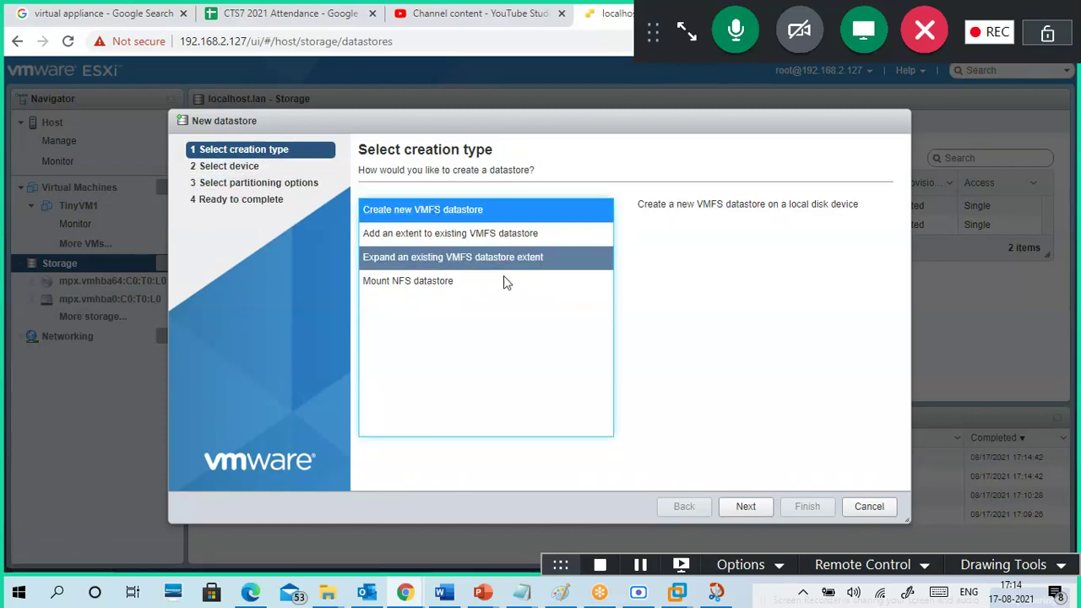
left_click(745, 506)
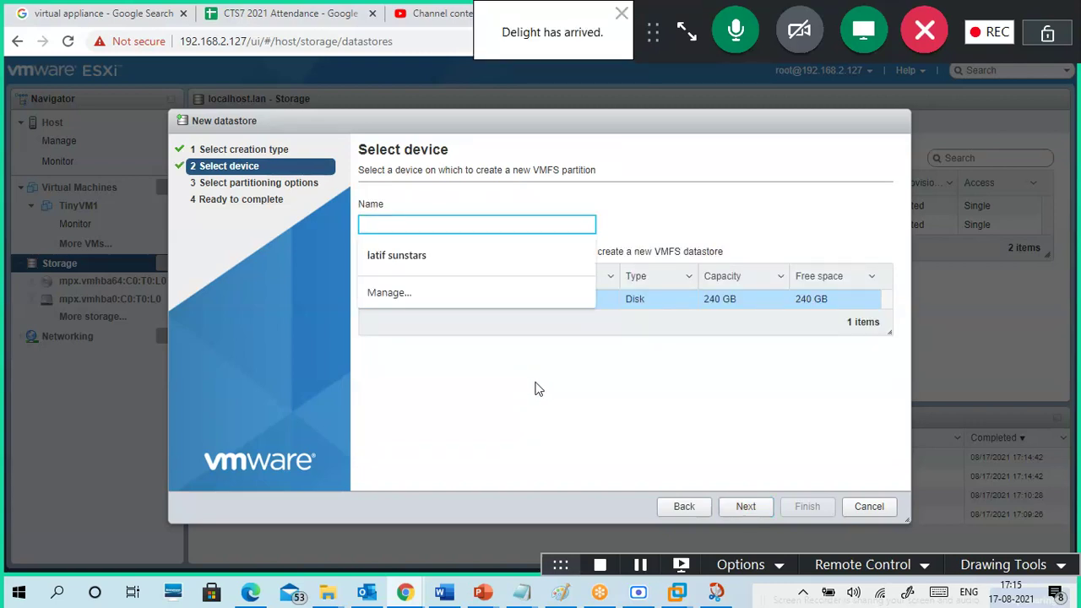
type("Dta")
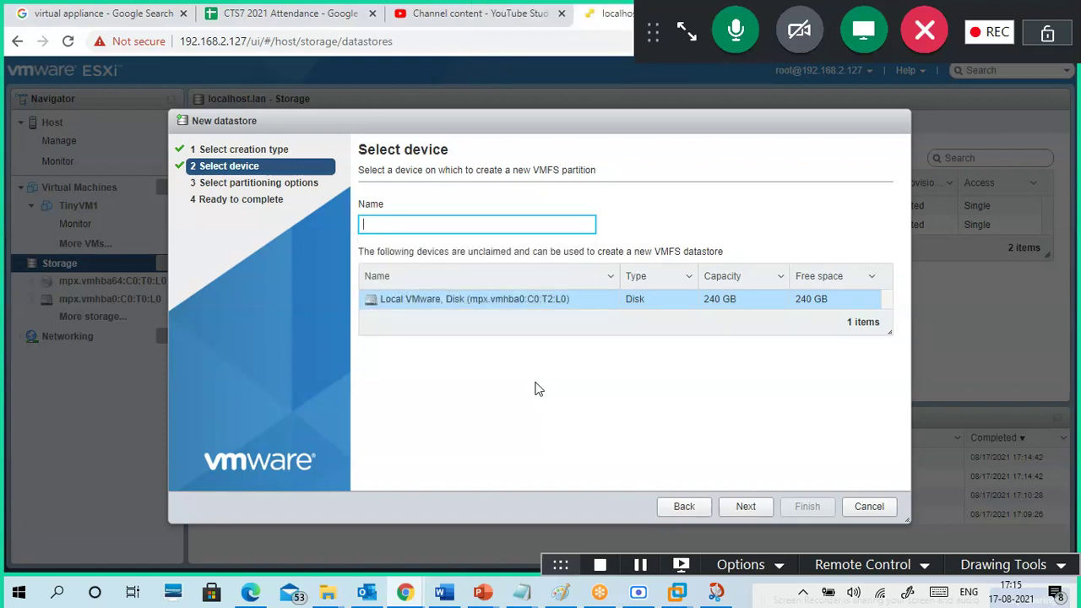
type("VMdatastores1")
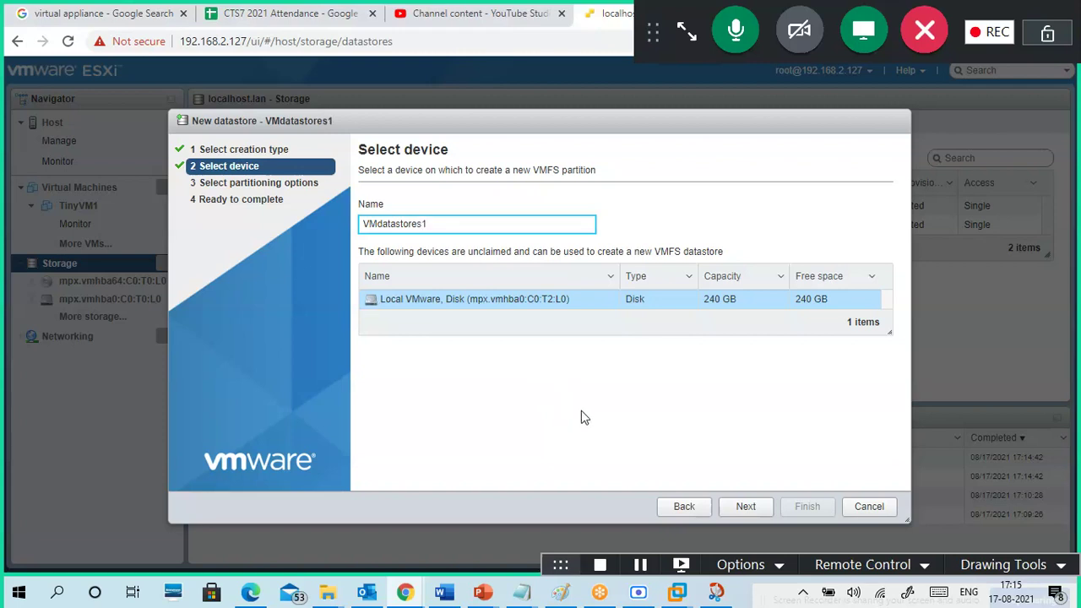
left_click(751, 512)
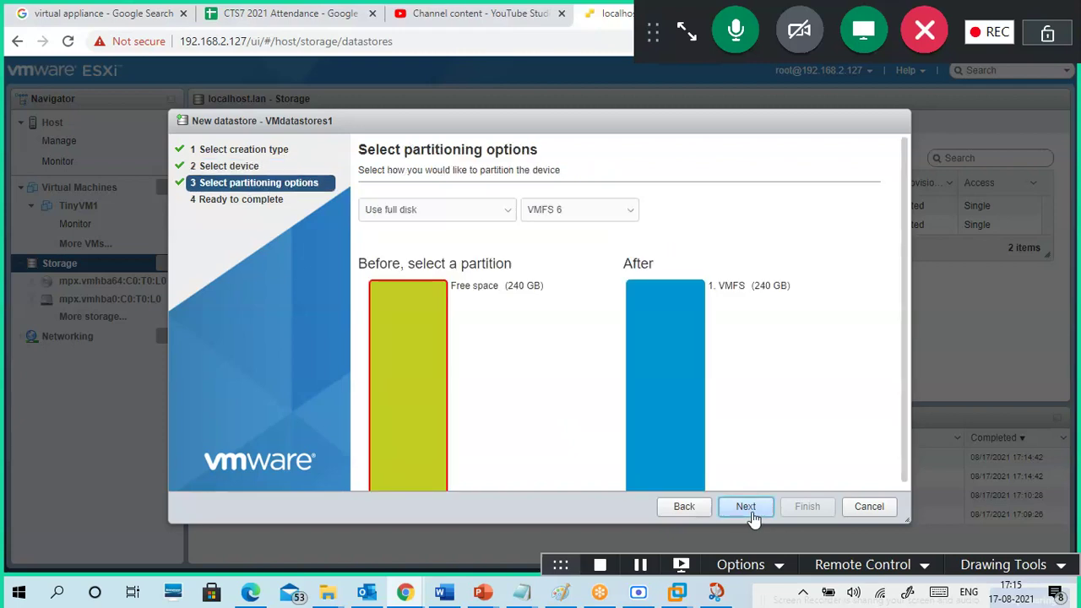
left_click(748, 511)
left_click(802, 509)
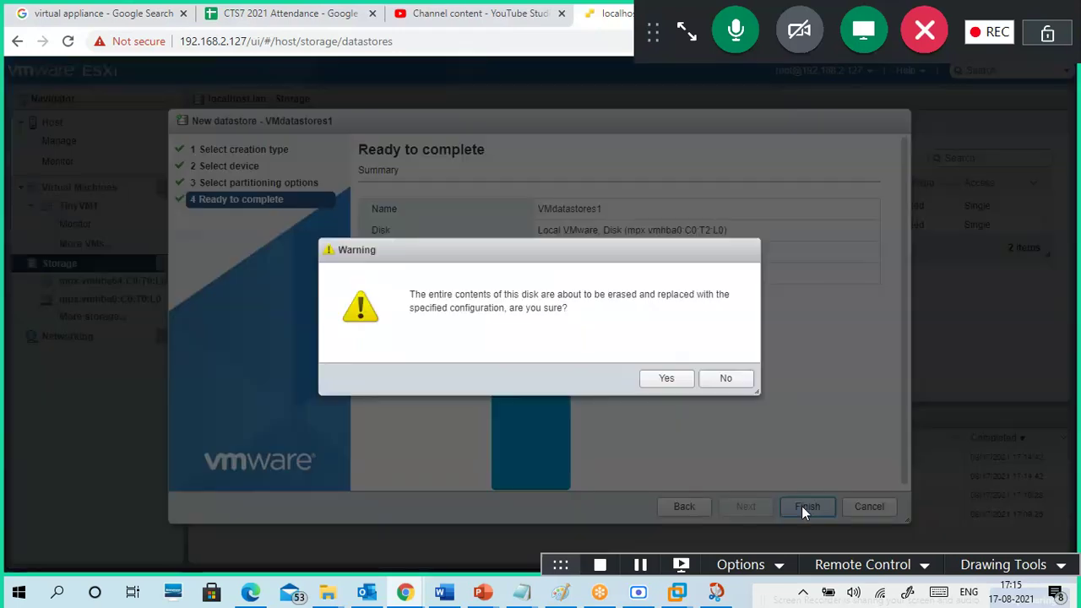
left_click(666, 381)
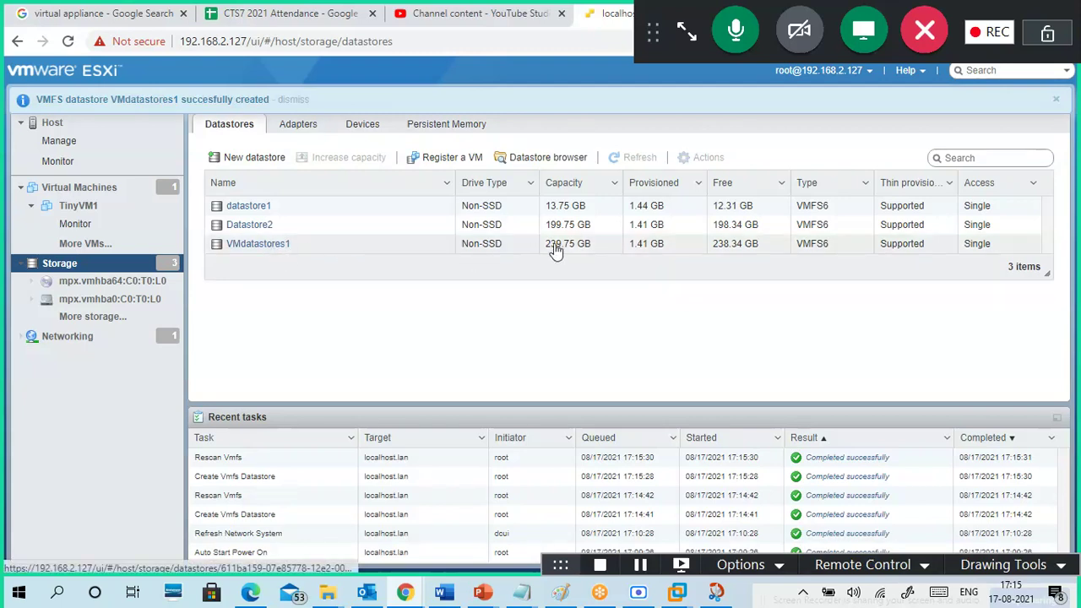
- Open Datastore2's details and highlight its location path and VMFS 6.82 information
left_click(256, 228)
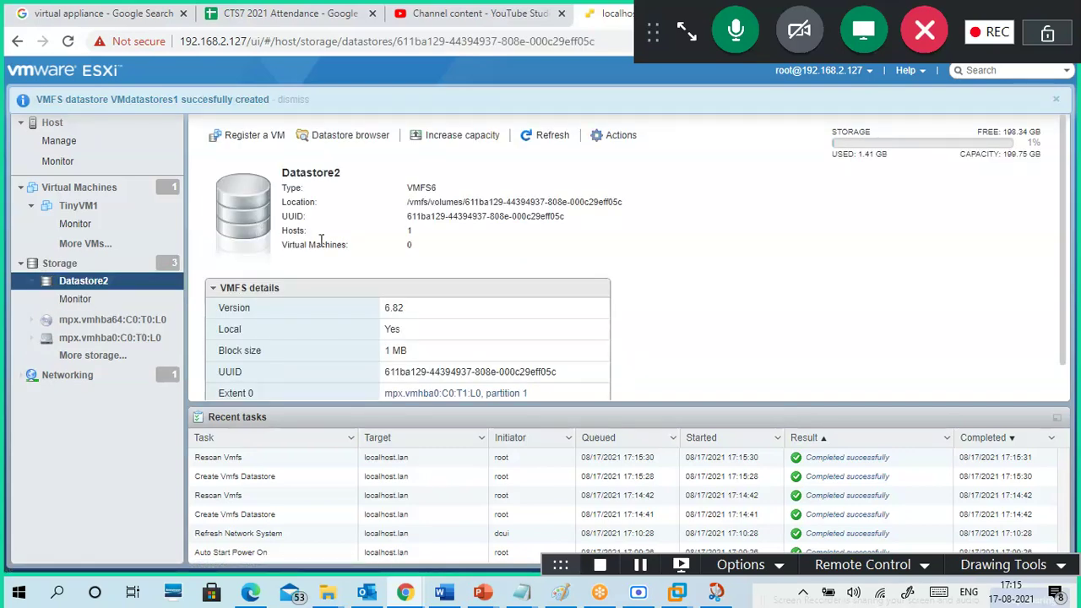
scroll(414, 229, "down", 1)
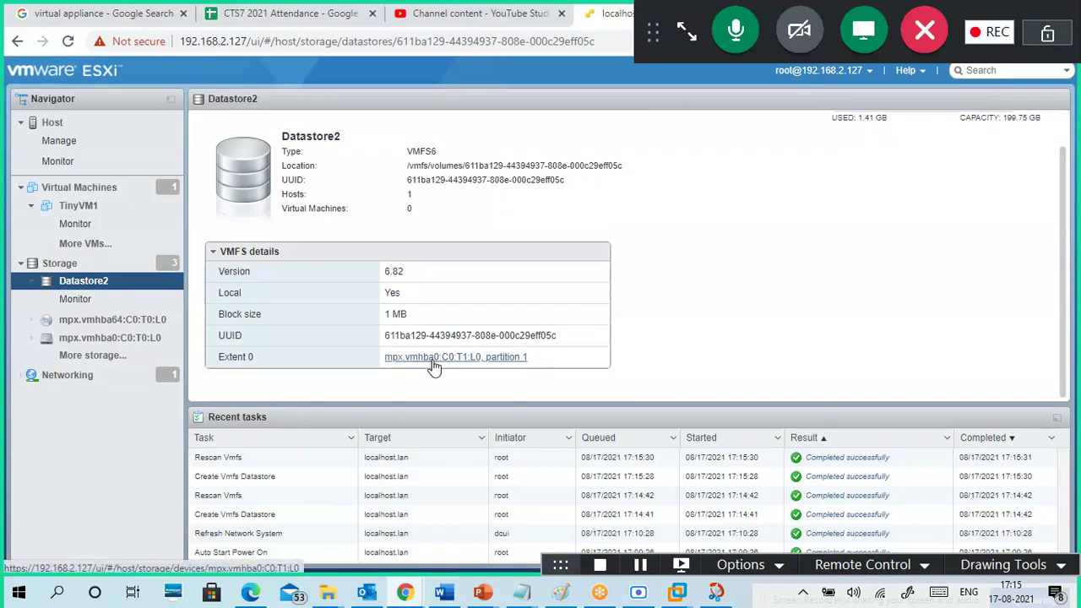
scroll(443, 239, "up", 1)
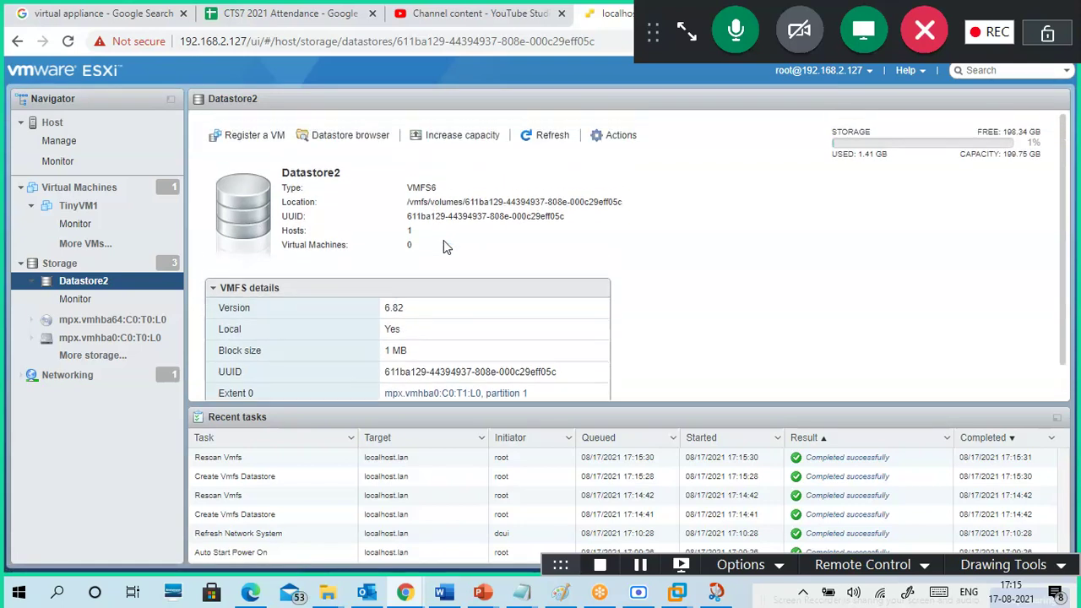
left_click_drag(409, 206, 625, 205)
left_click(565, 208)
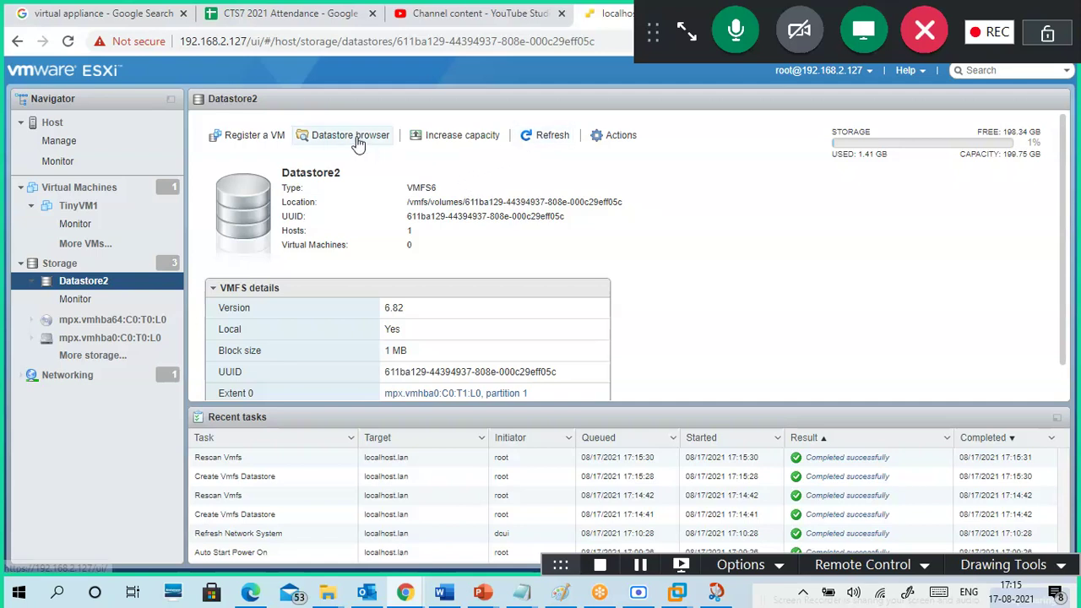
- Rename Datastore2 to OSDatastore1 through Actions > Rename and save
left_click(617, 139)
left_click(630, 174)
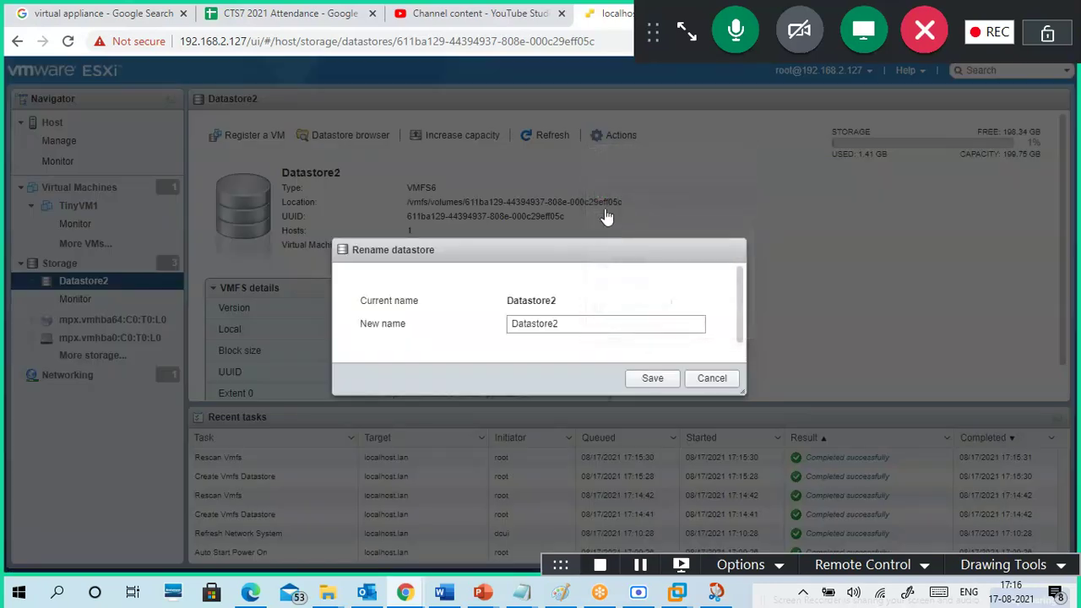
left_click_drag(569, 321, 493, 366)
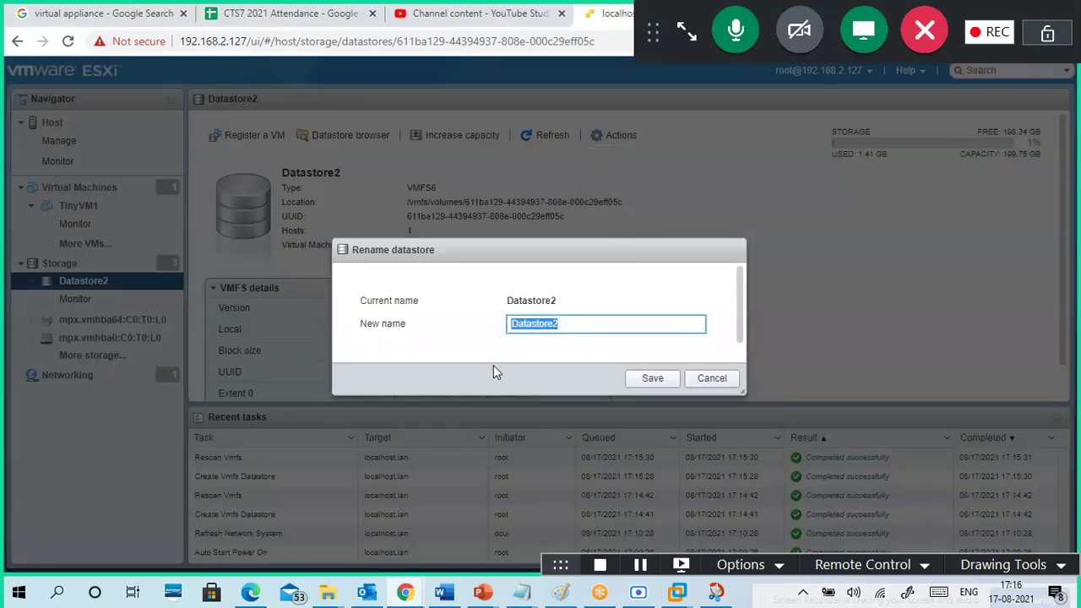
type("OSDas")
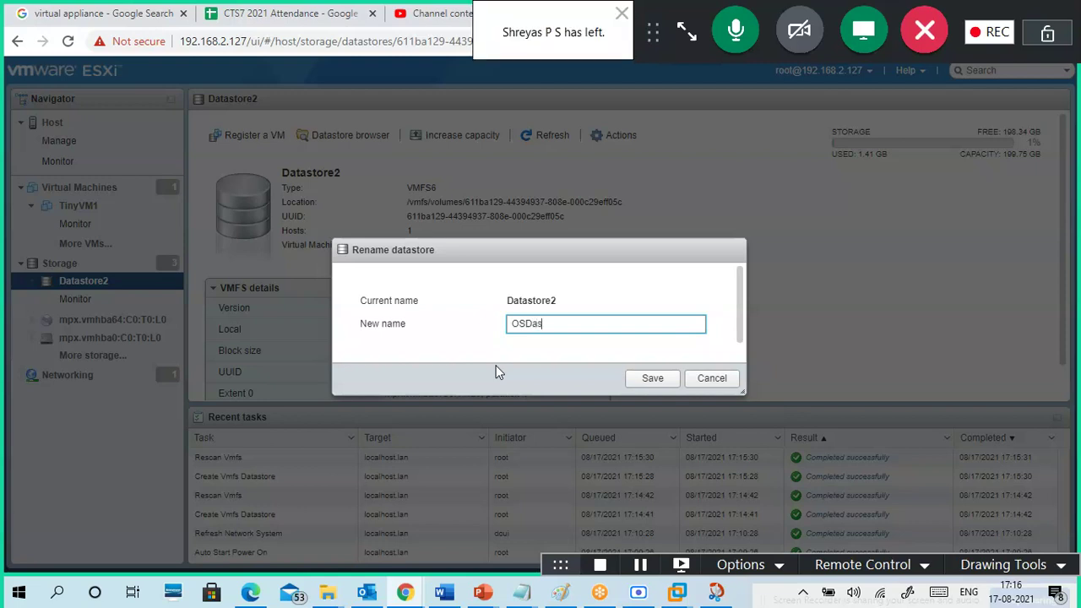
key("BackSpace")
type("tastore1")
left_click(652, 379)
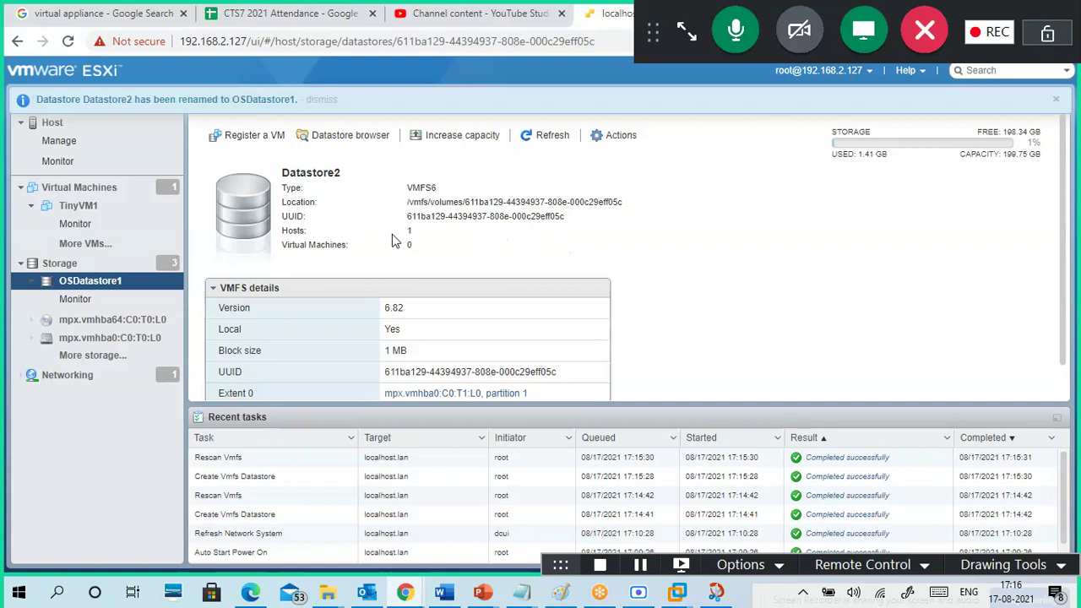
- Return to the datastores list and open OSDatastore1's details page
left_click(62, 268)
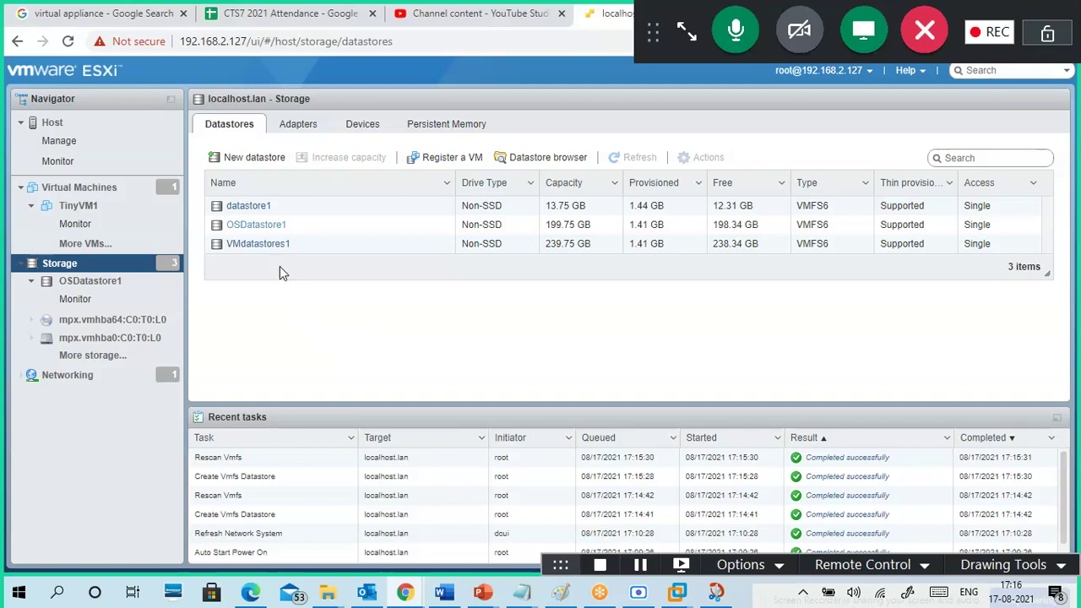
left_click(266, 226)
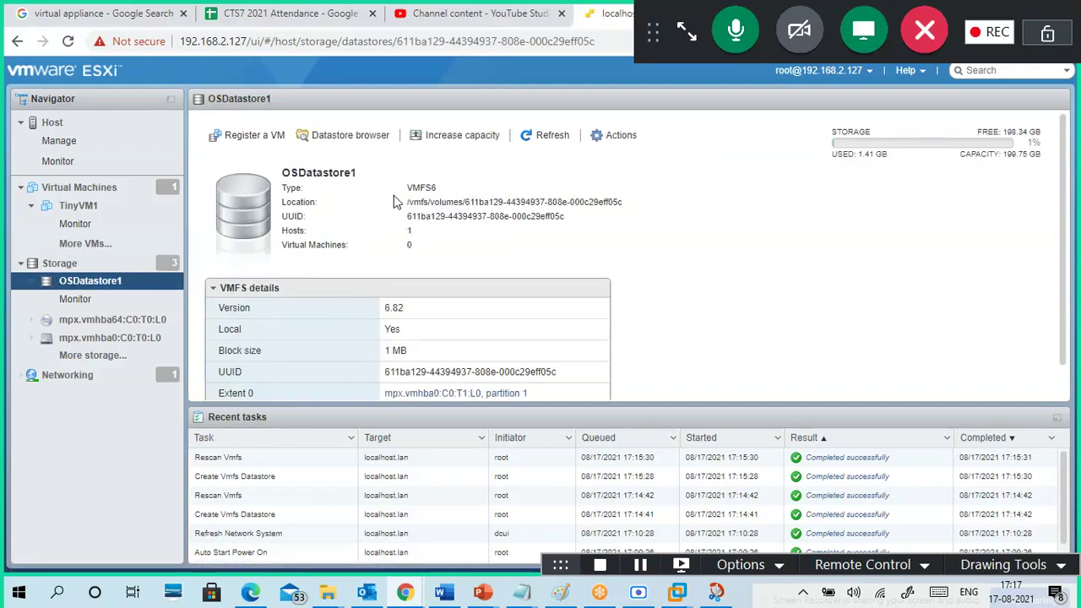
- Create an OSImages folder in OSDatastore1's datastore browser and start an upload into it
left_click(356, 141)
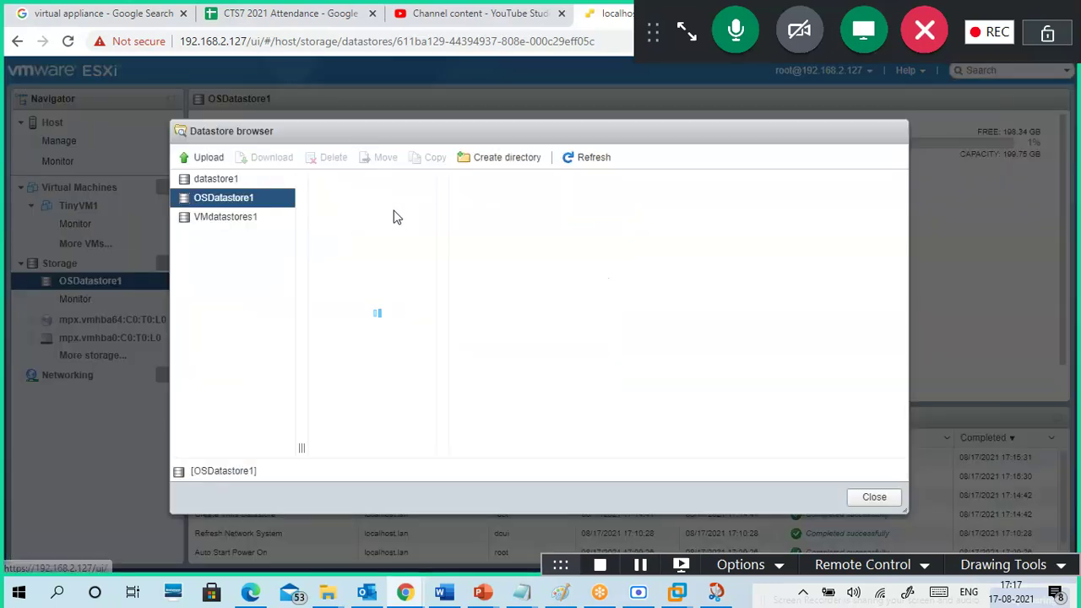
left_click(504, 159)
left_click(511, 286)
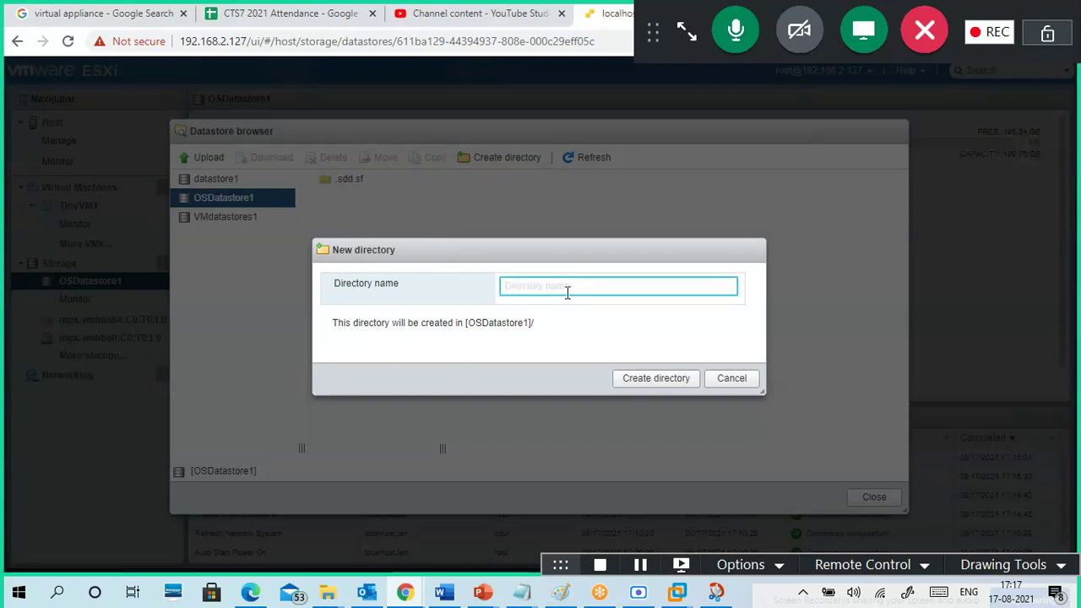
type("OSImages")
left_click(658, 379)
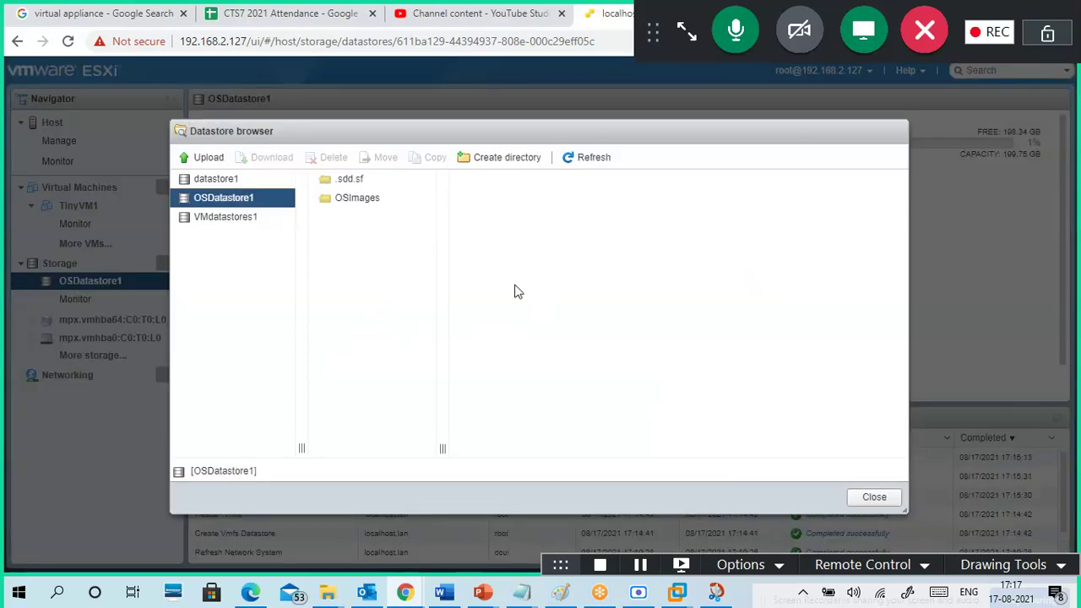
left_click(366, 206)
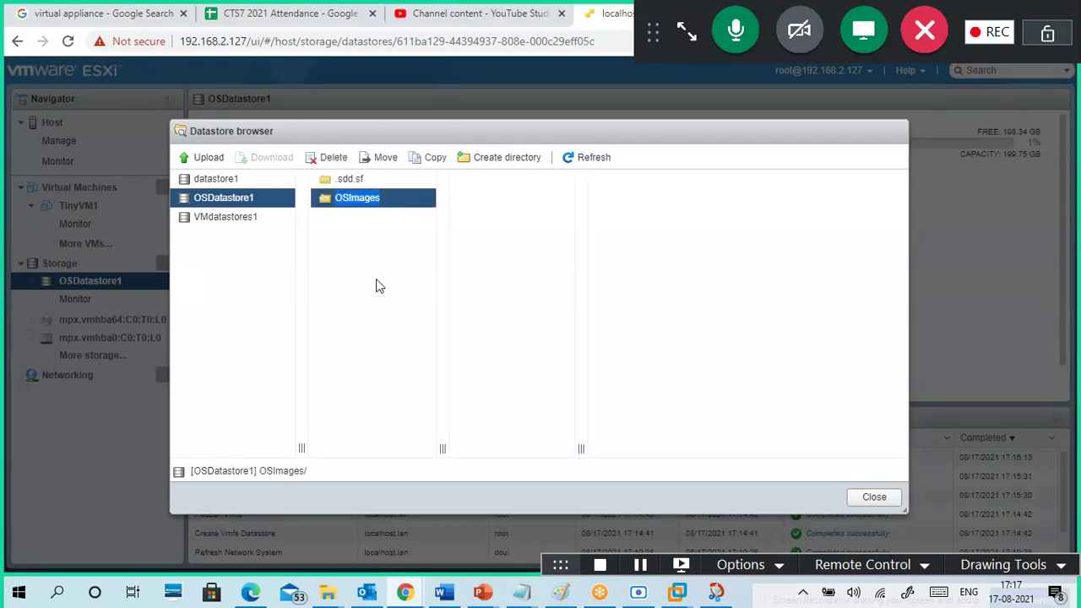
left_click(211, 160)
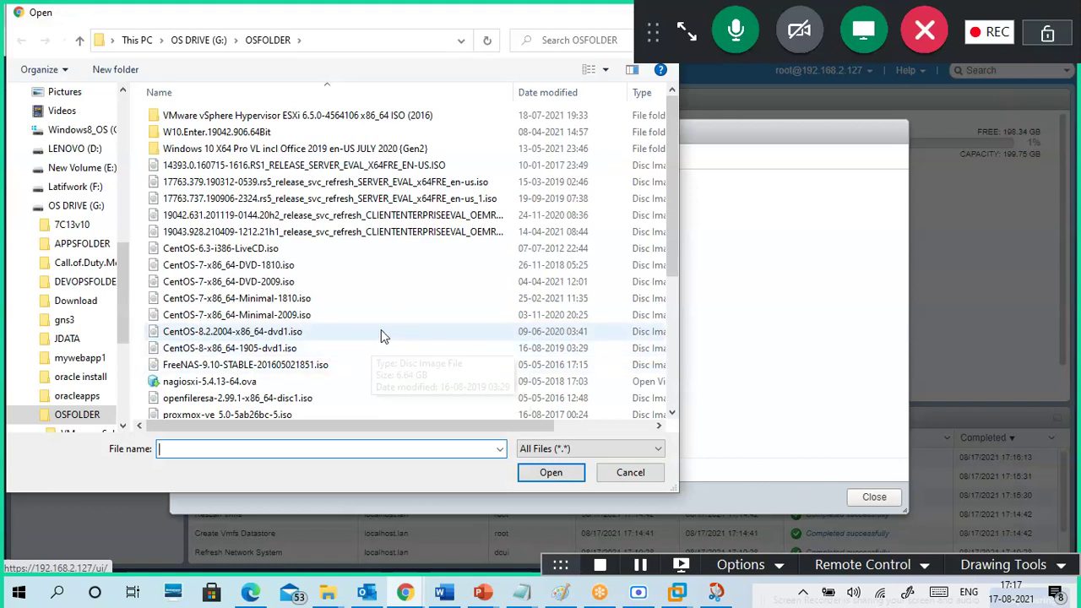
- Upload CentOS-7-x86_64-Minimal-2009.iso into the OSImages folder
left_click(282, 320)
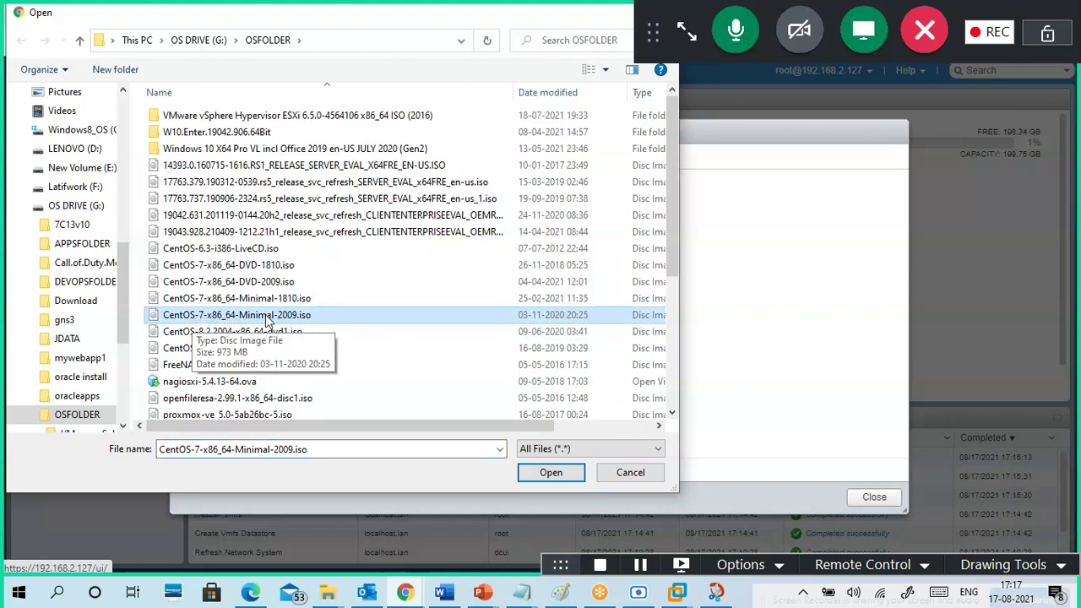
left_click_drag(429, 427, 625, 438)
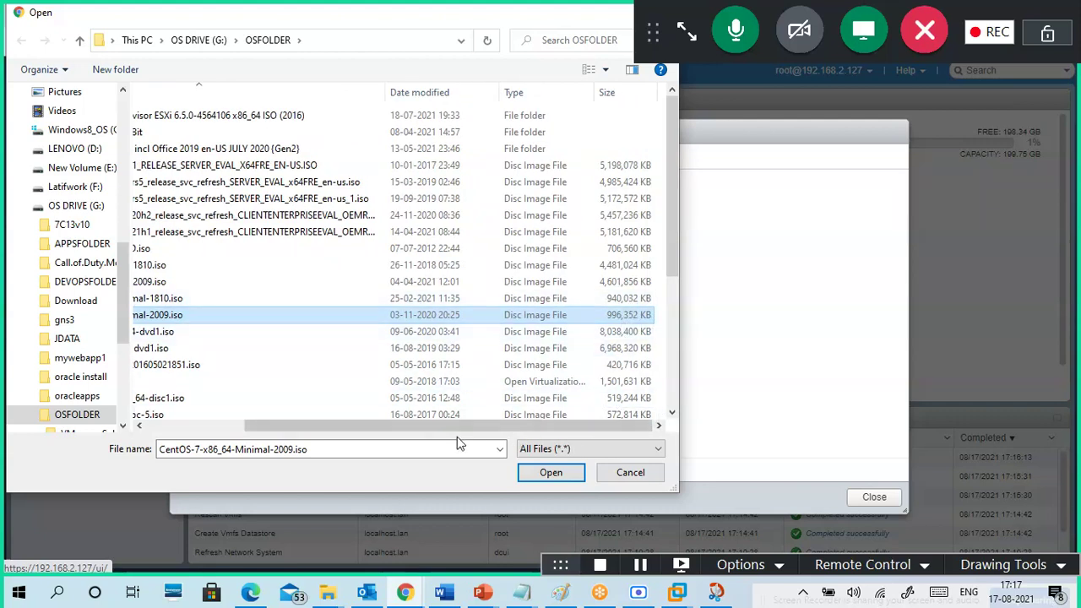
left_click_drag(459, 428, 330, 443)
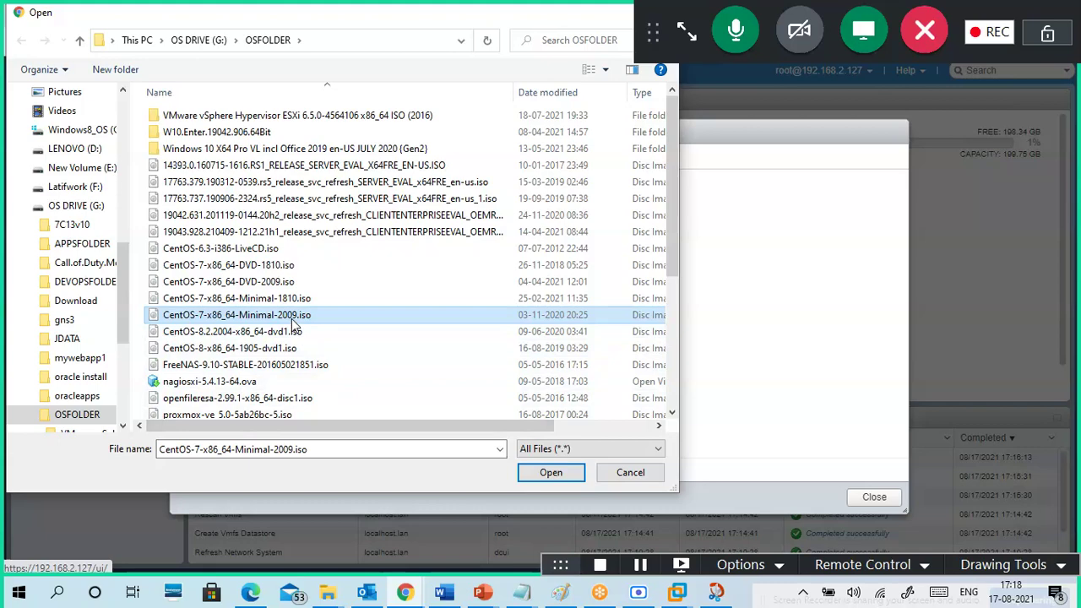
left_click(549, 473)
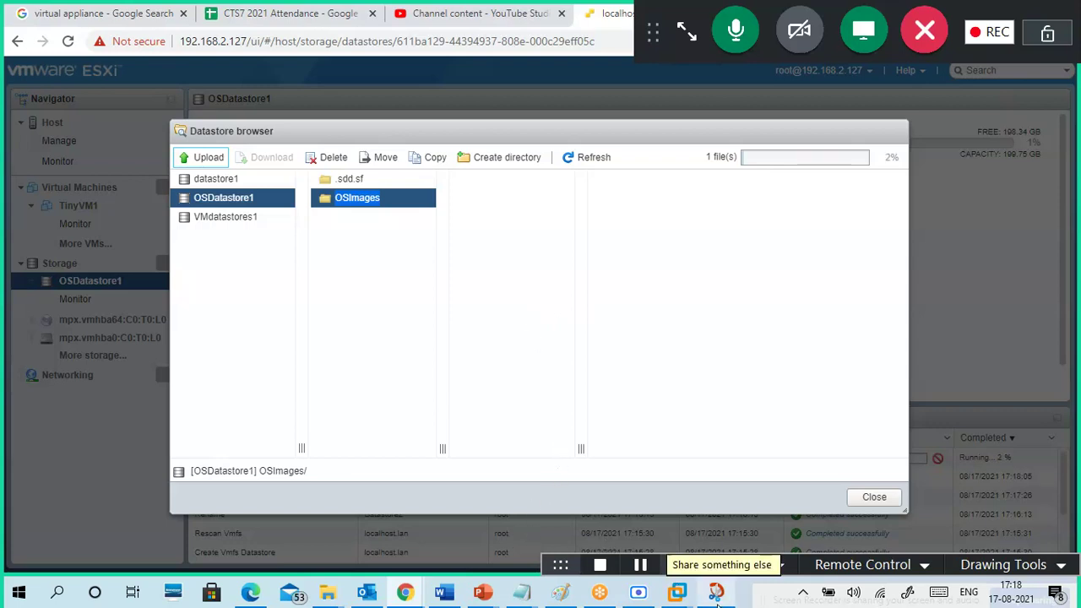
right_click(744, 596)
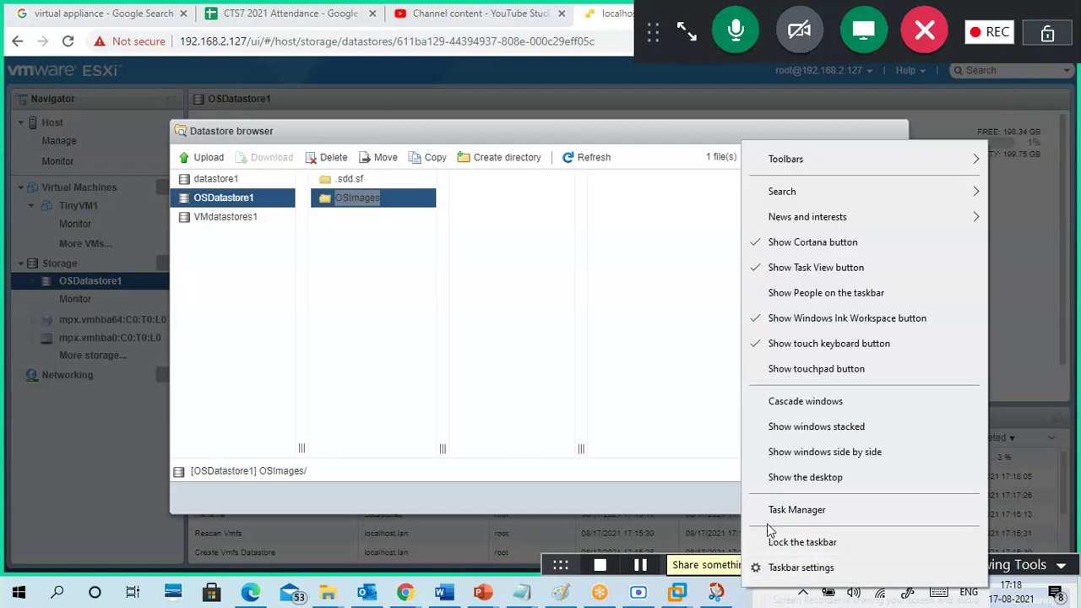
left_click(773, 510)
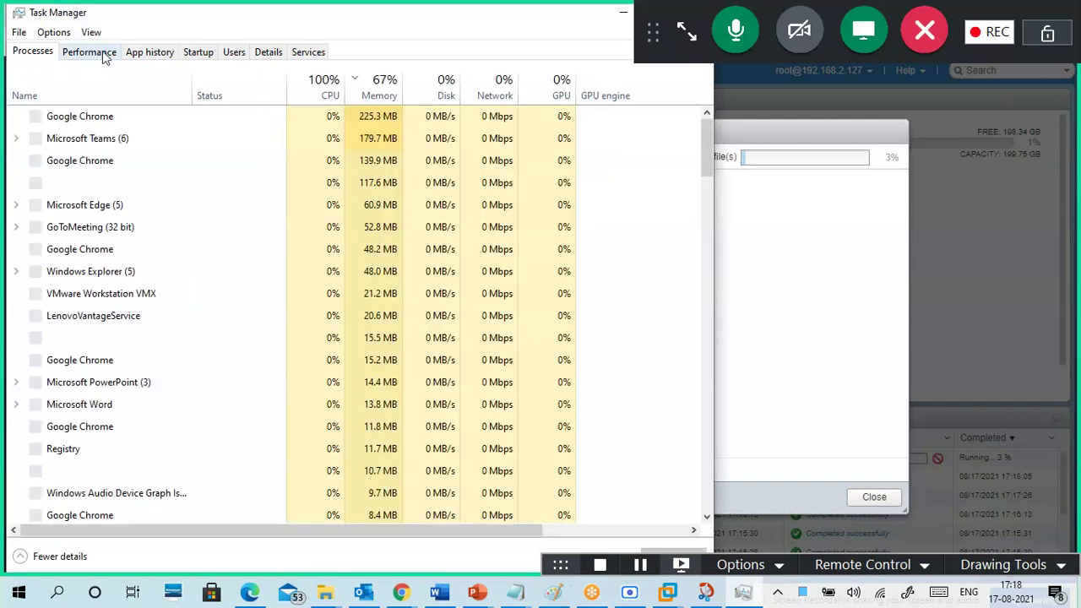
left_click(104, 54)
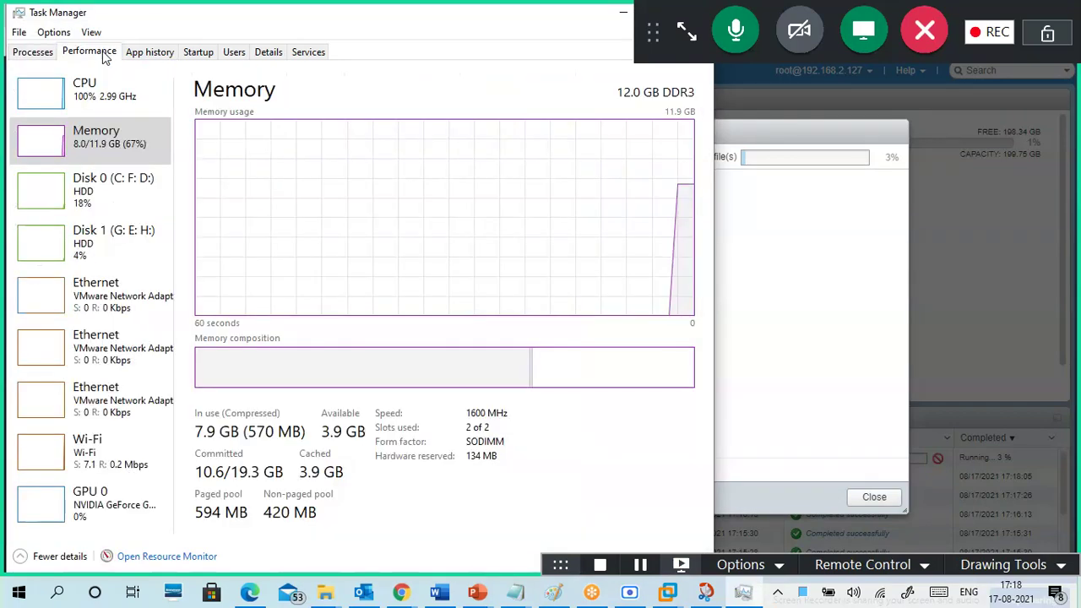
left_click(97, 91)
left_click(106, 141)
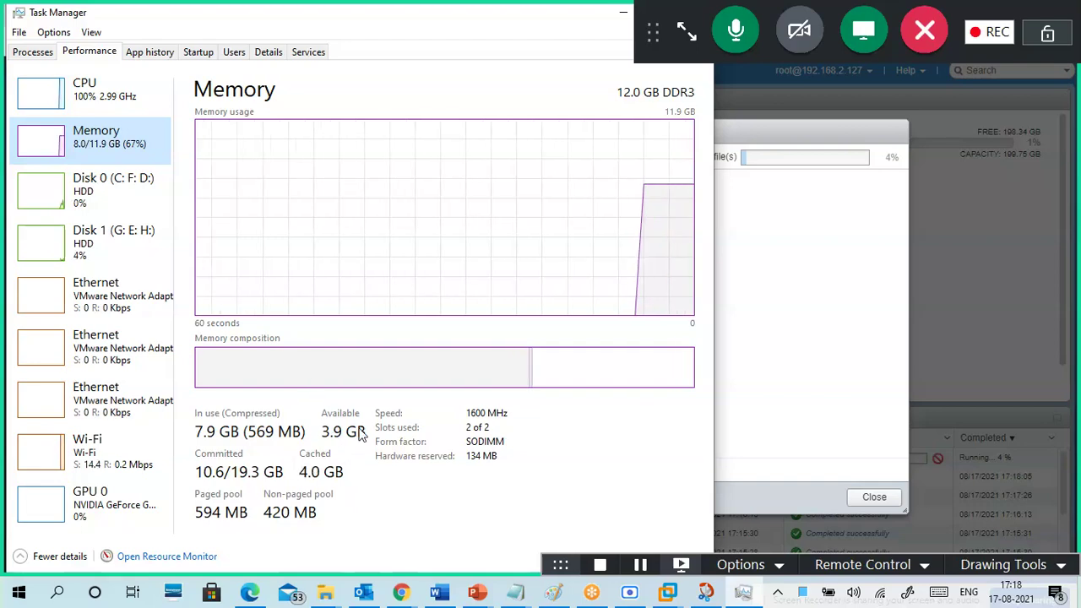
left_click_drag(473, 23, 302, 50)
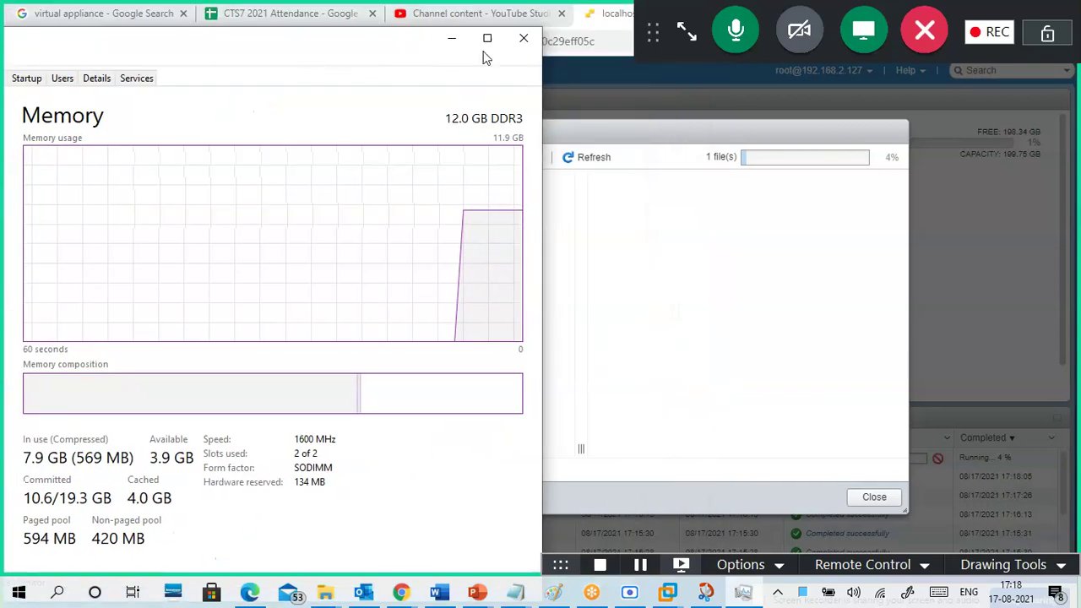
left_click(524, 38)
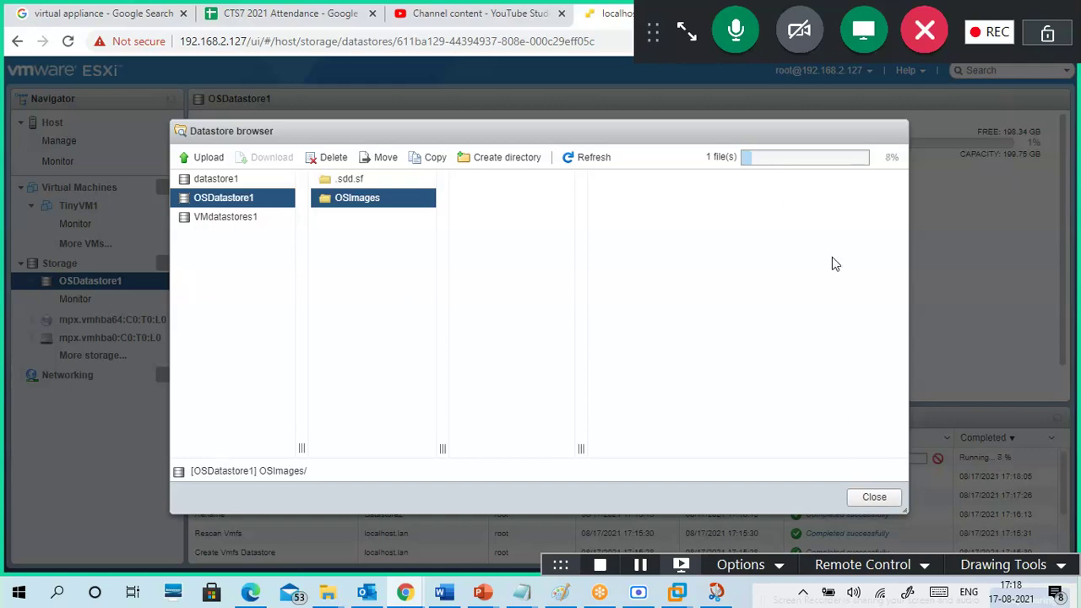
- Close the datastore browser, check the ISO upload task's progress, and go to host Networking
left_click(878, 498)
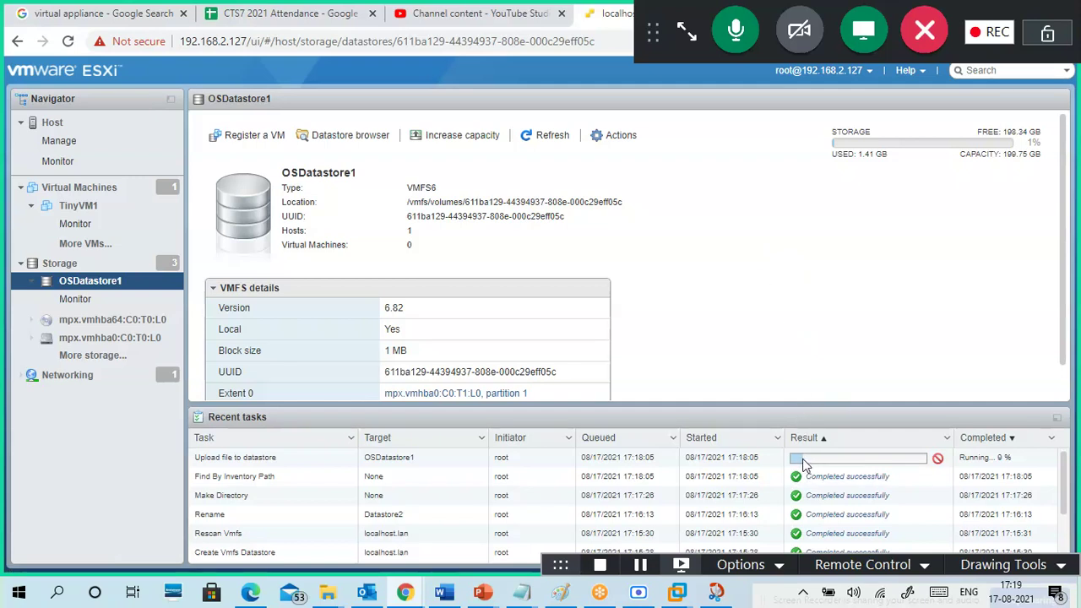
left_click(228, 457)
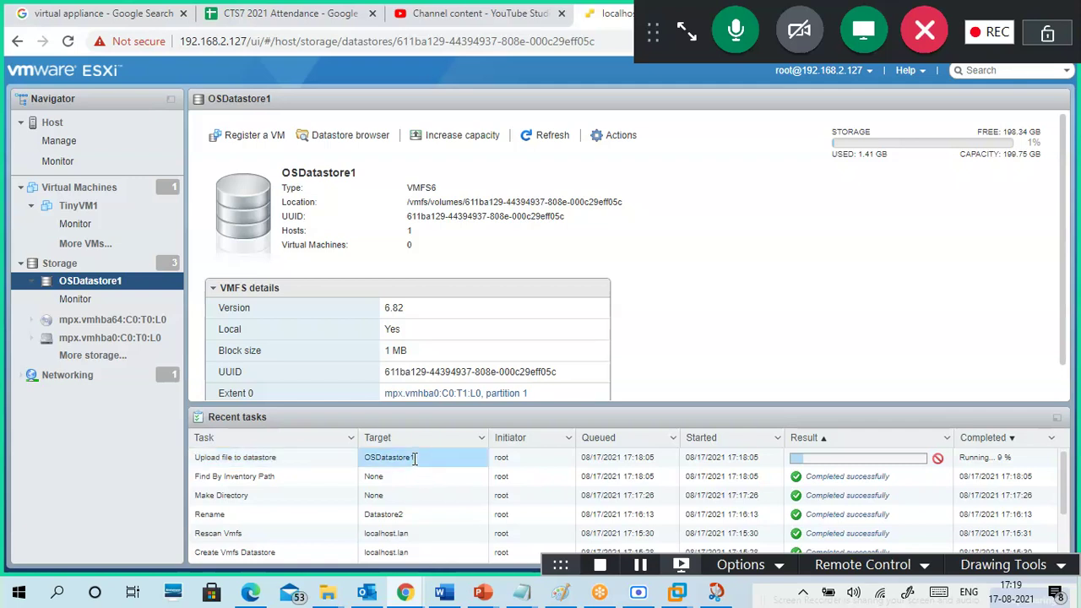
left_click(564, 463)
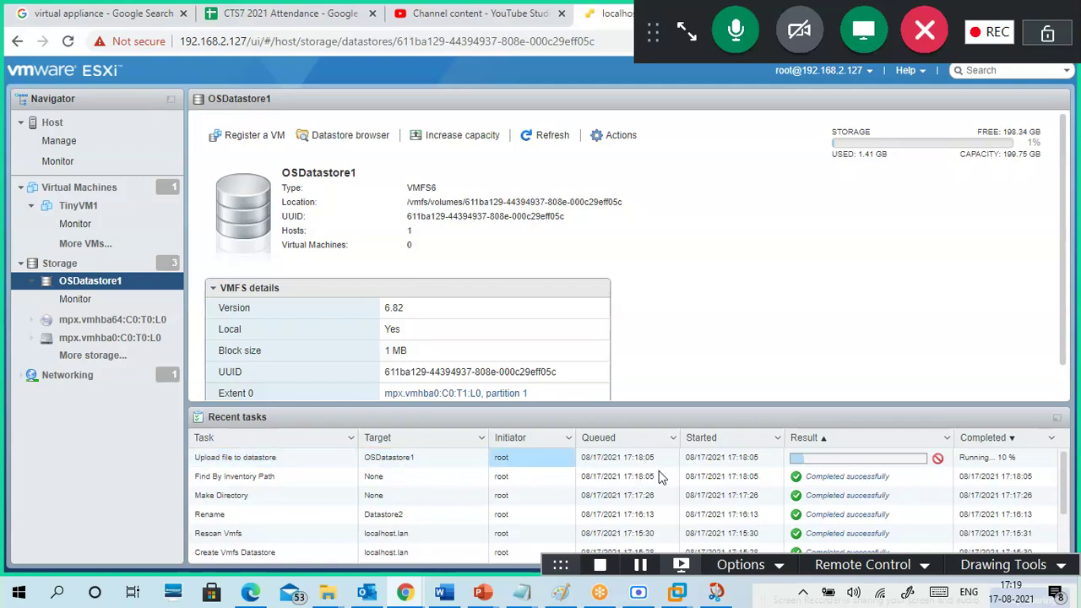
left_click(818, 457)
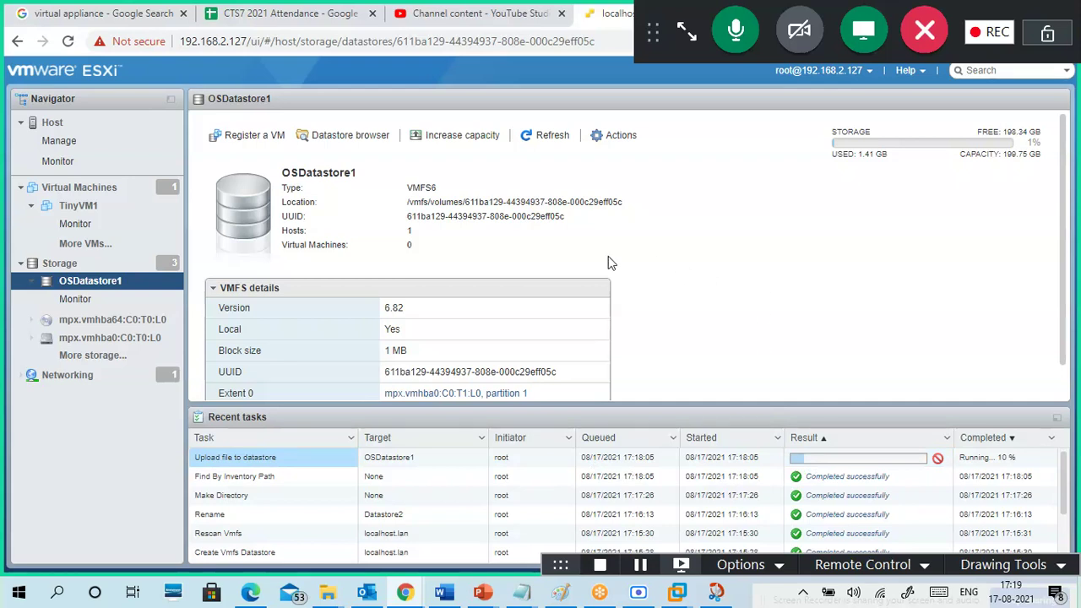
left_click(71, 377)
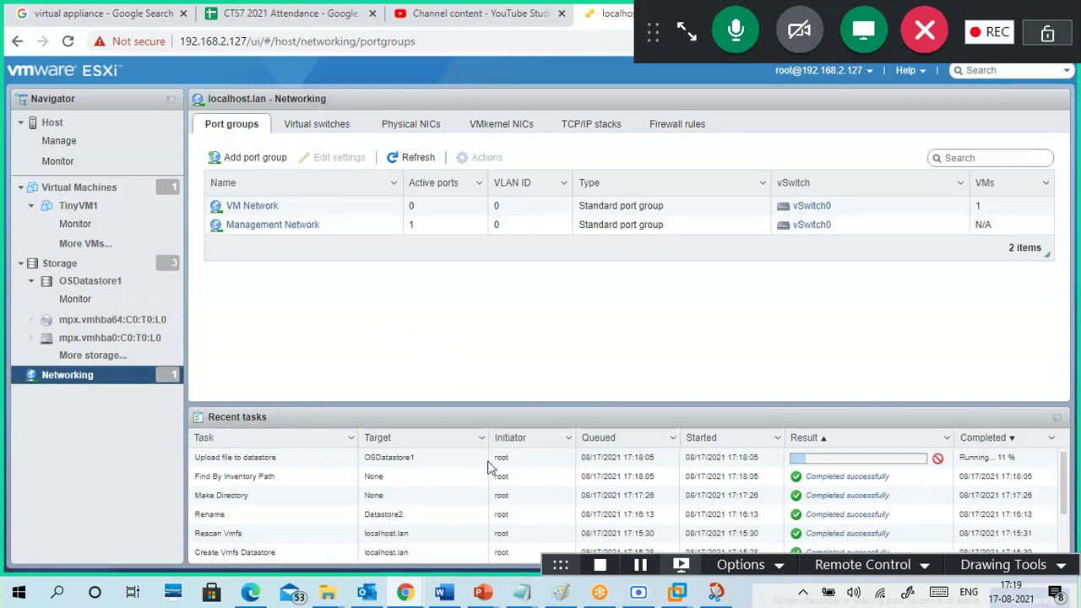
- Add a 'Management Network' heading to the Notepad notes, then minimize Notepad
mouse_move(536, 591)
left_click(587, 519)
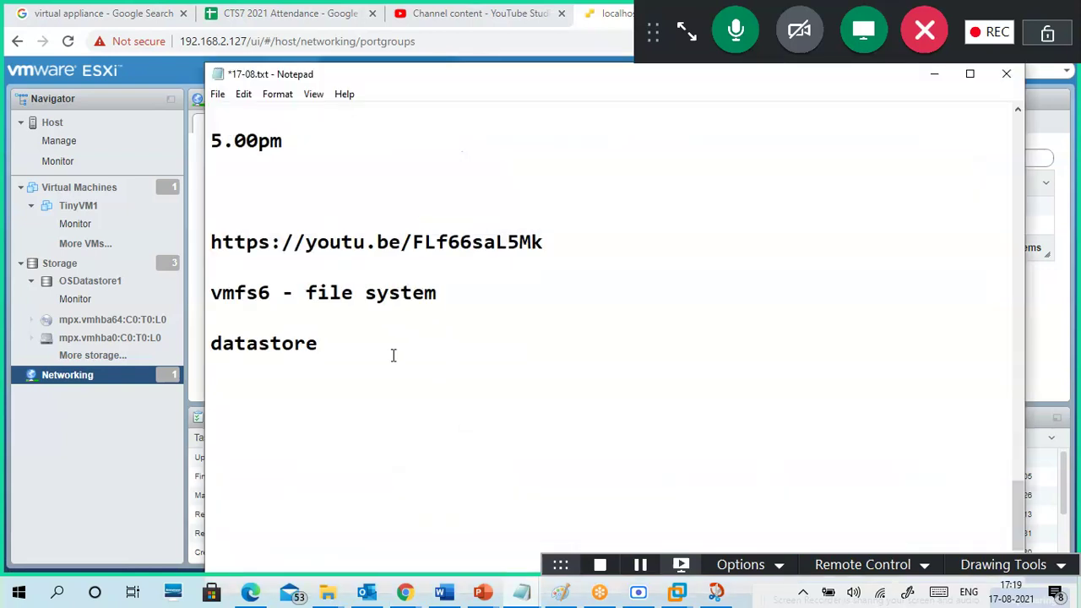
type("manage")
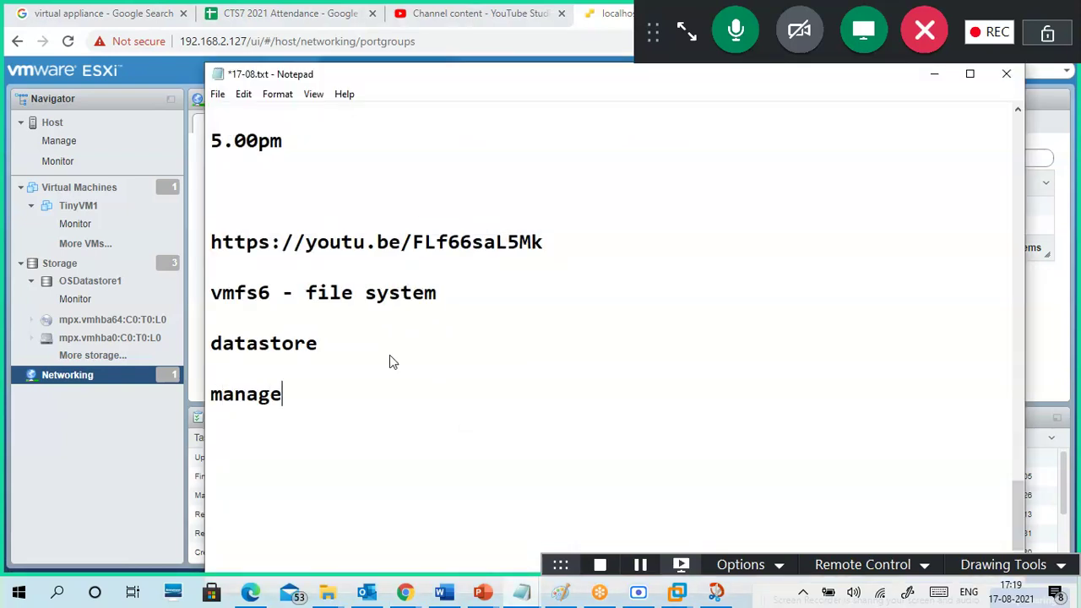
type("ment Net")
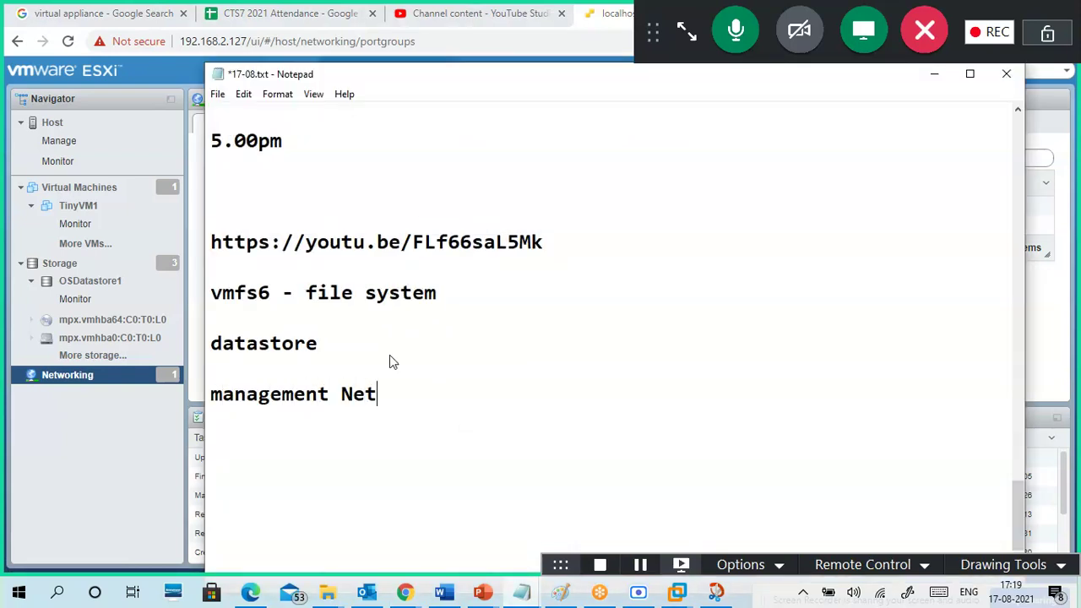
type("work")
left_click(230, 395)
key("BackSpace")
type("M")
left_click(934, 73)
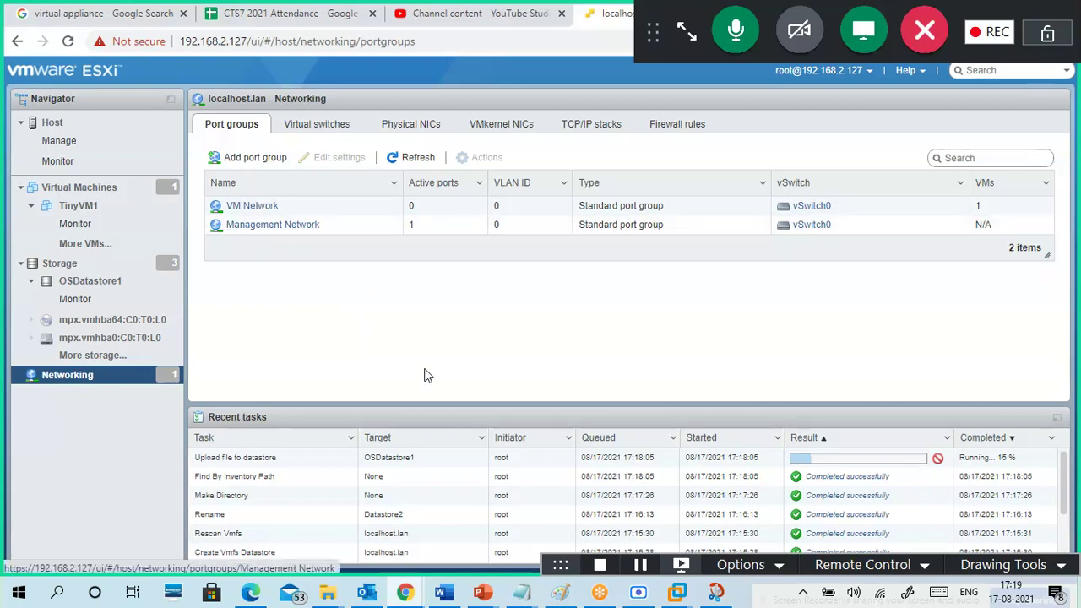
- Add the line '--to connect vsphere host using web client' under Management Network, then minimize Notepad
mouse_move(521, 591)
left_click(586, 526)
scroll(489, 408, "down", 1)
scroll(489, 409, "down", 1)
left_click(451, 319)
type("--to con")
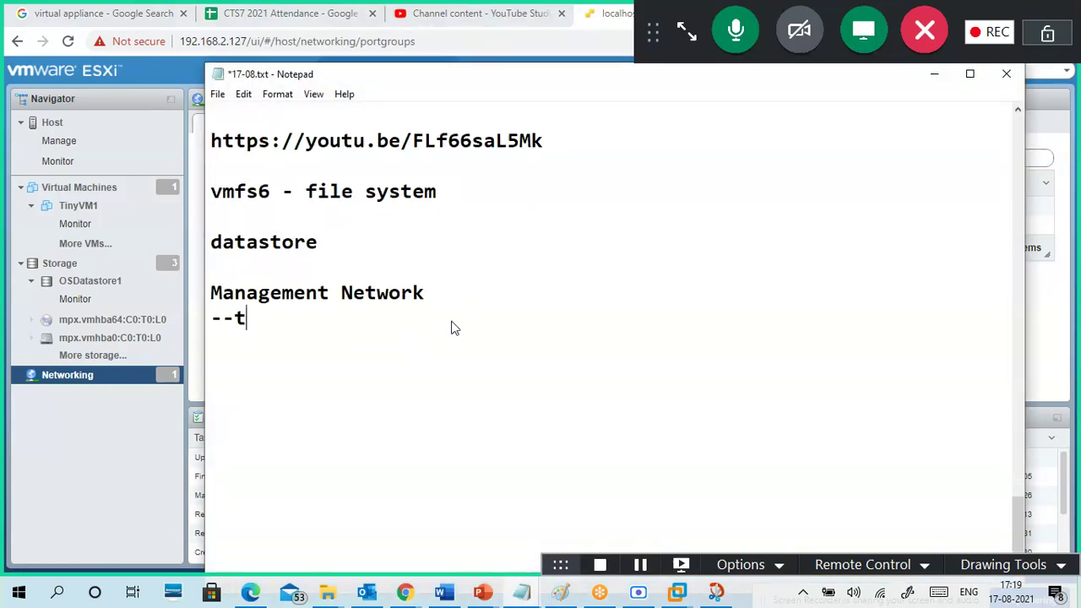
type("t ")
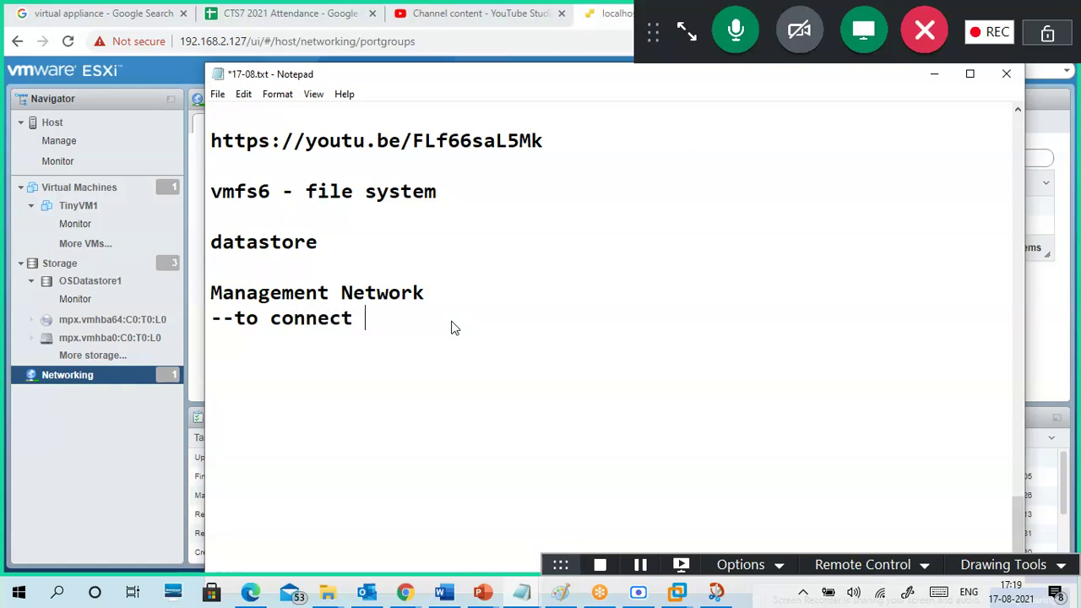
type("from")
key("BackSpace")
key("BackSpace")
key("BackSpace")
key("BackSpace")
type("admin")
key("BackSpace")
key("BackSpace")
key("BackSpace")
key("BackSpace")
key("BackSpace")
type("V")
key("BackSpace")
type("vsphere ")
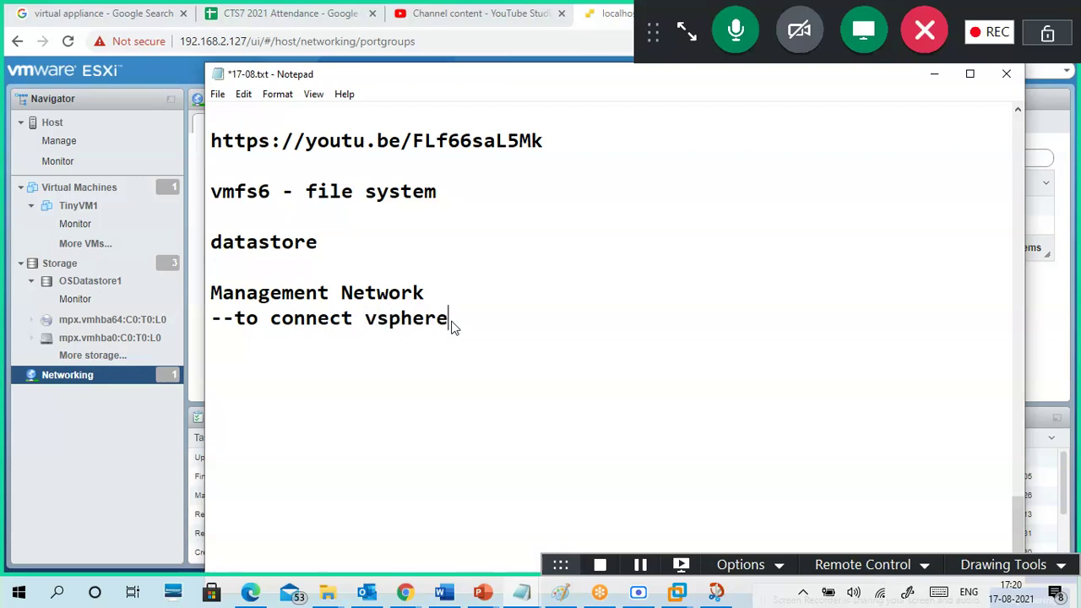
type("host using ")
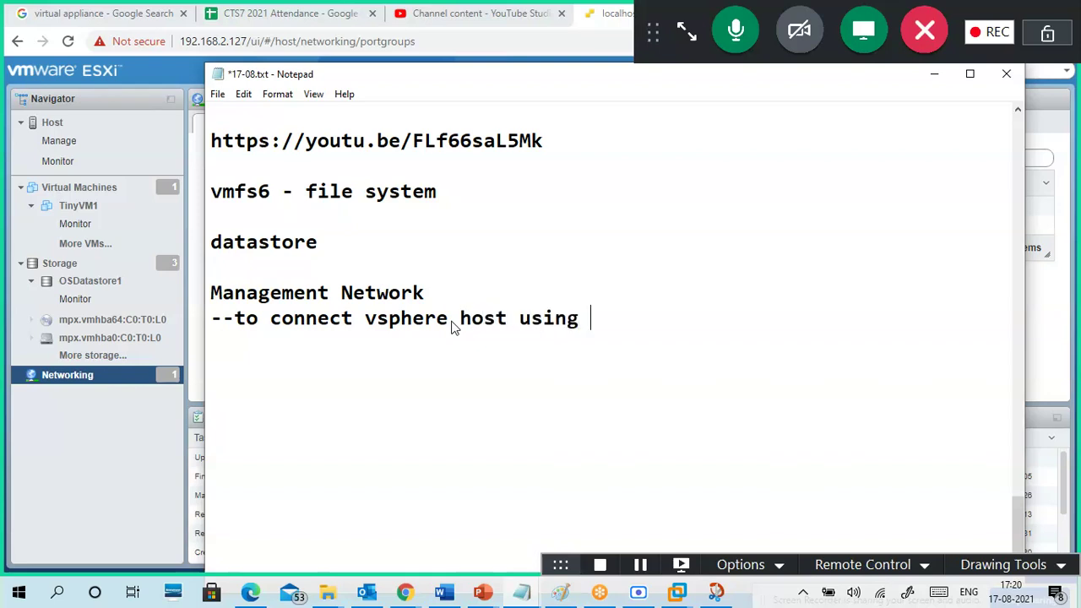
type("web ")
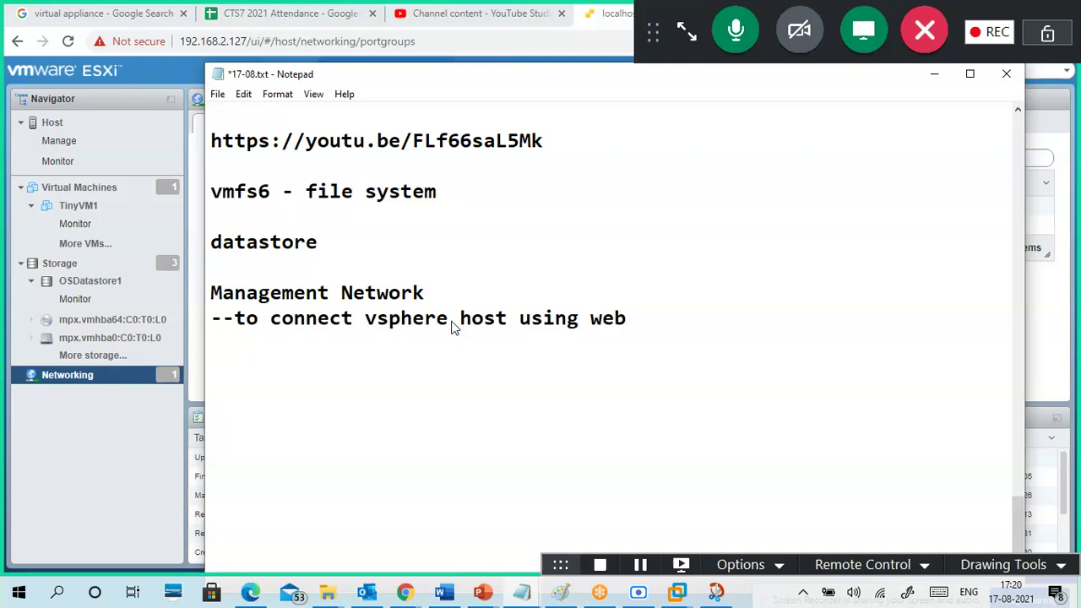
type("client")
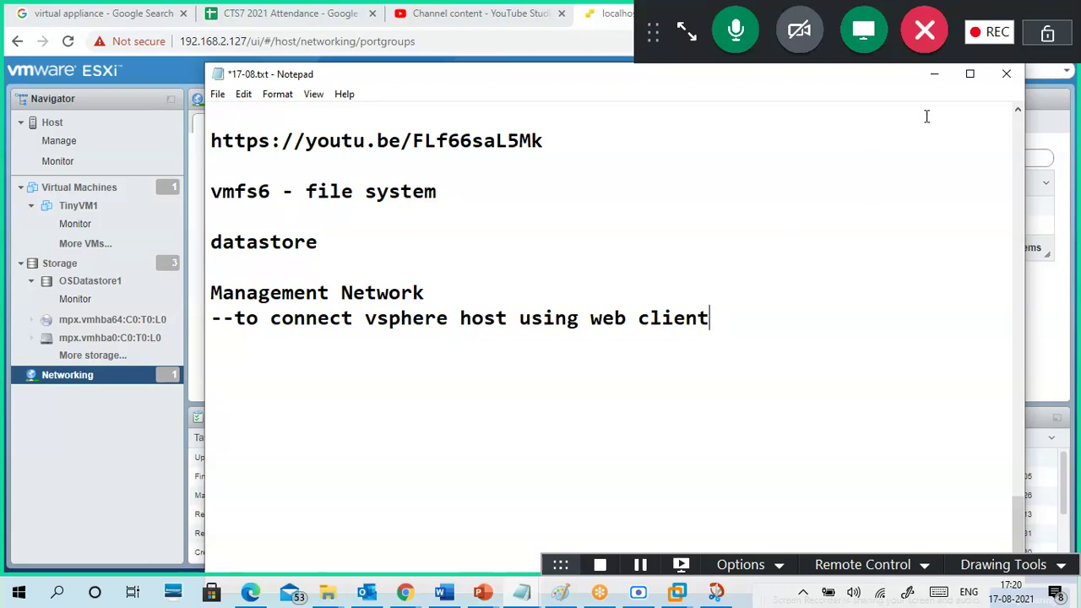
left_click(935, 78)
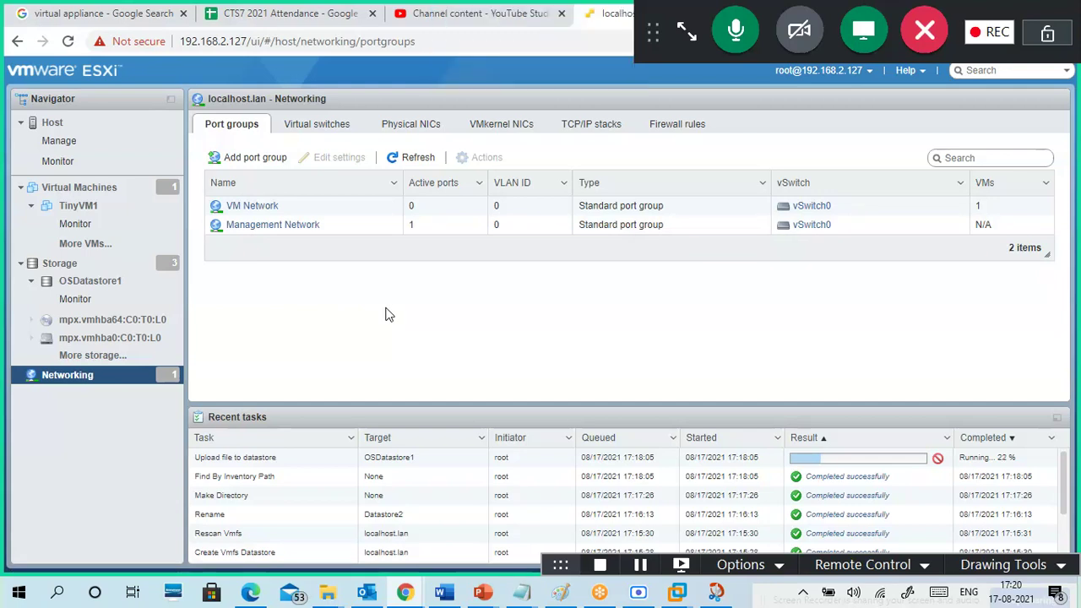
- Expand the GoToMeeting controls and open the meeting chat
left_click(686, 36)
left_click(938, 292)
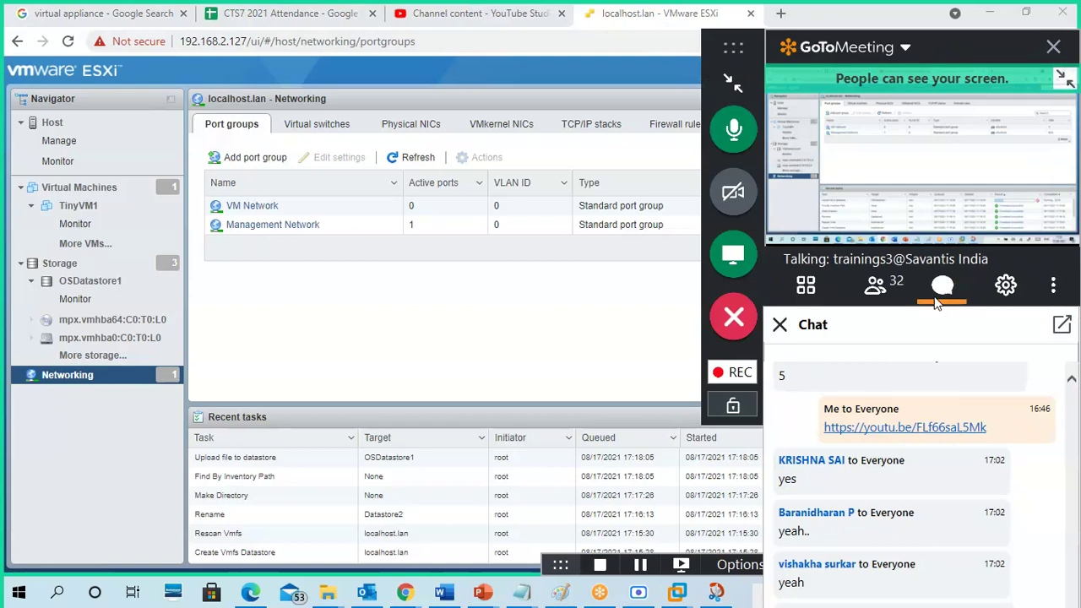
left_click(1062, 324)
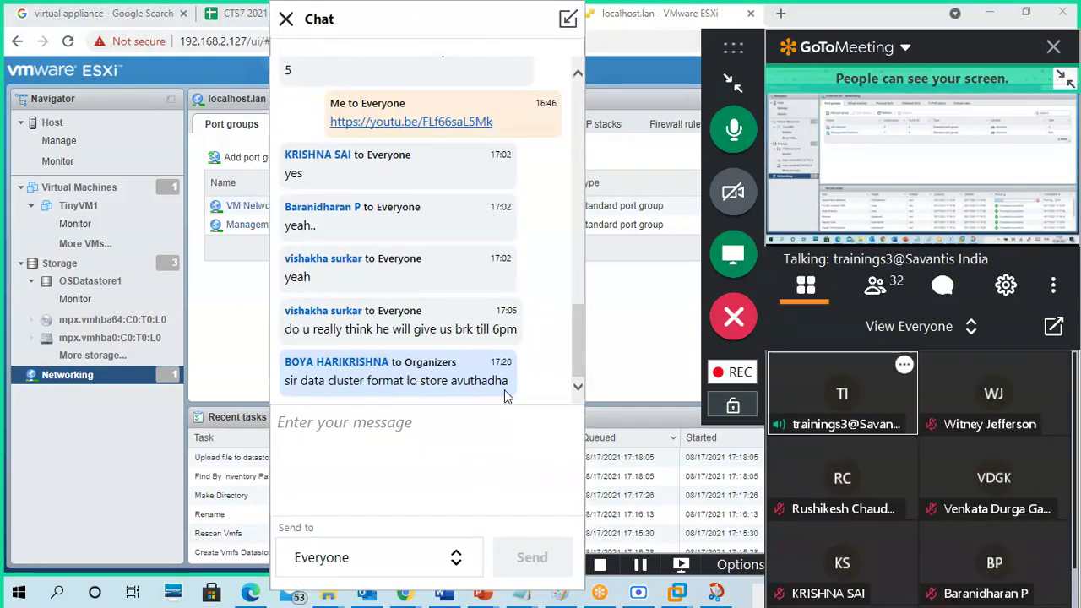
left_click(288, 20)
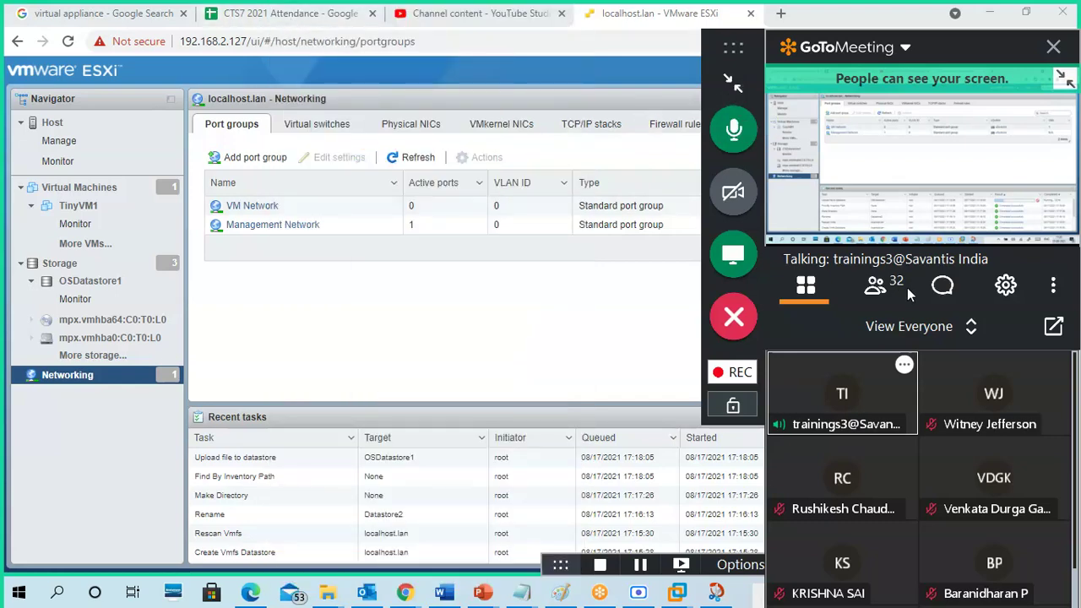
left_click(943, 285)
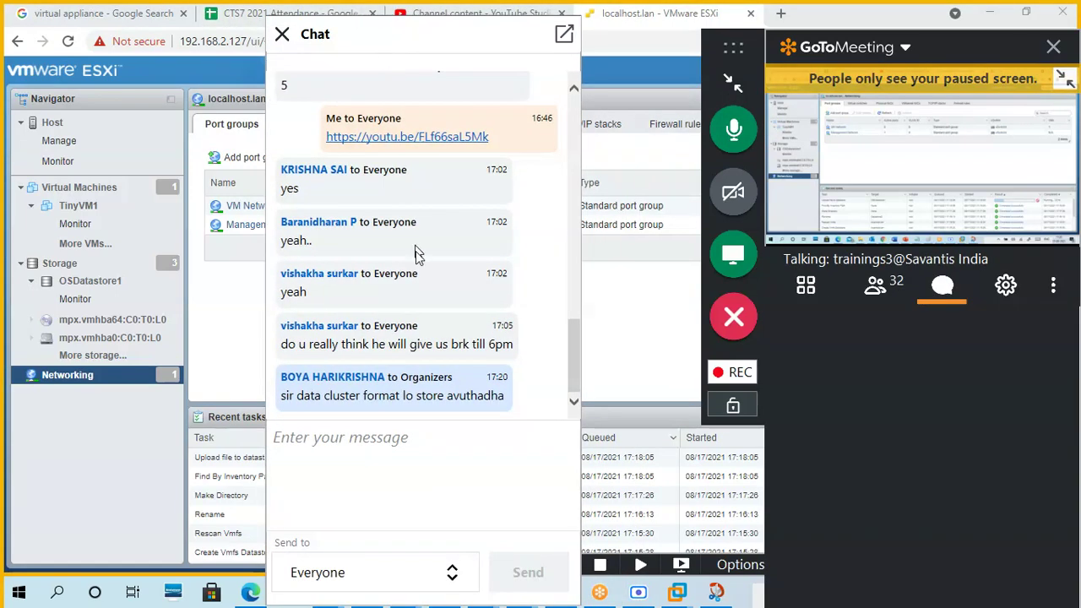
- Scroll through the chat, close it, and collapse the meeting controls into a compact toolbar
scroll(418, 270, "up", 5)
scroll(431, 203, "up", 3)
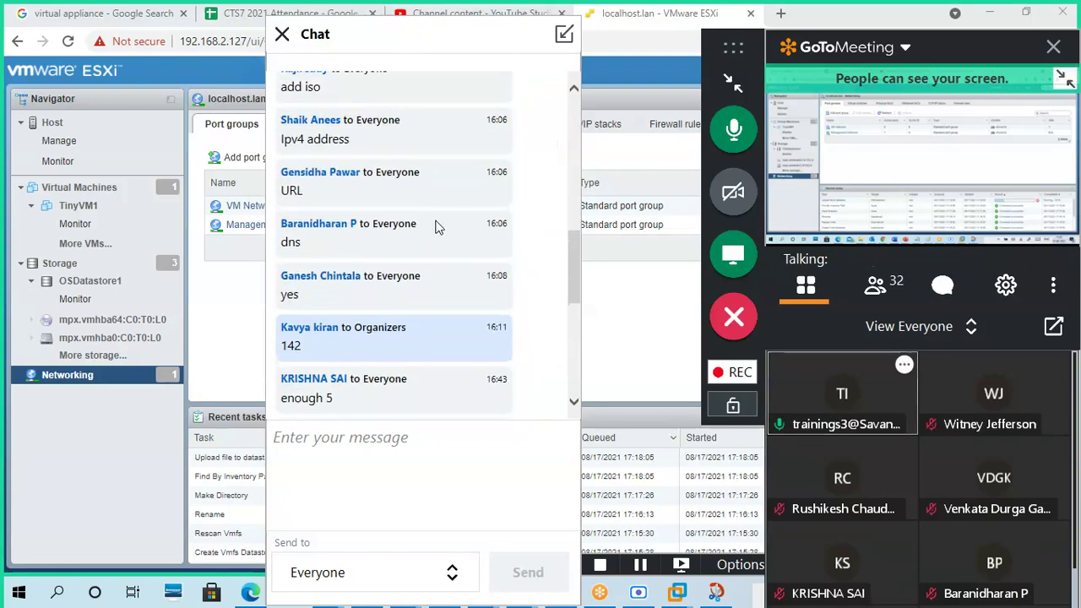
scroll(437, 226, "up", 5)
scroll(442, 233, "up", 1)
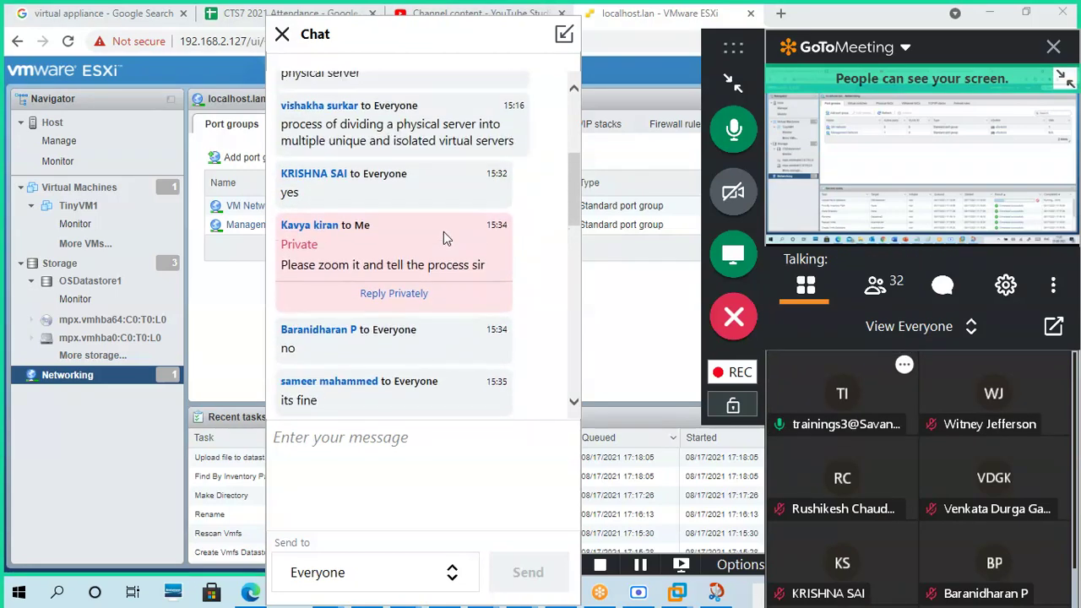
scroll(444, 233, "up", 3)
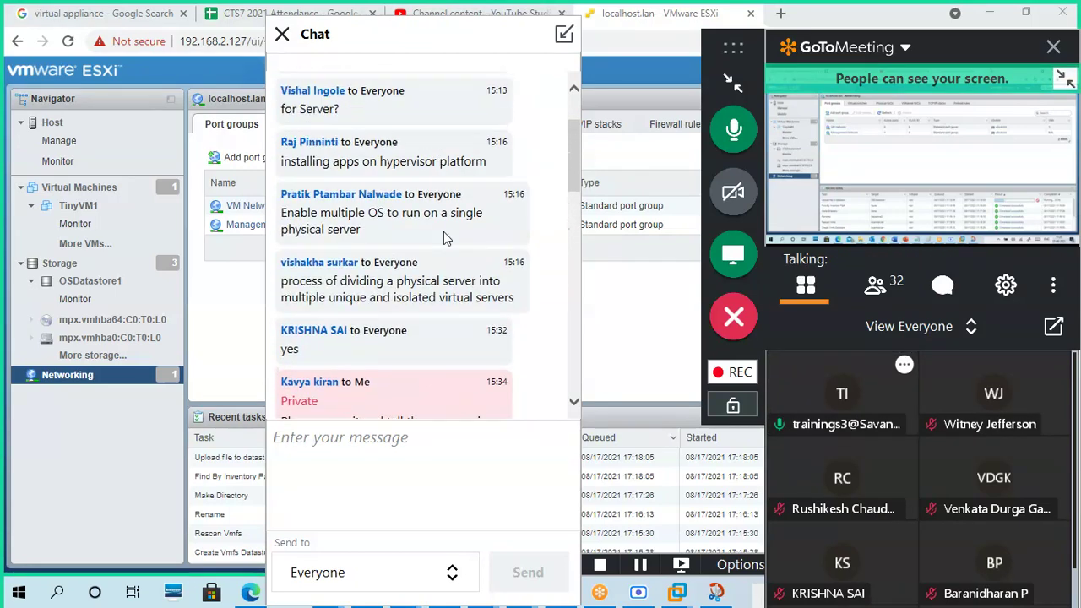
scroll(447, 239, "down", 4)
scroll(447, 241, "up", 4)
scroll(448, 243, "down", 4)
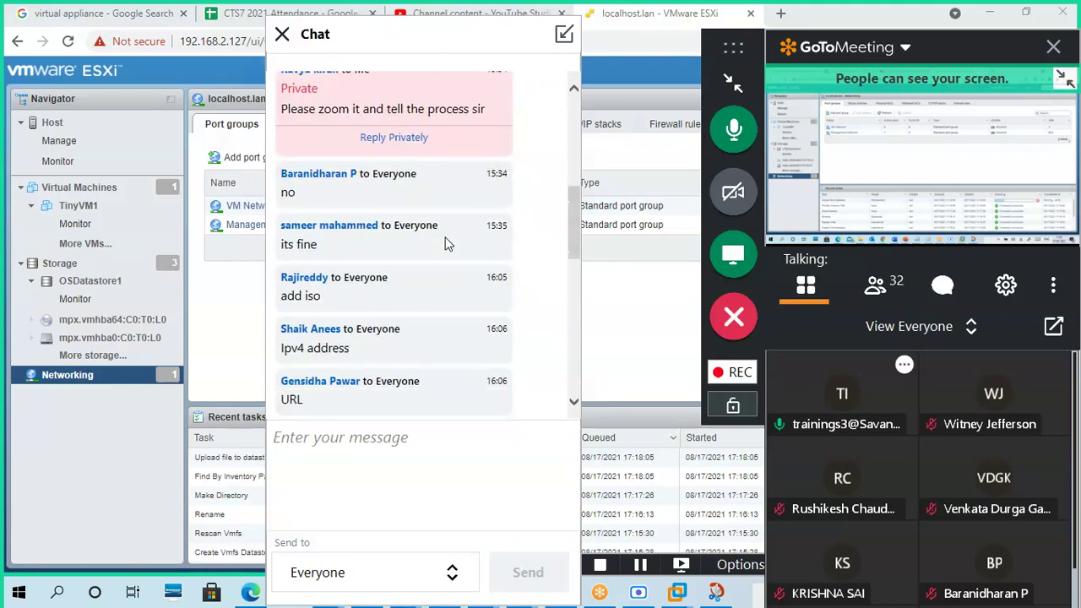
scroll(448, 244, "down", 4)
scroll(448, 244, "down", 4)
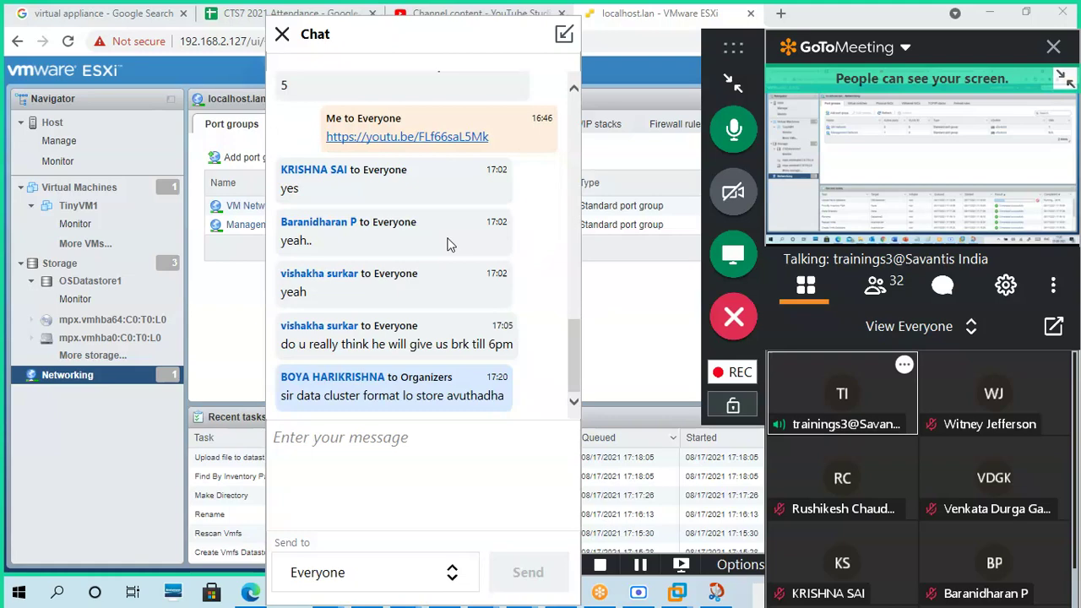
left_click(282, 34)
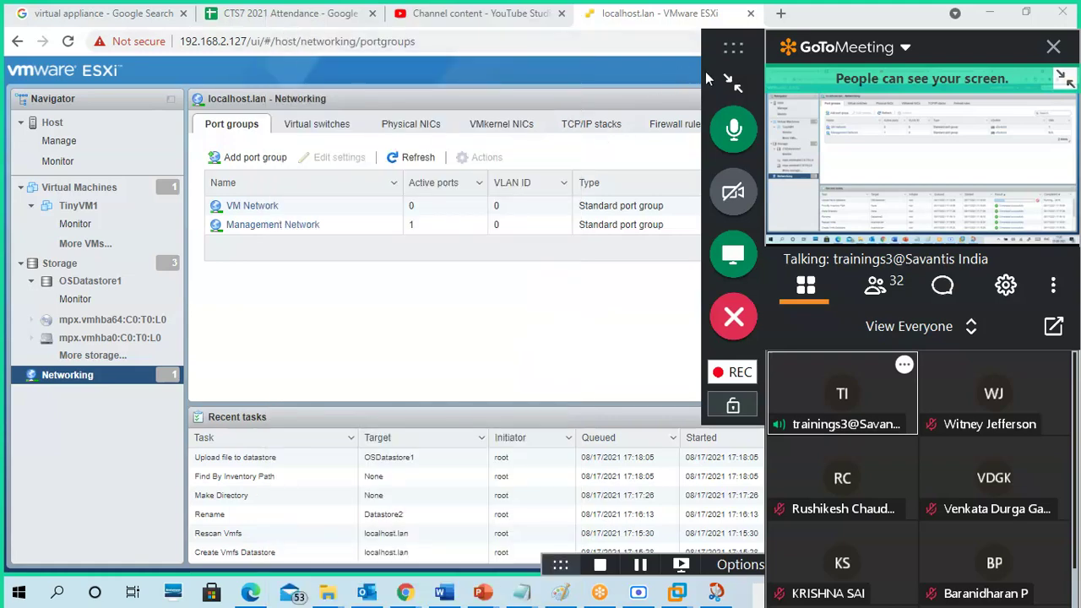
left_click(729, 83)
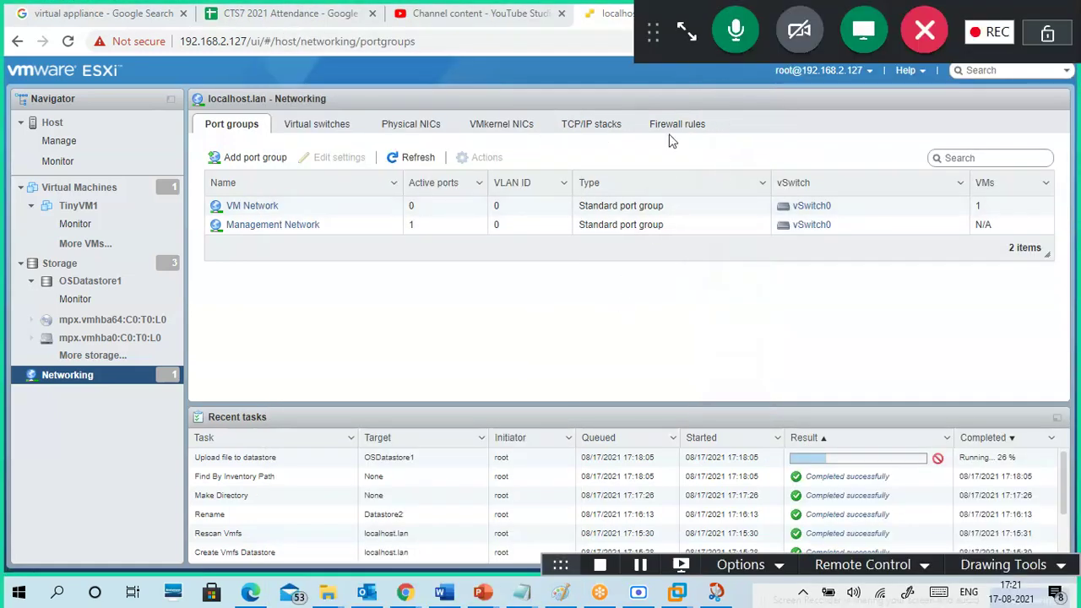
- Move the meeting toolbar to the right edge and bring the Paint diagram to the front
left_click_drag(682, 7, 941, 142)
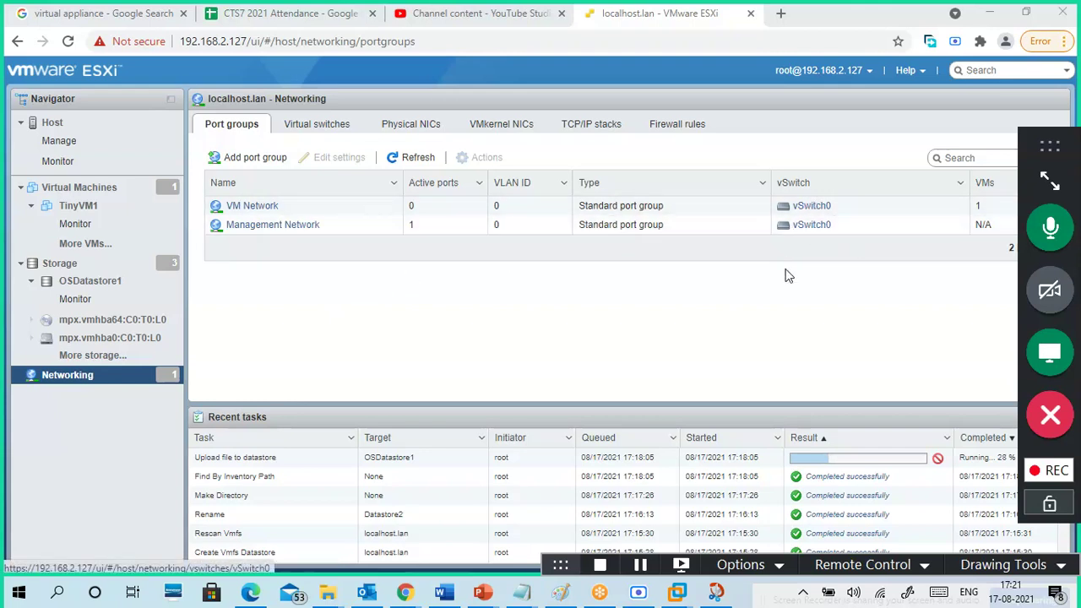
left_click(560, 592)
left_click(22, 27)
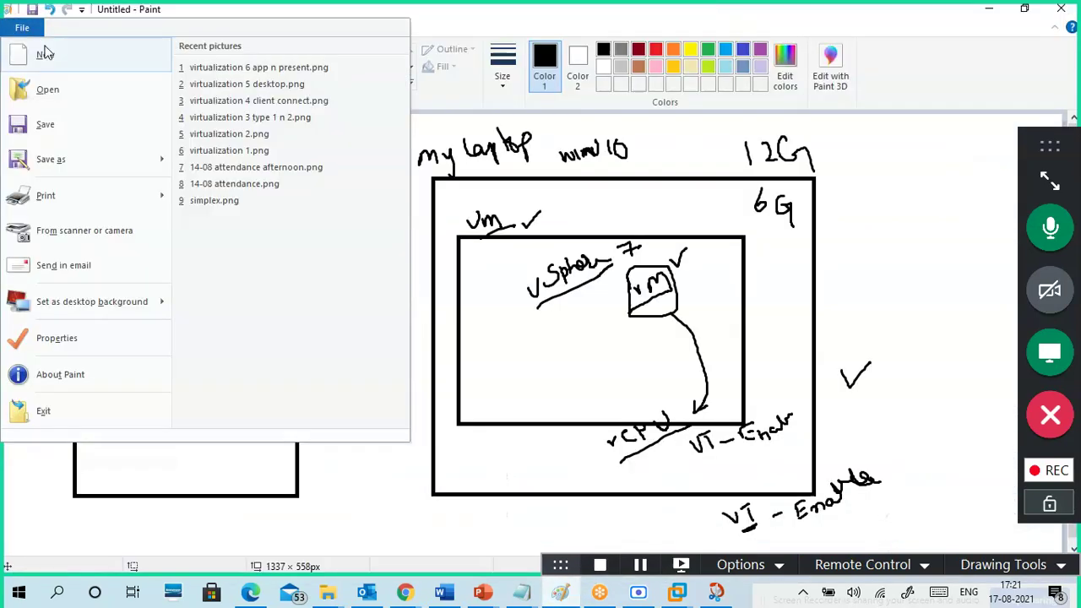
- Start a new unsaved Paint canvas and draw a tall rectangle with a short line at its lower-right edge
left_click(38, 53)
left_click(563, 295)
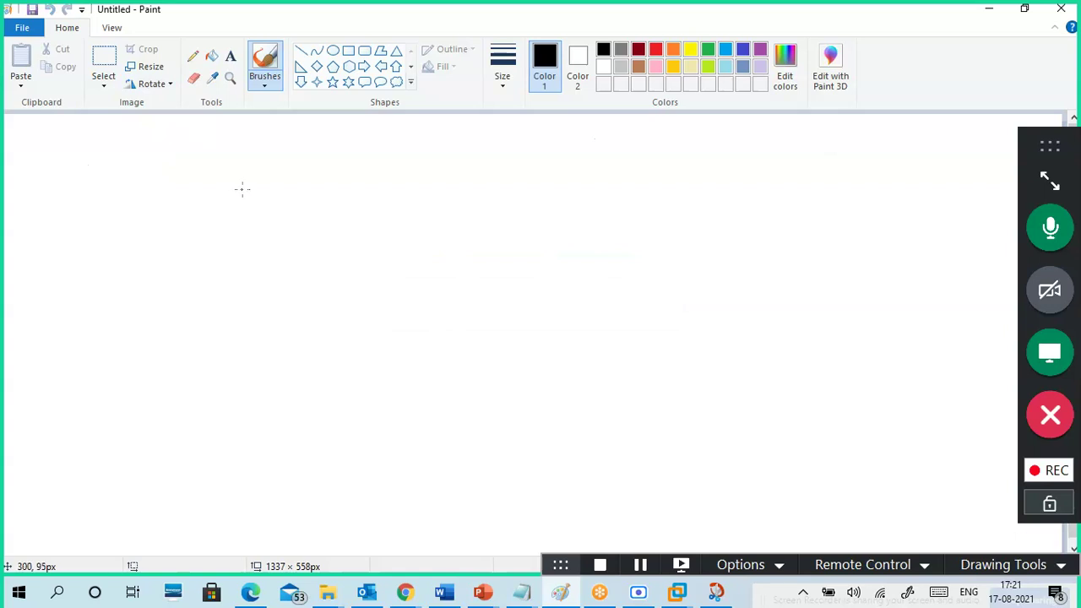
left_click(348, 51)
left_click_drag(52, 164, 211, 395)
left_click(295, 366)
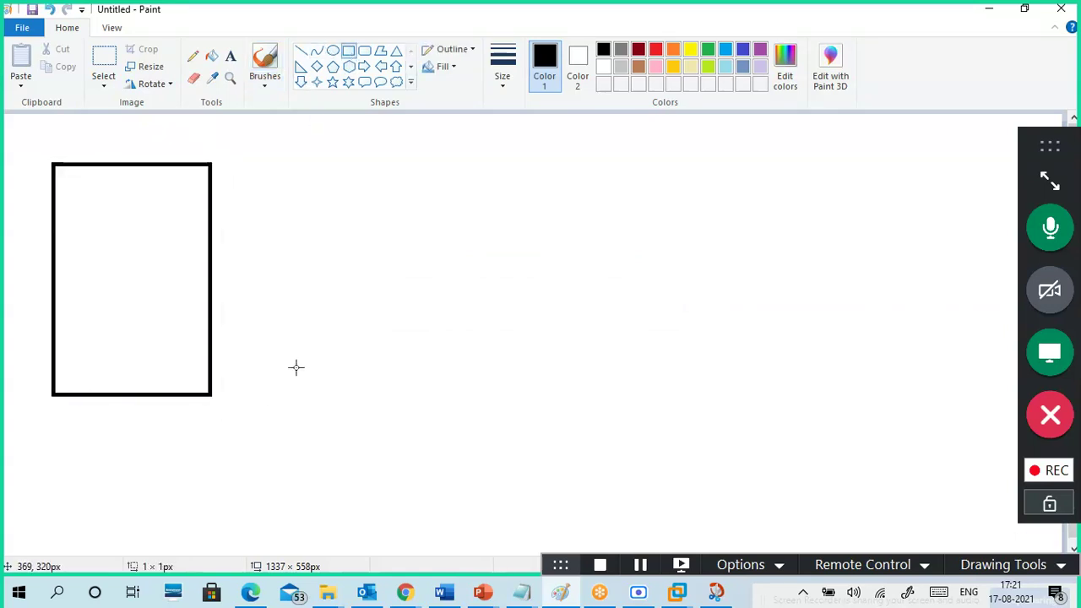
left_click(301, 51)
left_click_drag(184, 378, 222, 375)
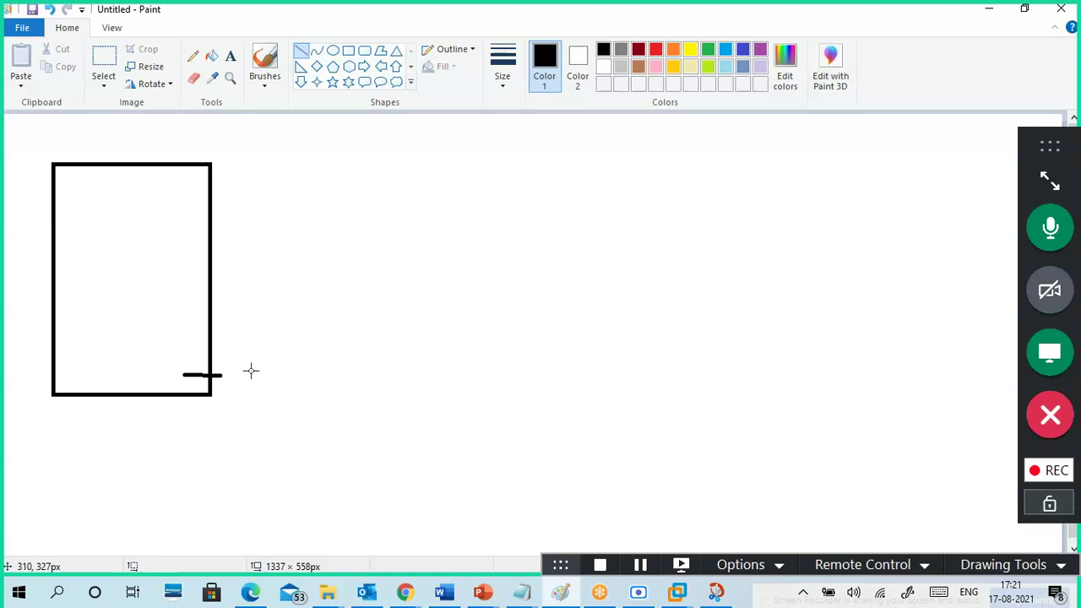
- Handwrite NIC, vSwitch0, 1 and Portgroup around the box with a freehand brush
left_click(264, 74)
left_click(172, 140)
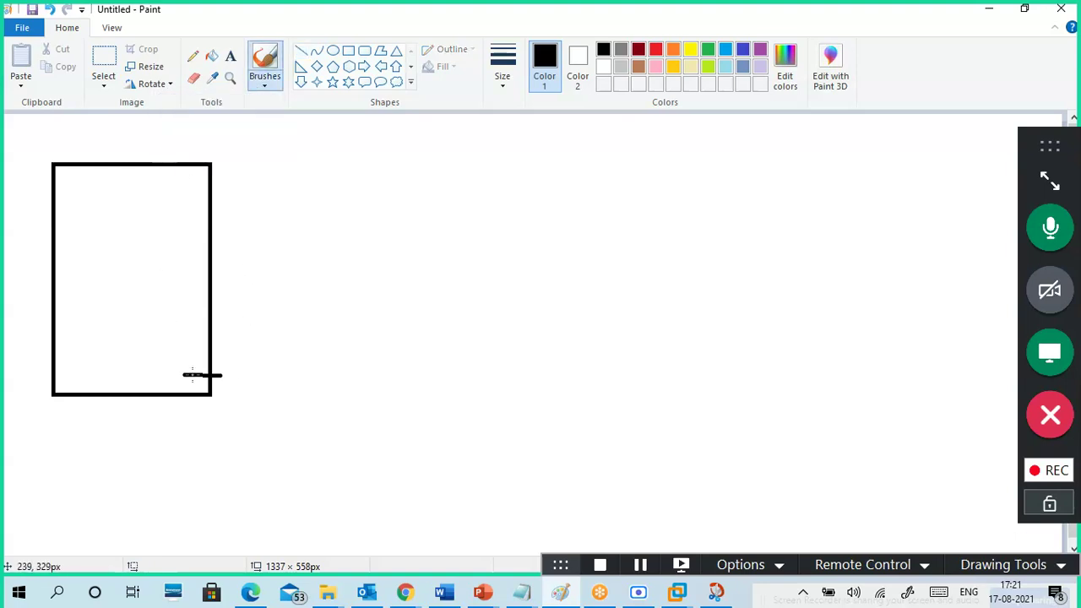
mouse_move(172, 373)
left_mouse_down()
mouse_move(169, 361)
mouse_move(197, 362)
mouse_move(175, 370)
left_mouse_up()
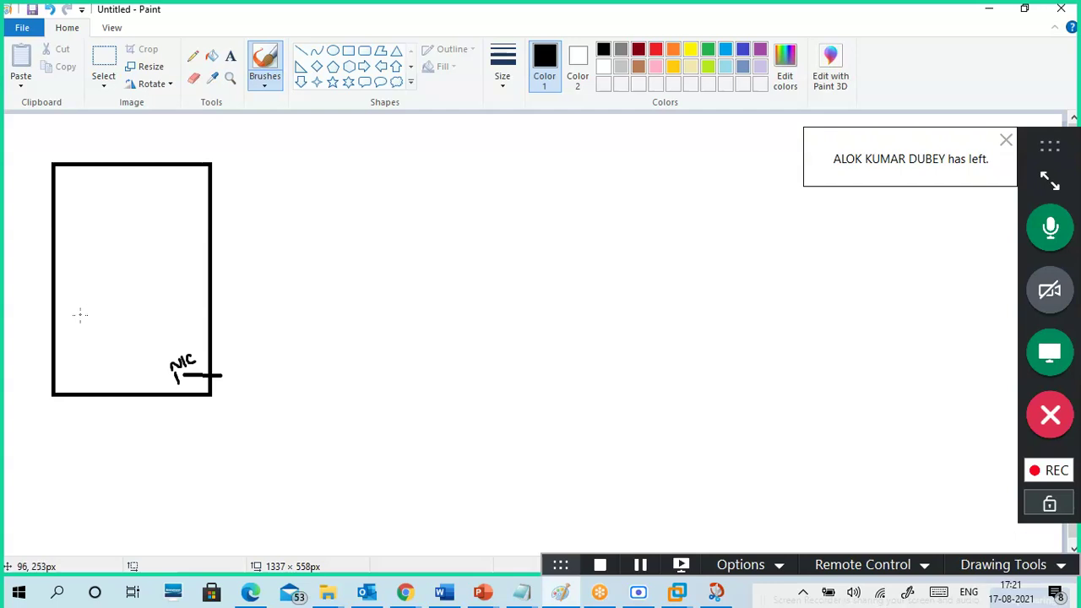
mouse_move(74, 307)
left_mouse_down()
mouse_move(86, 312)
mouse_move(123, 286)
mouse_move(114, 269)
mouse_move(120, 279)
mouse_move(127, 256)
mouse_move(142, 264)
left_mouse_up()
left_click(106, 271)
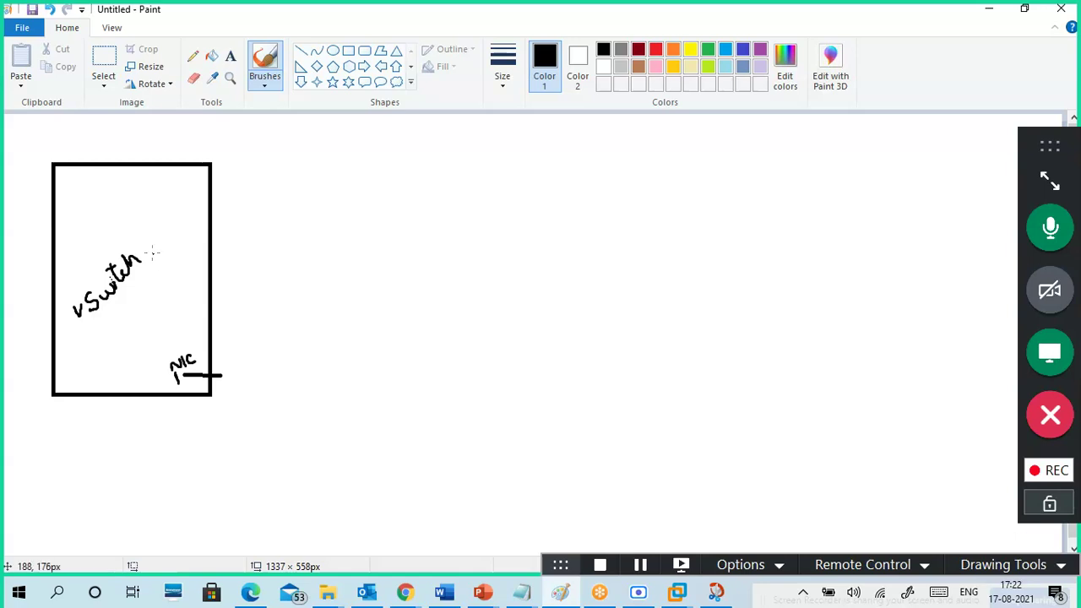
mouse_move(140, 245)
left_mouse_down()
mouse_move(173, 288)
mouse_move(199, 362)
left_mouse_up()
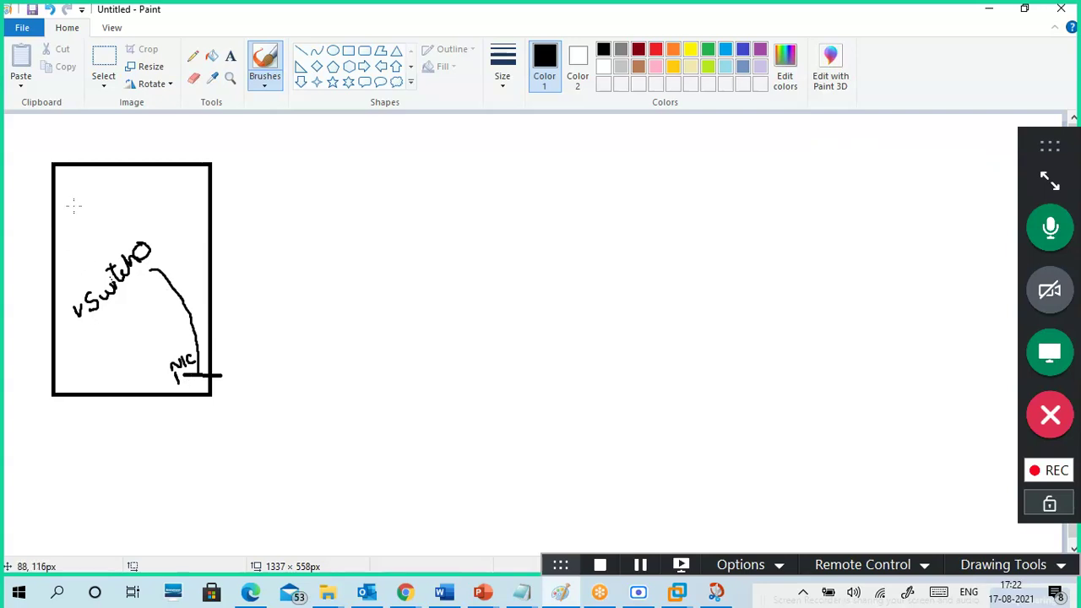
left_click_drag(74, 186, 79, 217)
mouse_move(342, 197)
left_mouse_down()
mouse_move(346, 224)
mouse_move(344, 208)
mouse_move(367, 218)
mouse_move(378, 197)
left_mouse_up()
mouse_move(382, 202)
left_mouse_down()
mouse_move(385, 211)
mouse_move(379, 204)
mouse_move(398, 197)
mouse_move(397, 181)
mouse_move(412, 183)
mouse_move(443, 158)
mouse_move(469, 154)
mouse_move(495, 171)
mouse_move(485, 156)
left_mouse_up()
key("ctrl+z")
key("ctrl+z")
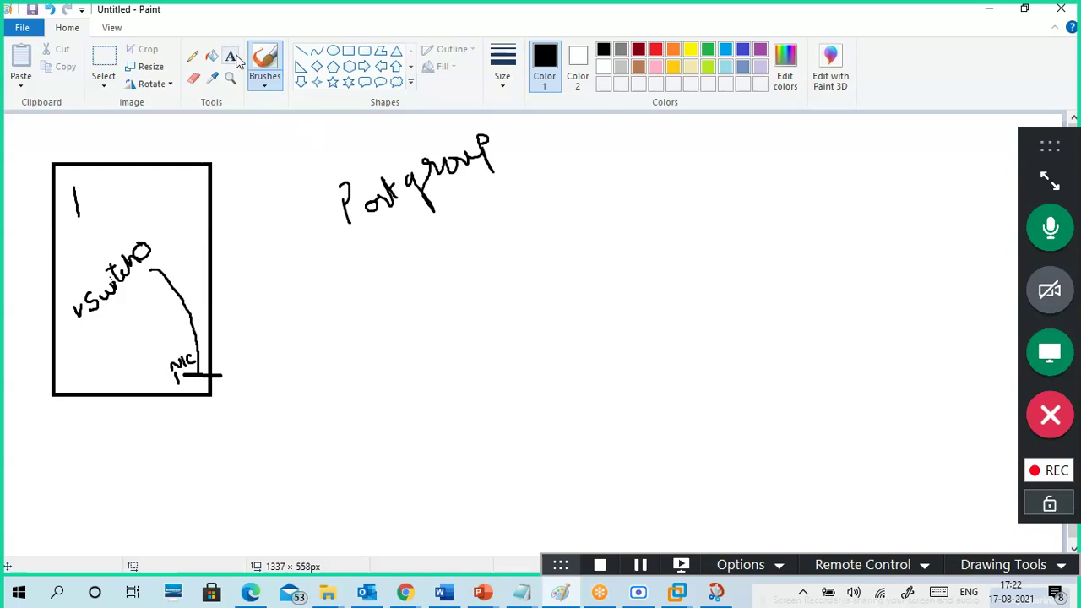
- Add the typed label 'management network' below the handwritten Portgroup
key("alt+h")
key("t")
left_click(339, 303)
type("mn")
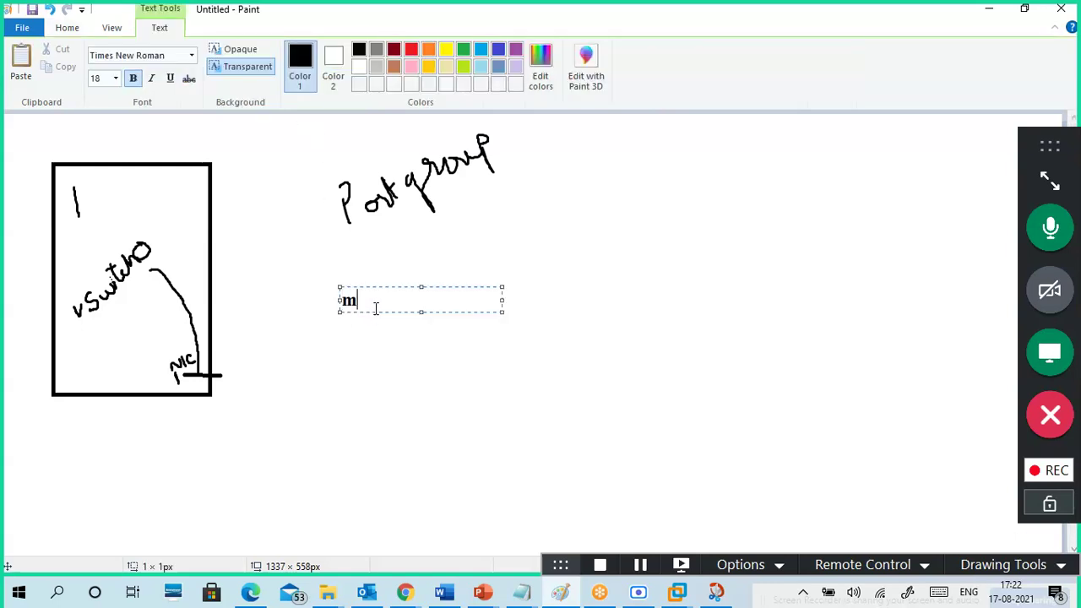
key("BackSpace")
key("BackSpace")
type("management netowe")
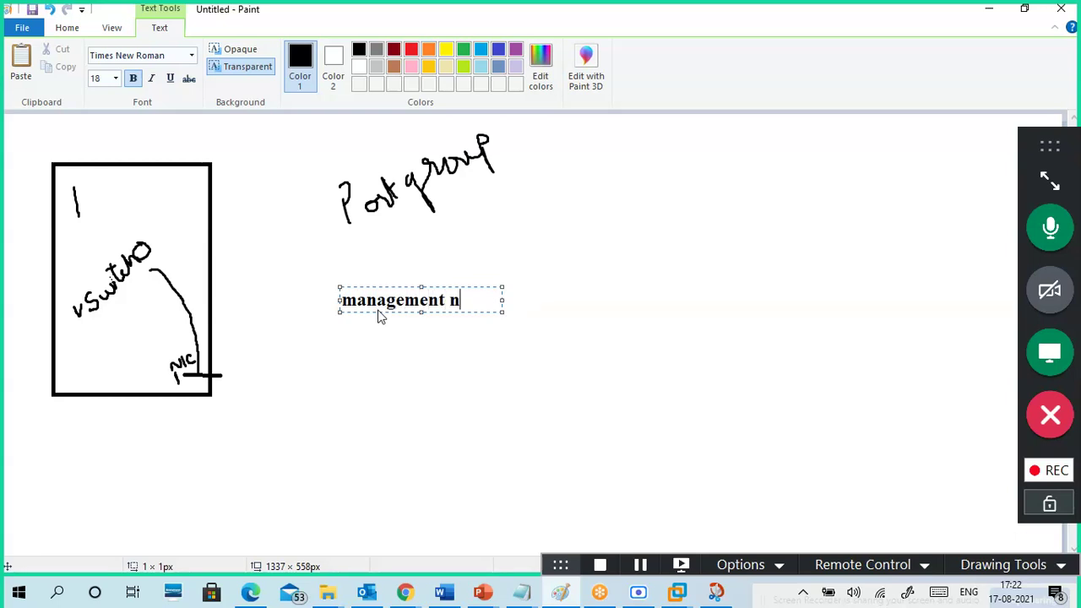
key("BackSpace")
key("BackSpace")
key("BackSpace")
type("work")
left_click(499, 313)
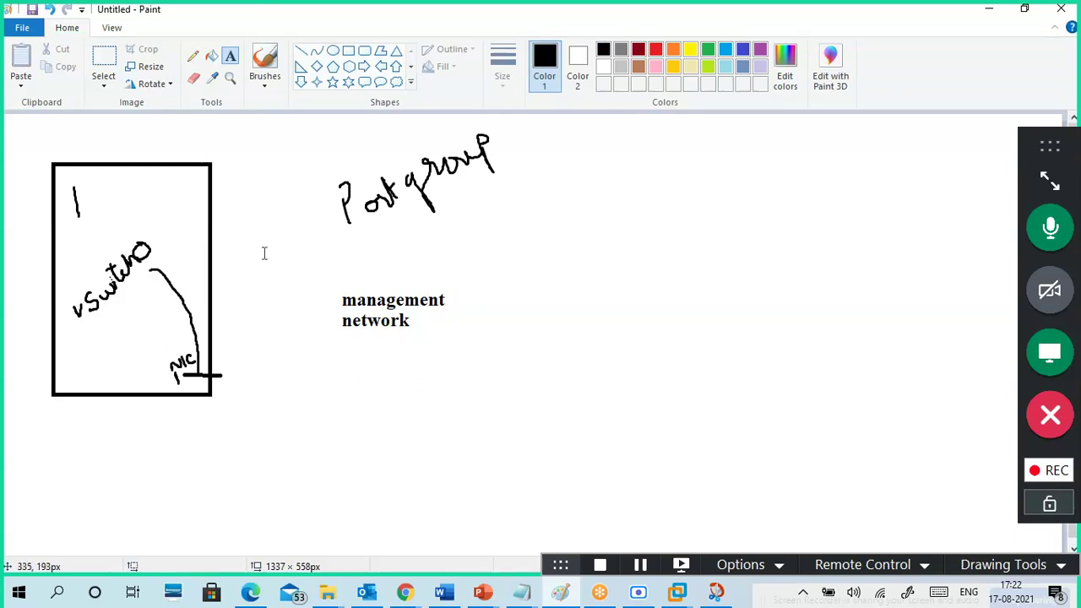
left_click(264, 84)
- Draw a freehand curved arrow from the management network label to vSwitch0
left_click(235, 140)
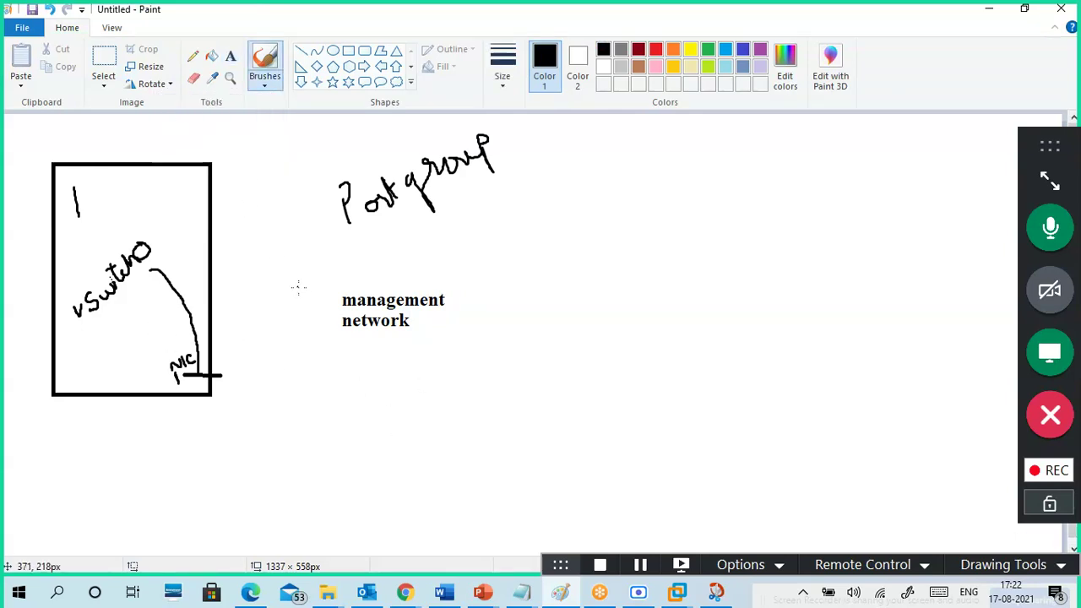
mouse_move(334, 308)
left_mouse_down()
mouse_move(299, 257)
mouse_move(176, 212)
mouse_move(157, 222)
mouse_move(163, 229)
left_mouse_up()
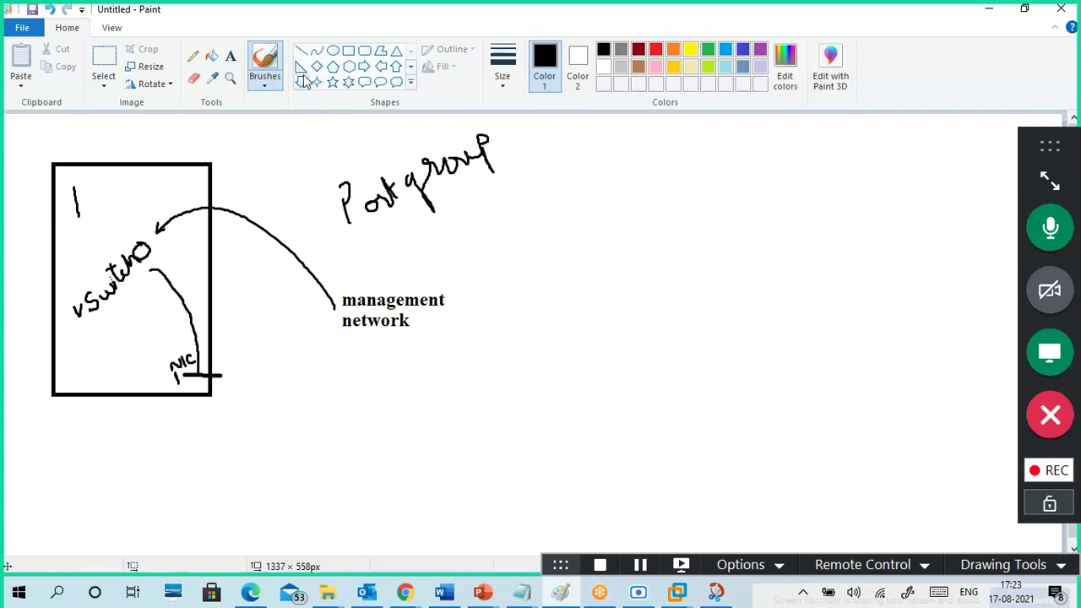
left_click(230, 56)
- Type the label 'vMotion' to the right of the management network
left_click(528, 287)
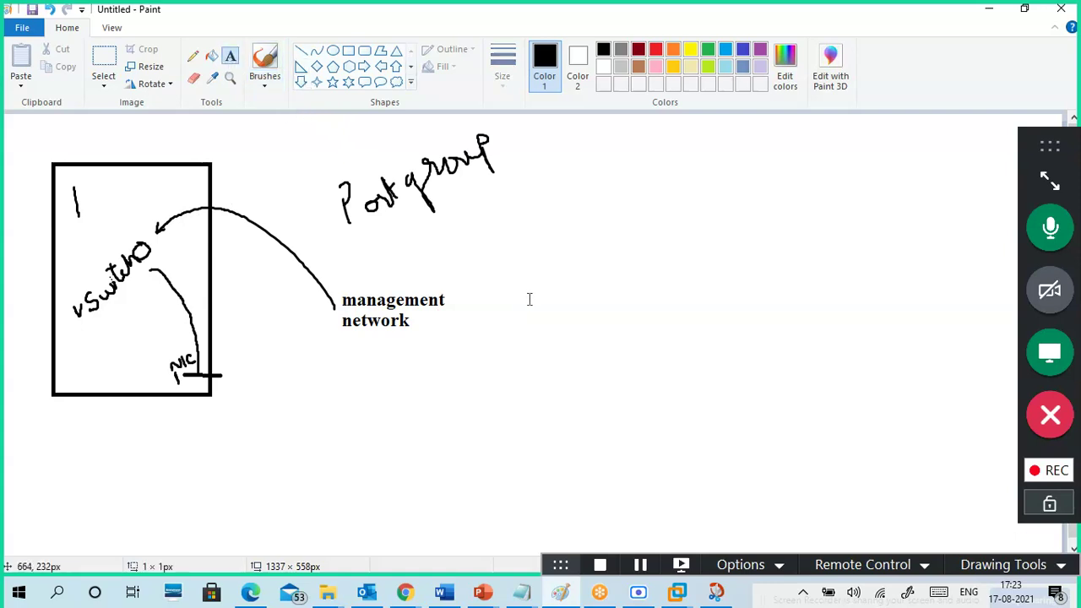
type("vMotion")
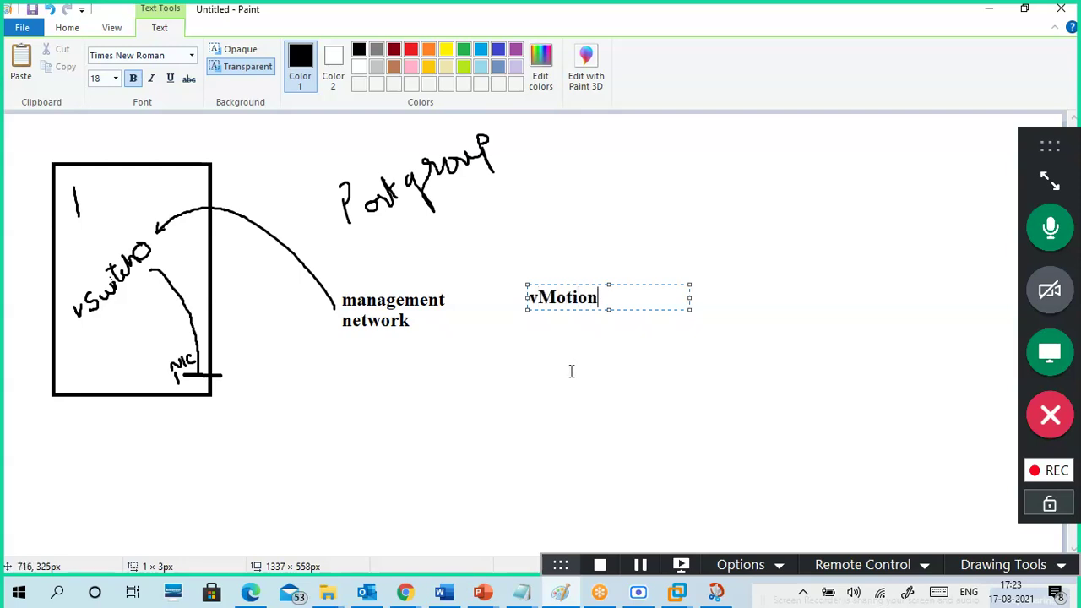
left_click(570, 373)
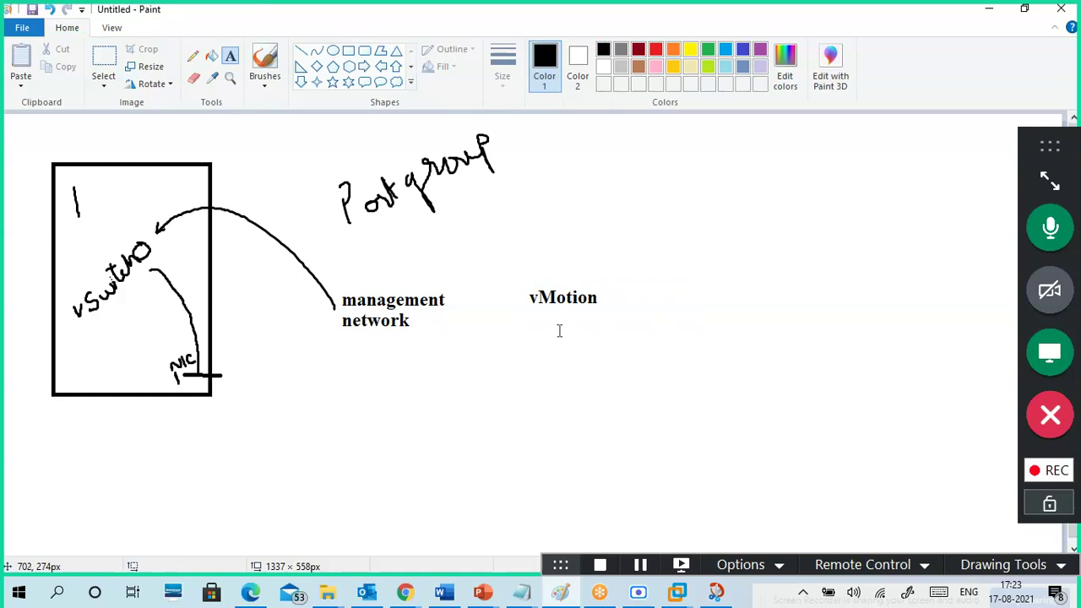
left_click(260, 82)
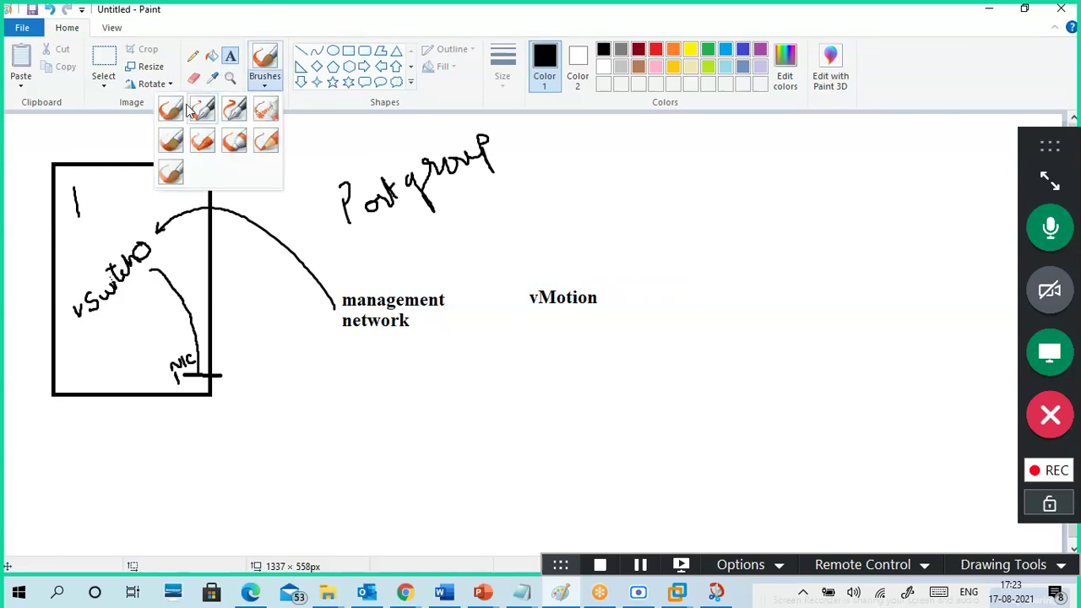
left_click(191, 111)
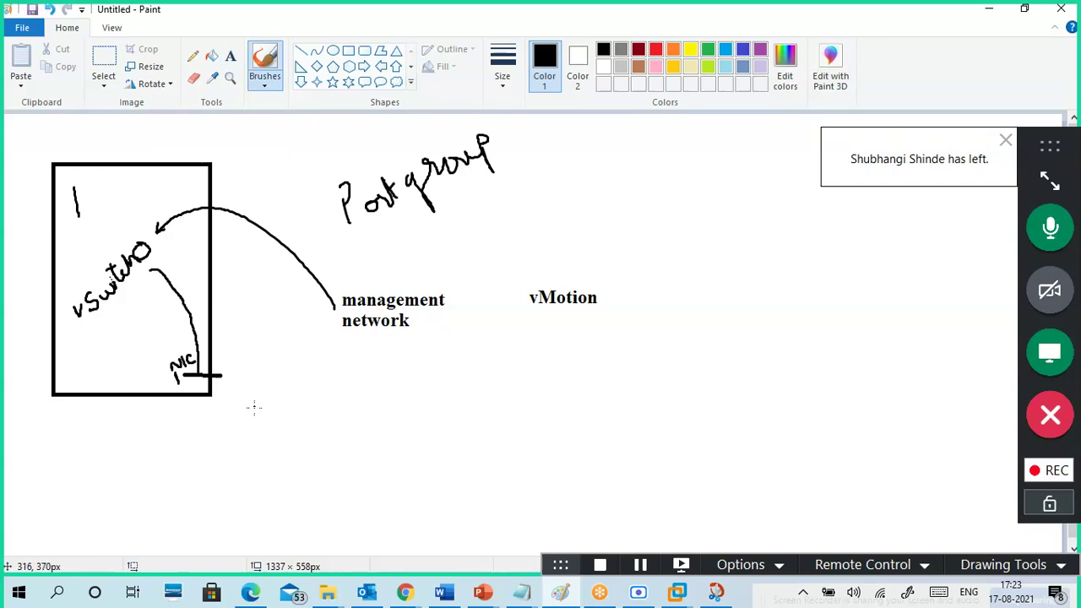
- Add the label 'vSwitch1 --- NIC2' below the rectangle
left_click(229, 56)
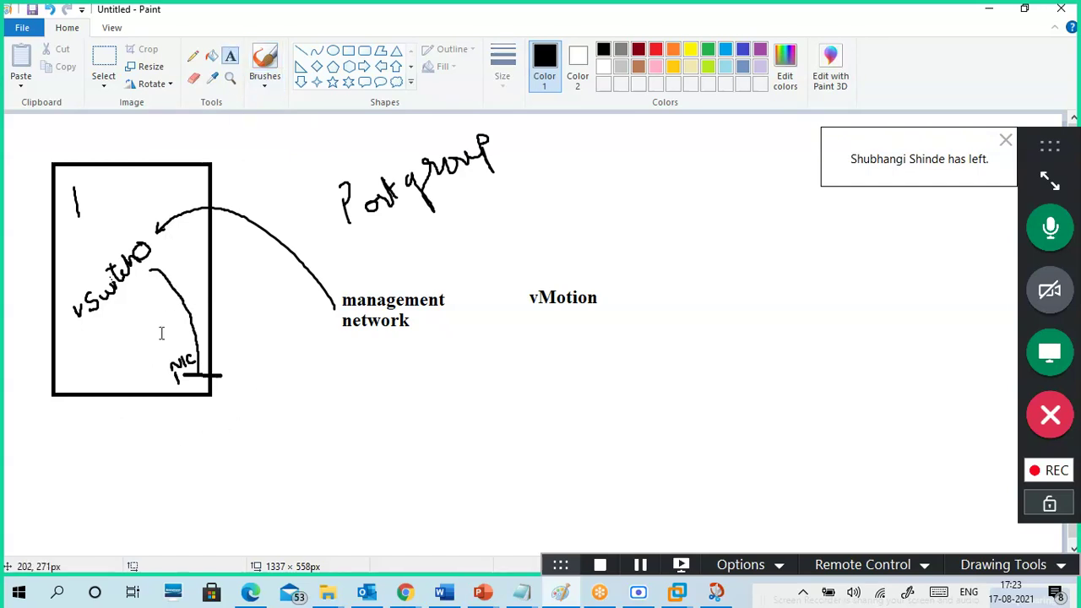
left_click(90, 438)
type("vSwit")
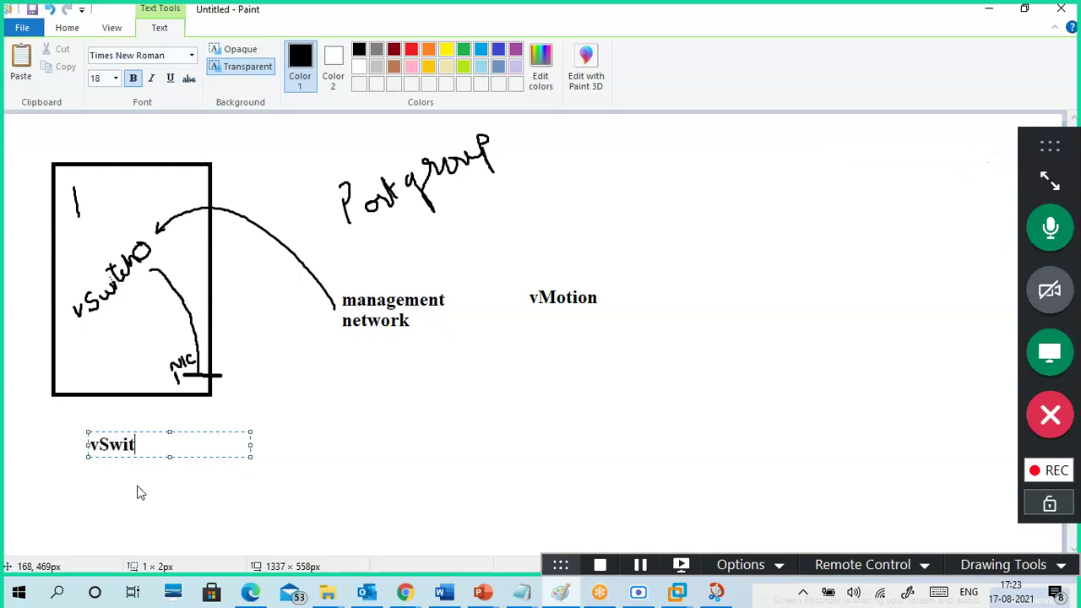
type("ch1 --- NIC2")
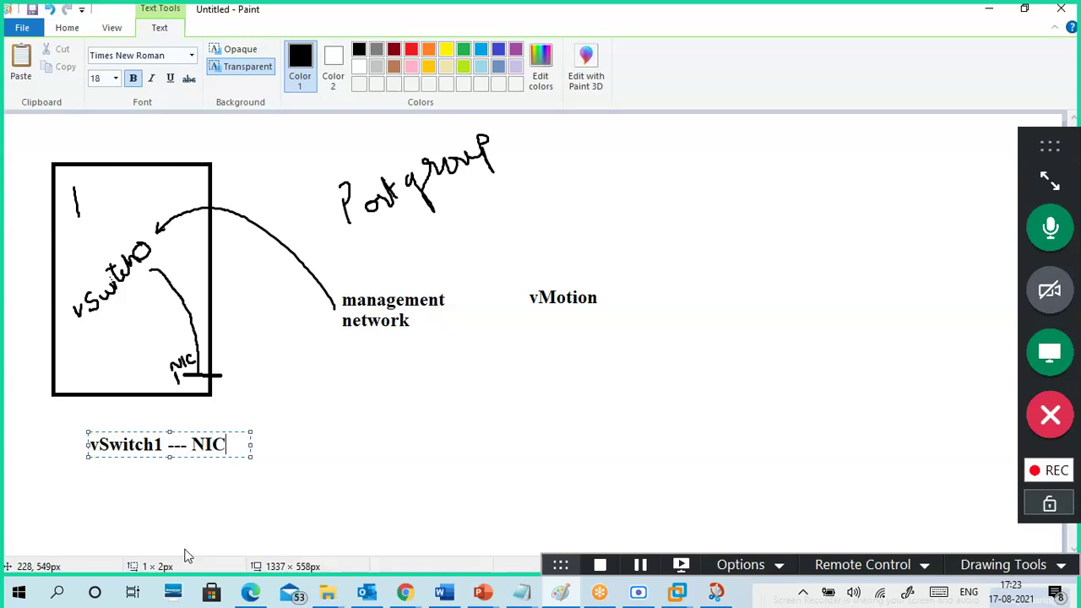
left_click(309, 450)
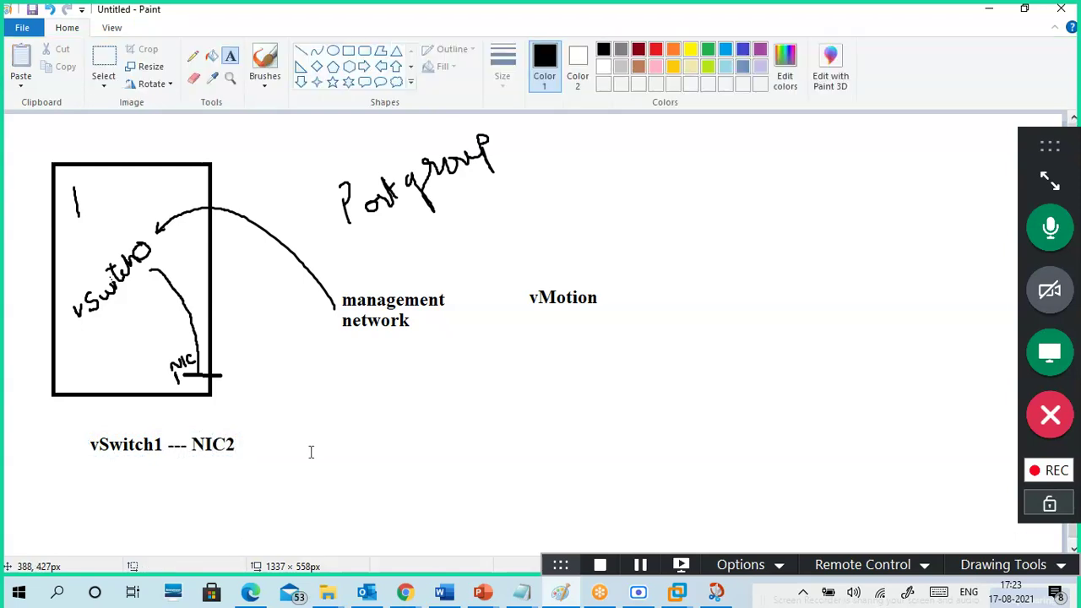
left_click(264, 82)
- Draw a freehand curved arrow from the NIC2 label up to vMotion
left_click(172, 109)
mouse_move(247, 445)
left_mouse_down()
mouse_move(429, 390)
mouse_move(540, 313)
mouse_move(533, 341)
left_mouse_up()
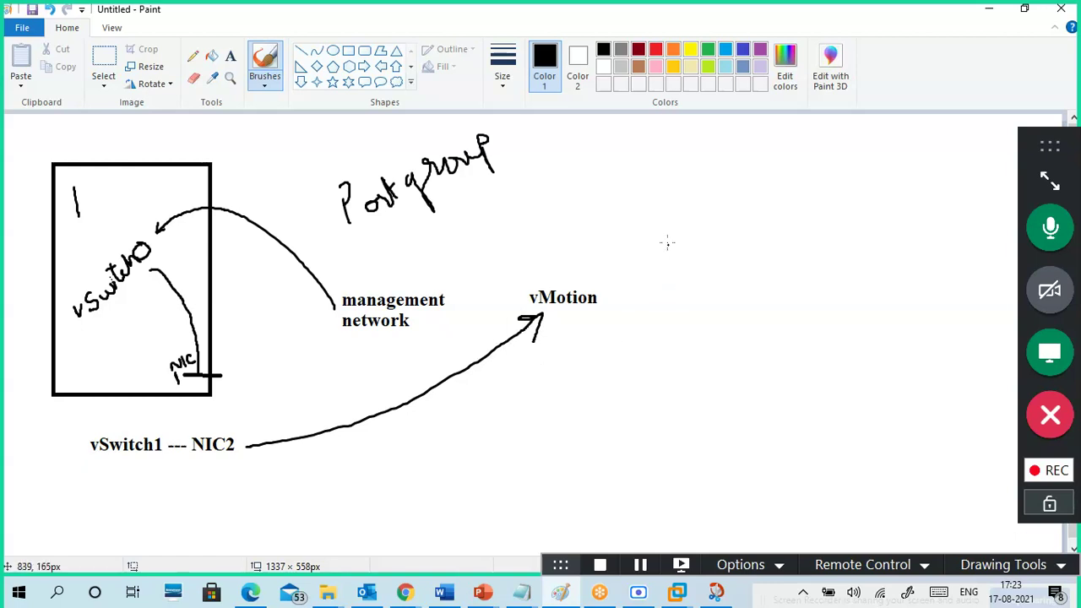
left_click(230, 56)
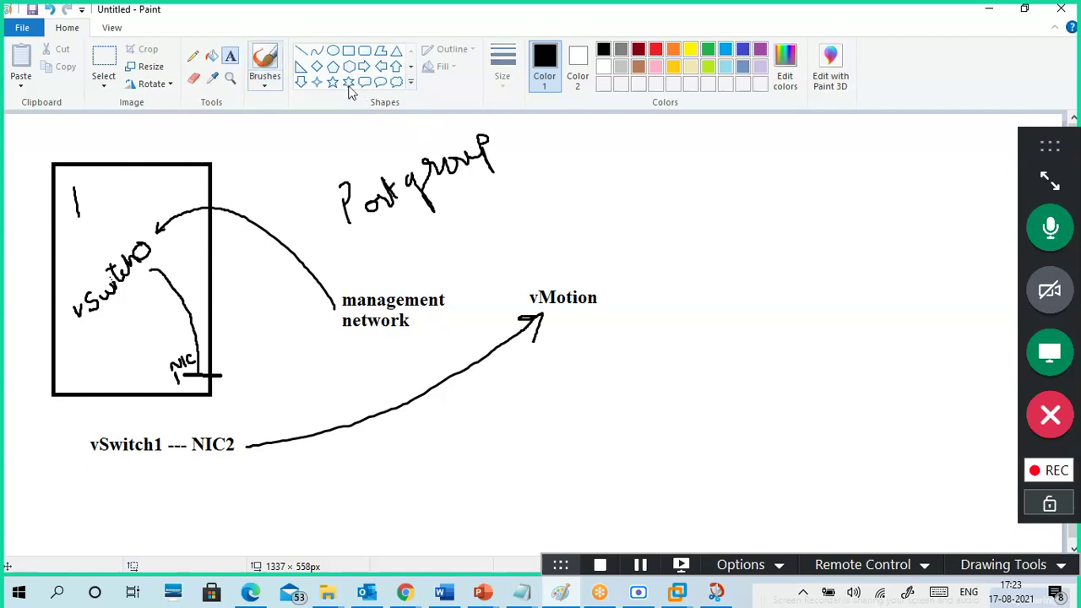
- Write nic3-, nic4- and nic5- on separate lines right of Portgroup
left_click(627, 183)
type("nic")
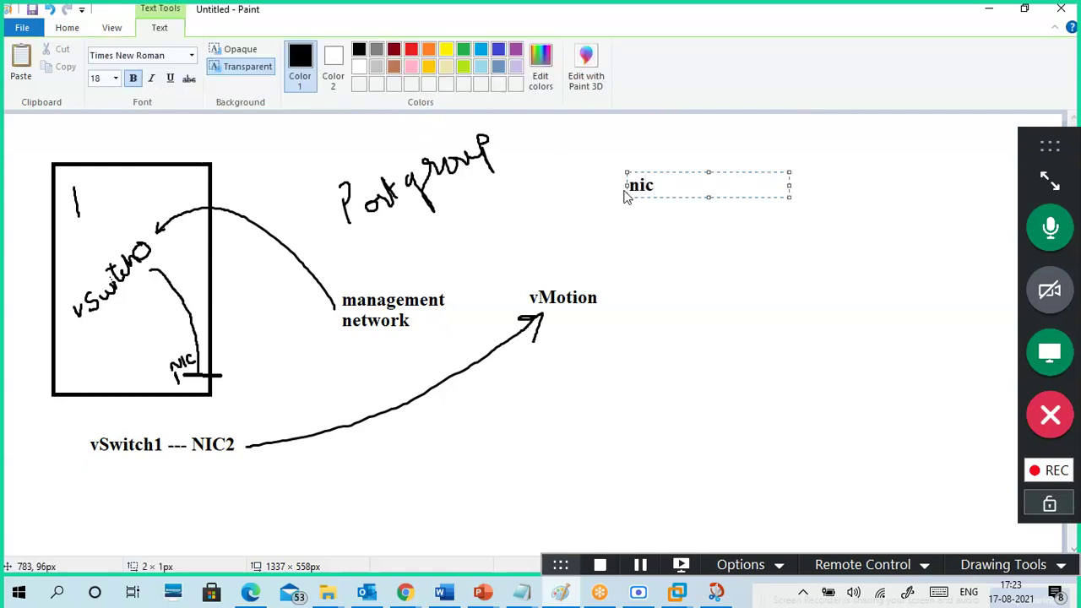
type("3")
key("Return")
type("ni")
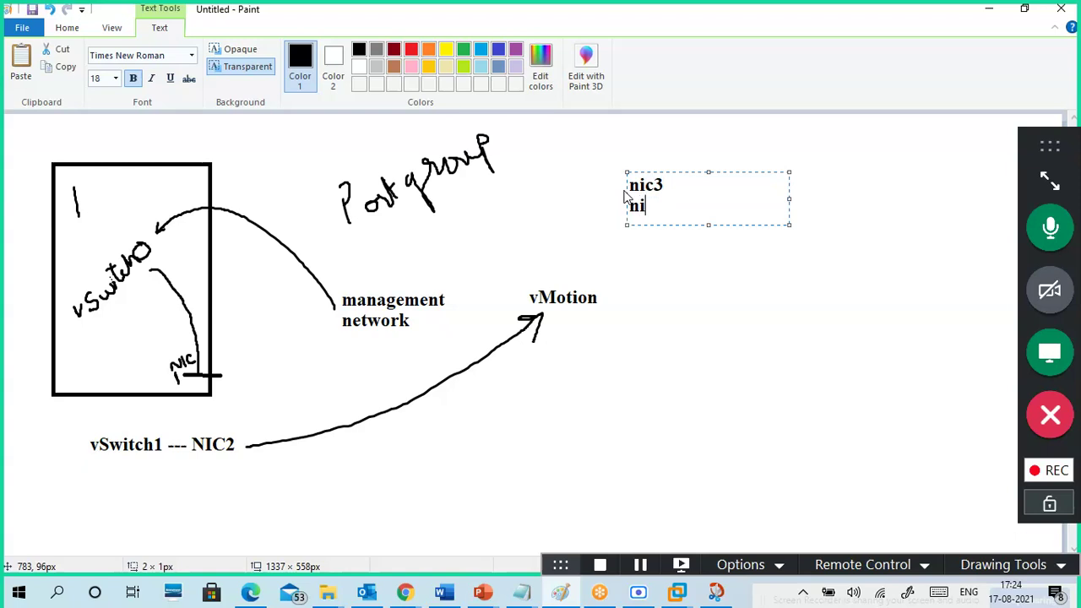
type("c3")
key("BackSpace")
type("4")
key("Return")
type("nic5")
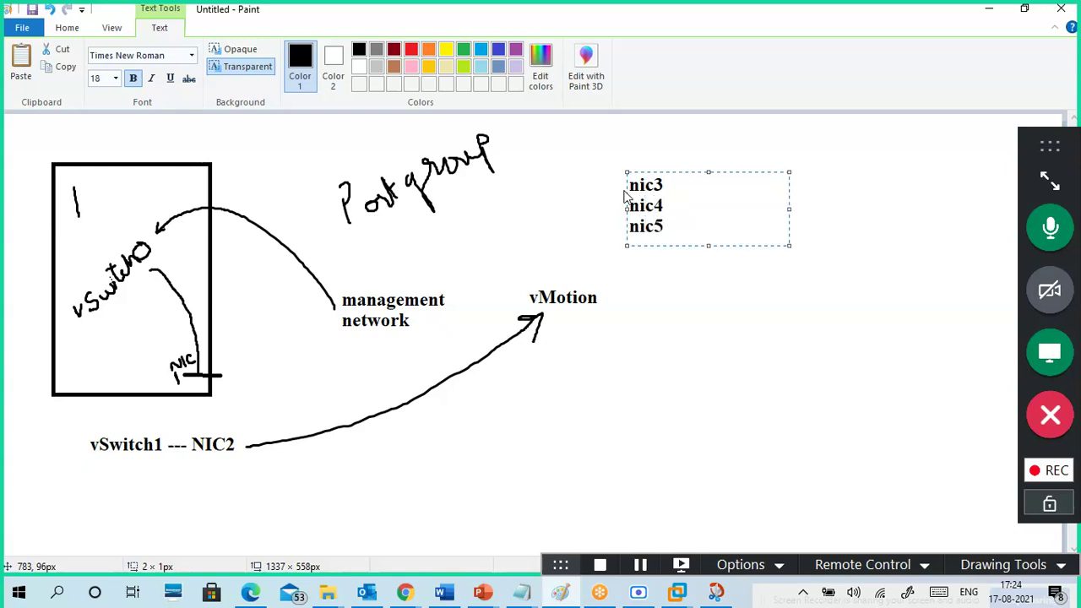
left_click(677, 181)
type("-")
key("BackSpace")
type("4-")
left_click(700, 273)
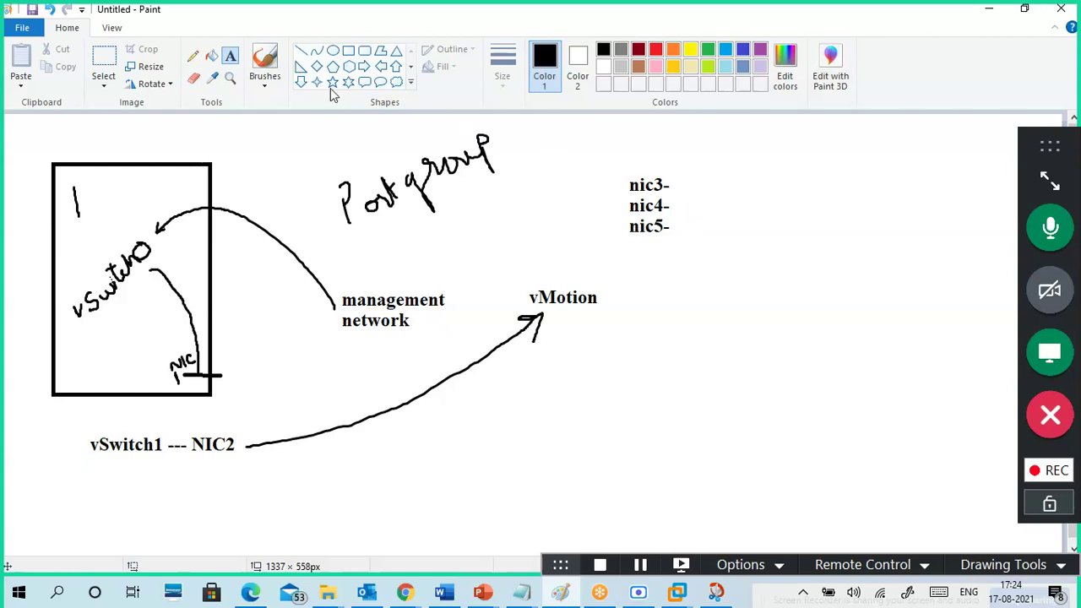
left_click(302, 51)
- Draw a short line out from nic3 and label its tip 'team'
mouse_move(668, 184)
left_mouse_down()
mouse_move(694, 207)
mouse_move(706, 203)
left_mouse_up()
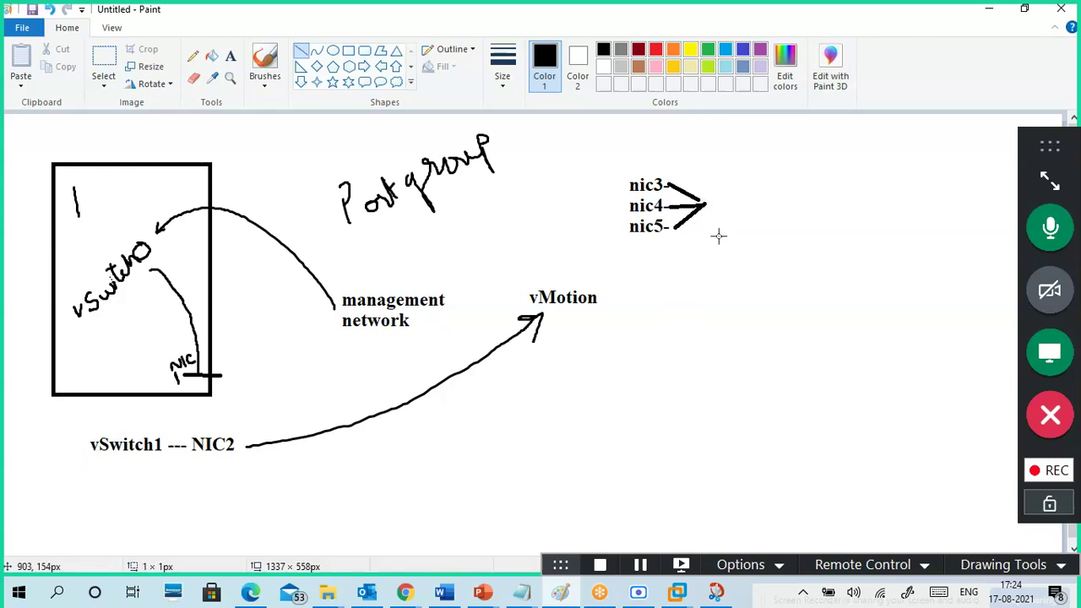
left_click(230, 56)
left_click(708, 168)
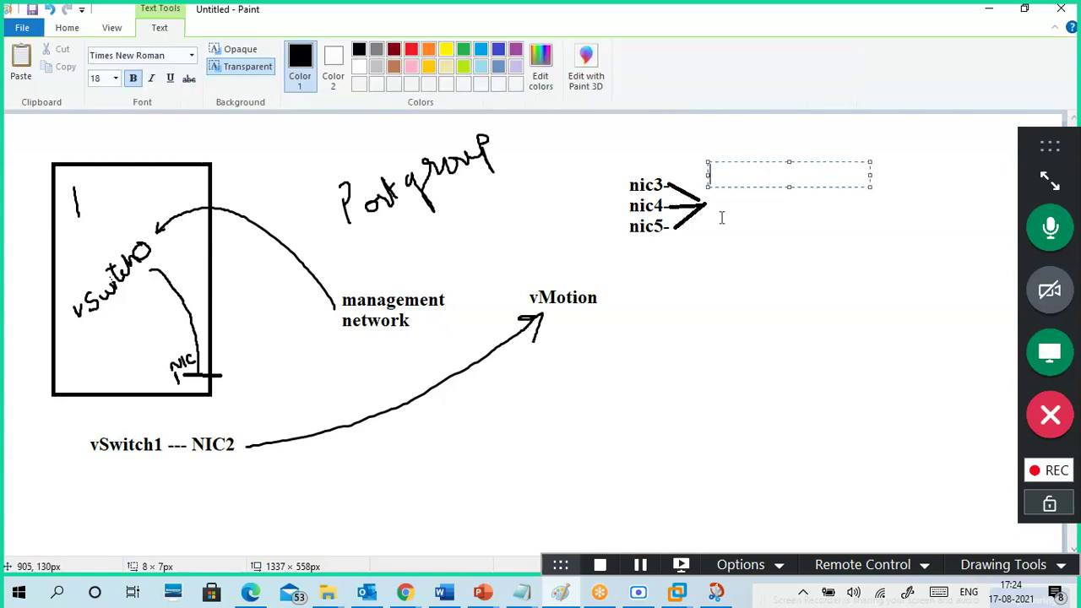
type("team")
left_click(770, 233)
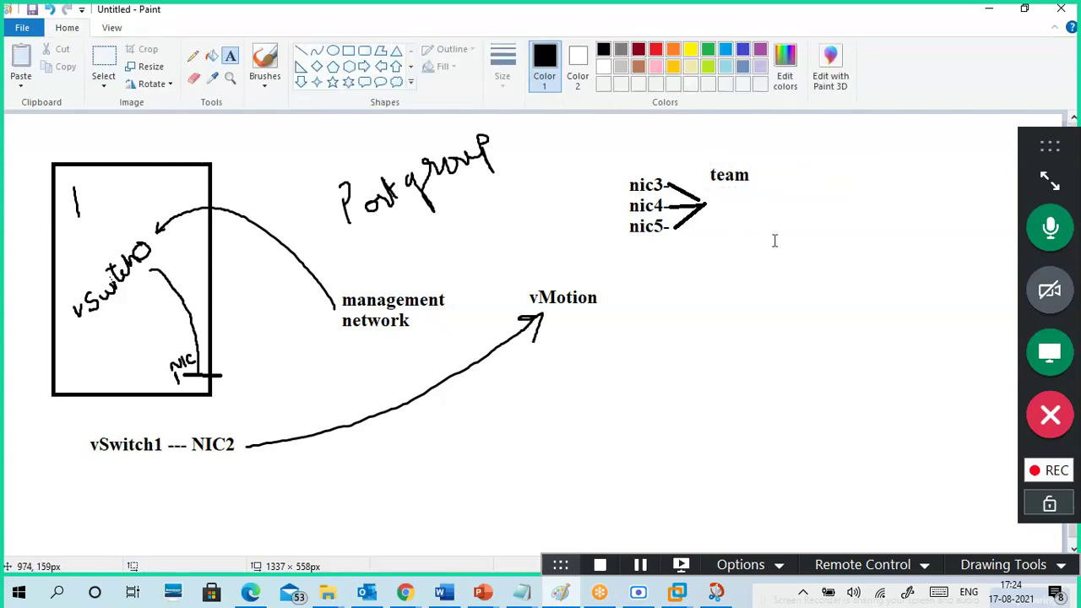
- Add the label 'vSwitch2' just below team
left_click(720, 192)
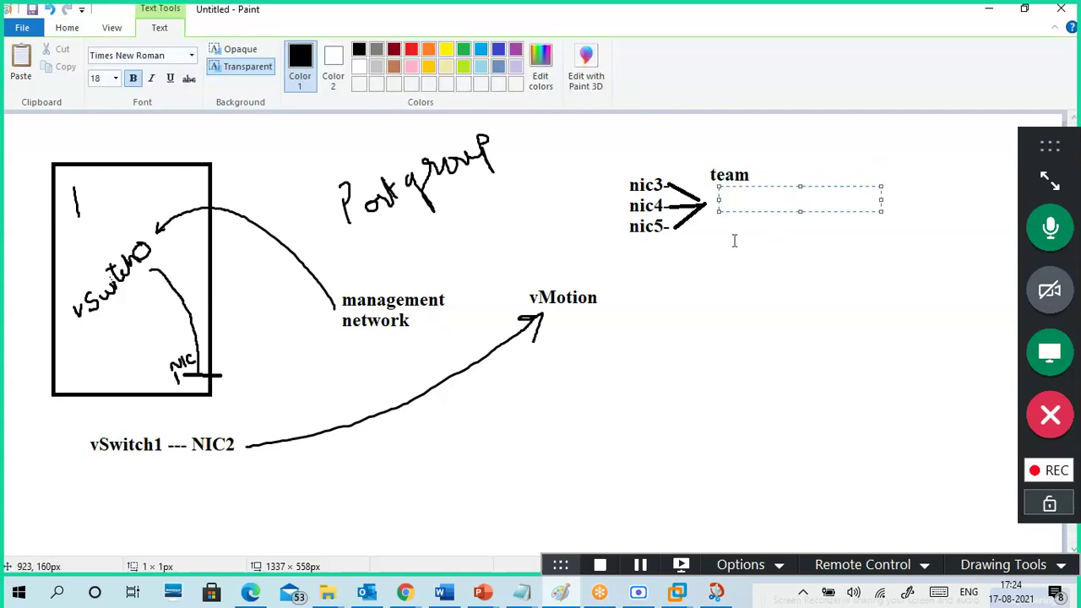
type("vswaitch")
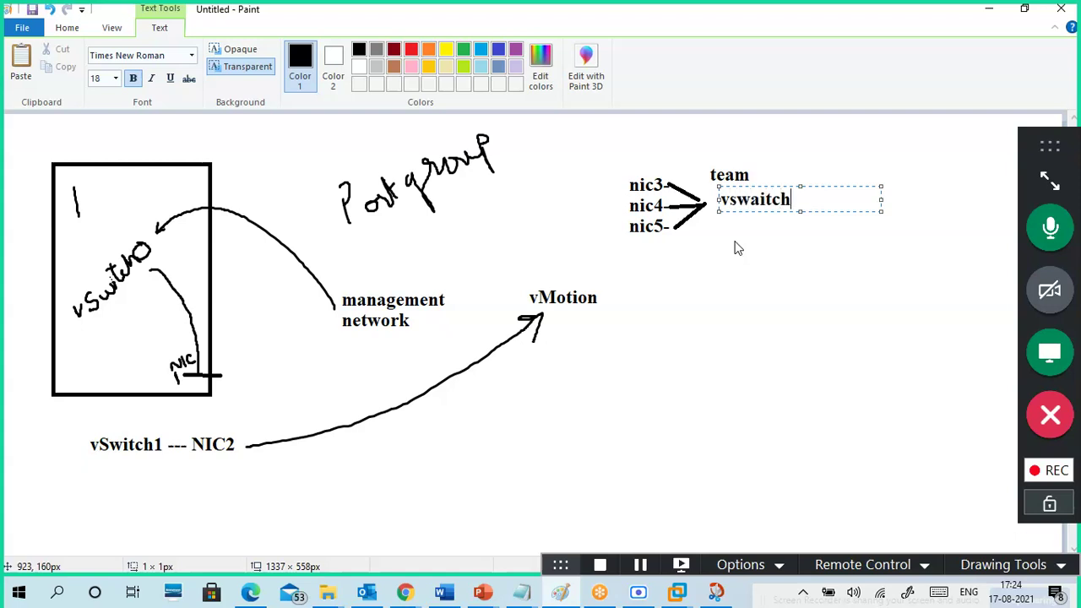
key("BackSpace")
key("BackSpace")
key("BackSpace")
key("BackSpace")
key("BackSpace")
key("BackSpace")
type("Switch")
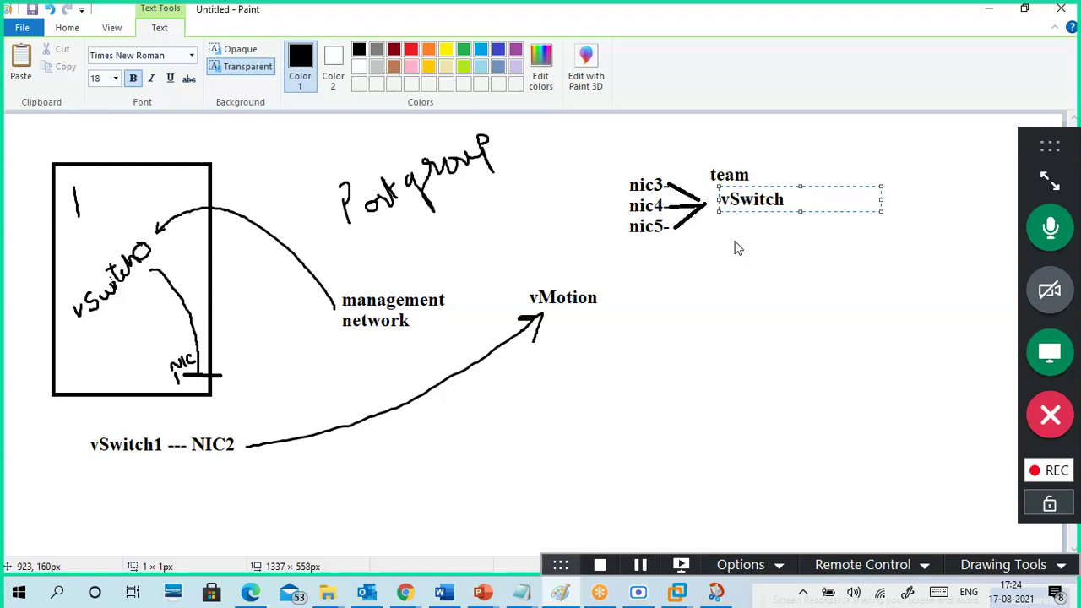
type("2")
left_click(764, 255)
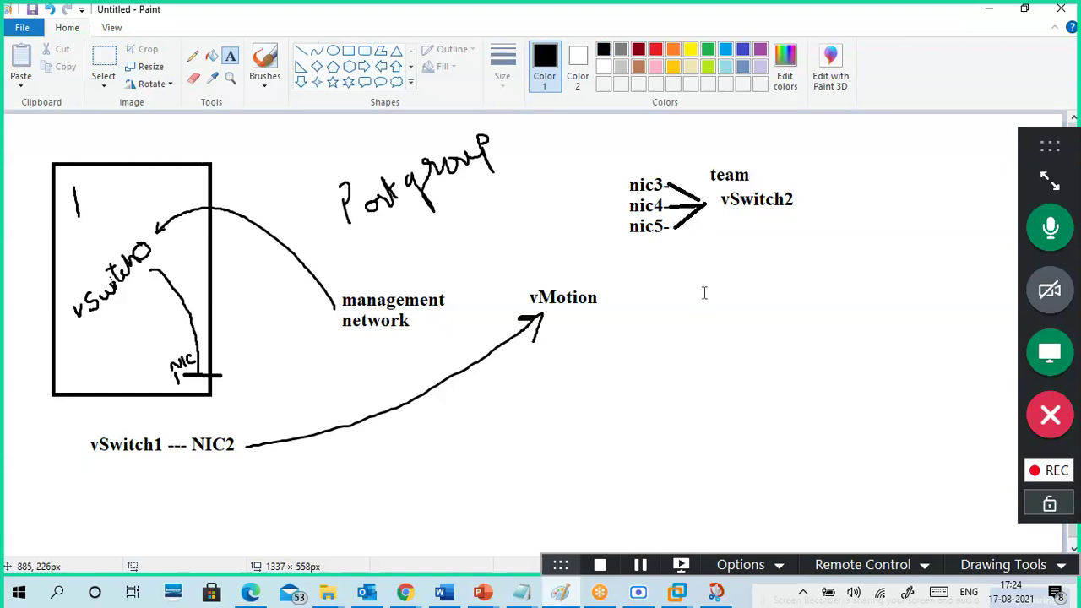
- Write 'ip address' beside nic5, nudged down and to the right
left_click(833, 186)
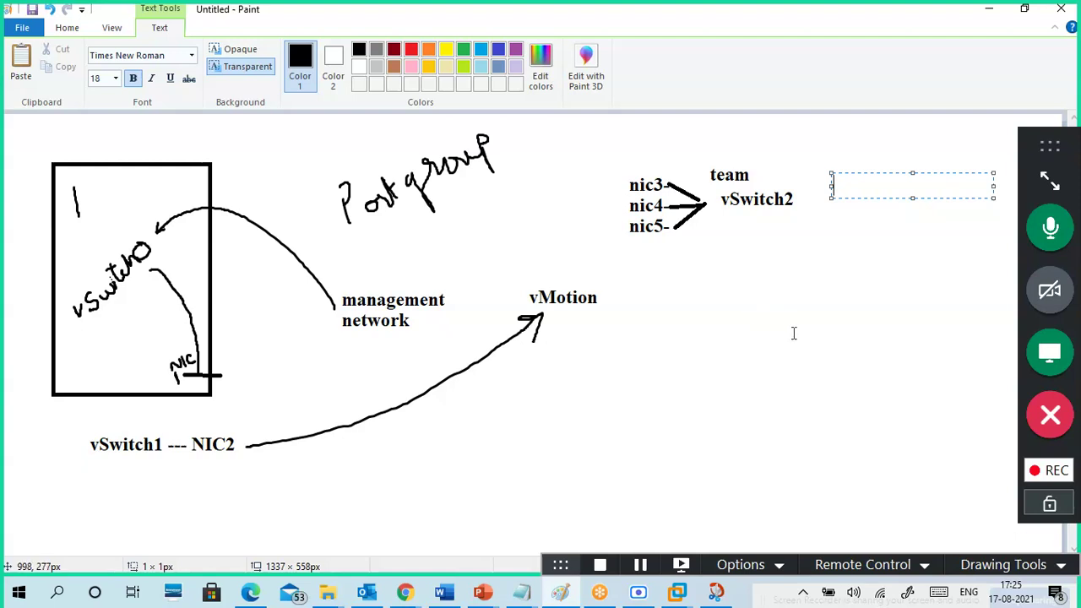
left_click(712, 228)
left_click(691, 229)
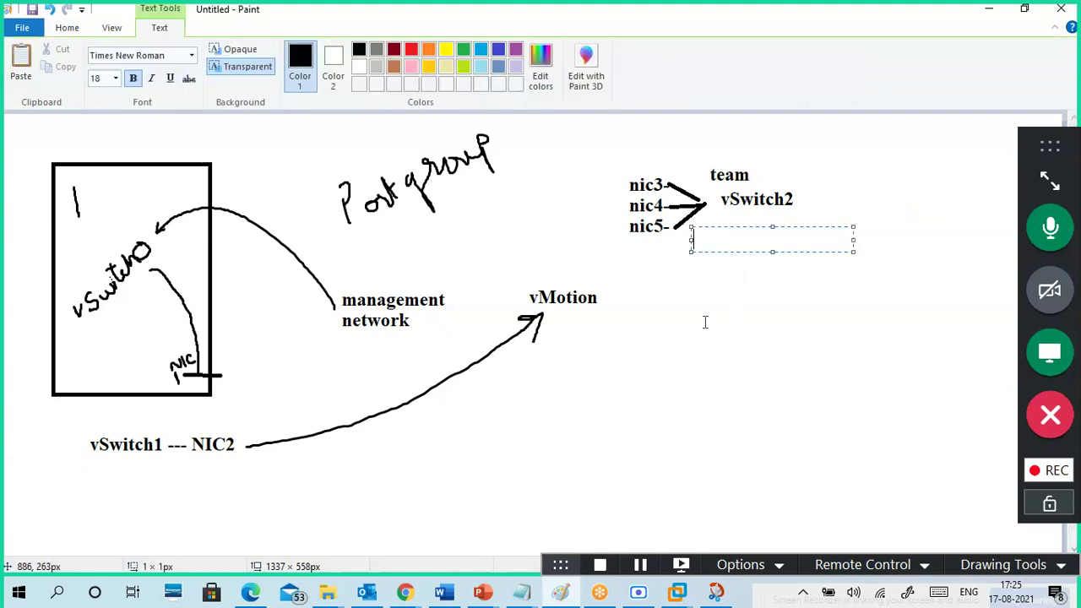
type("ip address")
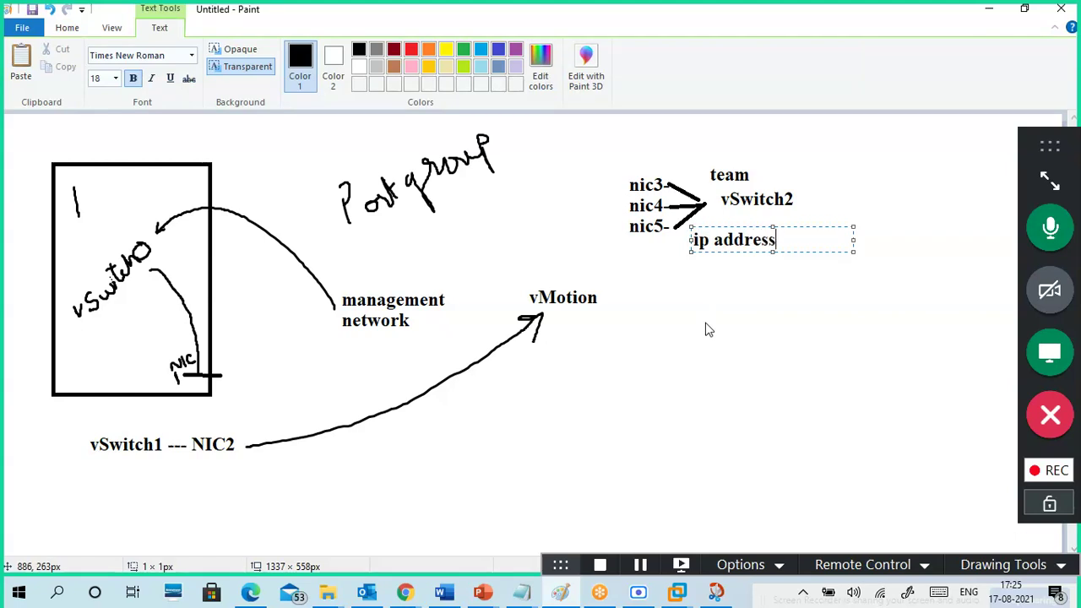
left_click_drag(718, 229, 745, 234)
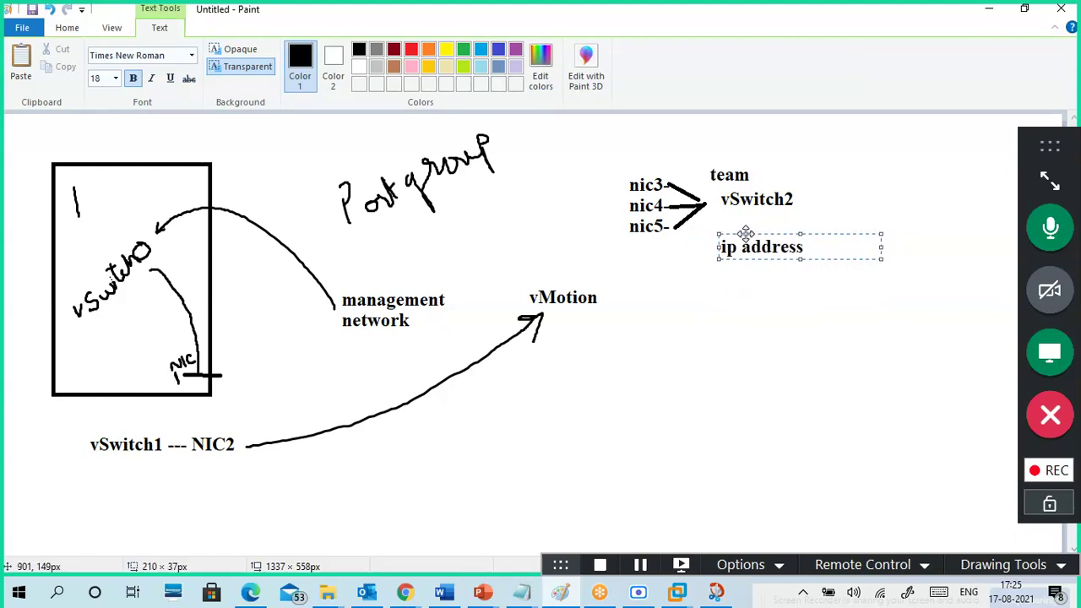
left_click(759, 319)
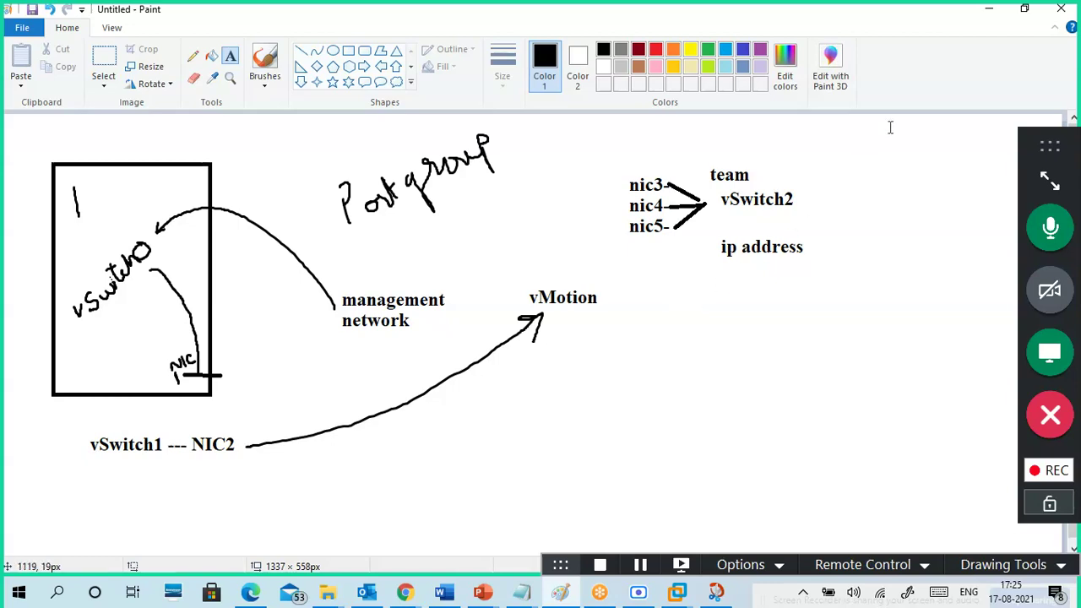
- Show the ESXi Virtual switches list, which holds only vSwitch0
left_click(986, 17)
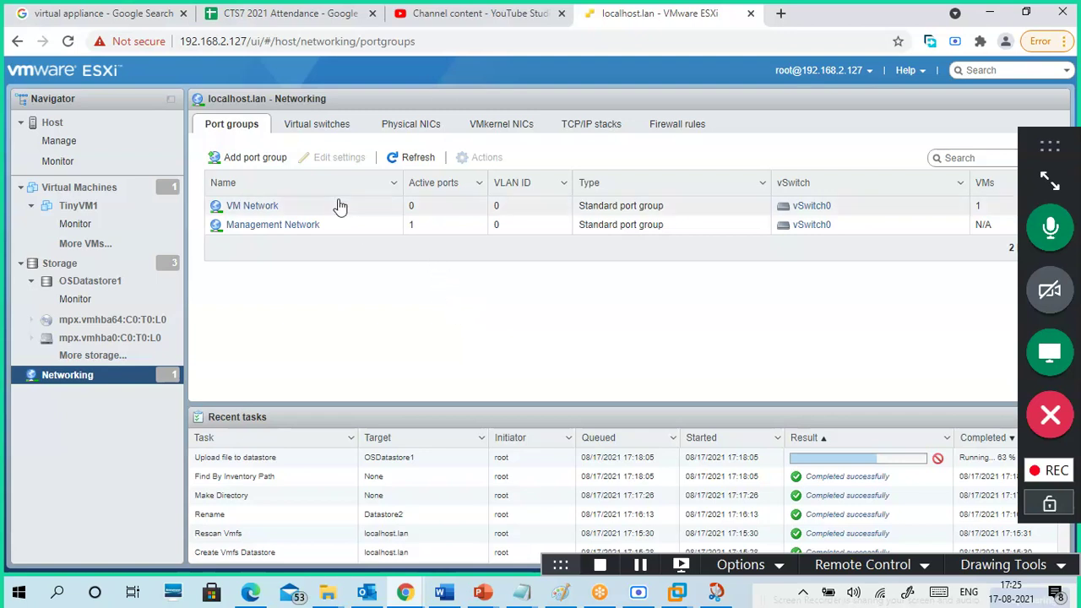
left_click(314, 125)
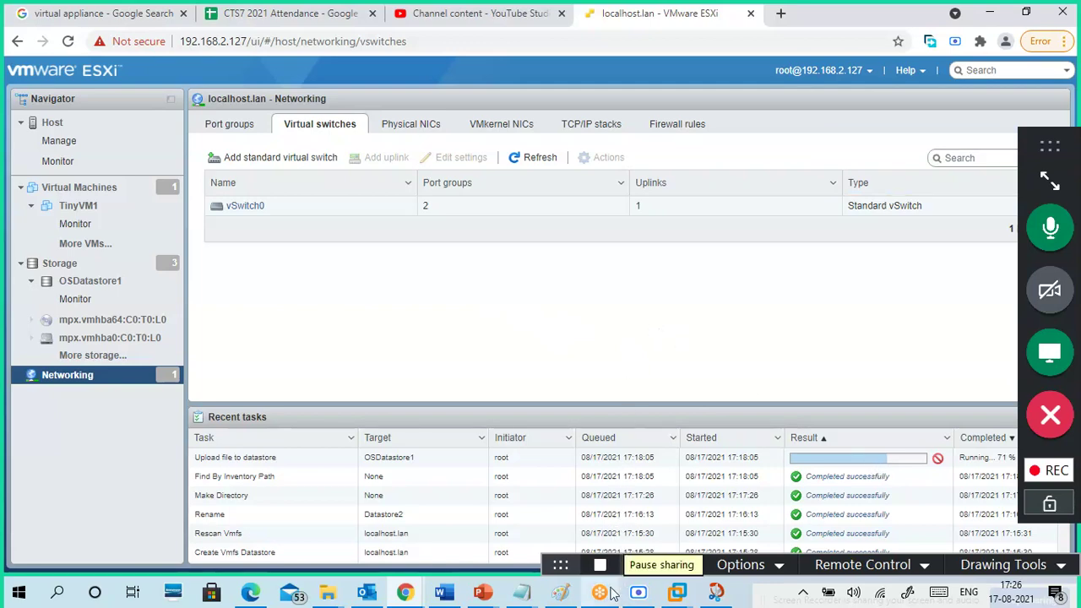
- Box the nic3–nic5 list and link it down to a circled 1 with a check mark
left_click(567, 594)
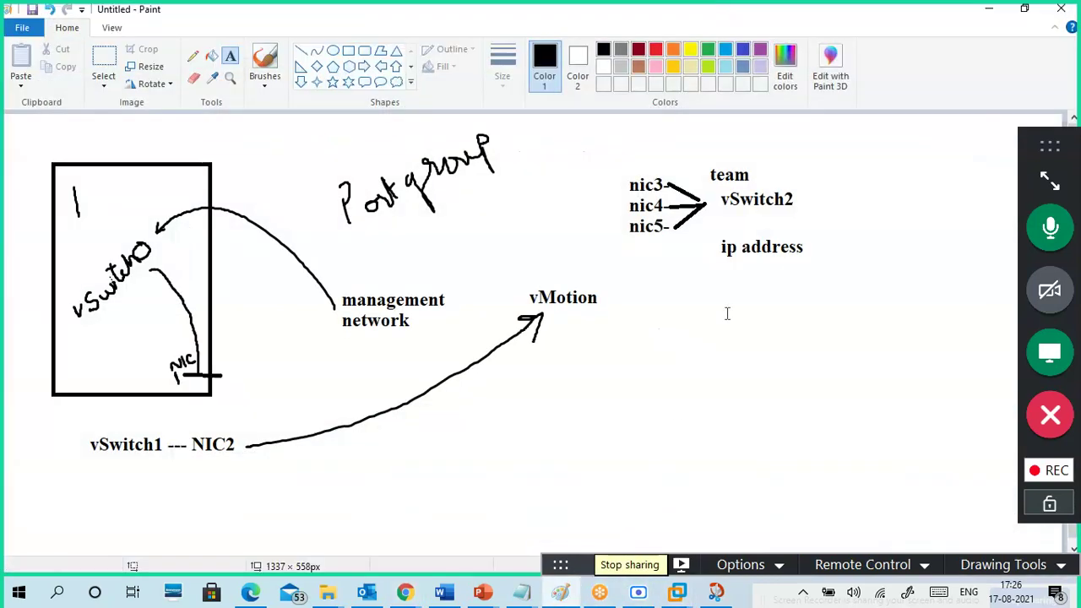
left_click(268, 91)
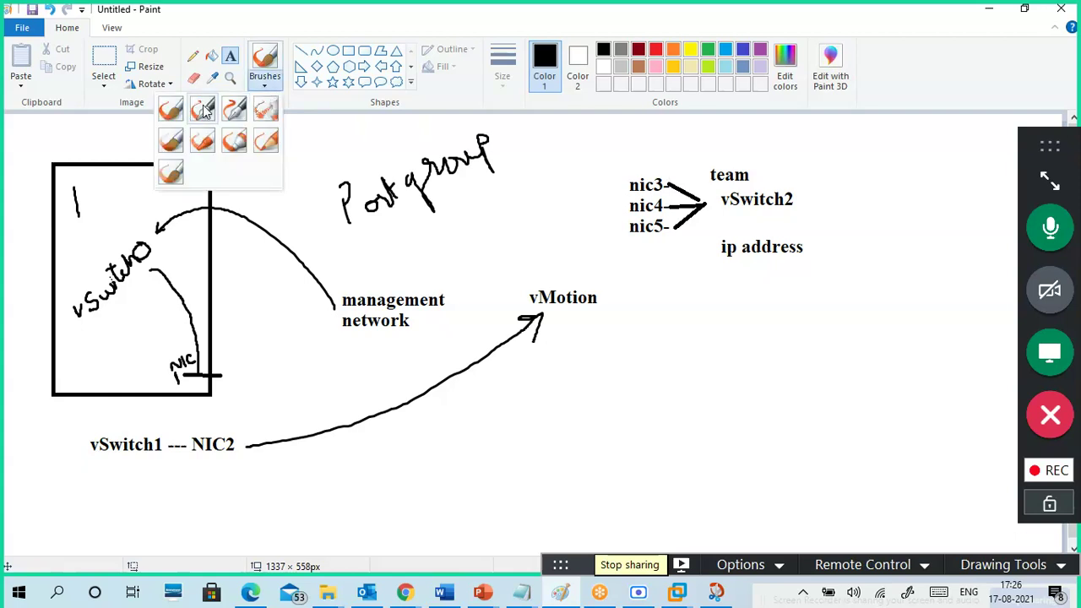
left_click(172, 108)
mouse_move(651, 157)
left_mouse_down()
mouse_move(610, 153)
mouse_move(618, 258)
mouse_move(680, 179)
mouse_move(664, 148)
mouse_move(646, 157)
left_mouse_up()
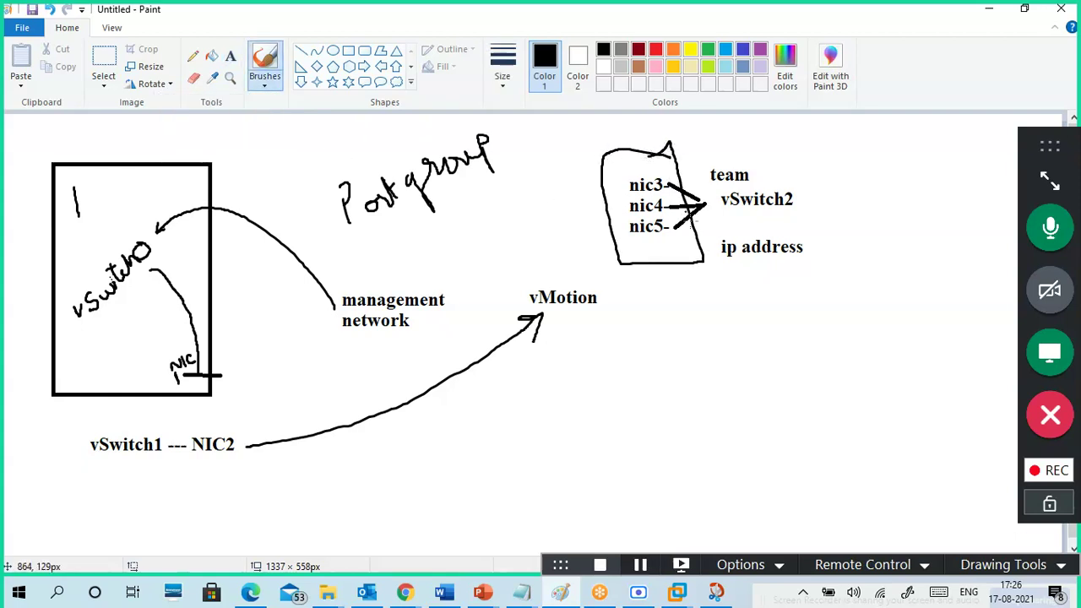
mouse_move(688, 265)
left_mouse_down()
mouse_move(699, 312)
mouse_move(727, 334)
mouse_move(719, 341)
mouse_move(711, 306)
left_mouse_up()
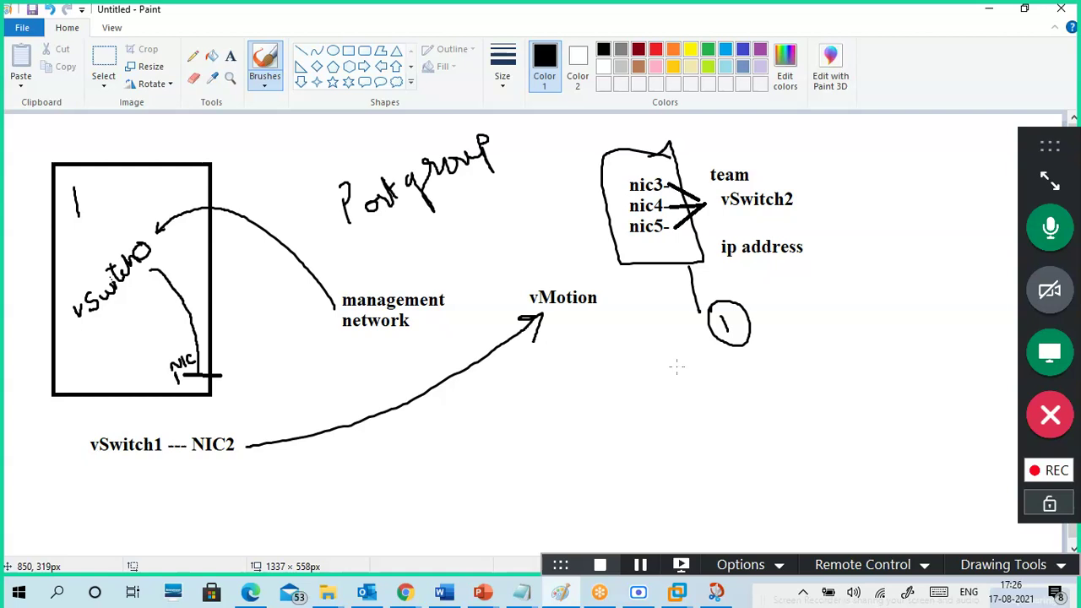
mouse_move(761, 310)
left_mouse_down()
mouse_move(770, 321)
mouse_move(788, 297)
left_mouse_up()
- Loop around vSwitch0, management network and vMotion, adding strokes below Portgroup and left of the nic labels
mouse_move(530, 248)
left_mouse_down()
mouse_move(517, 242)
mouse_move(122, 404)
mouse_move(499, 255)
mouse_move(460, 213)
left_mouse_up()
mouse_move(429, 259)
left_mouse_down()
mouse_move(405, 288)
mouse_move(307, 300)
mouse_move(419, 391)
left_mouse_up()
mouse_move(635, 169)
left_mouse_down()
mouse_move(625, 225)
mouse_move(647, 260)
left_mouse_up()
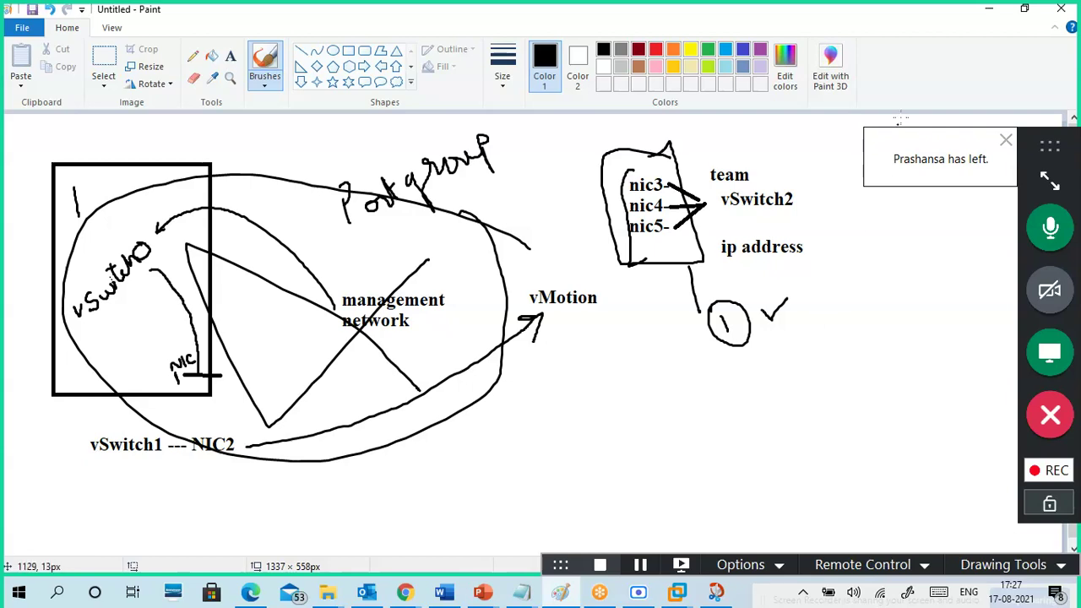
- Review the ESXi Physical NICs, VMkernel NICs and TCP/IP stacks lists, ending on Port groups
left_click(989, 10)
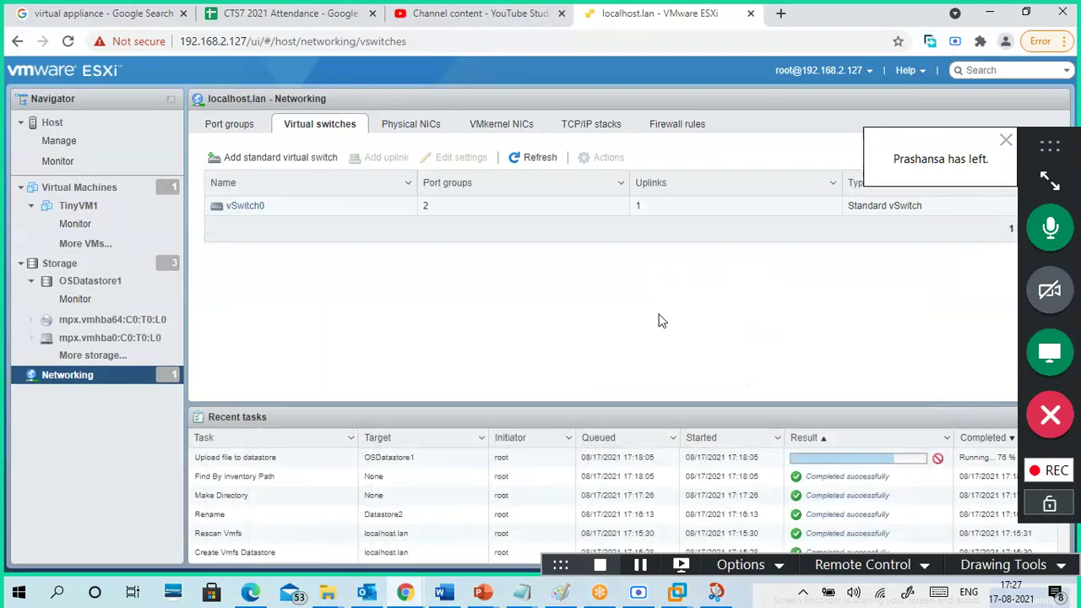
left_click(430, 132)
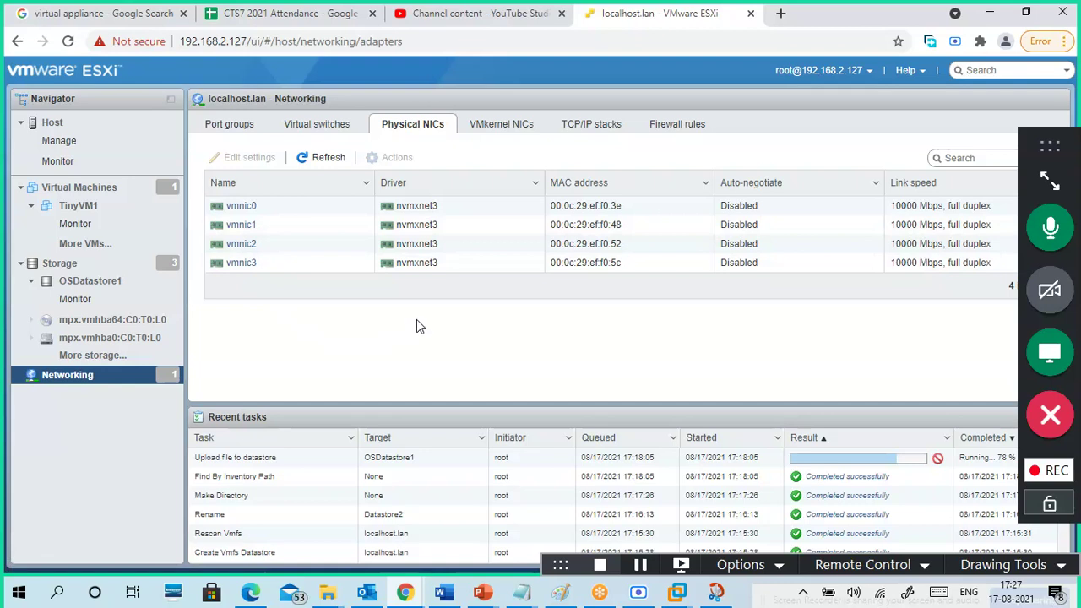
left_click(505, 131)
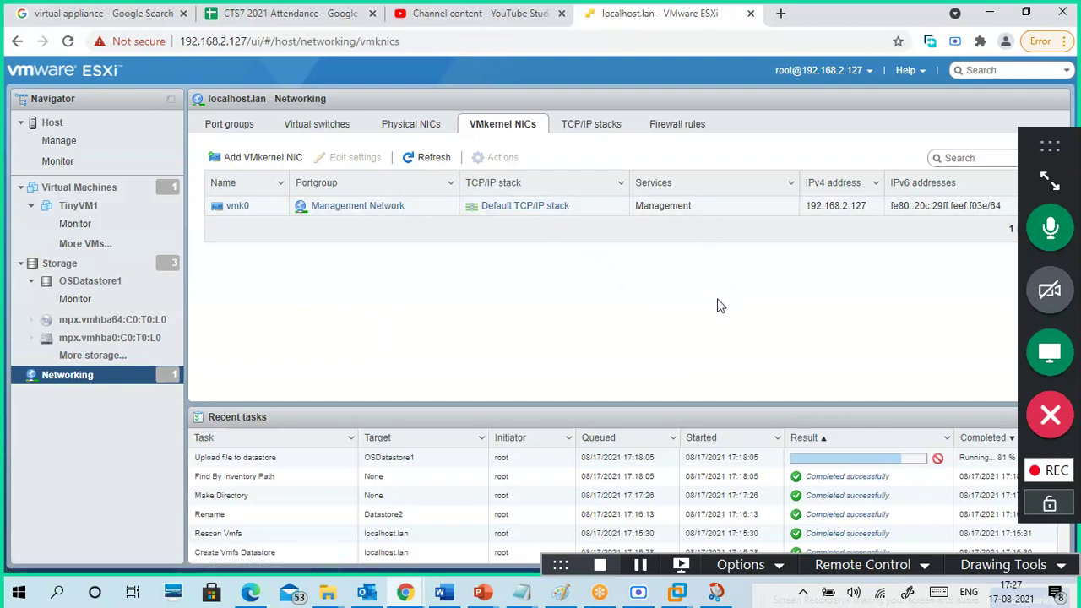
left_click(592, 126)
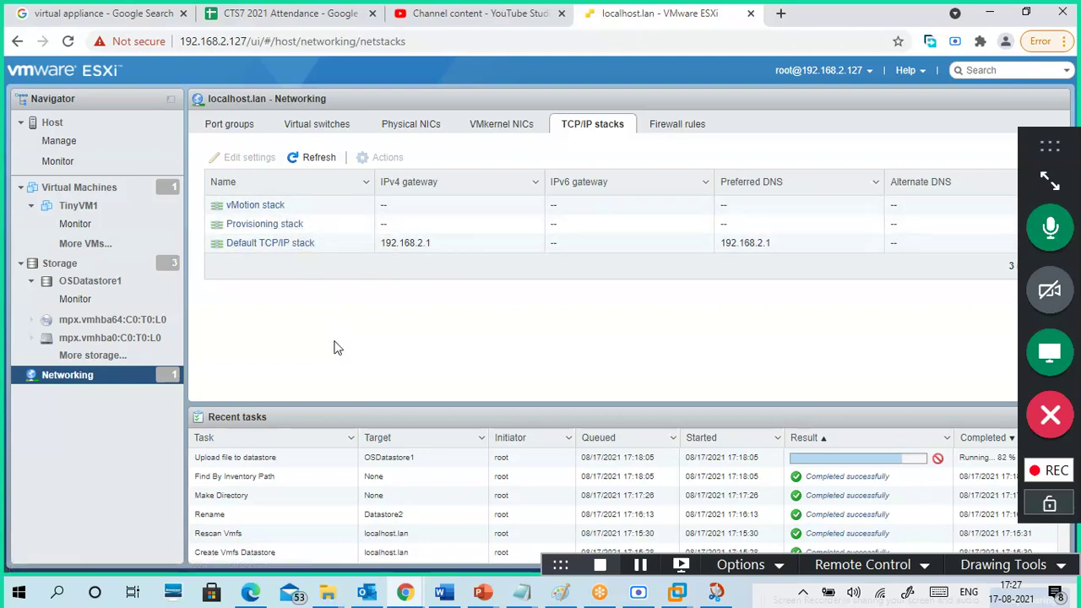
left_click(243, 133)
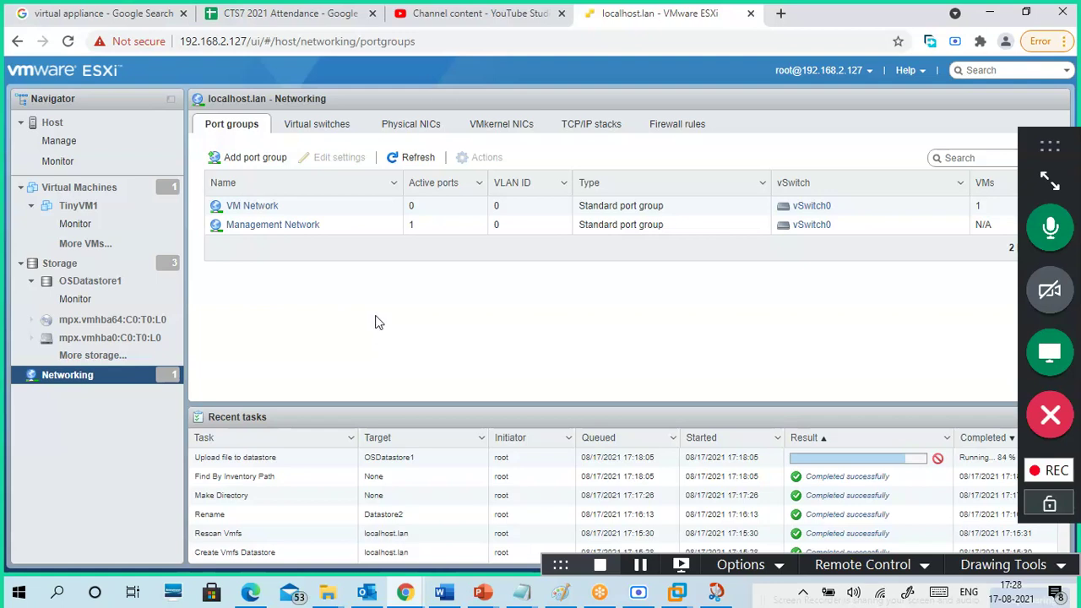
left_click(559, 593)
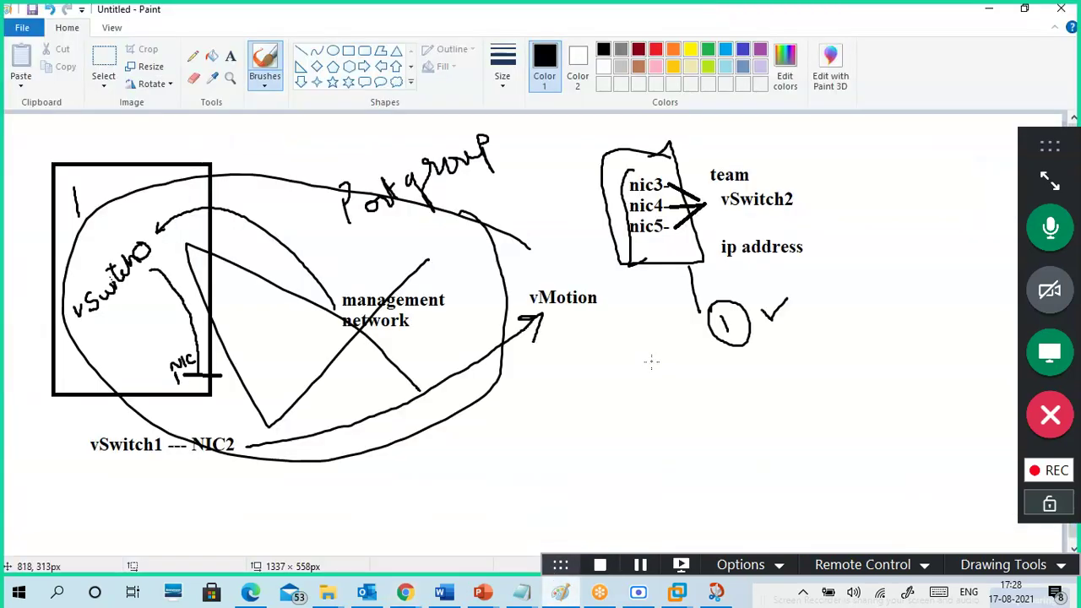
- Draw three short horizontal strokes stacked like a list below the circled 1
left_click_drag(640, 387, 691, 384)
left_click_drag(639, 415, 706, 410)
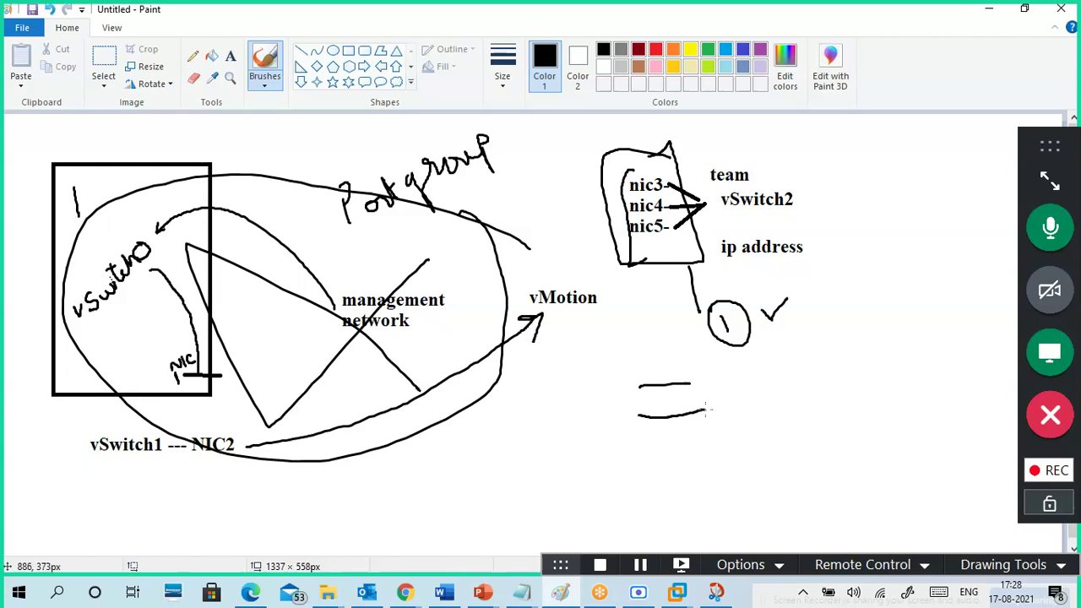
left_click_drag(648, 450, 723, 448)
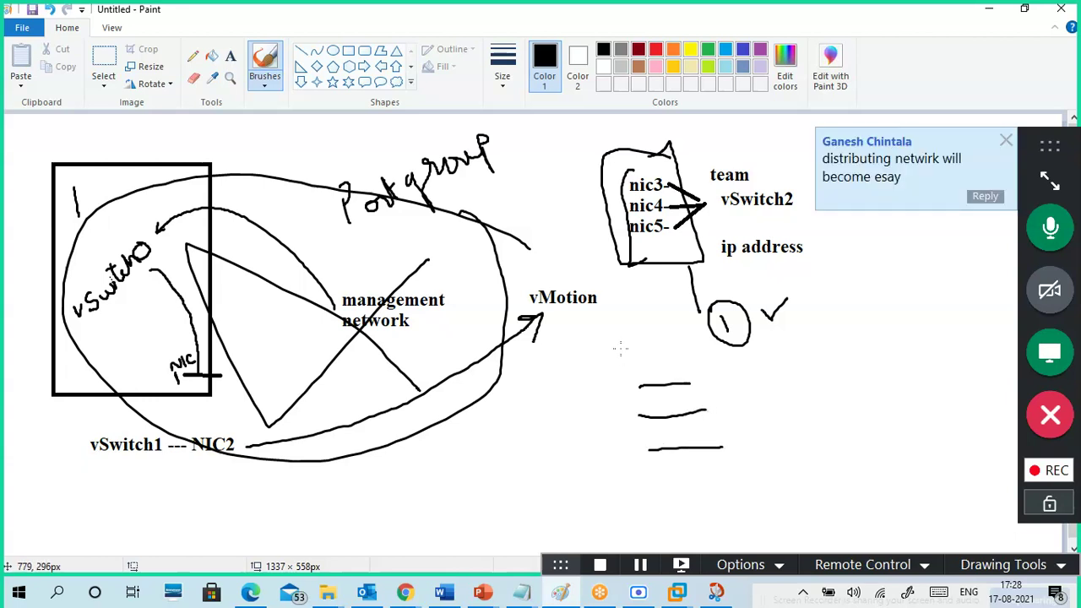
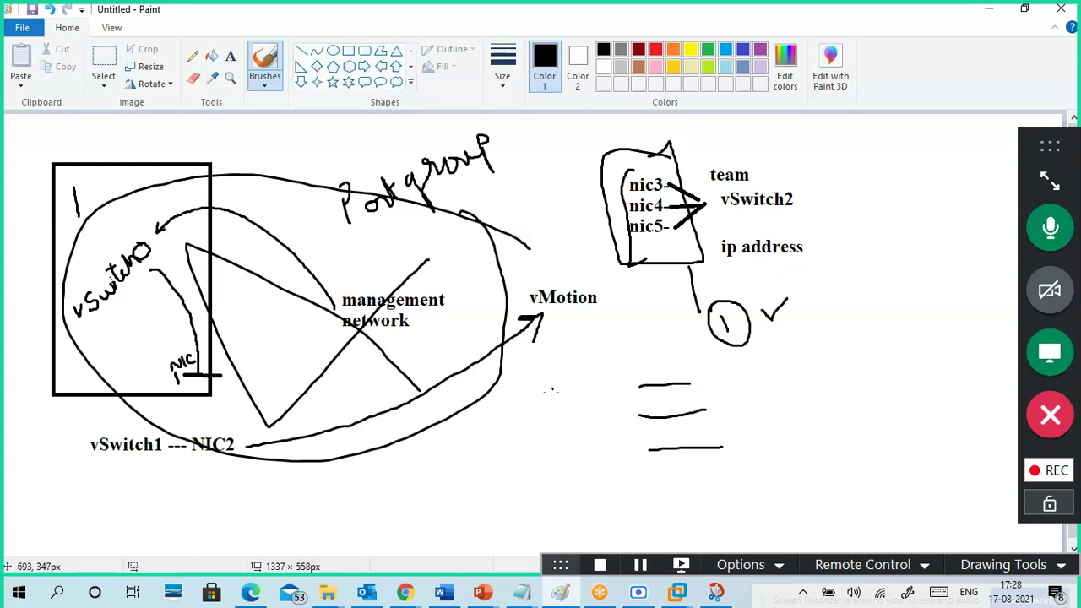
- Sketch a server box cabled to the three short lines and label the lines IP
mouse_move(445, 446)
left_mouse_down()
mouse_move(453, 495)
mouse_move(509, 423)
mouse_move(432, 447)
mouse_move(623, 387)
mouse_move(643, 393)
left_mouse_up()
left_click_drag(499, 451, 645, 408)
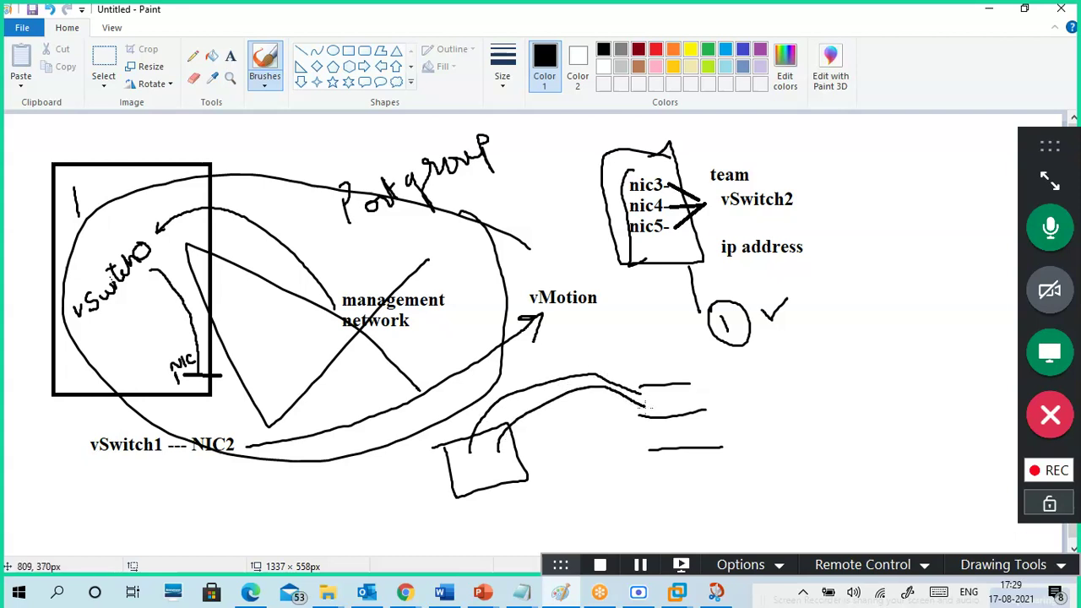
left_click_drag(511, 462, 668, 441)
left_click_drag(660, 336, 668, 482)
mouse_move(649, 385)
left_mouse_down()
mouse_move(640, 390)
mouse_move(650, 384)
left_mouse_up()
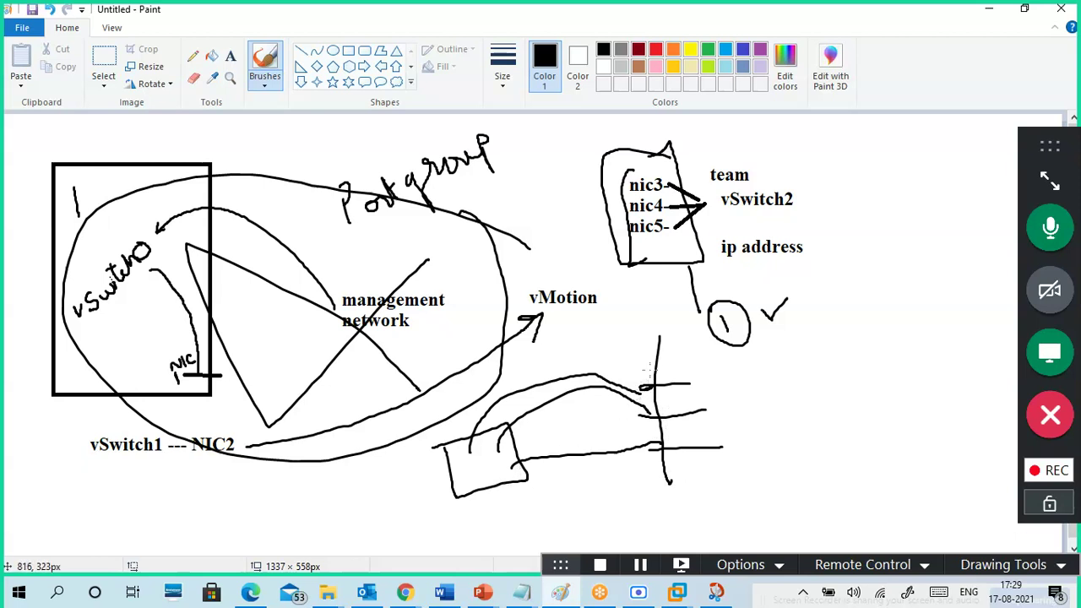
mouse_move(686, 363)
left_mouse_down()
mouse_move(695, 380)
mouse_move(701, 367)
mouse_move(693, 371)
mouse_move(714, 410)
mouse_move(724, 395)
mouse_move(714, 402)
left_mouse_up()
mouse_move(731, 437)
left_mouse_down()
mouse_move(740, 456)
mouse_move(742, 444)
left_mouse_up()
- Draw a small box below vSwitch1 linked to the bottom IP line, labelled 103, undoing stray marks
mouse_move(268, 506)
left_mouse_down()
mouse_move(280, 542)
mouse_move(321, 495)
mouse_move(265, 510)
left_mouse_up()
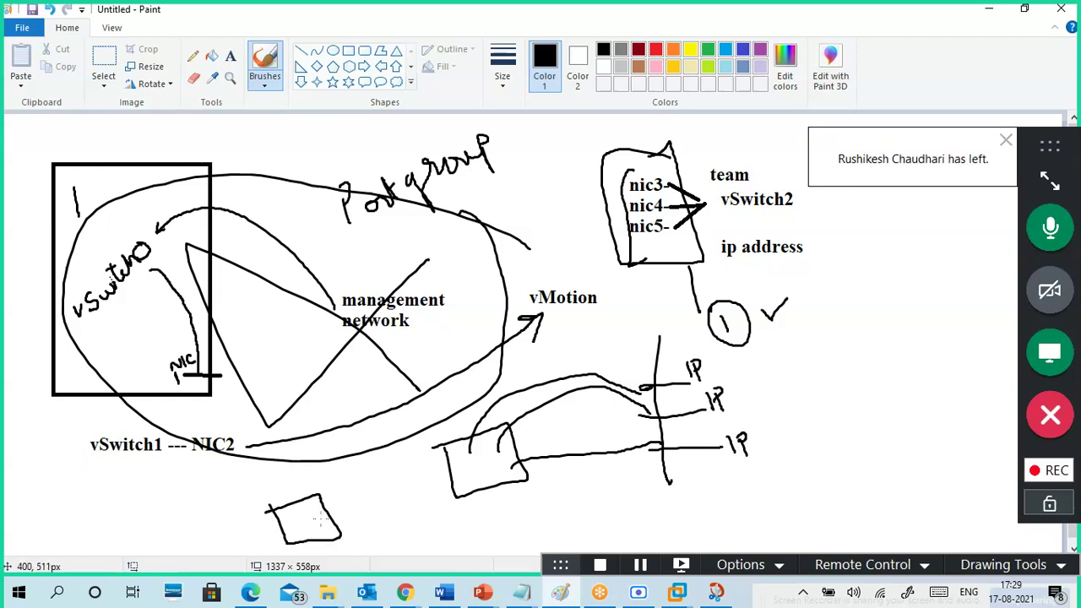
mouse_move(320, 518)
left_mouse_down()
mouse_move(715, 460)
mouse_move(732, 474)
mouse_move(811, 434)
mouse_move(800, 447)
left_mouse_up()
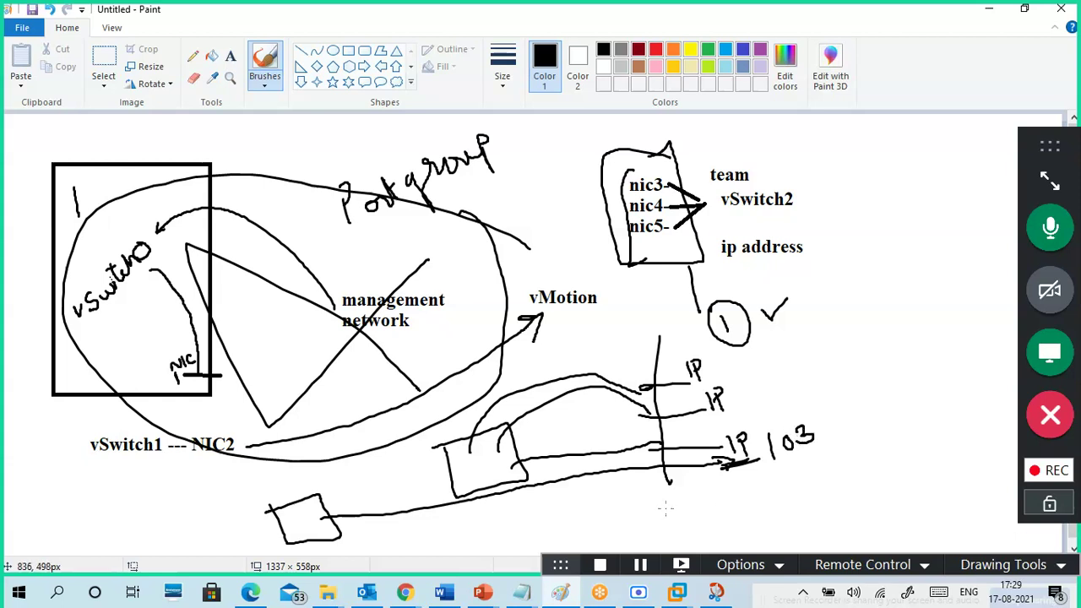
mouse_move(345, 500)
left_mouse_down()
mouse_move(342, 513)
mouse_move(364, 498)
mouse_move(370, 512)
left_mouse_up()
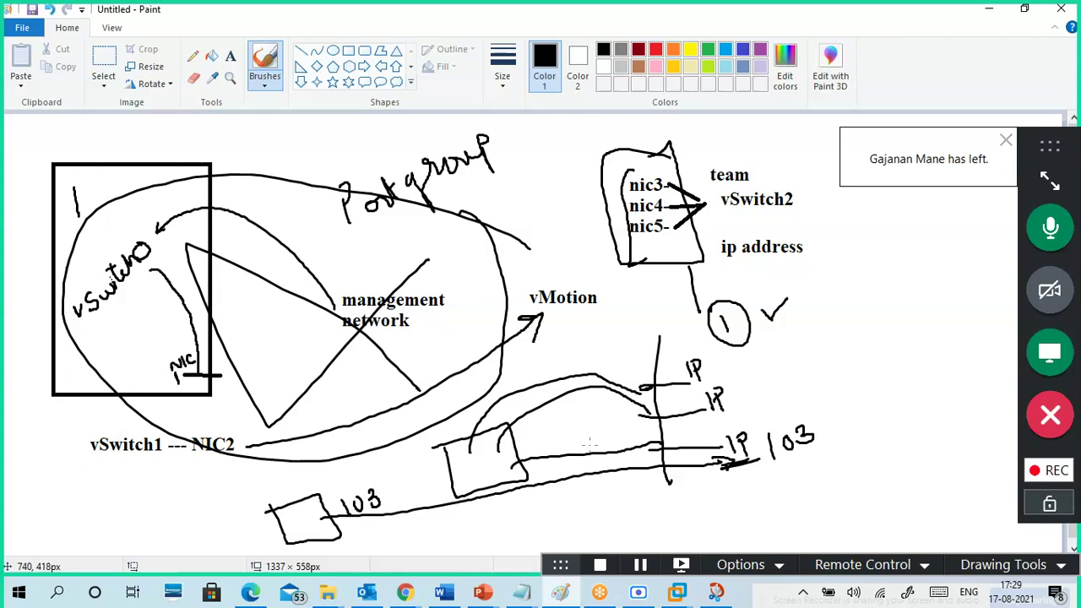
mouse_move(589, 436)
left_mouse_down()
mouse_move(584, 466)
mouse_move(601, 465)
left_mouse_up()
mouse_move(677, 451)
left_mouse_down()
mouse_move(691, 437)
mouse_move(704, 458)
left_mouse_up()
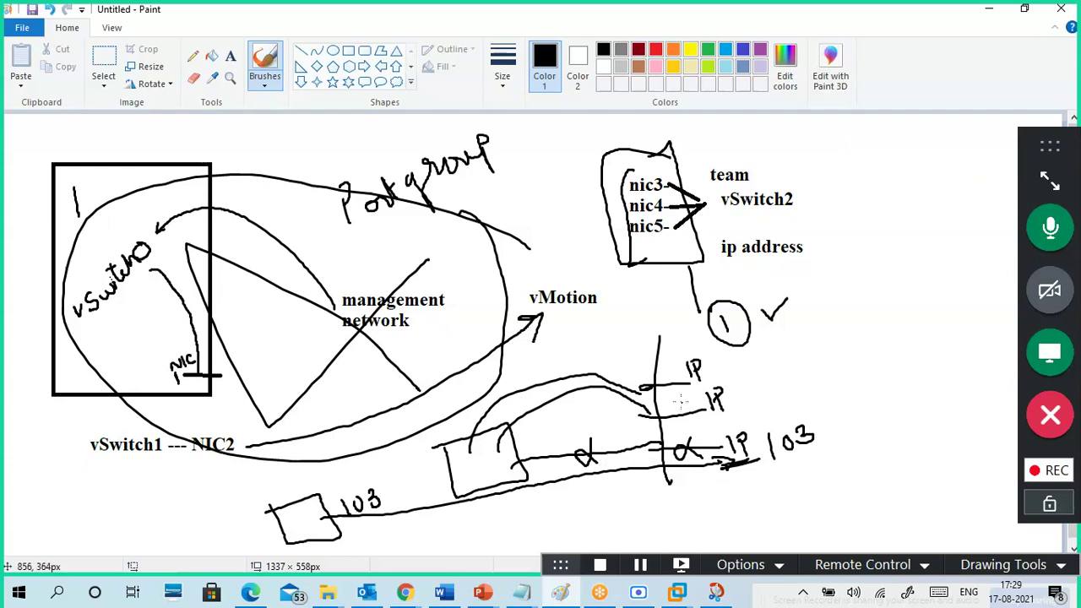
mouse_move(638, 358)
left_mouse_down()
mouse_move(679, 351)
mouse_move(714, 439)
mouse_move(655, 480)
mouse_move(627, 364)
left_mouse_up()
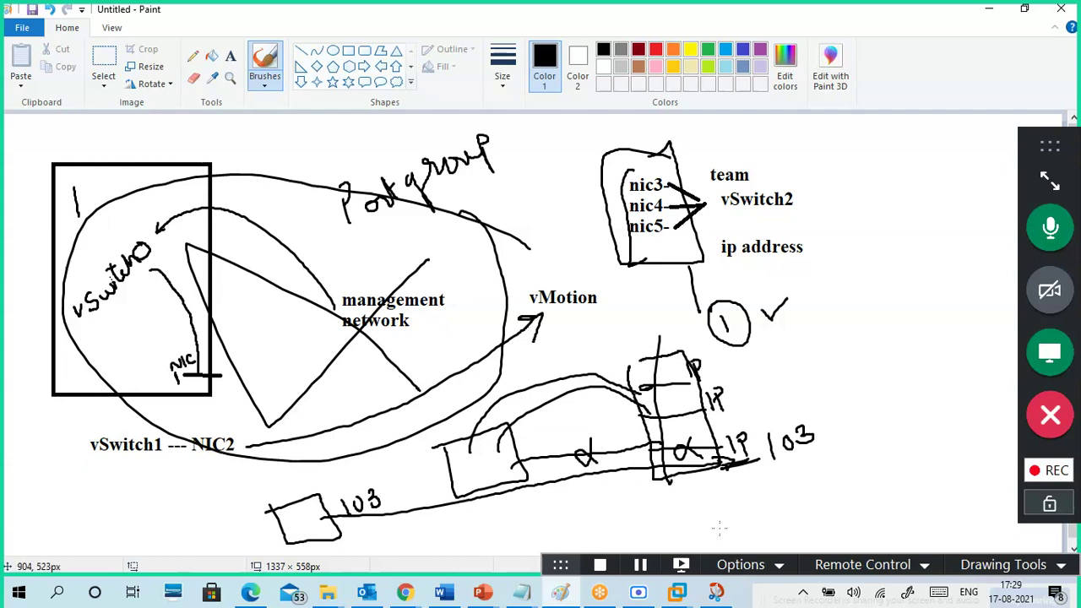
key("ctrl+z")
key("ctrl+z")
key("ctrl+z")
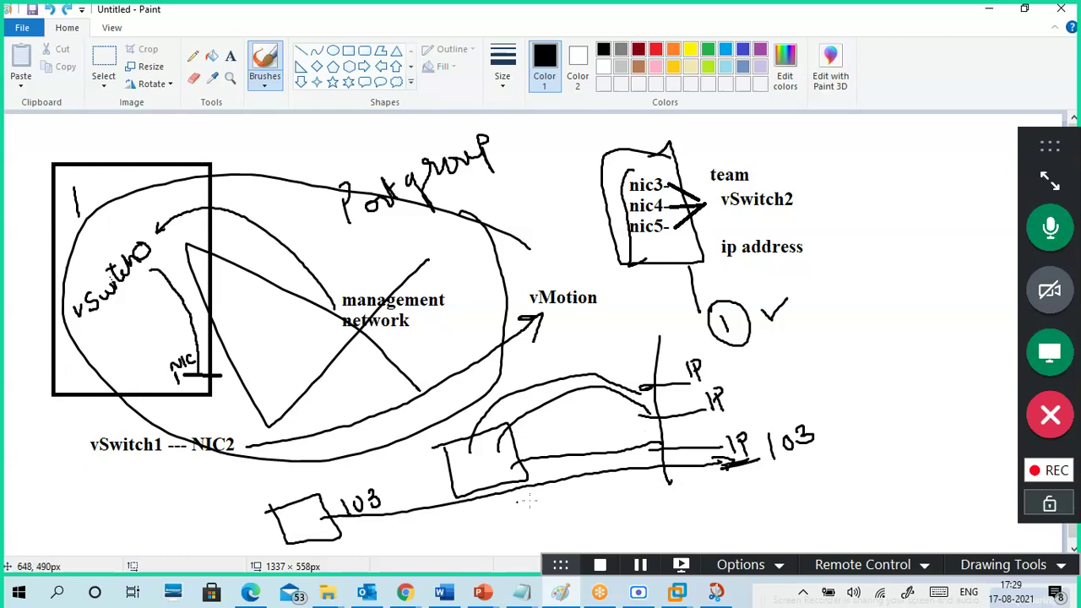
- Underline both 103 labels, thicken the line to IP 103 and mark an X on the cables
mouse_move(762, 479)
left_mouse_down()
mouse_move(836, 438)
mouse_move(830, 449)
left_mouse_up()
left_click_drag(658, 451, 723, 447)
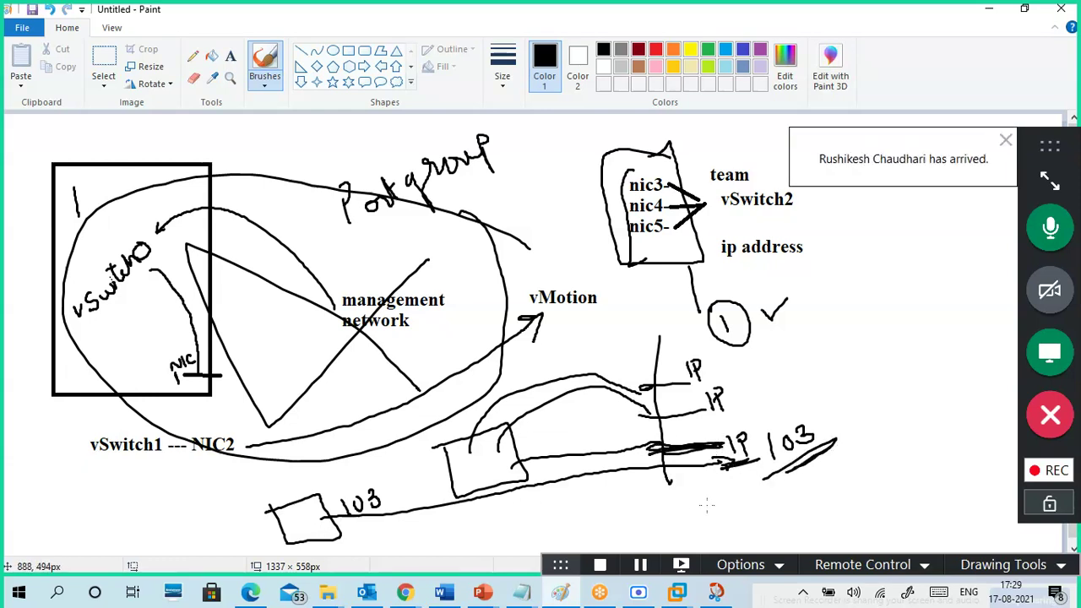
mouse_move(659, 432)
left_mouse_down()
mouse_move(650, 449)
mouse_move(663, 465)
left_mouse_up()
left_click_drag(572, 445, 572, 467)
left_click_drag(357, 526, 419, 510)
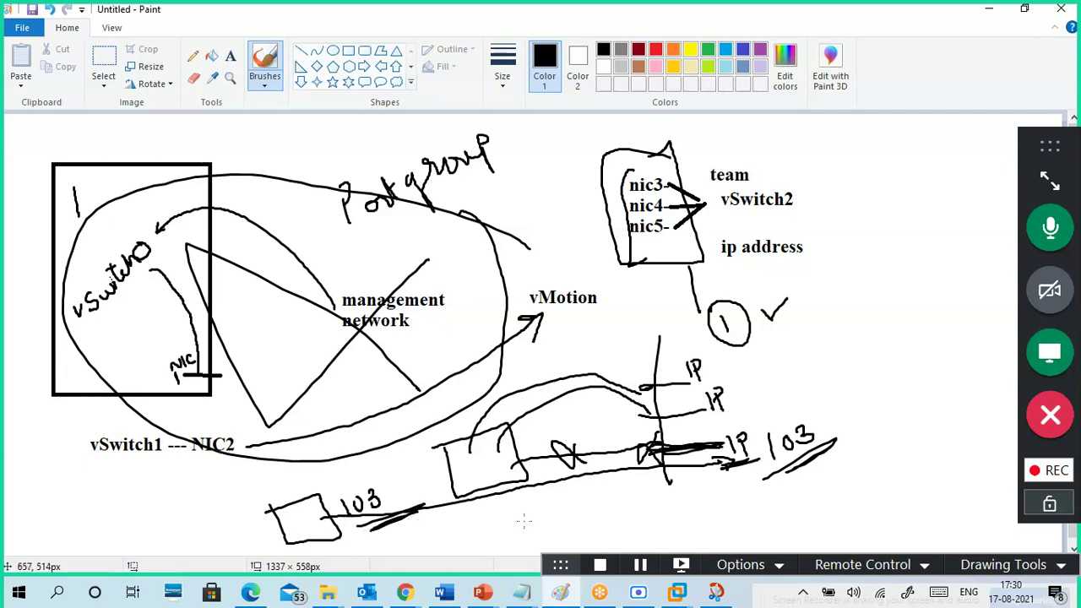
- Undo the recent underlines, X marks and 103 labels
key("ctrl+z")
key("ctrl+z")
key("ctrl+z")
key("ctrl+z")
key("ctrl+z")
key("ctrl+z")
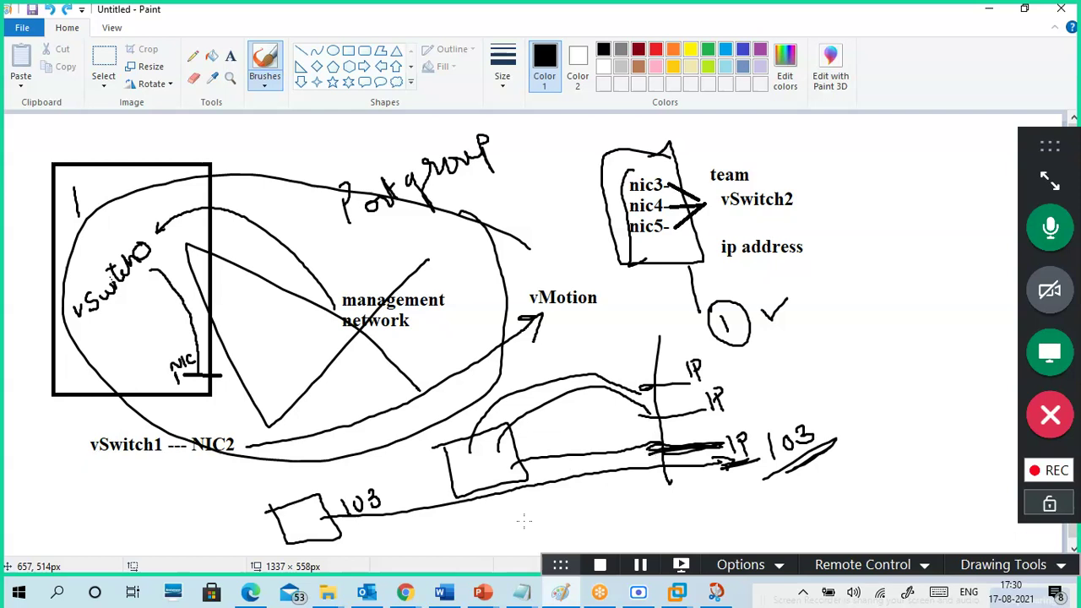
key("ctrl+z")
key("ctrl+z")
key("ctrl+z")
key("ctrl+z")
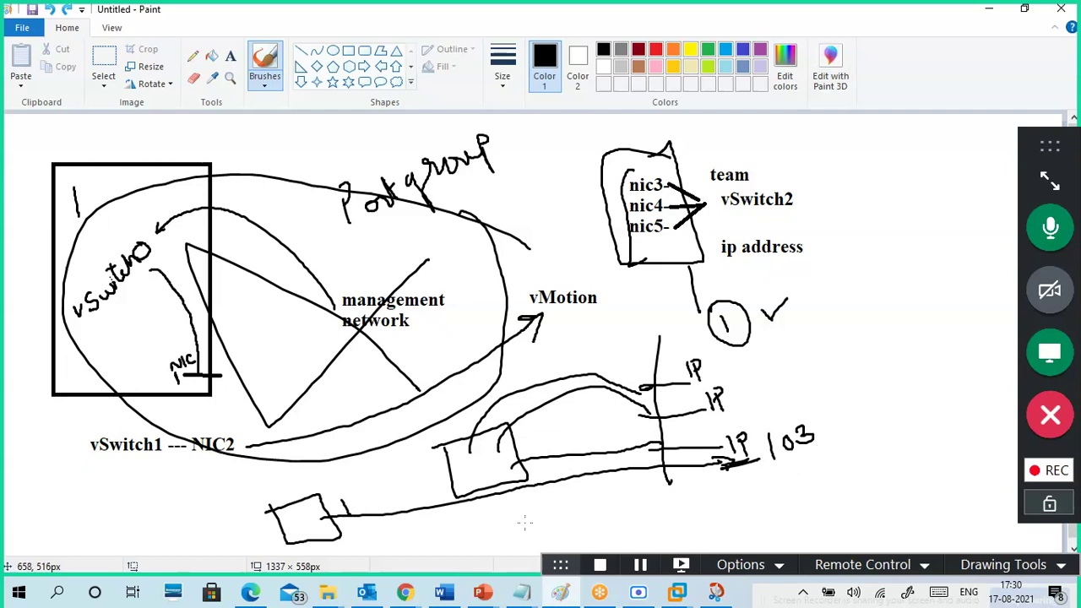
key("ctrl+z")
key("ctrl+z")
key("ctrl+z")
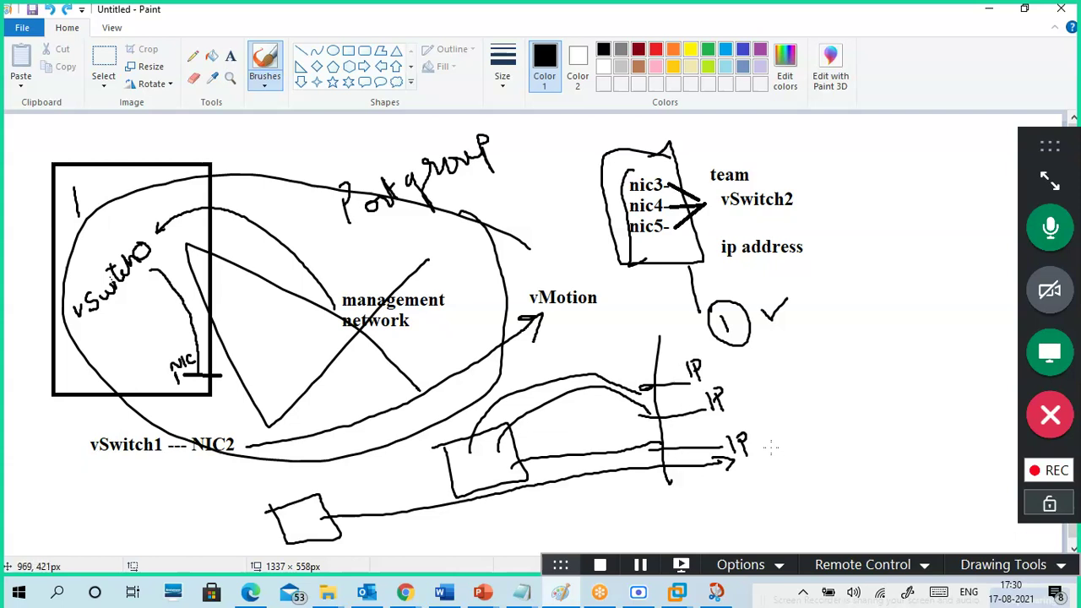
- Label the IP lines with 100, 1G and 101
mouse_move(767, 438)
left_mouse_down()
mouse_move(769, 451)
mouse_move(792, 433)
left_mouse_up()
left_click_drag(740, 387, 741, 406)
mouse_move(754, 382)
left_mouse_down()
mouse_move(747, 397)
mouse_move(766, 397)
left_mouse_up()
mouse_move(719, 358)
left_mouse_down()
mouse_move(721, 370)
mouse_move(741, 363)
left_mouse_up()
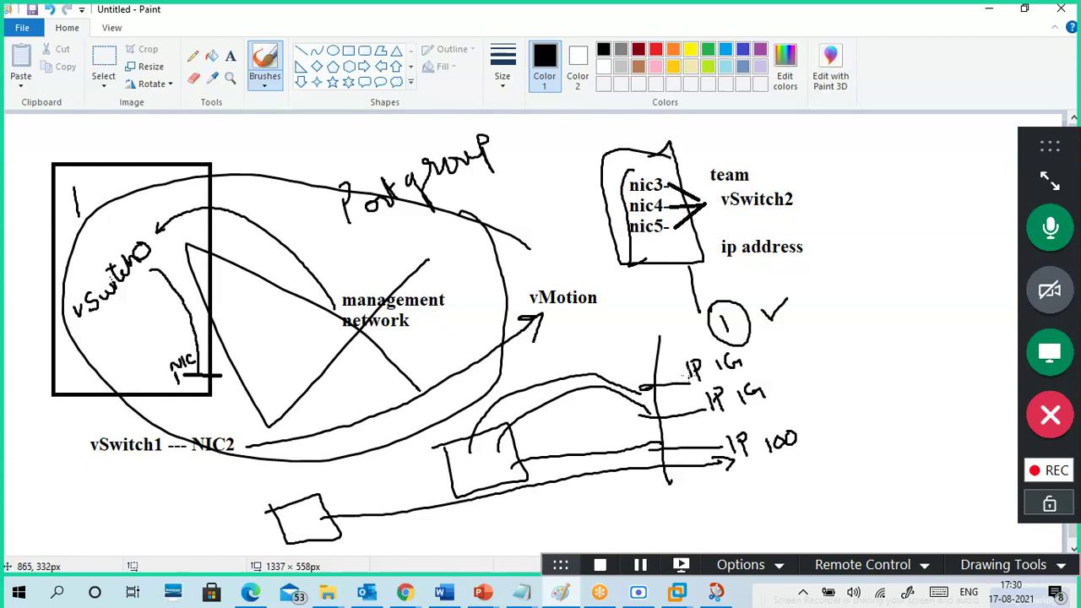
mouse_move(684, 339)
left_mouse_down()
mouse_move(684, 356)
mouse_move(692, 344)
mouse_move(746, 367)
left_mouse_up()
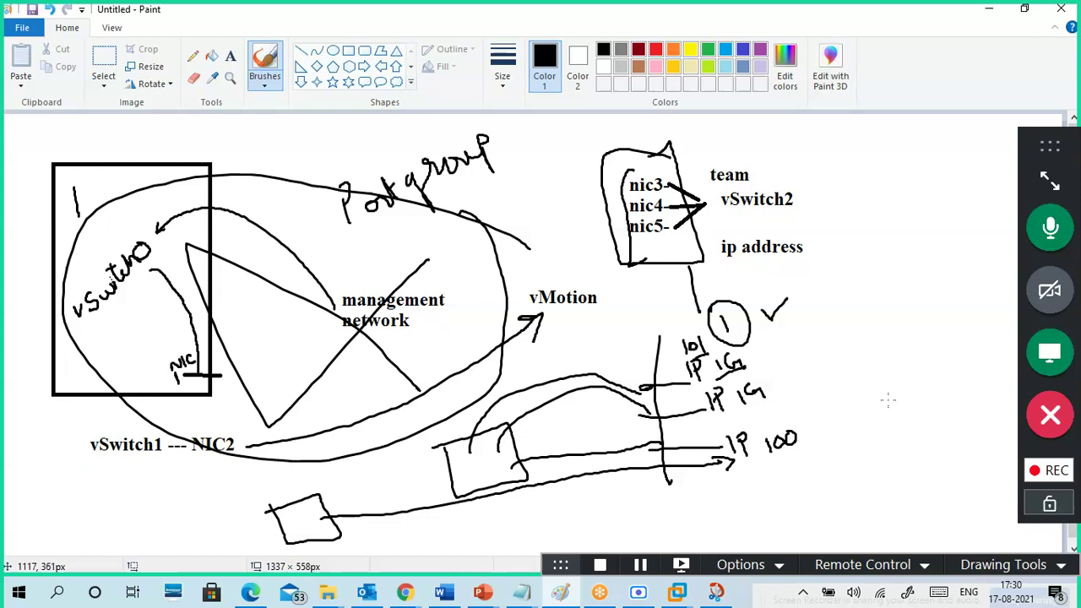
- Undo the 101 label and the network, loop, triangle and team sketches
key("ctrl+z")
key("ctrl+z")
key("ctrl+z")
key("ctrl+z")
key("ctrl+z")
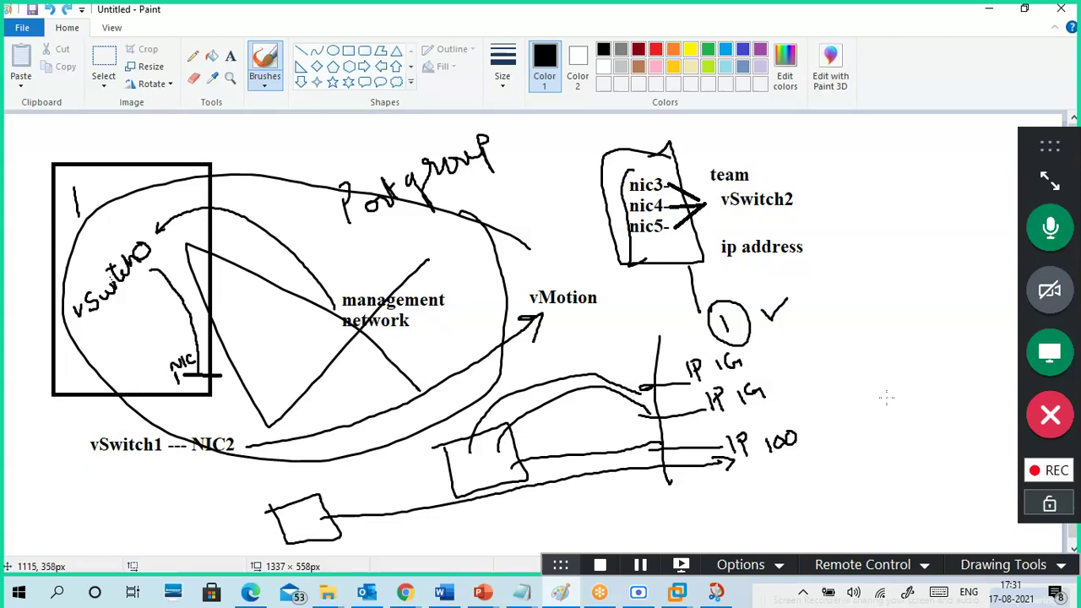
key("ctrl+z")
key("ctrl+z")
key("ctrl+z")
key("ctrl+z")
key("ctrl+z")
key("ctrl+z")
key("ctrl+z")
key("ctrl+z")
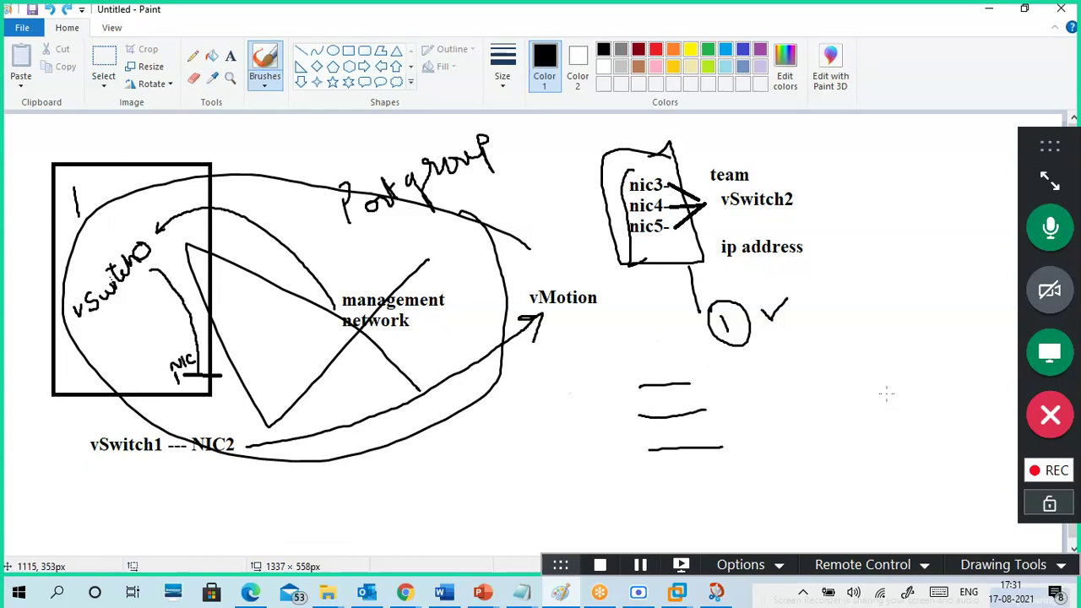
key("ctrl+z")
key("ctrl+z")
key("ctrl+z")
key("ctrl+z")
key("ctrl+z")
key("ctrl+z")
key("ctrl+z")
key("ctrl+z")
key("ctrl+z")
key("ctrl+z")
key("ctrl+z")
key("ctrl+z")
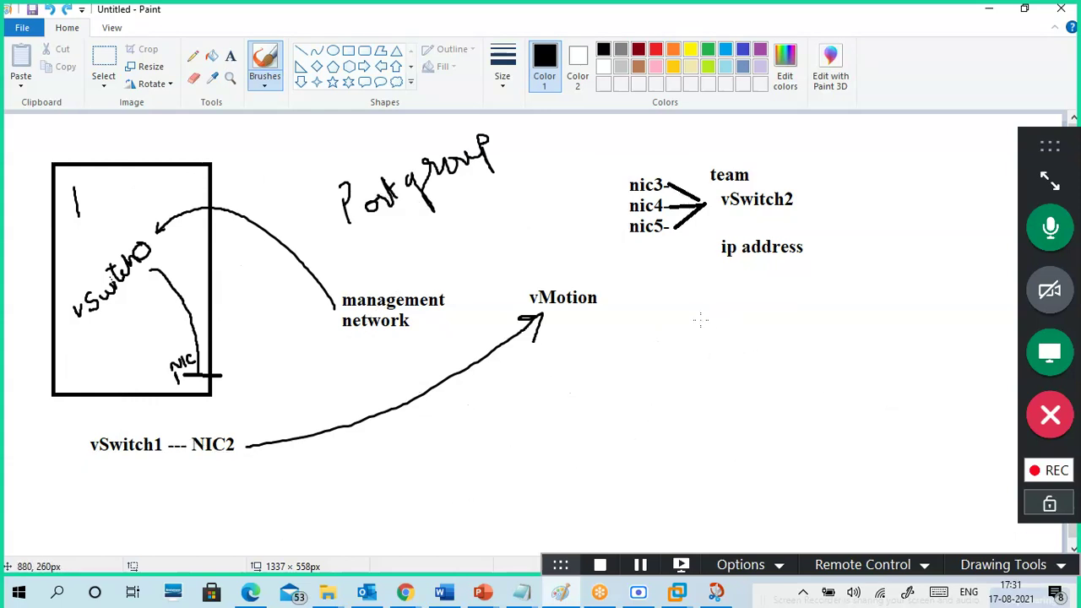
- Sketch a tilted server box with four stacked lines and an arrow labelled Team1 > IP
left_click_drag(701, 346, 744, 326)
left_click_drag(712, 365, 749, 346)
left_click_drag(718, 387, 766, 374)
left_click_drag(726, 414, 772, 400)
mouse_move(701, 317)
left_mouse_down()
mouse_move(699, 391)
mouse_move(757, 437)
mouse_move(765, 344)
mouse_move(707, 304)
mouse_move(689, 310)
mouse_move(772, 290)
mouse_move(772, 301)
left_mouse_up()
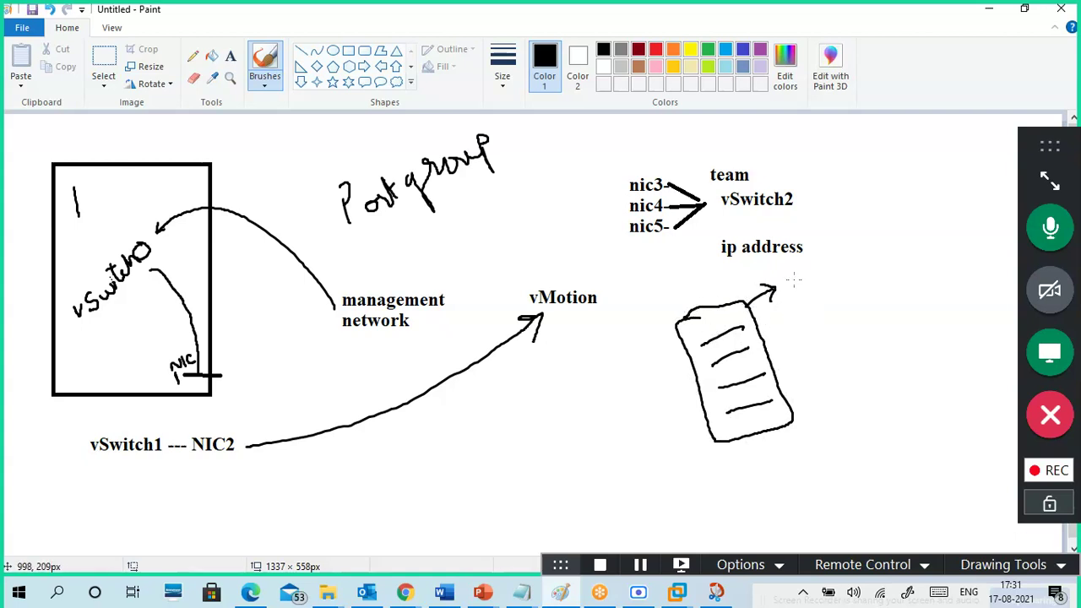
mouse_move(785, 277)
left_mouse_down()
mouse_move(785, 294)
mouse_move(794, 271)
mouse_move(809, 291)
mouse_move(815, 270)
mouse_move(871, 244)
mouse_move(868, 255)
mouse_move(890, 224)
left_mouse_up()
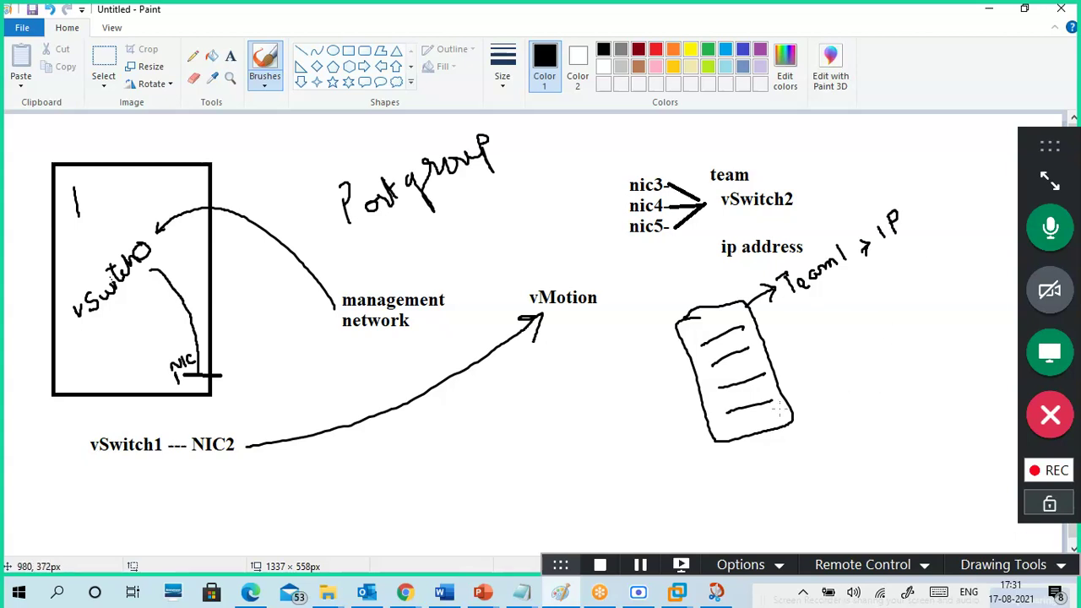
- Draw a rectangle below vMotion with three cables into the server, plus a linked second box
left_click_drag(525, 422, 547, 474)
mouse_move(525, 421)
left_mouse_down()
mouse_move(653, 415)
mouse_move(553, 464)
left_mouse_up()
mouse_move(589, 408)
left_mouse_down()
mouse_move(624, 368)
mouse_move(698, 352)
left_mouse_up()
mouse_move(617, 404)
left_mouse_down()
mouse_move(719, 363)
mouse_move(689, 399)
mouse_move(723, 388)
left_mouse_up()
left_click_drag(629, 432, 740, 408)
mouse_move(363, 480)
left_mouse_down()
mouse_move(386, 528)
mouse_move(419, 461)
mouse_move(363, 478)
mouse_move(420, 488)
mouse_move(563, 444)
left_mouse_up()
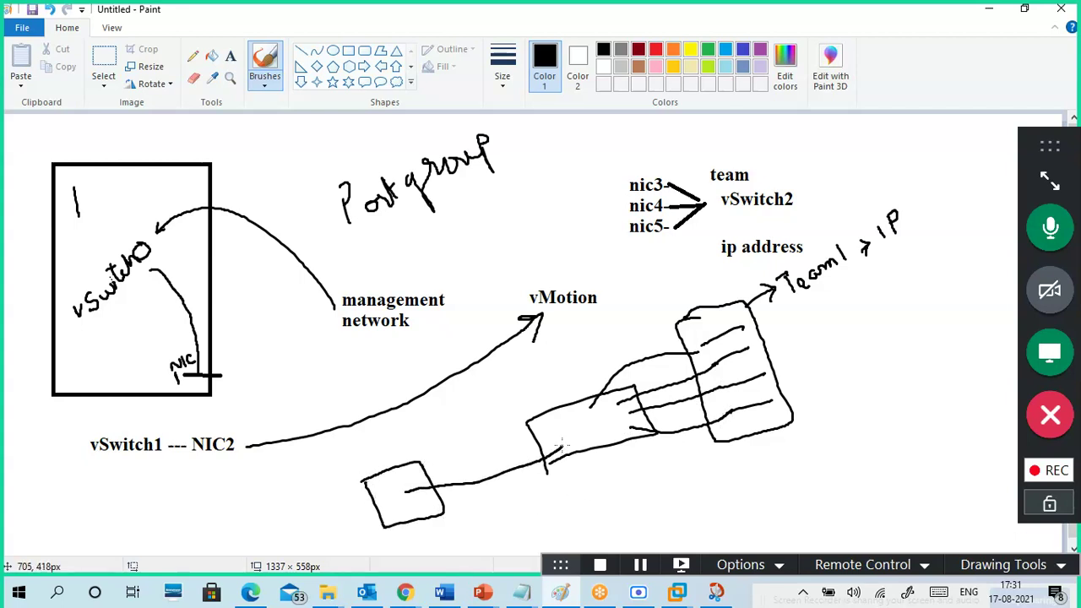
- Underline the IP label and number the first two server rows 1 and 2
left_click_drag(894, 255, 908, 247)
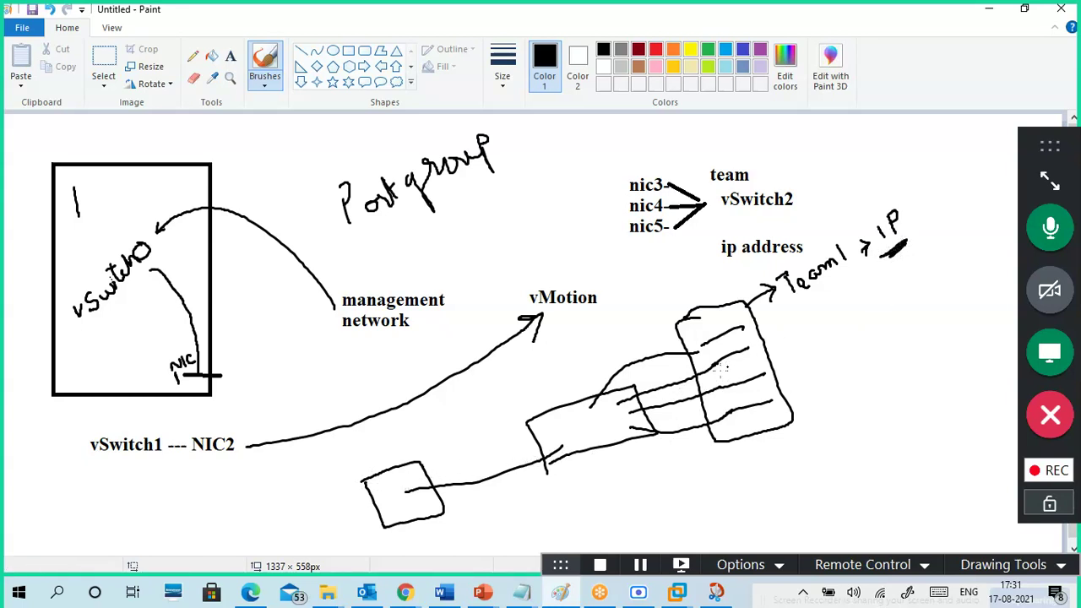
left_click_drag(697, 354, 708, 344)
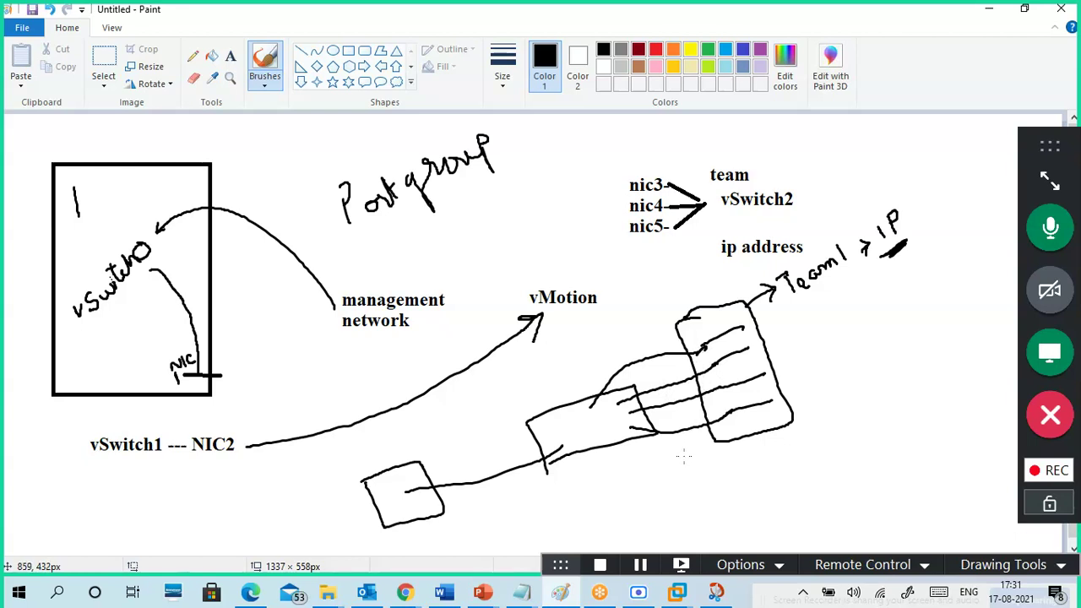
mouse_move(734, 312)
left_mouse_down()
mouse_move(752, 342)
mouse_move(750, 375)
mouse_move(770, 398)
left_mouse_up()
- Mark the cable bundle and undo an extra outline right of the server box
mouse_move(677, 415)
left_mouse_down()
mouse_move(686, 440)
mouse_move(672, 439)
mouse_move(683, 429)
left_mouse_up()
mouse_move(769, 315)
left_mouse_down()
mouse_move(795, 346)
mouse_move(779, 371)
left_mouse_up()
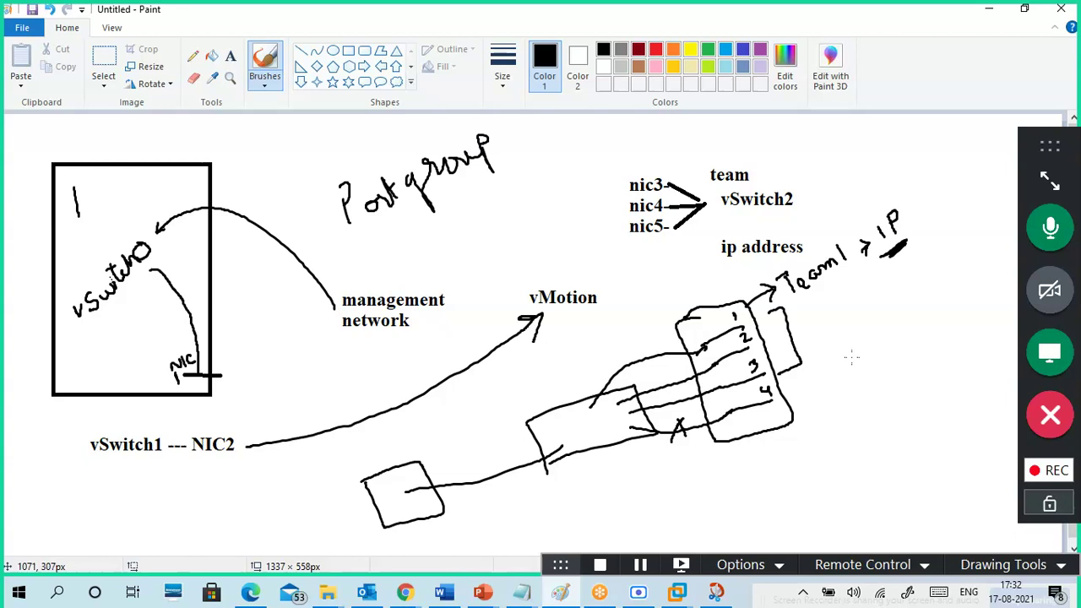
key("ctrl+z")
key("ctrl+z")
key("ctrl+z")
- Label each row 1G with an arrow to an underlined 4G total, then minimize Paint
mouse_move(767, 315)
left_mouse_down()
mouse_move(770, 344)
mouse_move(785, 321)
mouse_move(777, 341)
mouse_move(794, 354)
mouse_move(784, 373)
left_mouse_up()
left_click_drag(797, 359, 794, 386)
mouse_move(809, 380)
left_mouse_down()
mouse_move(799, 387)
mouse_move(811, 390)
left_mouse_up()
mouse_move(824, 338)
left_mouse_down()
mouse_move(861, 317)
mouse_move(863, 334)
left_mouse_up()
mouse_move(882, 295)
left_mouse_down()
mouse_move(872, 301)
mouse_move(888, 311)
left_mouse_up()
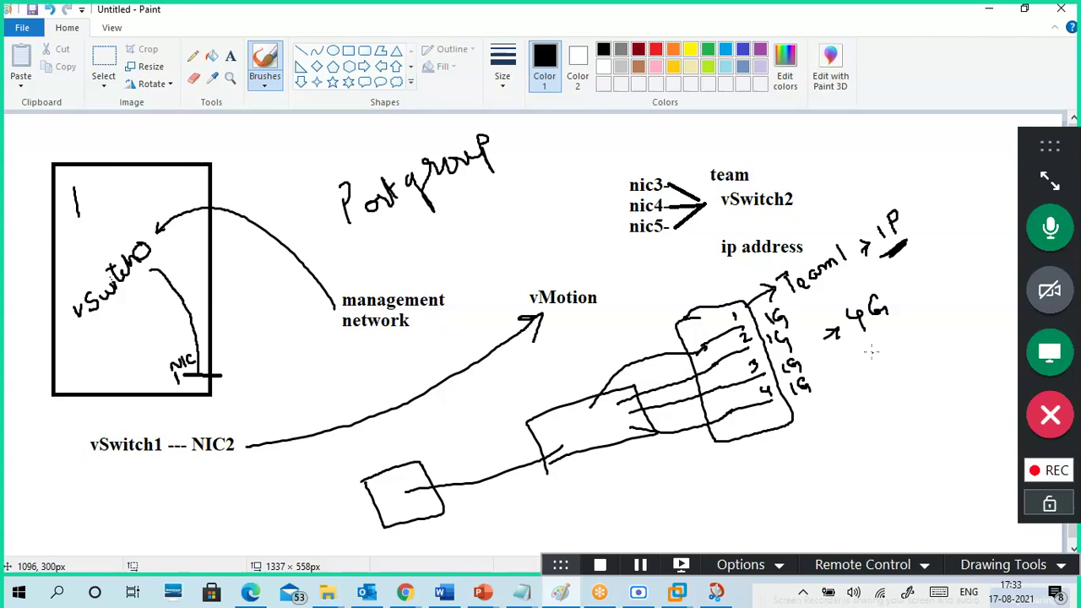
left_click_drag(860, 343, 899, 322)
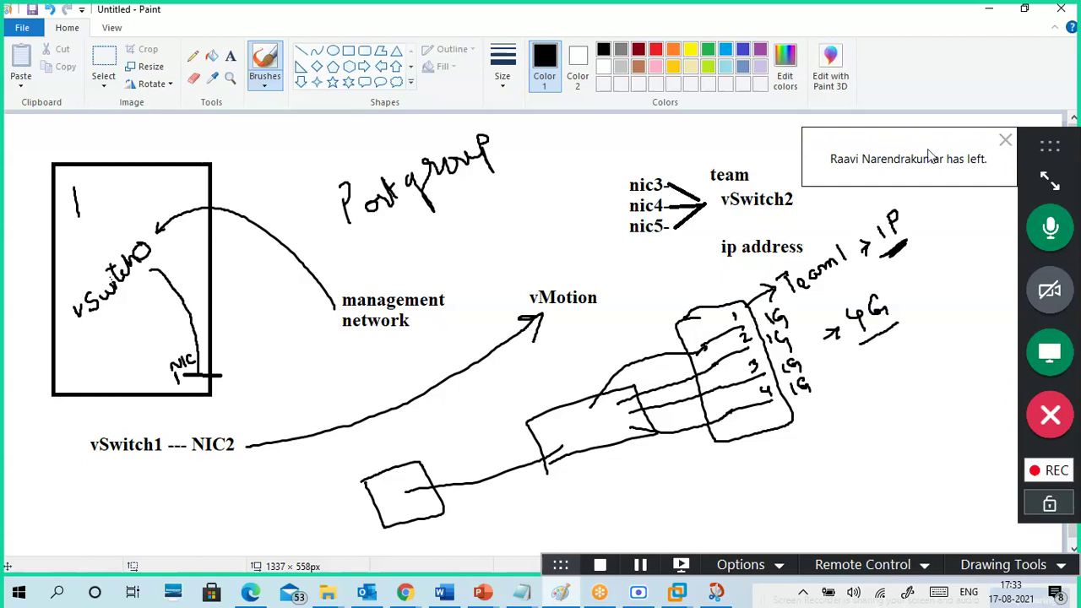
left_click(986, 14)
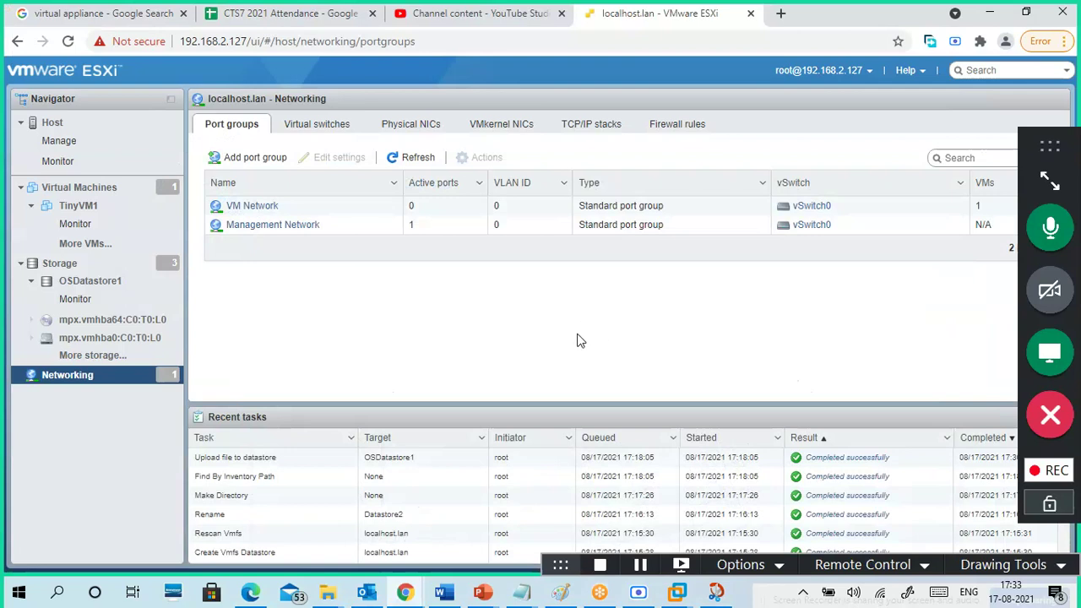
- Check Physical NICs and Port groups, cancel a new port group, then list the virtual switches
left_click(409, 127)
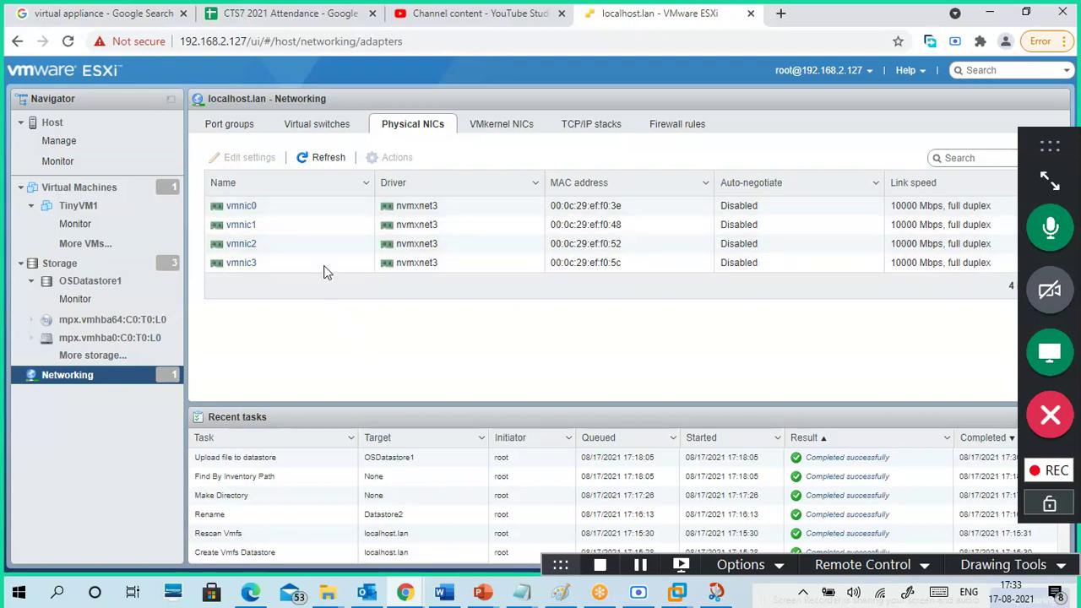
left_click(240, 129)
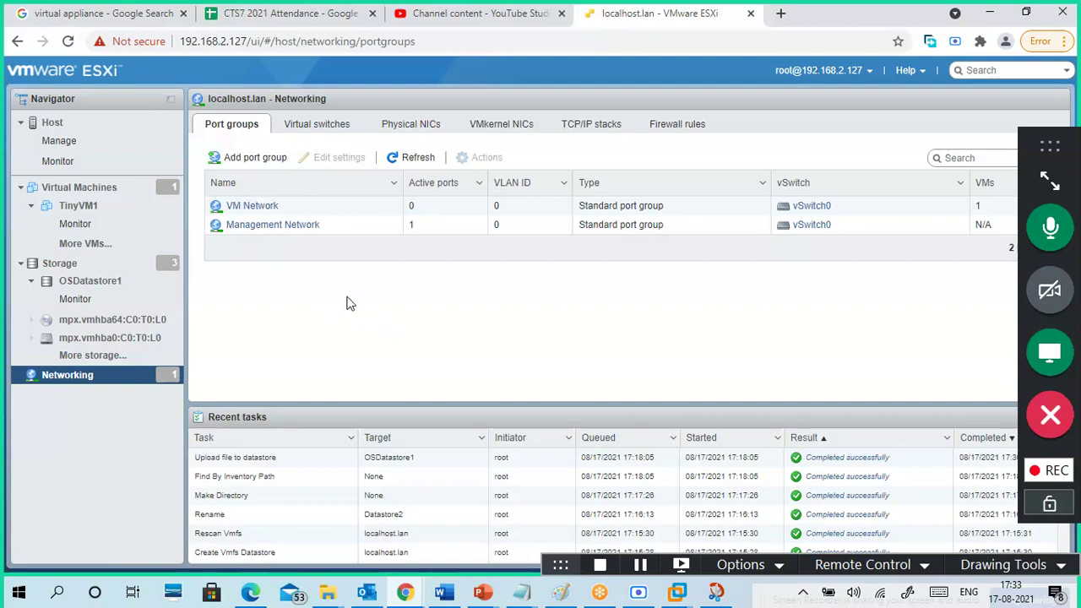
left_click(270, 160)
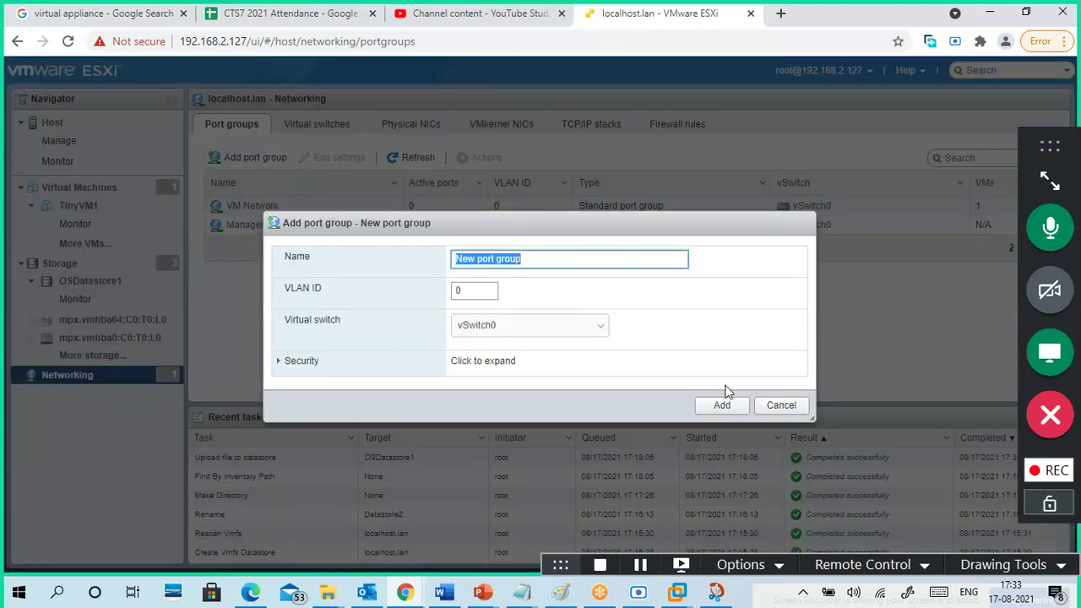
left_click(781, 405)
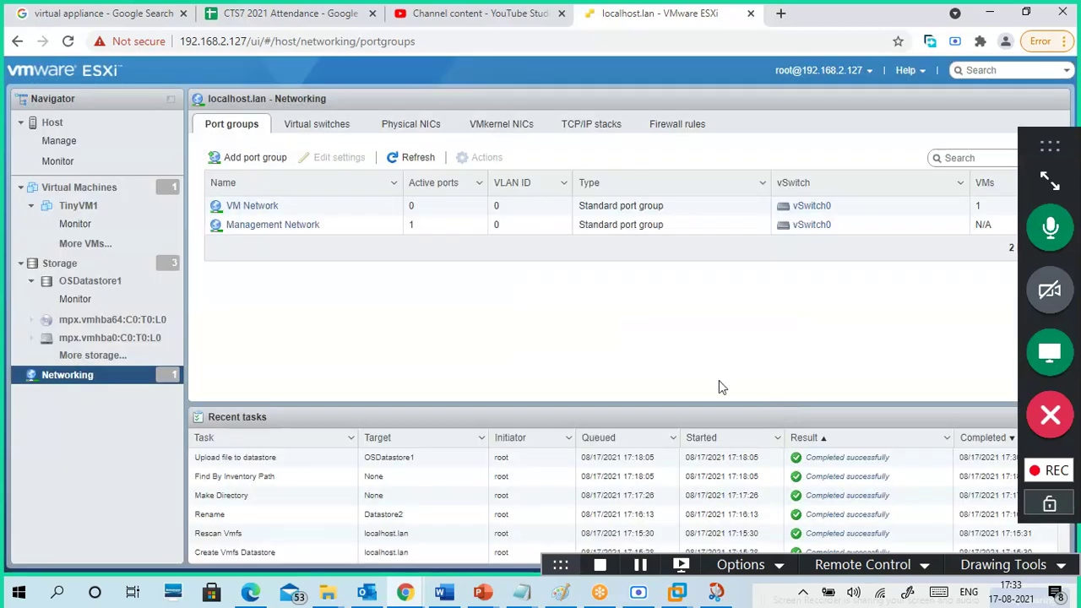
left_click(344, 126)
- Preview a new standard switch's vmnic1 uplink choice, cancel it, and bring up the 17-08.txt notes
left_click(295, 160)
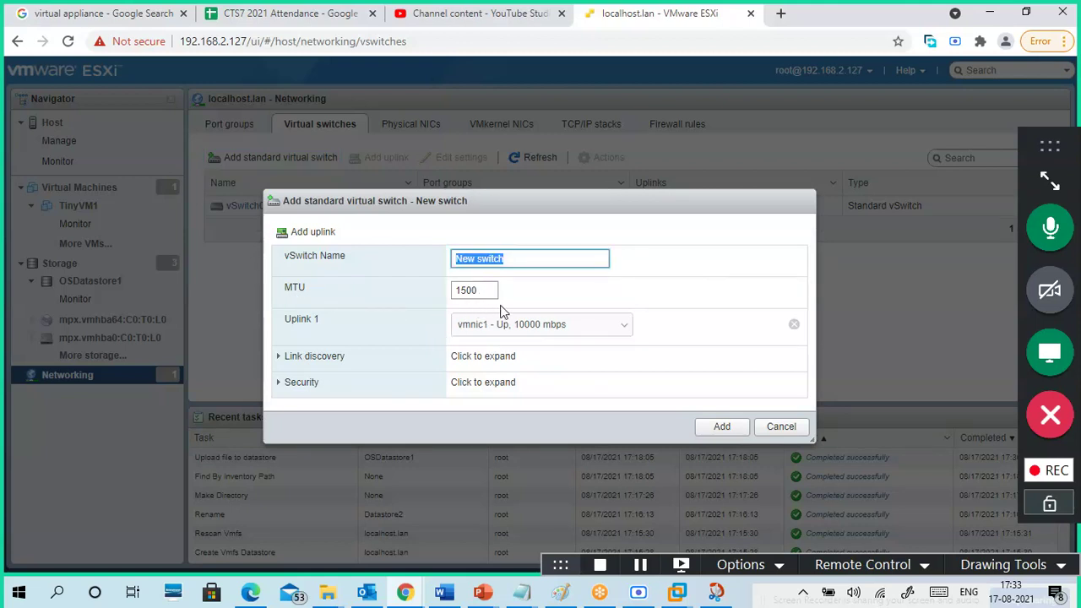
left_click(537, 331)
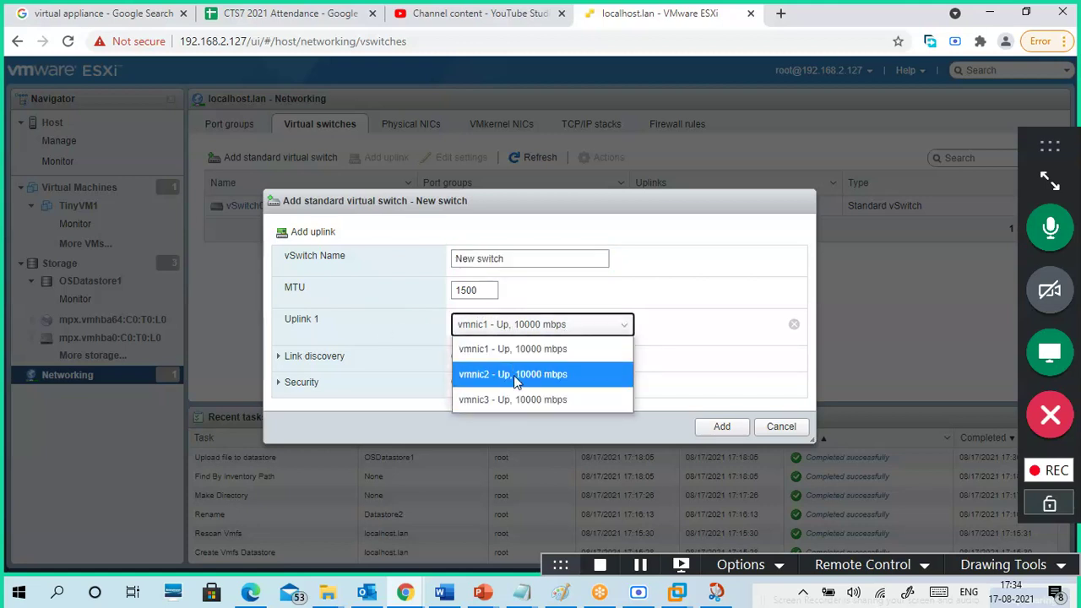
left_click(413, 340)
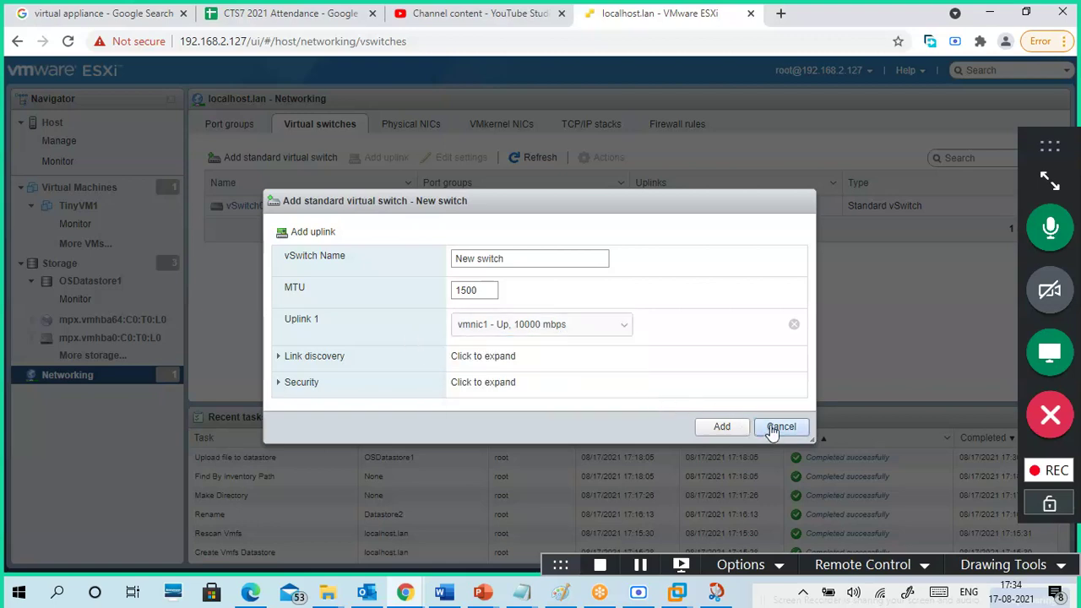
left_click(781, 426)
mouse_move(560, 591)
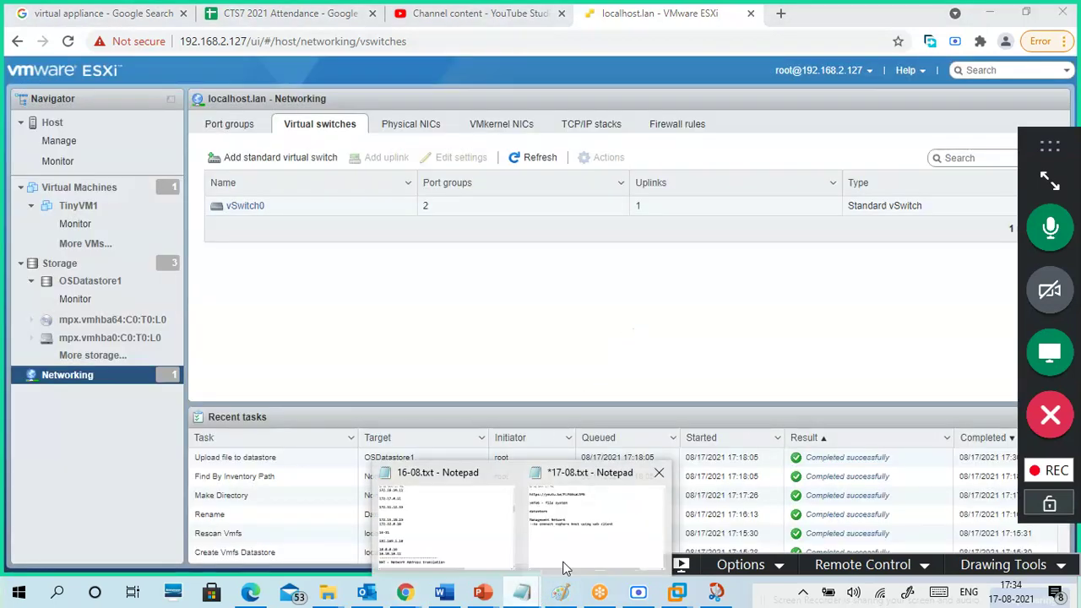
left_click(578, 520)
- Add 'uplink -- physical nic' and a 'vSwitch' line to the notes, then minimize Notepad
left_click(440, 390)
type("uplink -- physical nic")
key("Return")
key("Return")
scroll(445, 386, "down", 1)
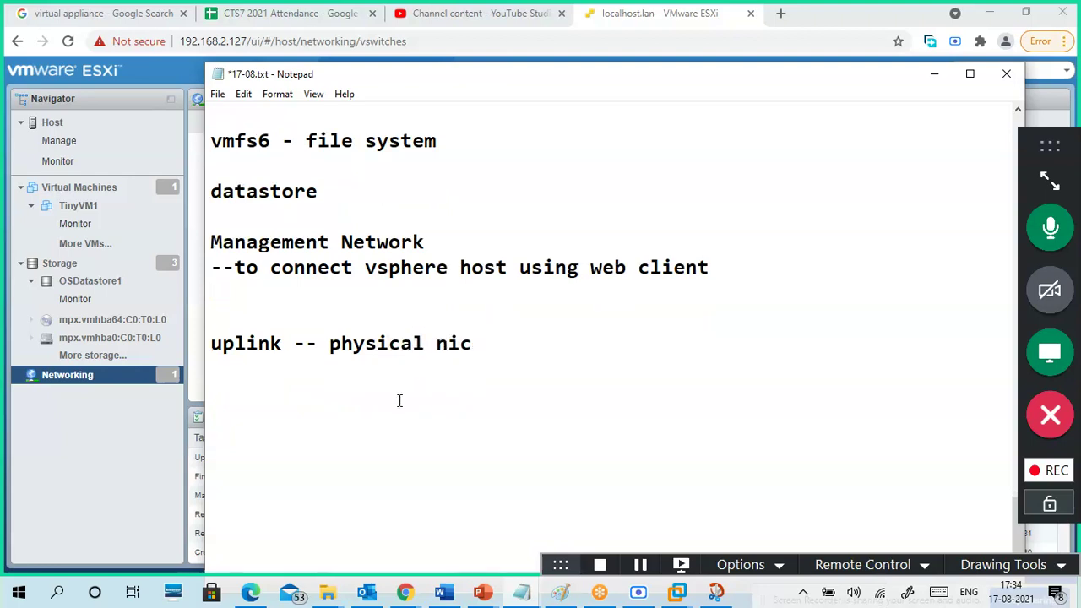
left_click(343, 387)
left_click(248, 373)
type("vSwitch -")
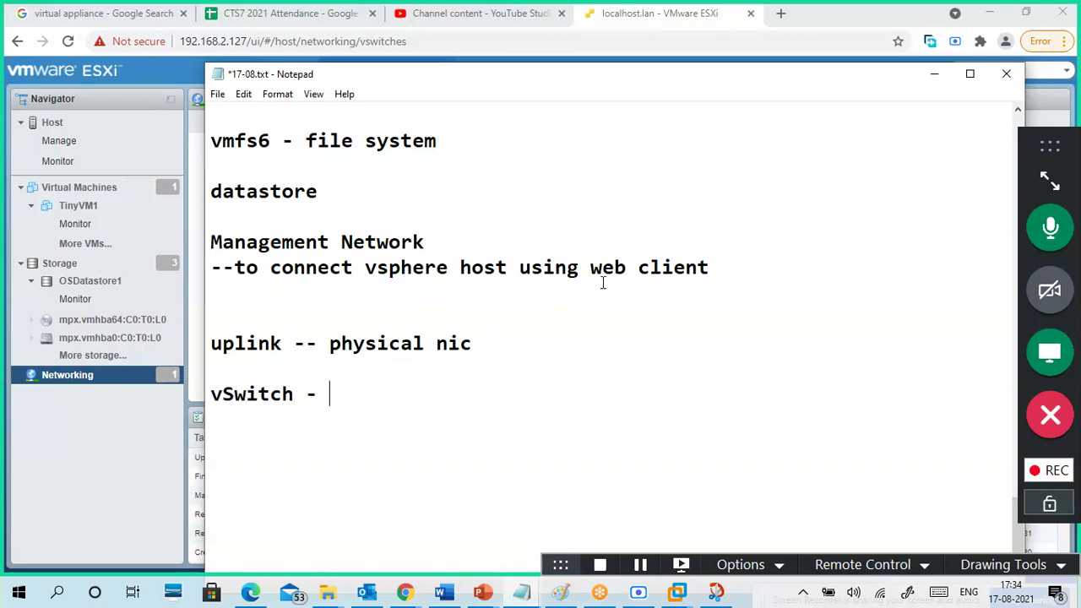
left_click(934, 74)
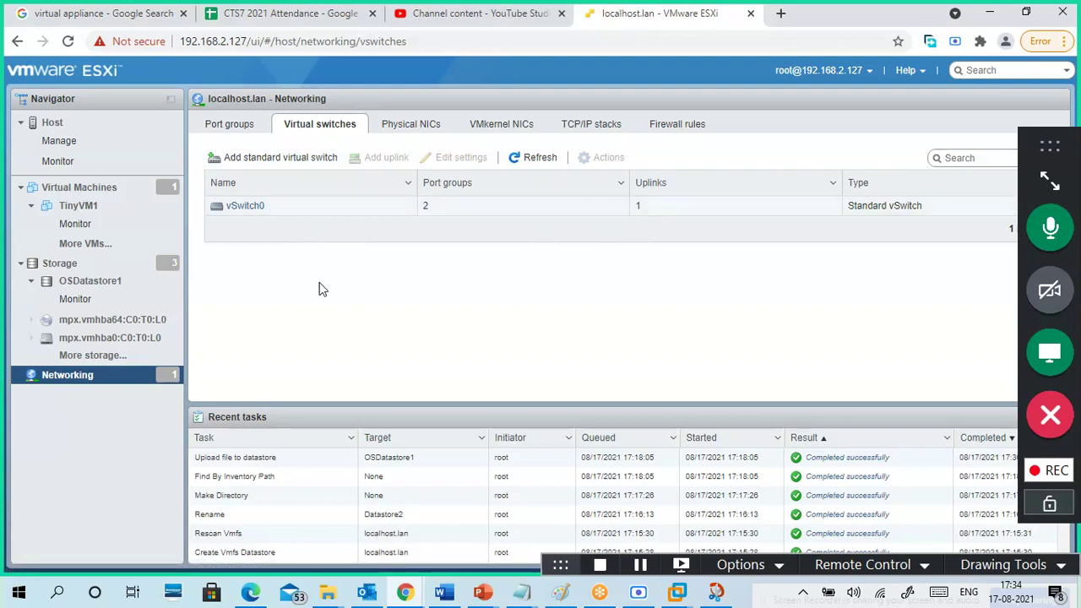
- Start a new standard virtual switch, rename it Switch1 and keep MTU 1500
left_click(267, 160)
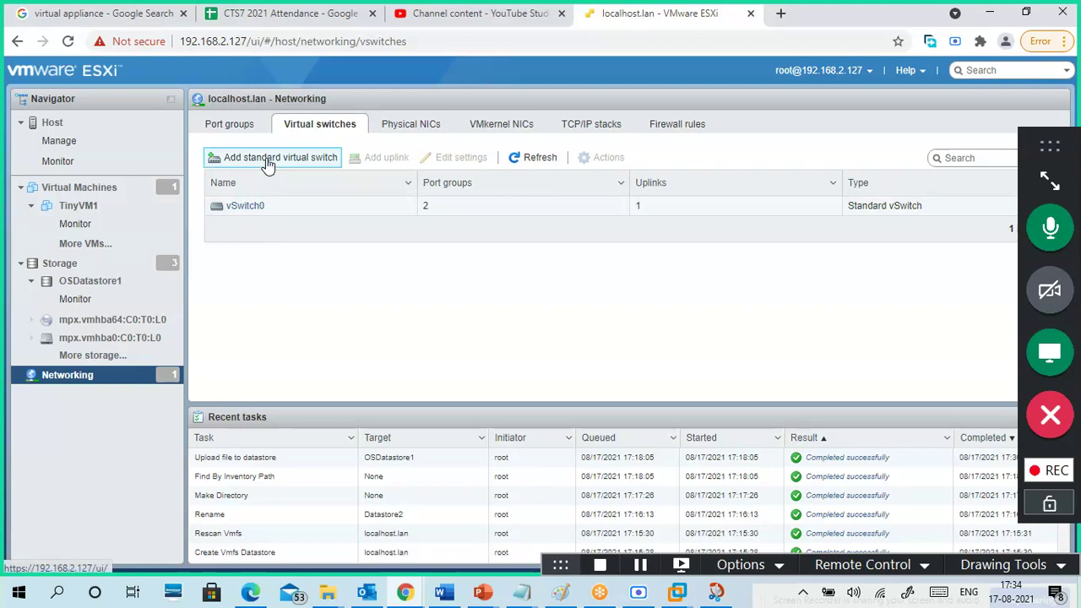
triple_click(508, 261)
left_click(478, 261)
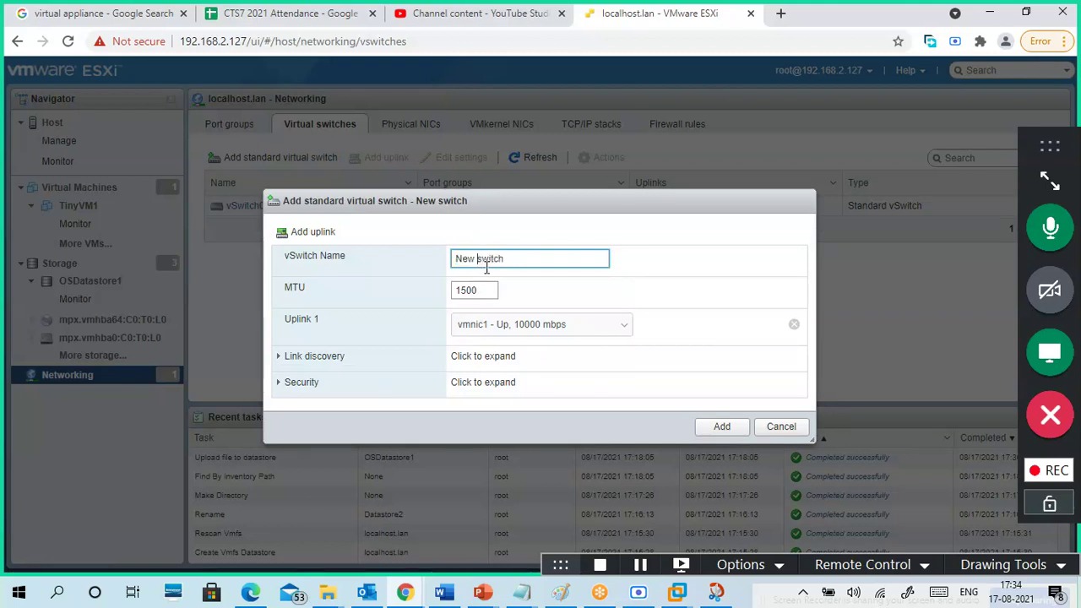
key("BackSpace")
key("BackSpace")
key("BackSpace")
key("BackSpace")
key("Delete")
type("S")
key("Tab")
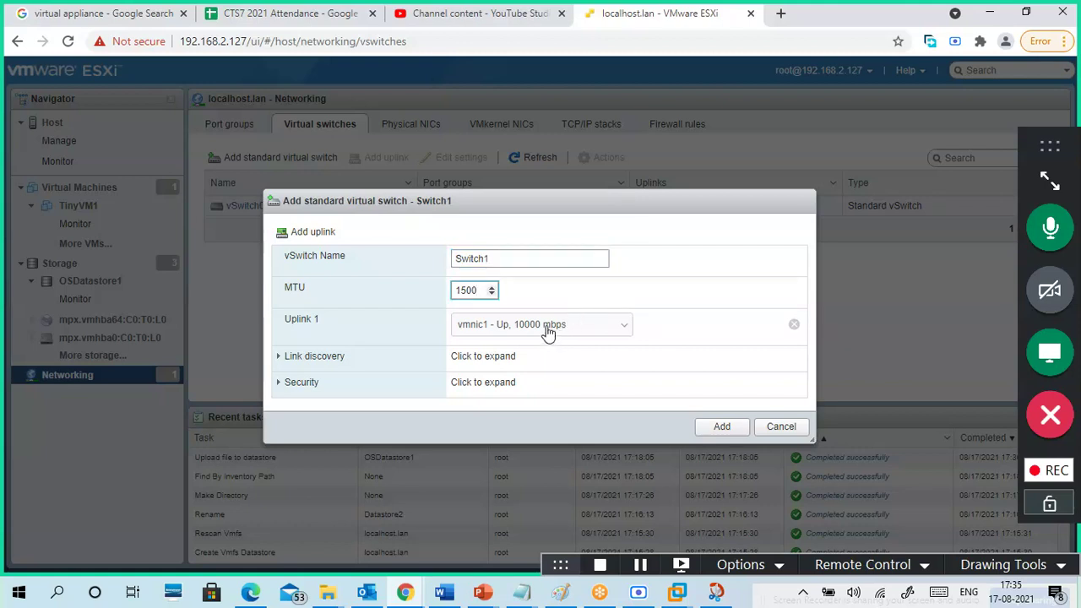
left_click(384, 334)
- Keep uplink vmnic1 and Listen / CDP link discovery, review security, and add Switch1
left_click(522, 325)
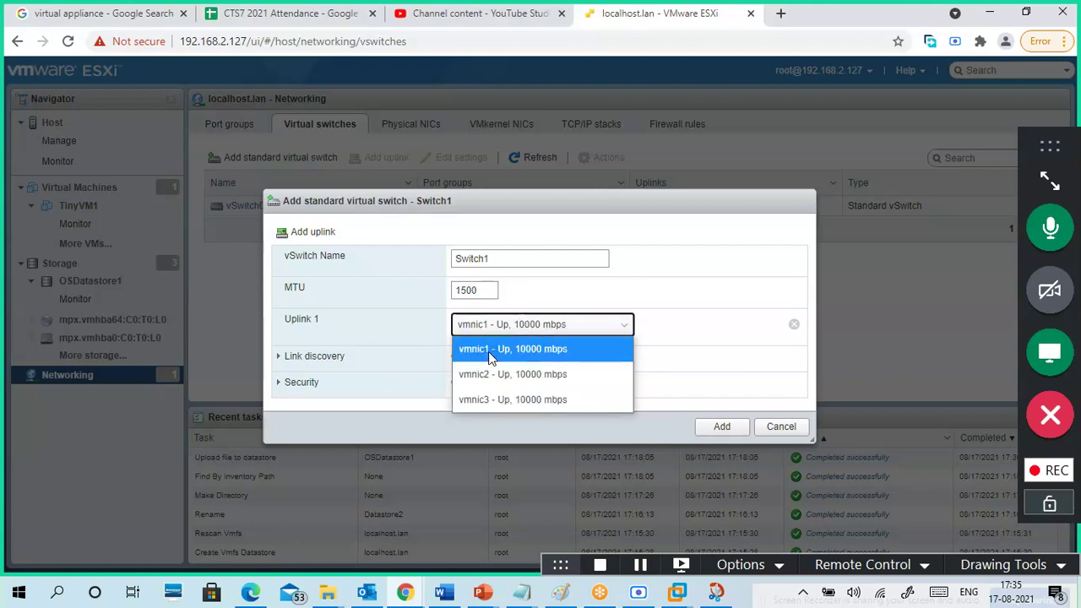
left_click(425, 324)
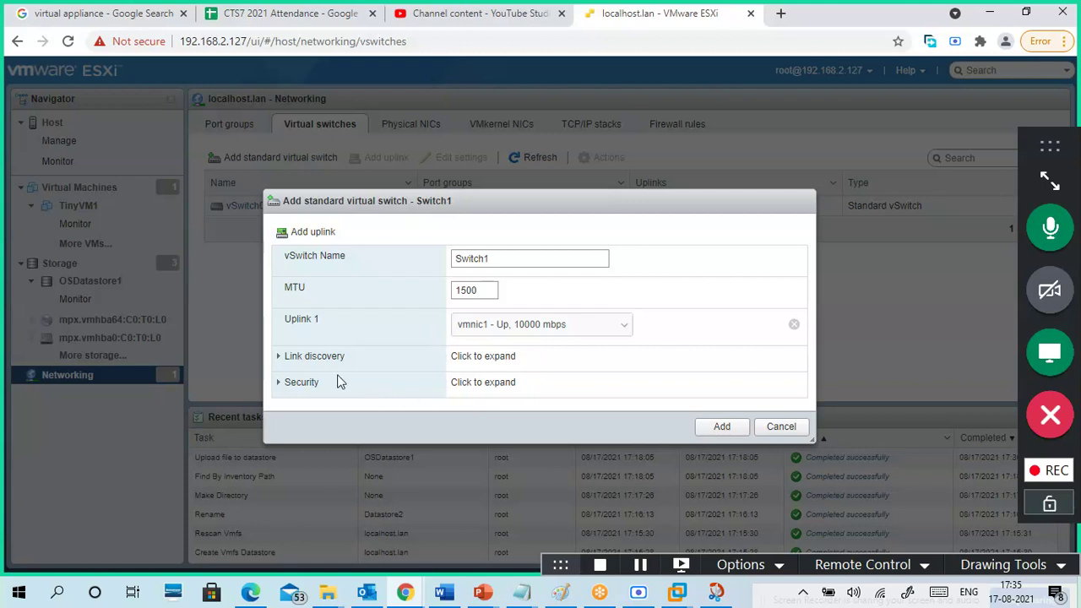
left_click(282, 361)
scroll(402, 347, "down", 1)
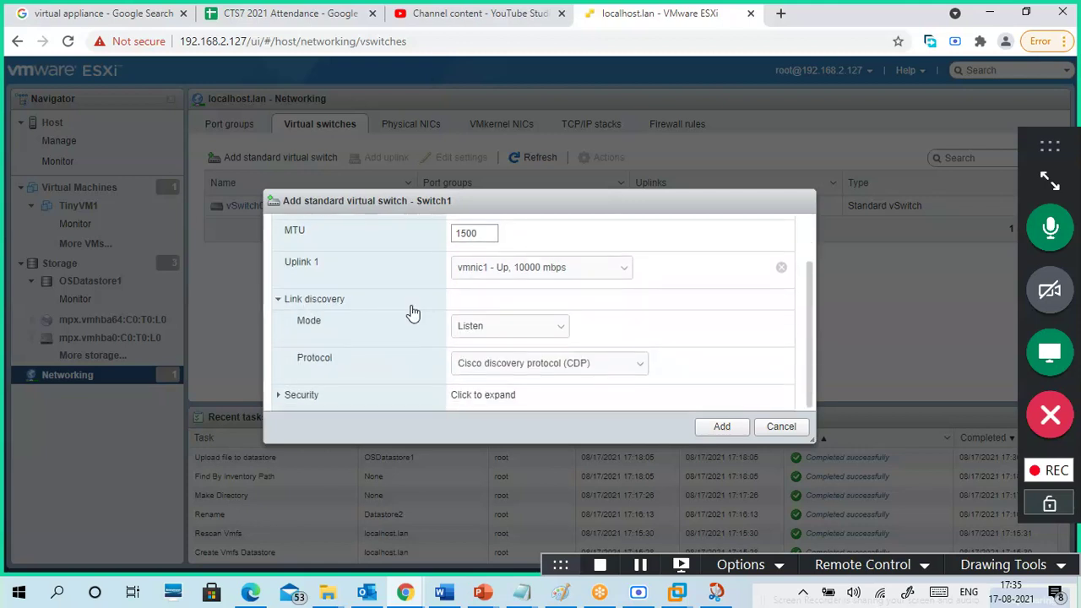
left_click(519, 329)
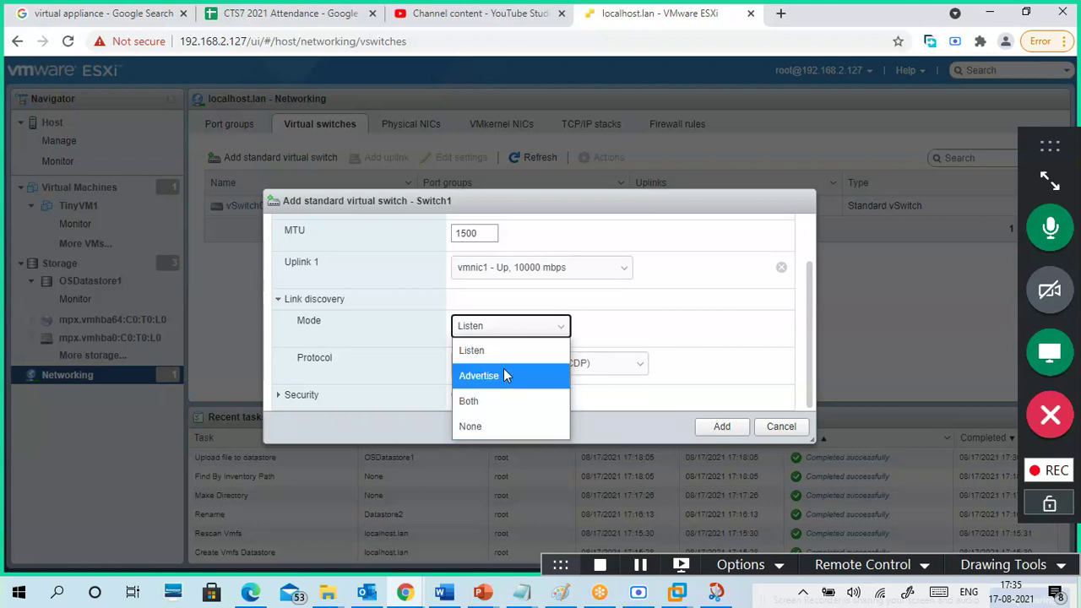
left_click(398, 333)
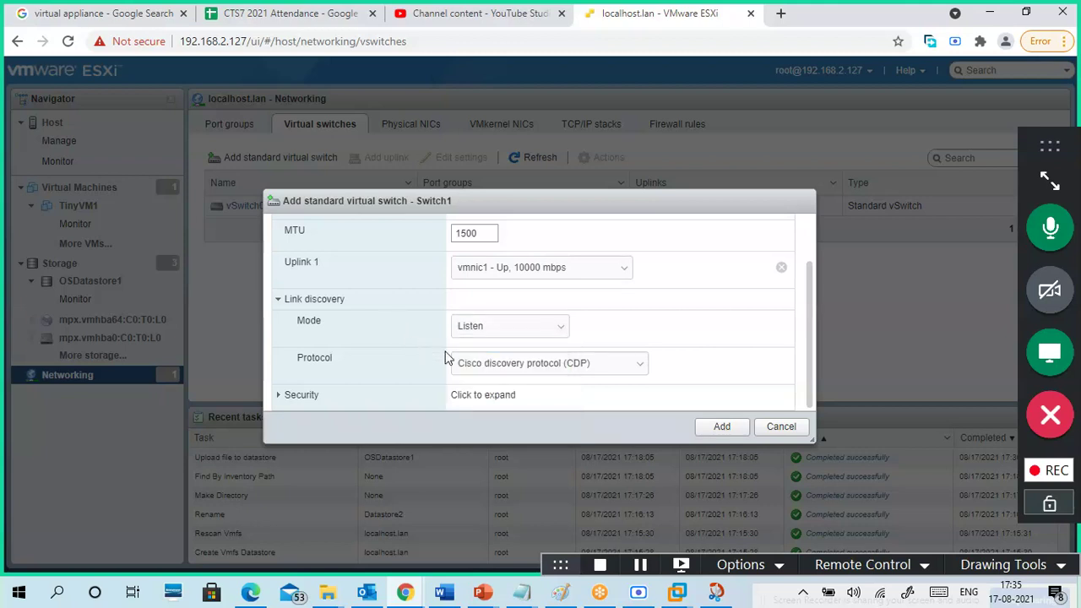
left_click(505, 368)
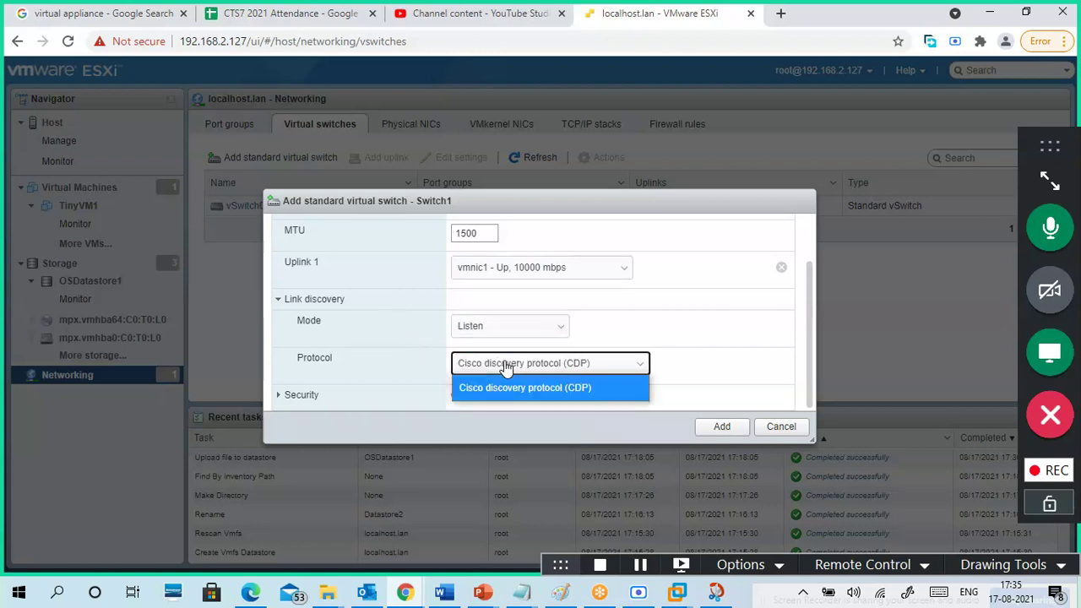
left_click(403, 363)
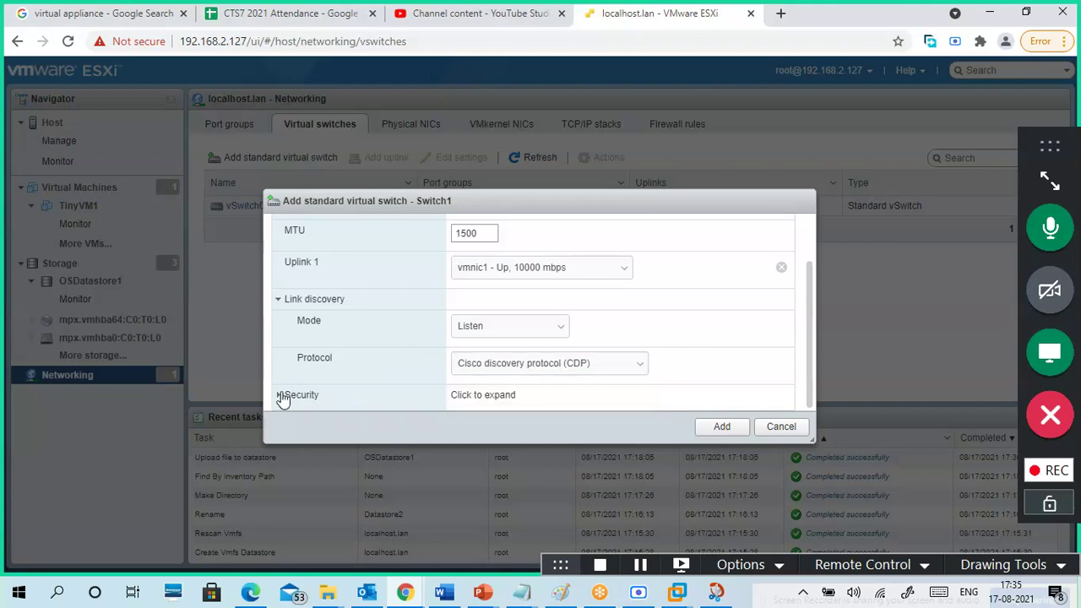
left_click(283, 396)
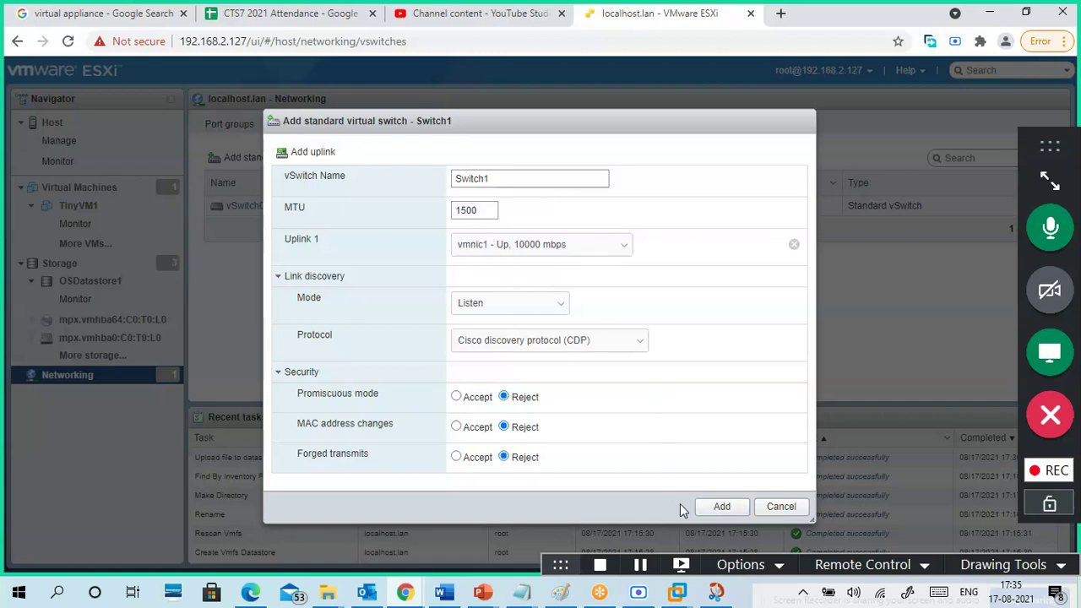
left_click(713, 508)
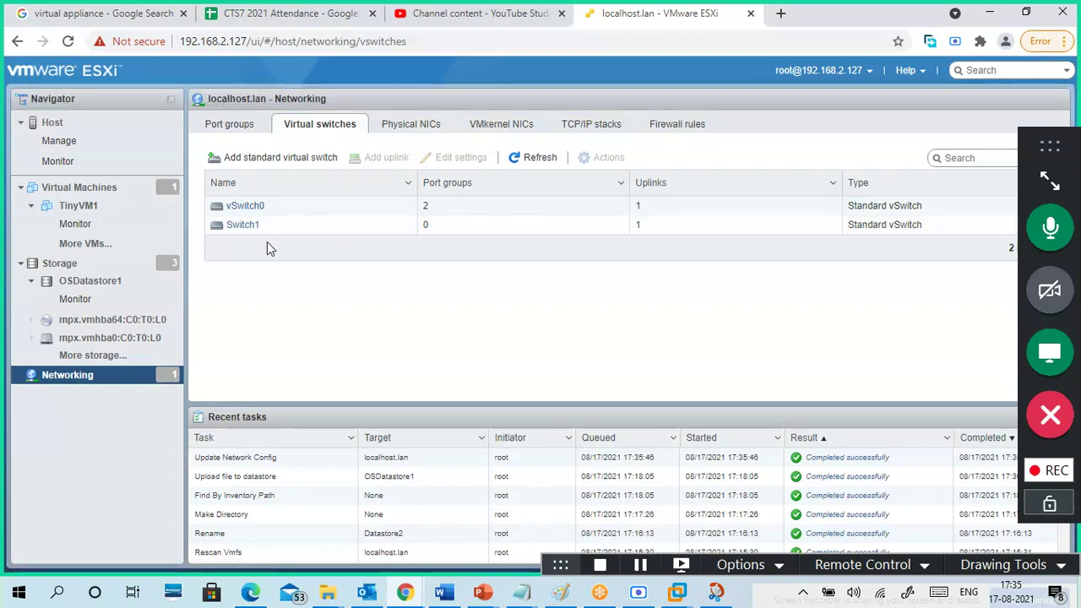
- Open Switch1's details and browse its MTU 1500, vmnic1 uplink and empty port group topology
left_click(242, 226)
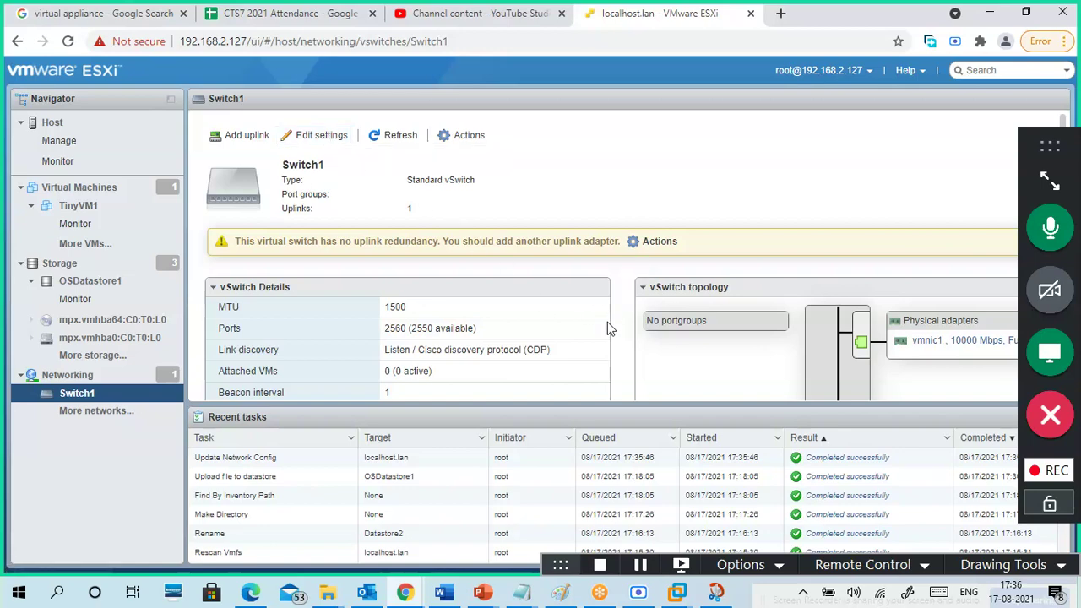
left_click_drag(1021, 160, 60, 197)
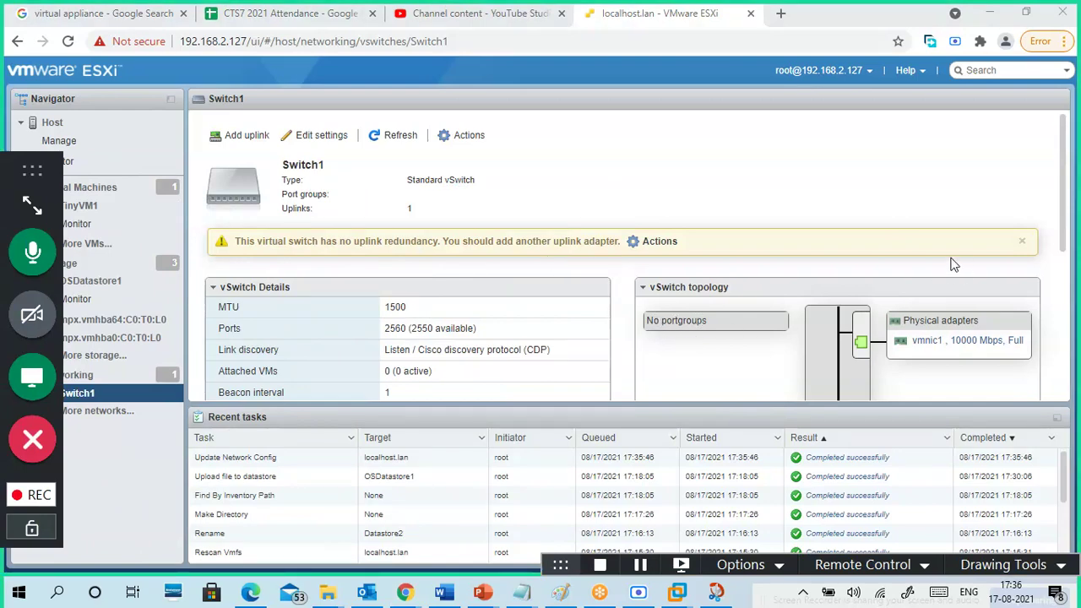
scroll(1071, 209, "down", 1)
scroll(1070, 209, "down", 3)
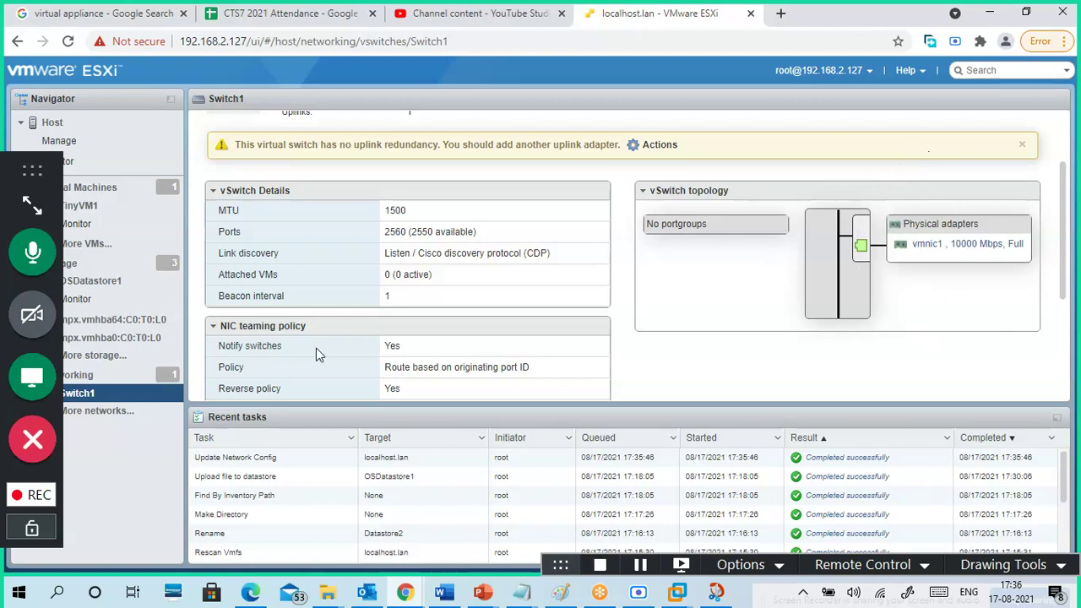
left_click(998, 565)
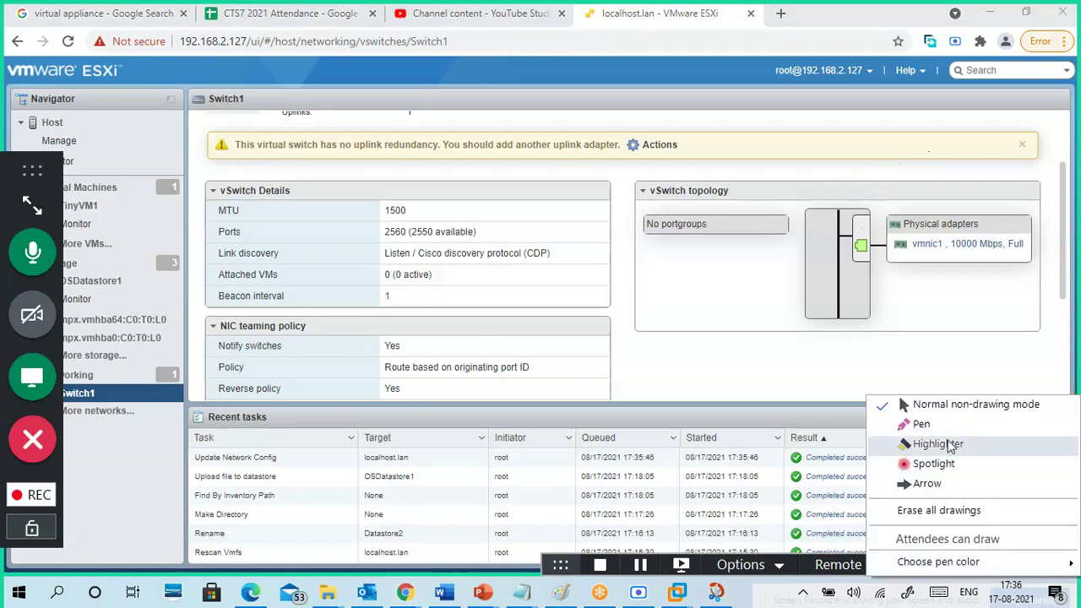
left_click(944, 422)
mouse_move(921, 192)
left_mouse_down()
mouse_move(845, 230)
mouse_move(971, 291)
mouse_move(917, 194)
left_mouse_up()
mouse_move(632, 209)
left_mouse_down()
mouse_move(764, 184)
mouse_move(815, 240)
mouse_move(731, 308)
mouse_move(630, 237)
mouse_move(649, 191)
left_mouse_up()
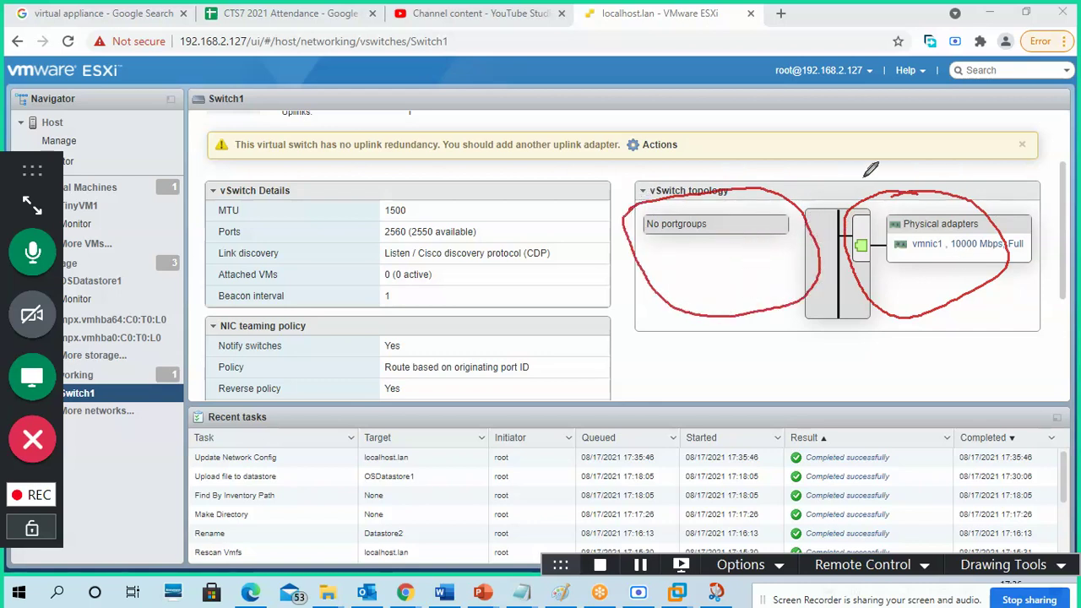
left_click_drag(914, 174, 954, 162)
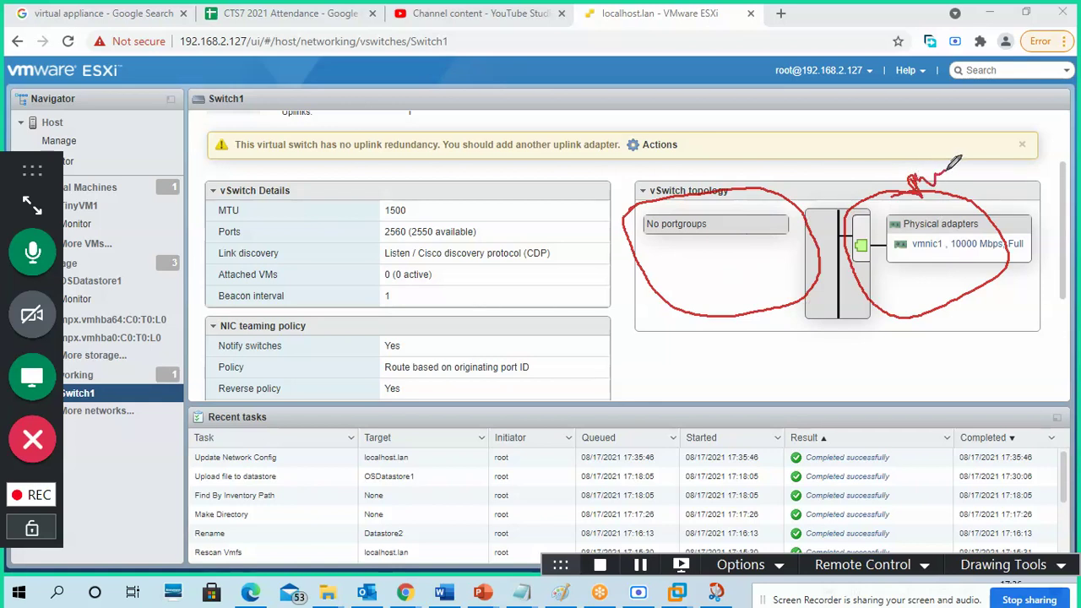
left_click(982, 566)
left_click(972, 405)
left_click(994, 565)
left_click(939, 510)
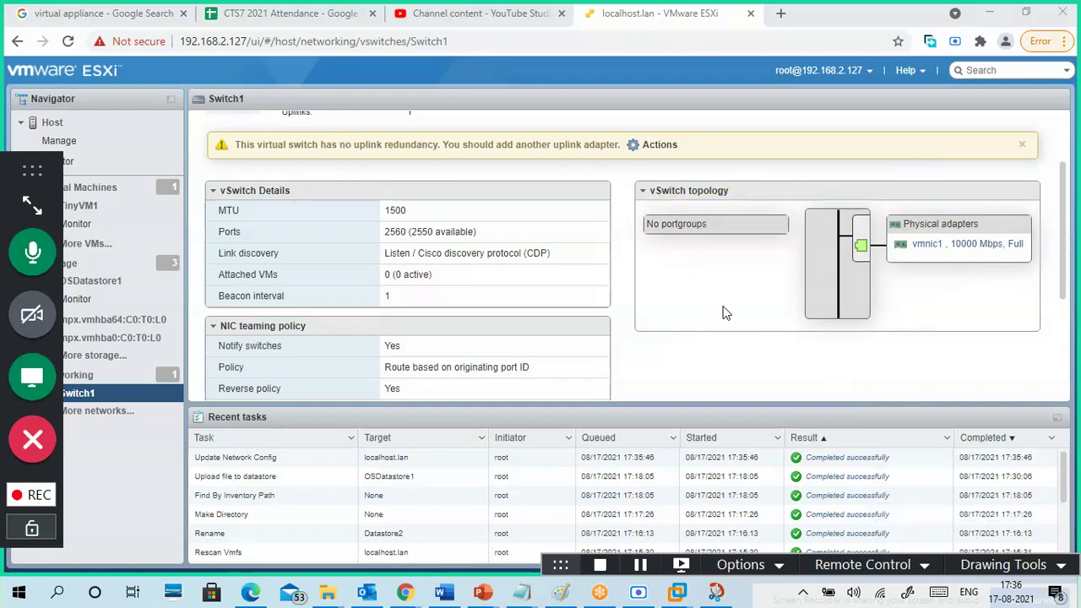
scroll(692, 341, "down", 3)
scroll(691, 341, "up", 5)
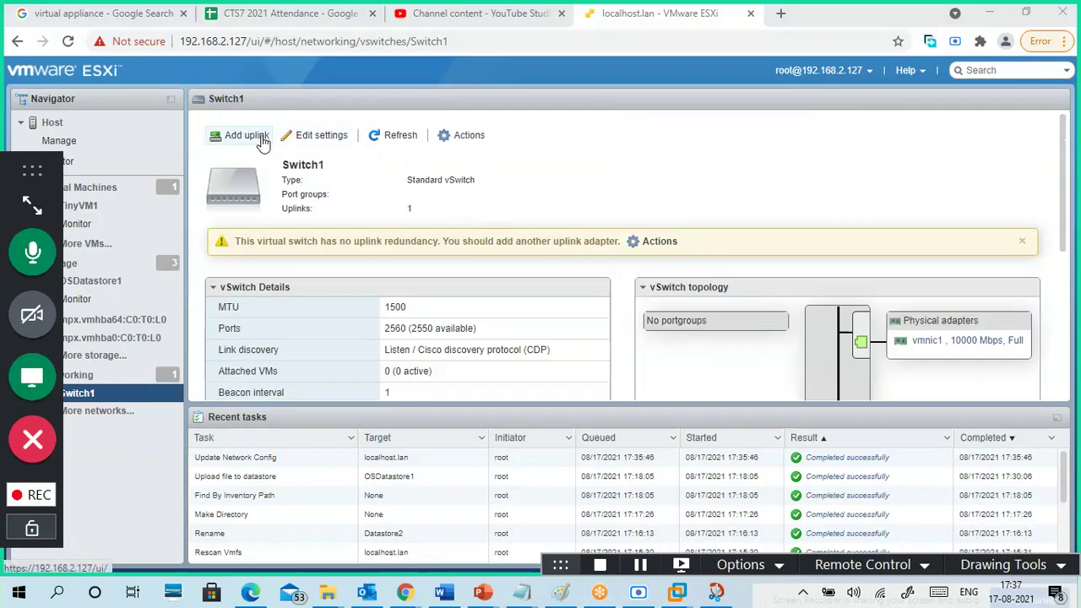
- In Switch1's settings, review NIC teaming: originating port ID balancing and Link status only detection
left_click(342, 136)
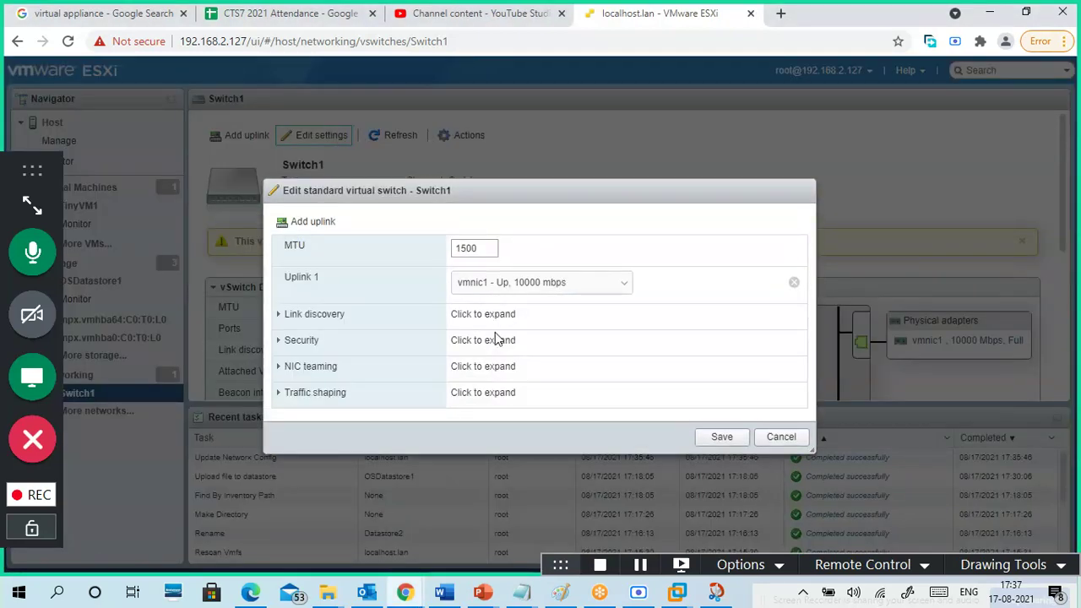
left_click(284, 369)
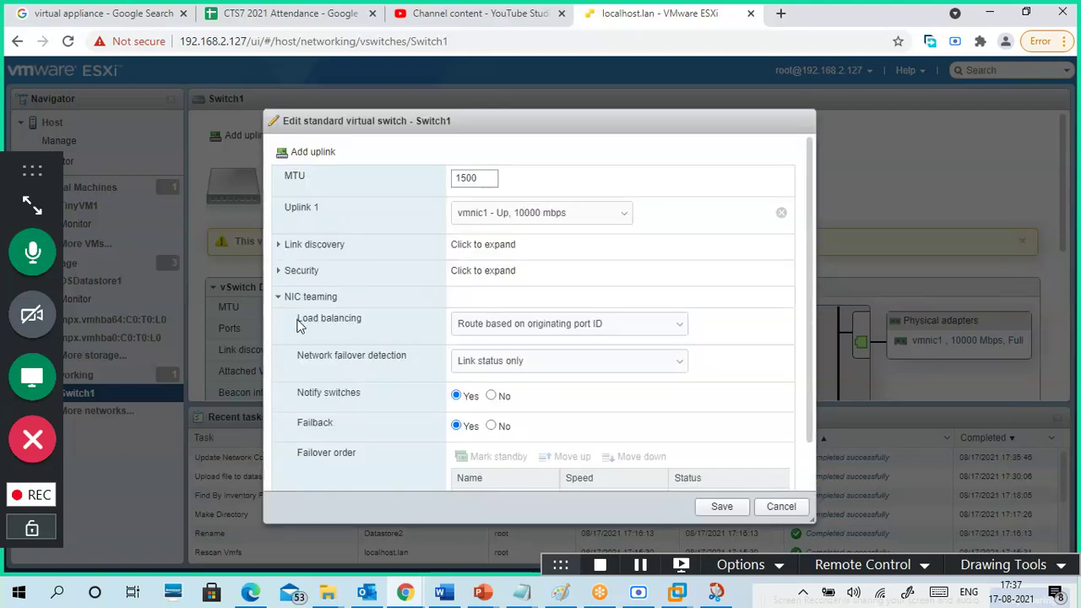
left_click(533, 328)
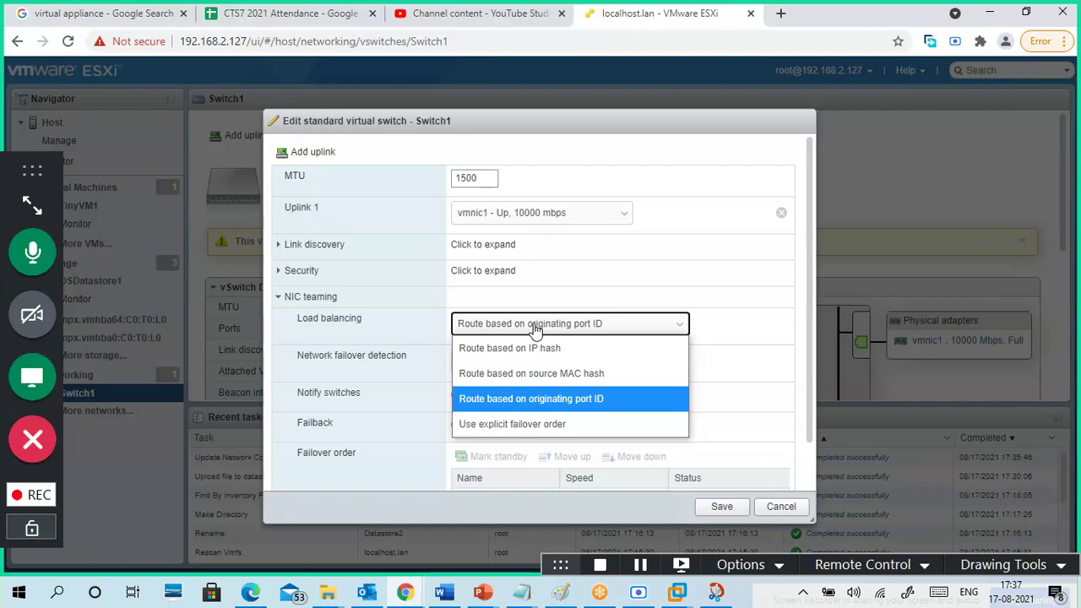
left_click(534, 327)
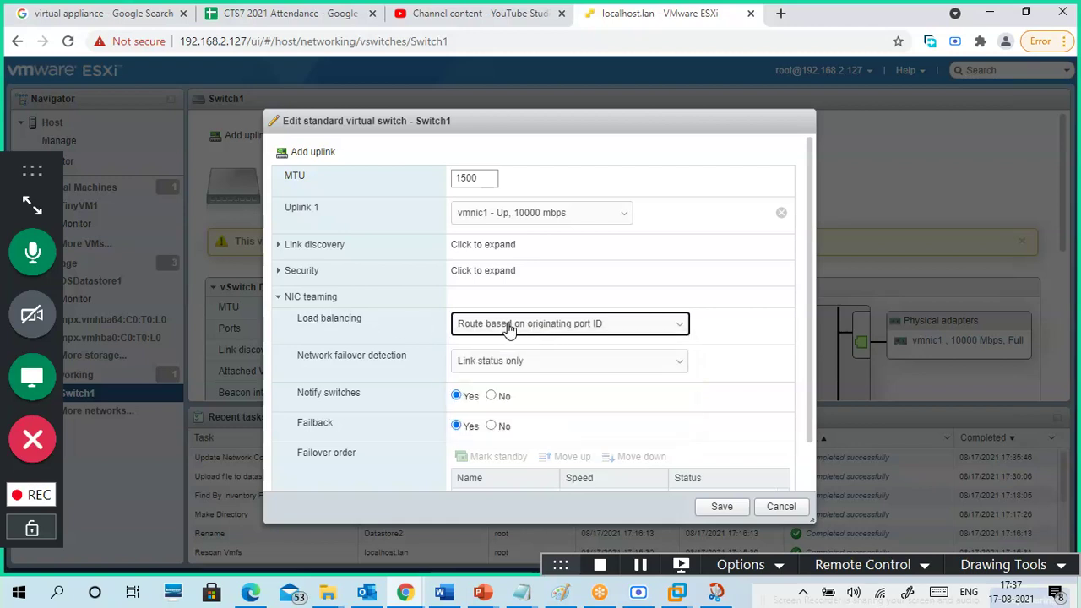
left_click(509, 323)
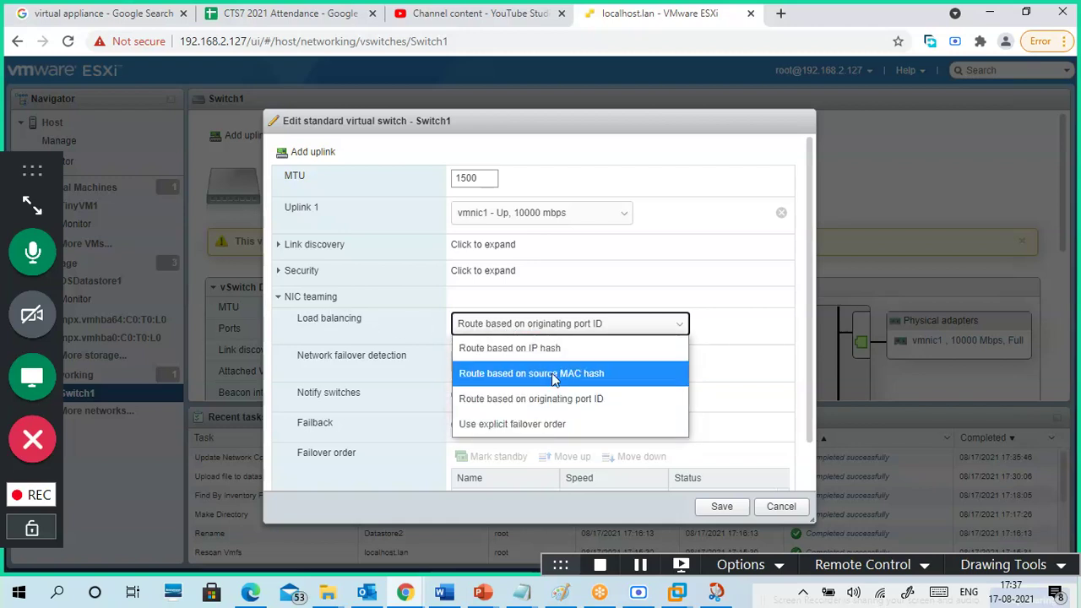
left_click(402, 331)
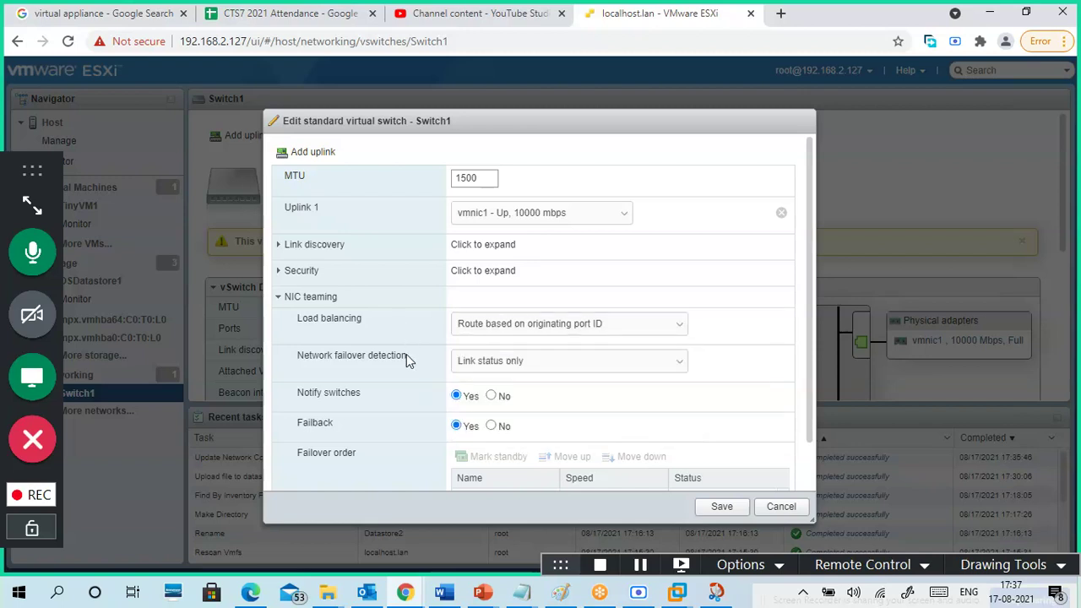
left_click(569, 364)
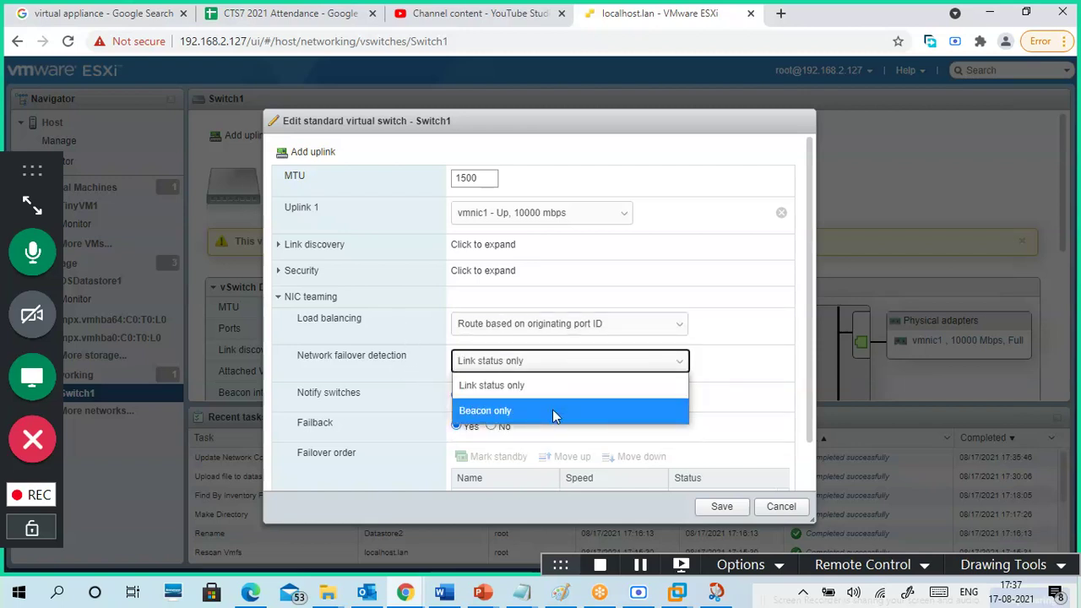
left_click(402, 353)
- Expand Traffic shaping, Security and Link discovery, then cancel without changes
scroll(634, 404, "down", 1)
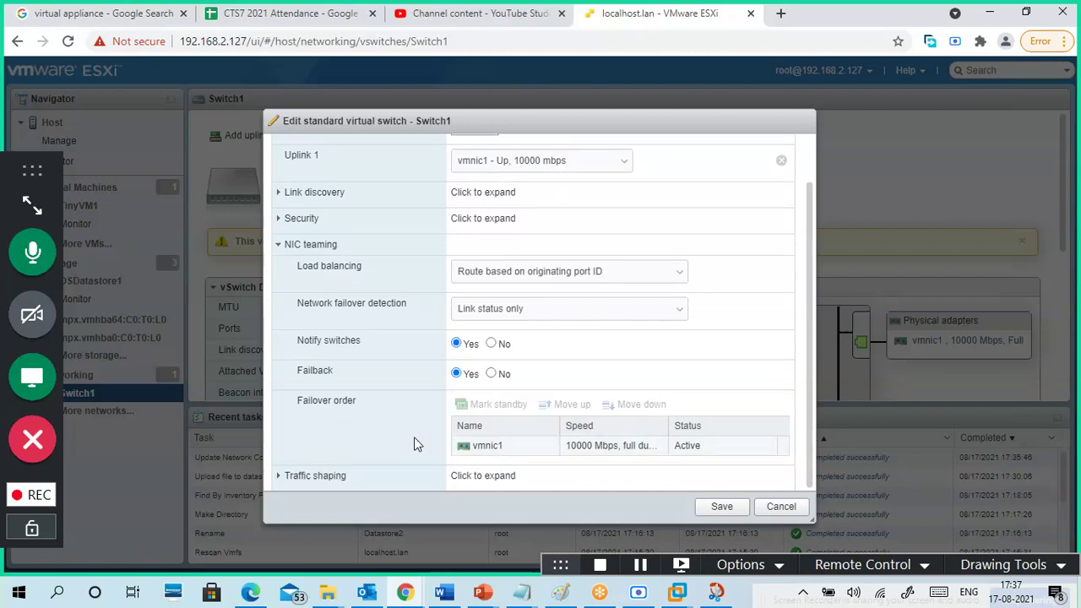
left_click(278, 477)
scroll(403, 391, "down", 3)
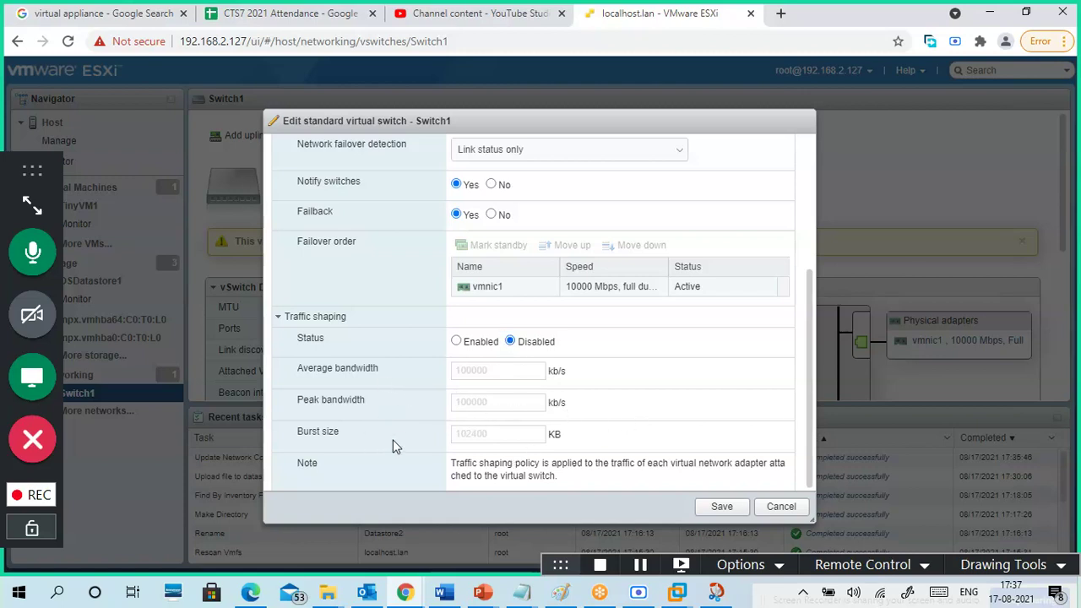
scroll(401, 418, "up", 4)
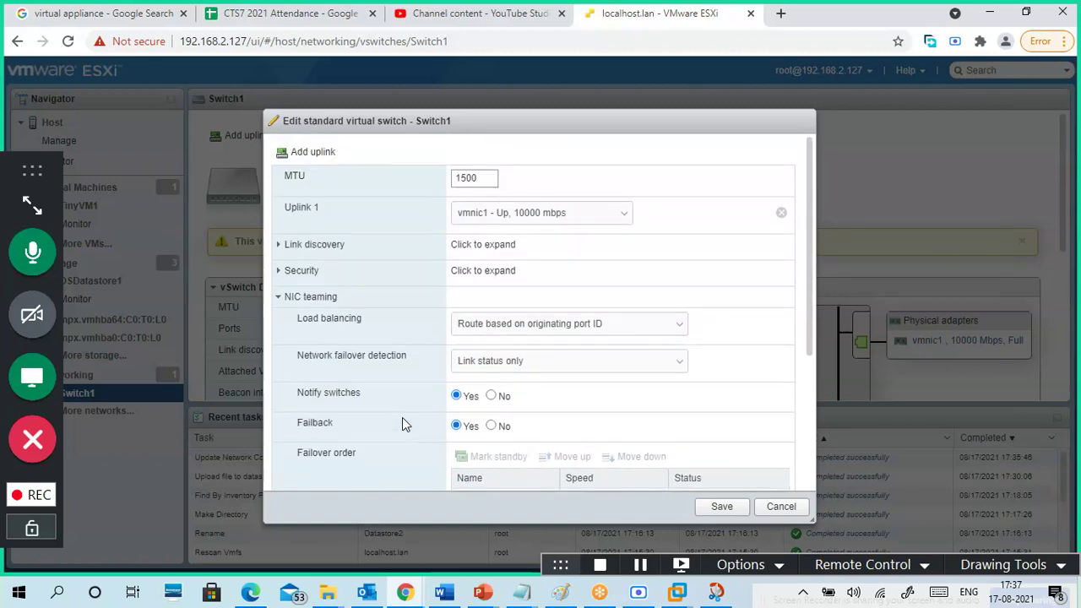
left_click(283, 275)
left_click(282, 272)
left_click(280, 244)
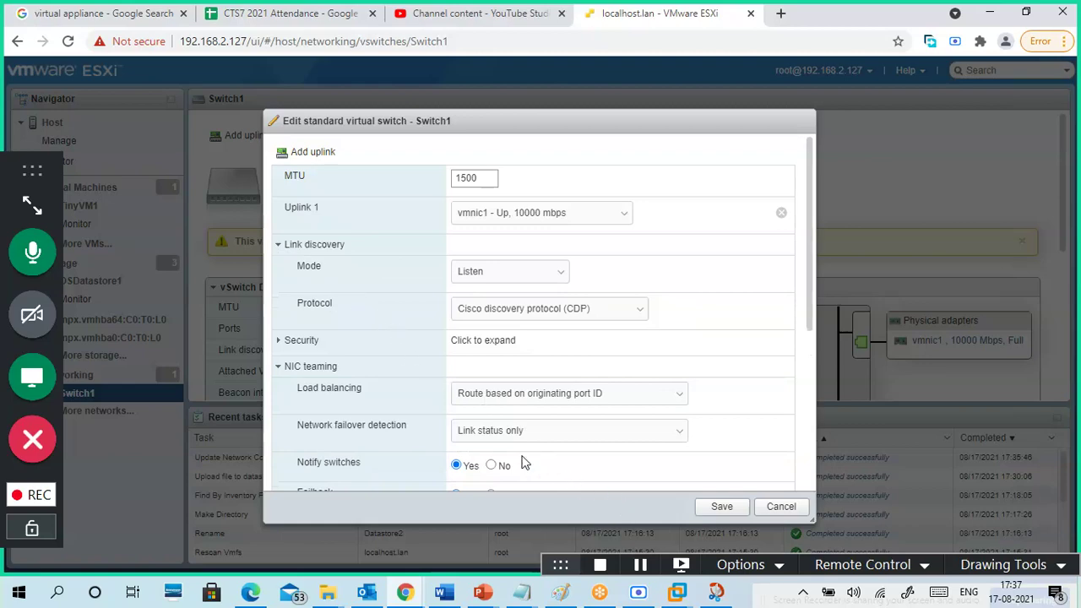
left_click(780, 506)
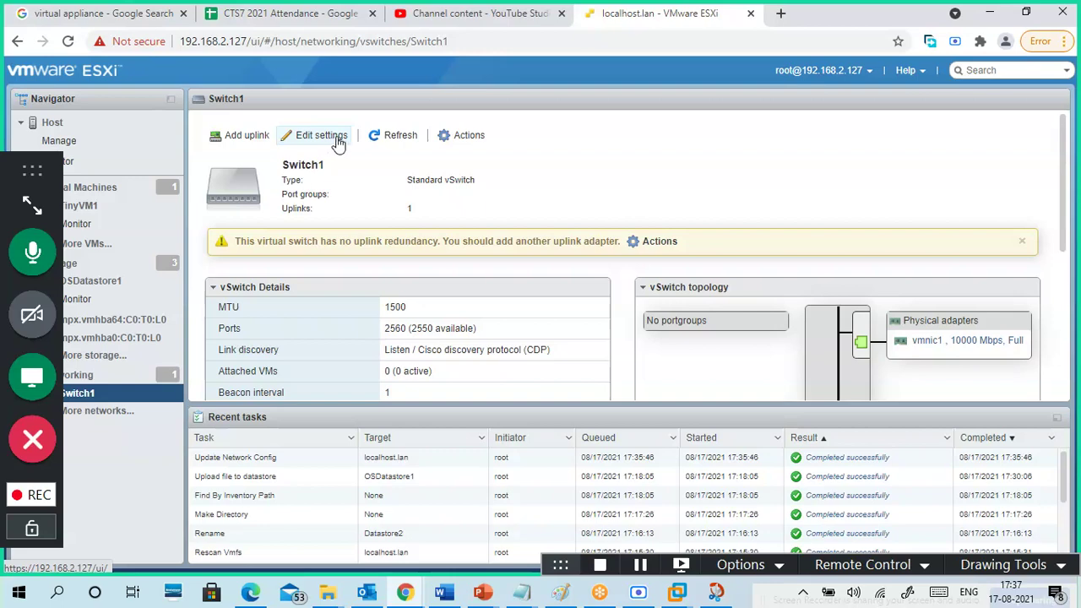
- Add vmnic2 as Switch1's second uplink, save it, and bring the Paint drawing forward
left_click(254, 138)
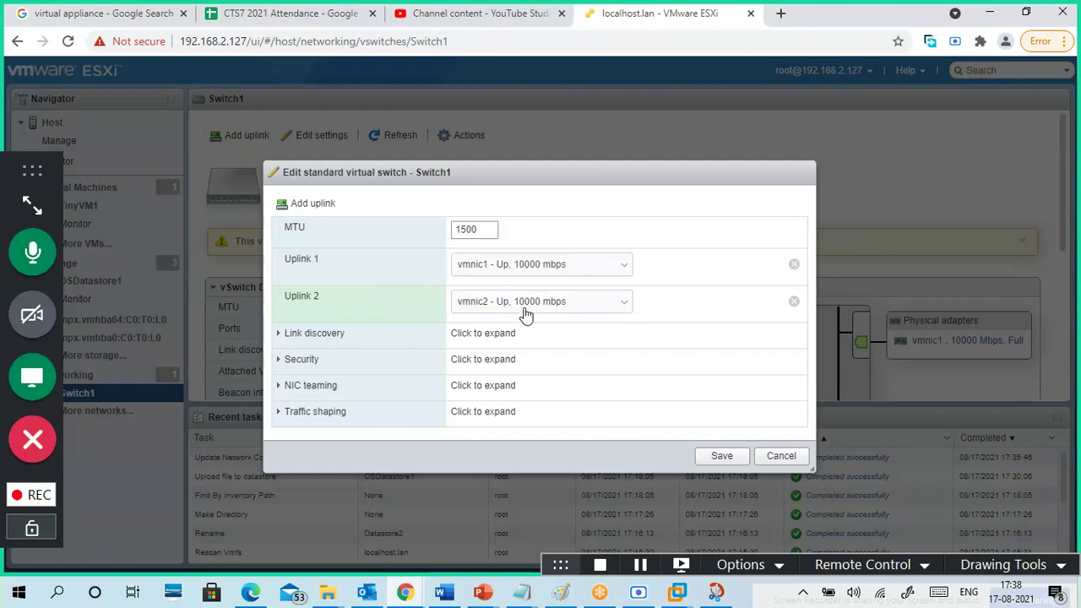
left_click(720, 459)
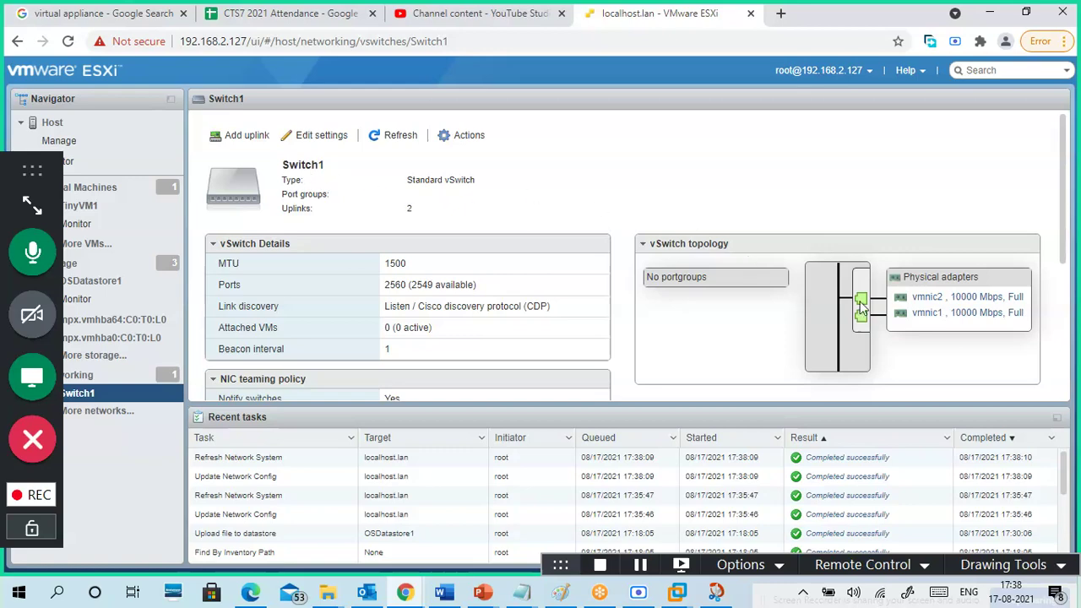
left_click(560, 591)
- Start a new blank Paint picture without saving and add NIC1 and NIC2 labels
left_click(22, 27)
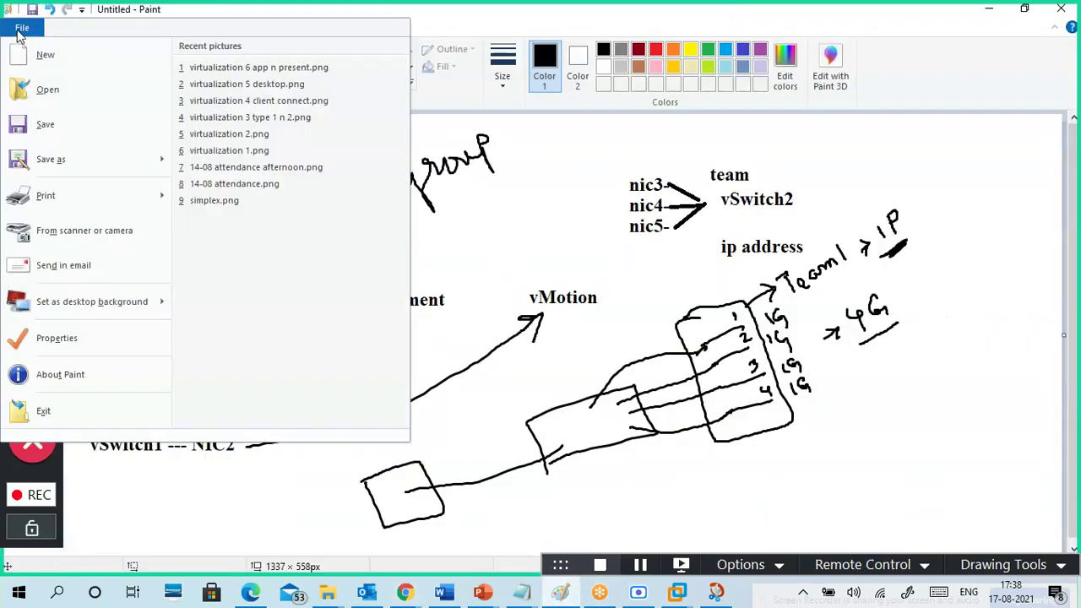
left_click(51, 55)
left_click(559, 293)
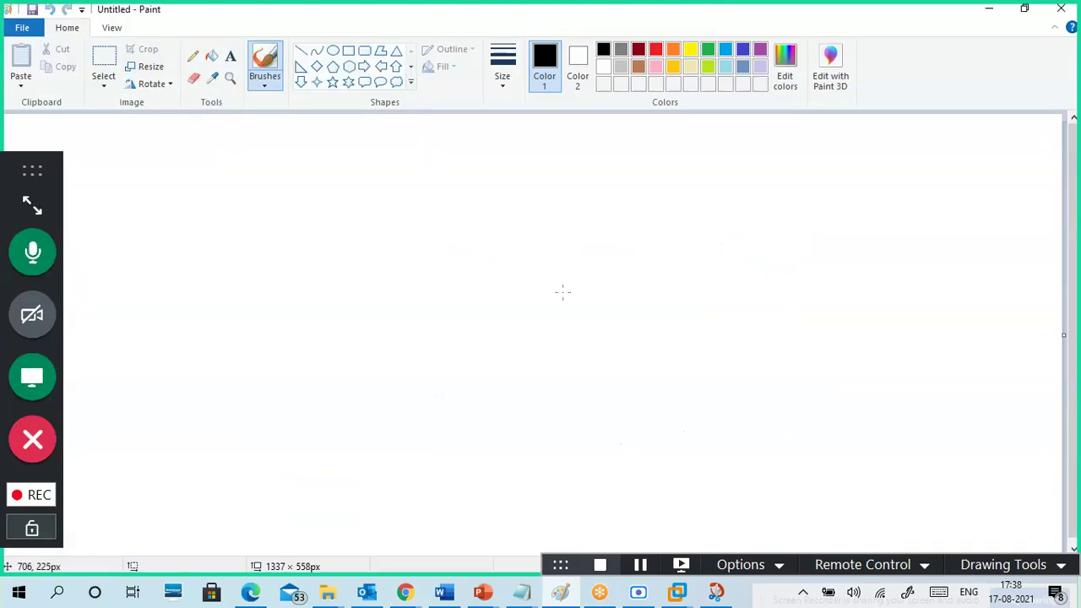
left_click(373, 234)
left_click(229, 58)
left_click(363, 206)
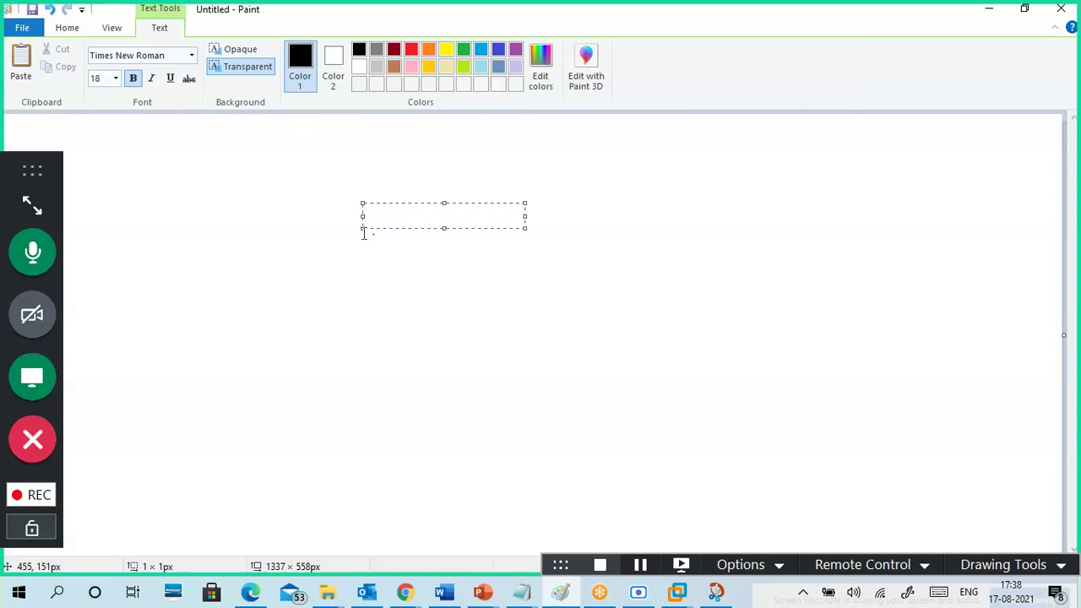
type("NIC1")
key("Return")
type("NIC")
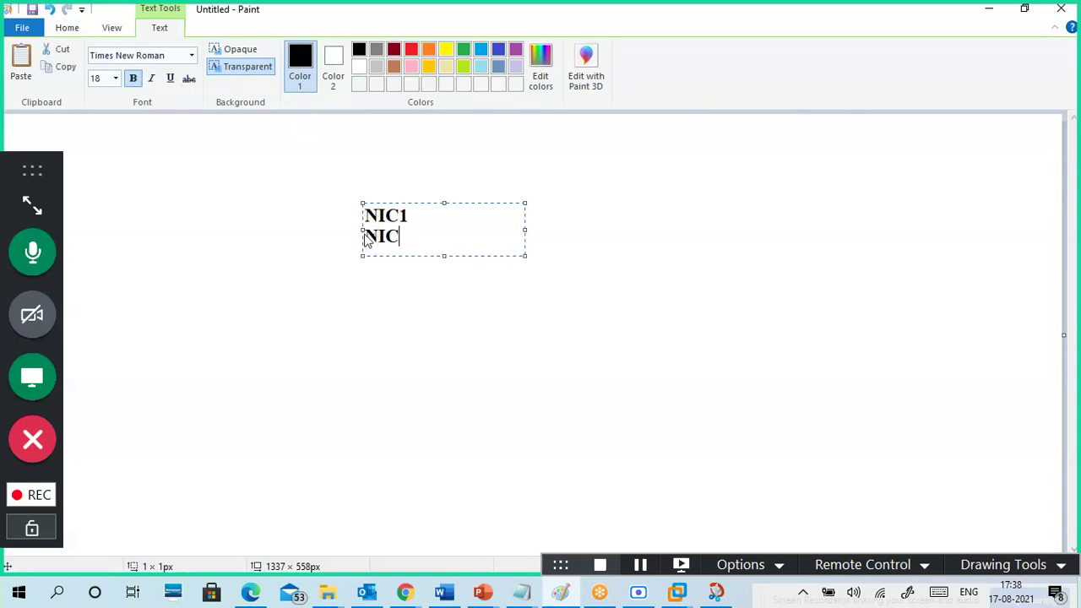
left_click(481, 239)
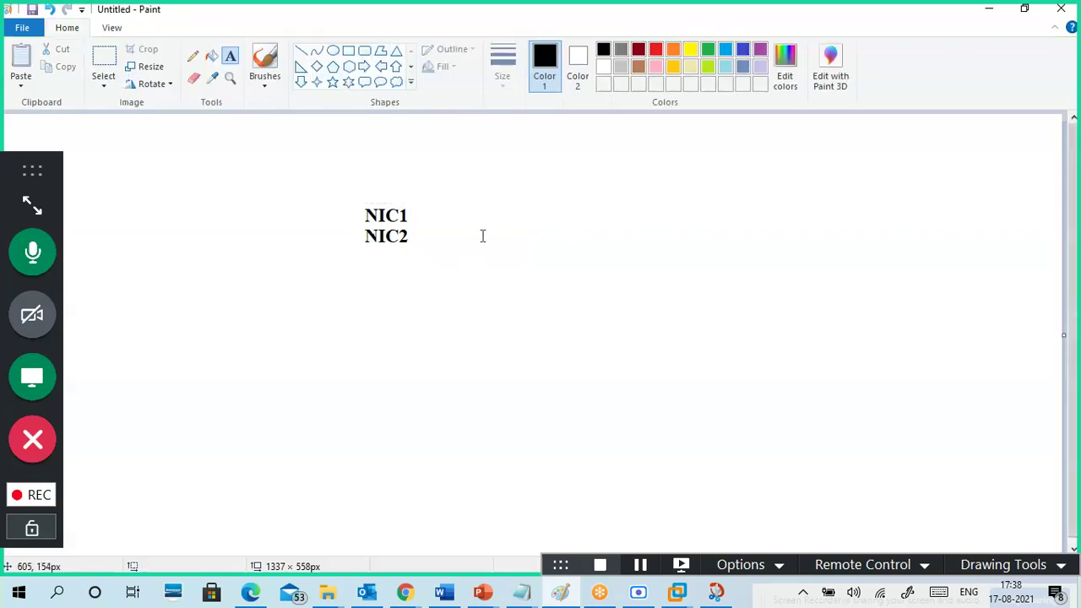
- Add a vSwitch1 label right of the NICs and an uplink label above them
left_click(493, 211)
type("V")
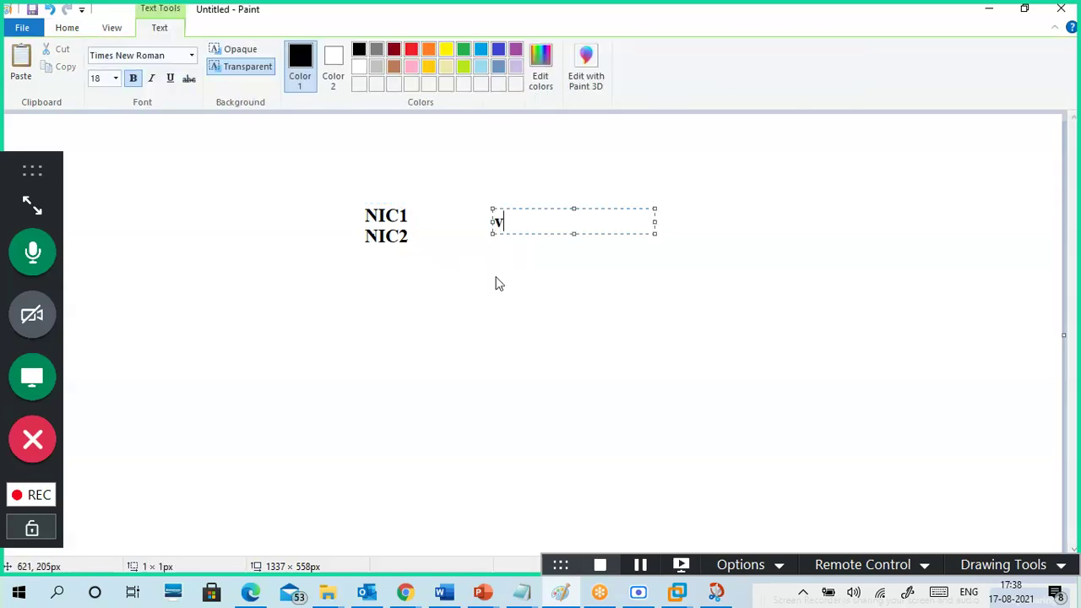
type("Sw")
type("tich")
key("shift+Left")
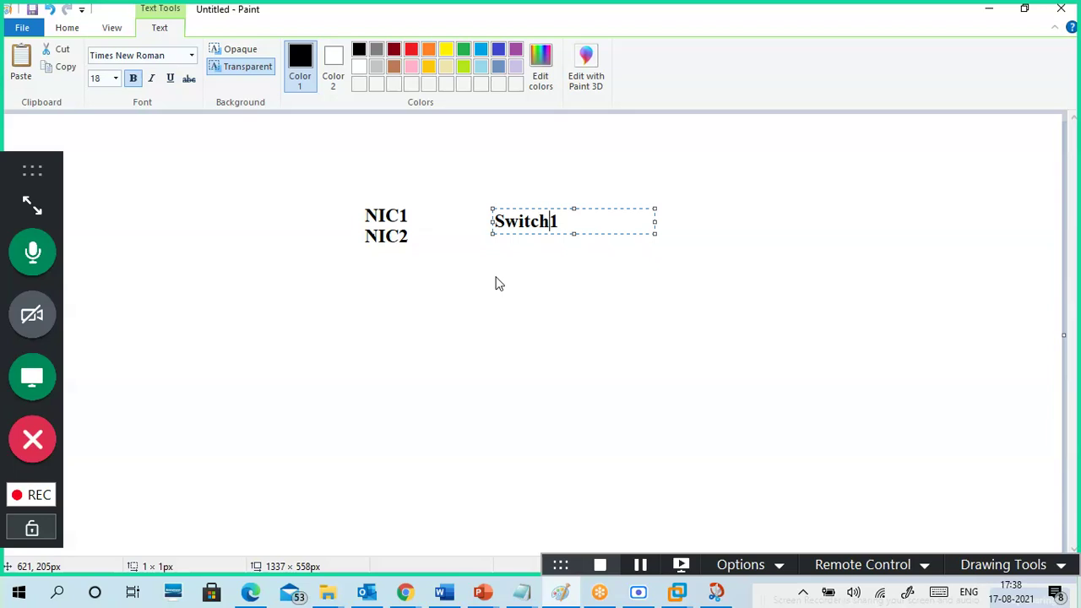
type("V")
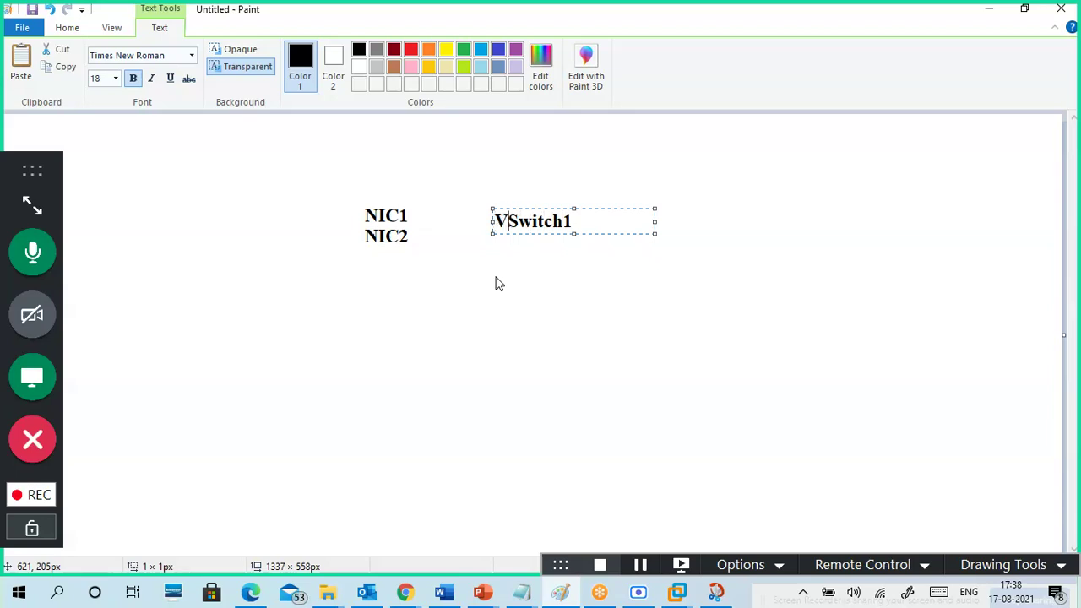
key("BackSpace")
type("v")
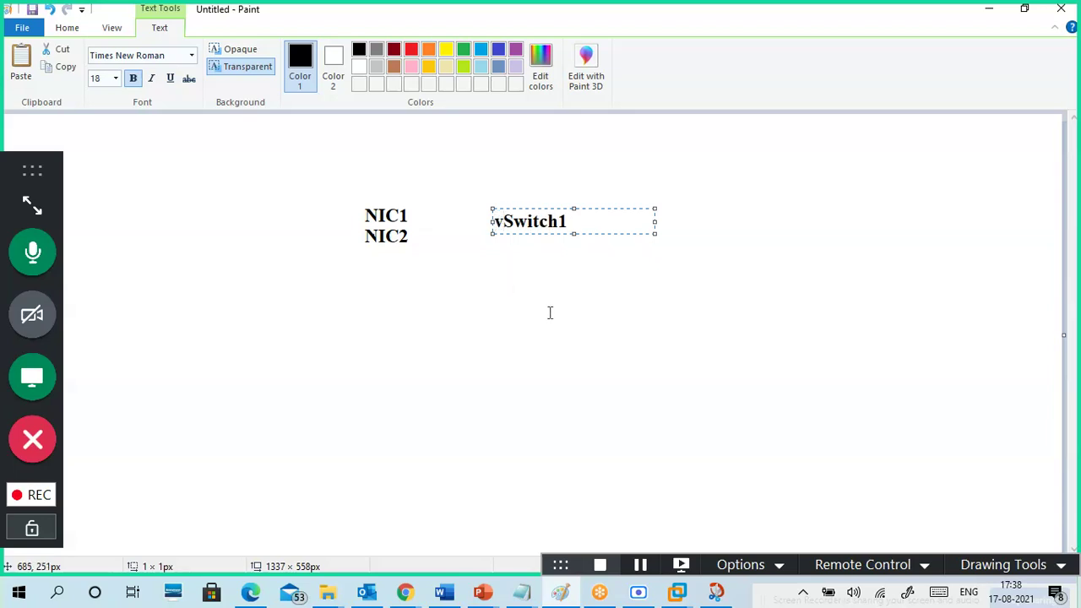
left_click(550, 312)
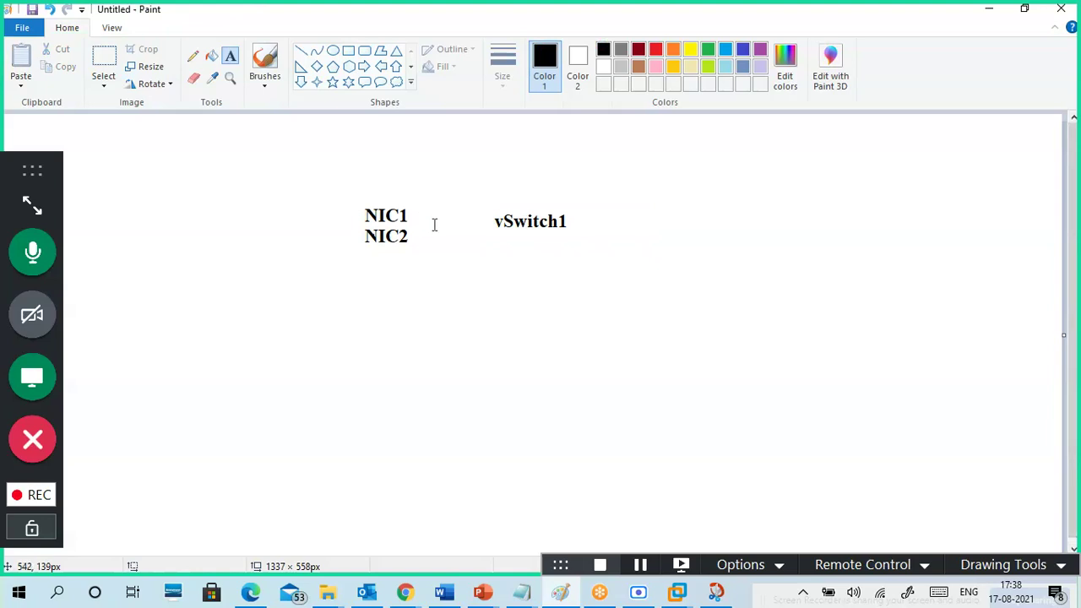
left_click(338, 144)
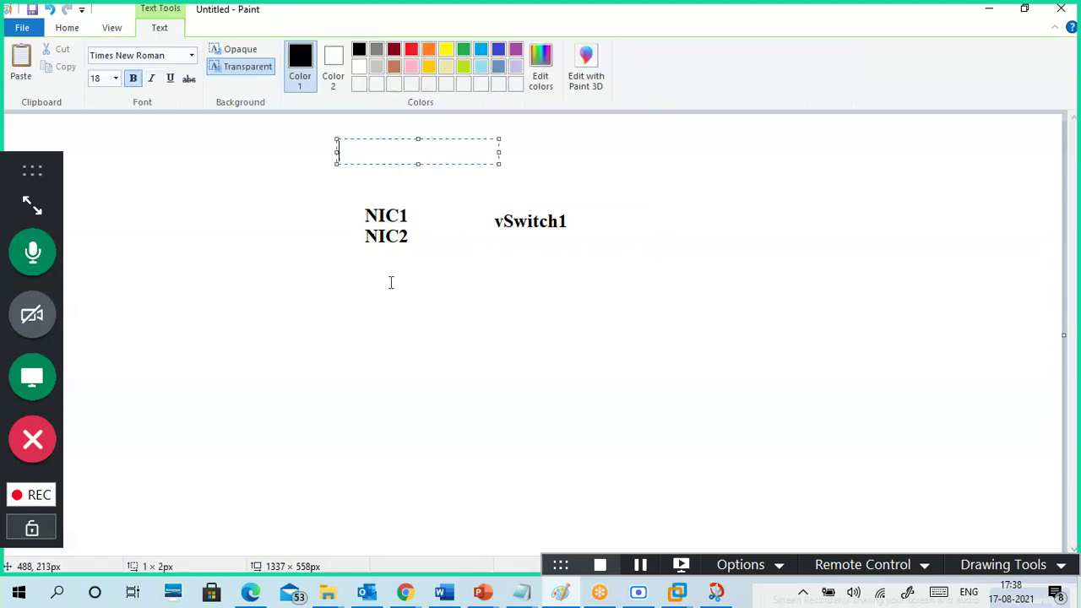
type("uplink")
left_click(340, 132)
- Draw lines from the NIC labels to vSwitch1 and a horizontal line beyond it
left_click(301, 51)
left_click_drag(422, 210, 485, 222)
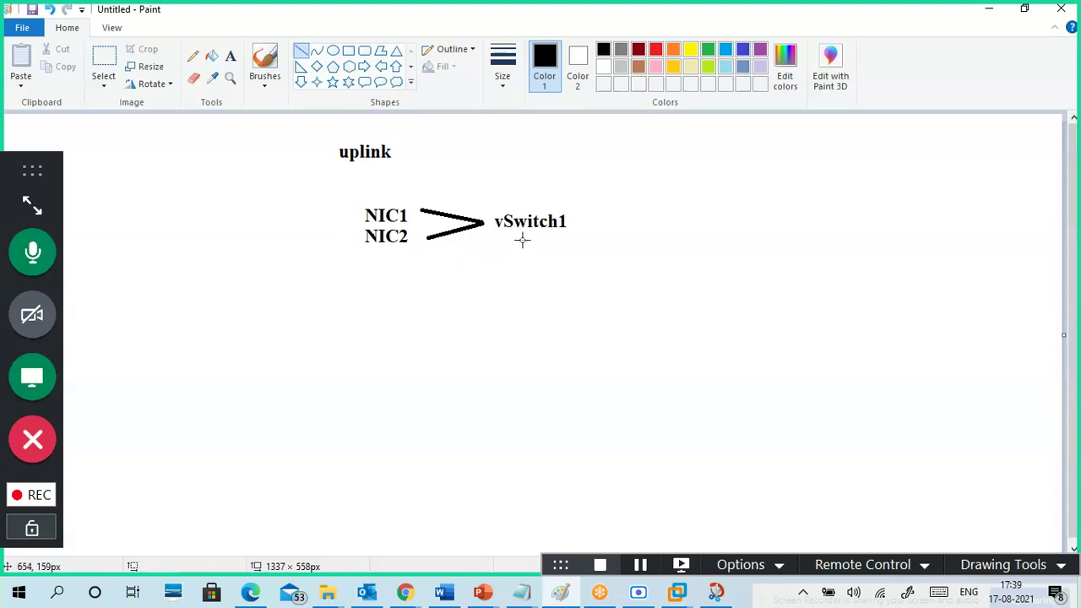
left_click_drag(583, 221, 642, 220)
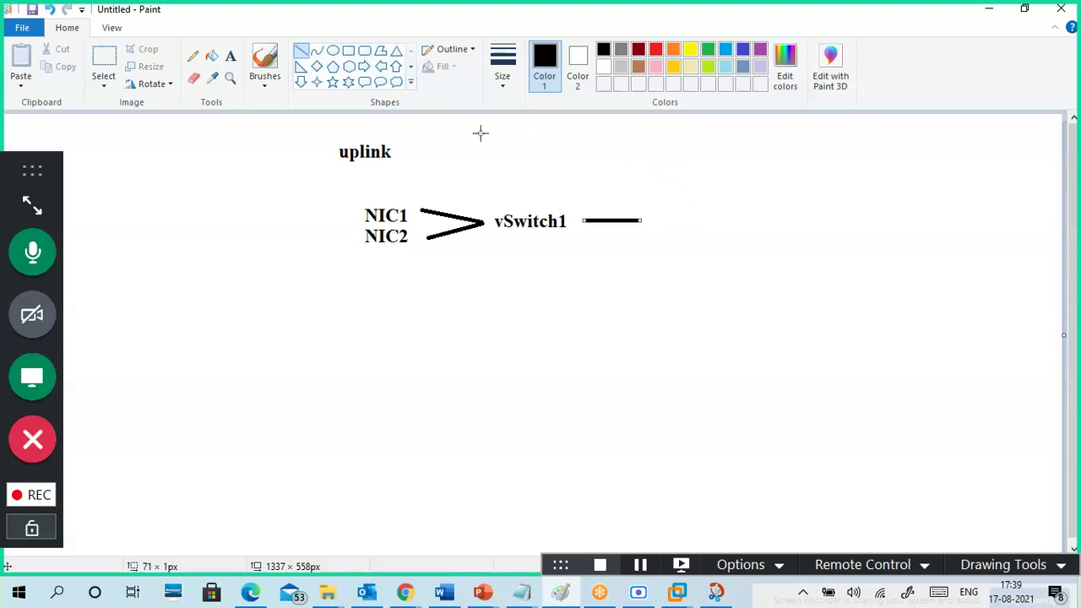
mouse_move(643, 145)
left_mouse_down()
mouse_move(703, 206)
mouse_move(695, 140)
mouse_move(690, 148)
left_mouse_up()
key("ctrl+z")
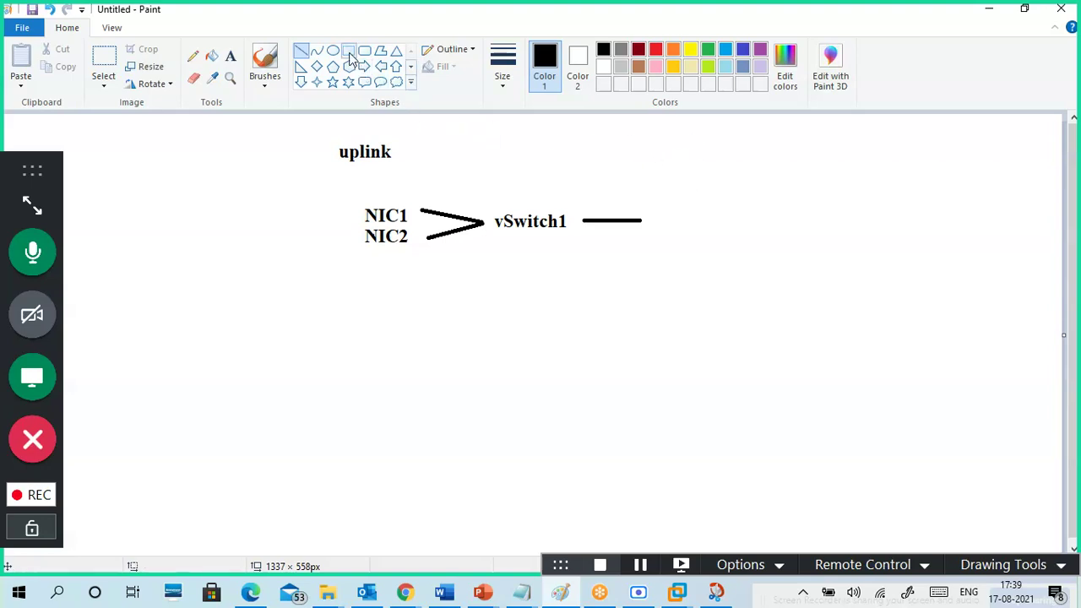
- Draw a square and a wide rectangle at the line's end, then minimize Paint
left_click(348, 50)
left_click_drag(633, 133, 691, 195)
left_click(752, 180)
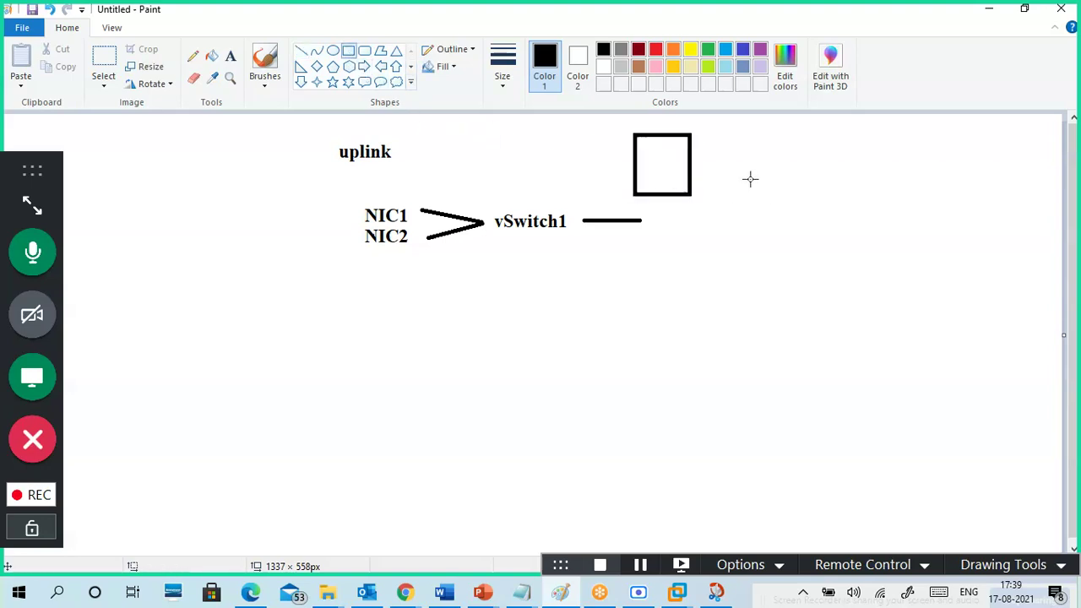
left_click_drag(738, 160, 793, 192)
left_click(792, 244)
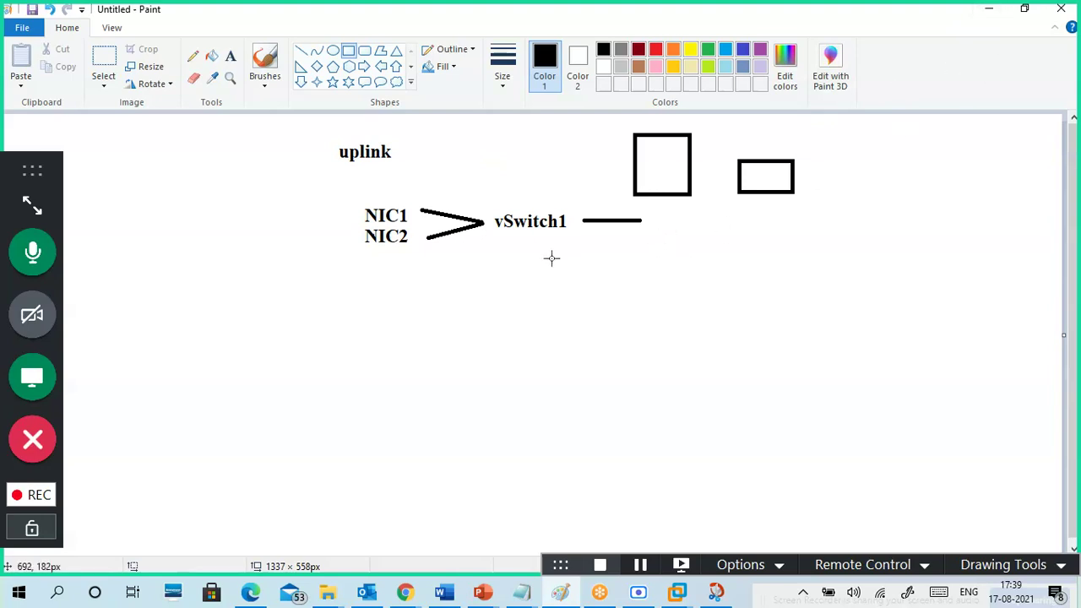
left_click(989, 8)
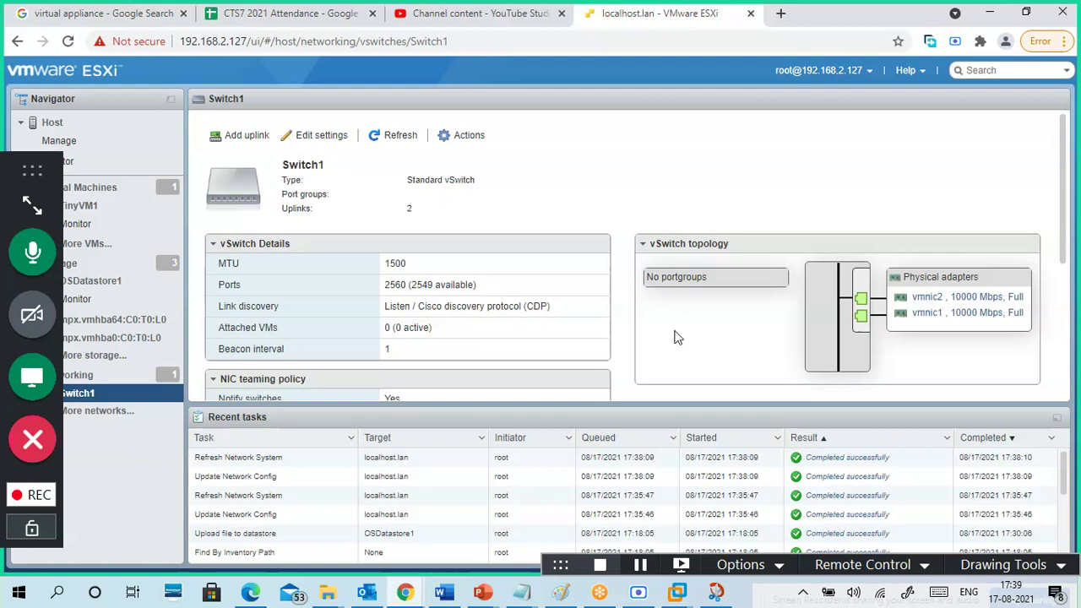
- In Switch1's edit dialog, expand NIC teaming to show vmnic1 and vmnic2 active in failover order
left_click(326, 140)
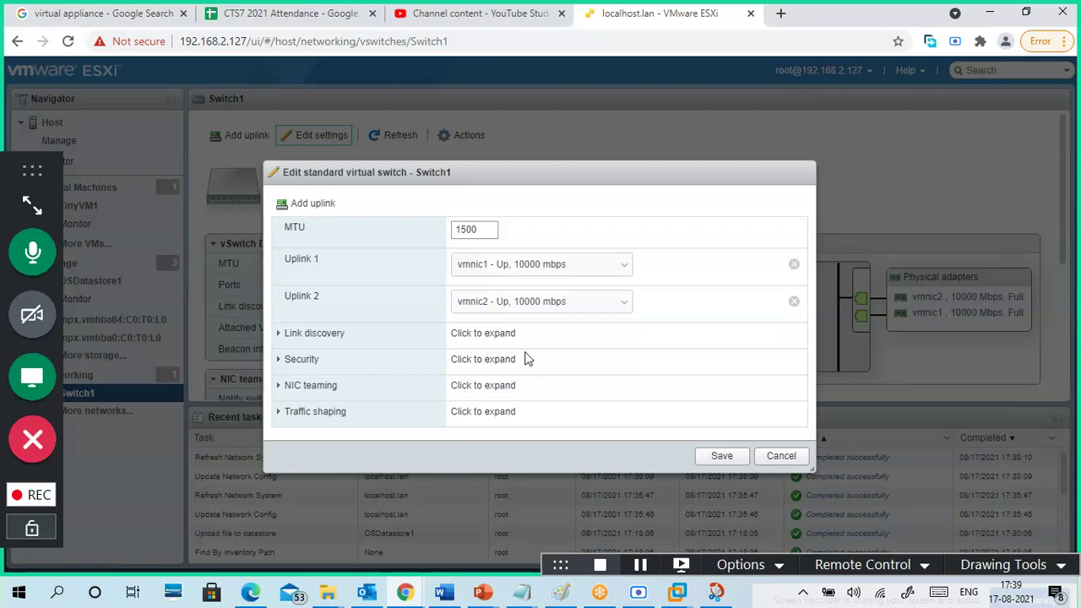
left_click(281, 336)
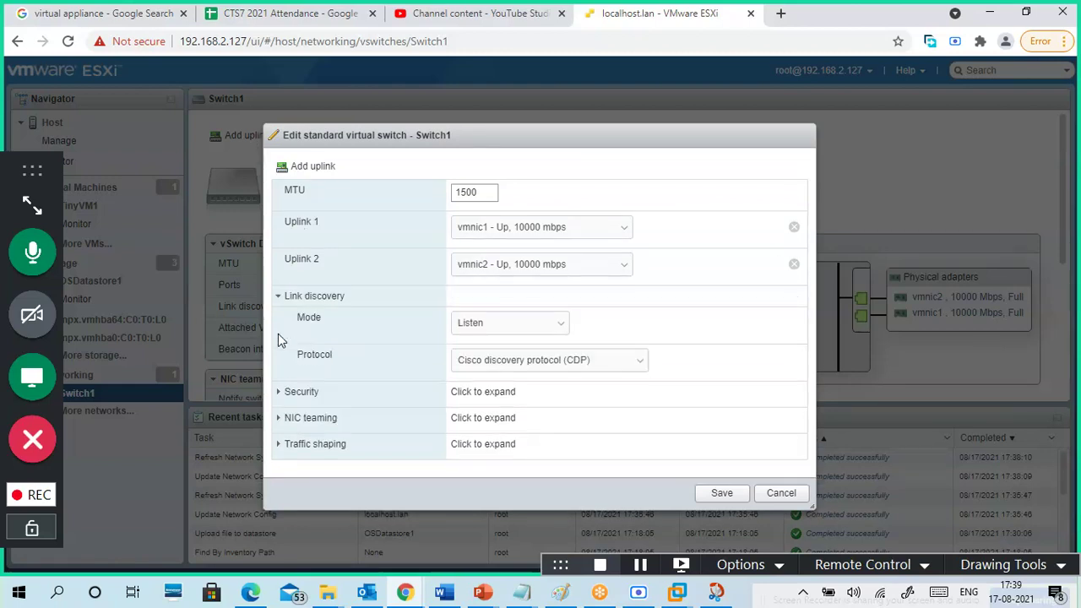
left_click(280, 391)
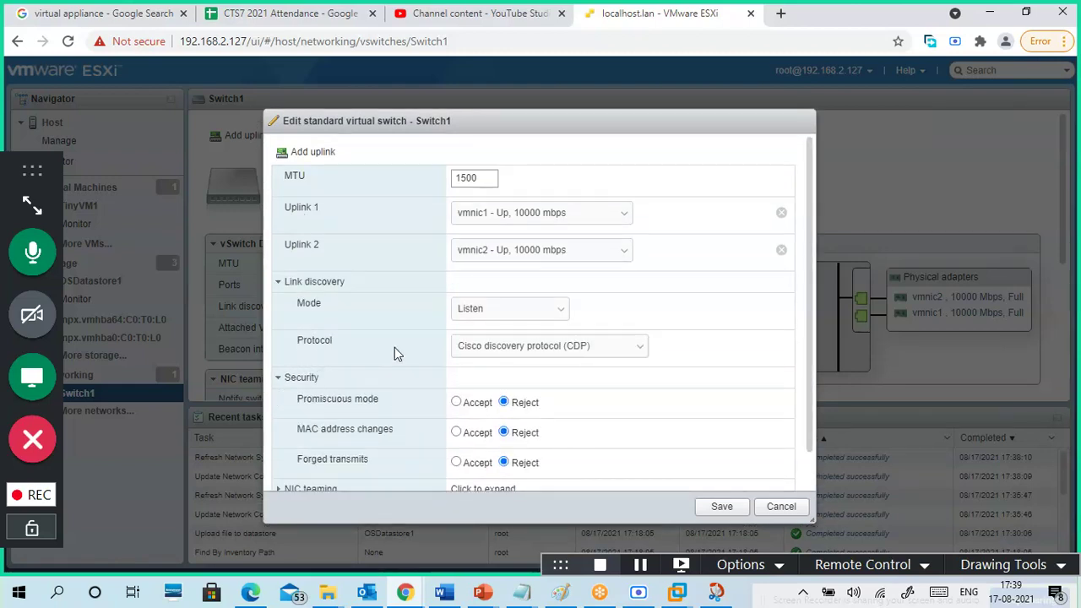
scroll(397, 359, "down", 1)
left_click(280, 450)
left_click(278, 242)
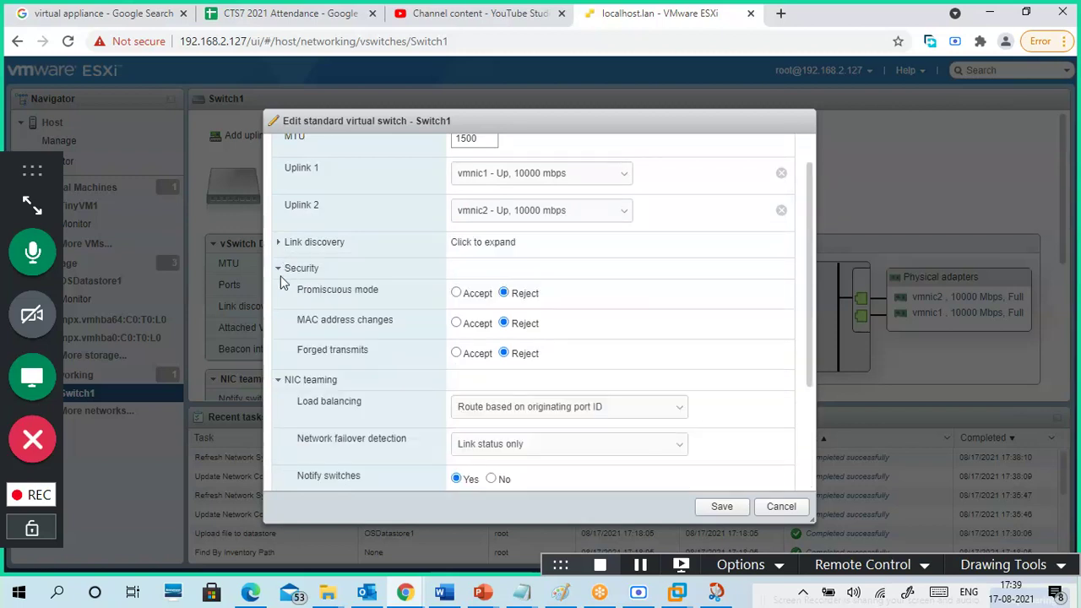
left_click(280, 269)
left_click_drag(338, 304, 281, 297)
left_click(283, 386)
scroll(405, 361, "down", 2)
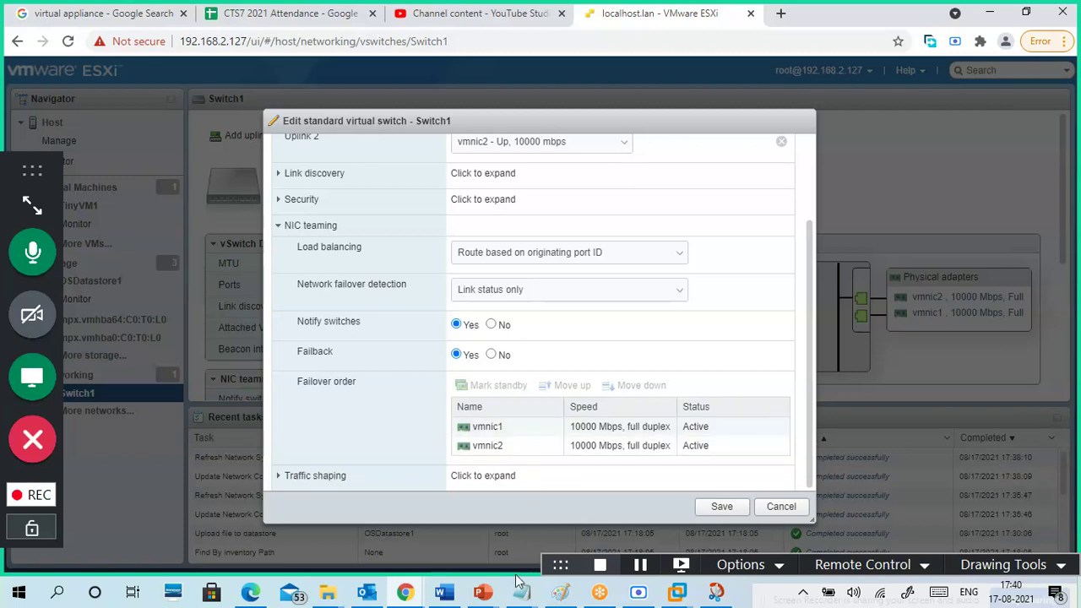
left_click(562, 596)
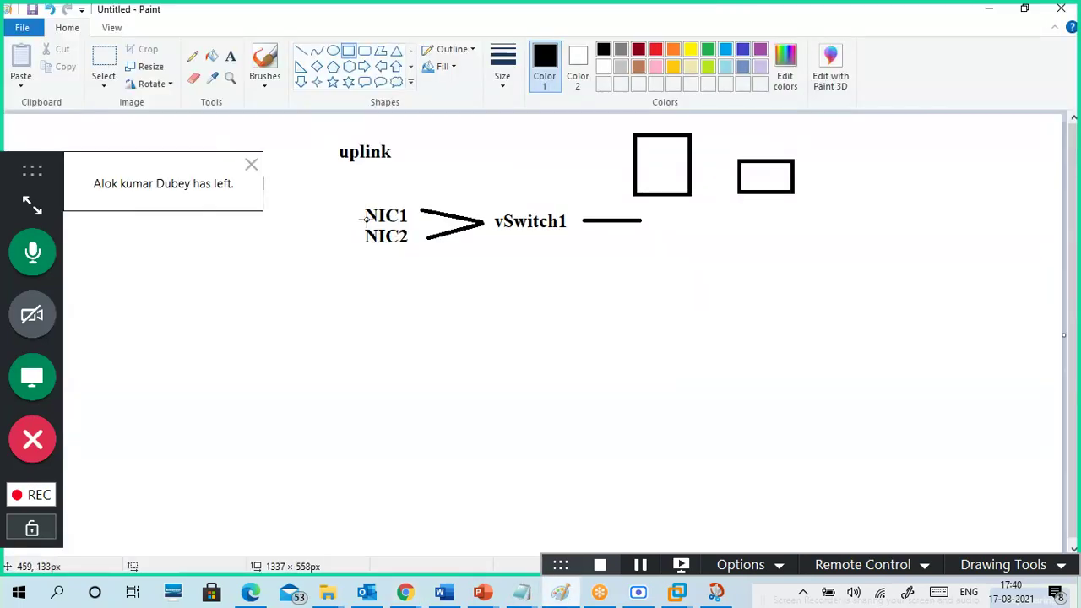
- Brush an A, a tick and a $ beside NIC1 and NIC2, then minimize Paint
left_click(264, 85)
left_click(209, 107)
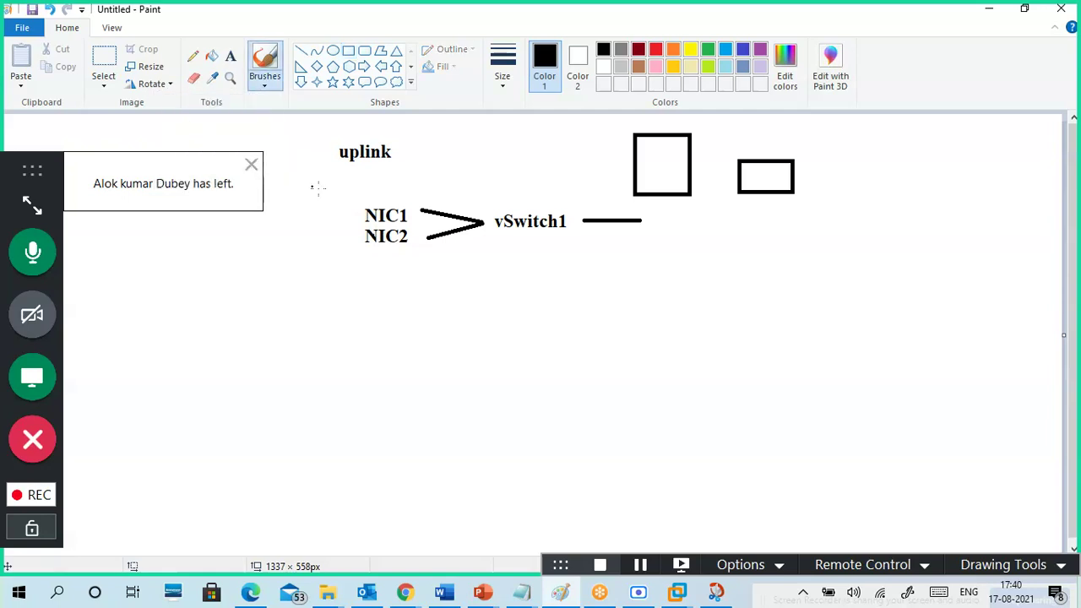
left_click_drag(330, 200, 326, 201)
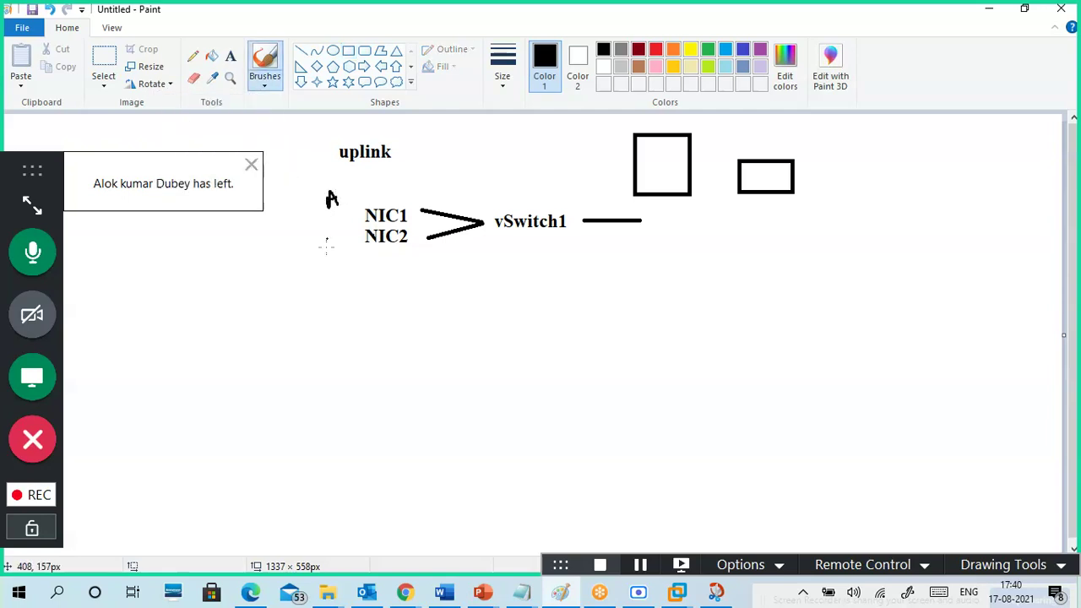
left_click_drag(332, 259, 339, 265)
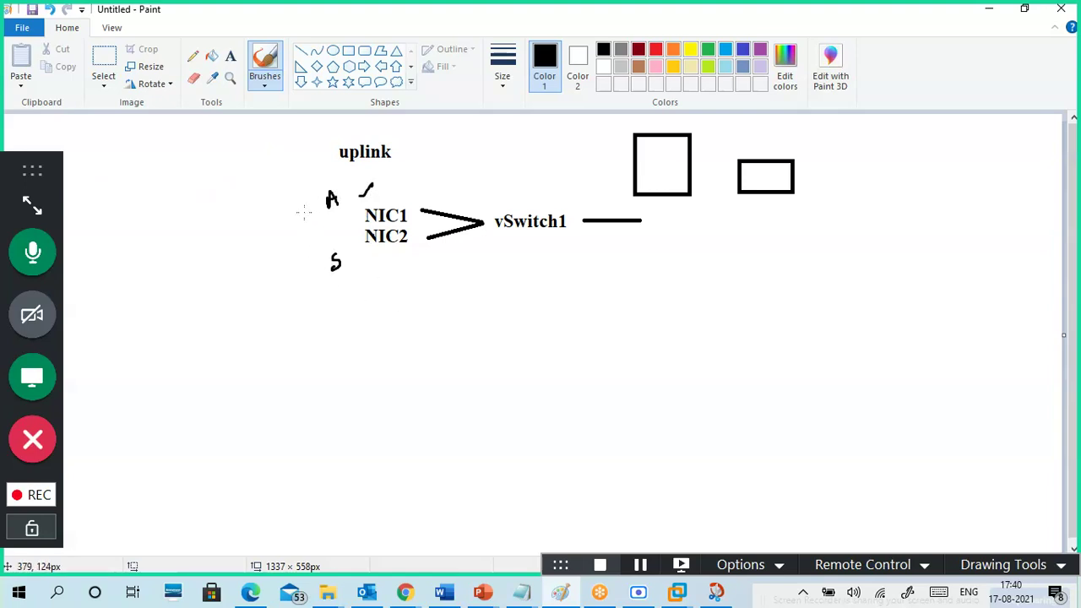
left_click_drag(313, 260, 325, 239)
left_click_drag(334, 253, 335, 279)
left_click(989, 9)
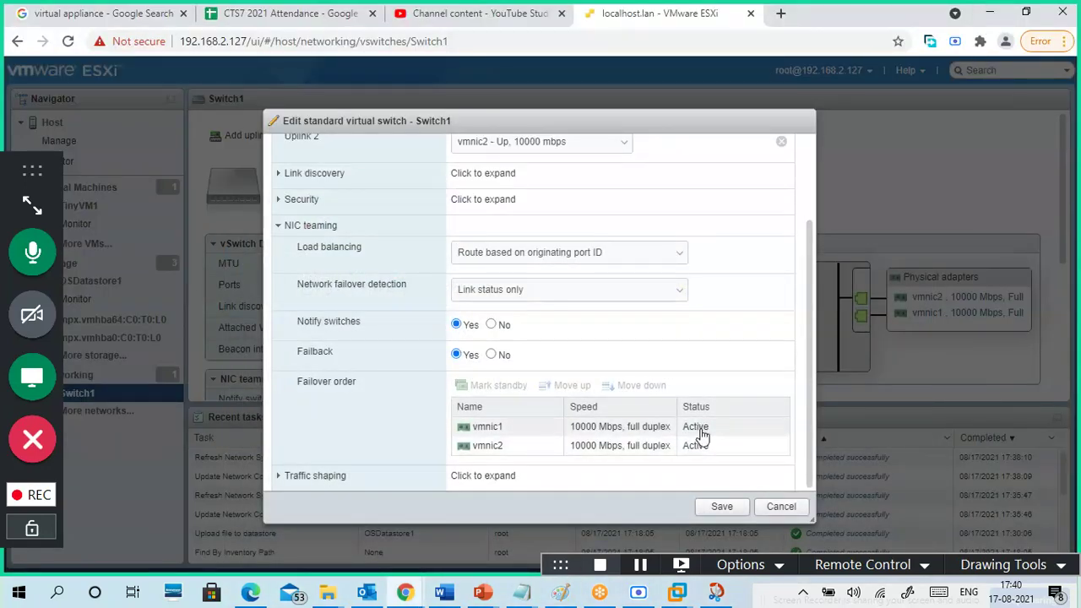
- Set load balancing to Route based on IP hash and failover detection to Link status only
left_click(595, 253)
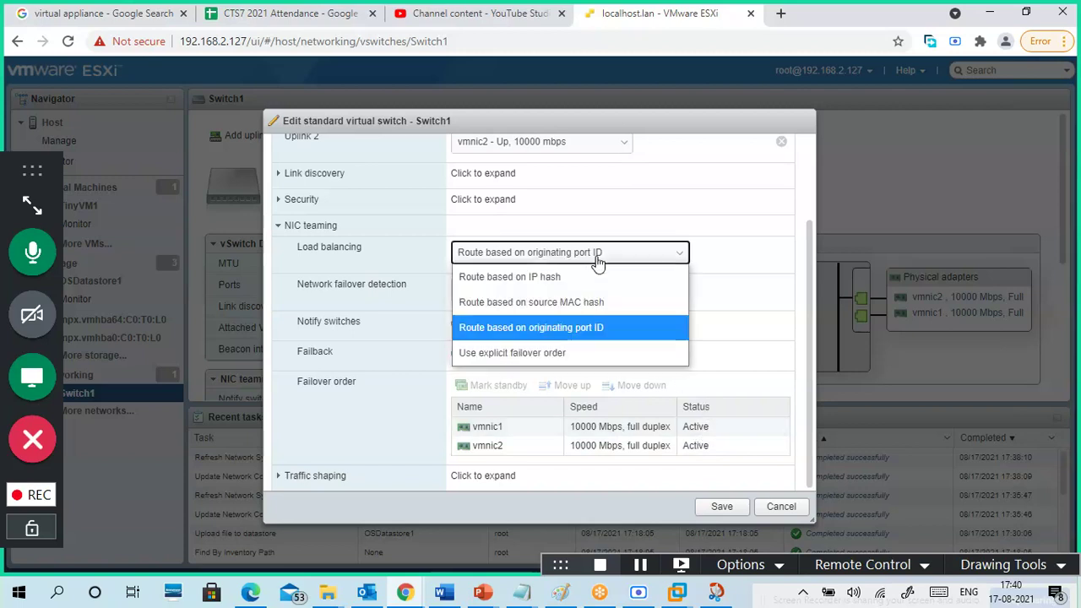
left_click(590, 276)
left_click(603, 255)
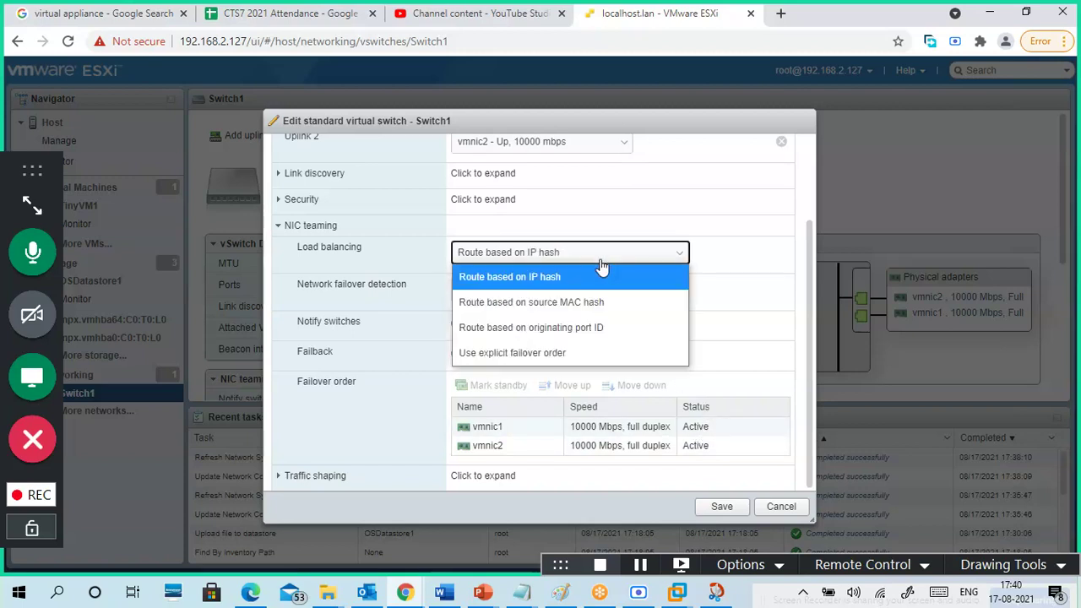
left_click(593, 305)
left_click(601, 256)
left_click(593, 276)
left_click(598, 288)
left_click(576, 340)
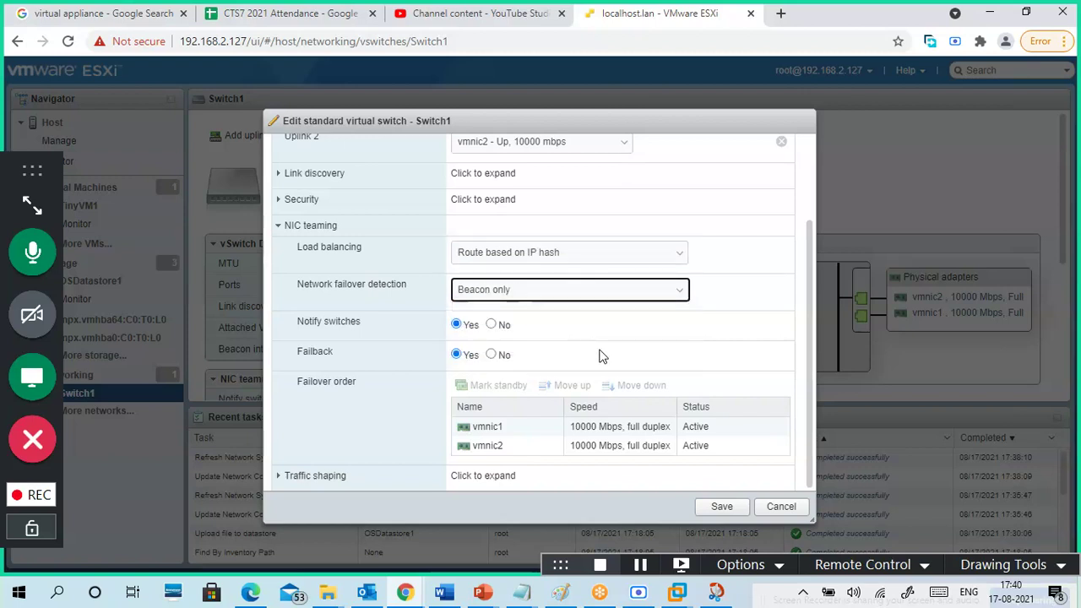
left_click(597, 306)
left_click(591, 316)
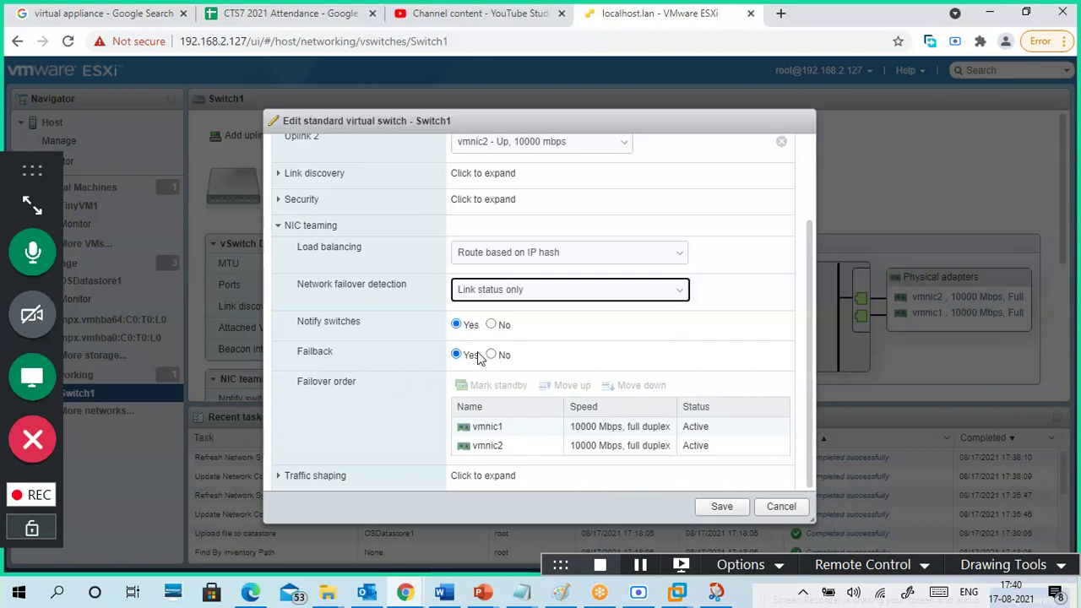
- Select vmnic1 and vmnic2 alternately in the failover order list
left_click(637, 432)
left_click(637, 433)
left_click(639, 446)
left_click(633, 428)
left_click(643, 446)
left_click(640, 431)
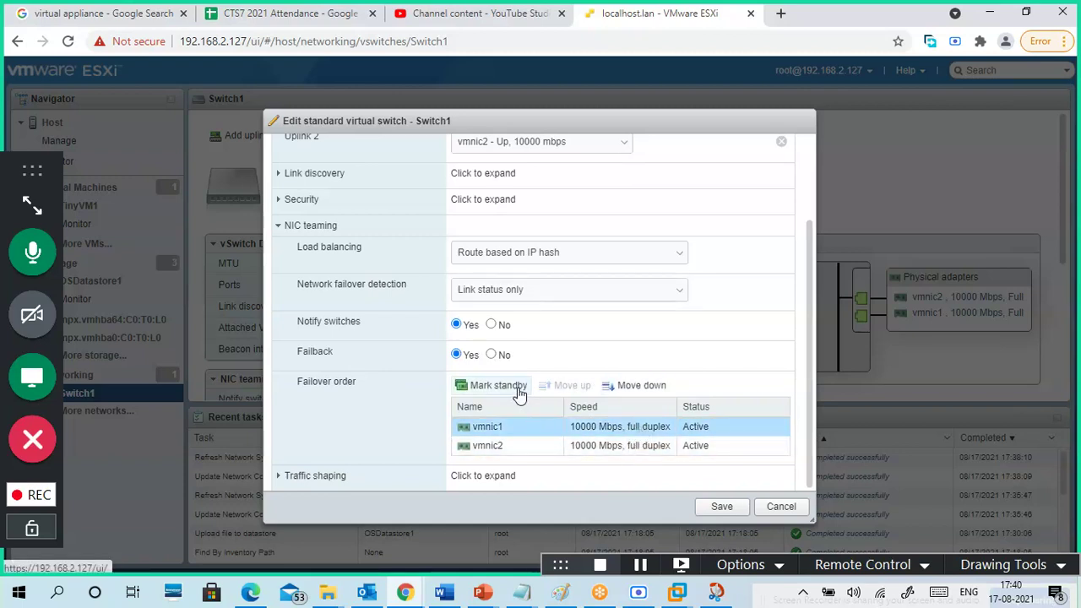
- Mark vmnic2 as standby, then restore it to active in the failover order
left_click(532, 449)
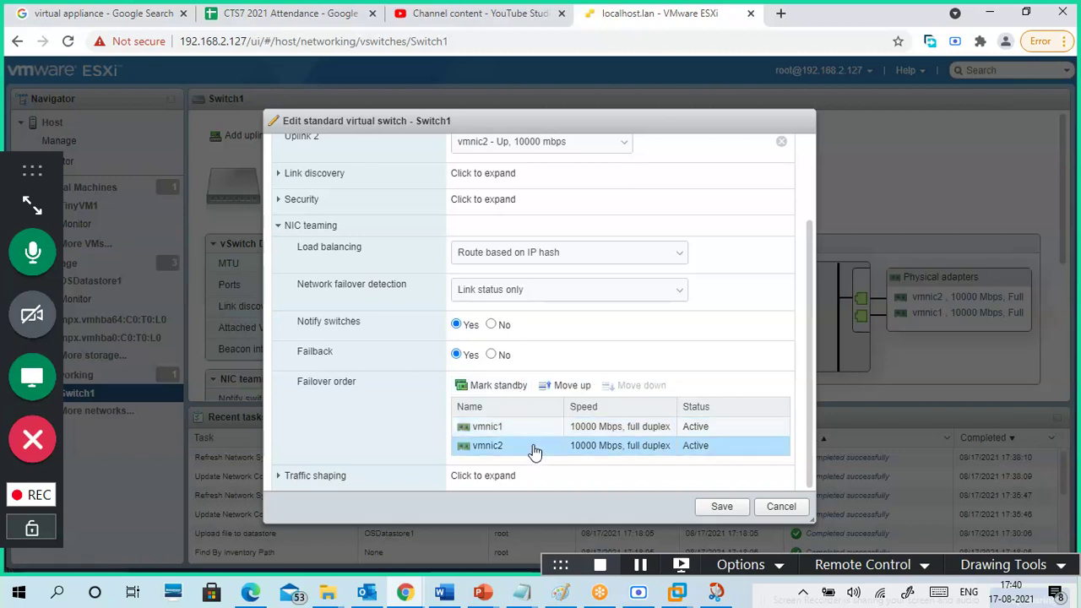
left_click(500, 389)
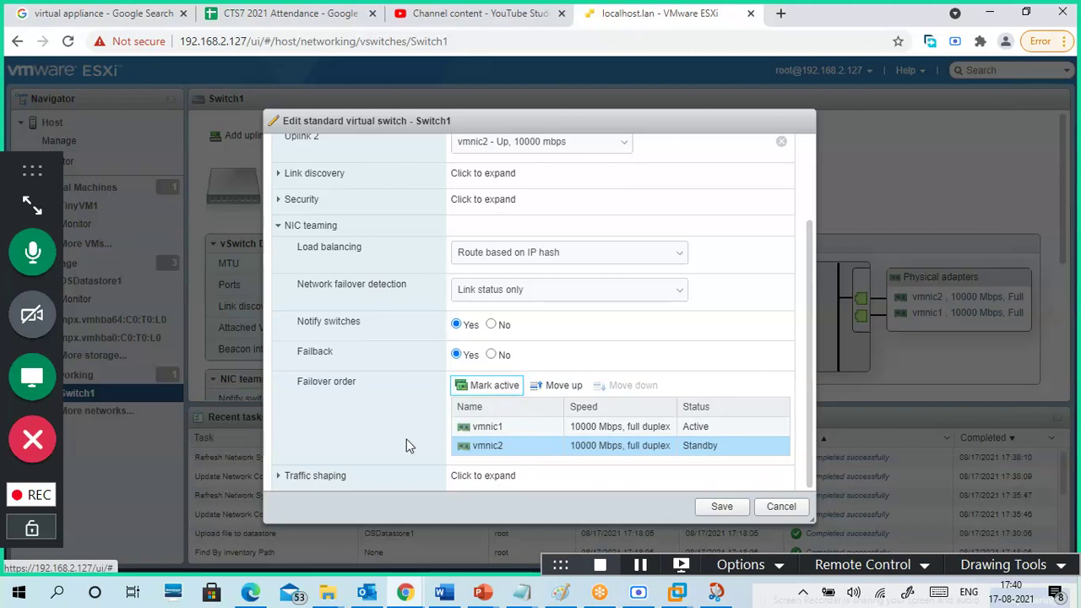
left_click(673, 427)
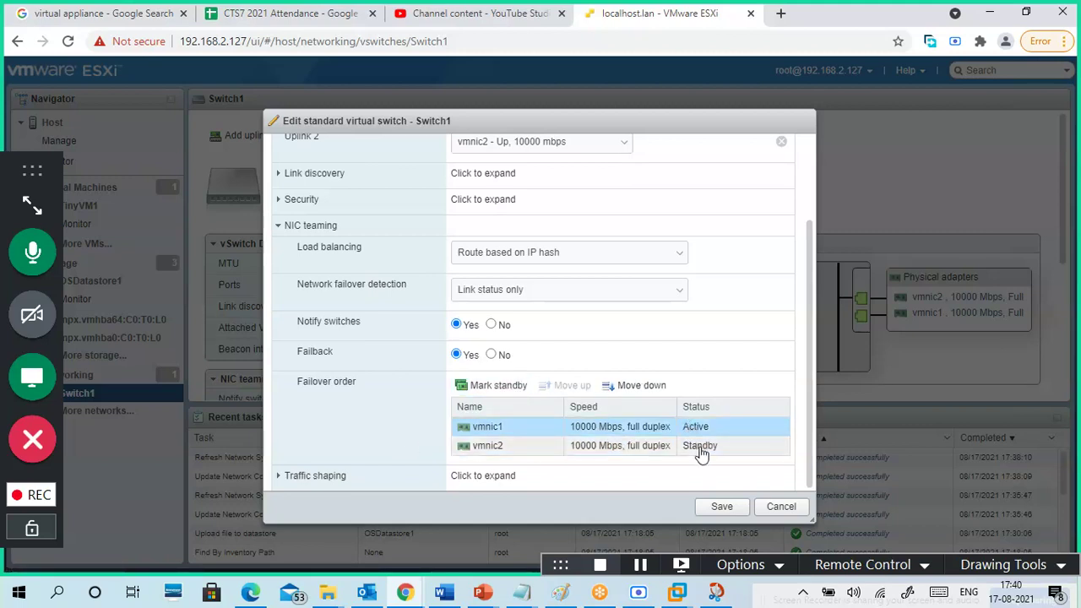
left_click(667, 447)
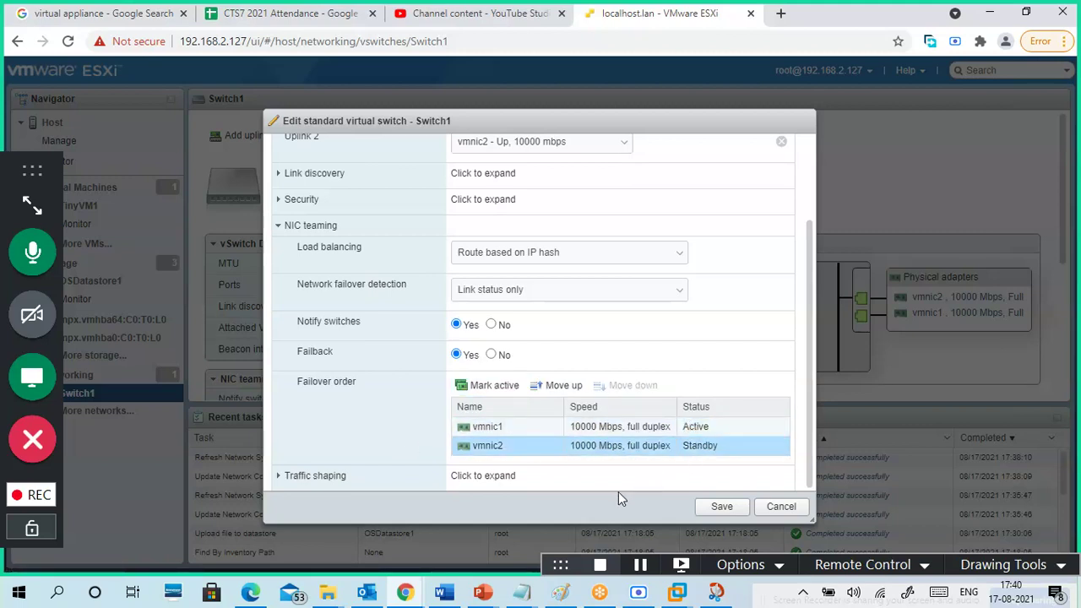
left_click(646, 429)
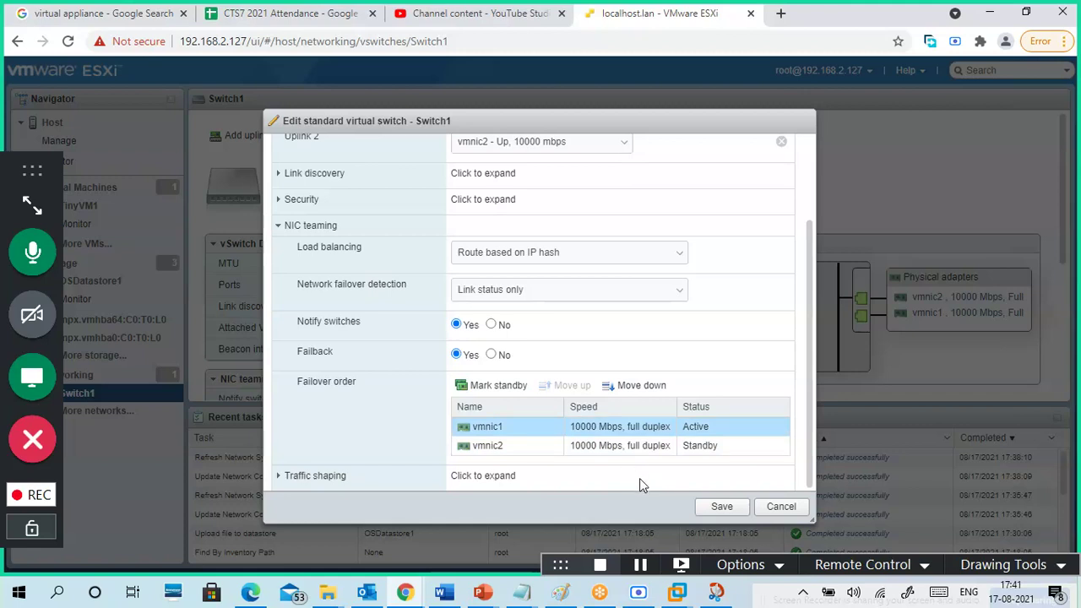
left_click(638, 447)
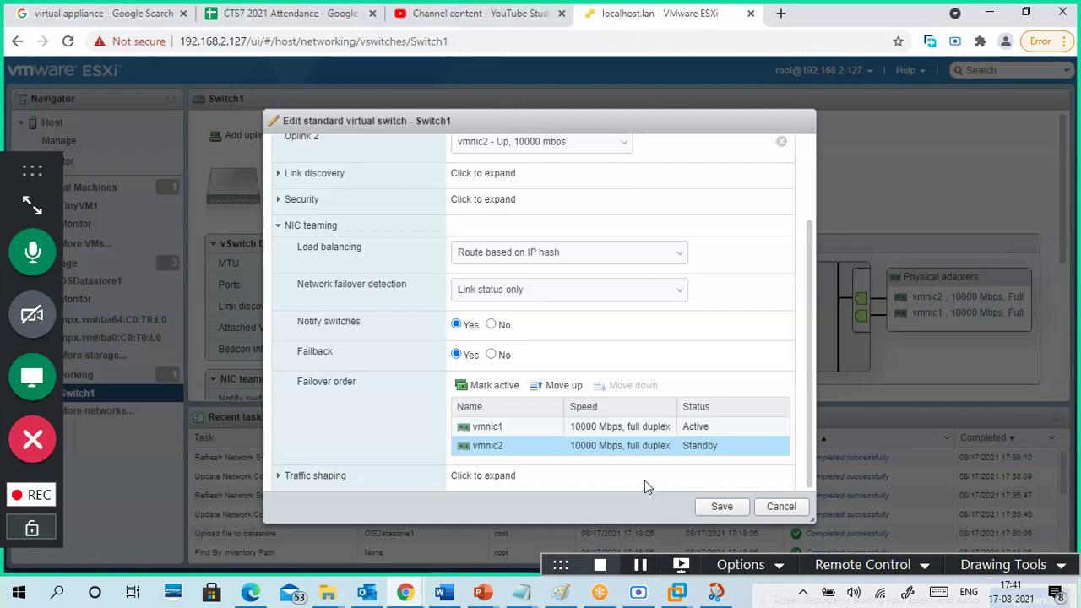
left_click(601, 428)
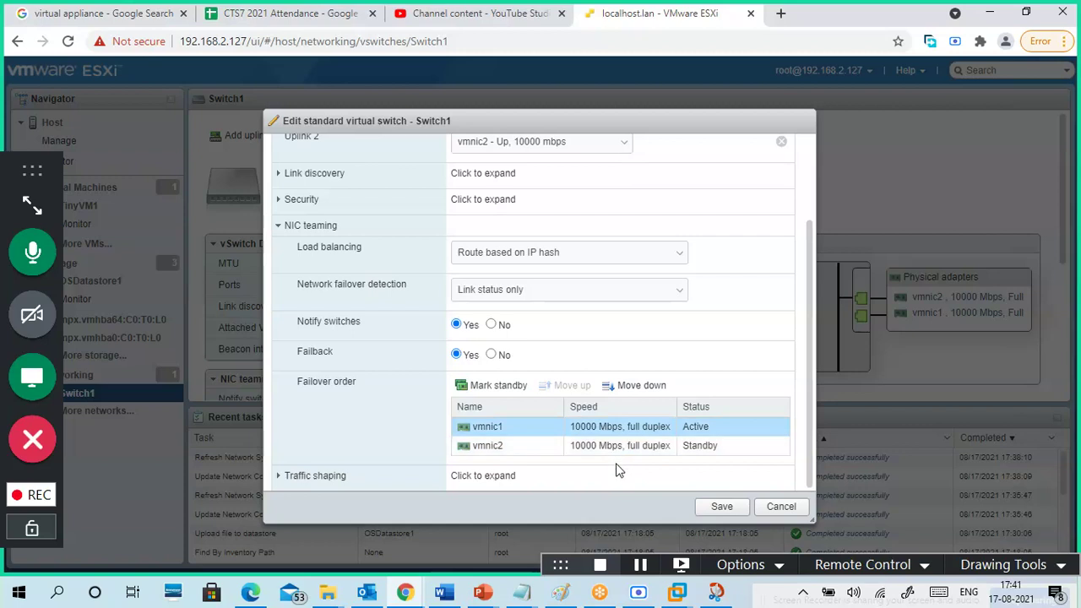
left_click(621, 445)
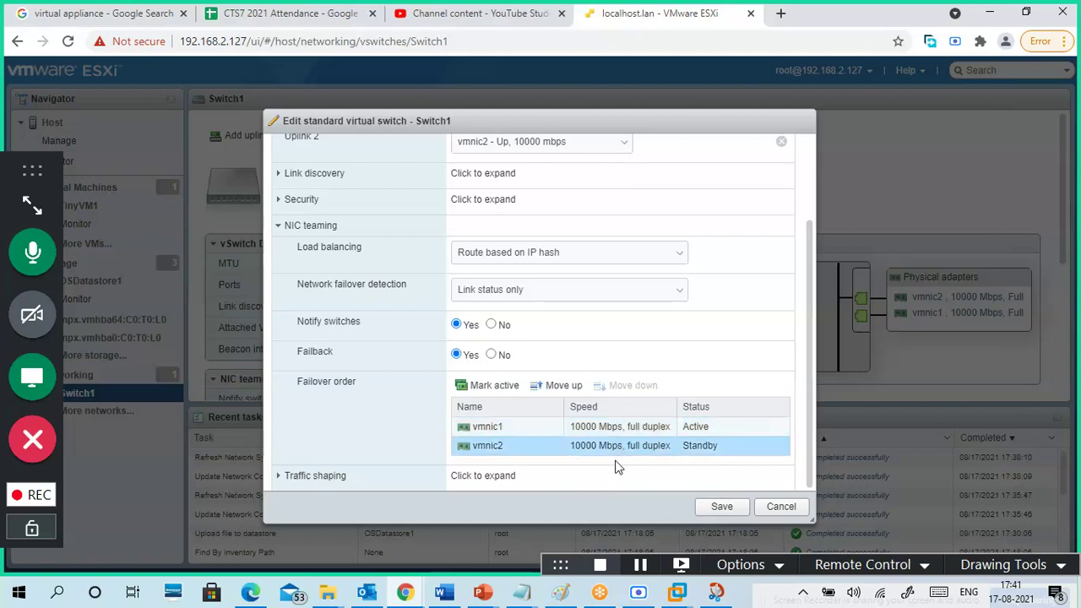
left_click(483, 386)
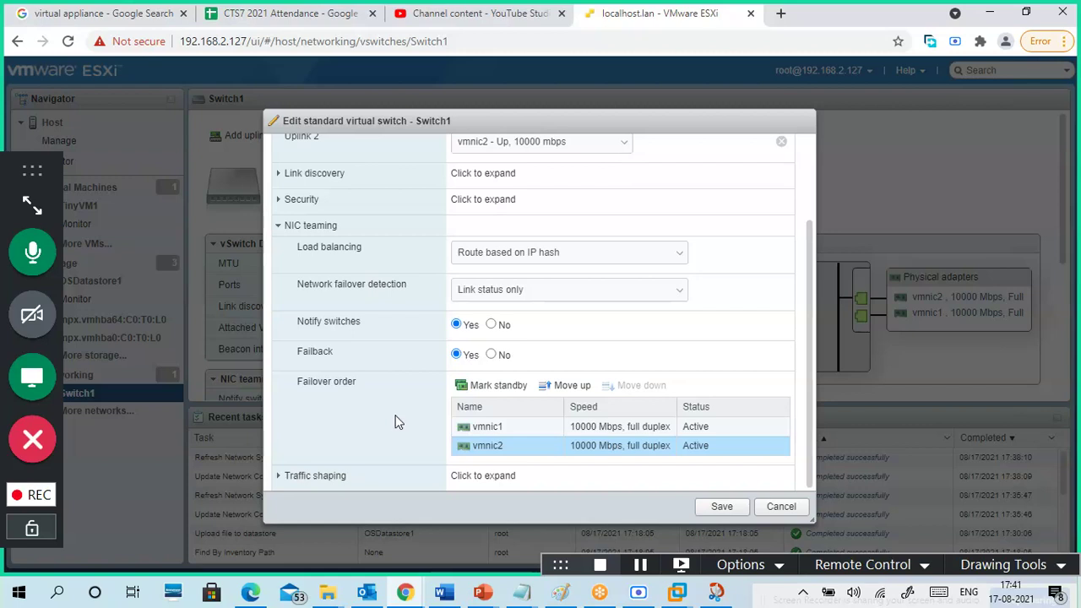
- Save Switch1's IP hash teaming settings
scroll(403, 422, "up", 2)
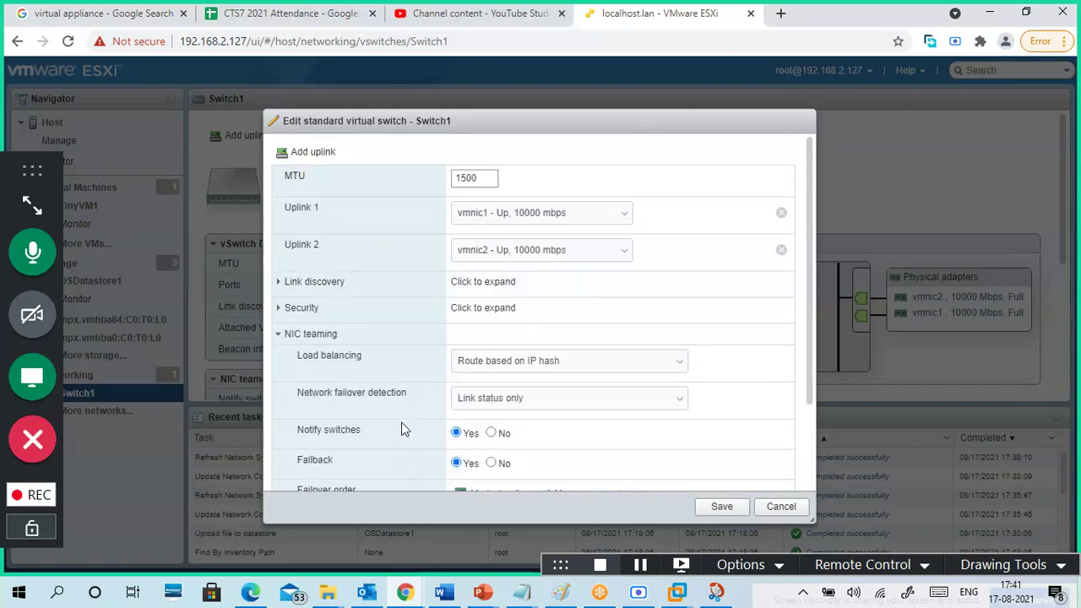
scroll(392, 412, "down", 2)
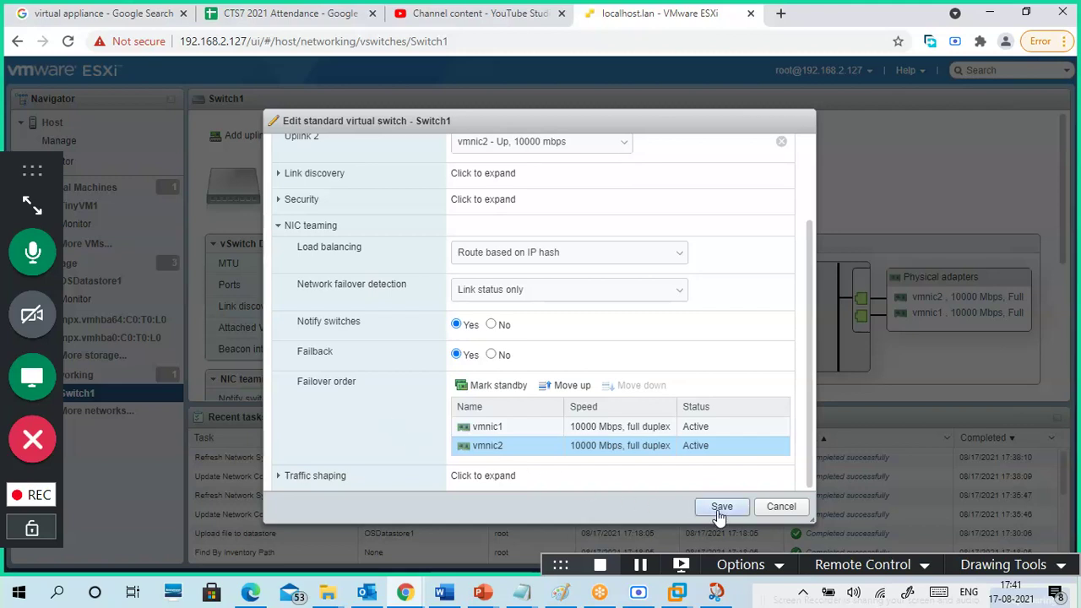
left_click(720, 510)
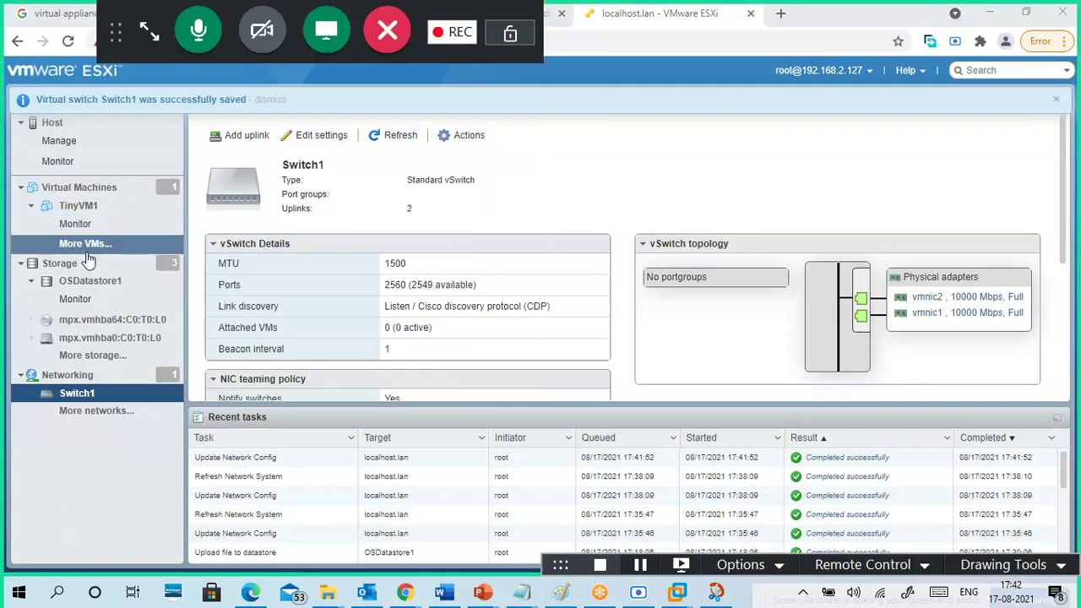
- On the Networking page, select Switch1, then view the Physical NICs and VMkernel NICs tabs
left_click(96, 378)
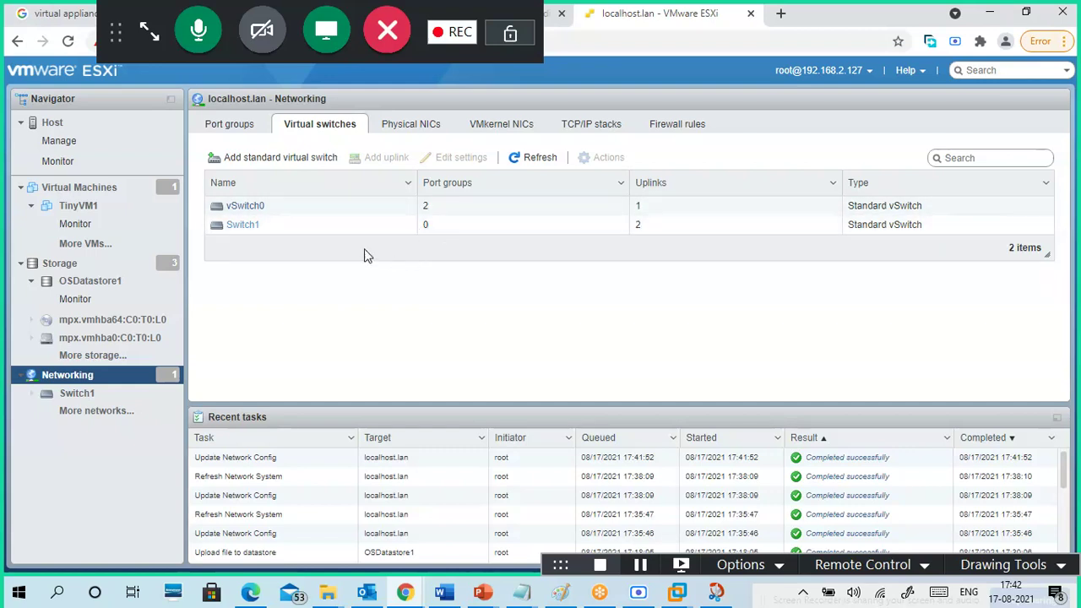
left_click(380, 228)
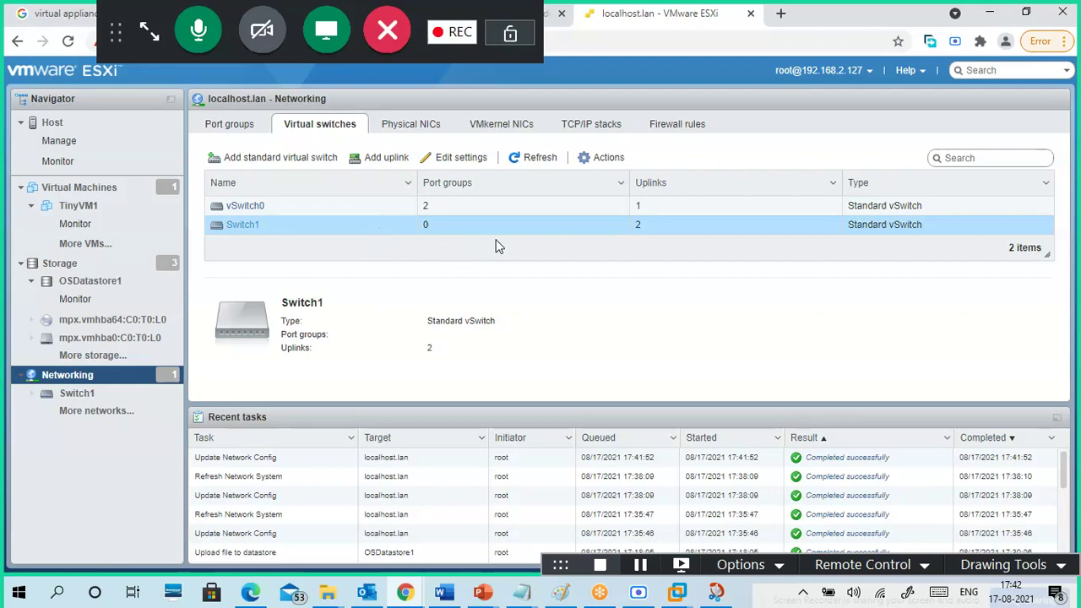
left_click(596, 158)
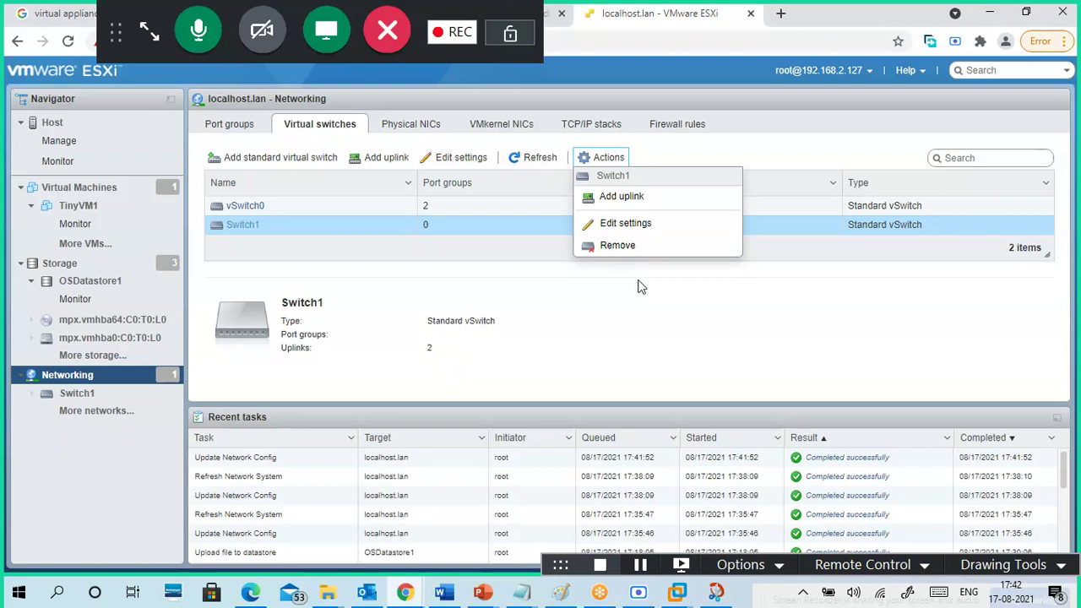
left_click(430, 126)
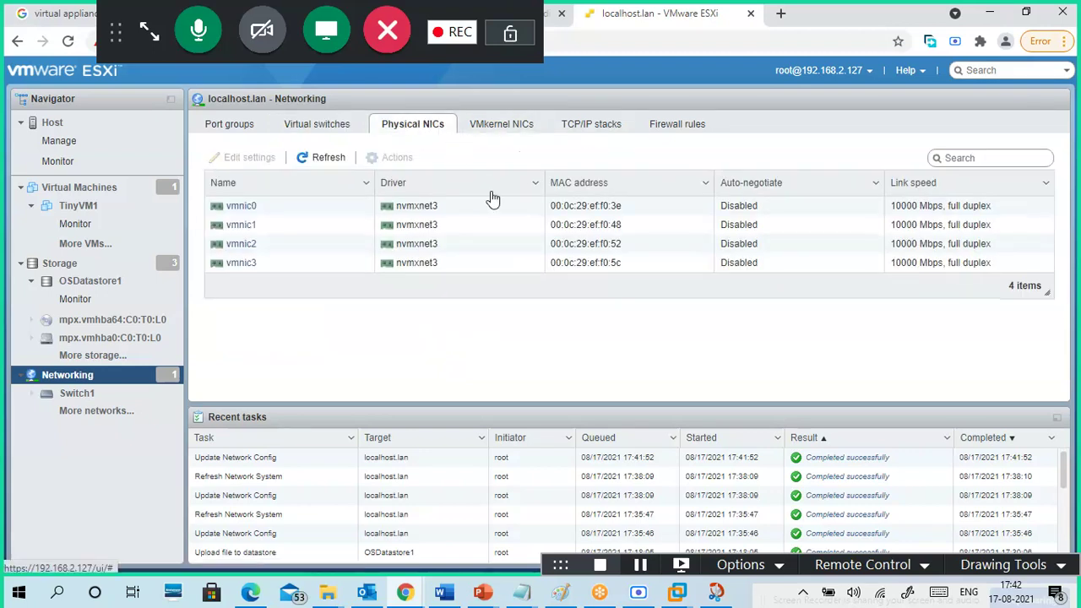
left_click(528, 132)
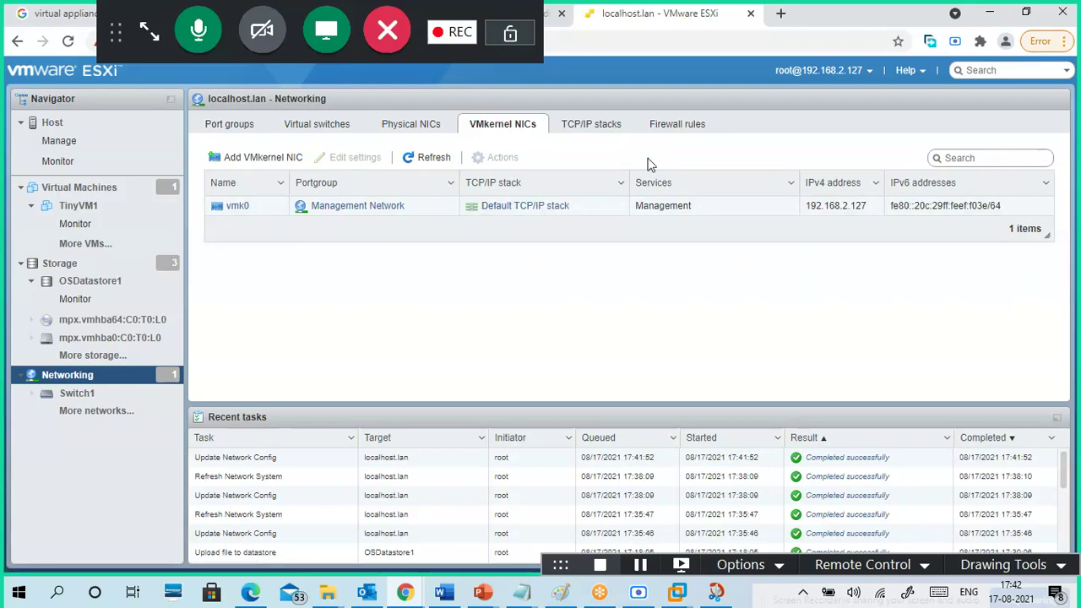
- Start adding a VMkernel NIC, try existing port groups, then create a new port group on Switch1
left_click(263, 158)
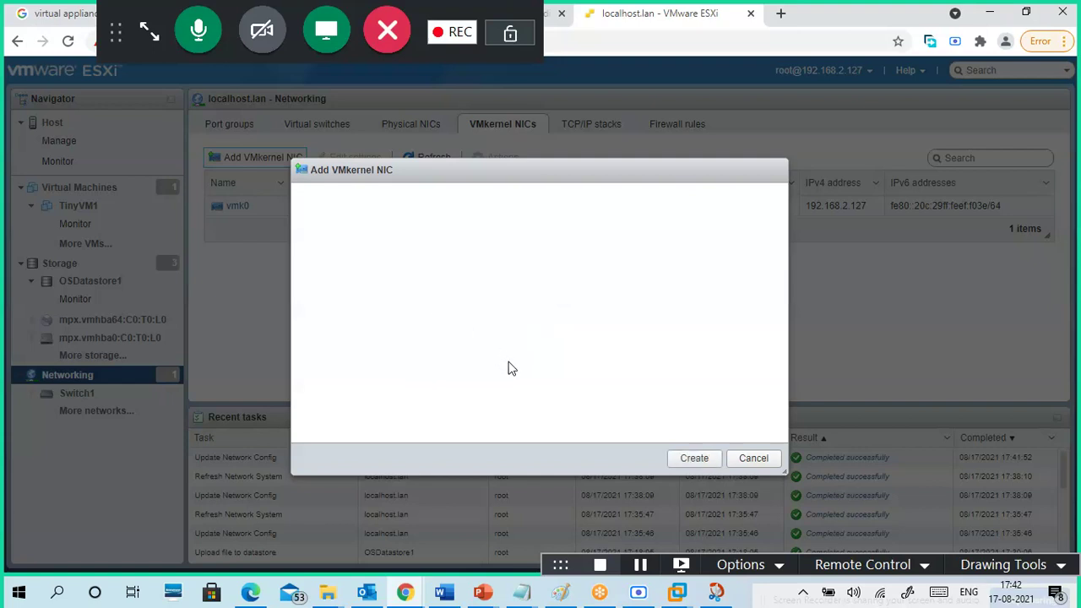
triple_click(533, 201)
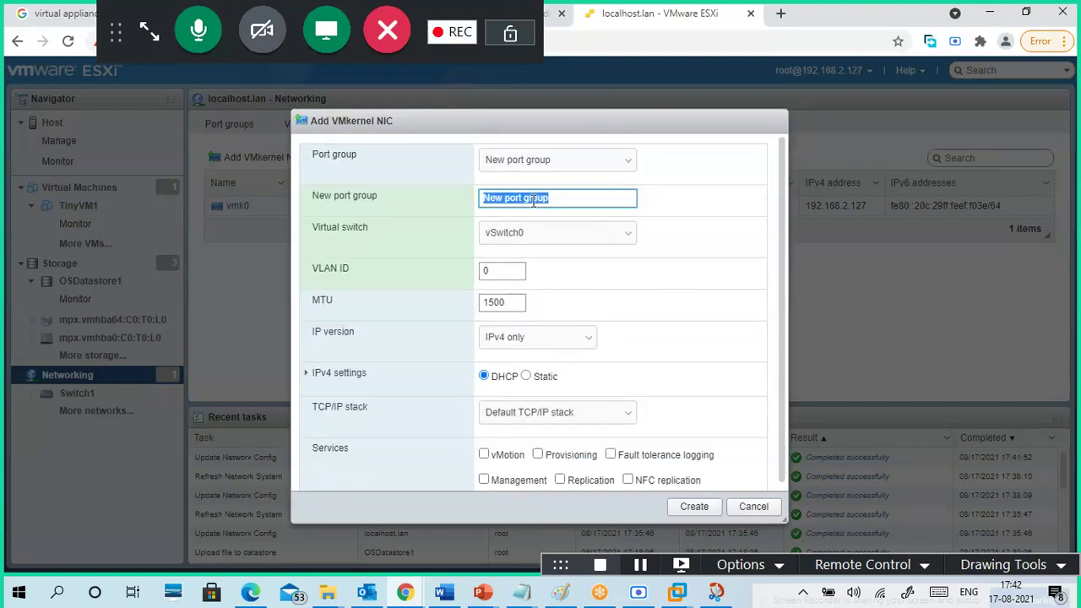
left_click(541, 160)
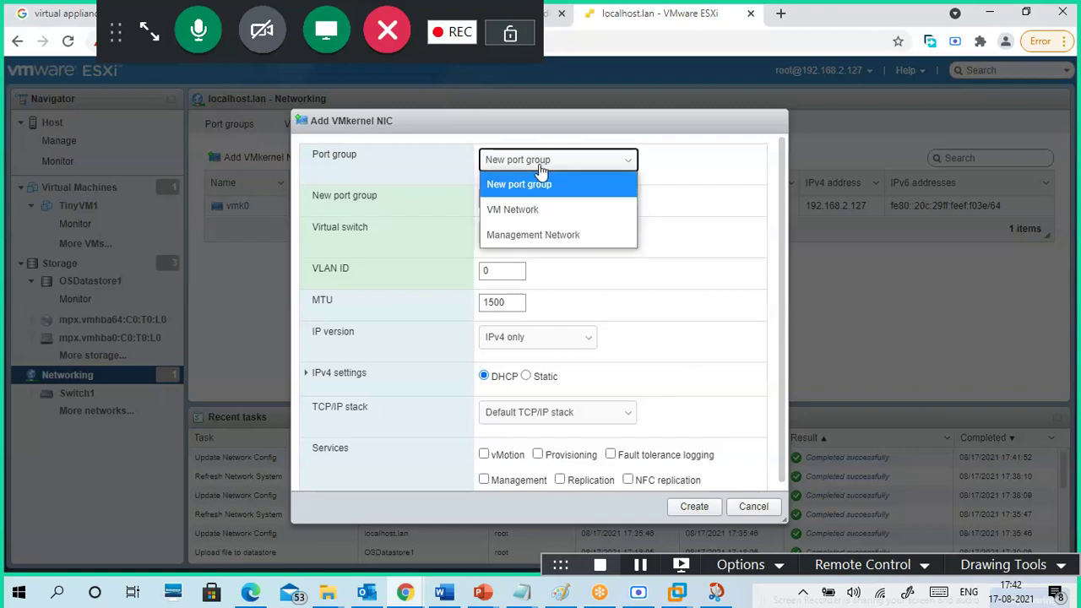
left_click(553, 209)
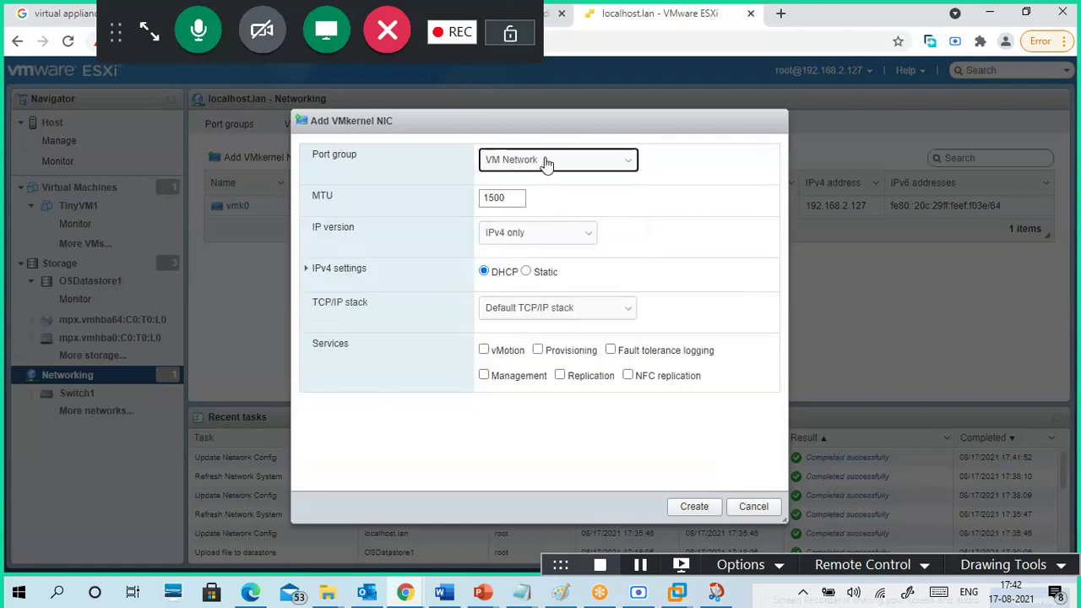
left_click(546, 162)
left_click(563, 236)
left_click(556, 161)
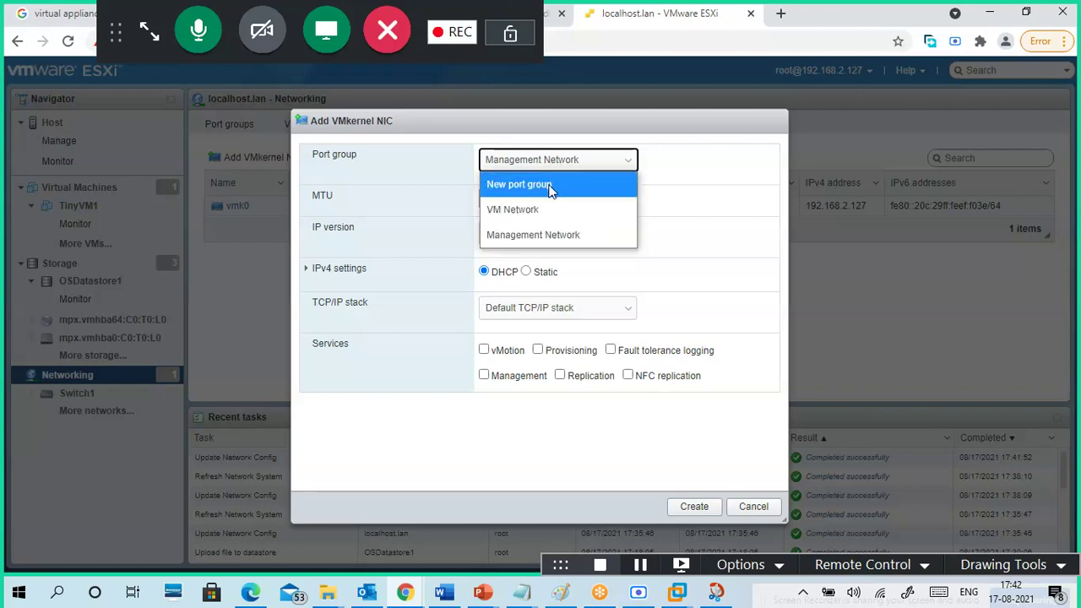
left_click(549, 185)
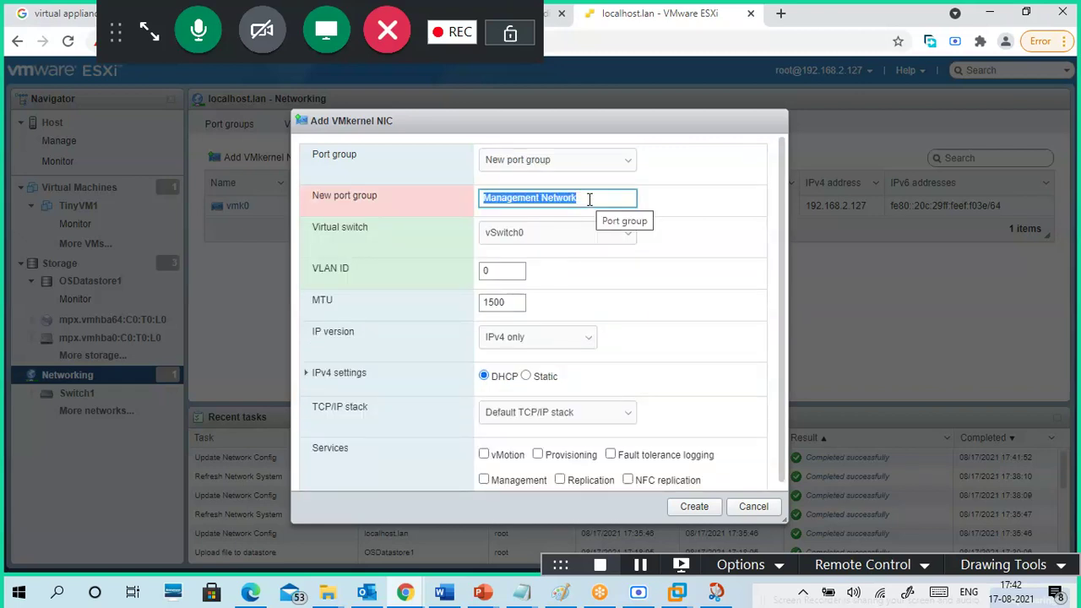
left_click(592, 199)
left_click(563, 237)
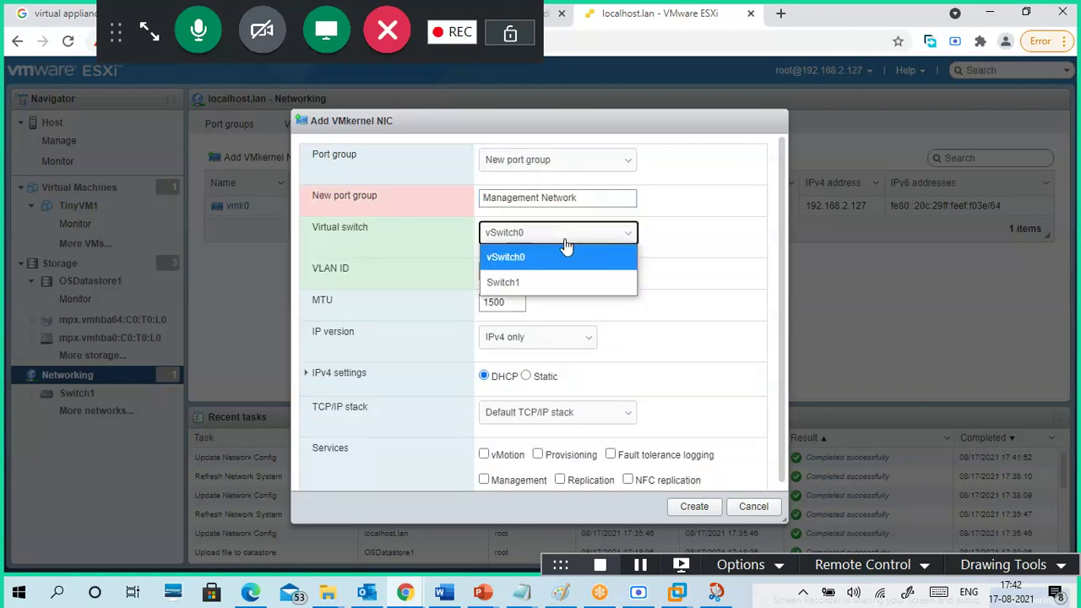
left_click(556, 283)
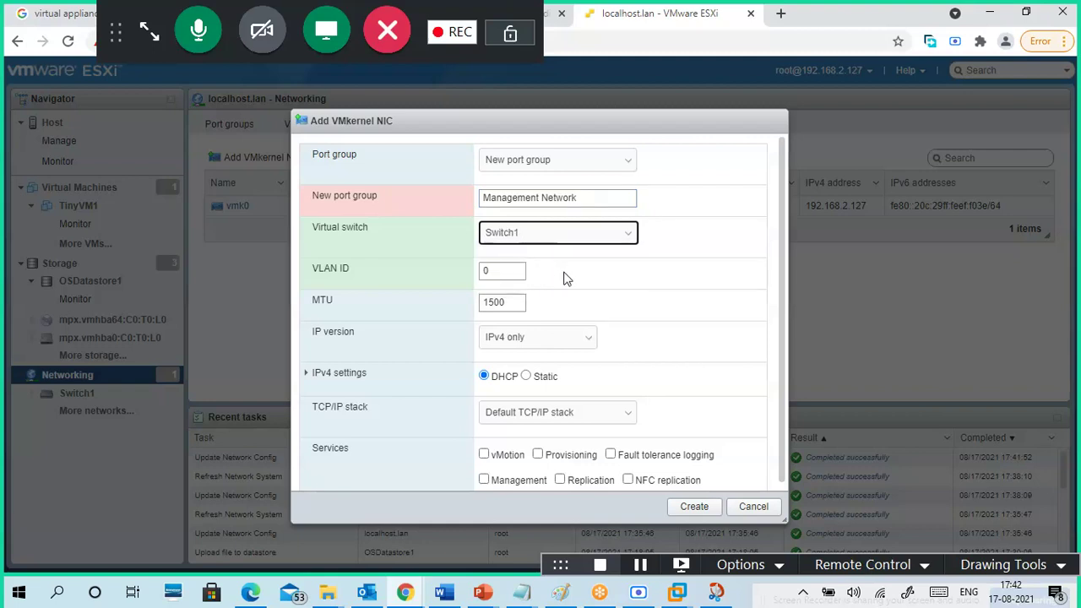
- Try Management Network and VM Network as the port group, ending back on New port group
scroll(576, 284, "down", 1)
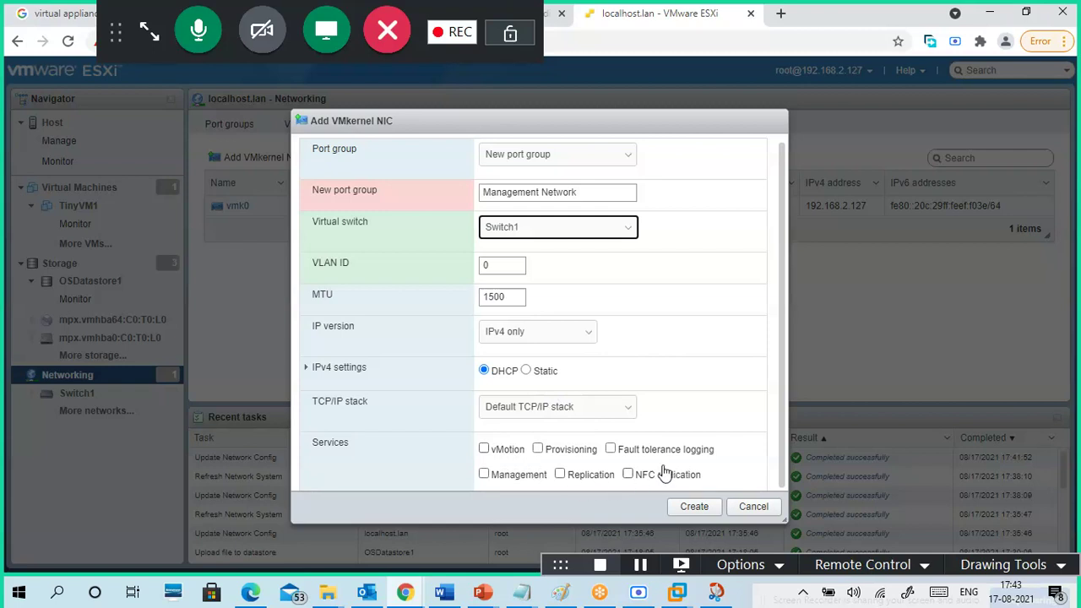
left_click(595, 192)
left_click(573, 158)
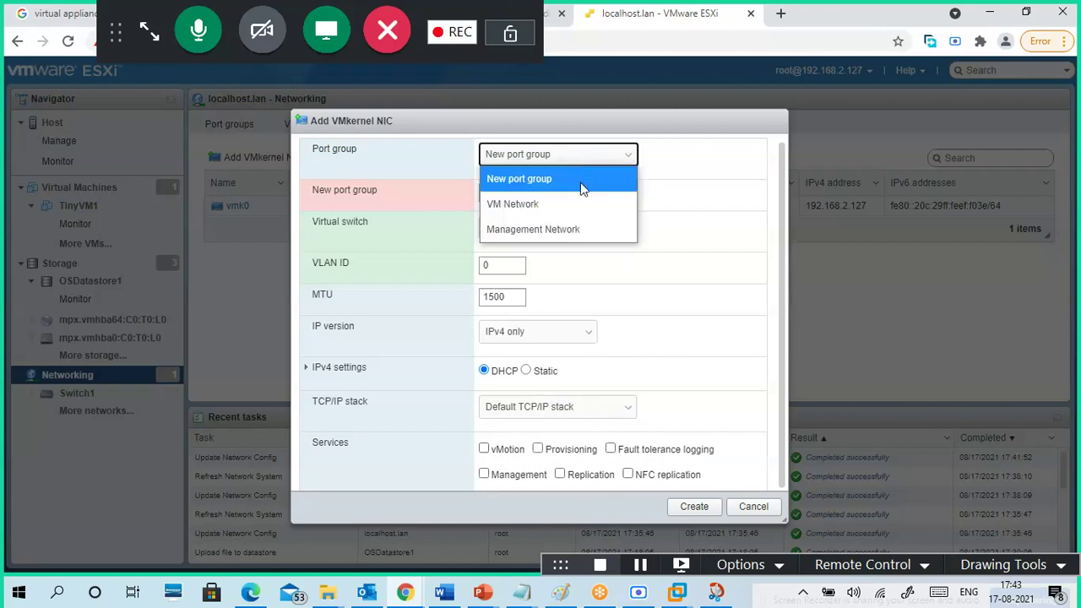
left_click(583, 229)
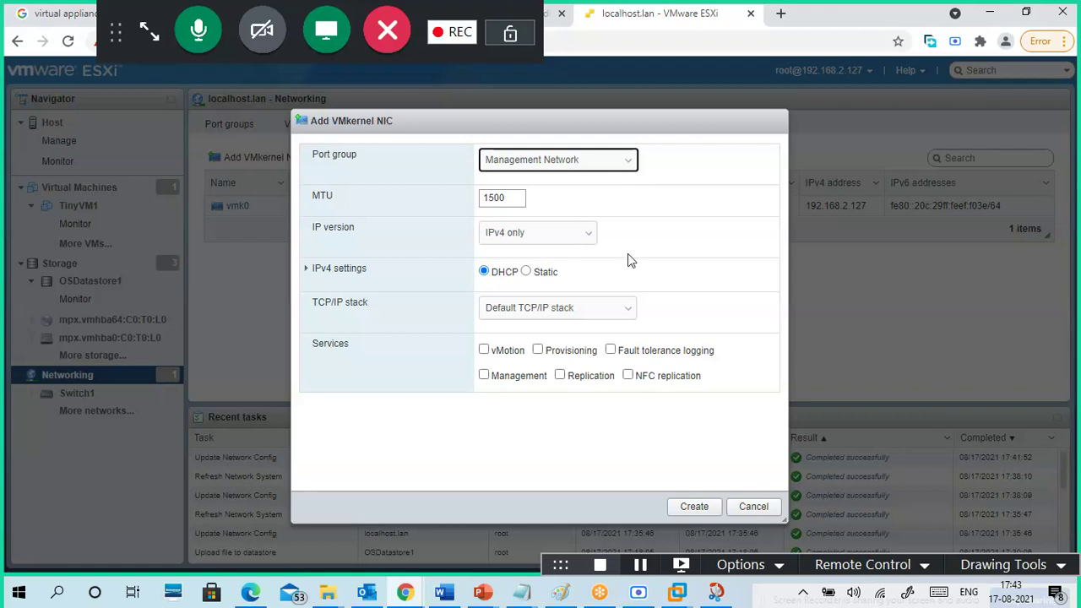
left_click(590, 163)
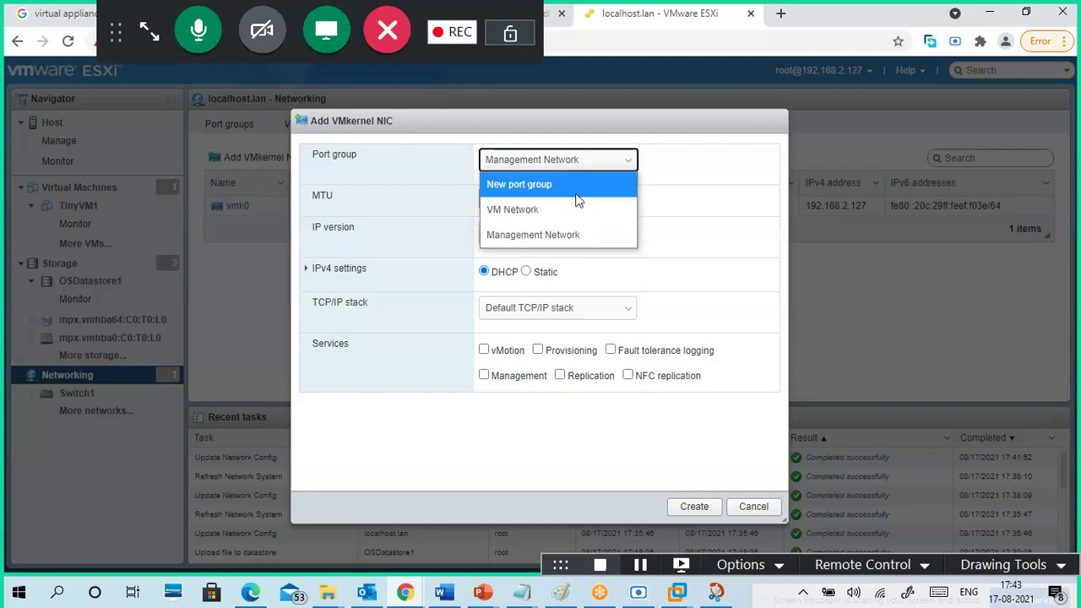
left_click(580, 206)
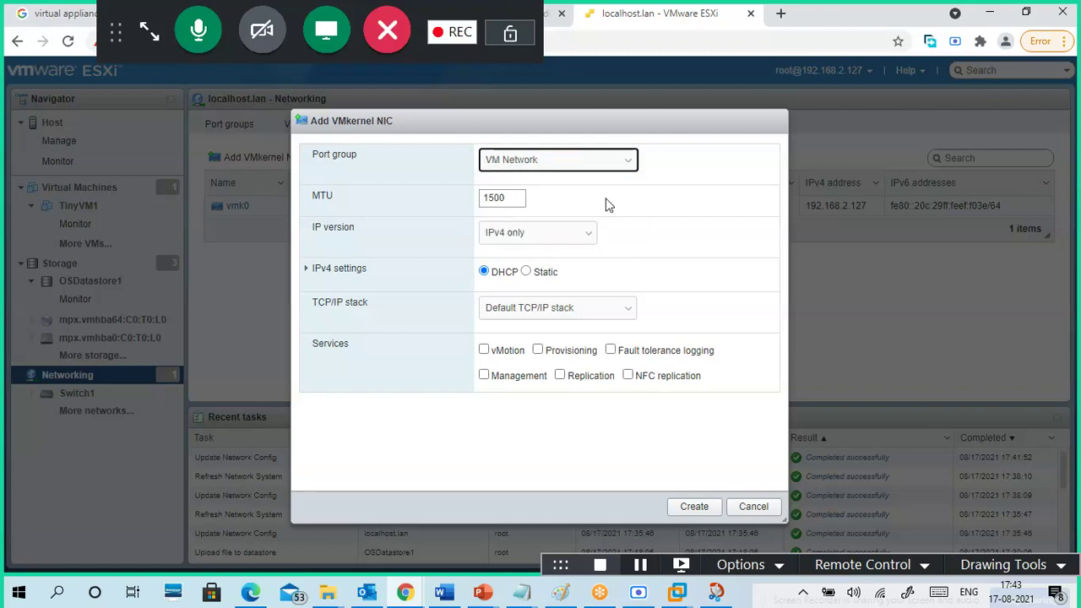
left_click(591, 166)
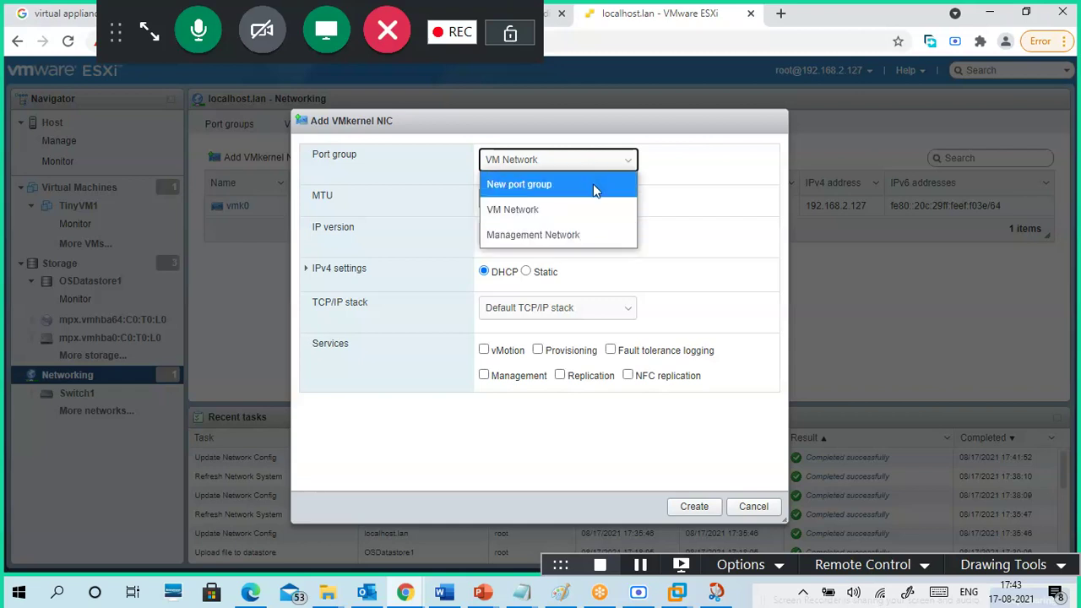
key("Escape")
left_click(594, 185)
- Name the new port group Port Group 1 and keep it on Switch1
left_click(569, 197)
left_click(569, 197)
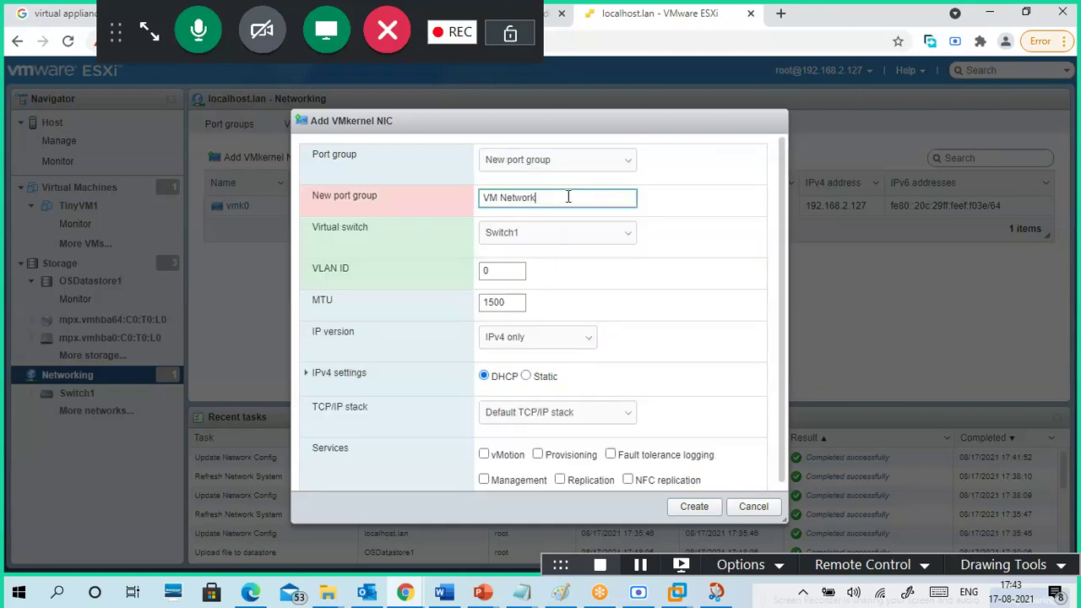
left_click_drag(567, 197, 473, 213)
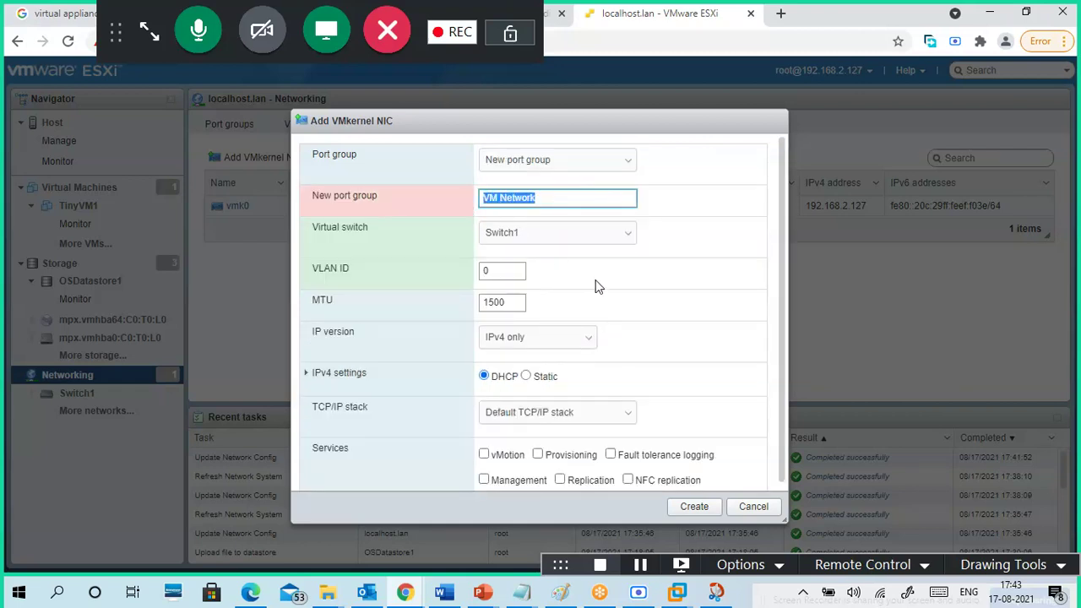
type("Port Gro")
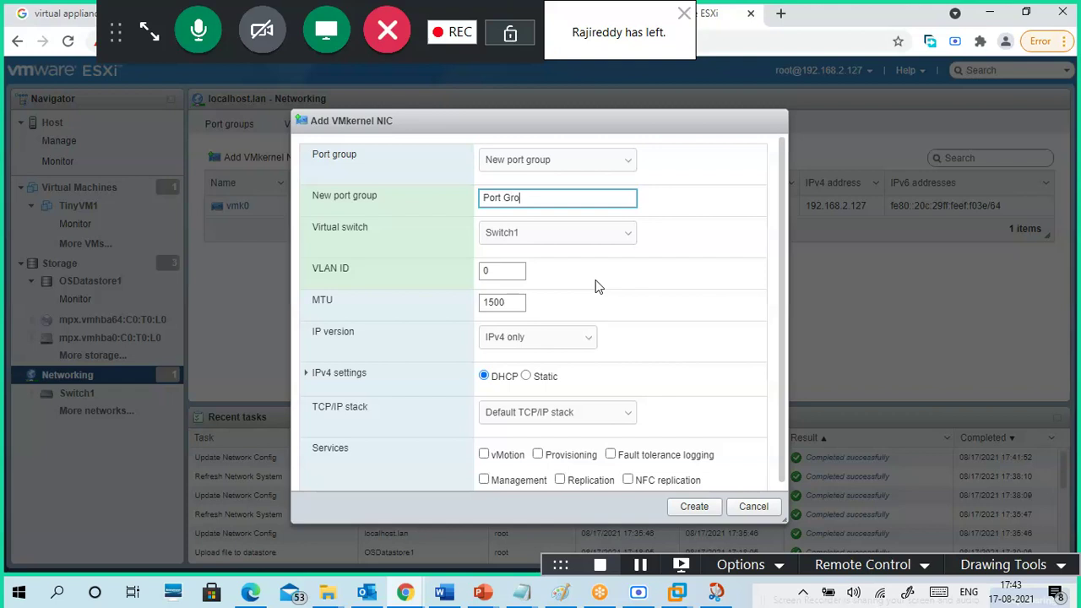
type("up 1")
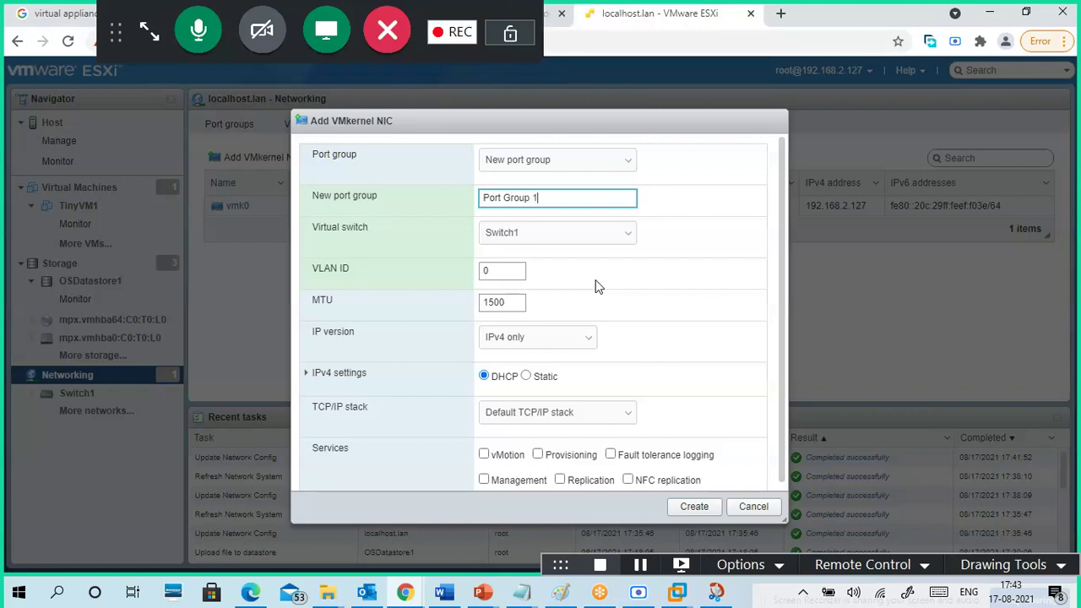
left_click(603, 237)
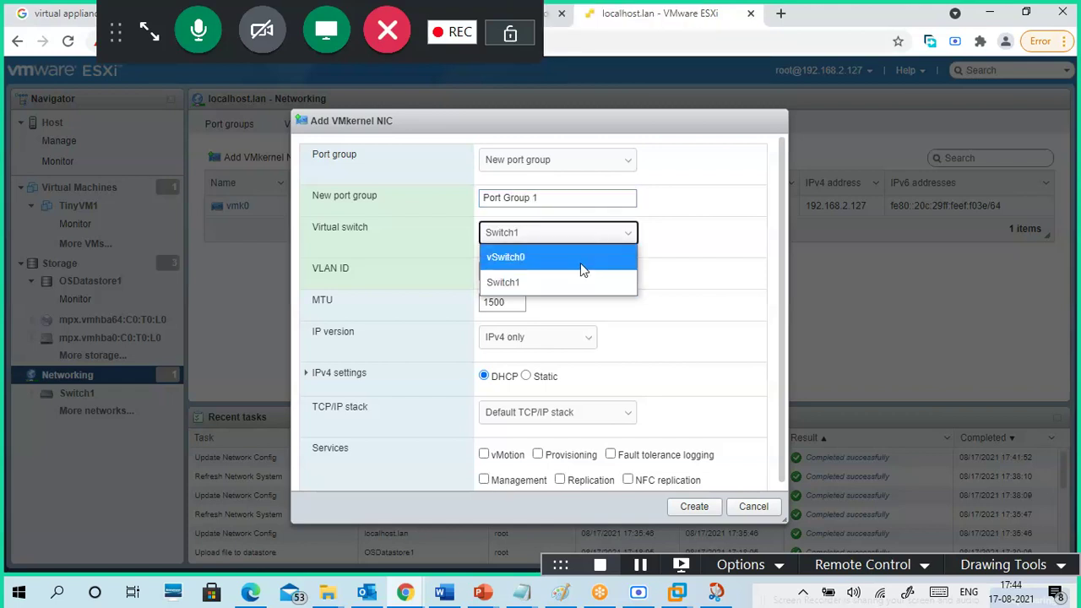
left_click(572, 283)
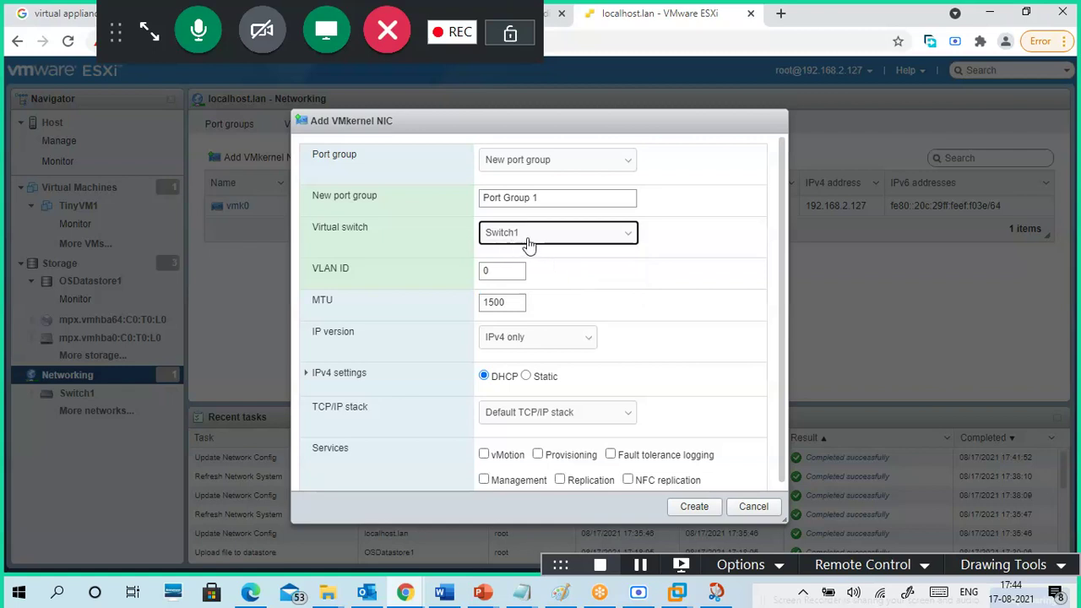
scroll(663, 284, "down", 1)
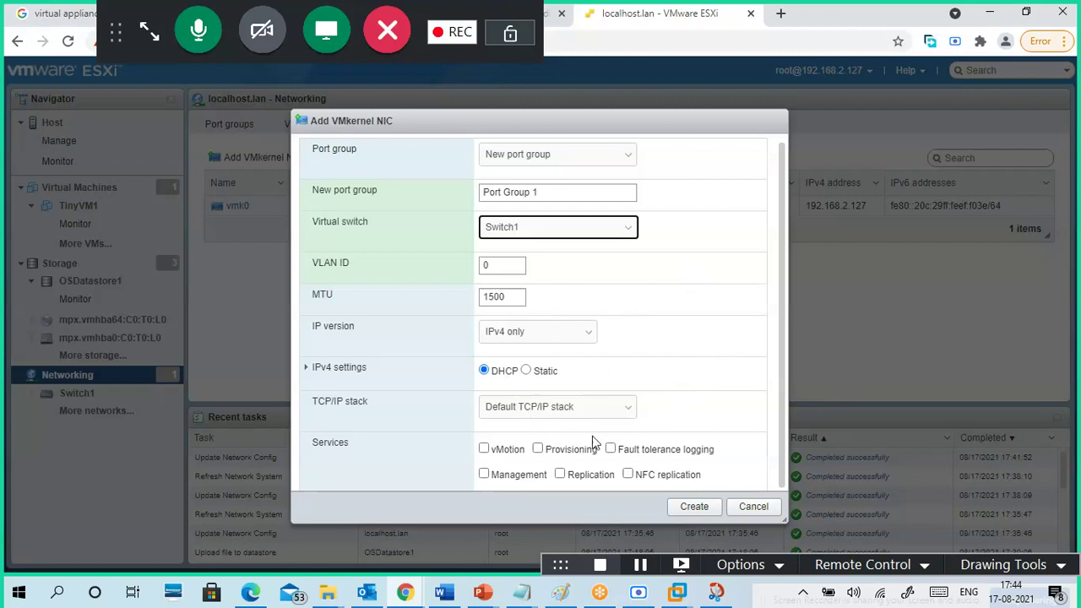
- Enable vMotion and Replication services, keep Default TCP/IP stack, and create the VMkernel NIC
left_click(507, 455)
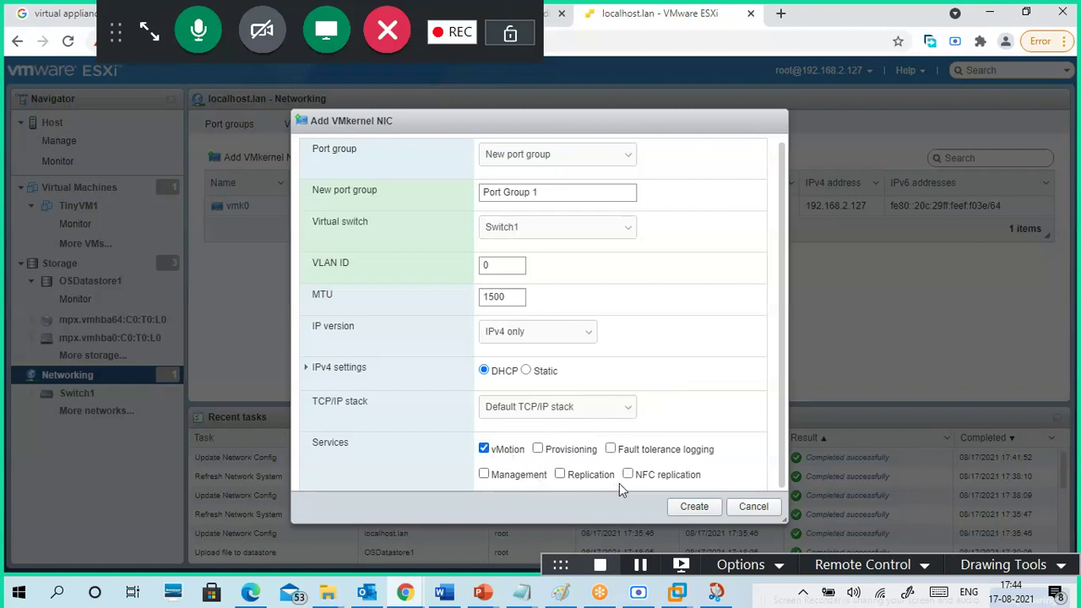
left_click(664, 450)
left_click(640, 449)
left_click(587, 478)
left_click(619, 410)
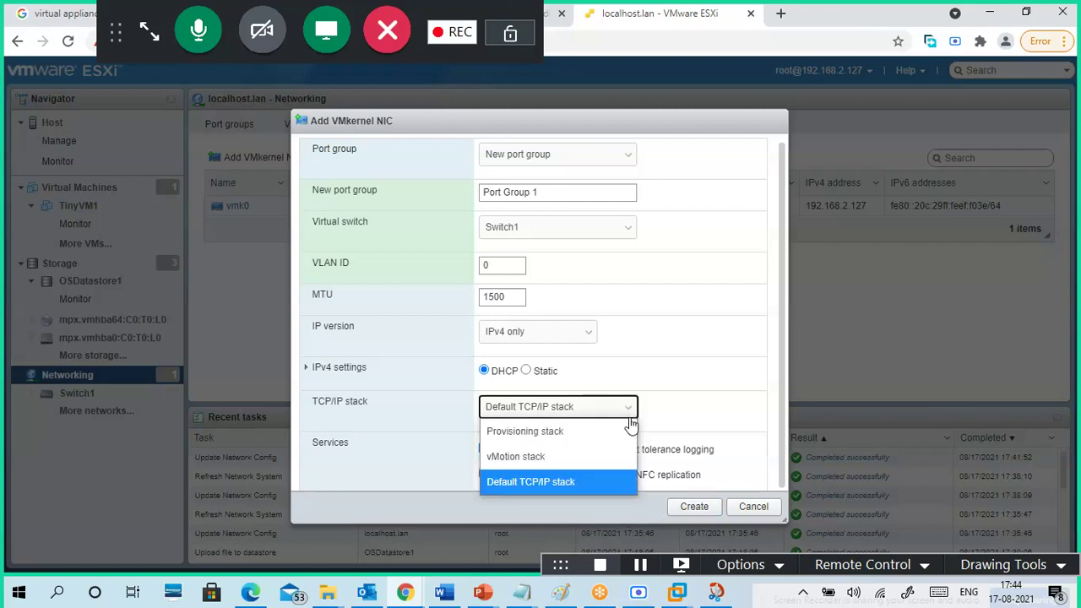
left_click(584, 481)
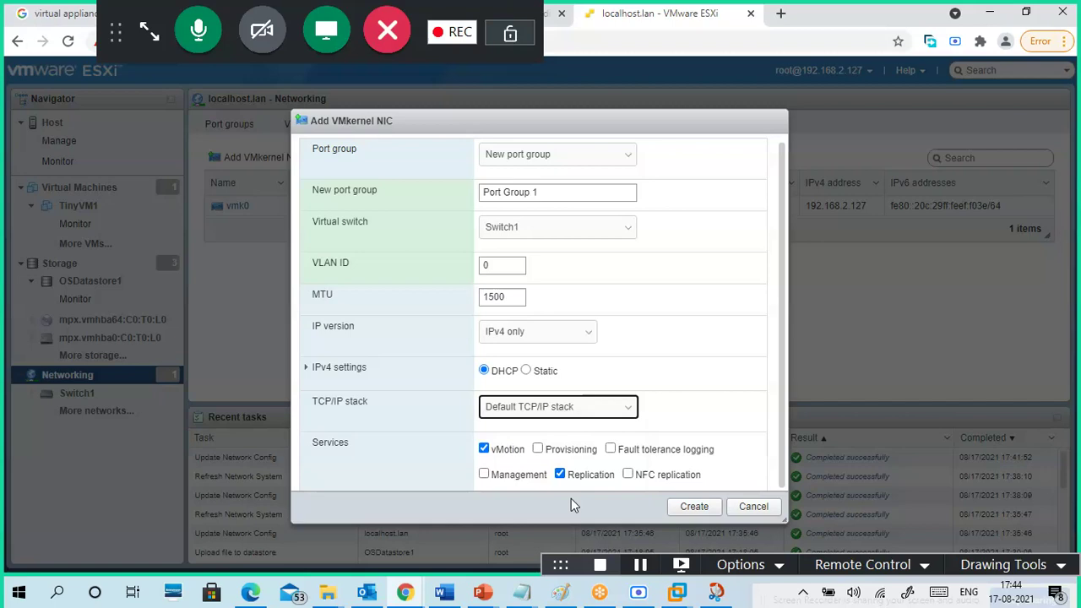
left_click(694, 508)
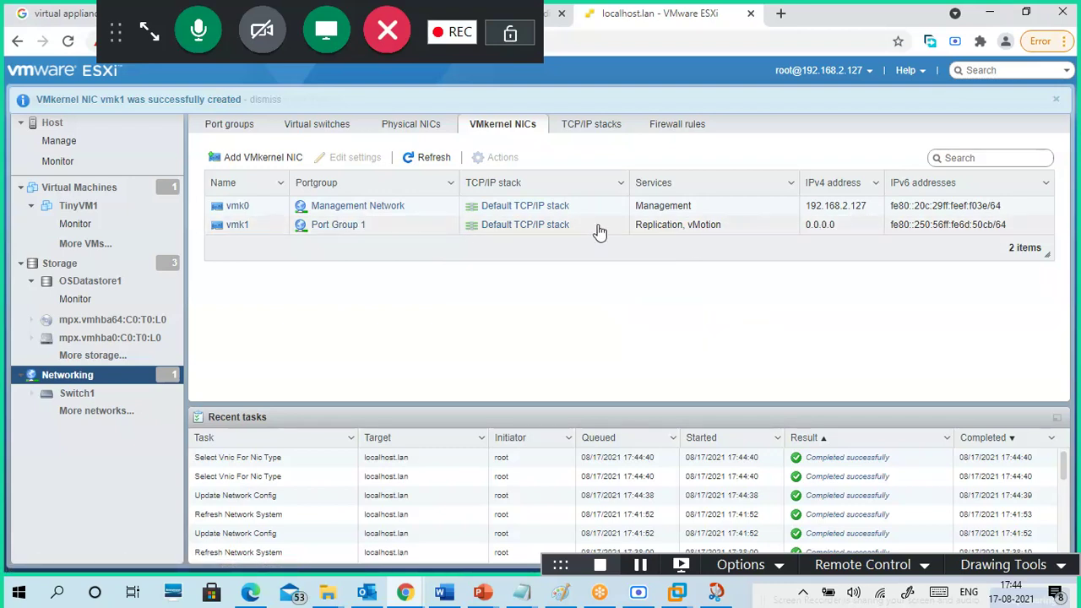
- Refresh the VMkernel NICs list, view TCP/IP stacks, and open Port Group 1's details
left_click(433, 158)
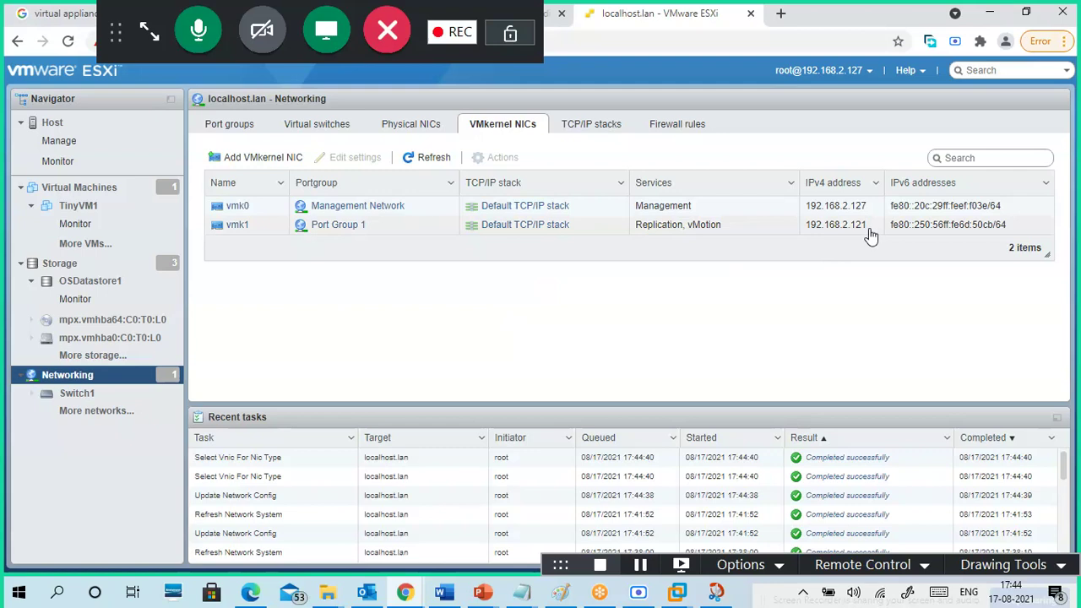
left_click(594, 127)
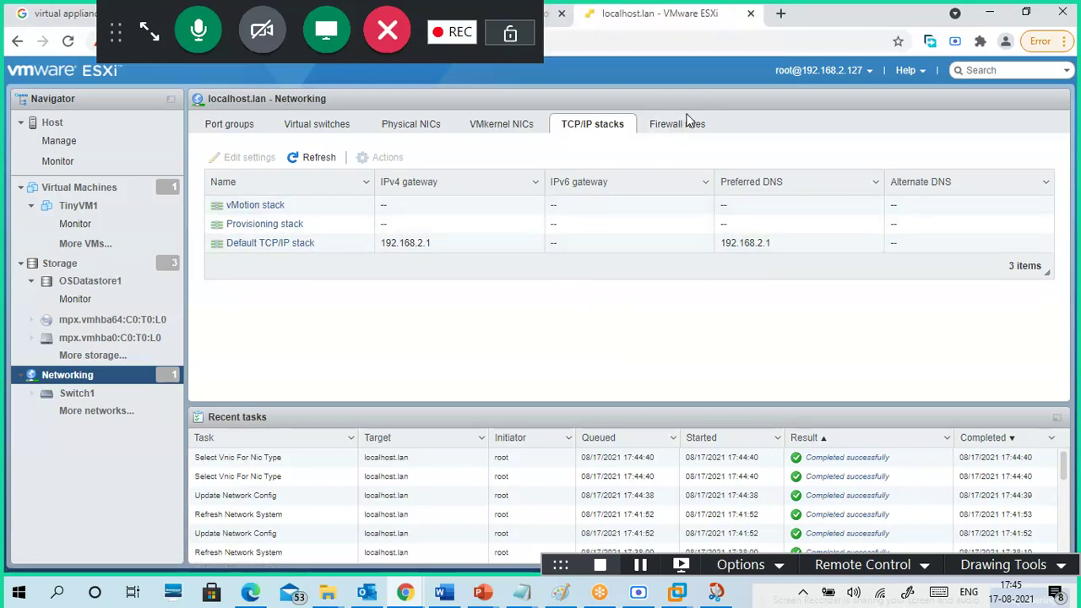
left_click(229, 124)
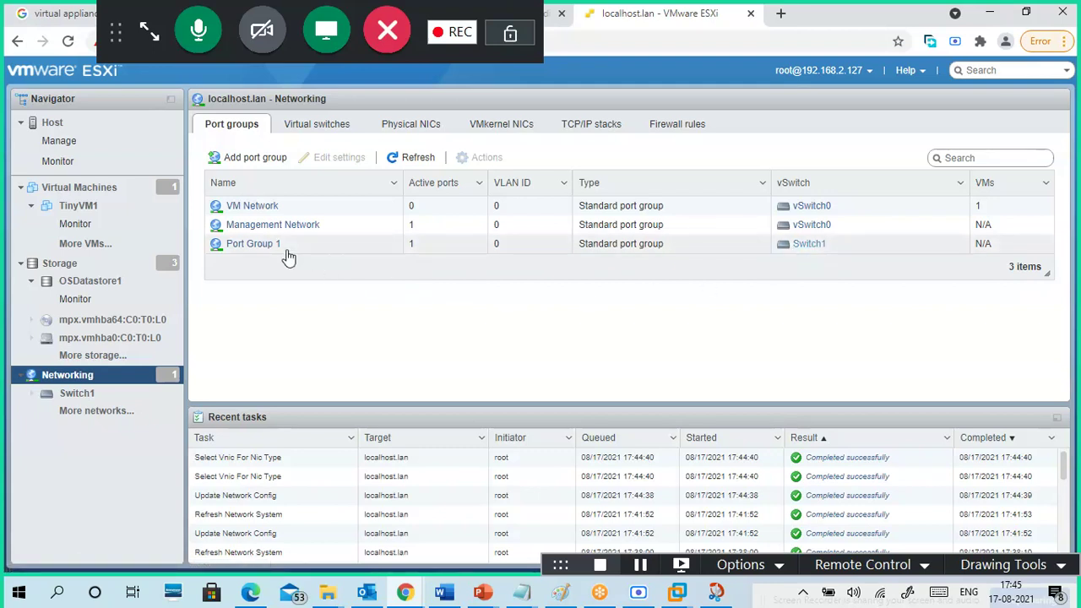
left_click(253, 244)
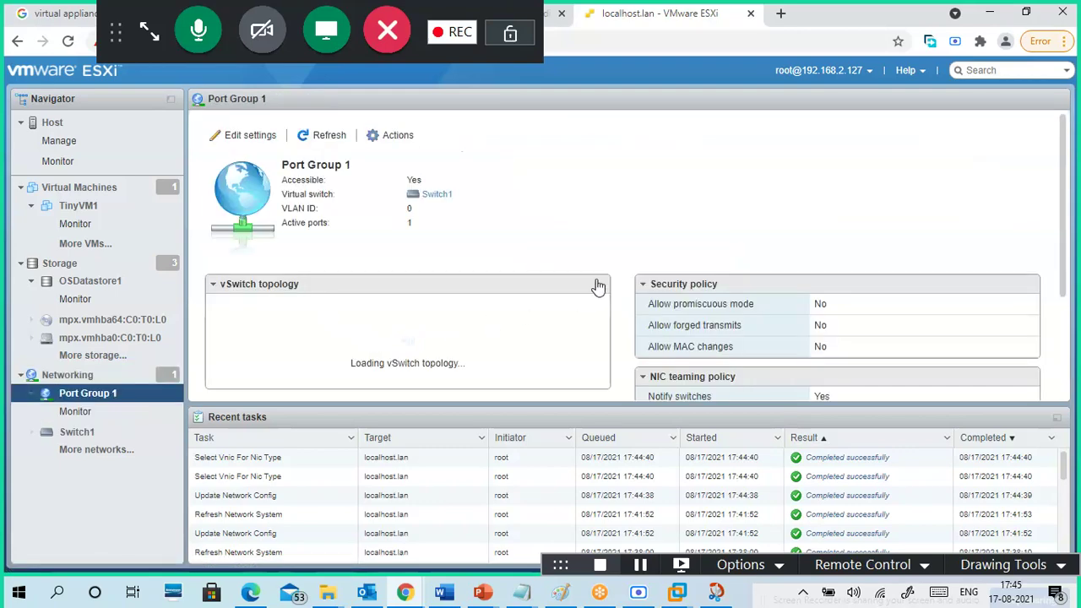
- Review Port Group 1's topology linking vmk1 to two physical adapters, then open Edit settings
scroll(591, 291, "down", 2)
scroll(487, 331, "up", 1)
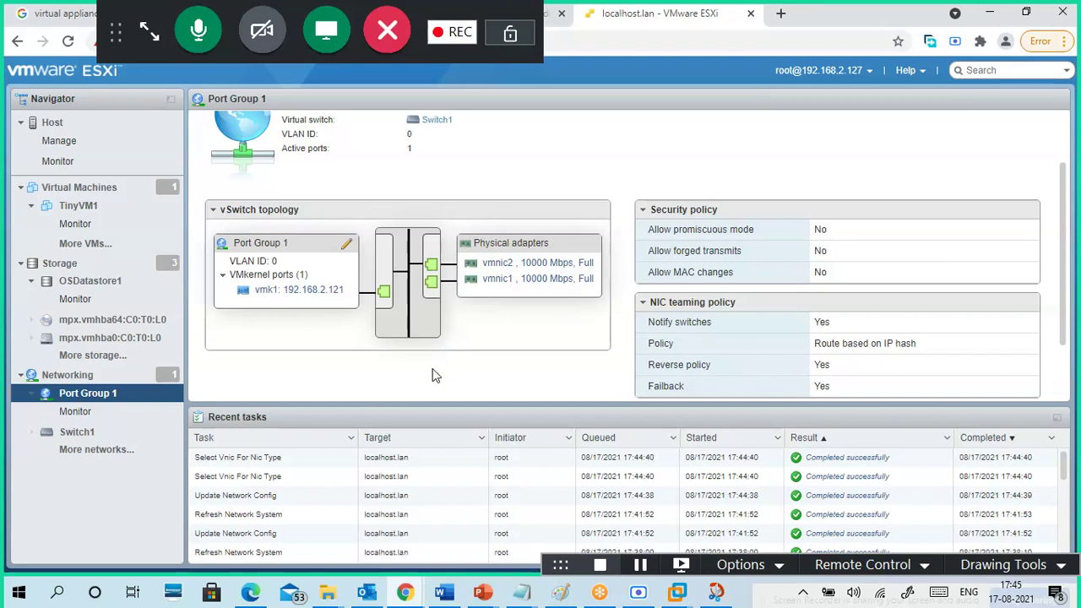
scroll(431, 369, "up", 2)
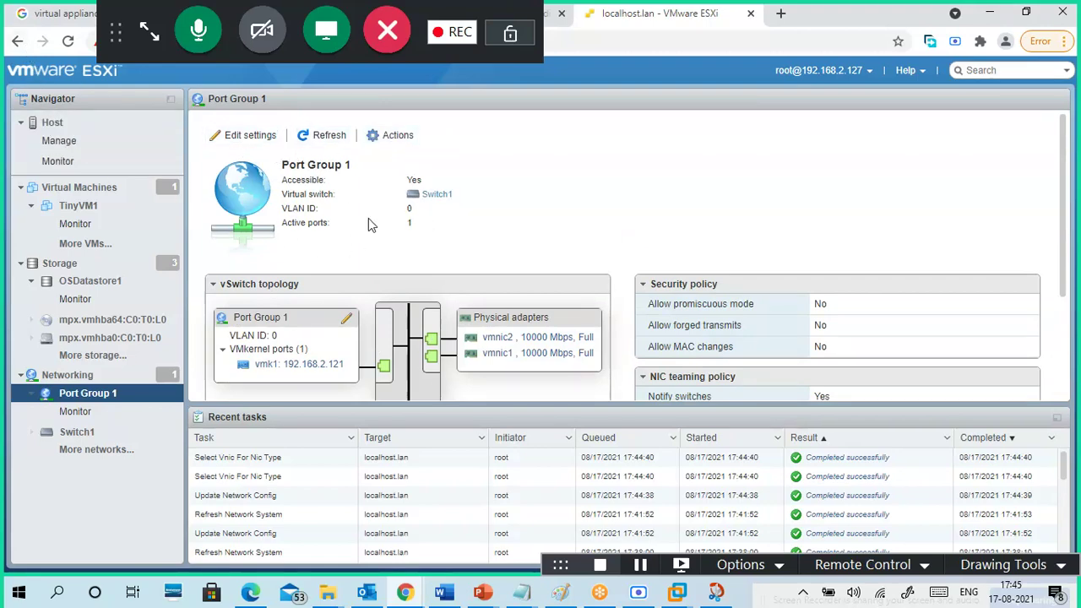
scroll(504, 241, "down", 3)
scroll(517, 302, "up", 3)
scroll(575, 262, "down", 2)
scroll(591, 241, "up", 3)
left_click(240, 135)
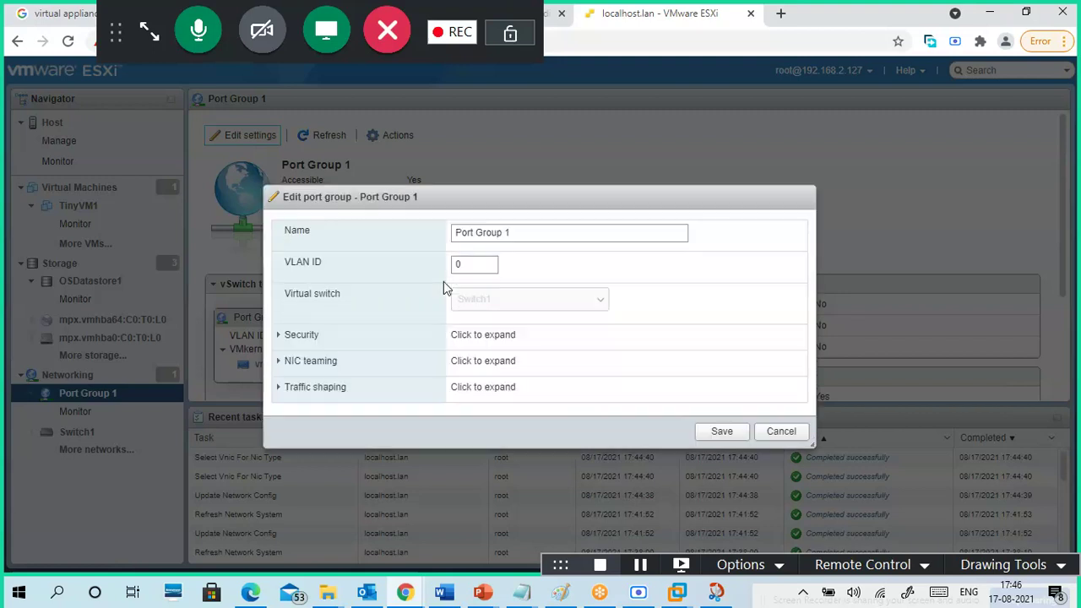
- Review Port Group 1's NIC teaming and traffic shaping, cancel unchanged, and return to Networking
left_click(278, 362)
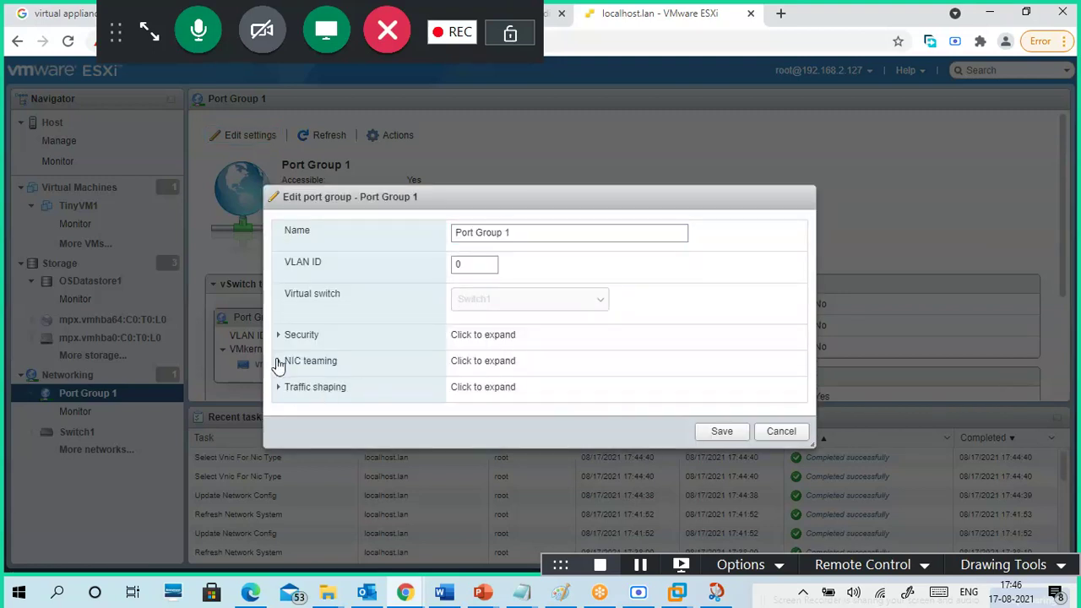
scroll(408, 346, "down", 1)
scroll(409, 346, "down", 1)
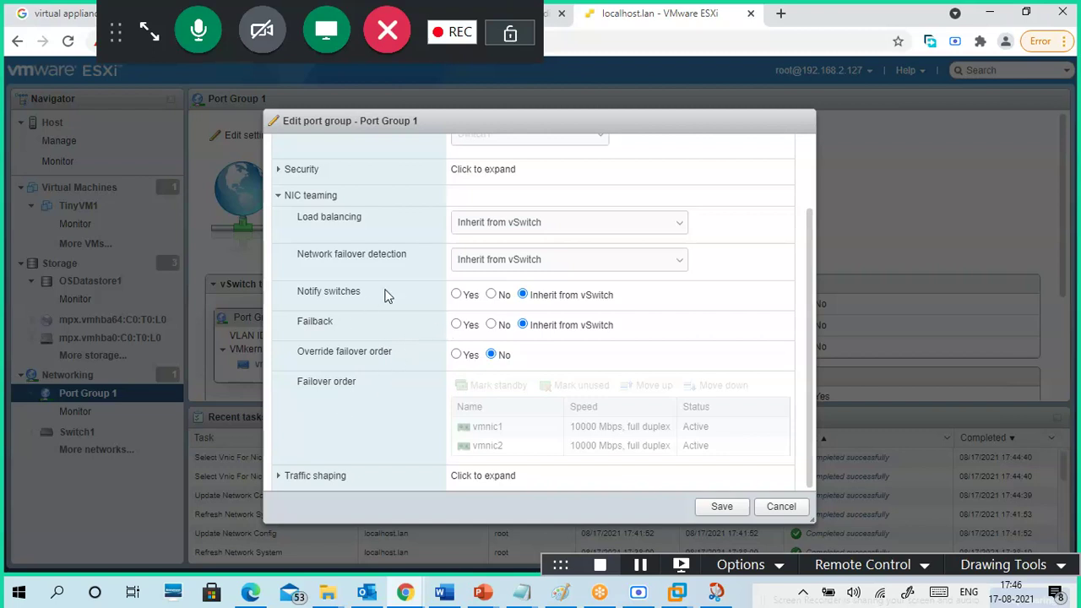
scroll(385, 294, "up", 2)
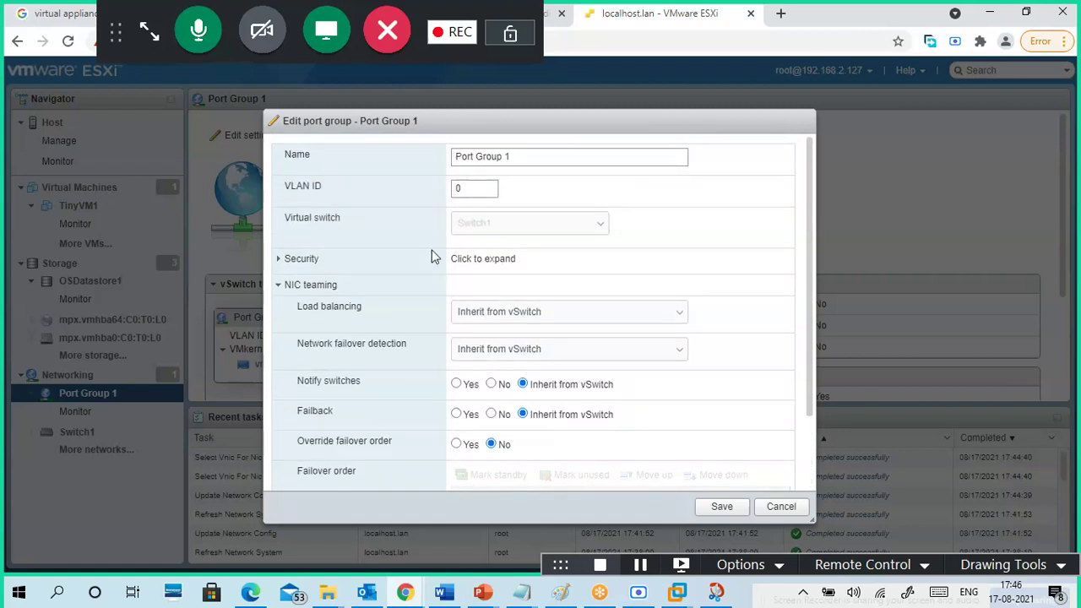
scroll(355, 406, "down", 2)
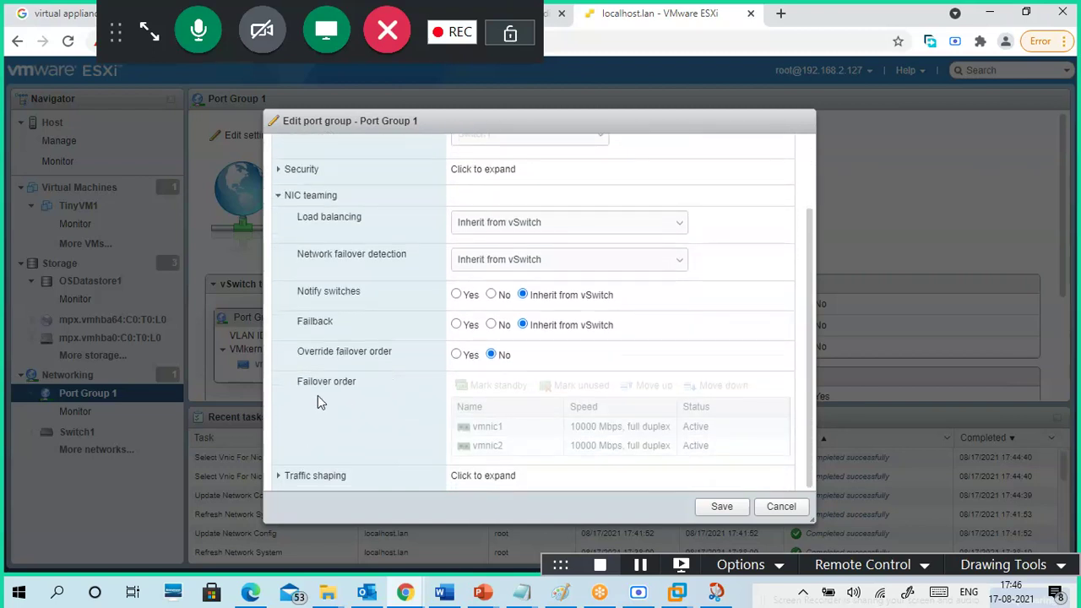
left_click(280, 477)
scroll(374, 391, "down", 4)
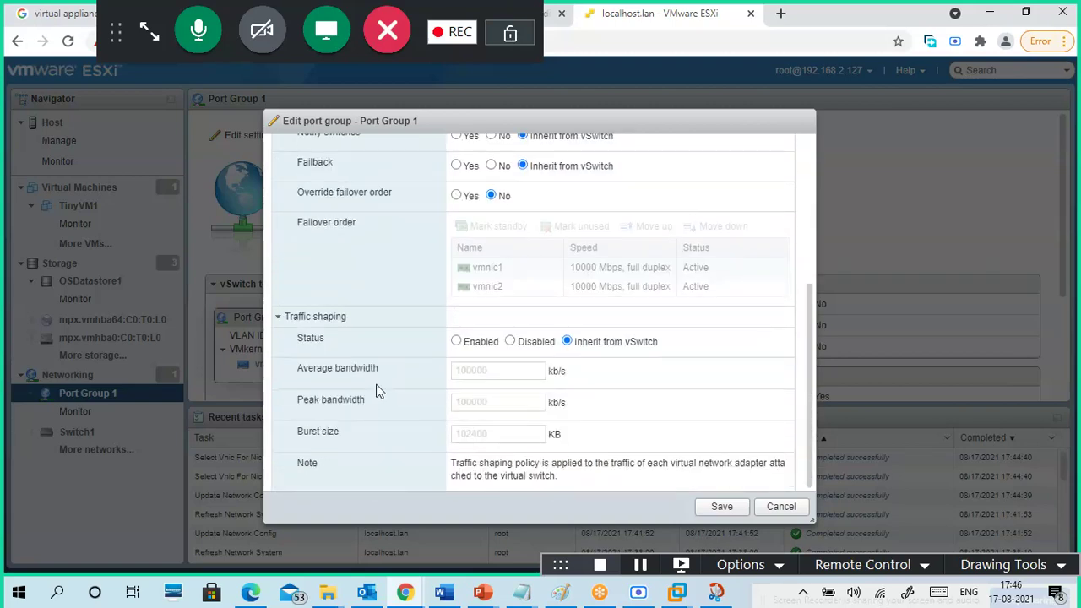
left_click(780, 506)
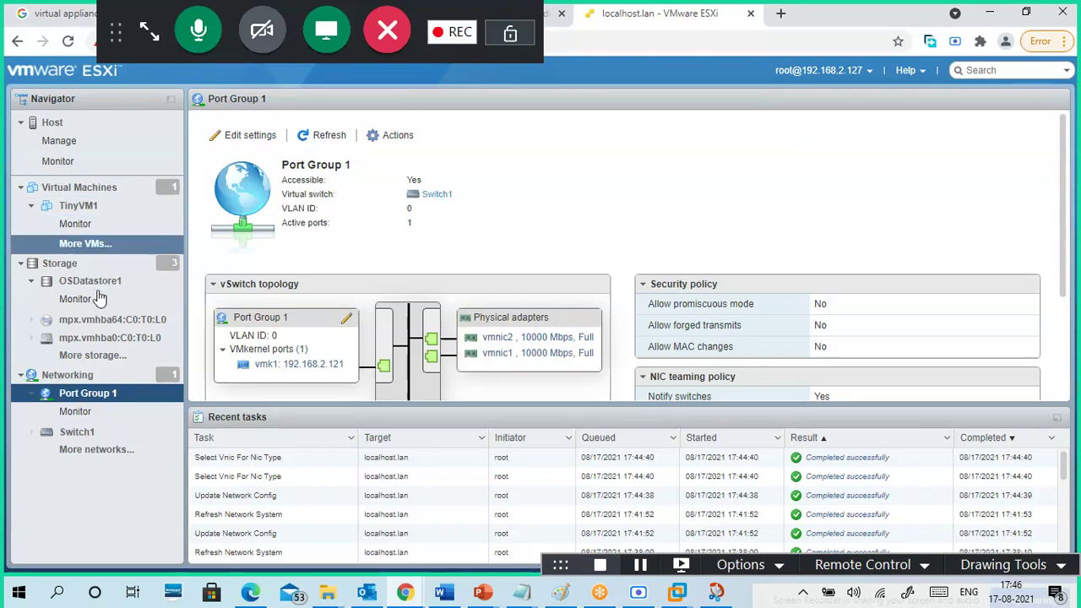
left_click(86, 376)
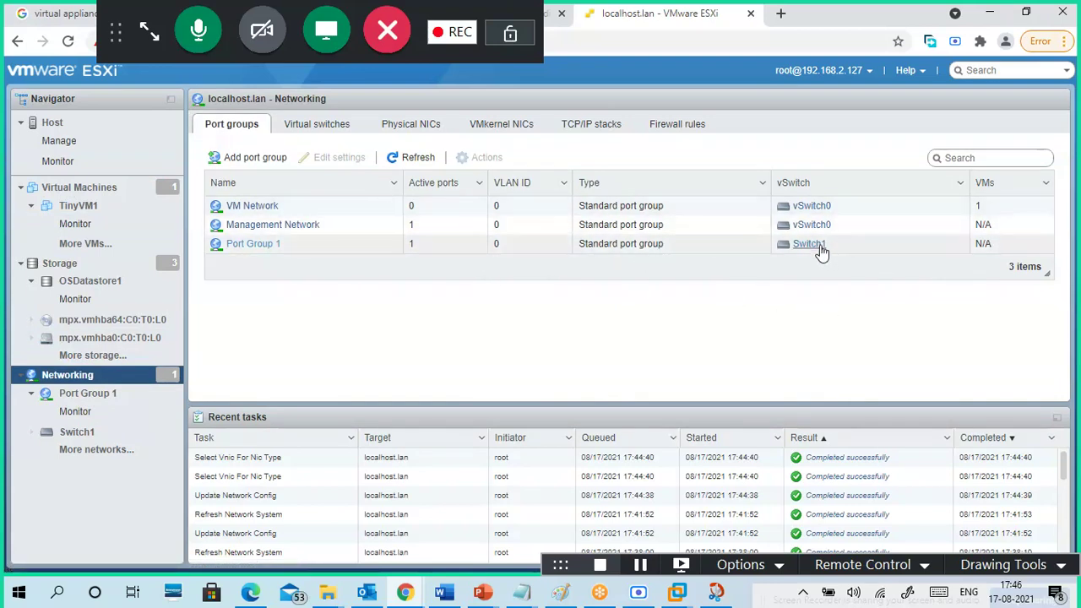
- Inspect Switch1 under Virtual switches and open its vmk1 VMkernel port details
left_click(331, 126)
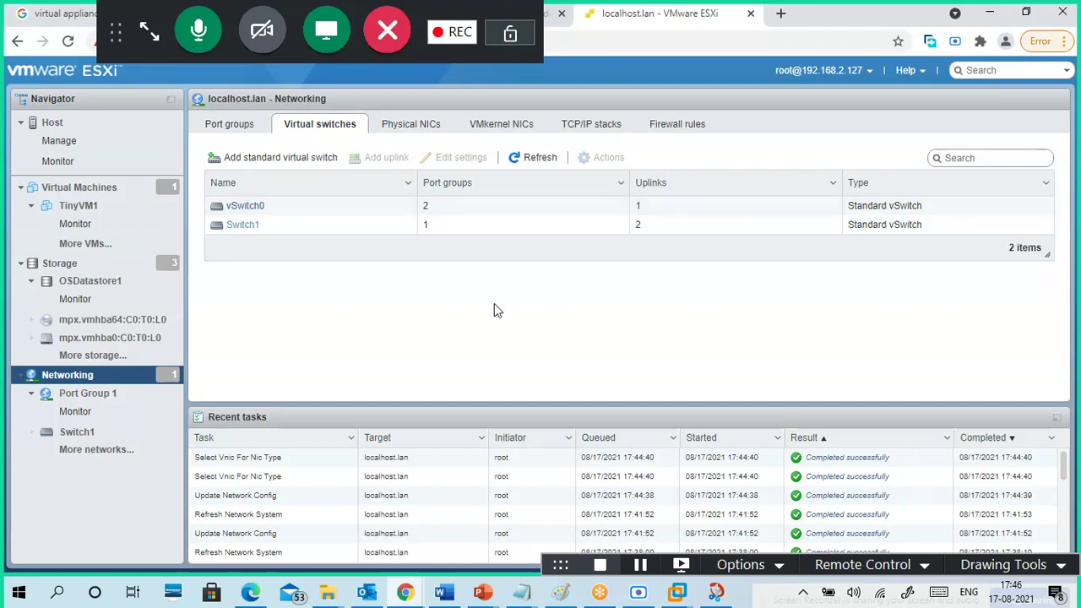
left_click(243, 224)
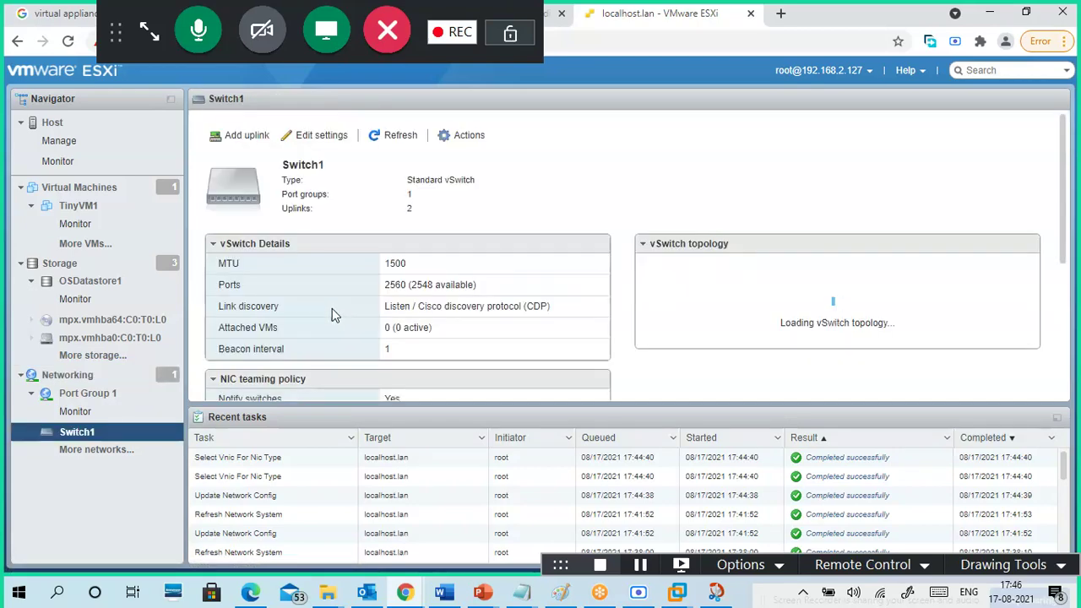
scroll(499, 287, "down", 3)
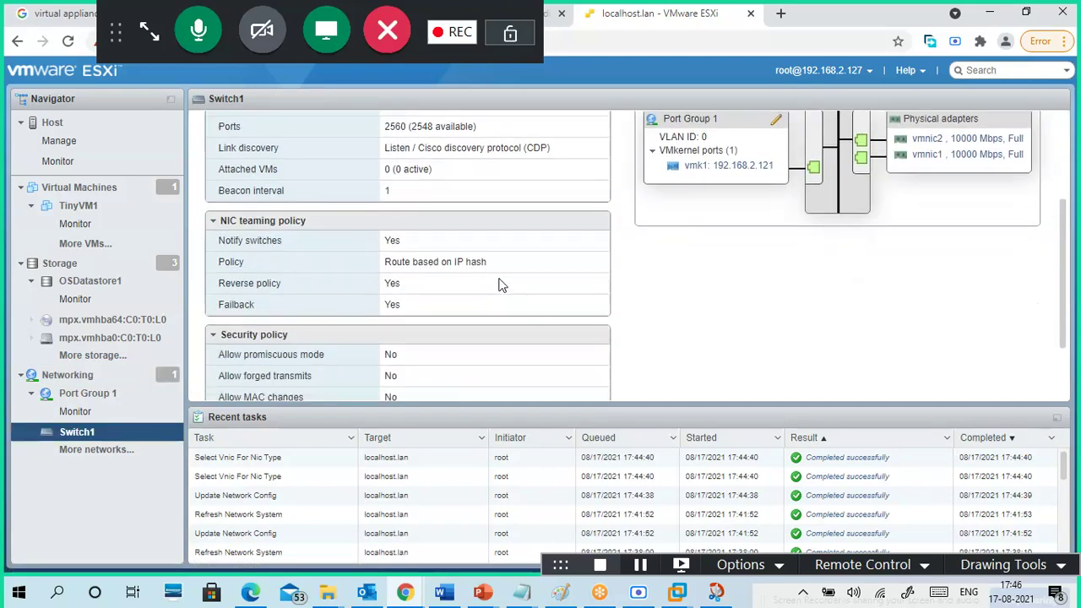
scroll(499, 282, "up", 3)
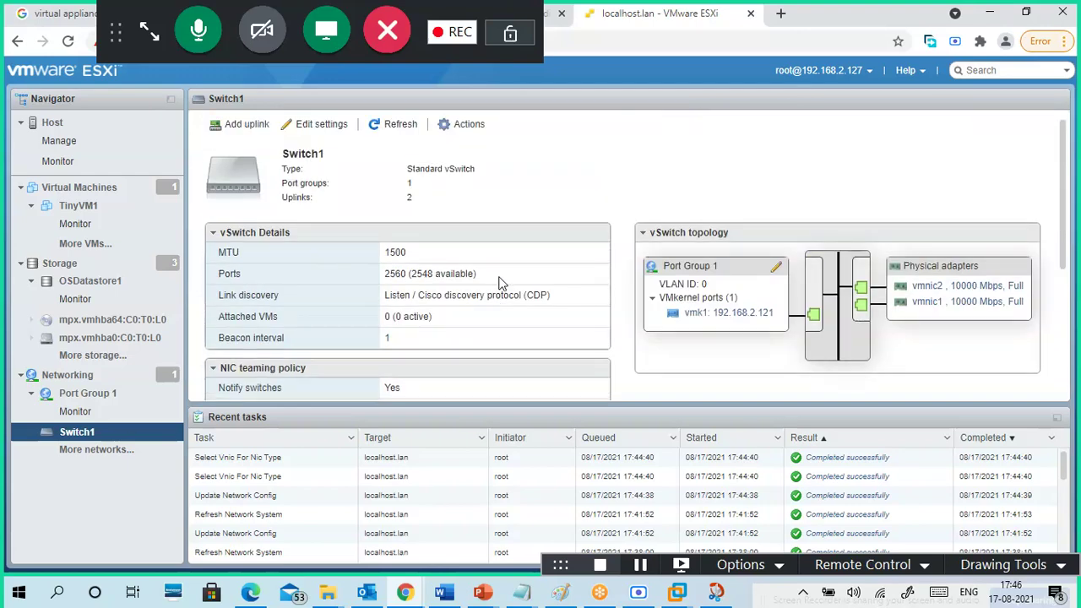
left_click(707, 317)
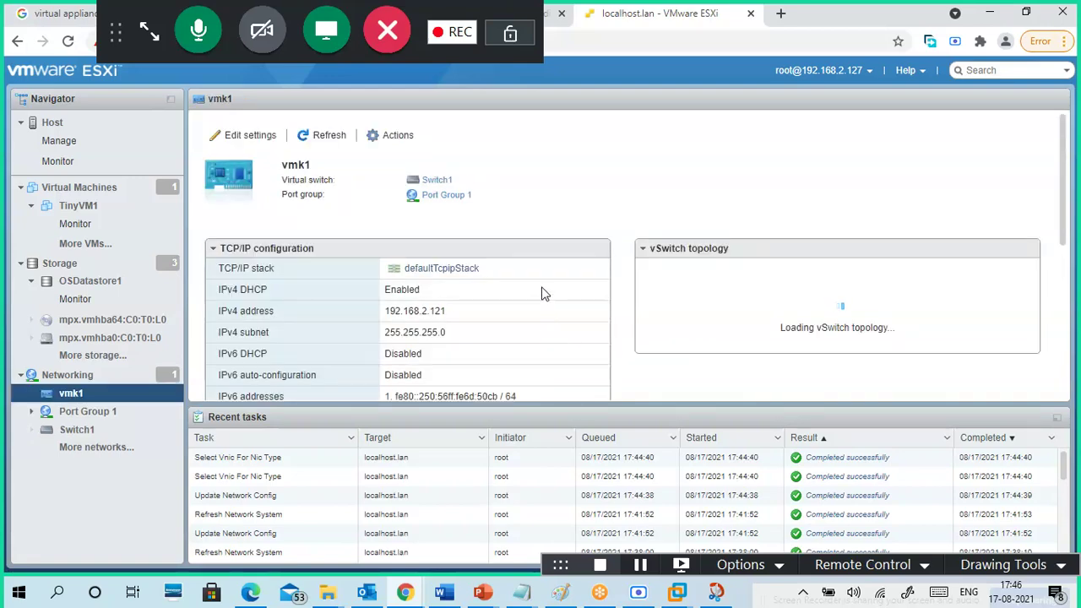
- Confirm vMotion is enabled in vmk1's services, then go to the Virtual Machines list
scroll(545, 291, "down", 3)
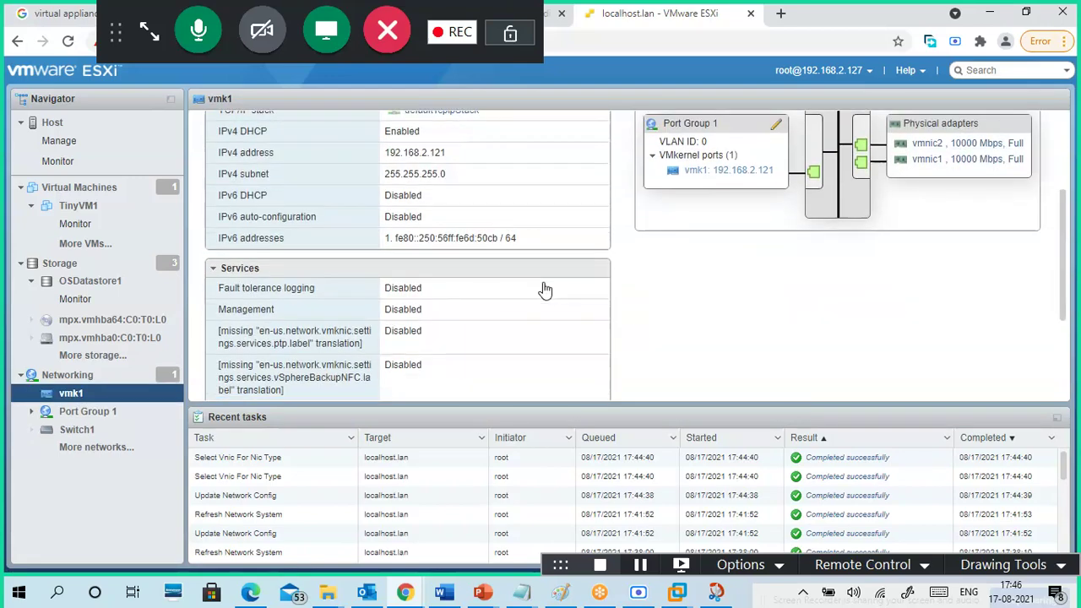
scroll(544, 289, "up", 4)
scroll(545, 290, "down", 6)
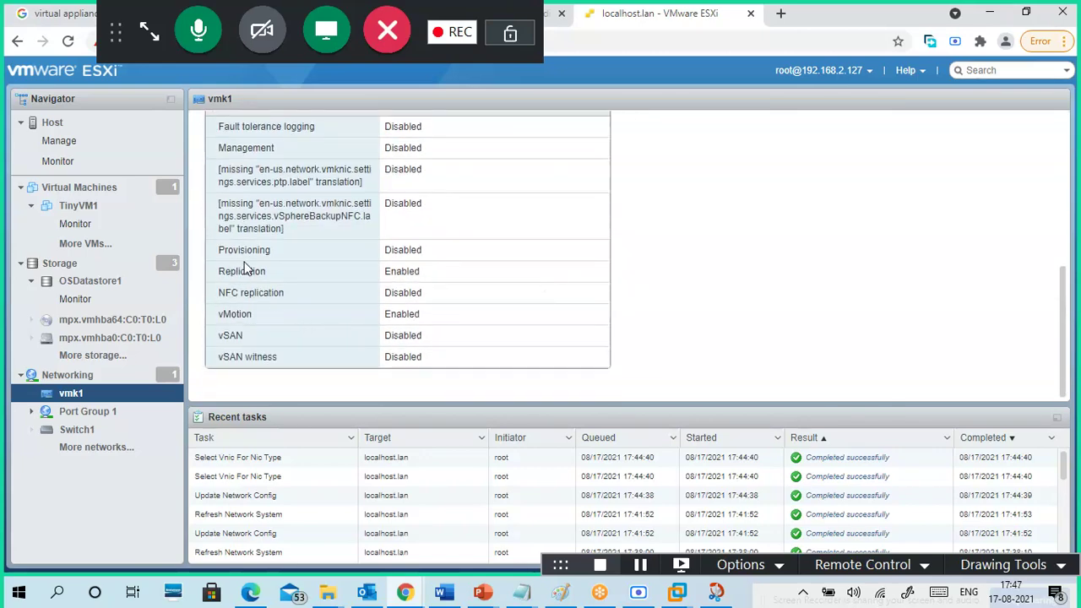
left_click_drag(416, 314, 385, 315)
scroll(516, 296, "up", 5)
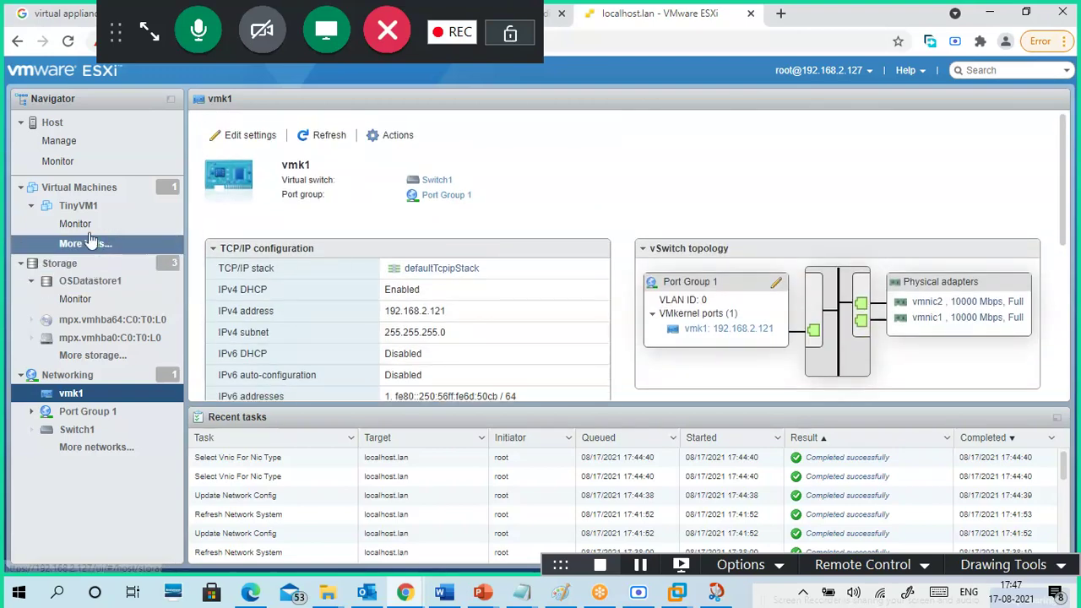
left_click(85, 187)
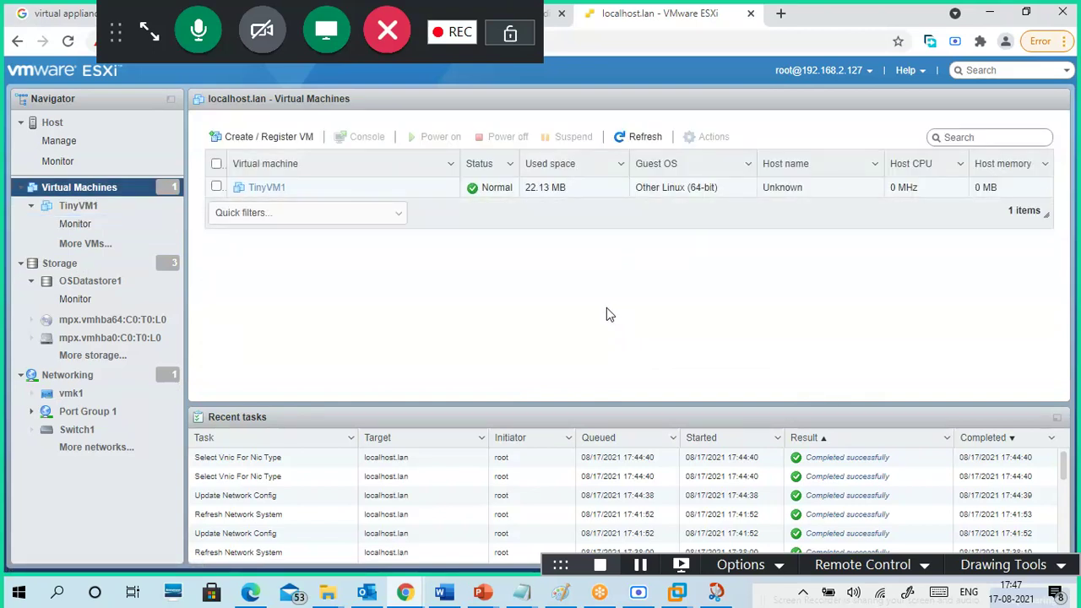
- Add a 'vMotion' line below 'vSwitch -' in the 17-08.txt notes, removing the extra blank line
mouse_move(522, 592)
left_click(540, 564)
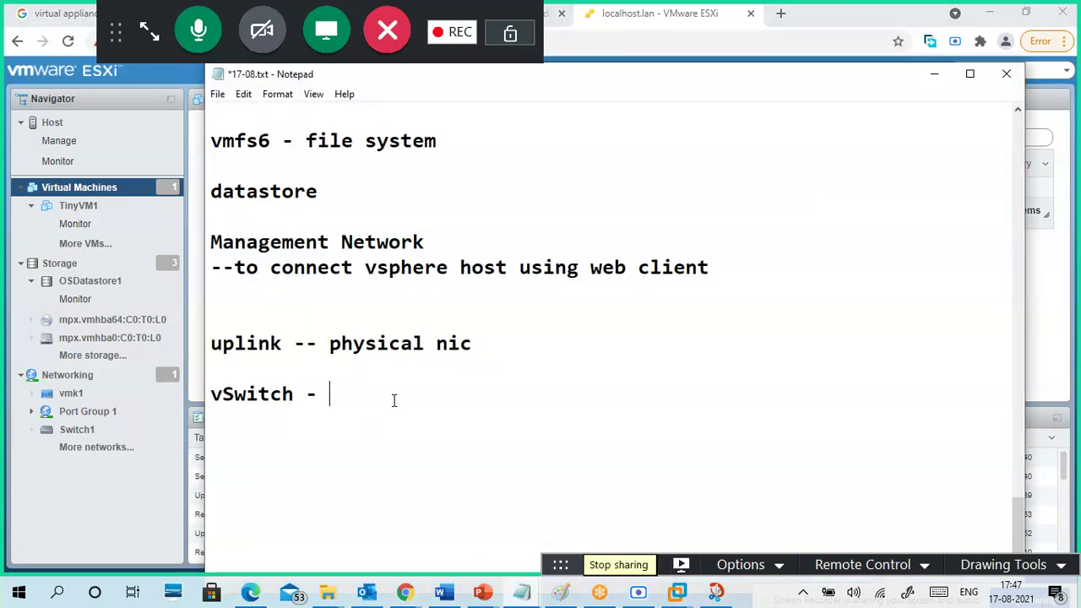
key("Return")
type("vMotion")
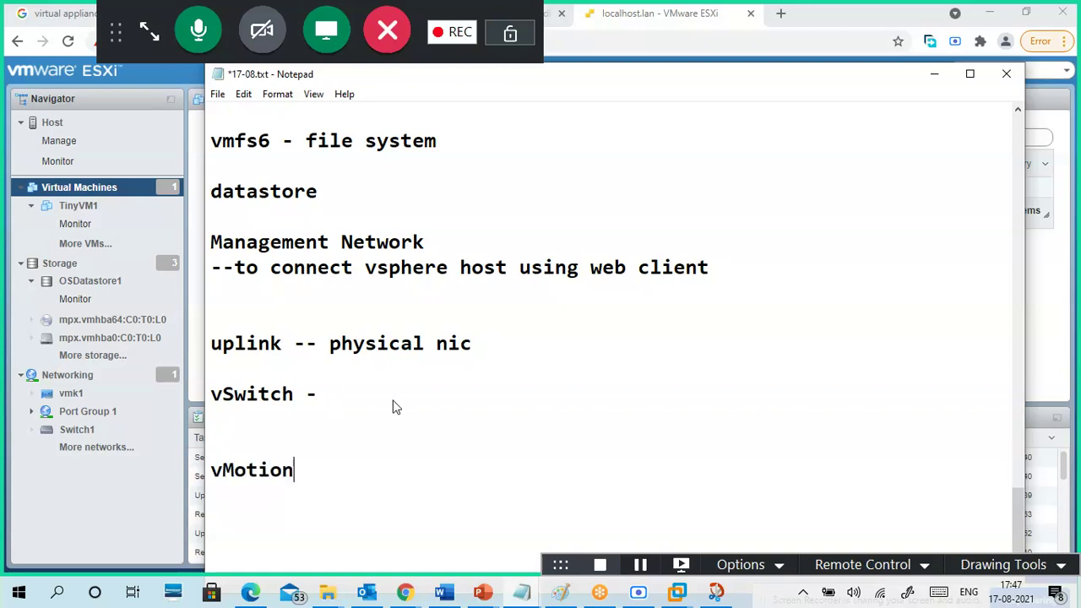
left_click(411, 367)
key("Delete")
- Highlight 'physical nic' and 'vSwitch' in the notes while explaining, then minimise Notepad
left_click(342, 401)
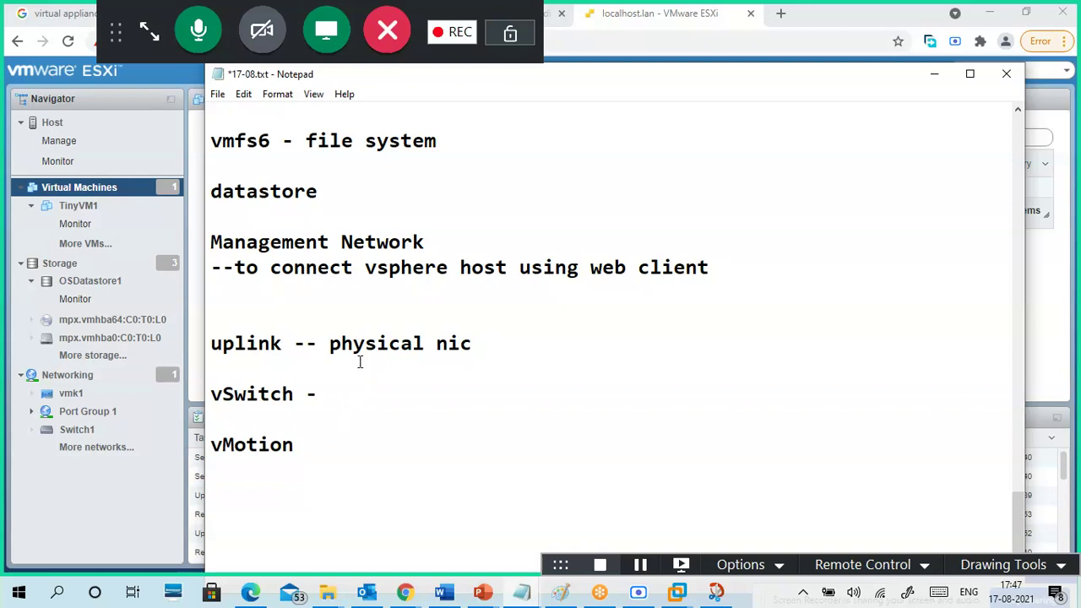
left_click_drag(212, 345, 472, 345)
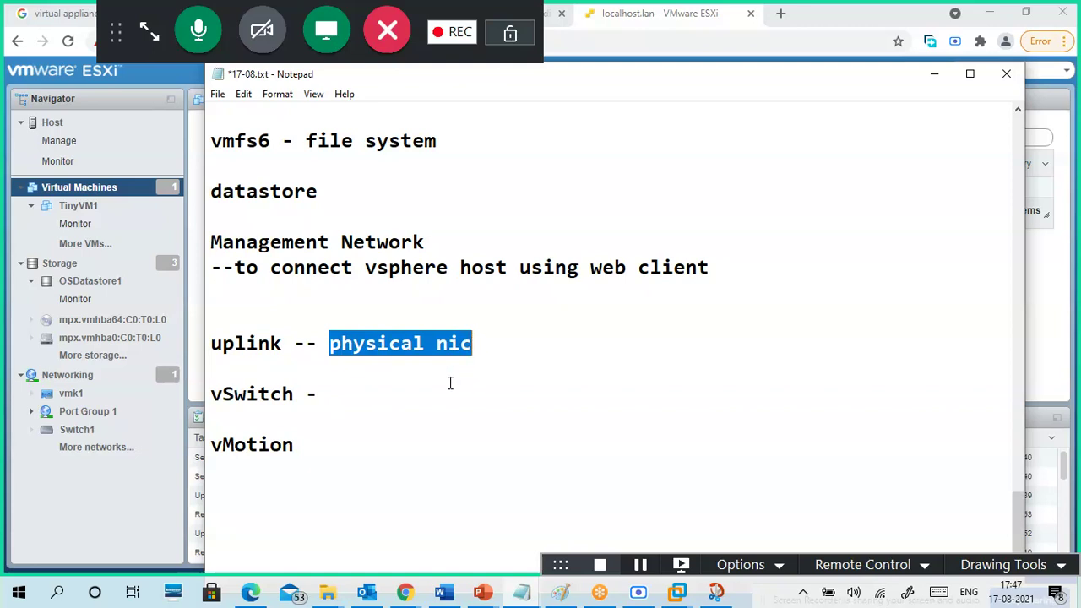
left_click(405, 398)
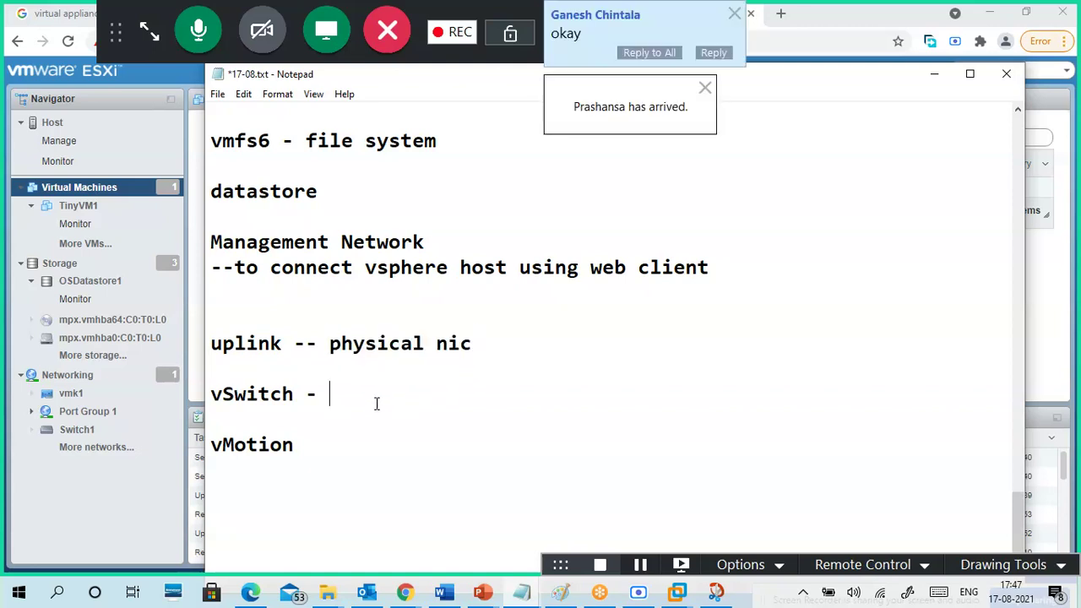
left_click_drag(297, 394, 214, 397)
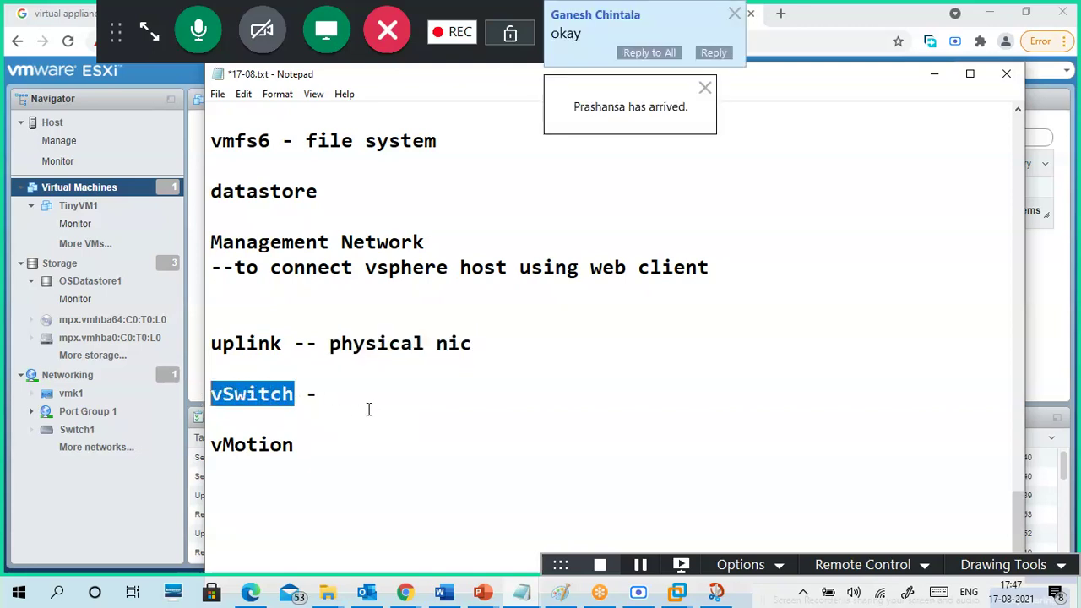
left_click(280, 391)
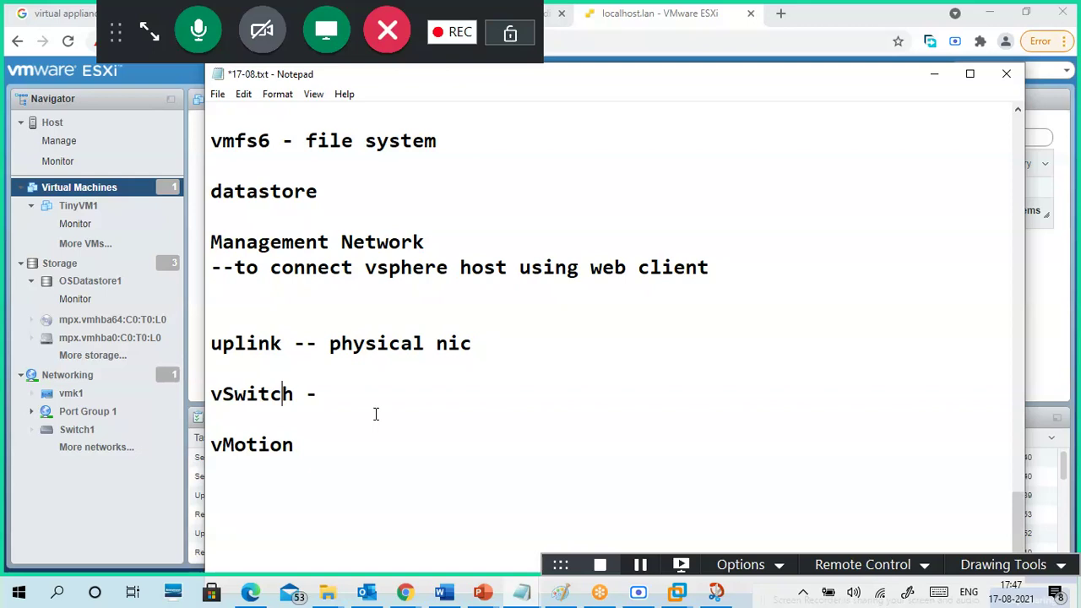
left_click(564, 354)
left_click(934, 74)
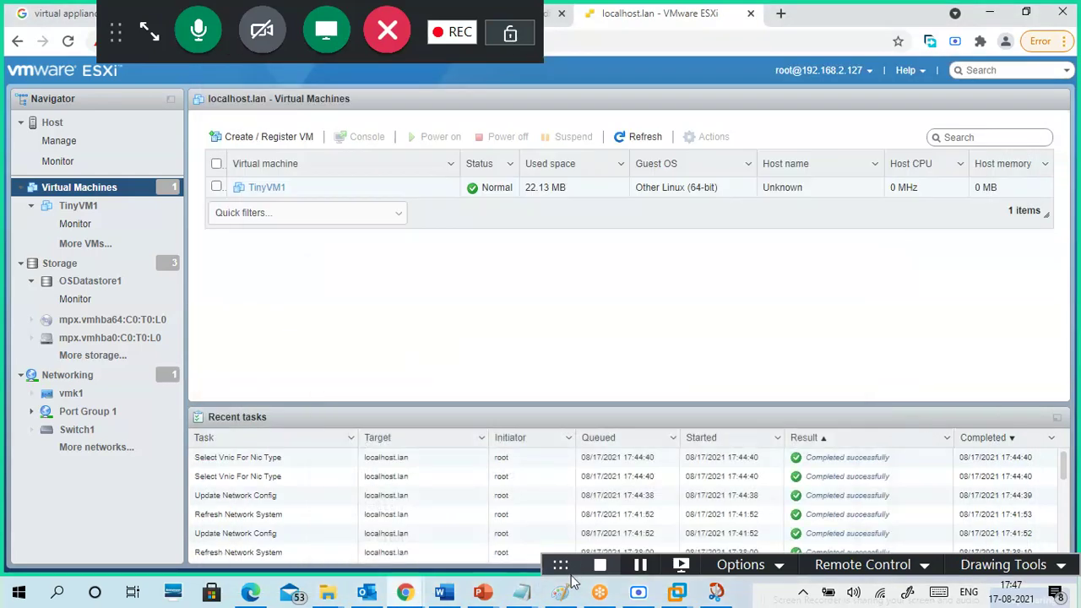
- Glance at the Paint network diagram, start then cancel a new VM wizard, and open OSDatastore1
left_click(559, 592)
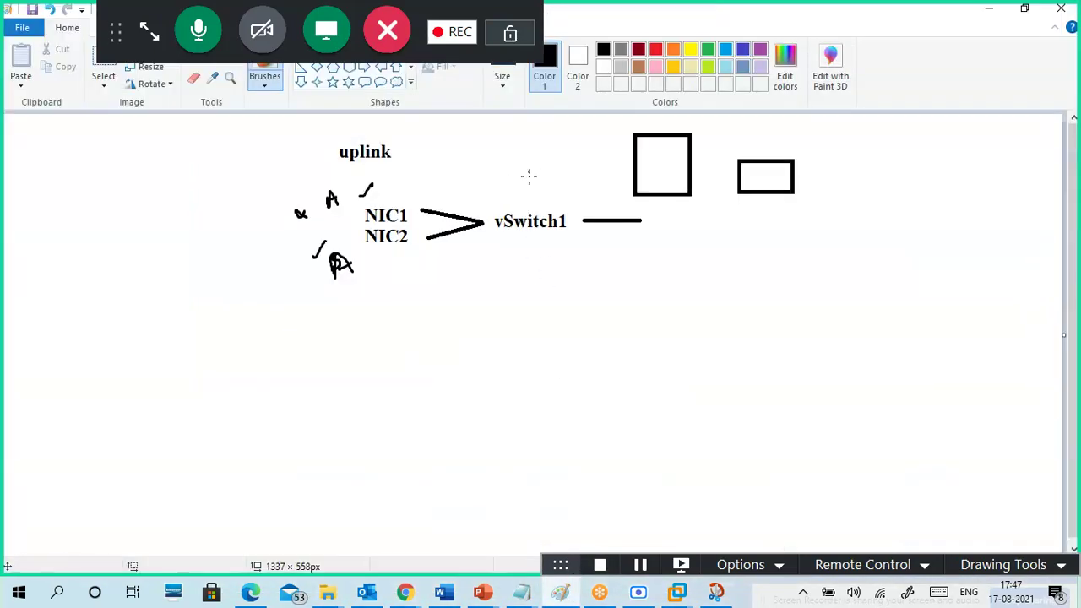
left_click(988, 9)
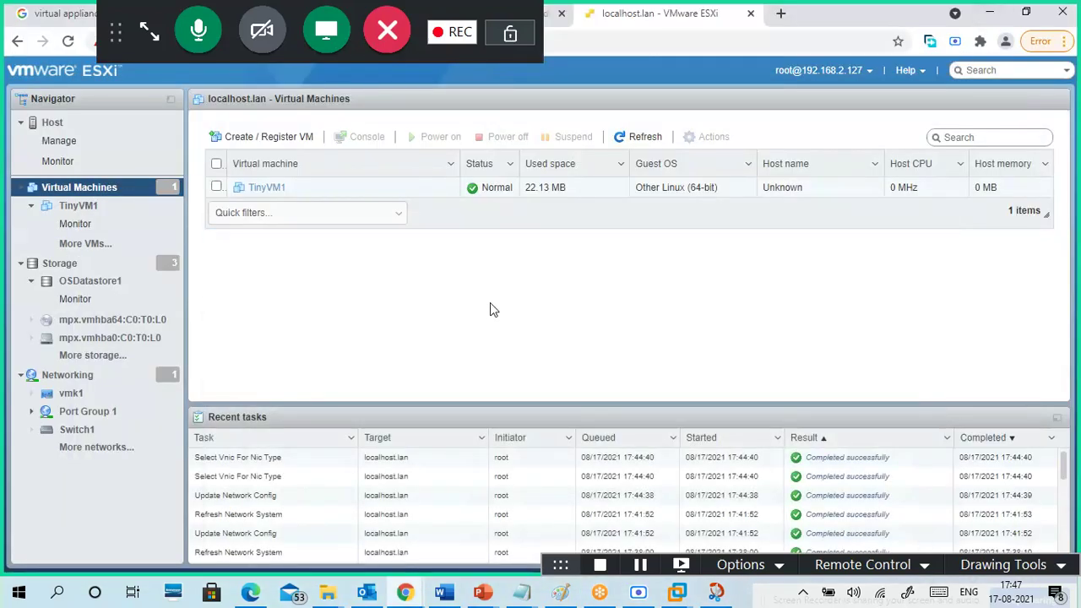
left_click(253, 138)
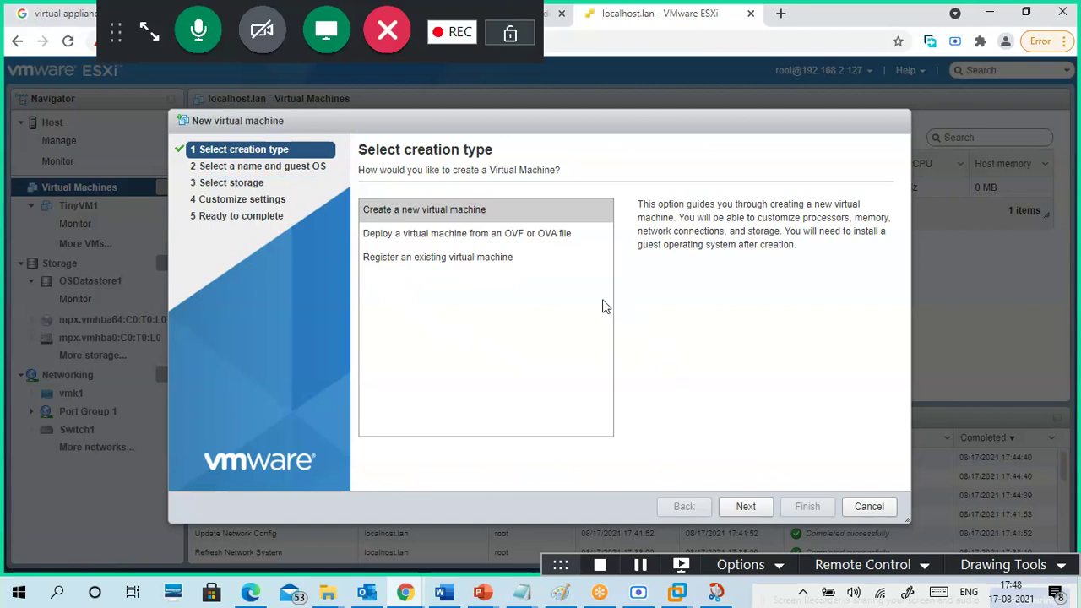
left_click(463, 211)
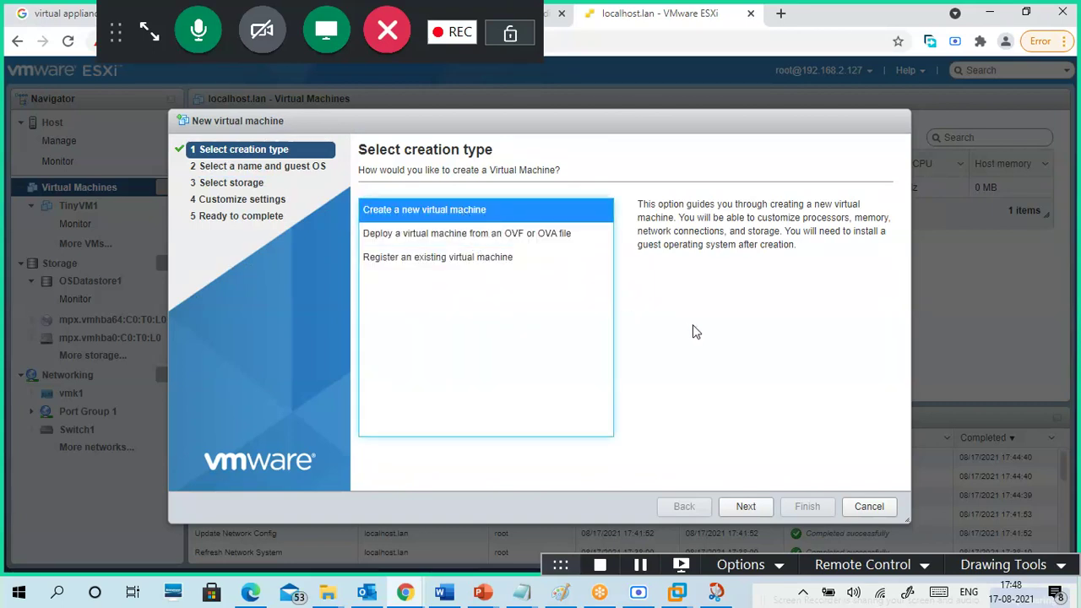
left_click(861, 507)
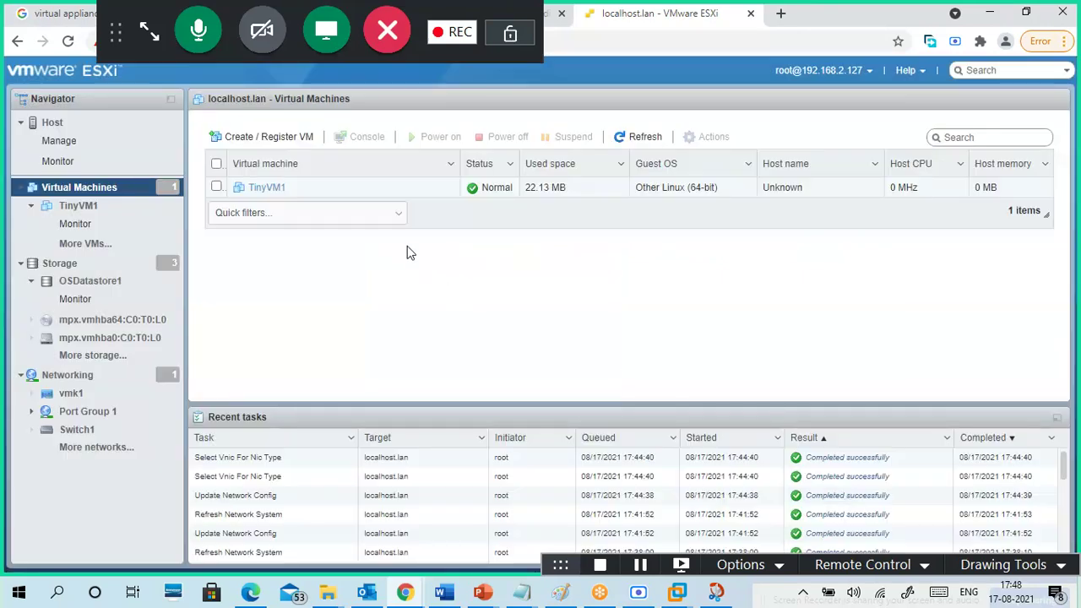
left_click(88, 281)
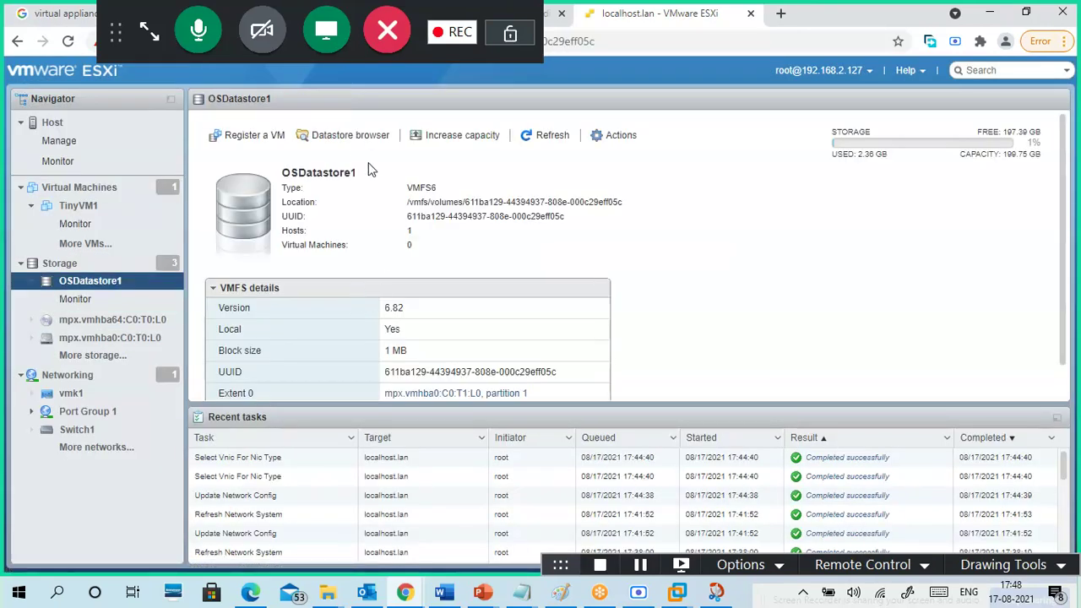
- Browse OSDatastore1's OSImages folder to view the CentOS 7 ISO, then select VMdatastores1
left_click(348, 136)
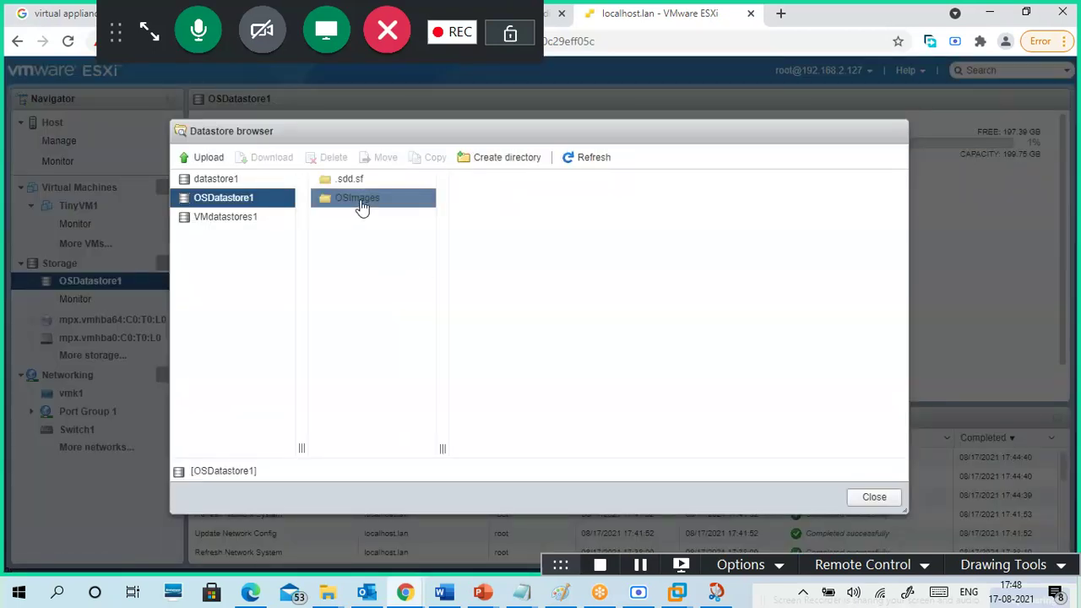
left_click(359, 210)
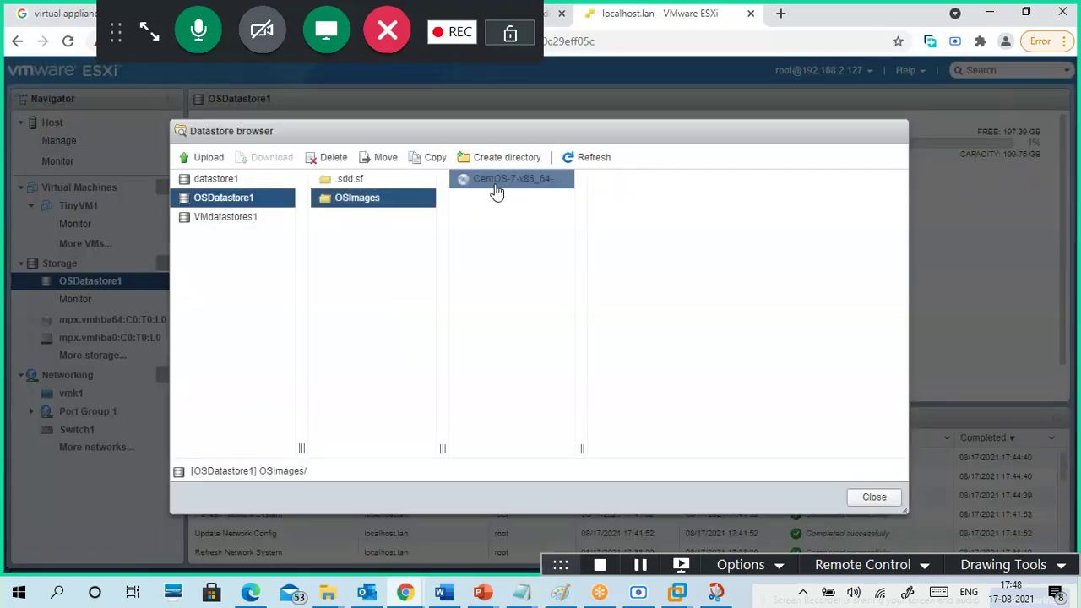
left_click(497, 192)
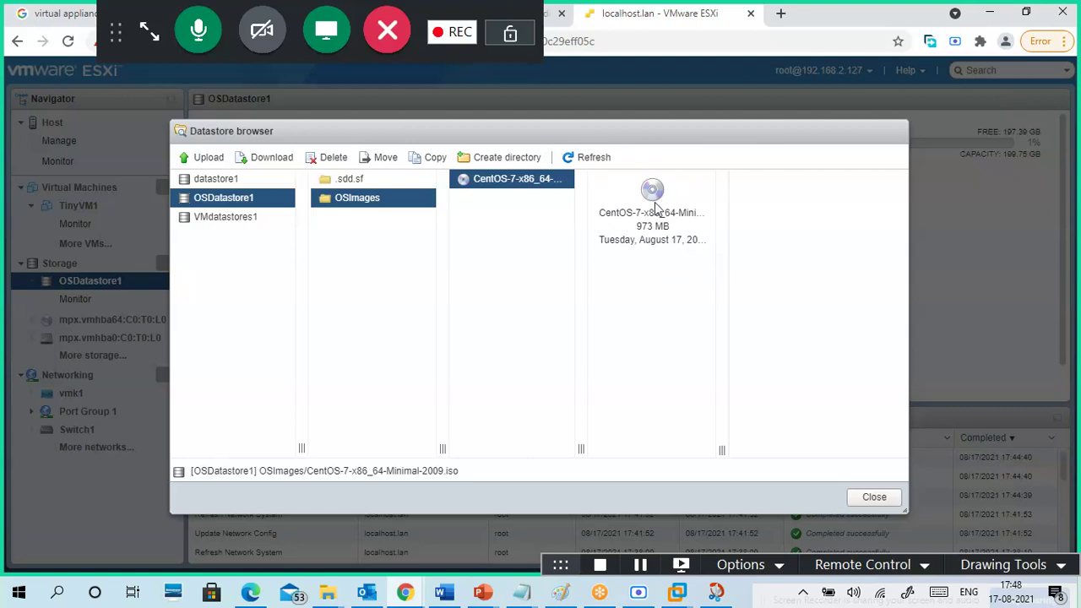
left_click(228, 221)
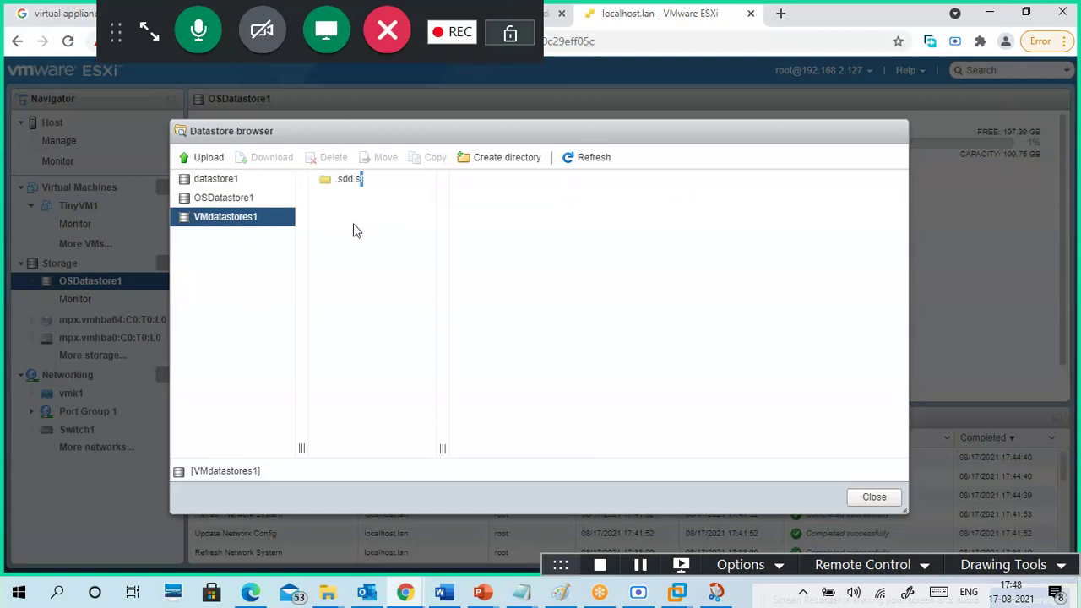
- Create a directory named Linux on VMdatastores1 and close the datastore browser
left_click(508, 162)
left_click(525, 285)
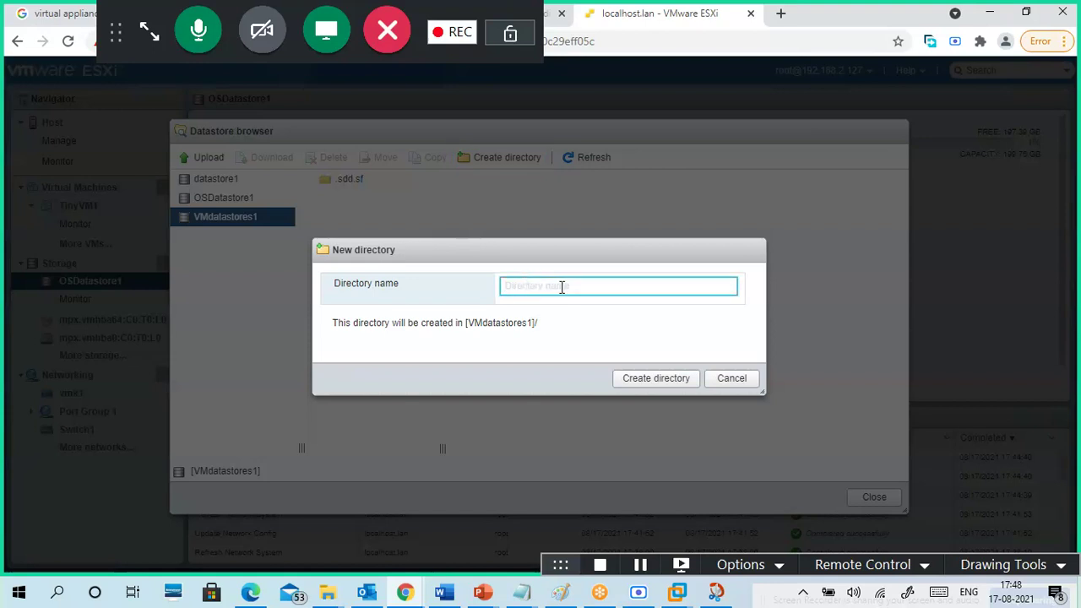
type("V")
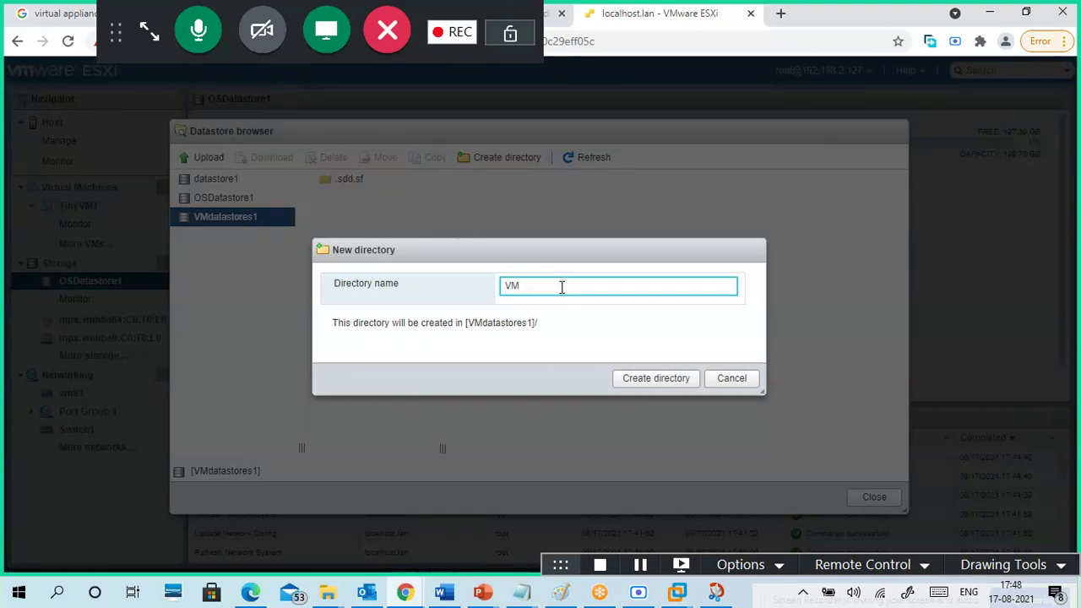
type("M")
key("BackSpace")
key("BackSpace")
type("L")
left_click(663, 379)
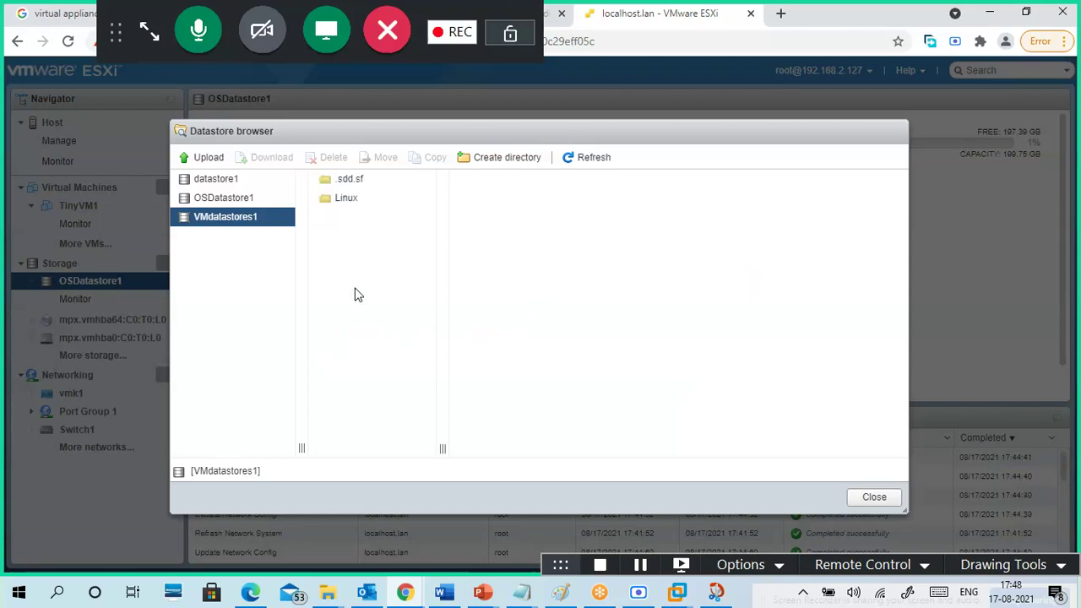
left_click(348, 204)
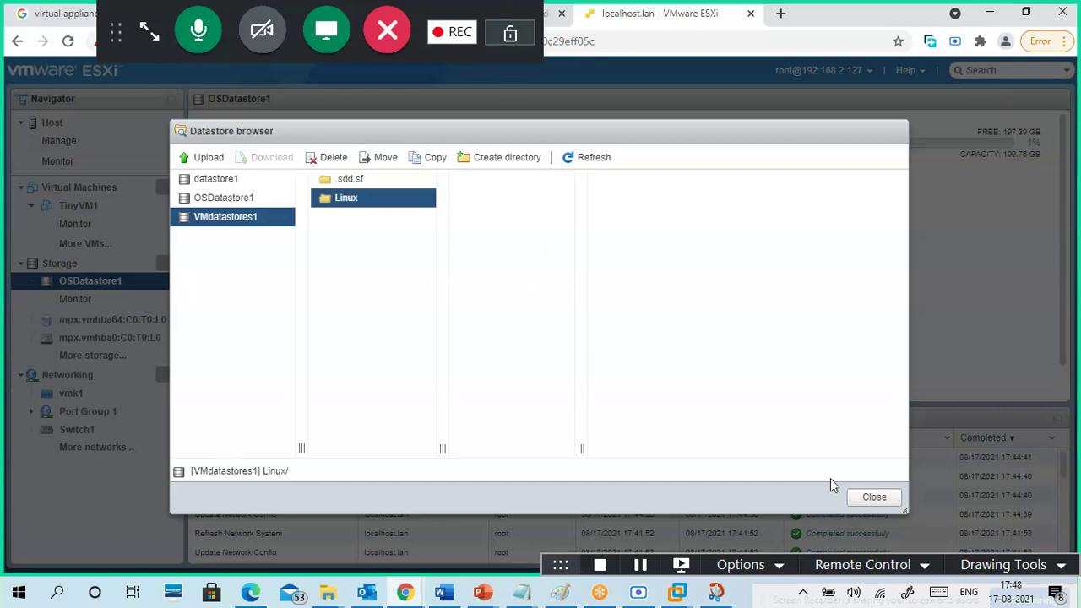
left_click(880, 499)
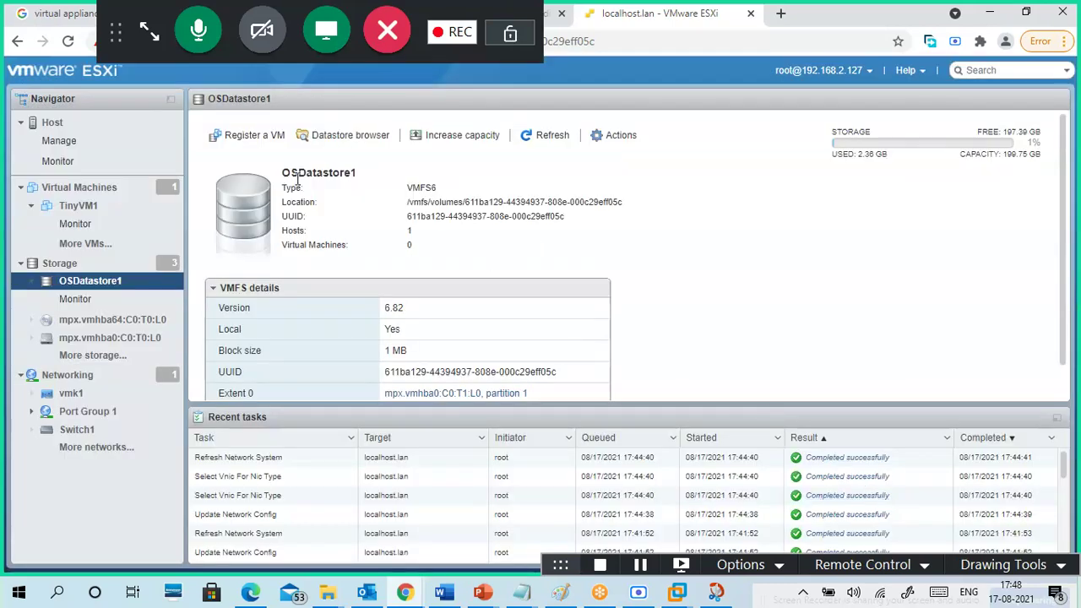
- Start creating a new virtual machine from Virtual Machines and name it Centos1
left_click(74, 191)
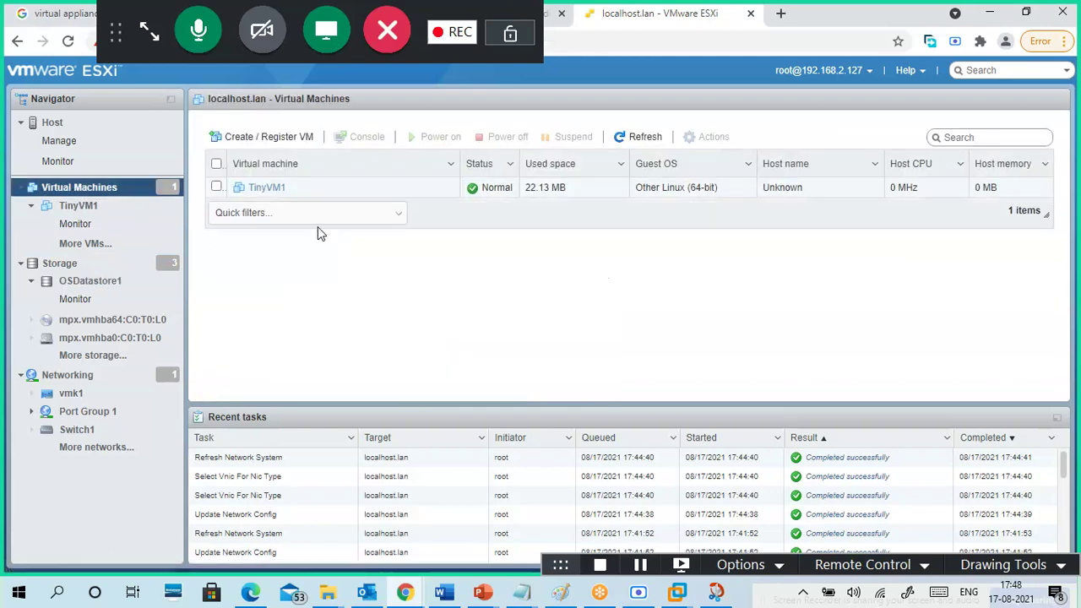
left_click(277, 139)
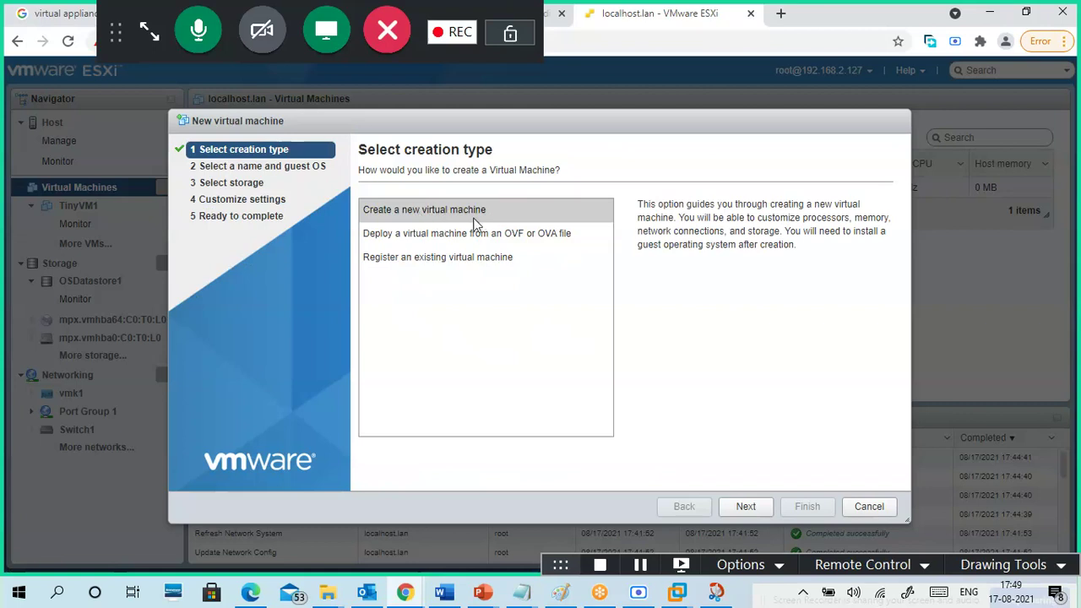
left_click(748, 507)
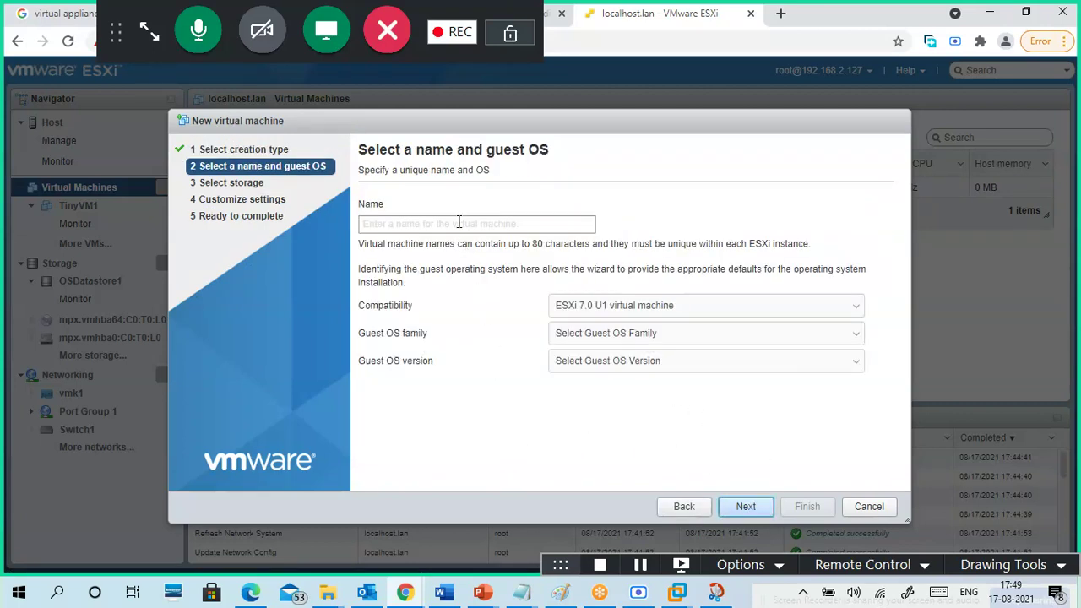
left_click(457, 223)
type("c")
key("BackSpace")
type("Centos")
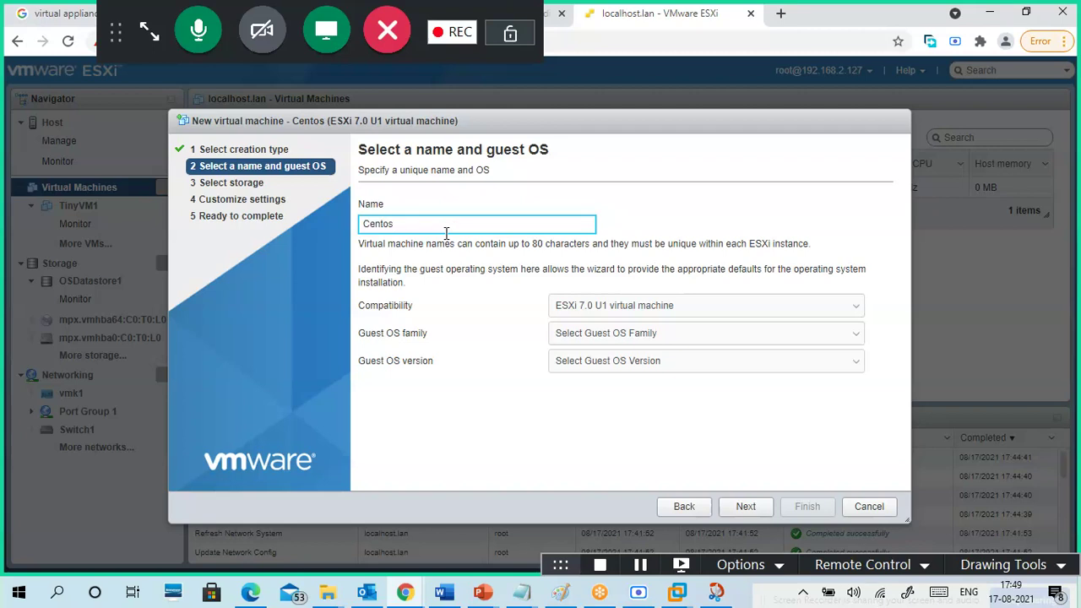
type("1")
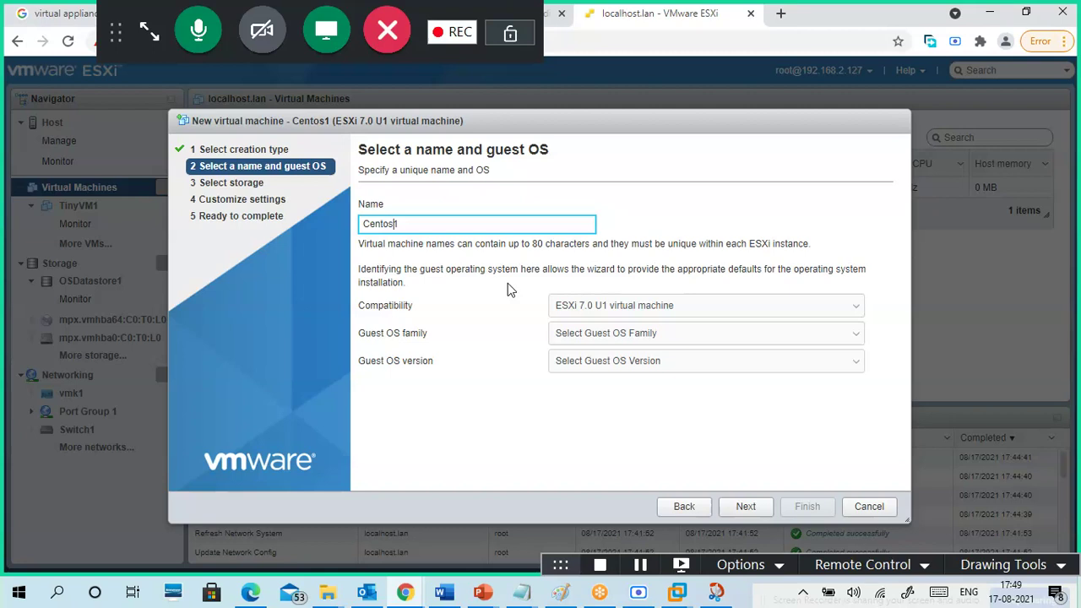
left_click(510, 269)
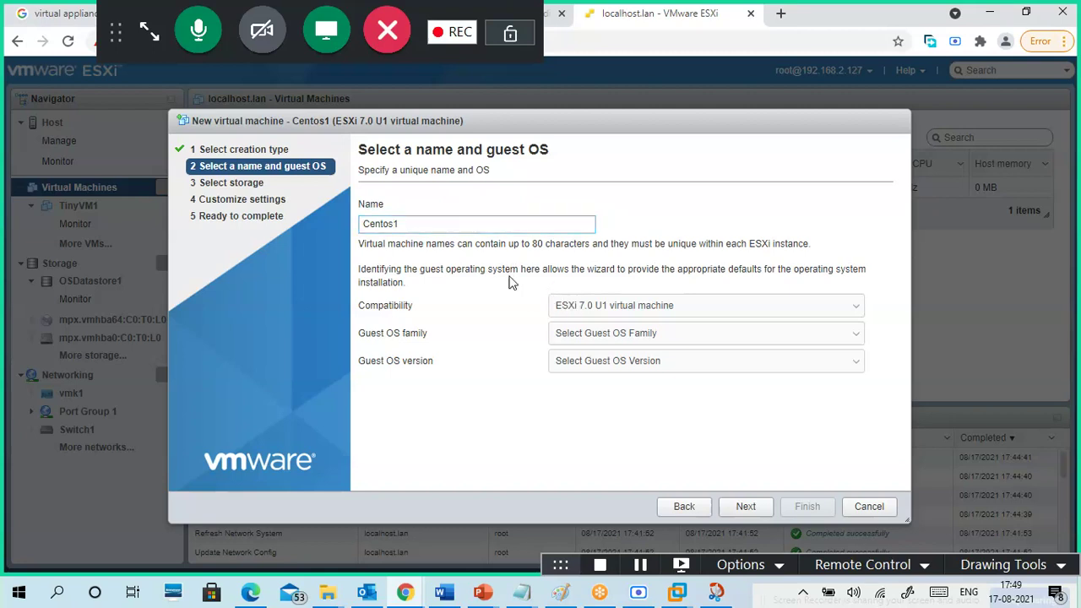
- Rename the new virtual machine from Centos1 to Linux1
left_click_drag(397, 224, 296, 228)
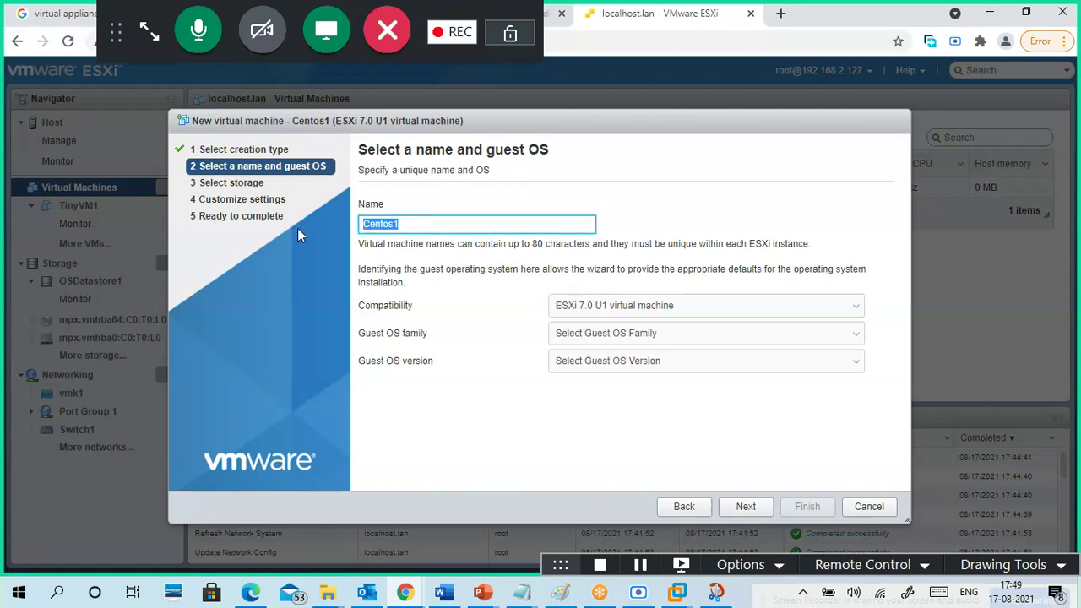
type("Lin")
key("BackSpace")
key("BackSpace")
type("inux1")
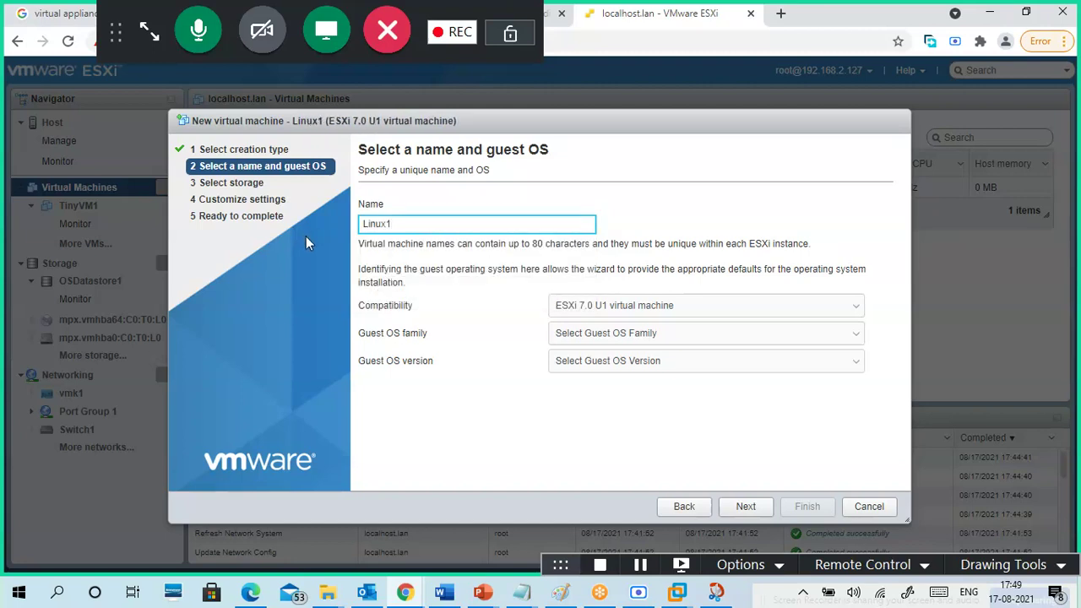
- Set Linux1's compatibility to ESXi 6.5
left_click(612, 308)
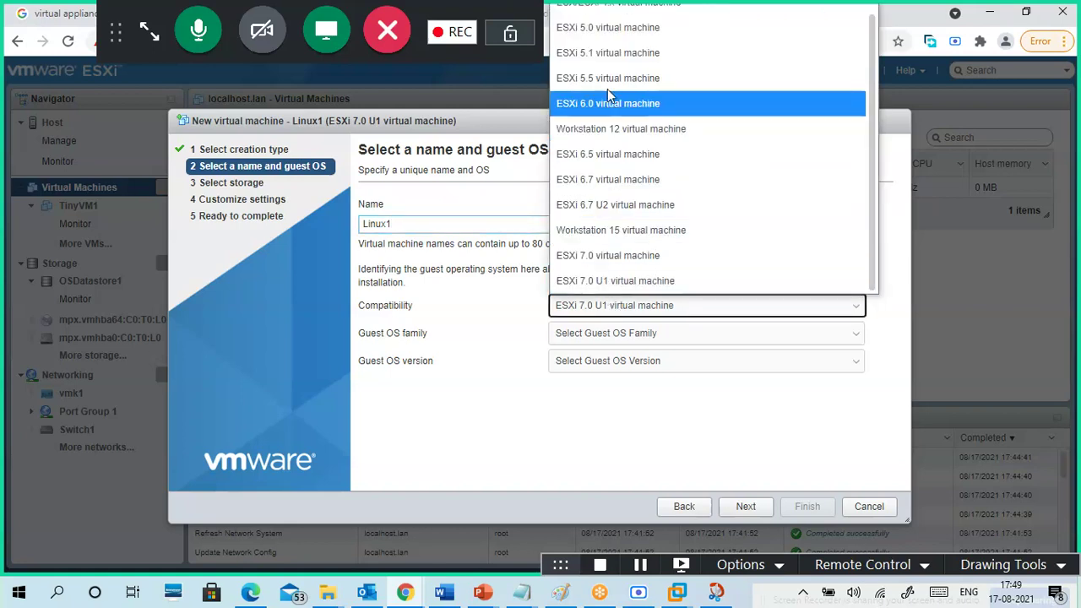
scroll(597, 15, "up", 1)
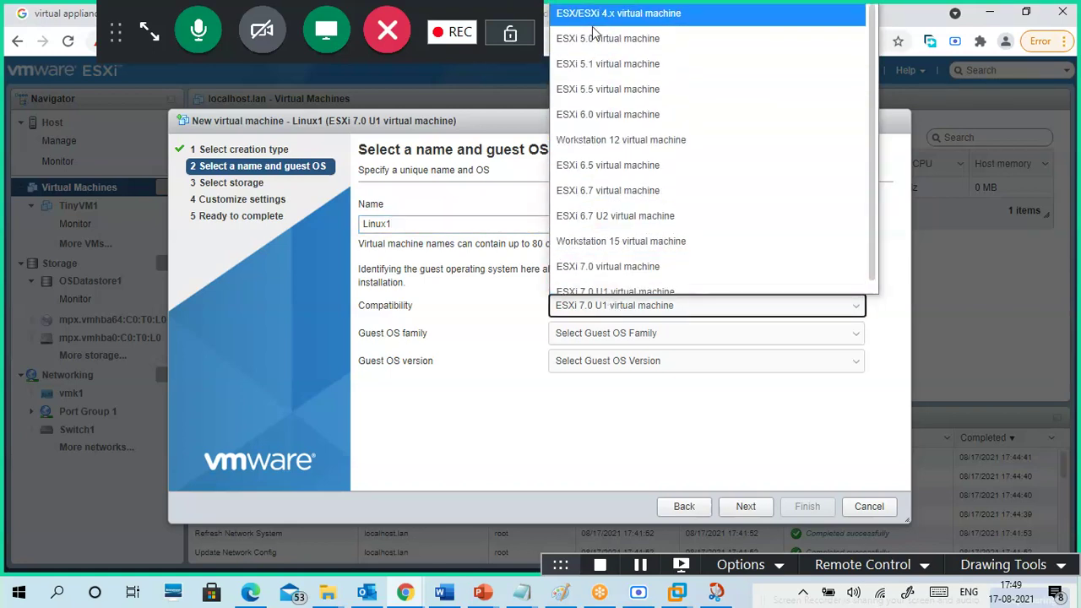
left_click(502, 301)
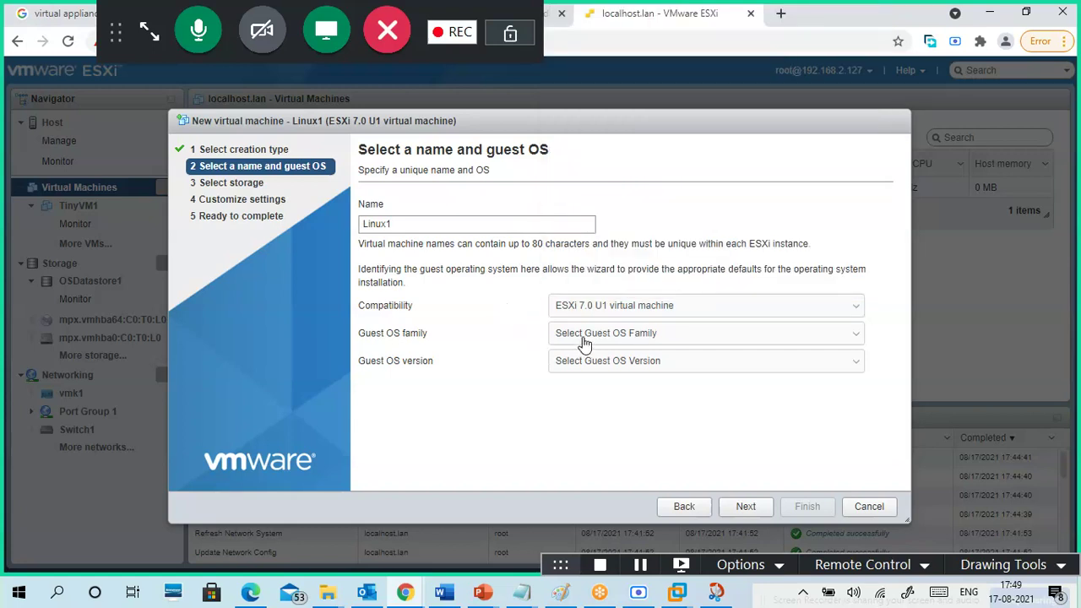
left_click(595, 310)
key("Up")
key("Up")
key("Up")
key("Up")
key("Up")
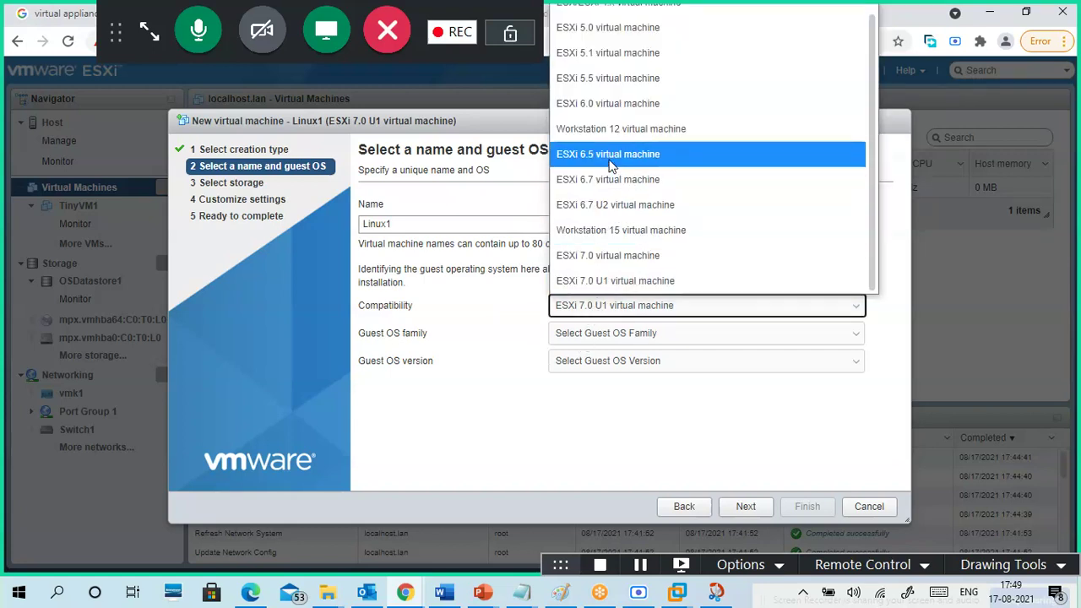
key("Return")
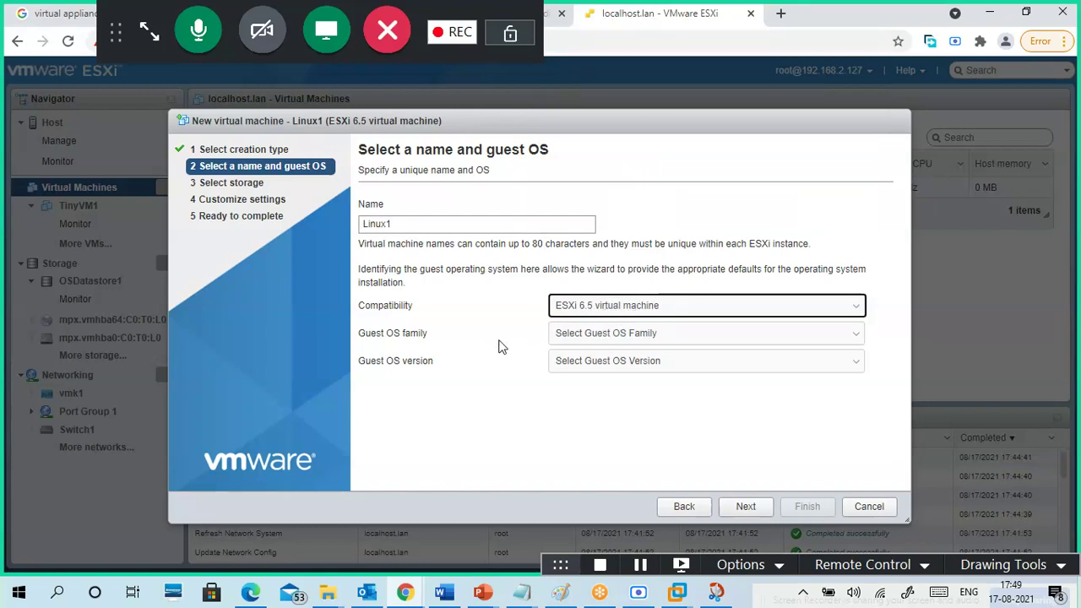
- Choose Linux as guest OS family with CentOS 7 (64-bit) version and continue to storage
left_click(614, 336)
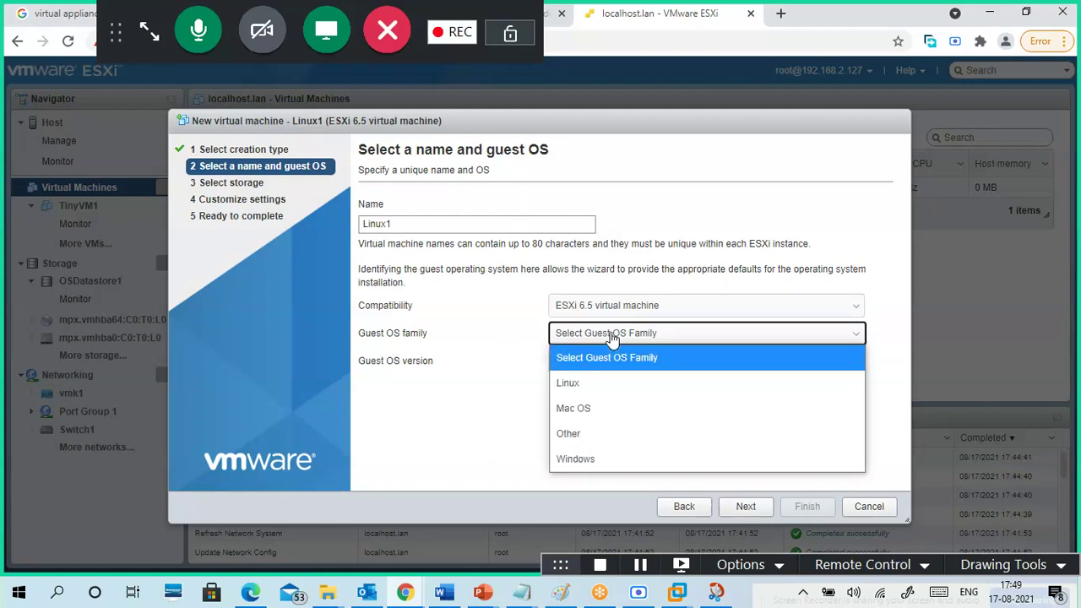
left_click(604, 383)
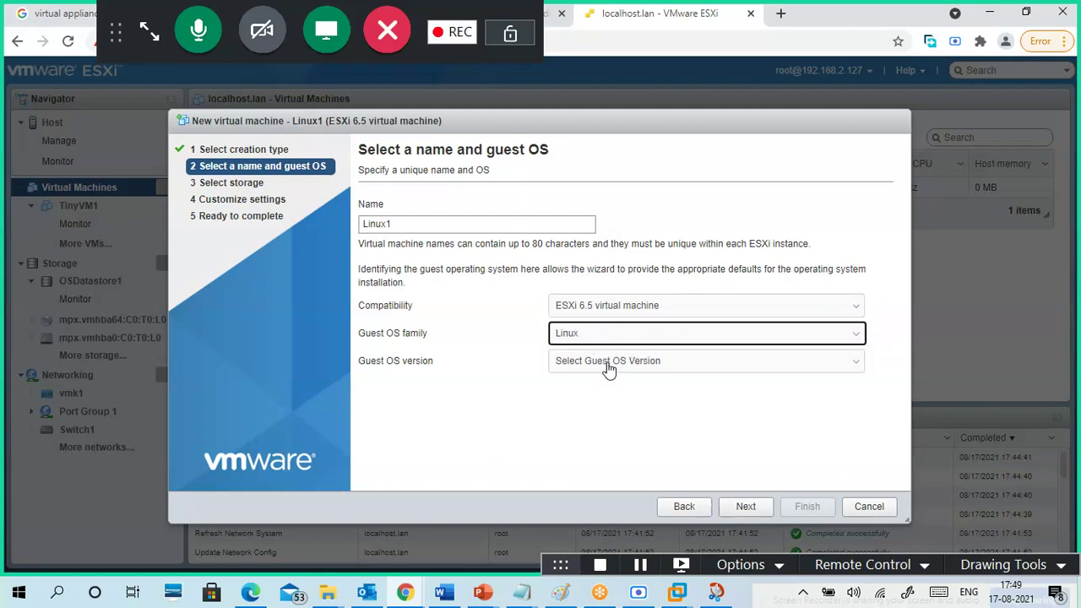
left_click(608, 368)
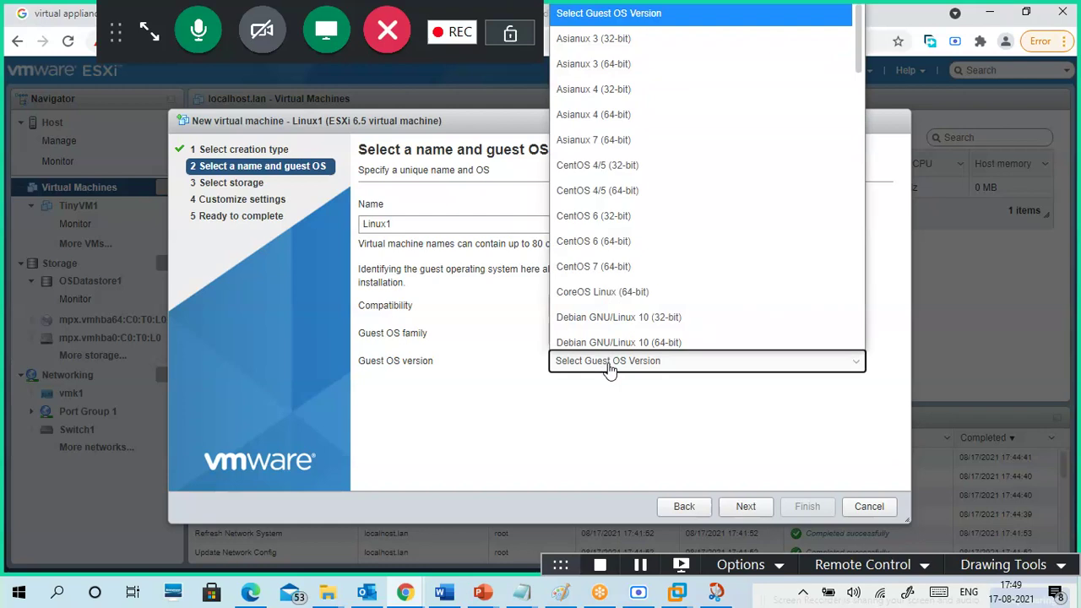
left_click(625, 265)
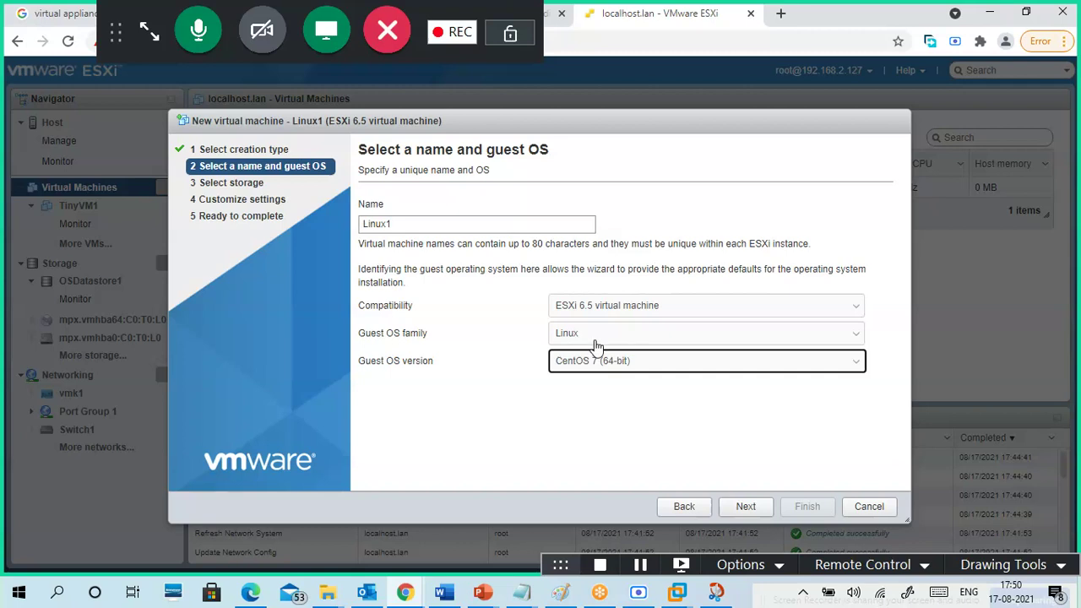
left_click(746, 509)
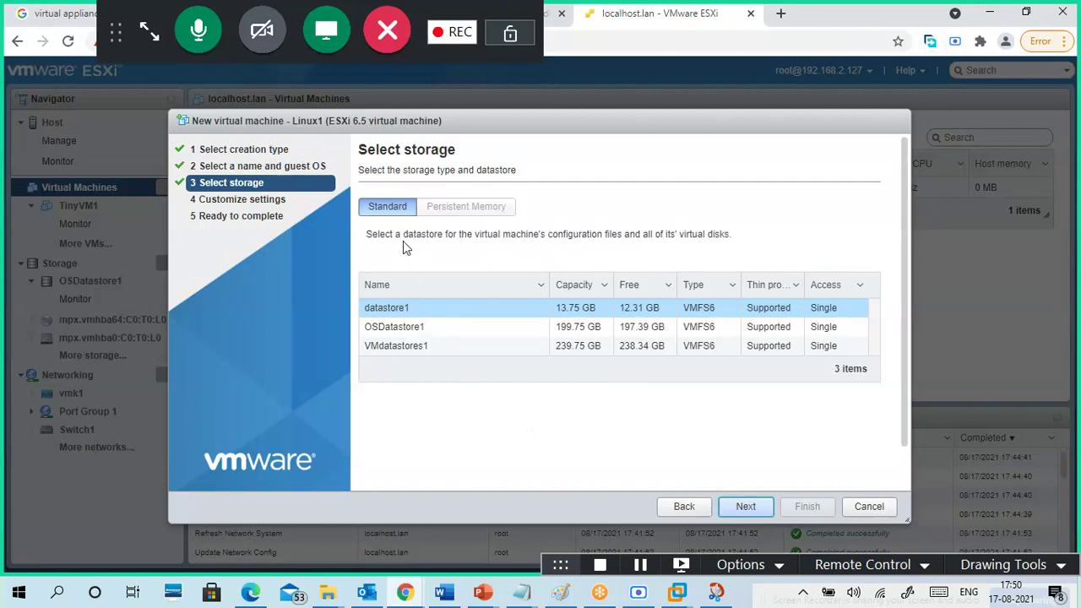
- Select VMdatastores1 as Linux1's datastore and continue to Customize settings
left_click_drag(367, 234, 730, 253)
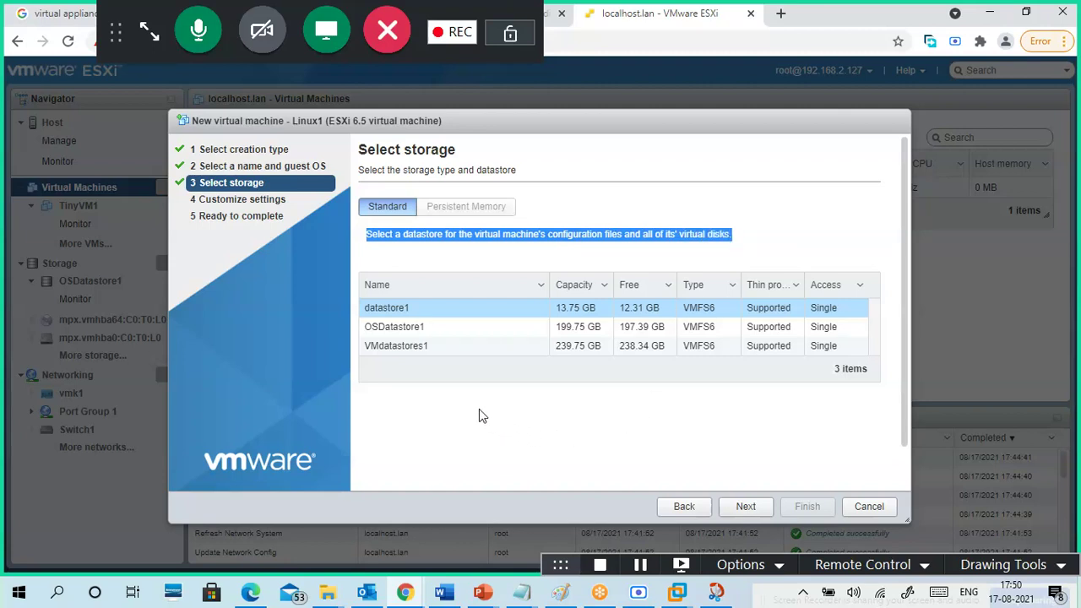
left_click(418, 351)
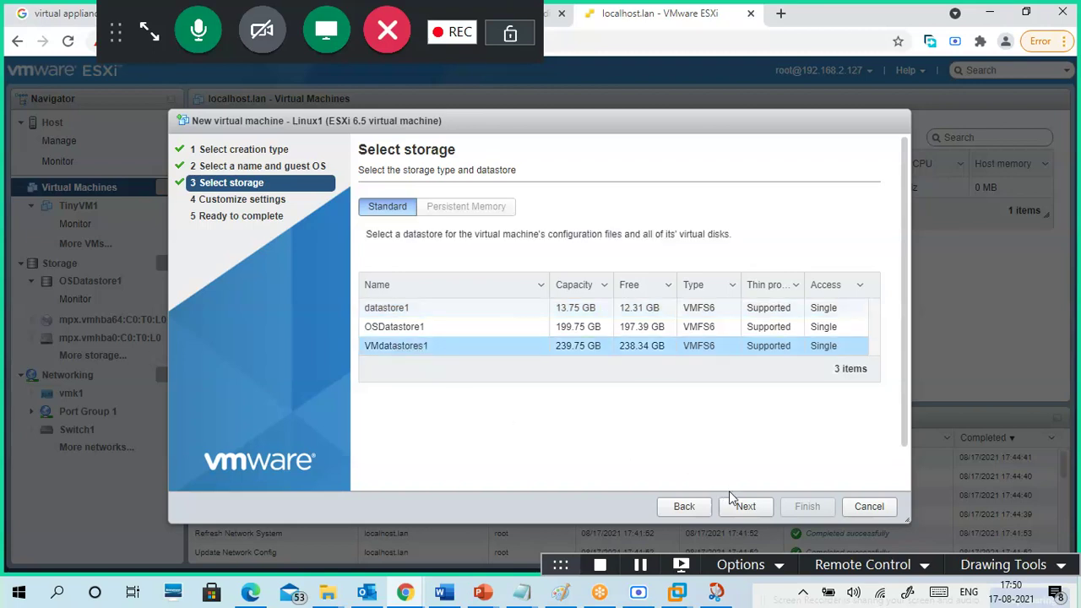
left_click(746, 509)
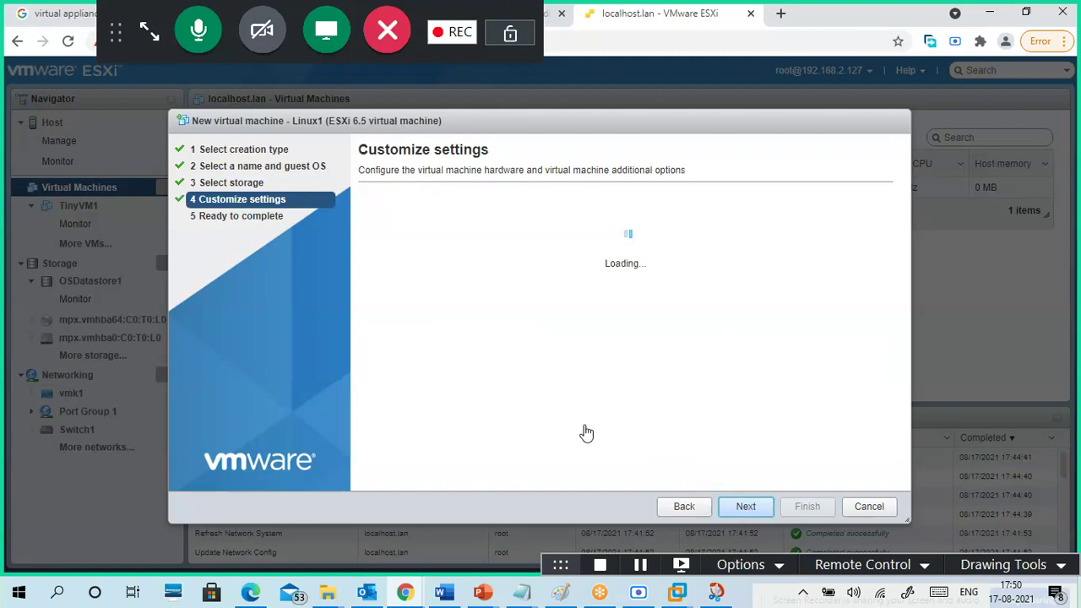
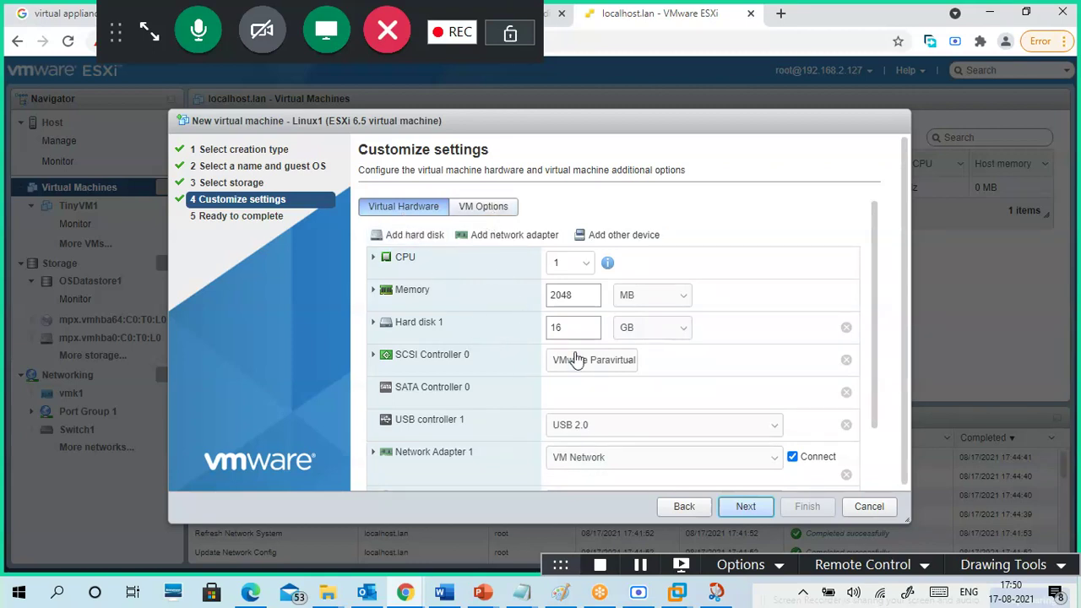
- Set Linux1's memory to 1 GB instead of 2048 MB
left_click(579, 294)
left_click_drag(579, 297, 532, 303)
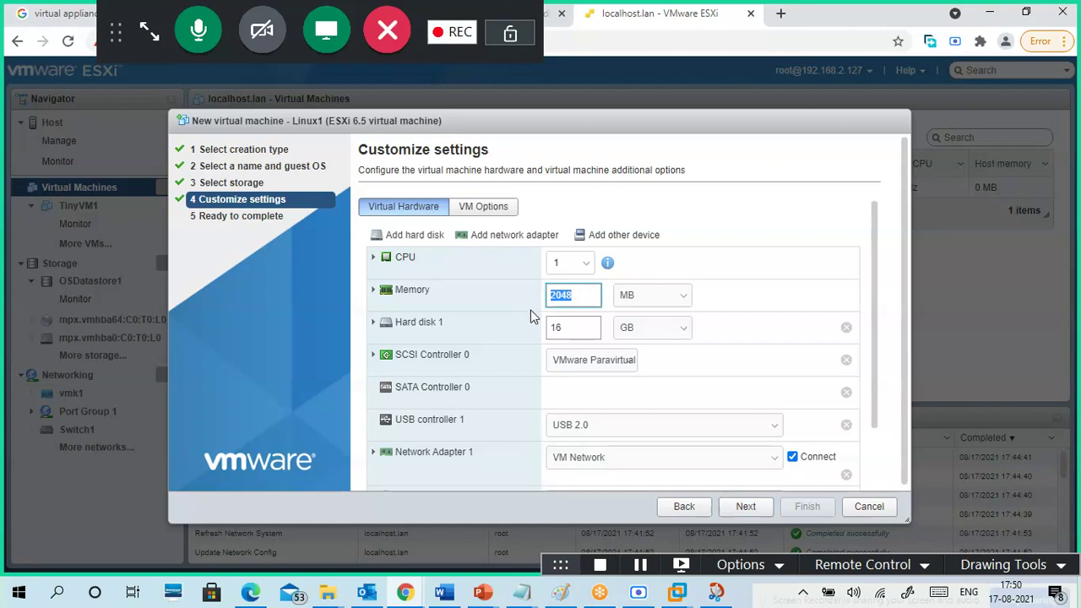
type("1")
left_click(644, 297)
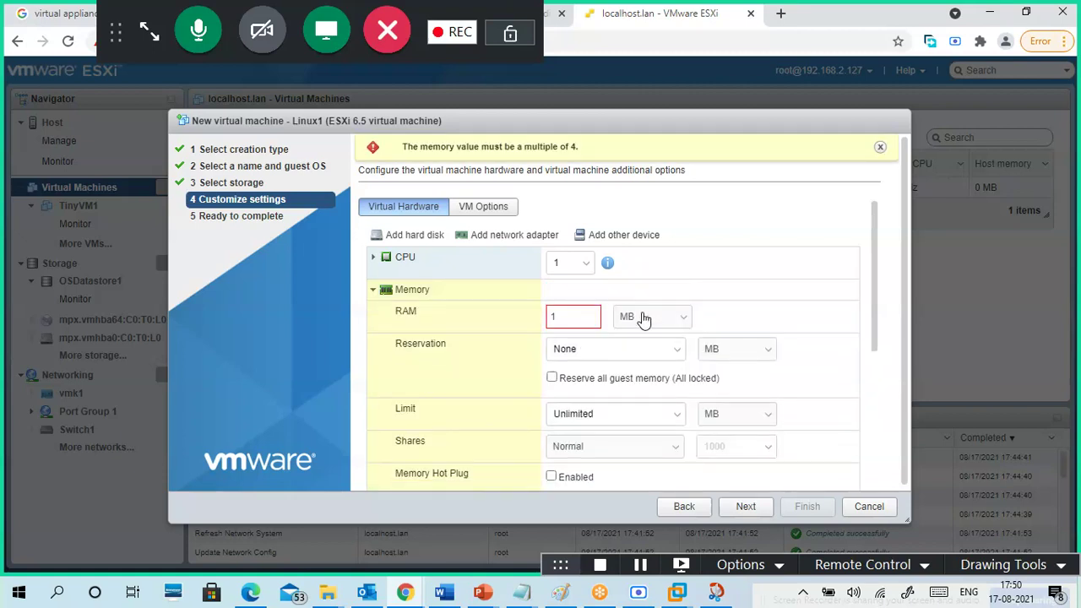
left_click(642, 317)
left_click(639, 363)
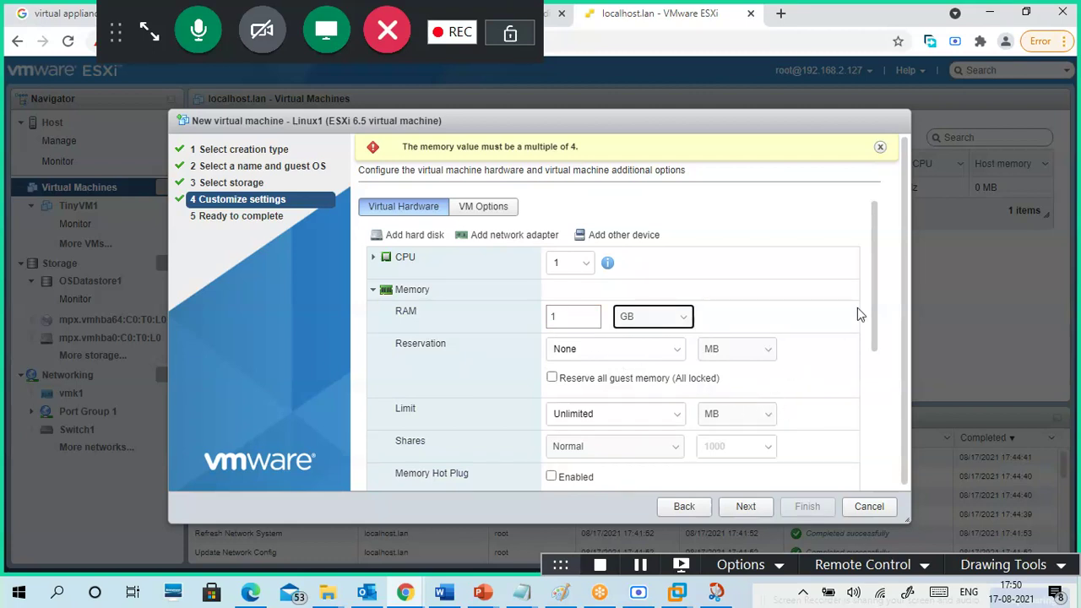
- Keep memory reservation at None and limit at Unlimited, then change Hard disk 1 from 16 to 20 GB
scroll(905, 279, "down", 1)
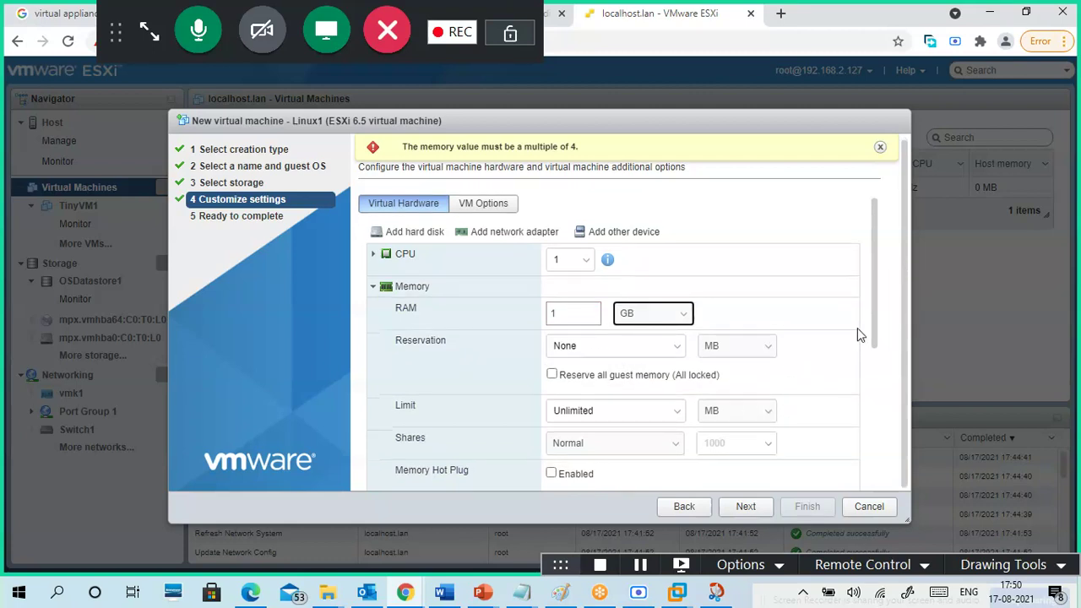
left_click(670, 352)
left_click(824, 326)
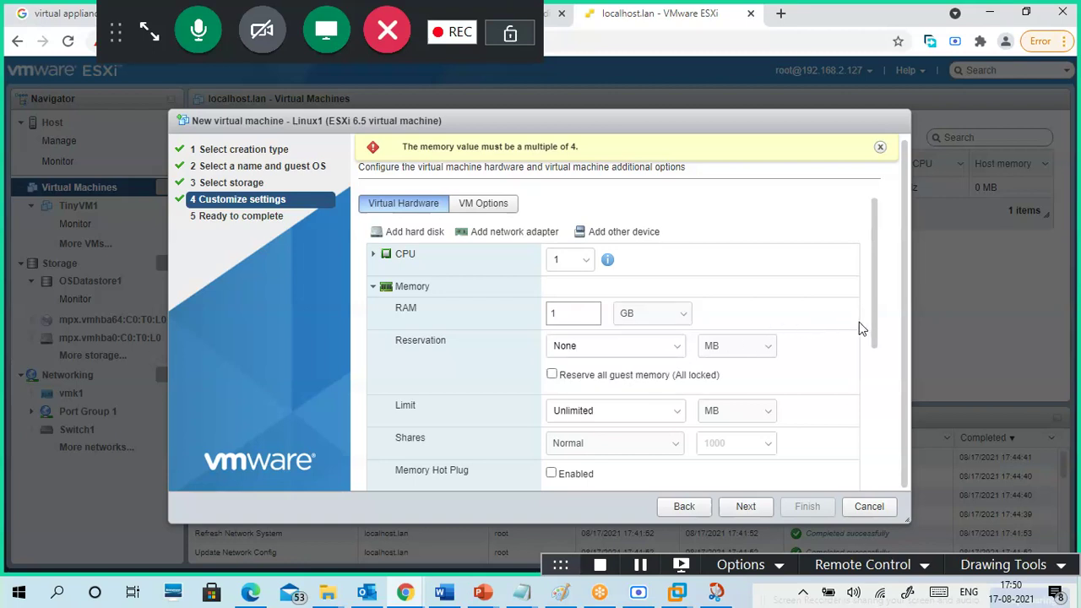
double_click(620, 346)
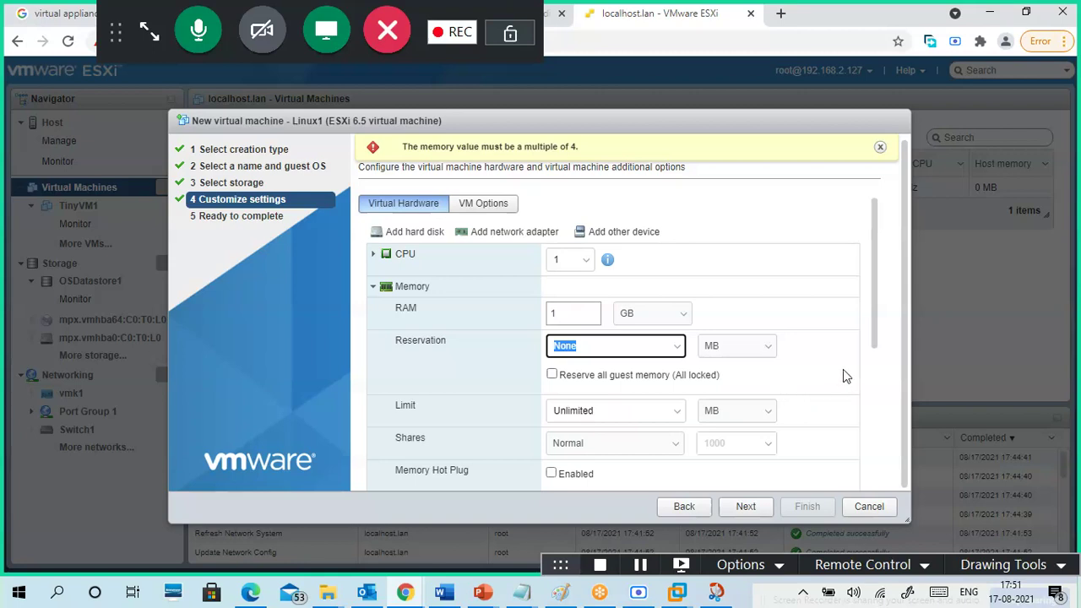
left_click_drag(875, 299, 879, 376)
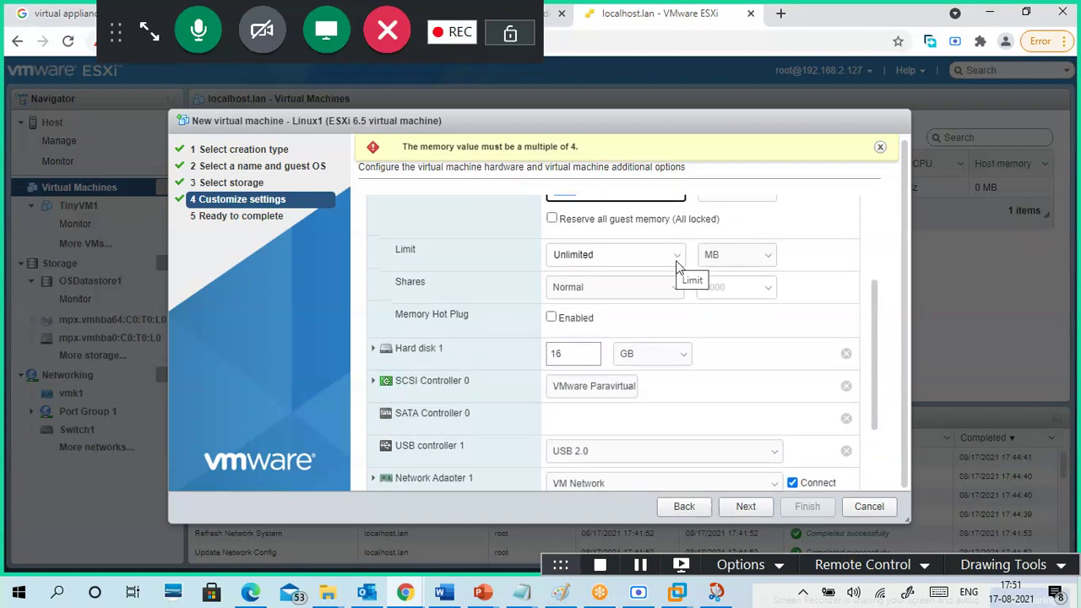
left_click(671, 257)
left_click(670, 258)
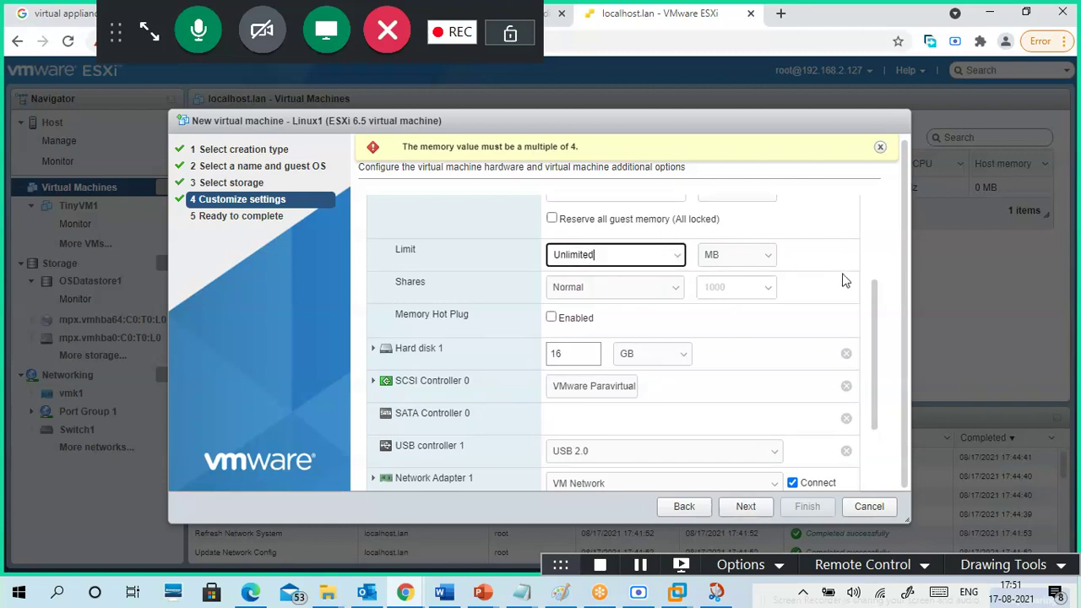
left_click_drag(876, 329, 878, 377)
left_click_drag(572, 266, 547, 262)
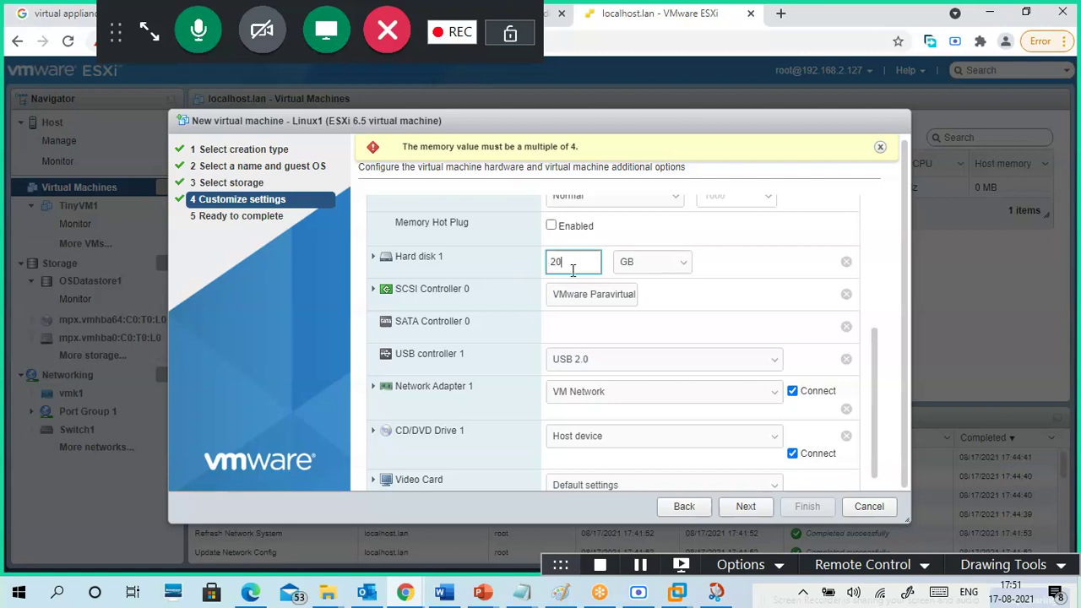
- Set SCSI Controller 0 to LSI Logic SAS with Virtual bus sharing, keeping USB 2.0
left_click(374, 258)
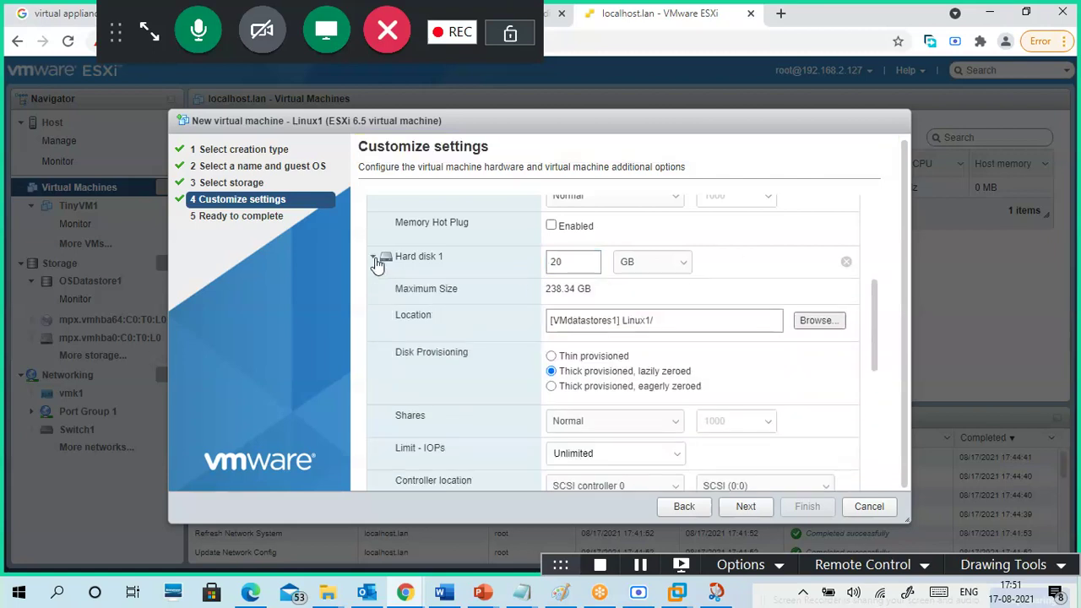
left_click(374, 258)
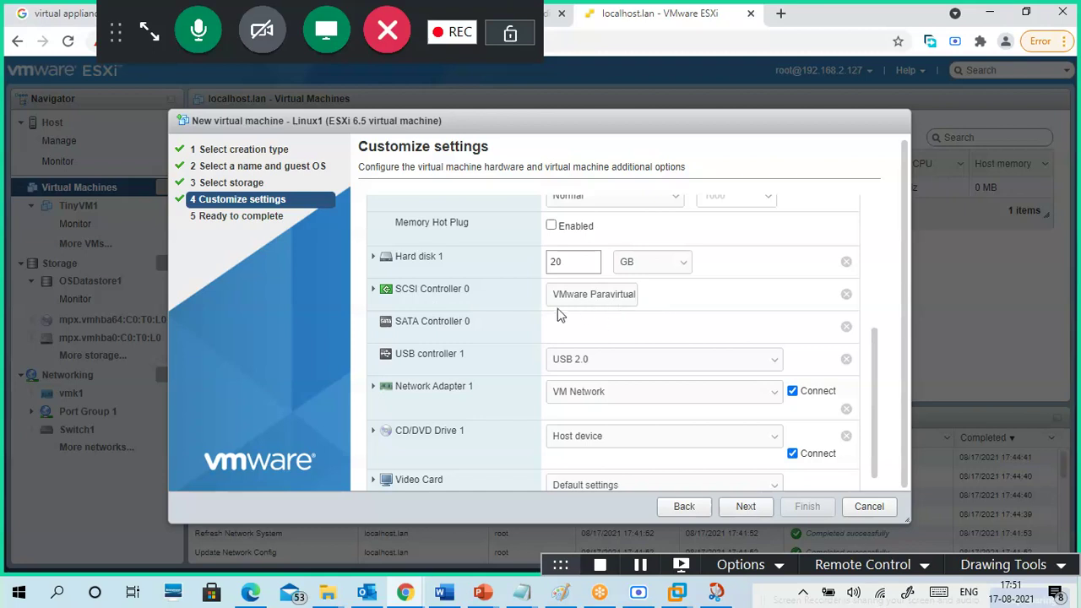
left_click(373, 289)
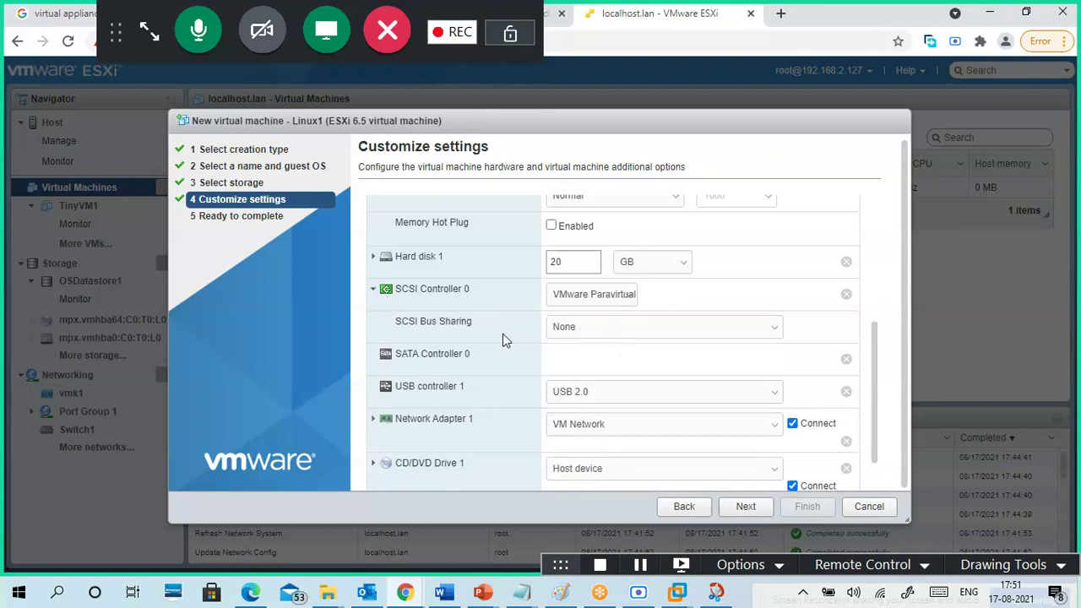
scroll(504, 338, "down", 1)
left_click(610, 279)
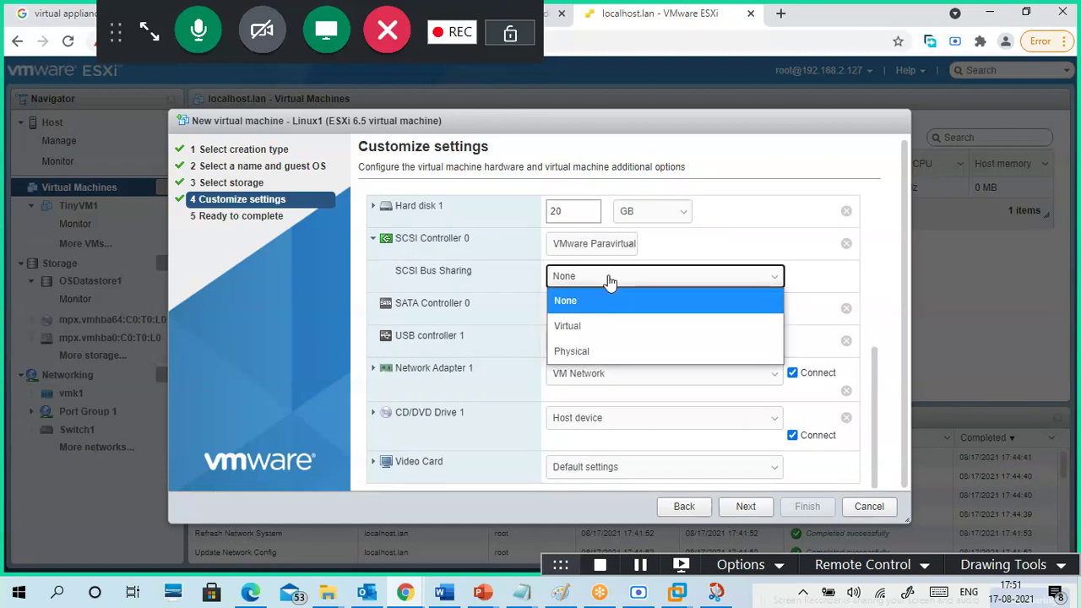
left_click(607, 328)
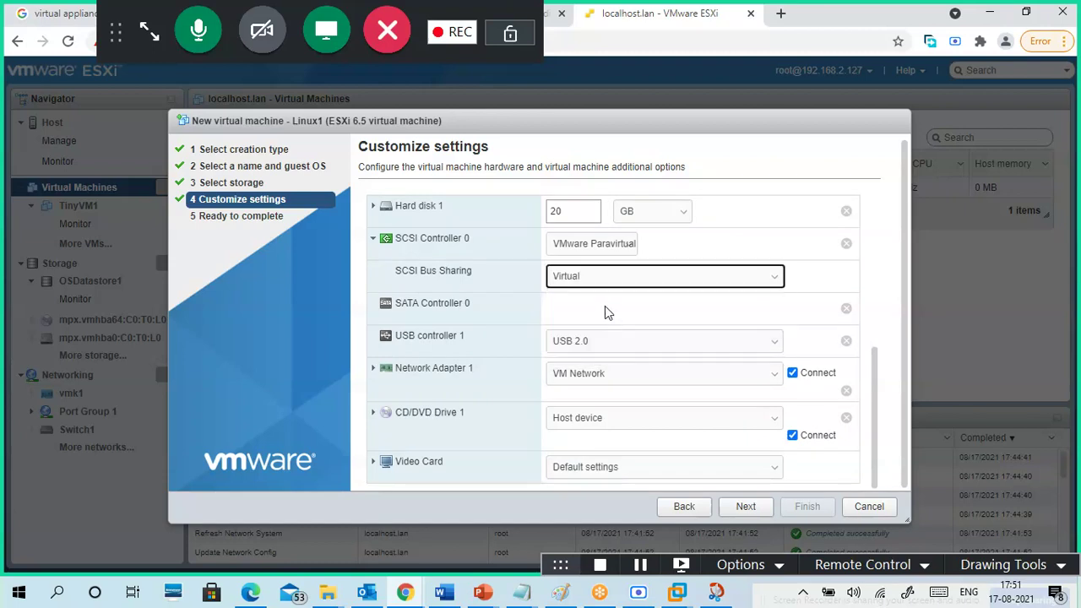
left_click(598, 250)
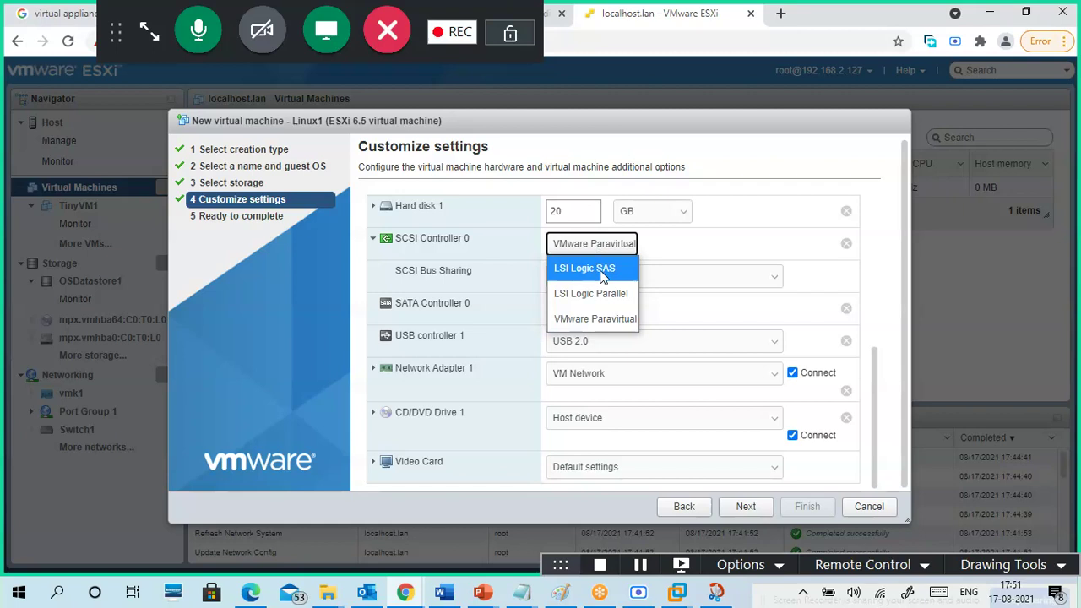
left_click(601, 270)
left_click(608, 280)
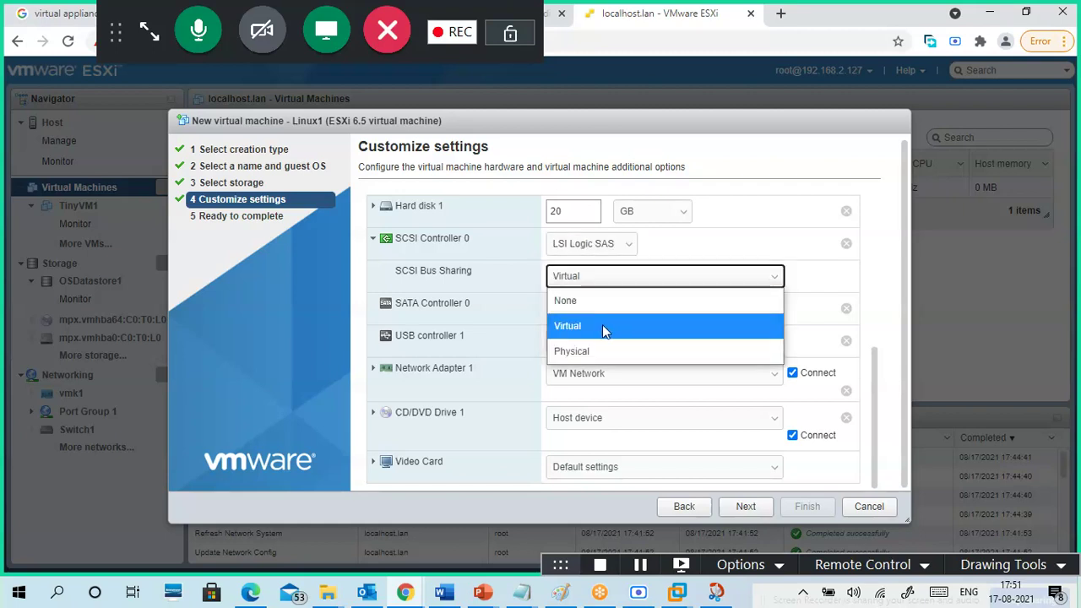
left_click(602, 325)
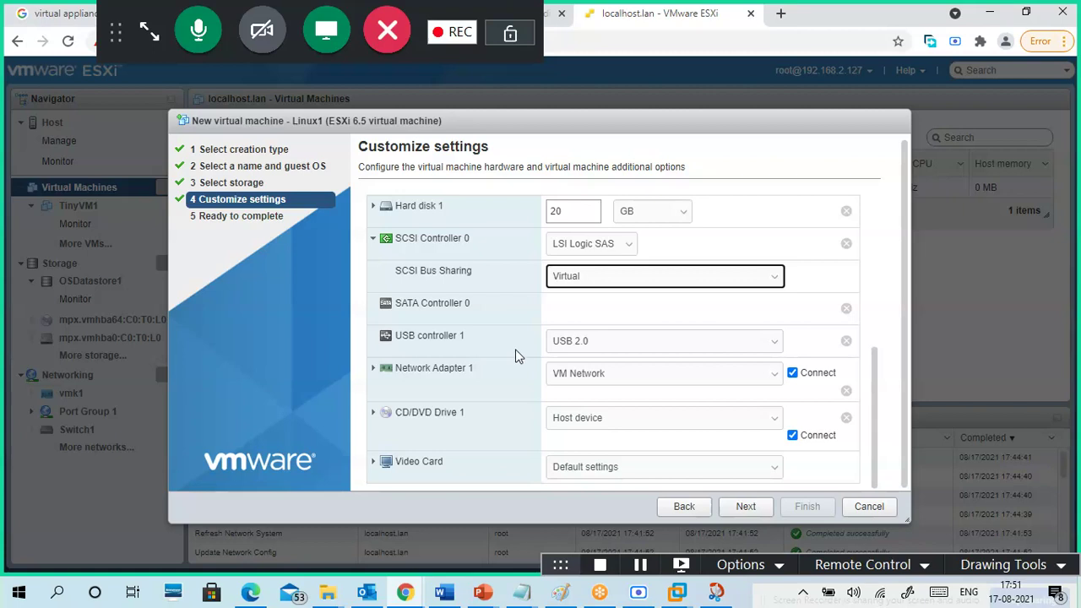
left_click(583, 342)
left_click(581, 342)
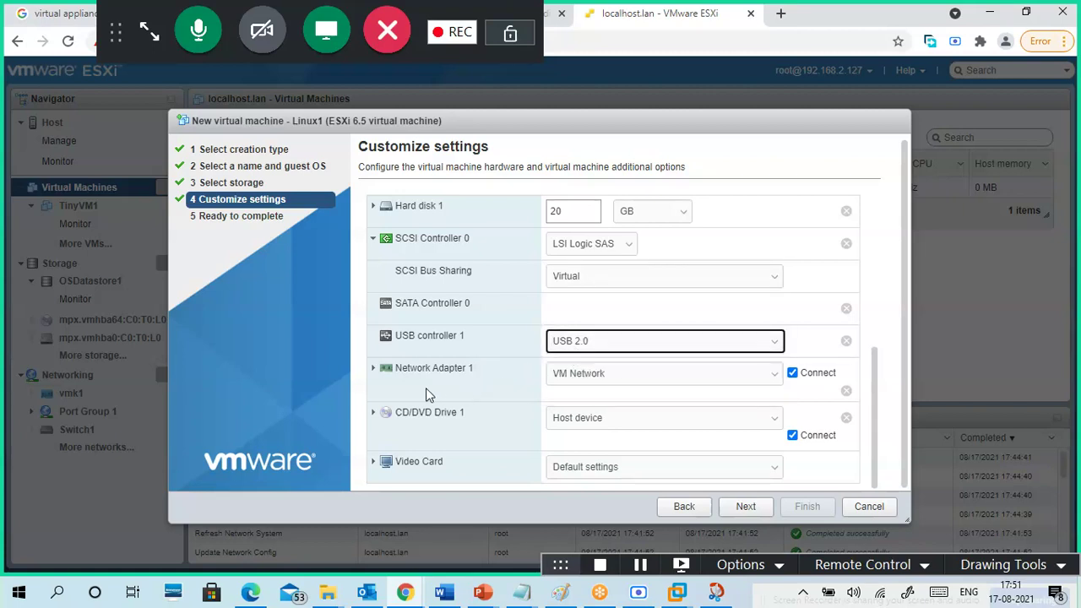
- Keep Network Adapter 1 on VM Network with automatic MAC and VMXNET 3 type
left_click(374, 374)
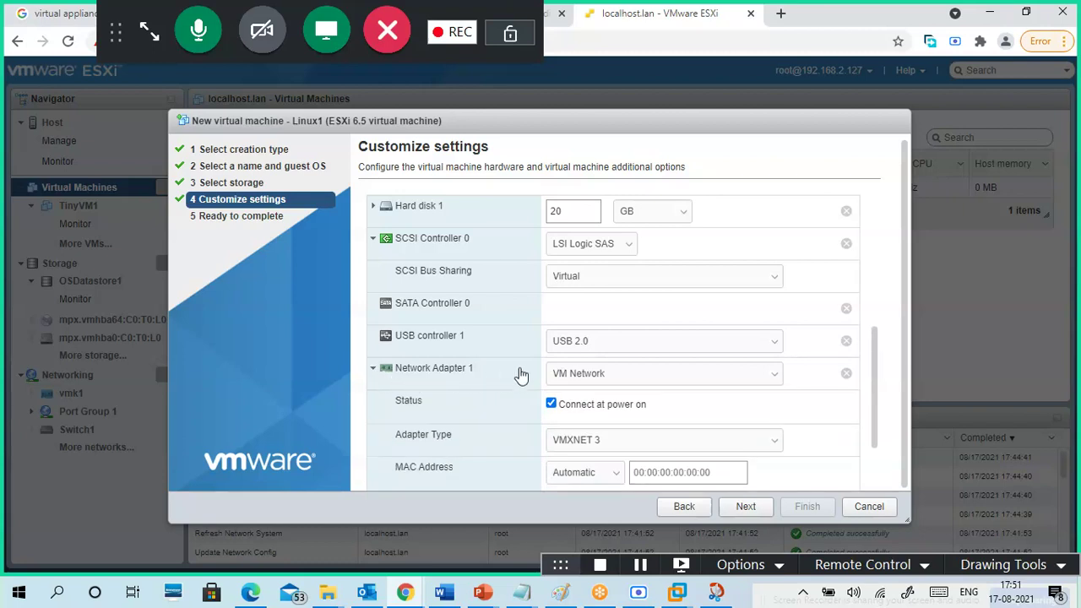
scroll(521, 371, "down", 2)
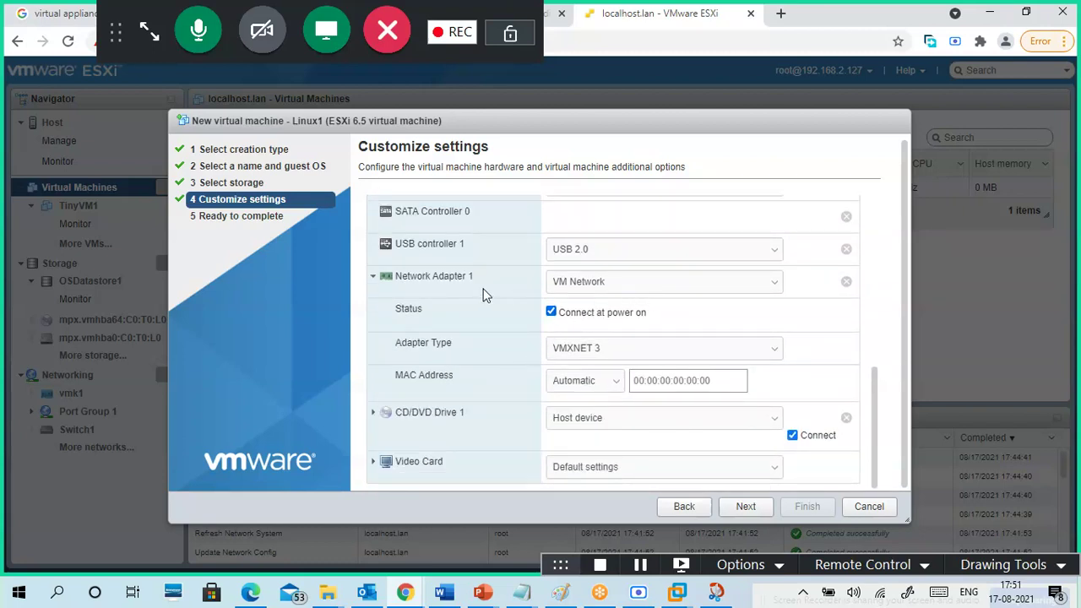
left_click(614, 285)
left_click(611, 287)
left_click(615, 291)
left_click(605, 303)
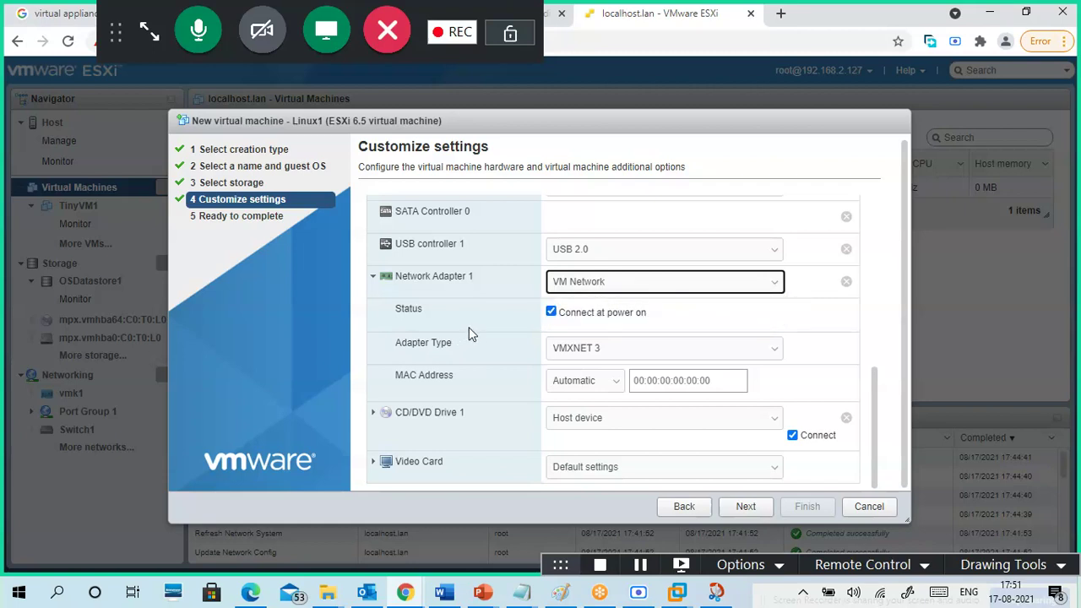
left_click(594, 381)
left_click(592, 382)
left_click(618, 353)
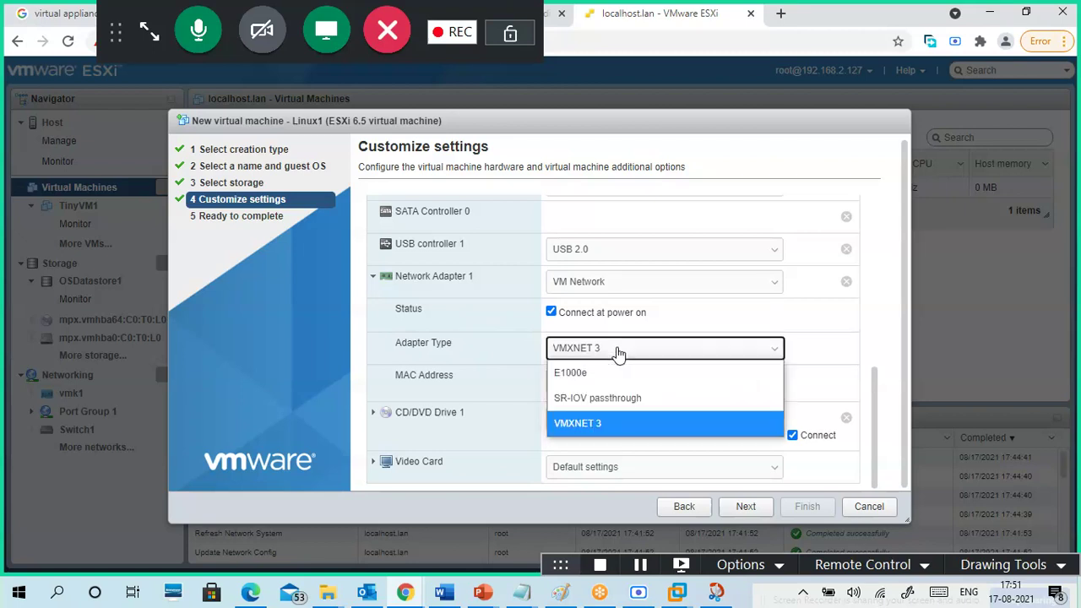
left_click(618, 353)
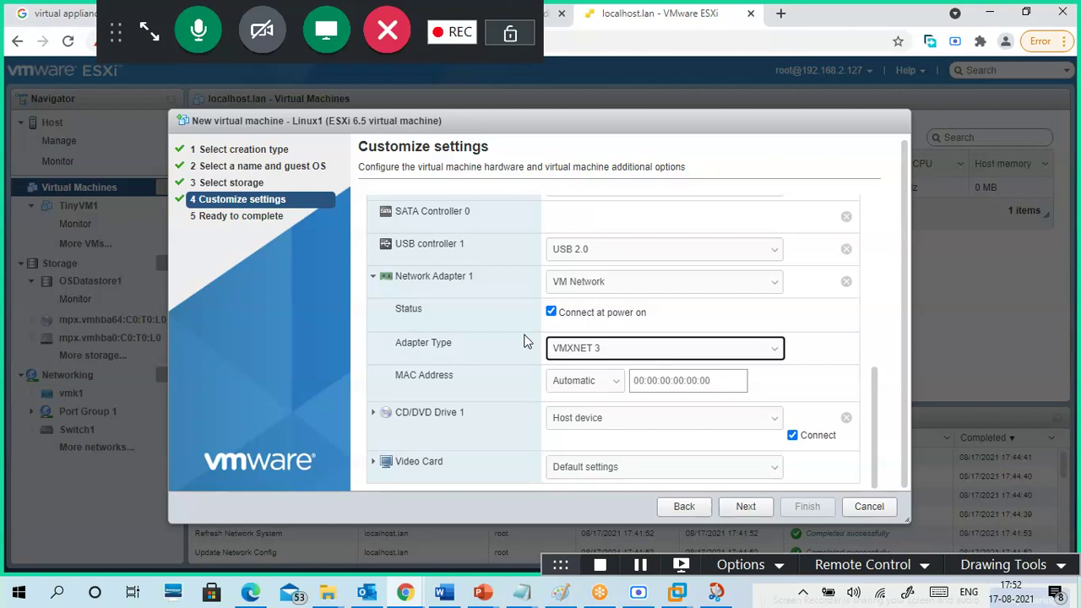
left_click(374, 420)
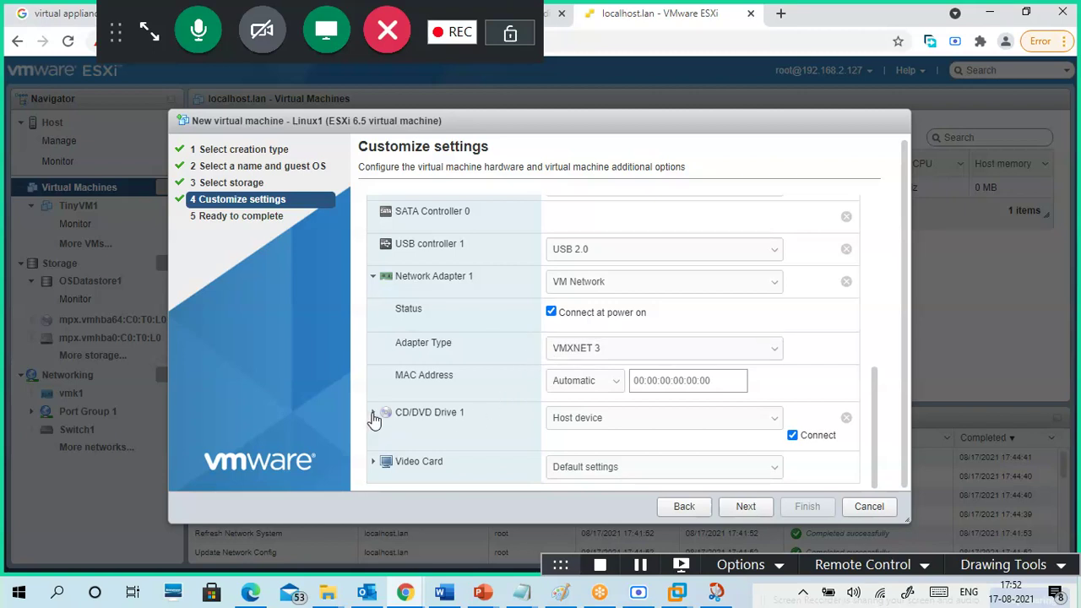
- Back CD/DVD Drive 1 with CentOS-7-x86_64-Minimal-2009.iso from OSDatastore1's OSImages folder
scroll(495, 372, "down", 1)
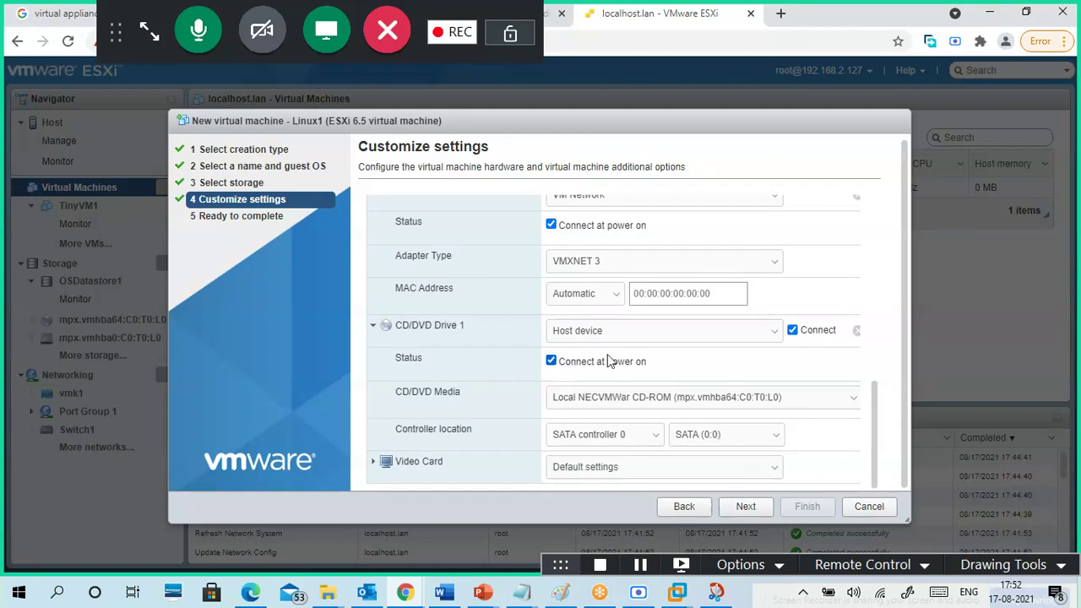
left_click(669, 336)
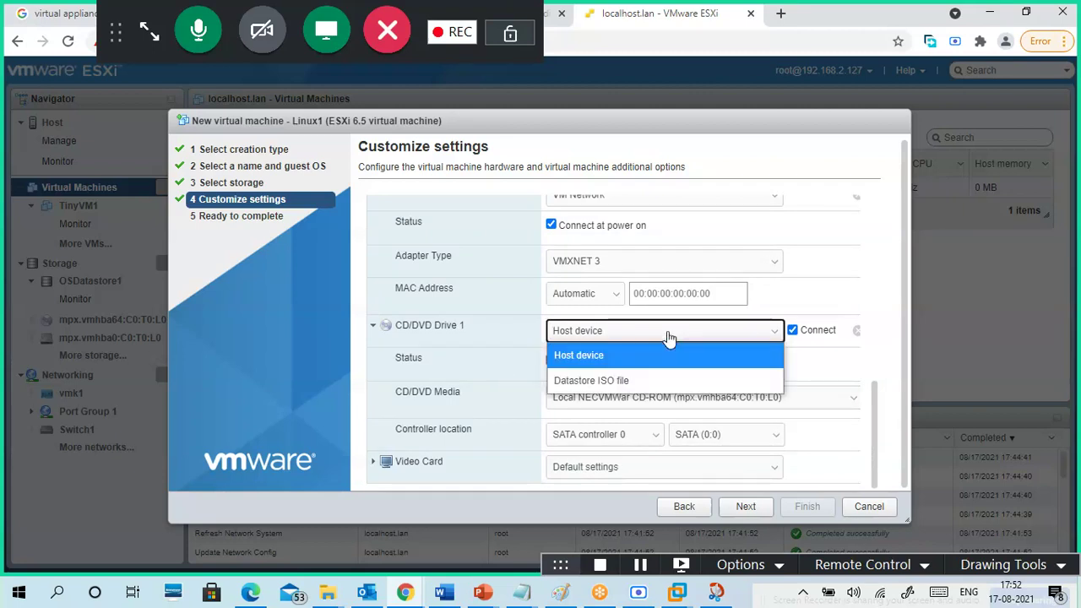
left_click(617, 381)
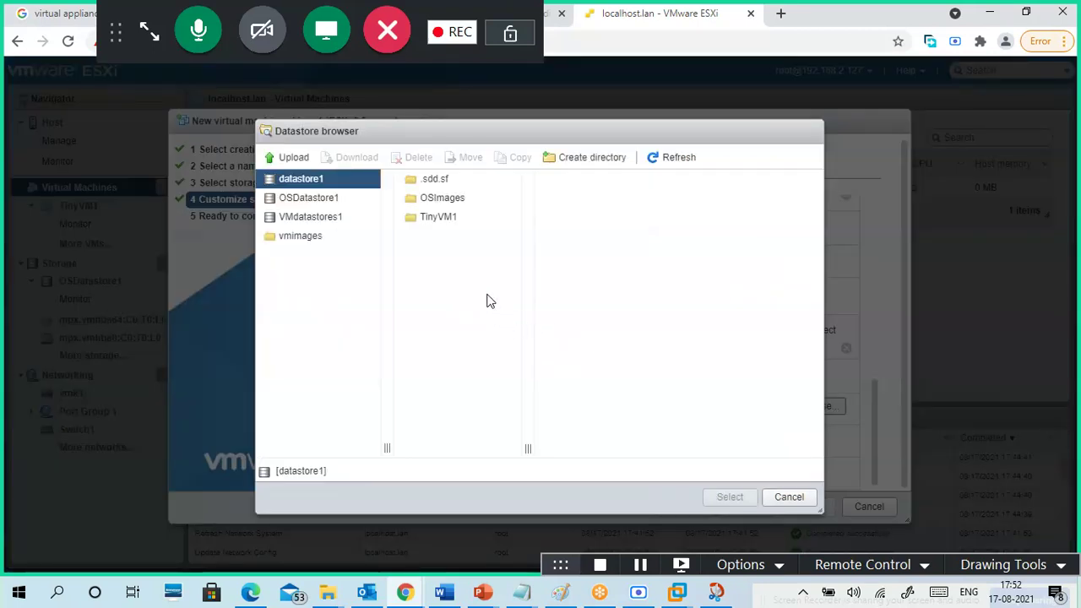
left_click(317, 203)
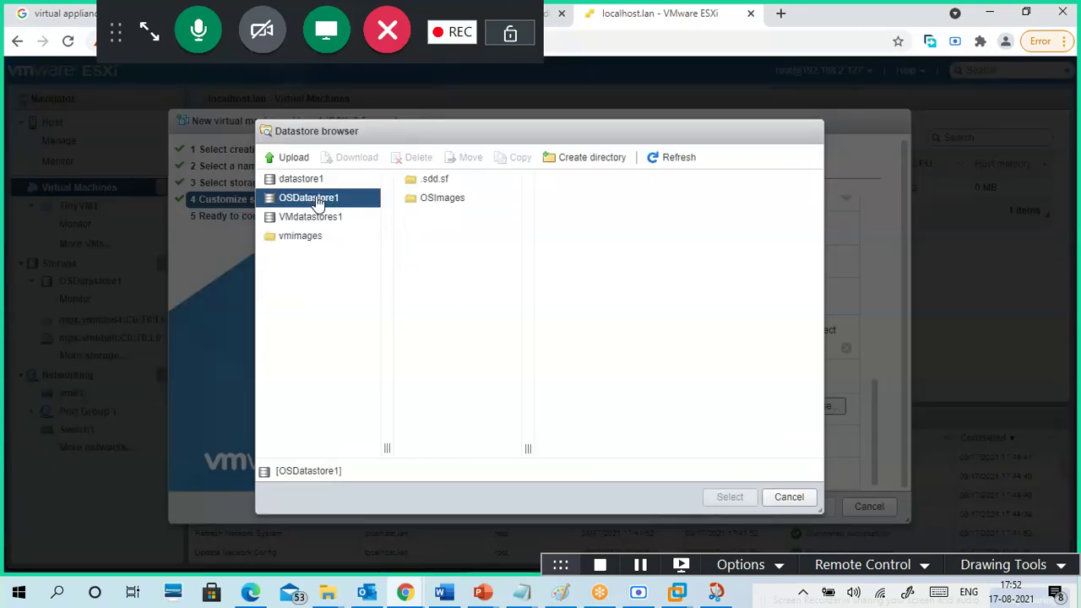
left_click(439, 205)
left_click(596, 182)
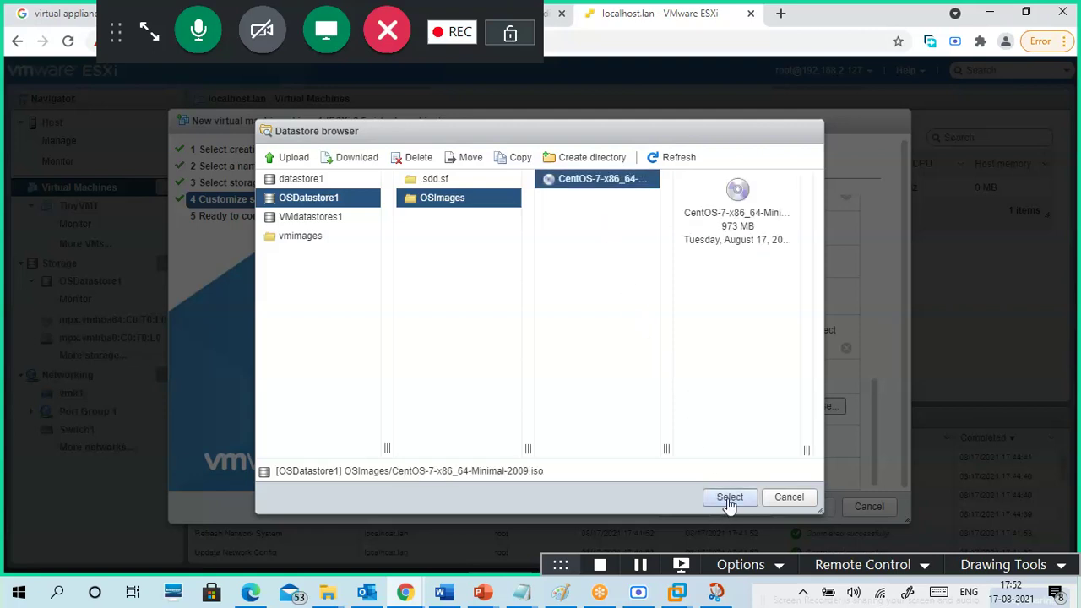
left_click(729, 498)
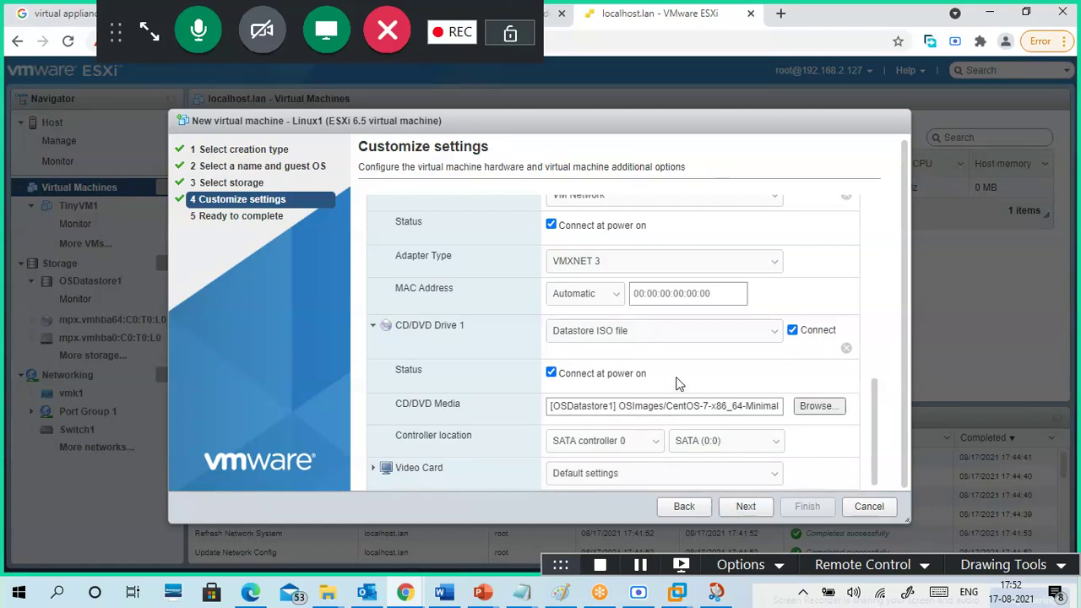
- Keep the datastore ISO drive source and leave the Video Card on Default settings
left_click(655, 338)
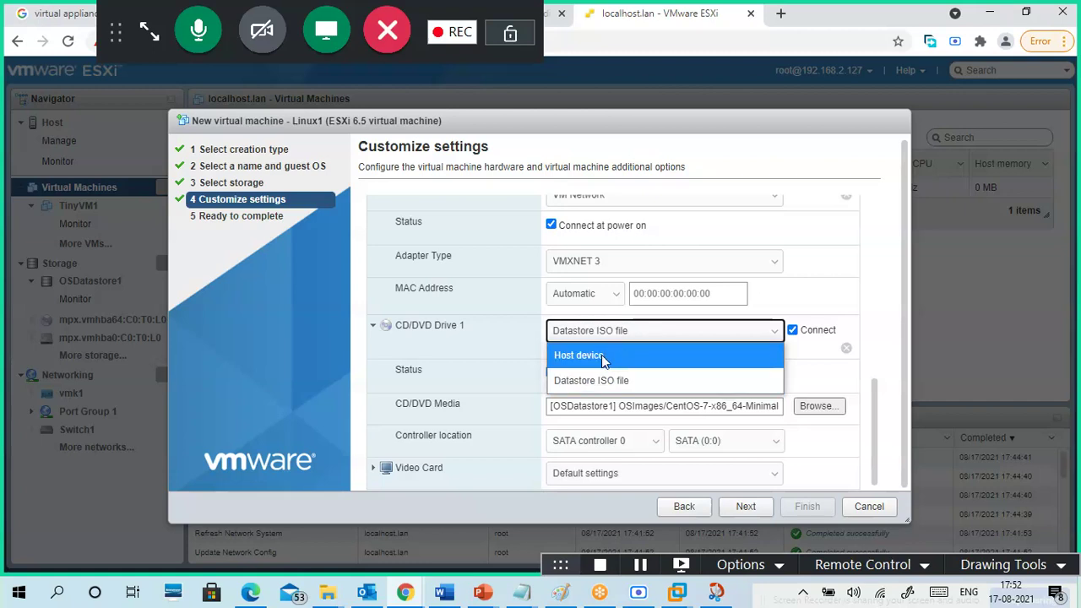
left_click(651, 384)
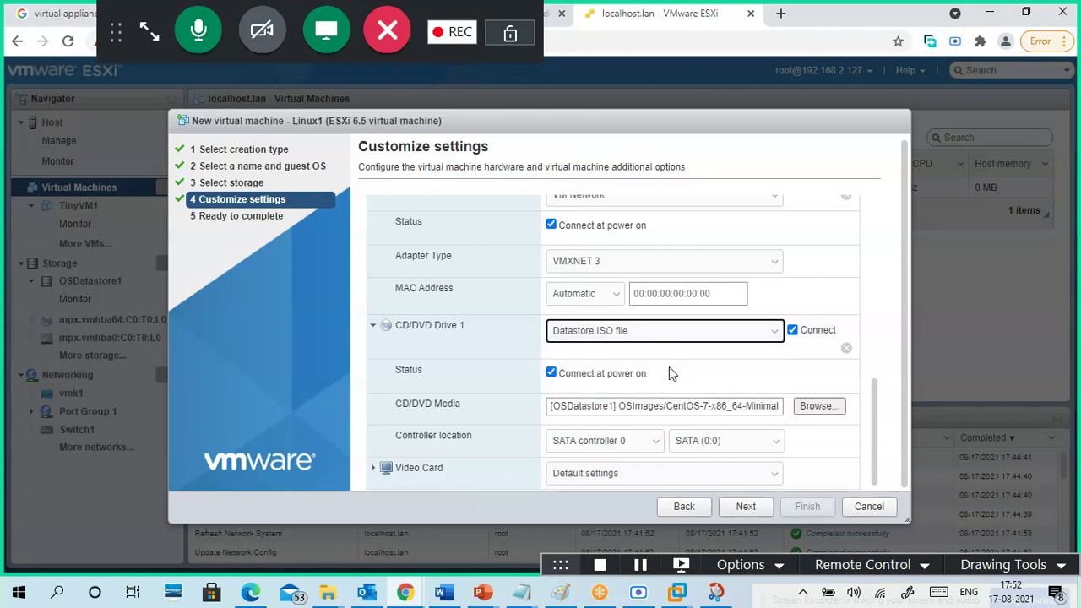
scroll(868, 389, "down", 1)
scroll(870, 397, "down", 1)
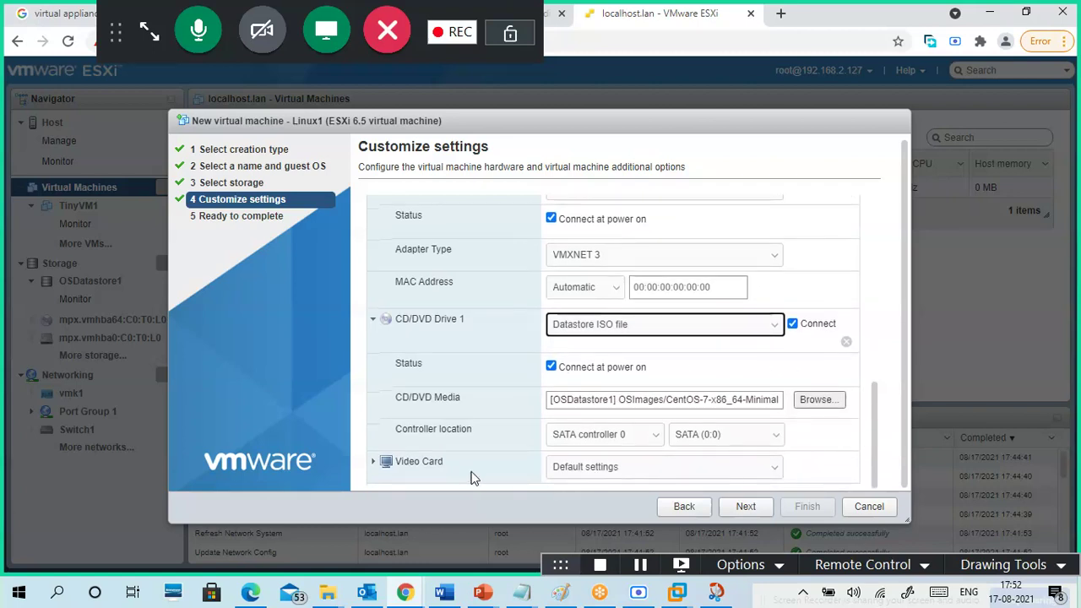
left_click(375, 464)
left_click(377, 469)
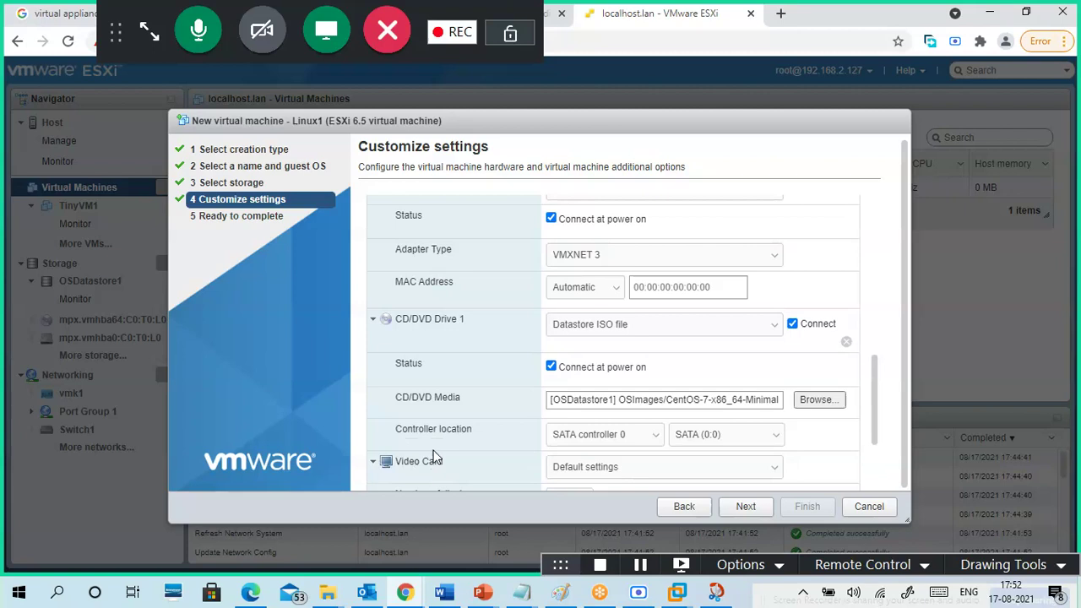
left_click(374, 469)
scroll(451, 433, "down", 2)
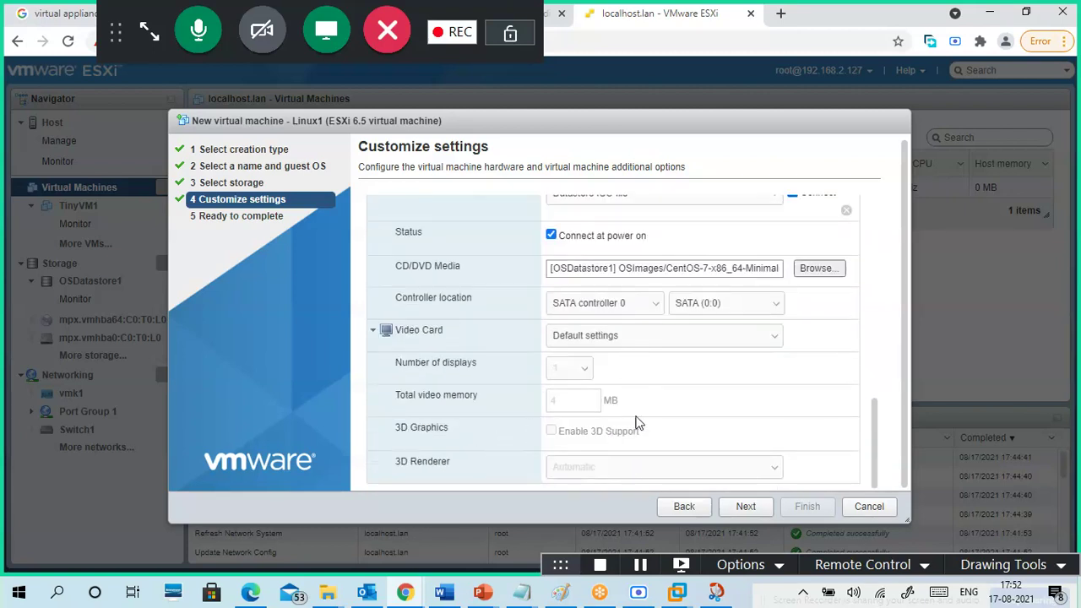
left_click(632, 342)
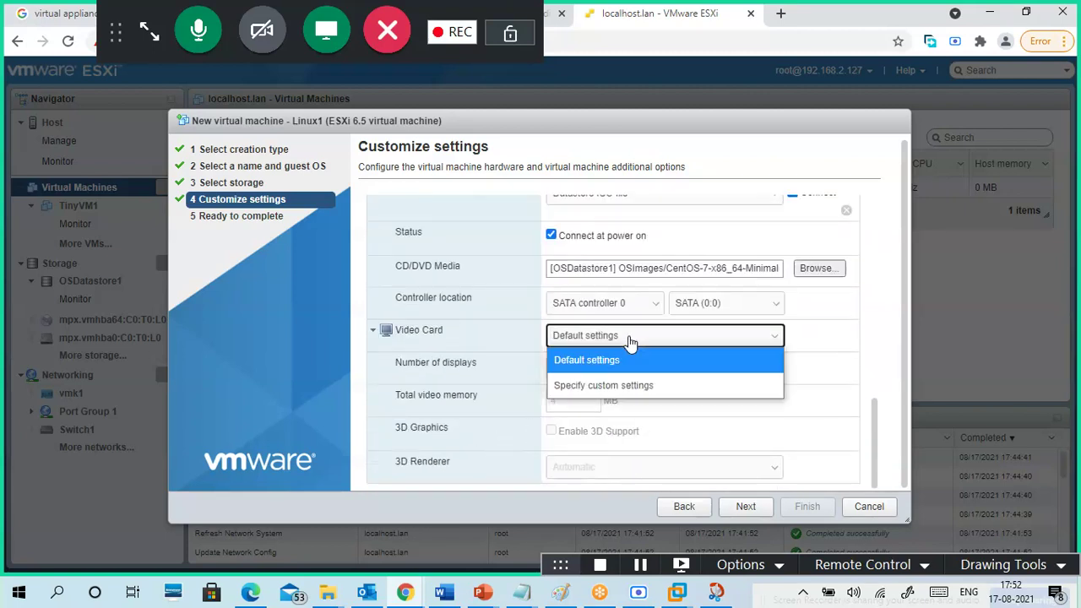
left_click(644, 384)
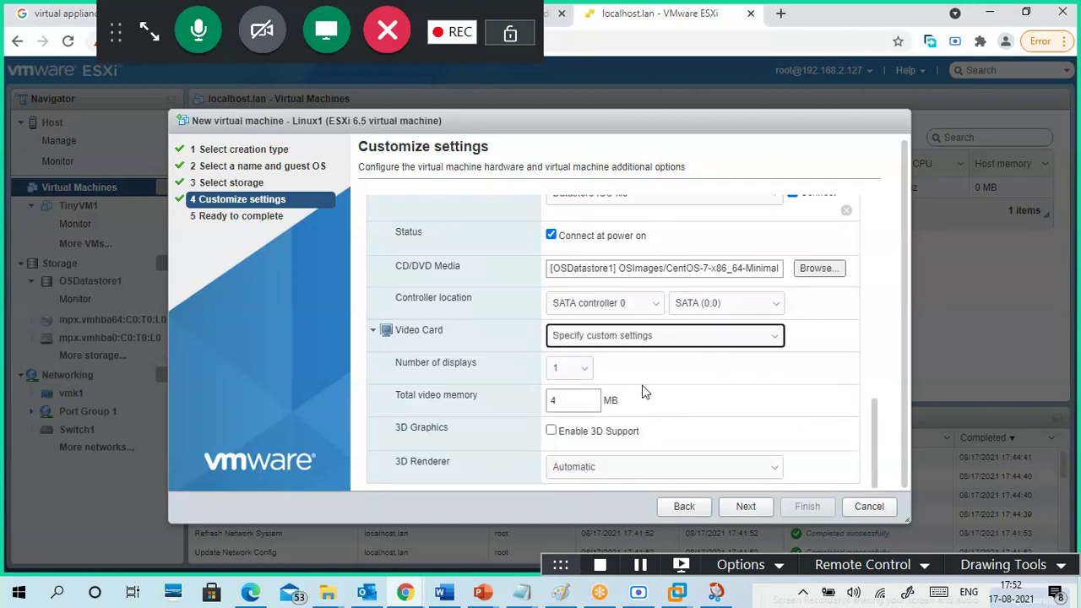
left_click(576, 336)
left_click(595, 356)
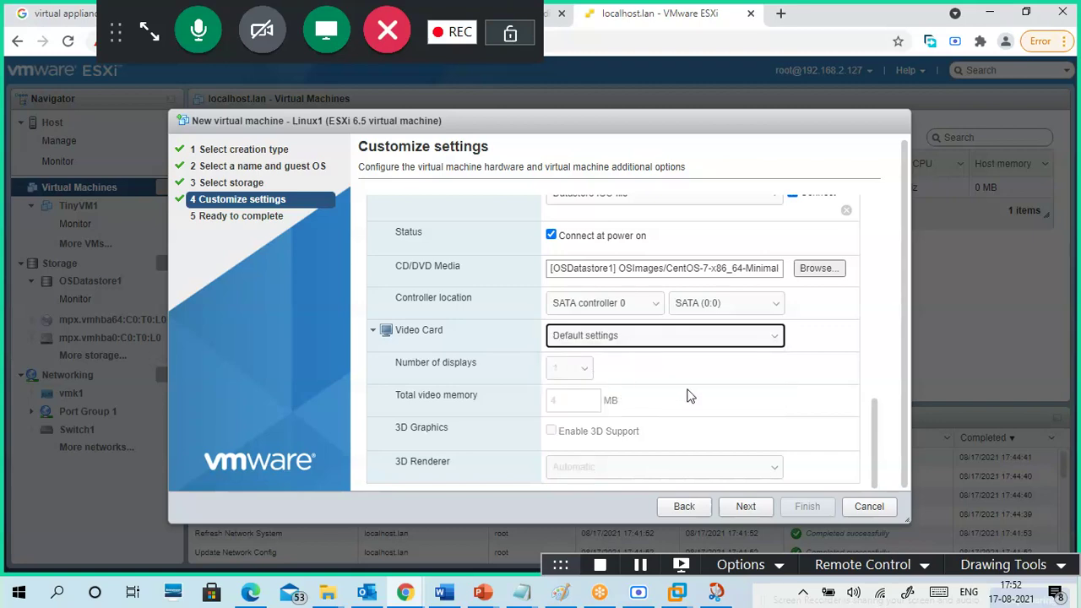
- Review the customized hardware and advance to the Ready to complete summary
scroll(852, 390, "up", 15)
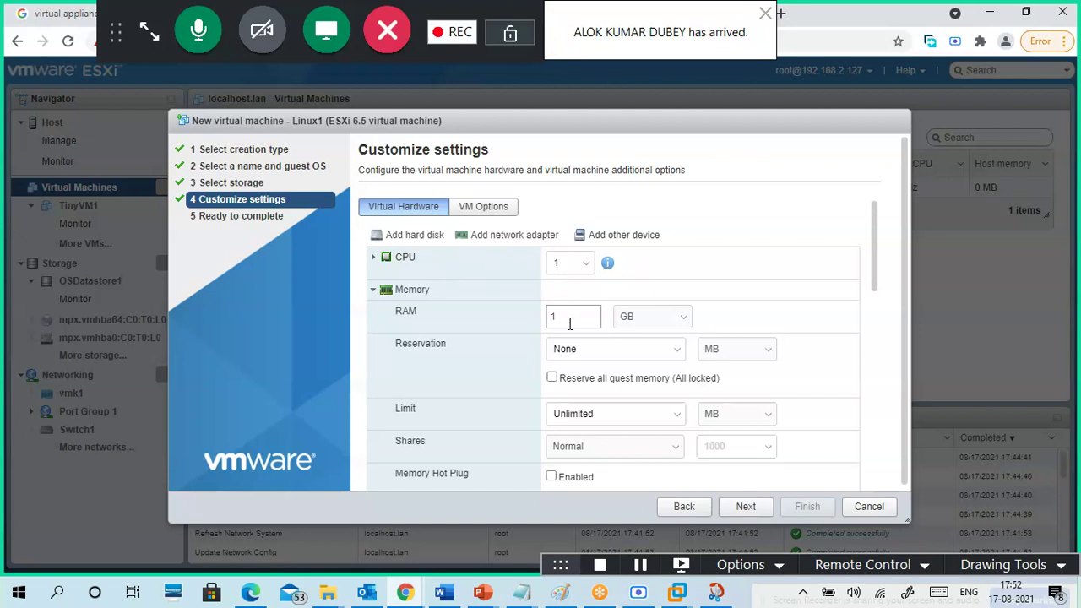
scroll(518, 379, "down", 7)
scroll(518, 379, "up", 3)
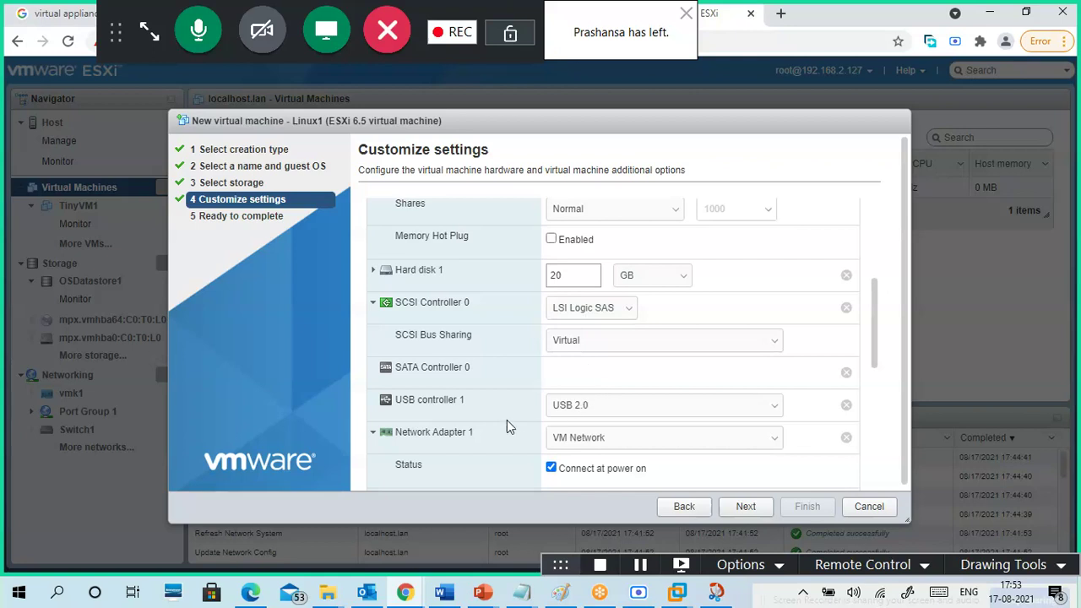
scroll(506, 419, "up", 3)
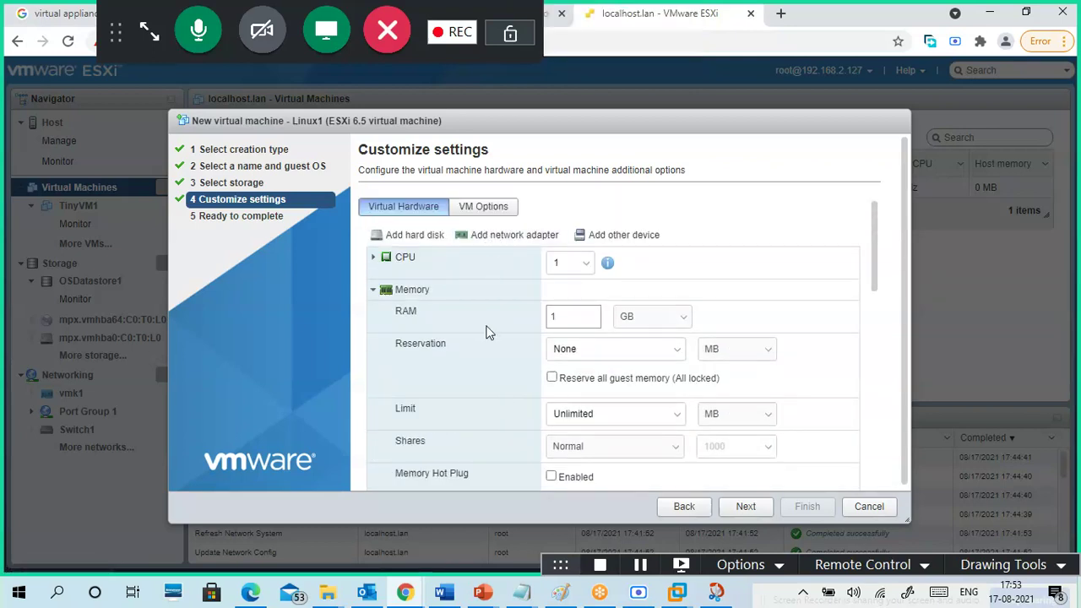
scroll(500, 353, "down", 5)
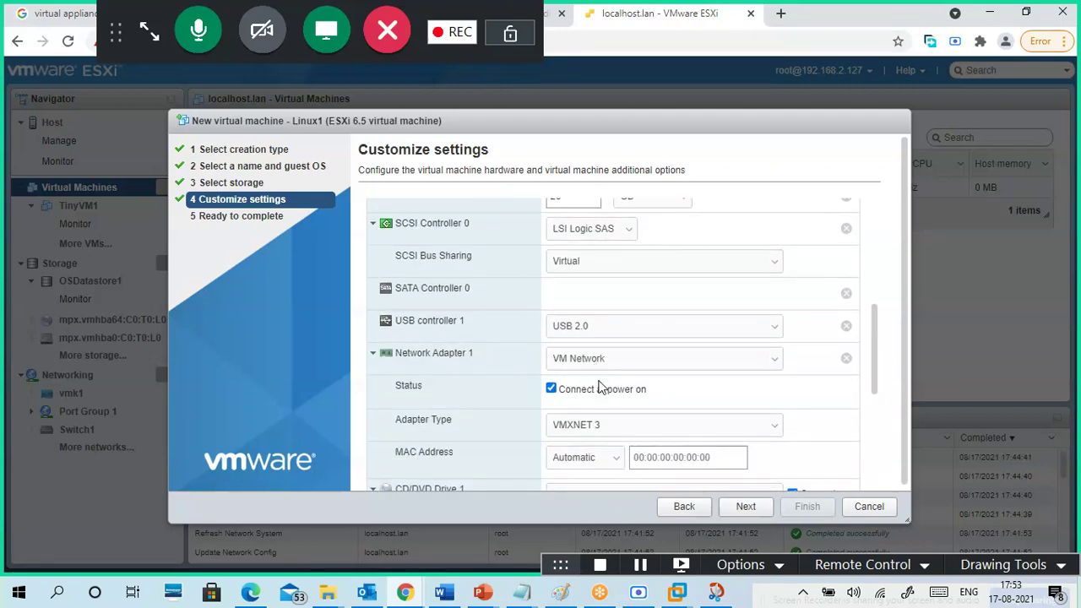
scroll(517, 389, "down", 5)
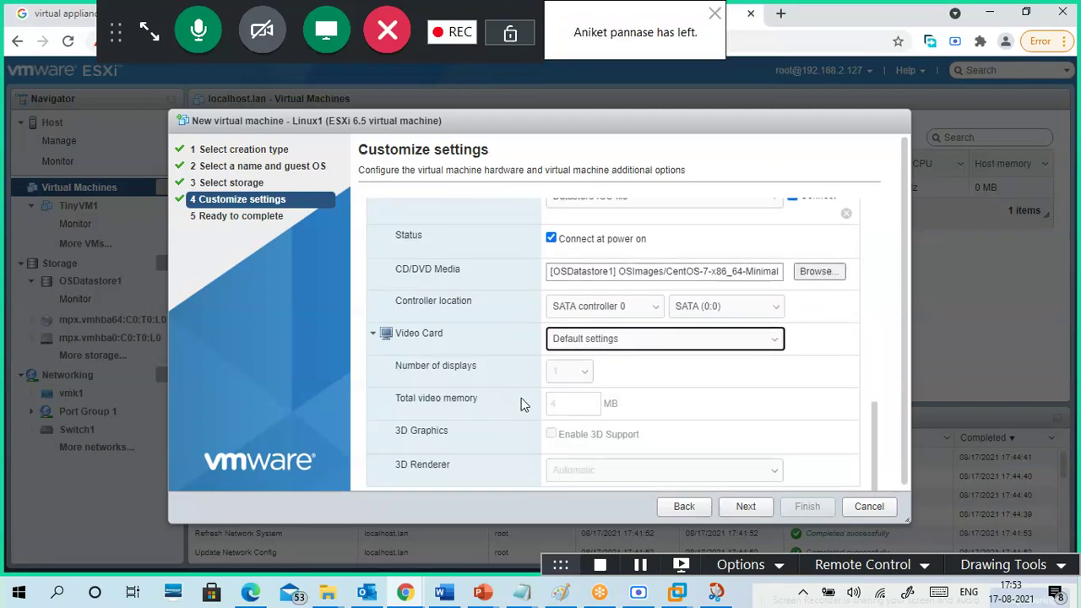
left_click(748, 508)
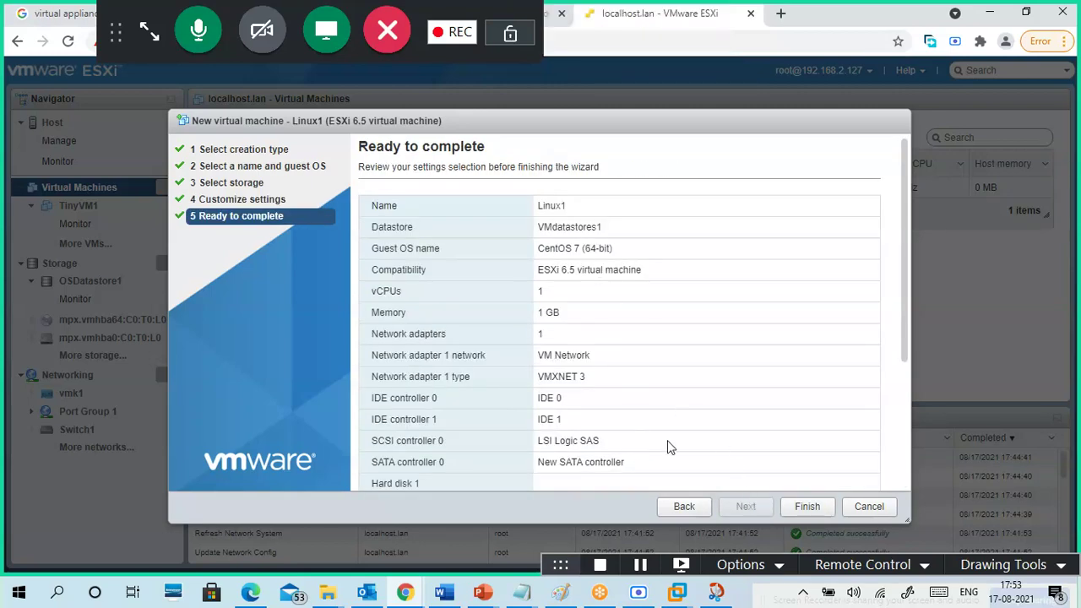
- Review Linux1's summary (20 GB thick disk, CentOS 7 ISO) and finish creating the VM
scroll(671, 448, "down", 2)
scroll(671, 447, "down", 2)
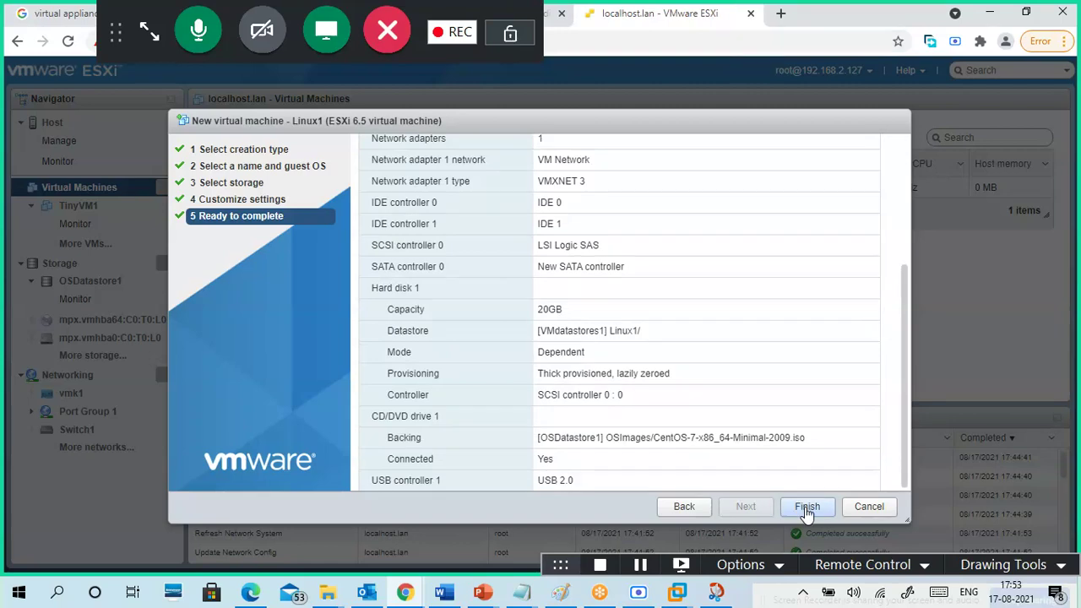
left_click(807, 507)
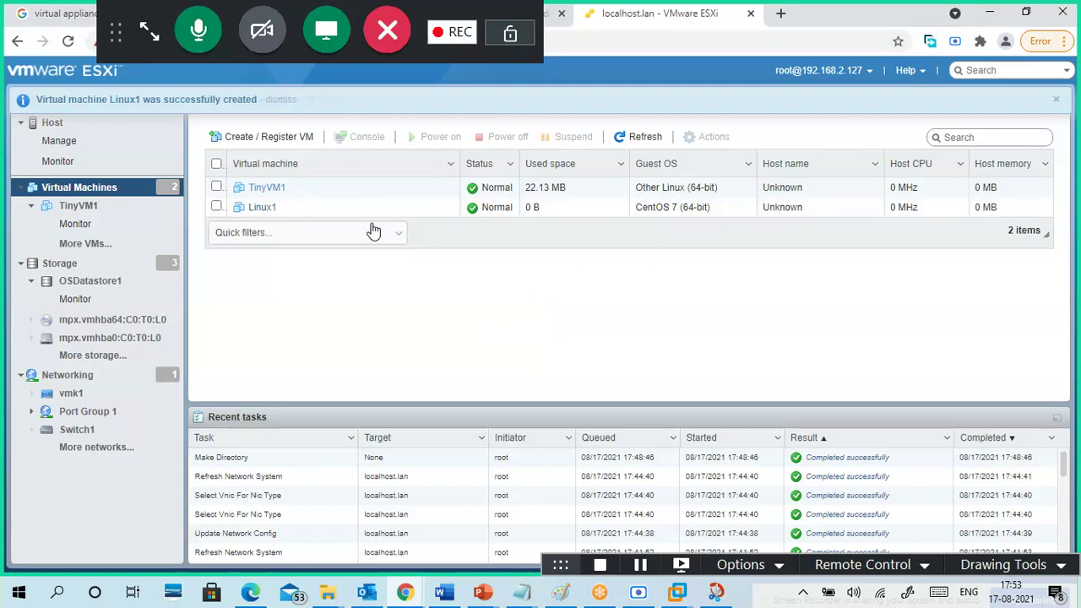
- Open Linux1's details page and check its ESXi 6.5 compatibility and VMware Tools status
left_click(261, 208)
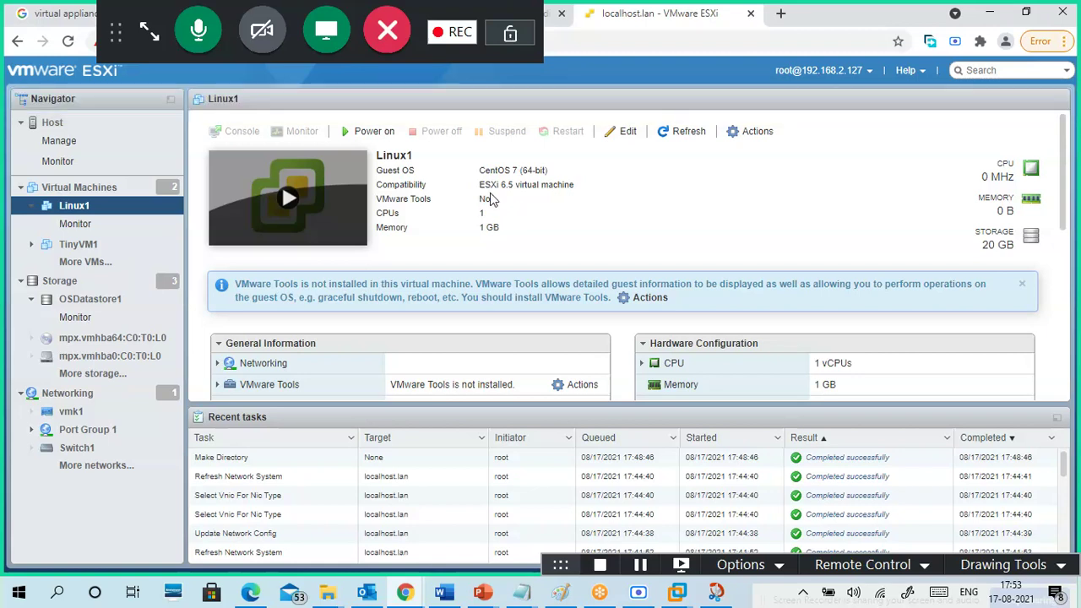
left_click_drag(475, 190, 578, 195)
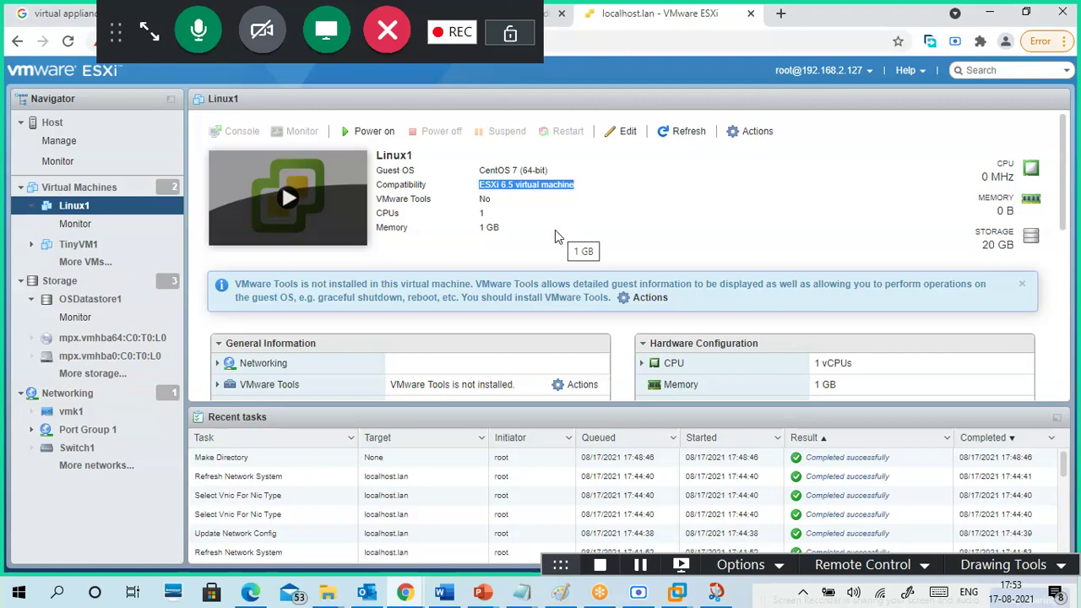
scroll(555, 230, "down", 3)
scroll(545, 265, "up", 1)
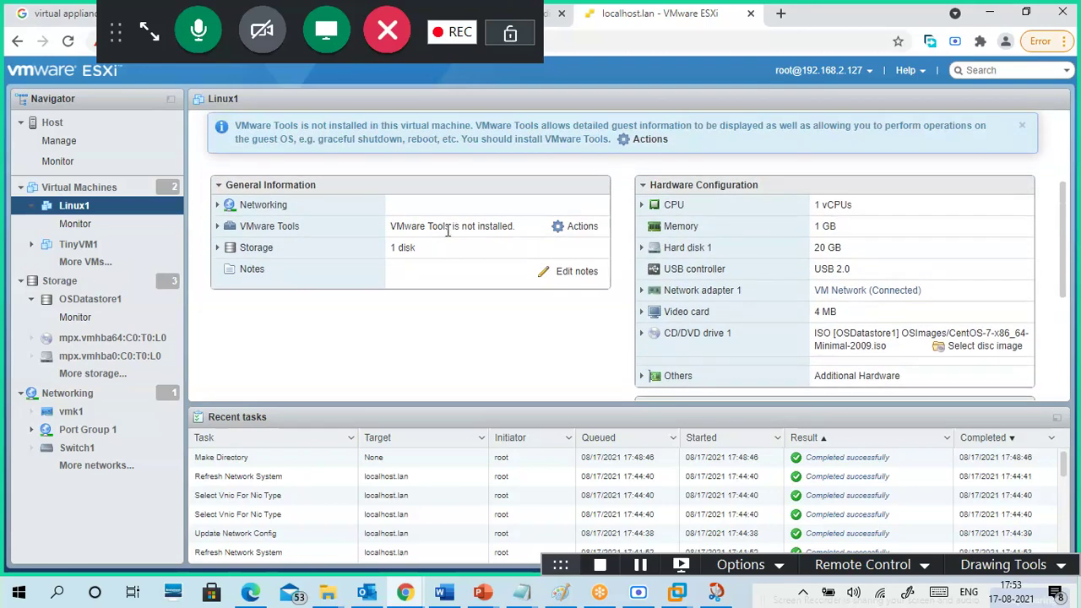
left_click_drag(393, 228, 516, 226)
left_click(528, 279)
scroll(520, 307, "up", 2)
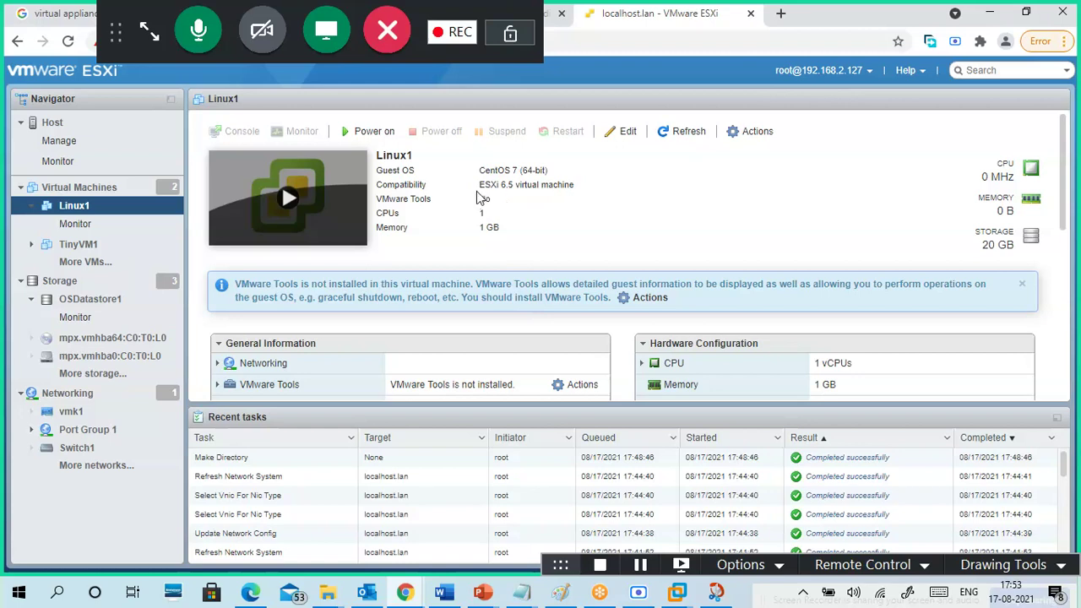
left_click_drag(478, 184, 581, 182)
left_click(598, 209)
- Open Linux1's Edit settings and review the virtual hardware: 1 CPU, 1024 MB, 20 GB disk
left_click(625, 133)
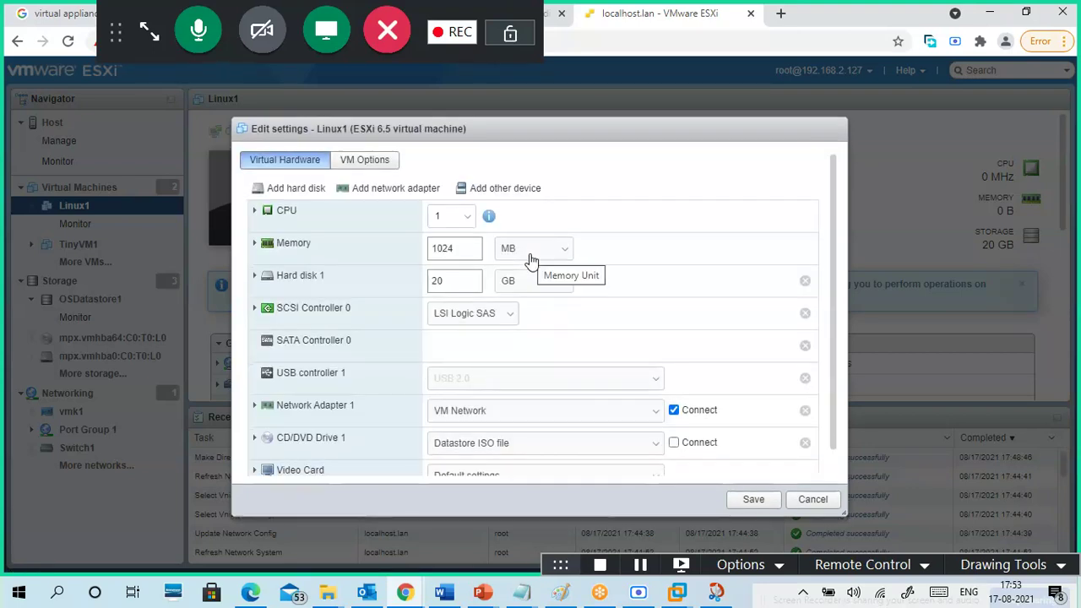
scroll(579, 315, "down", 1)
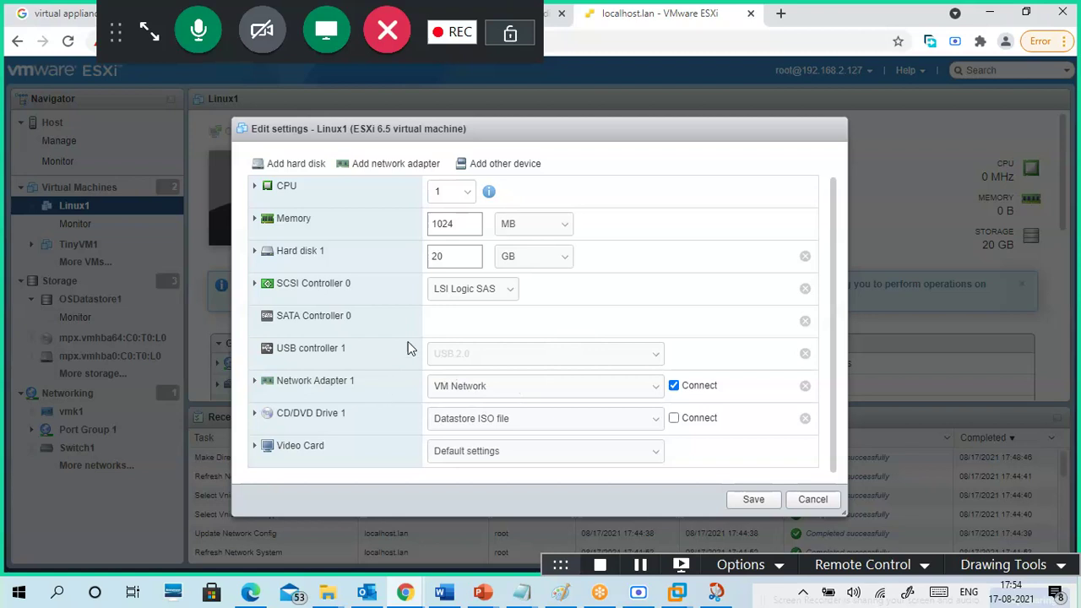
scroll(411, 347, "up", 1)
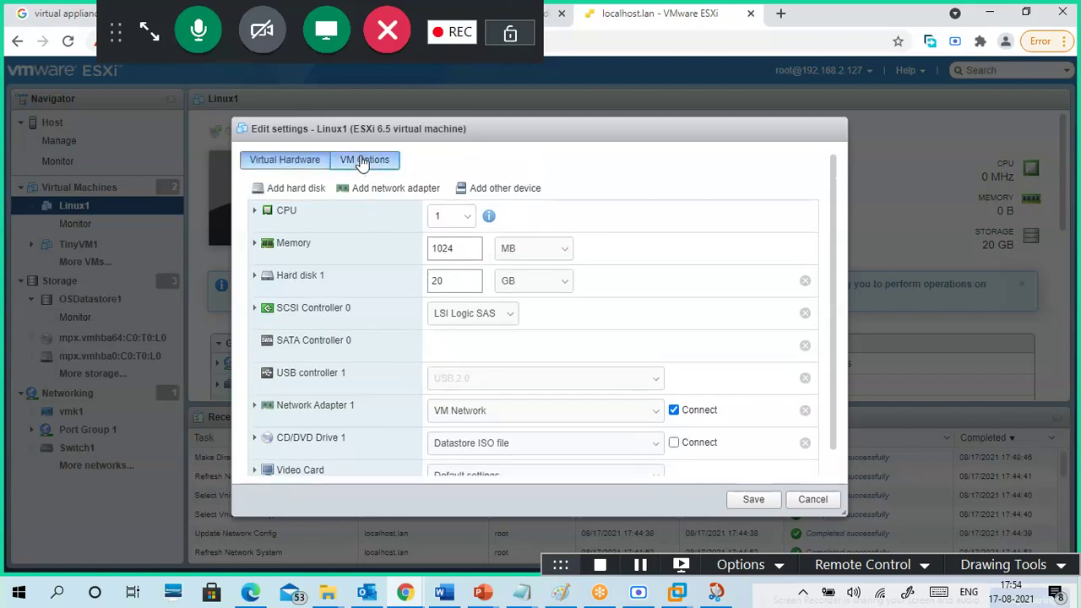
- Expand Remote Console, VMware Tools, Power Management, Boot Options and Advanced under VM Options
left_click(363, 163)
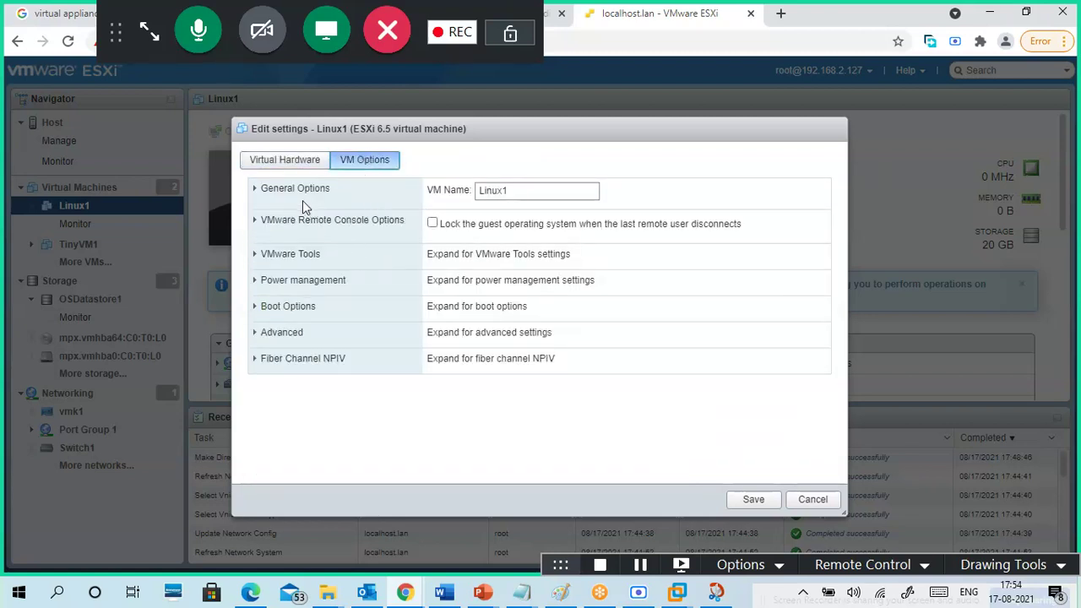
left_click(257, 223)
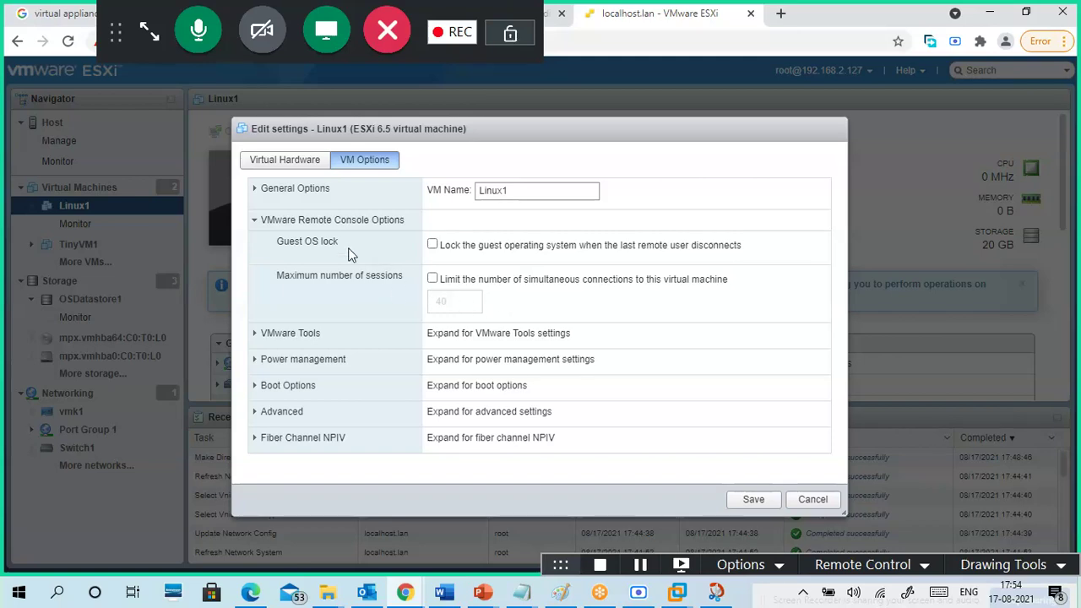
left_click(287, 334)
scroll(371, 321, "down", 4)
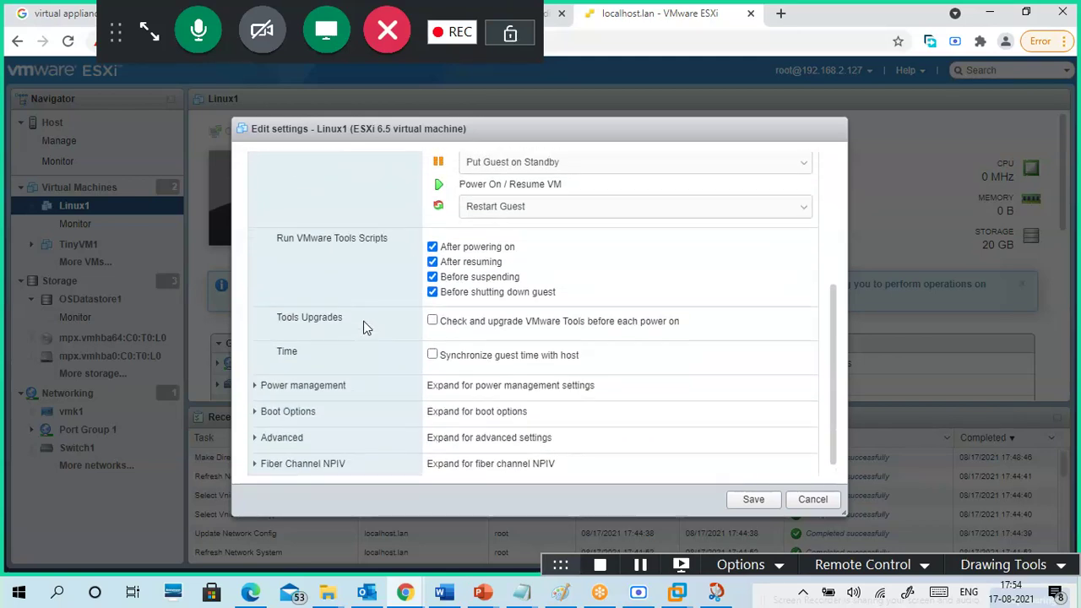
scroll(365, 327, "up", 2)
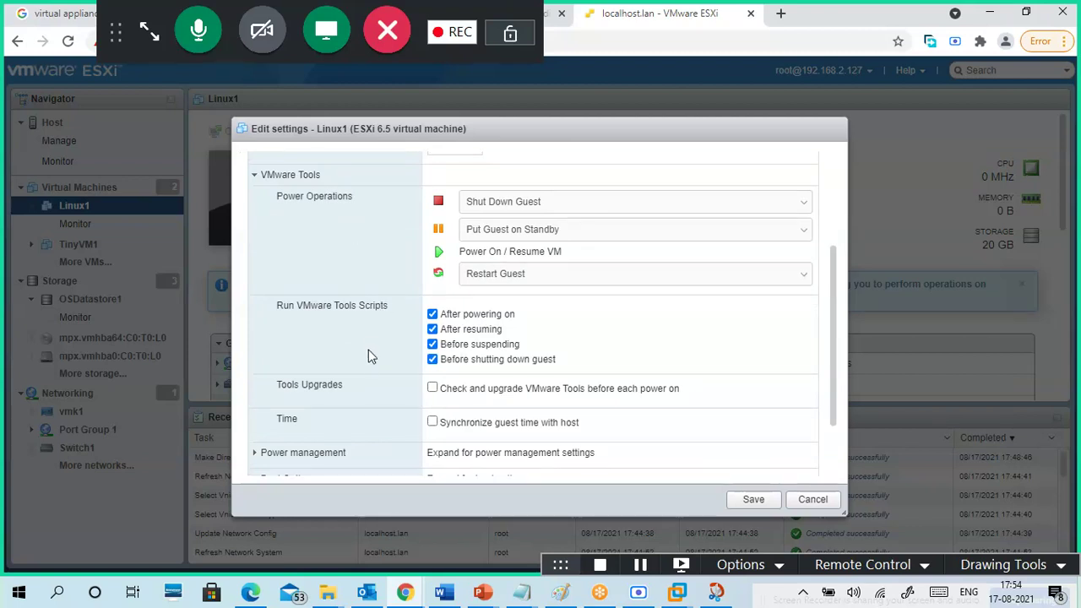
scroll(370, 356, "down", 2)
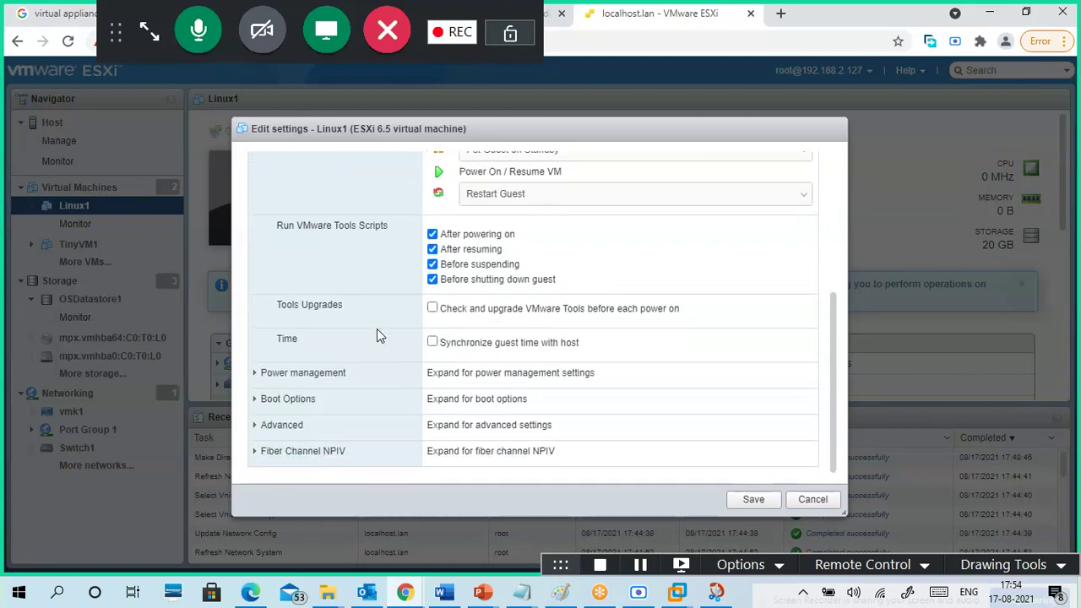
left_click(335, 373)
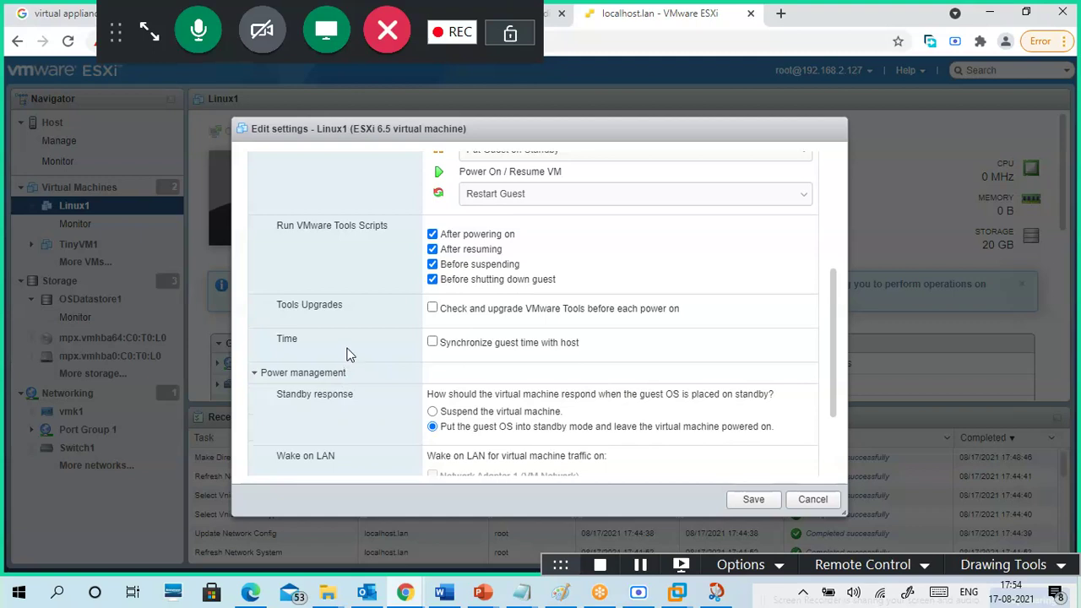
scroll(350, 355, "down", 3)
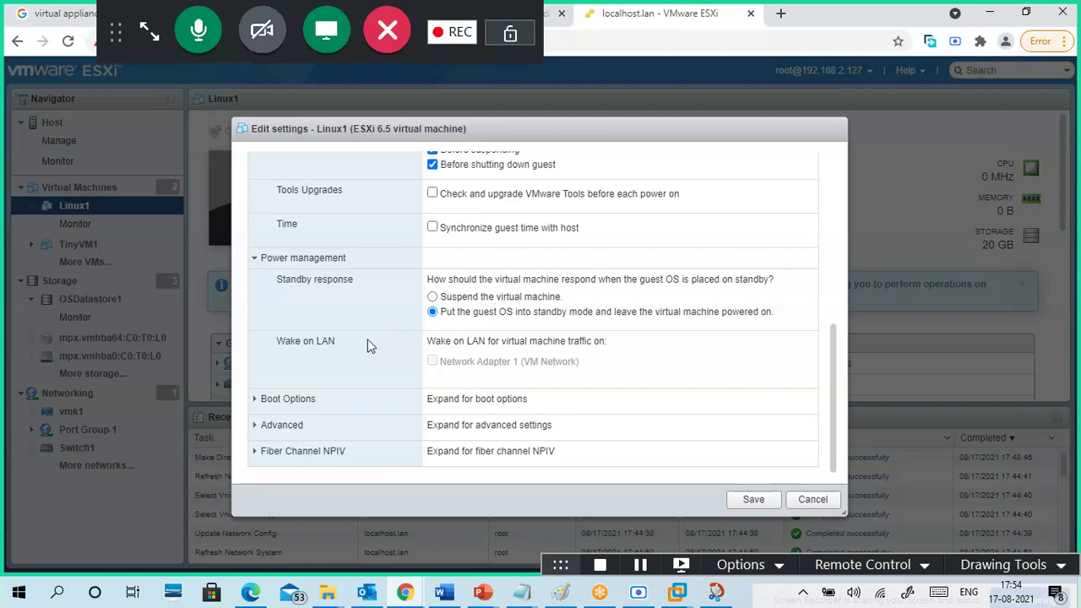
left_click(306, 400)
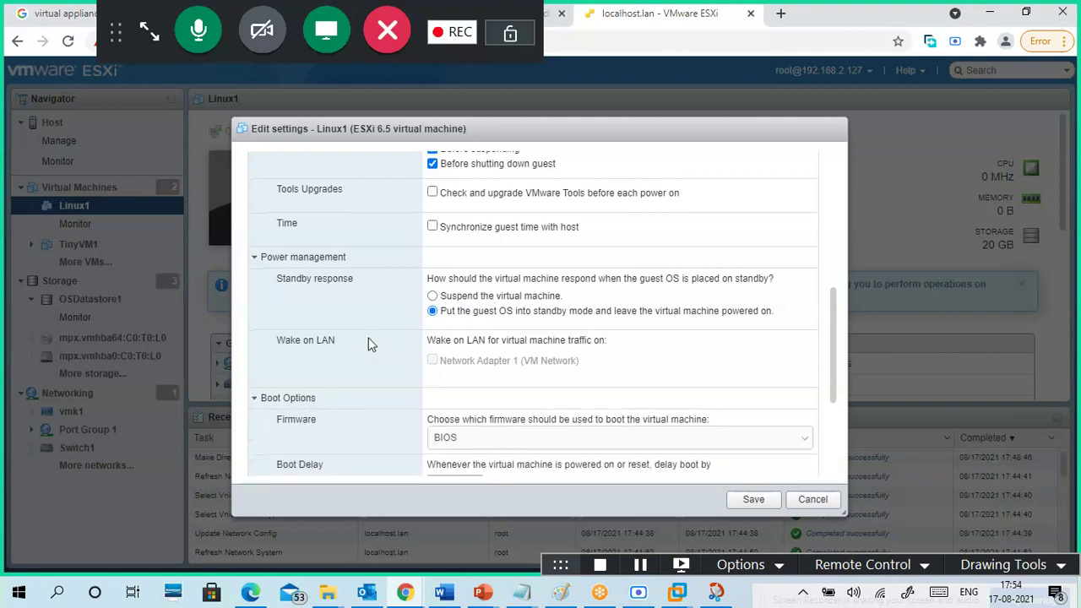
scroll(368, 343, "down", 3)
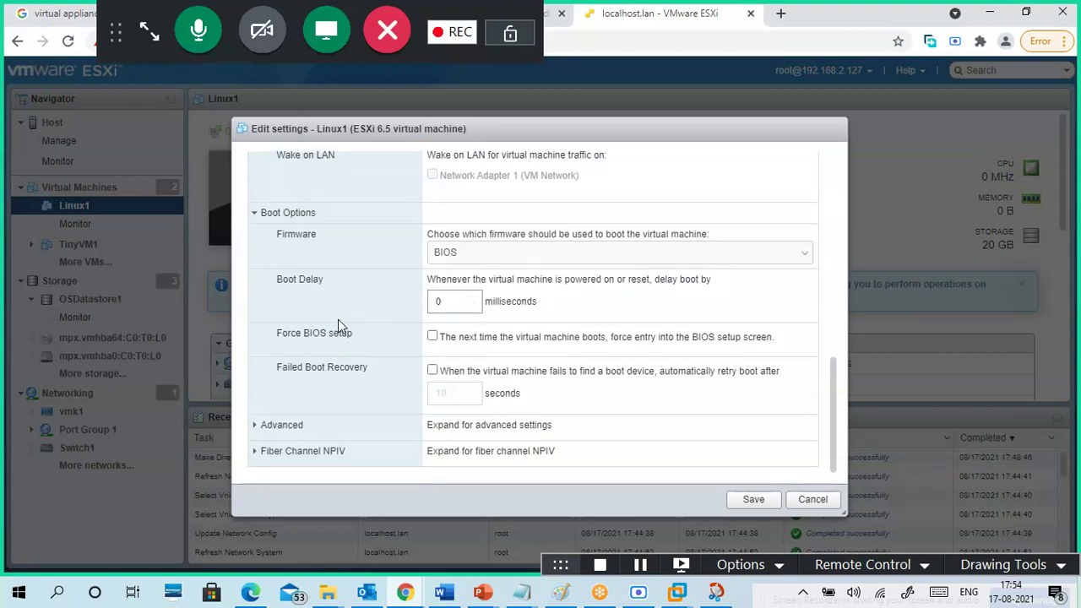
left_click(282, 429)
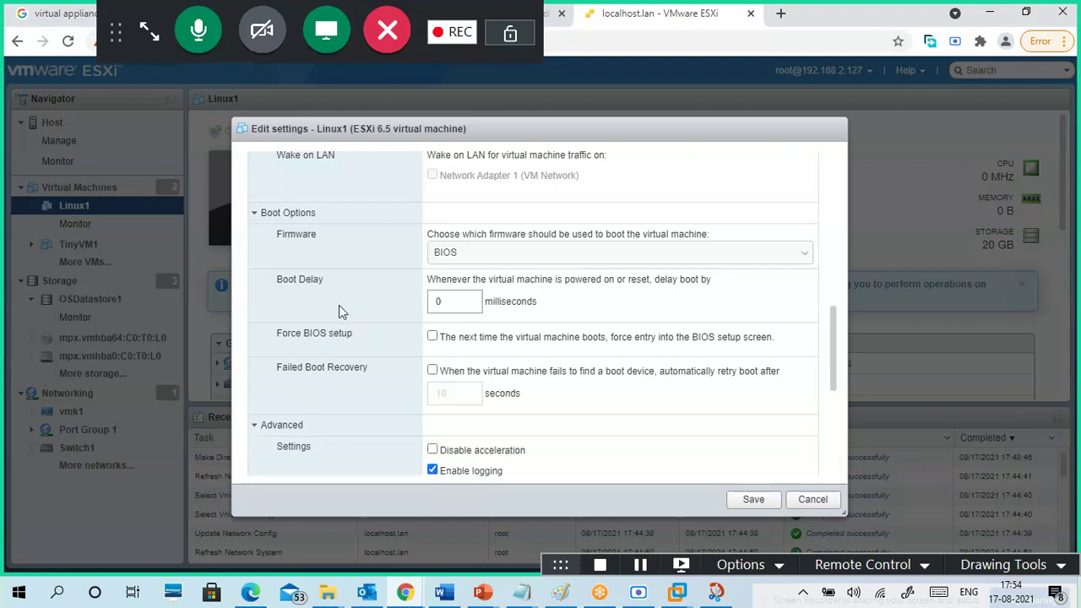
left_click(444, 252)
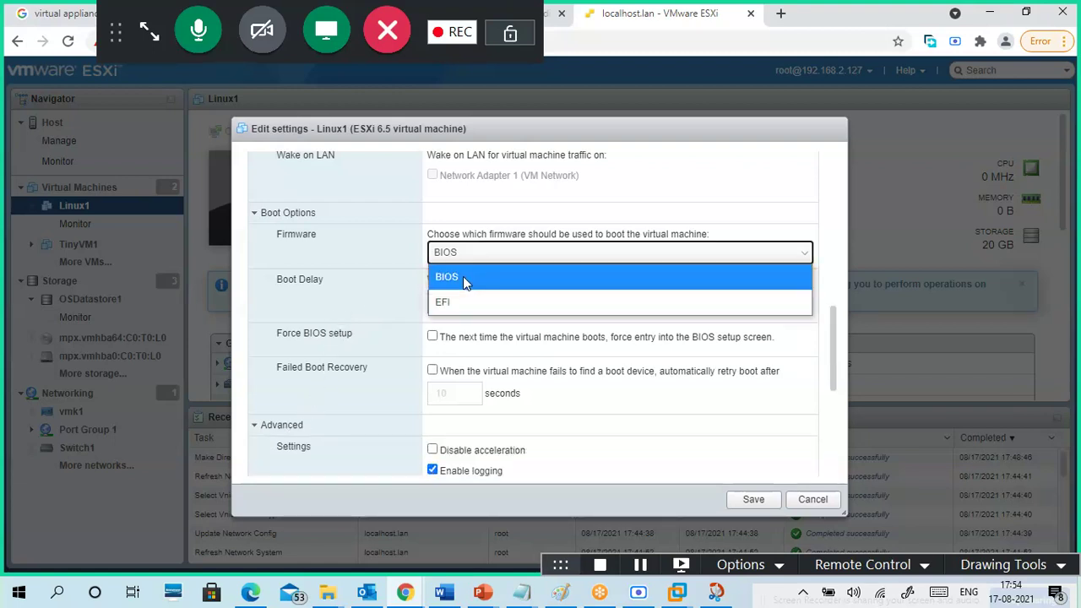
left_click(467, 303)
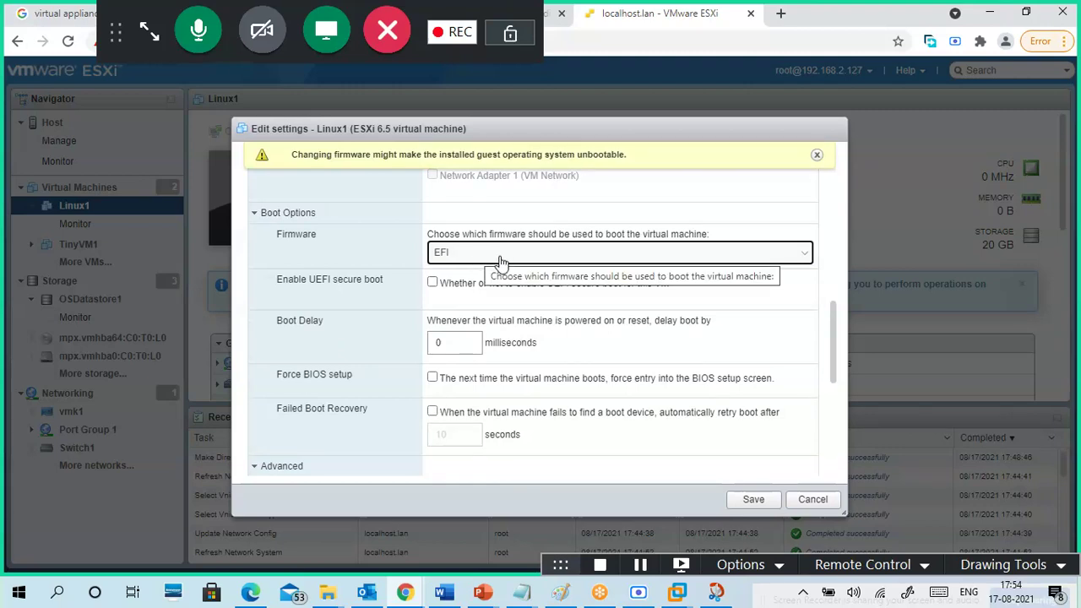
left_click(499, 262)
left_click(495, 279)
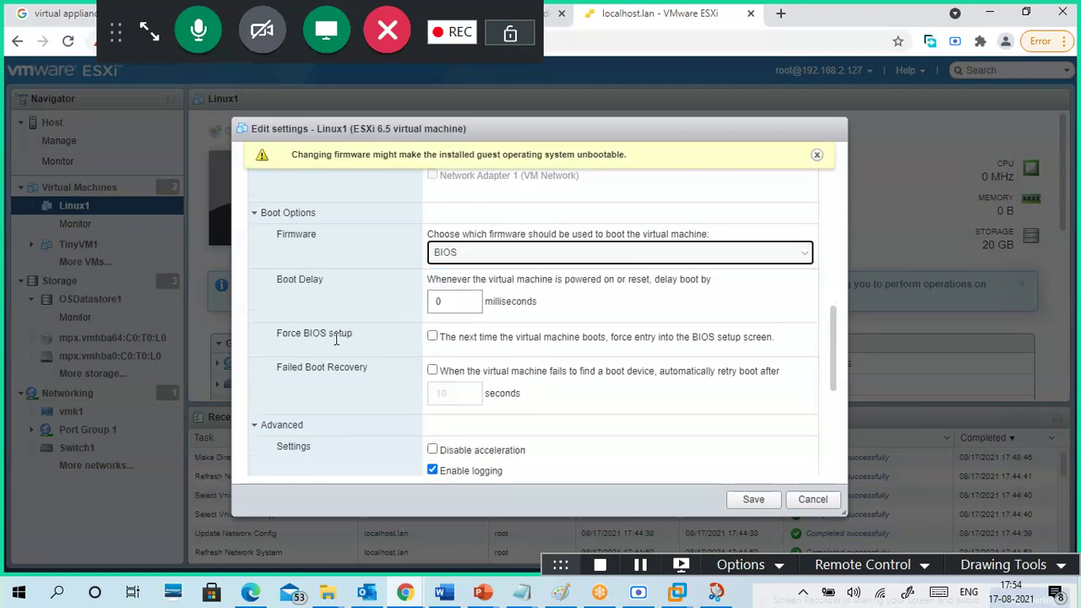
scroll(331, 344, "down", 4)
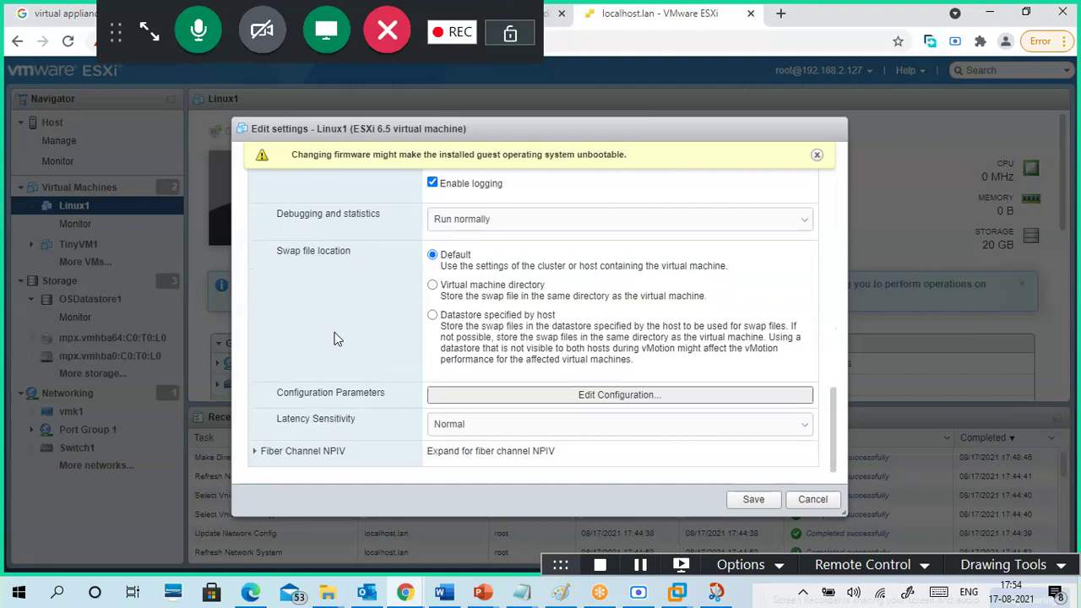
scroll(430, 283, "up", 3)
scroll(374, 314, "down", 3)
left_click(292, 459)
scroll(372, 375, "down", 5)
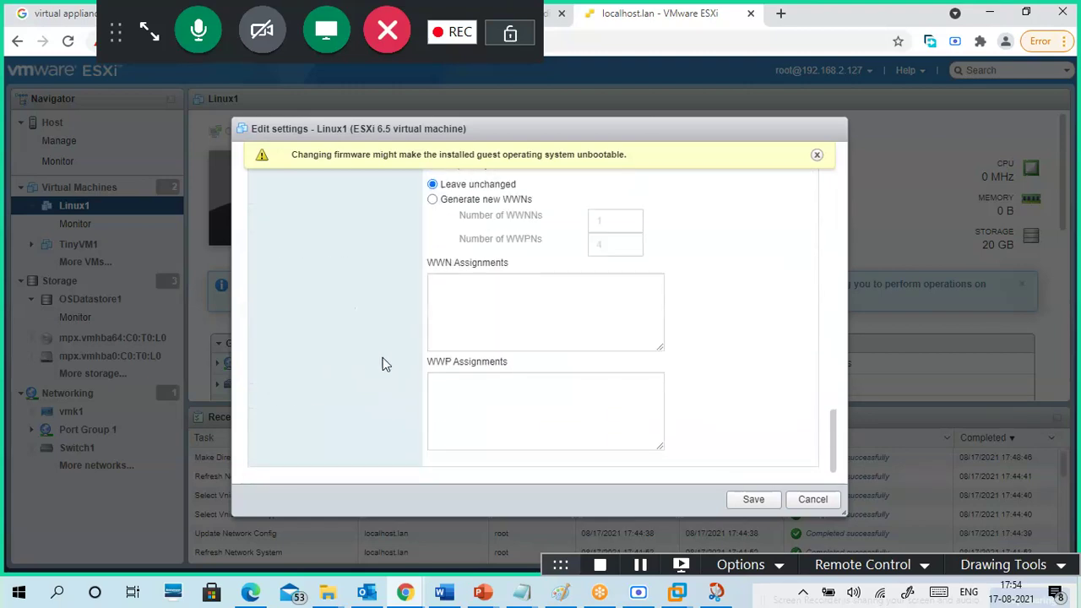
scroll(377, 345, "up", 3)
scroll(379, 403, "up", 10)
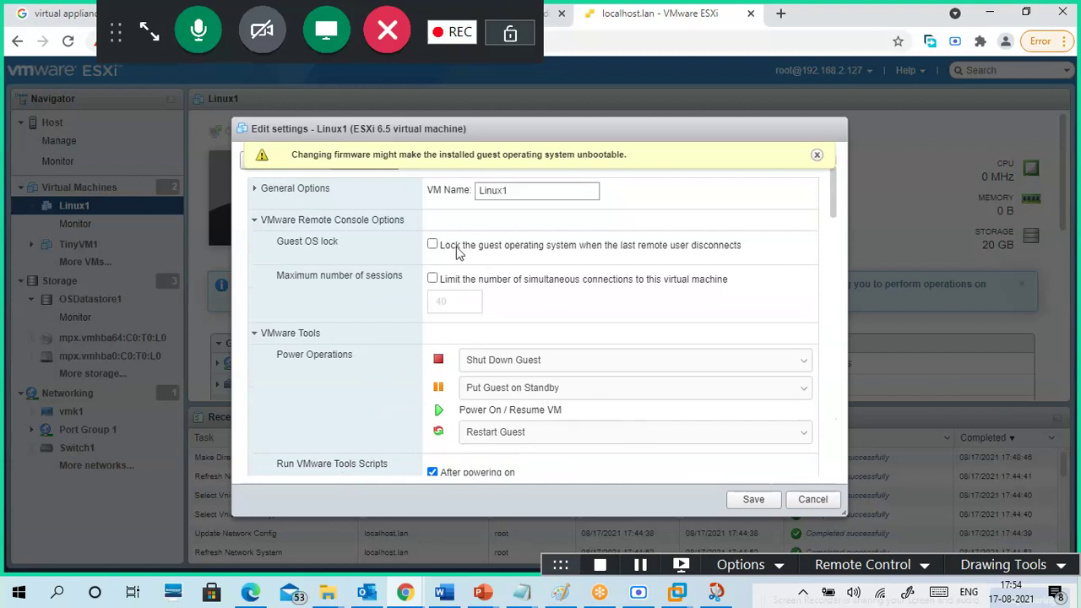
left_click(818, 156)
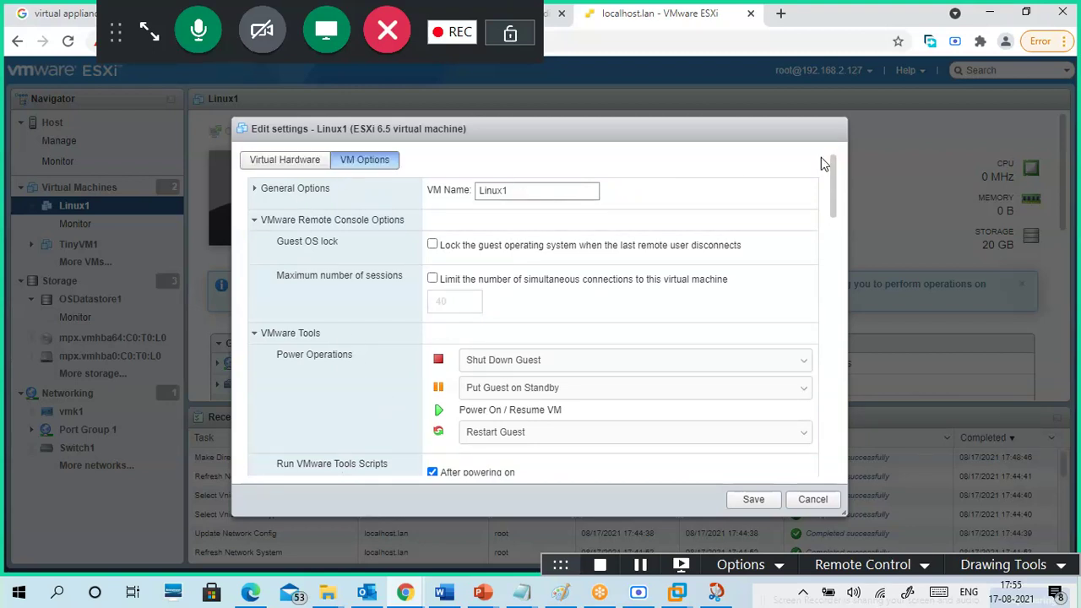
- Tick Connect on CD/DVD Drive 1 in Virtual Hardware
left_click(287, 165)
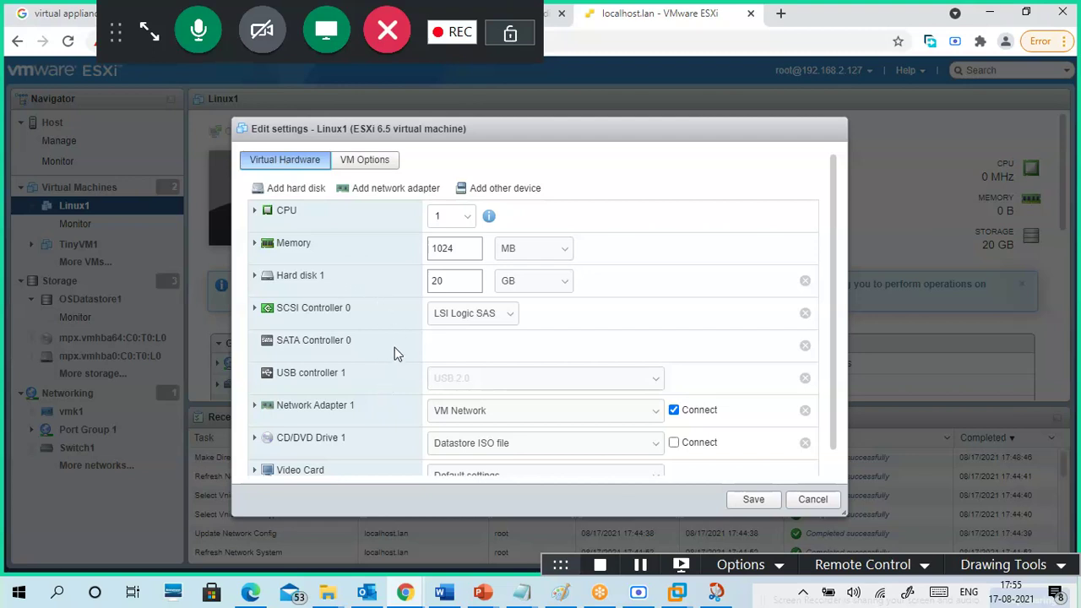
scroll(394, 357, "down", 1)
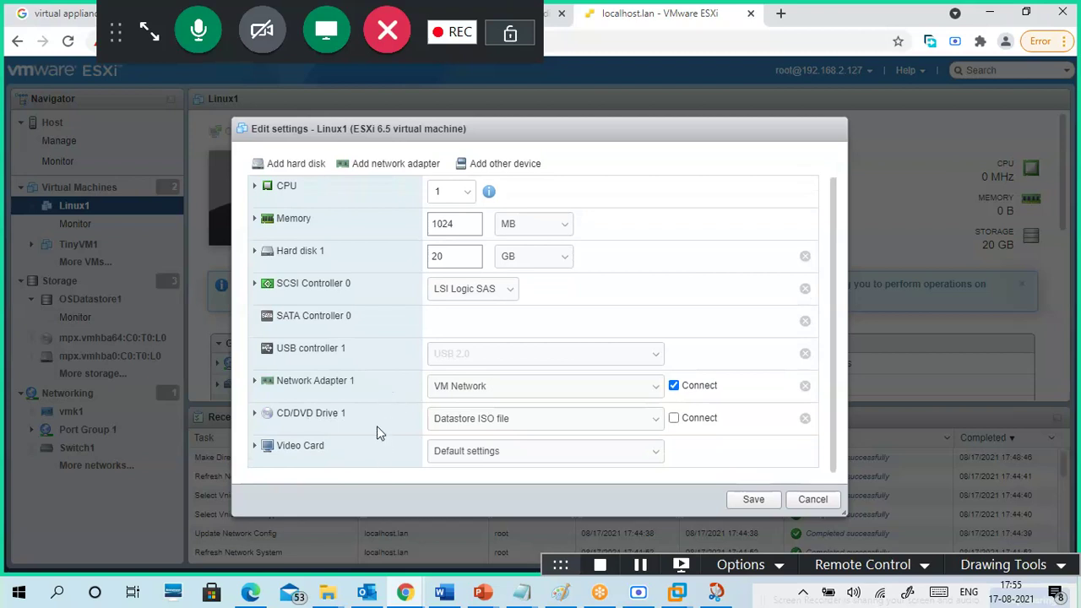
scroll(389, 388, "up", 1)
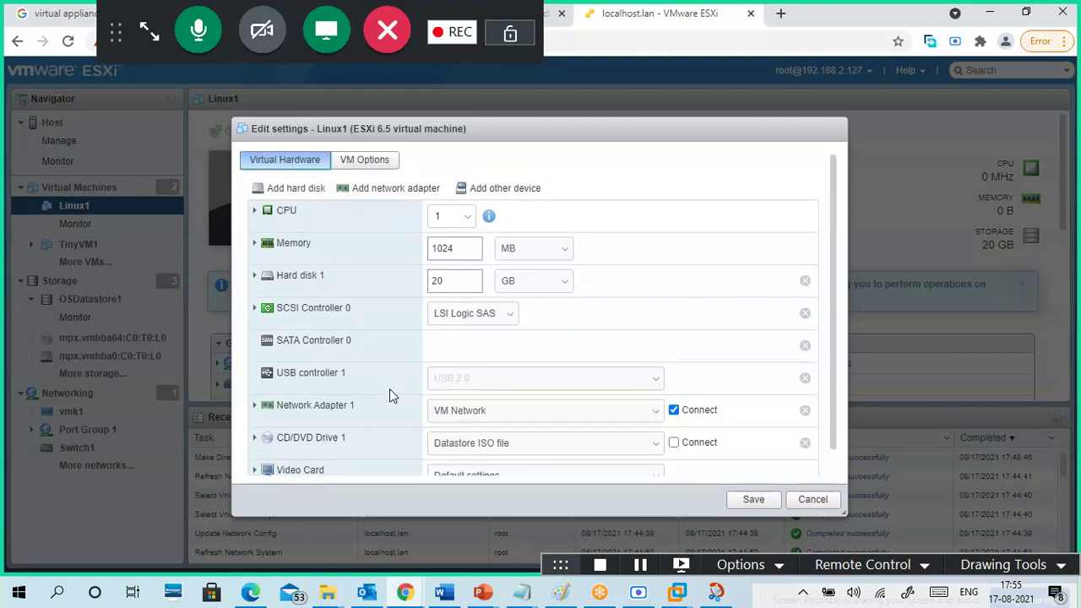
left_click(674, 443)
- Expand and collapse the CPU settings, then cancel the editor without saving
left_click(255, 213)
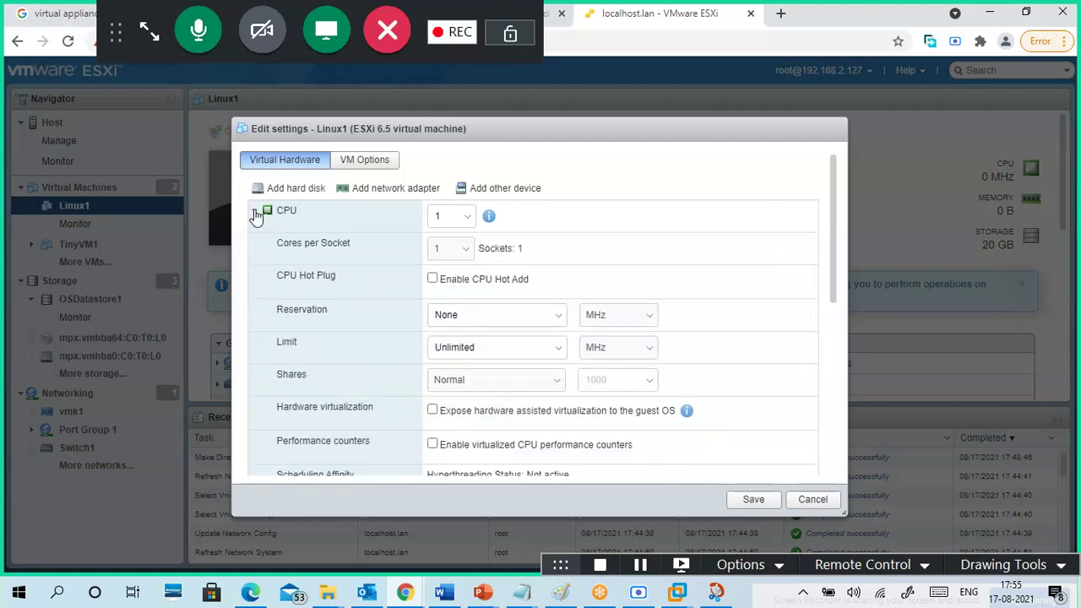
scroll(384, 346, "down", 3)
scroll(382, 350, "up", 1)
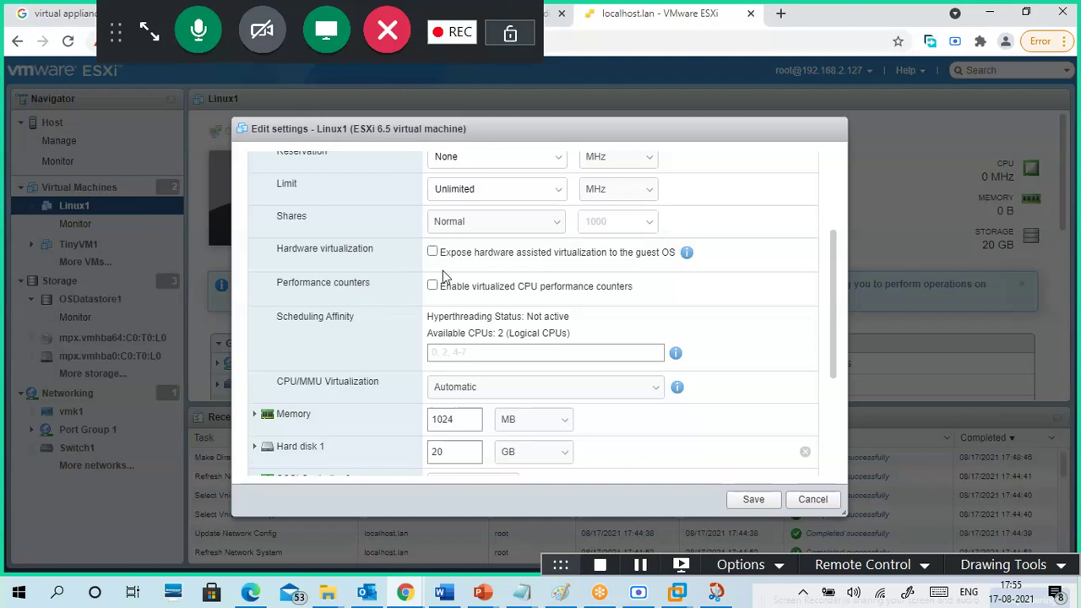
scroll(382, 350, "up", 3)
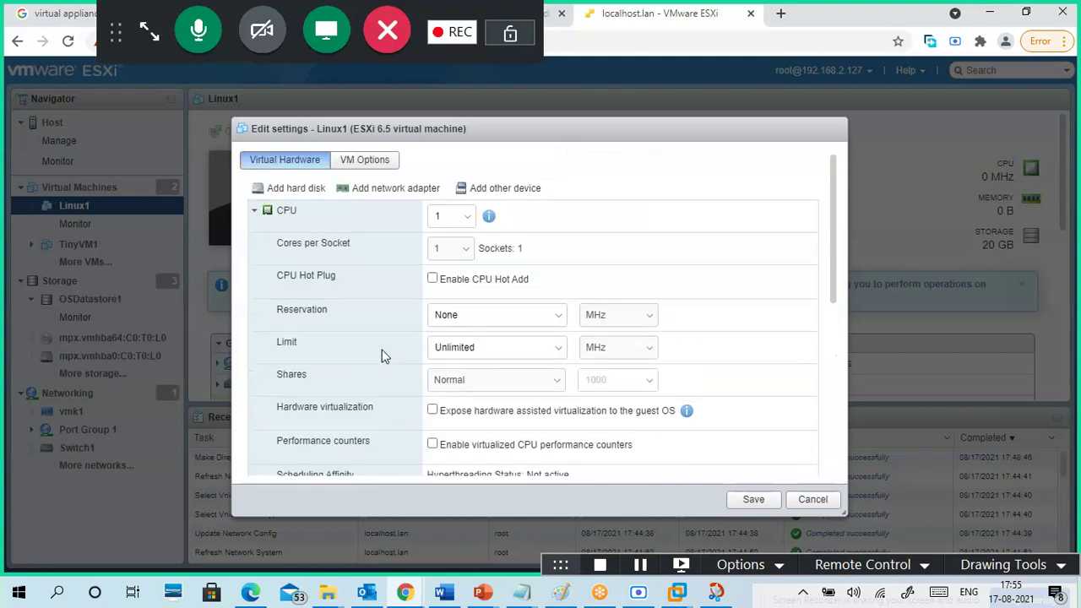
left_click(255, 213)
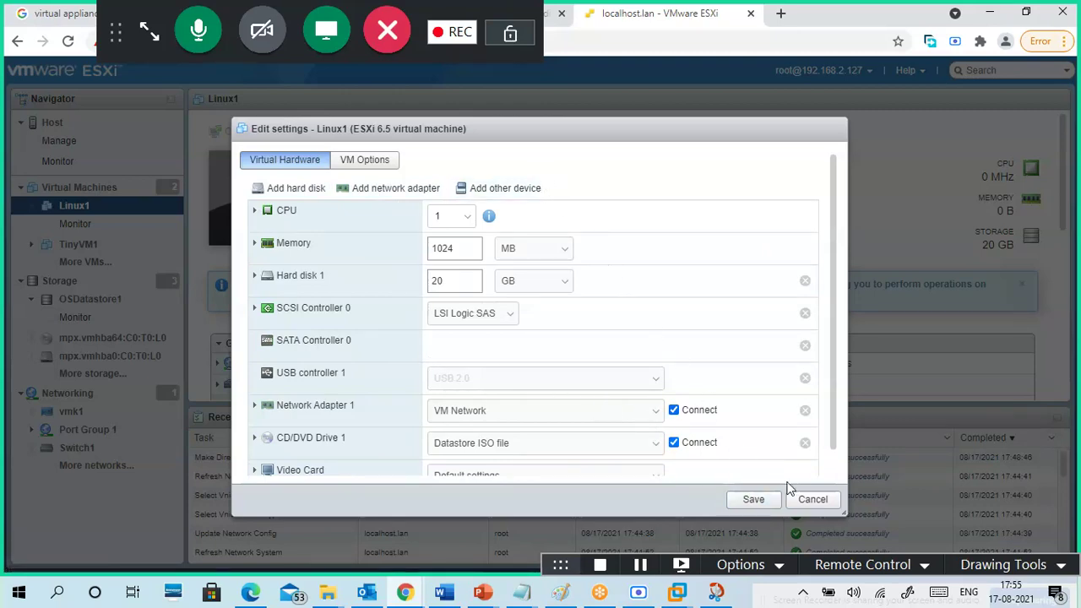
left_click(804, 503)
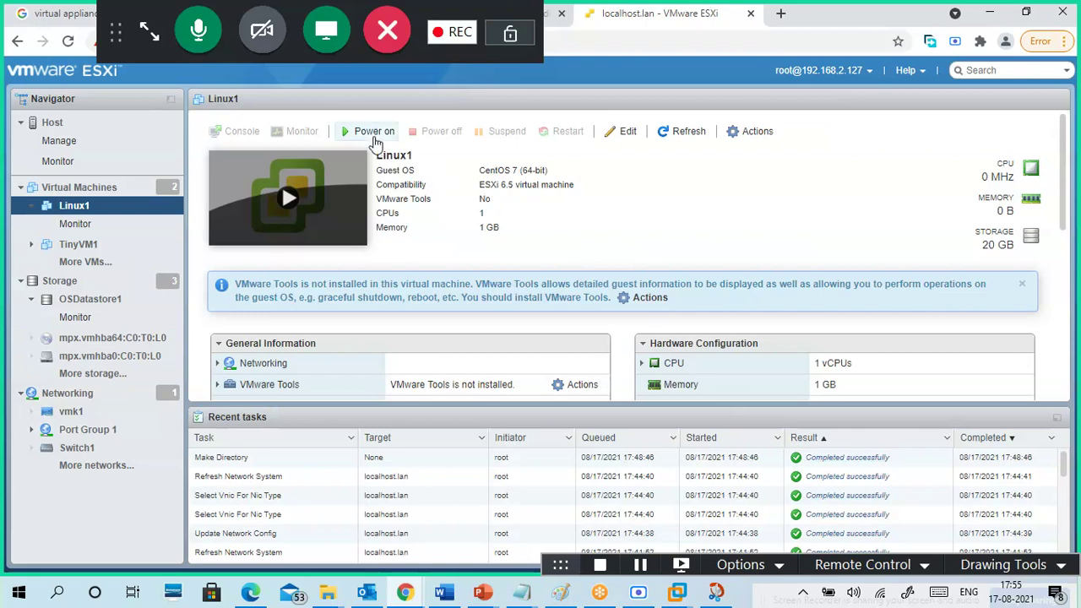
- Power on Linux1 and dismiss the virtual disk failure notice
left_click(372, 133)
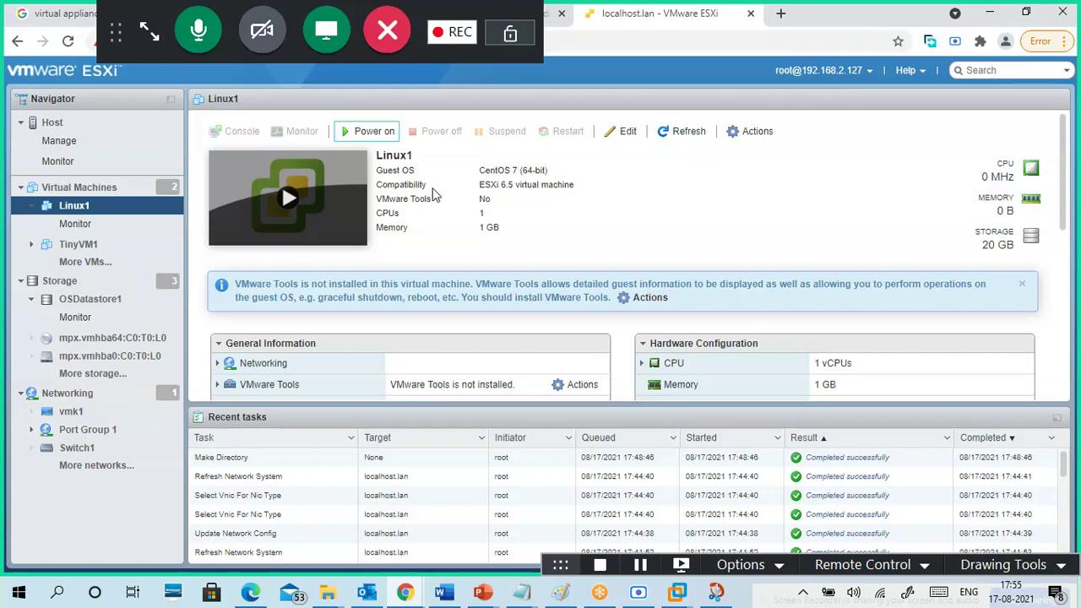
left_click(370, 135)
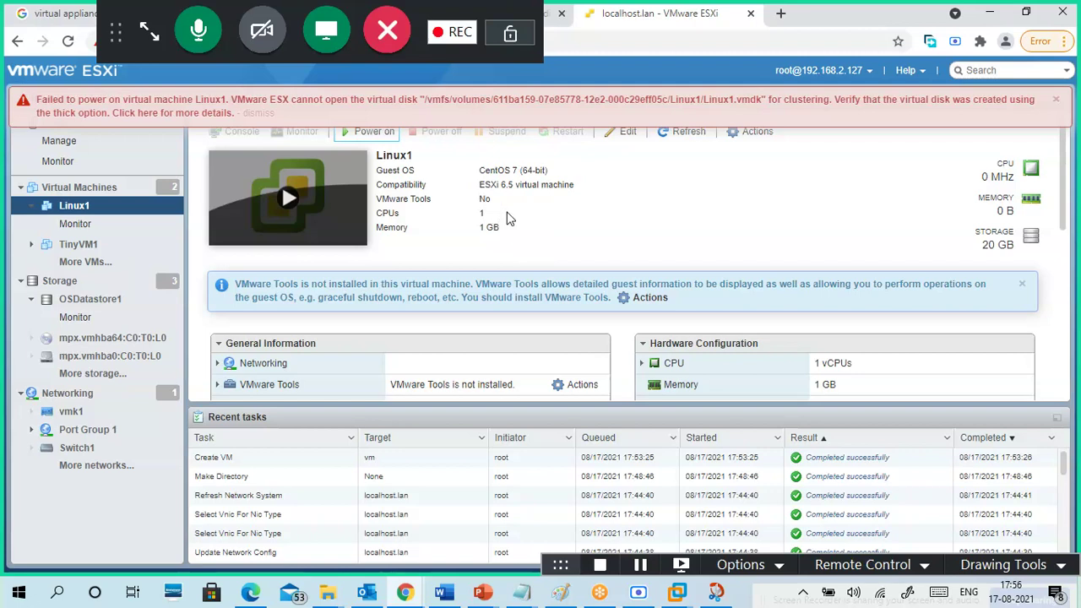
left_click(1059, 105)
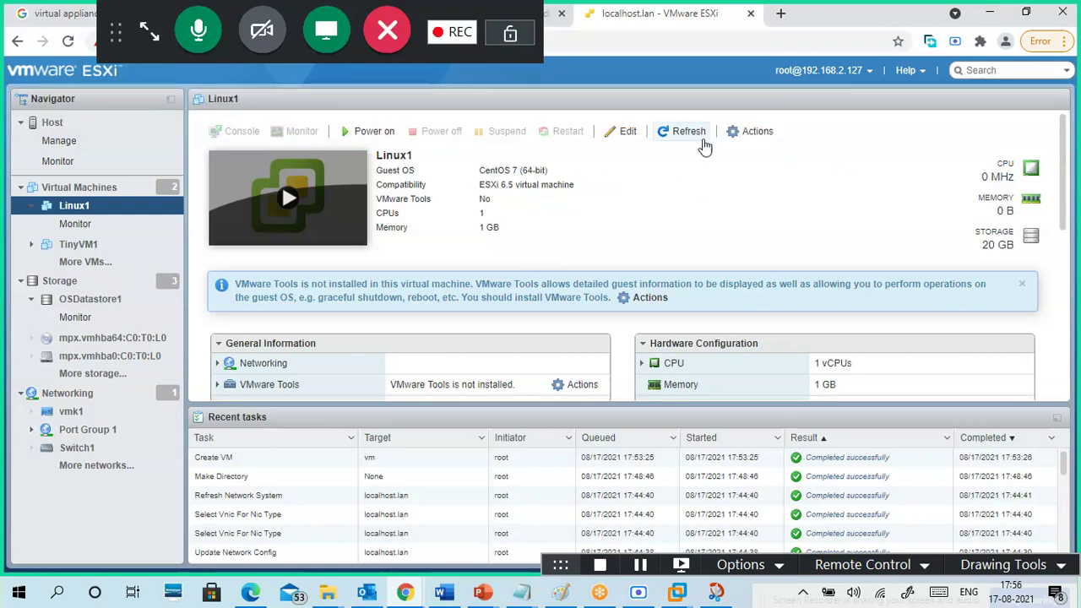
- Delete the old Linux1 VM and start creating a new virtual machine
left_click(733, 133)
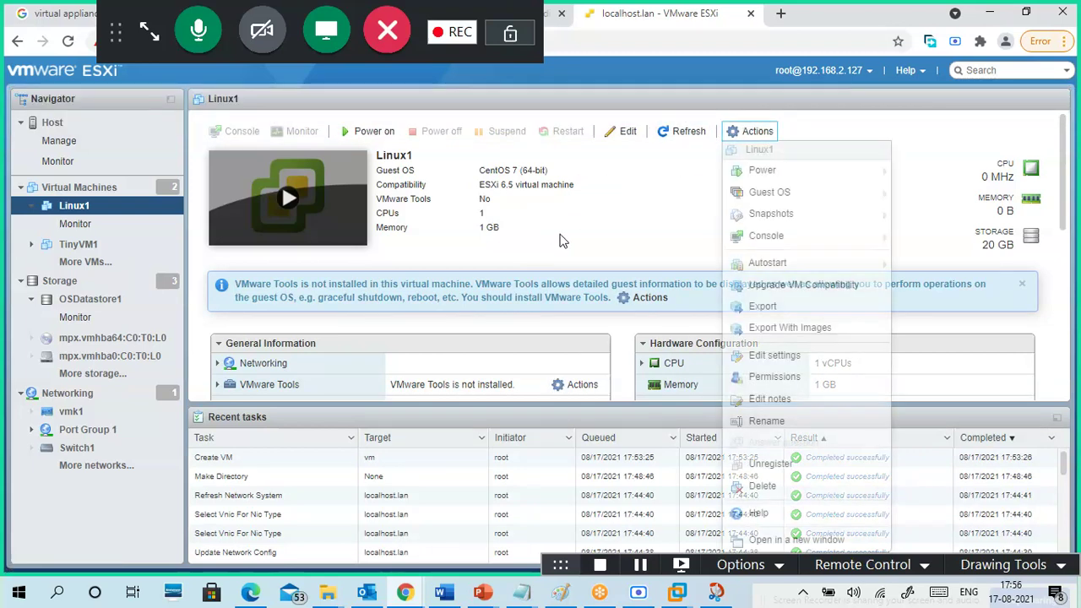
mouse_move(765, 174)
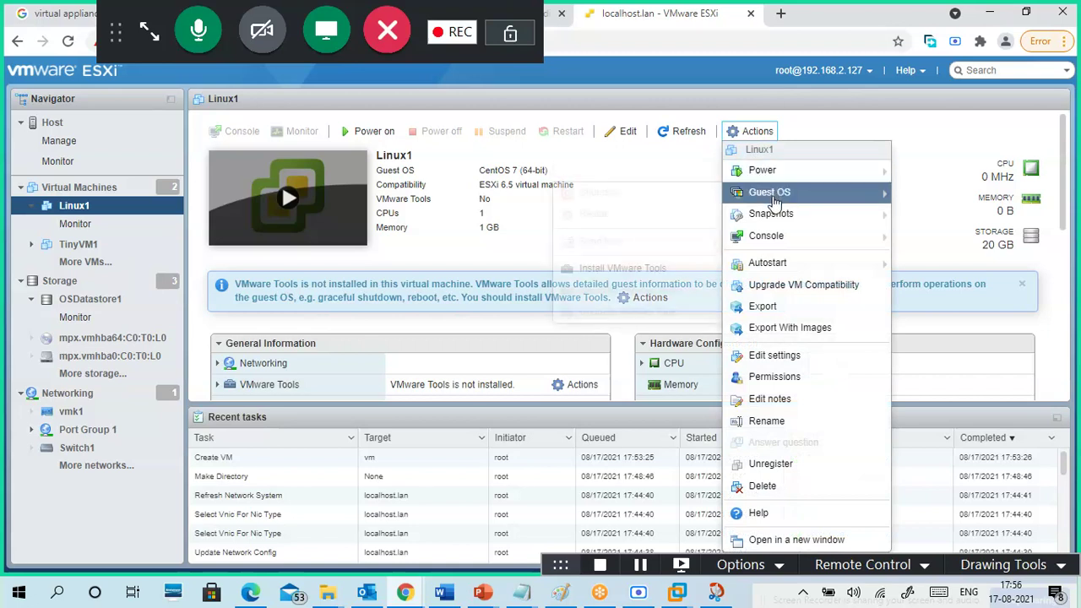
mouse_move(780, 272)
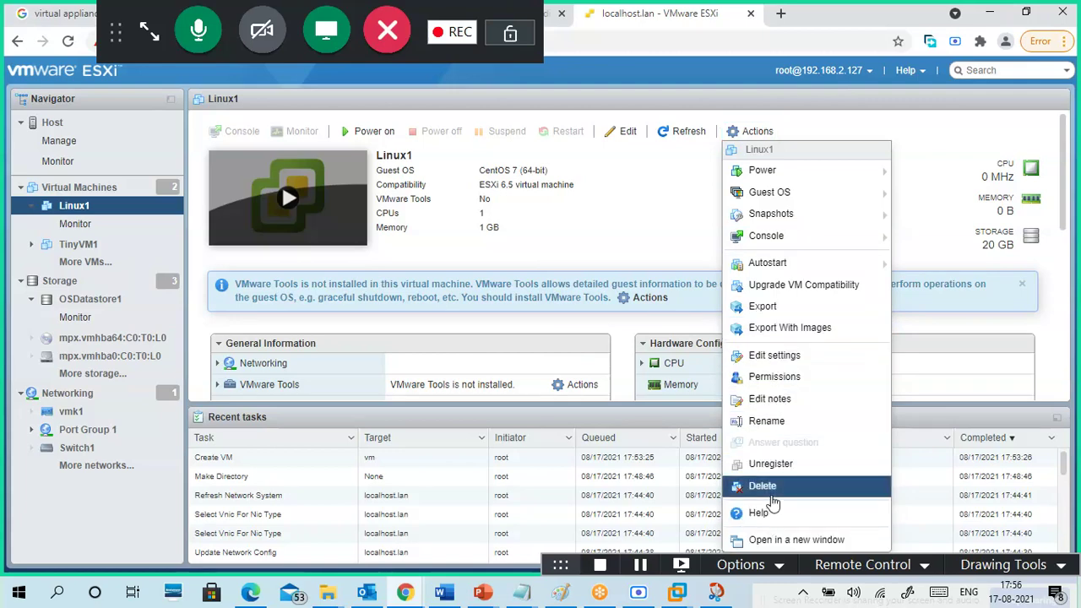
left_click(762, 485)
left_click(649, 376)
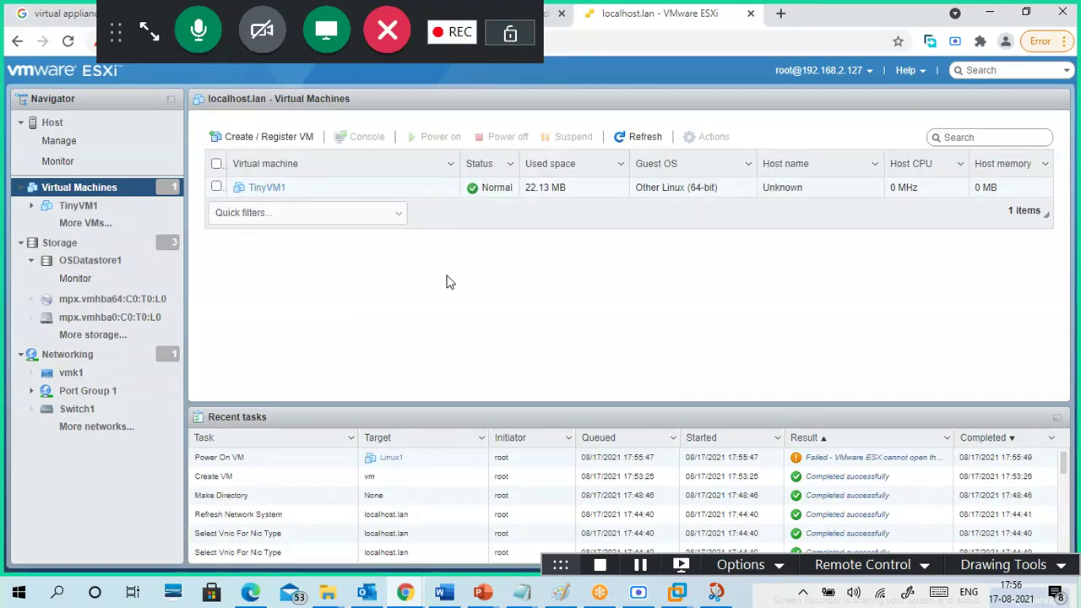
left_click(264, 139)
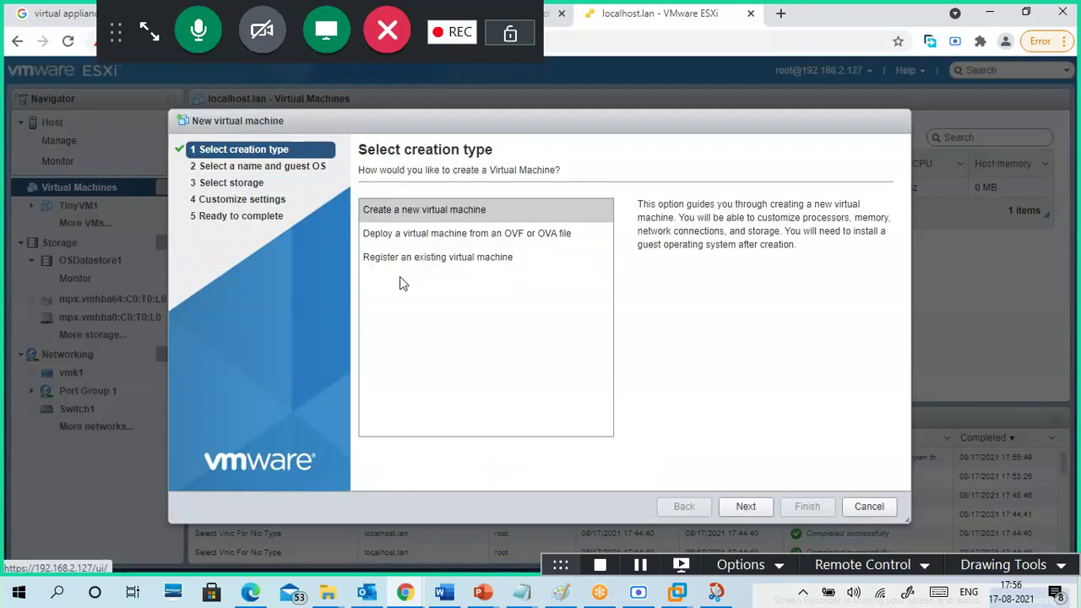
- Name the new VM Linux1 with guest OS family Linux and version CentOS 7 (64-bit)
left_click(746, 506)
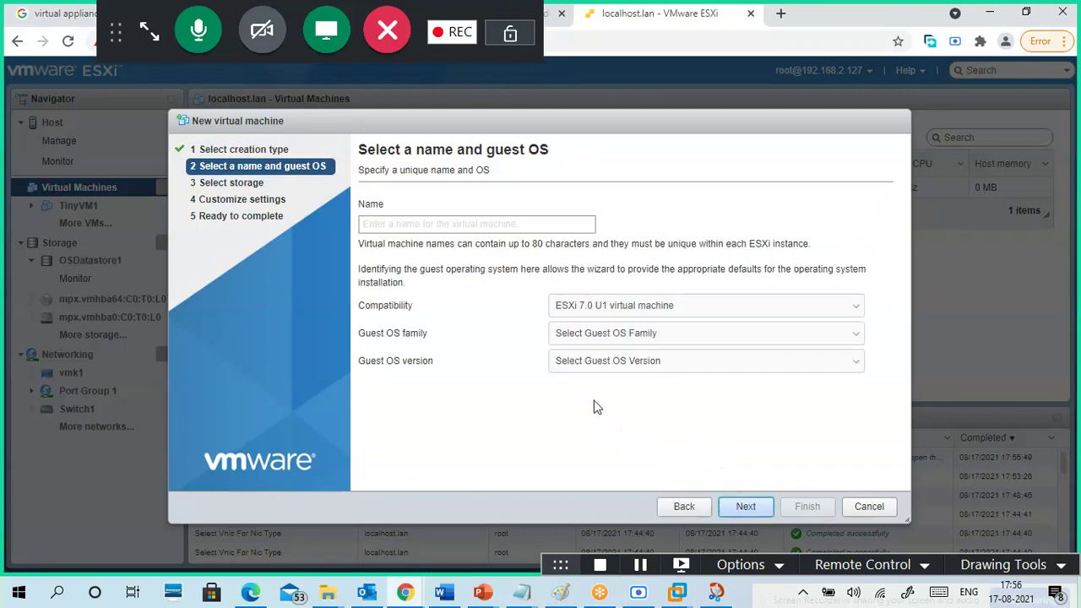
left_click(495, 230)
type("Lati")
key("BackSpace")
key("BackSpace")
key("BackSpace")
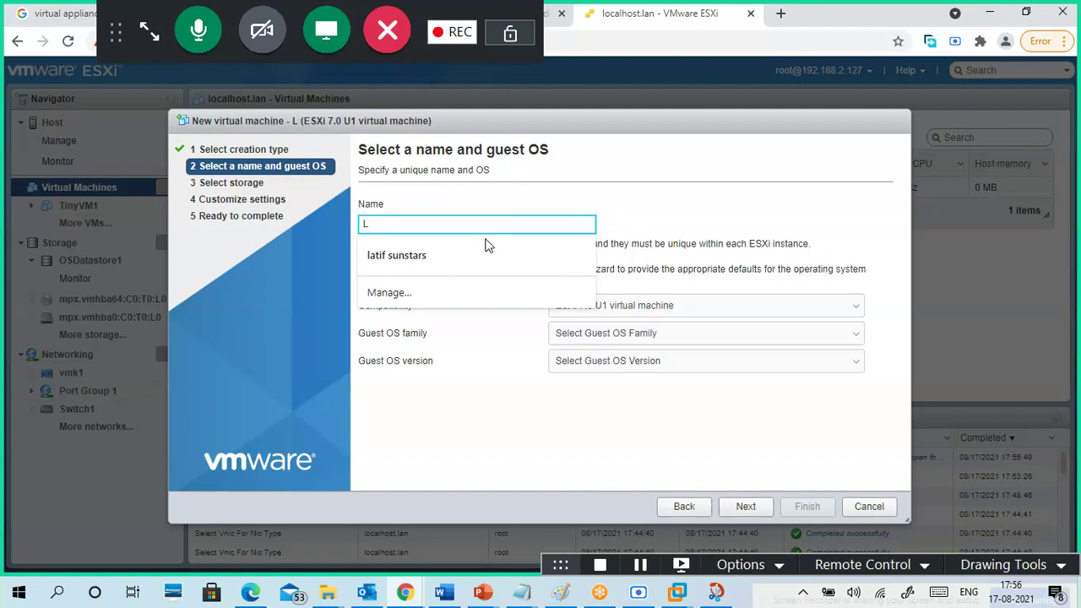
key("BackSpace")
type("Linu")
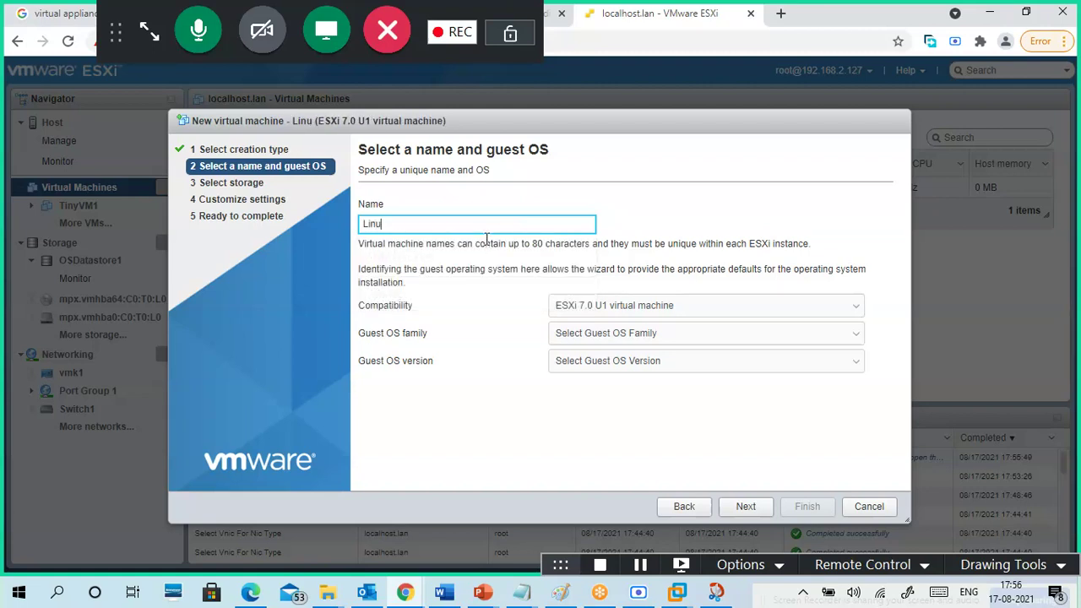
type("x1")
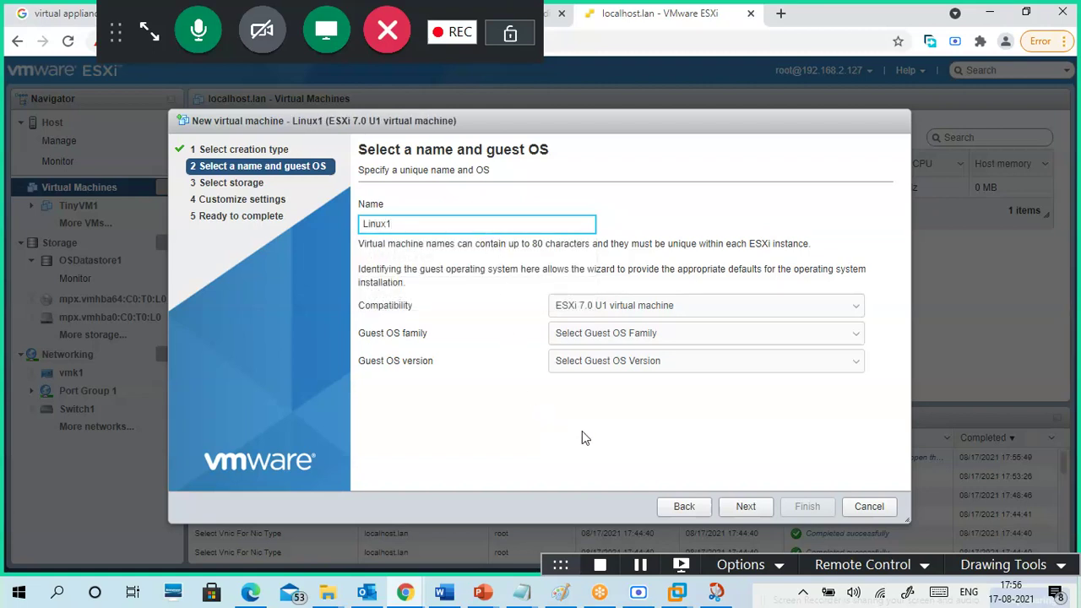
left_click(622, 337)
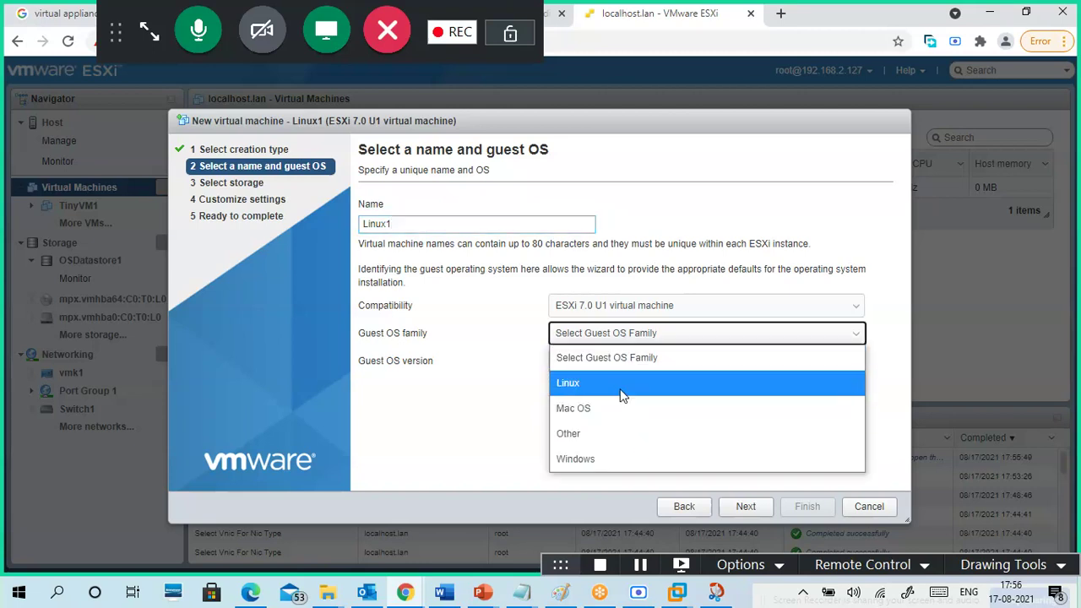
left_click(622, 384)
left_click(626, 361)
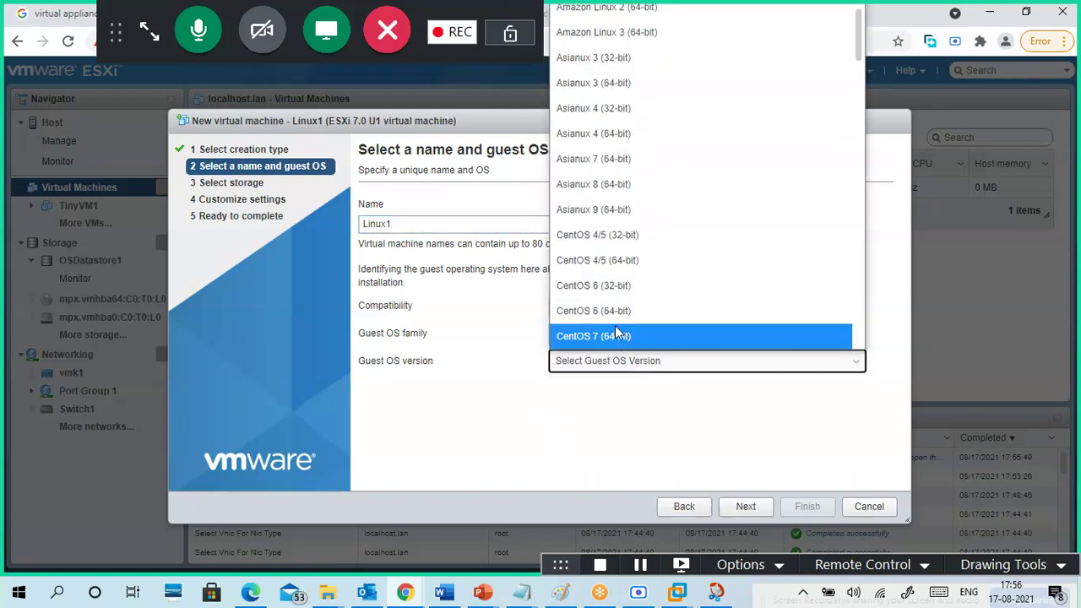
left_click(616, 334)
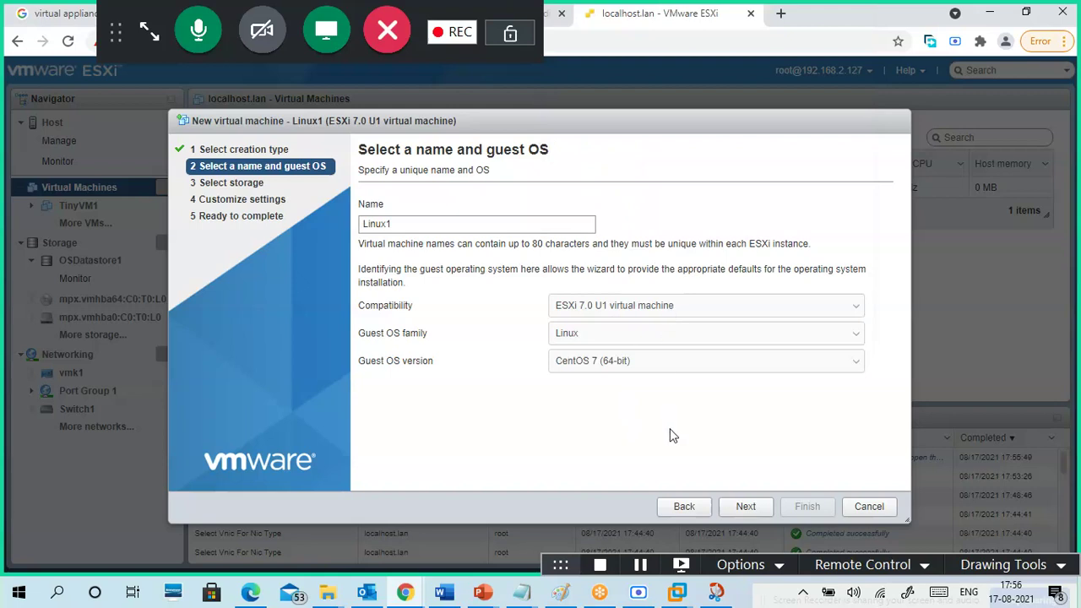
- Store the new VM on the VMdatastores1 datastore
left_click(745, 509)
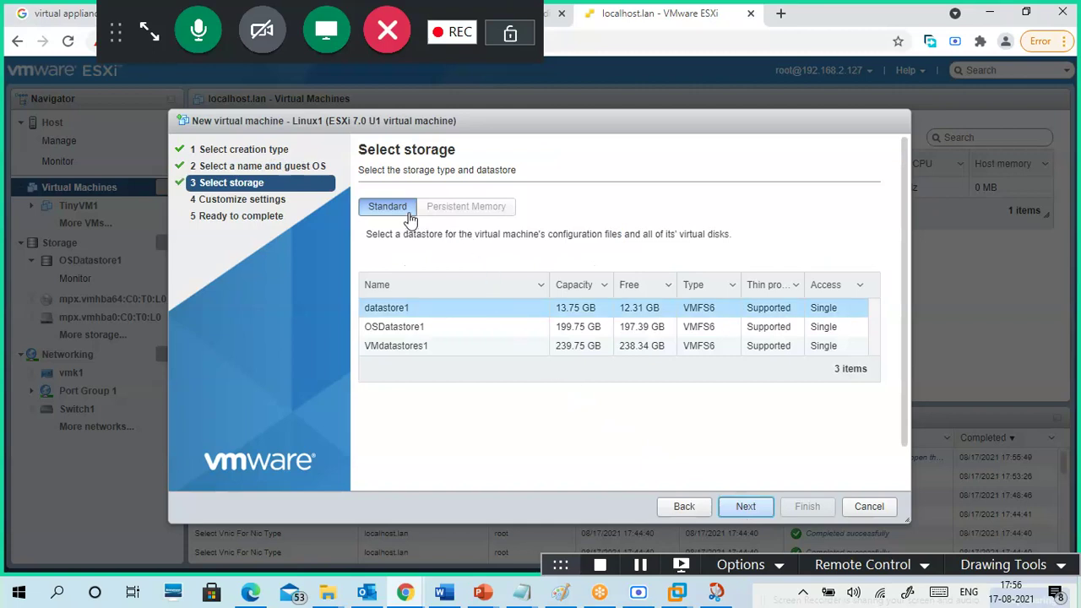
left_click(428, 348)
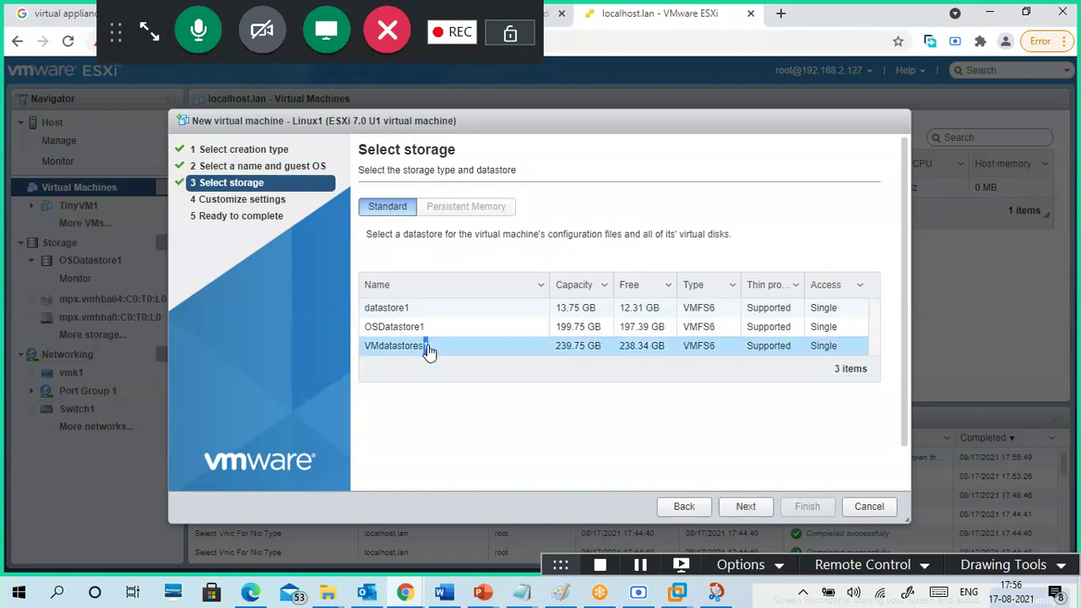
left_click(745, 509)
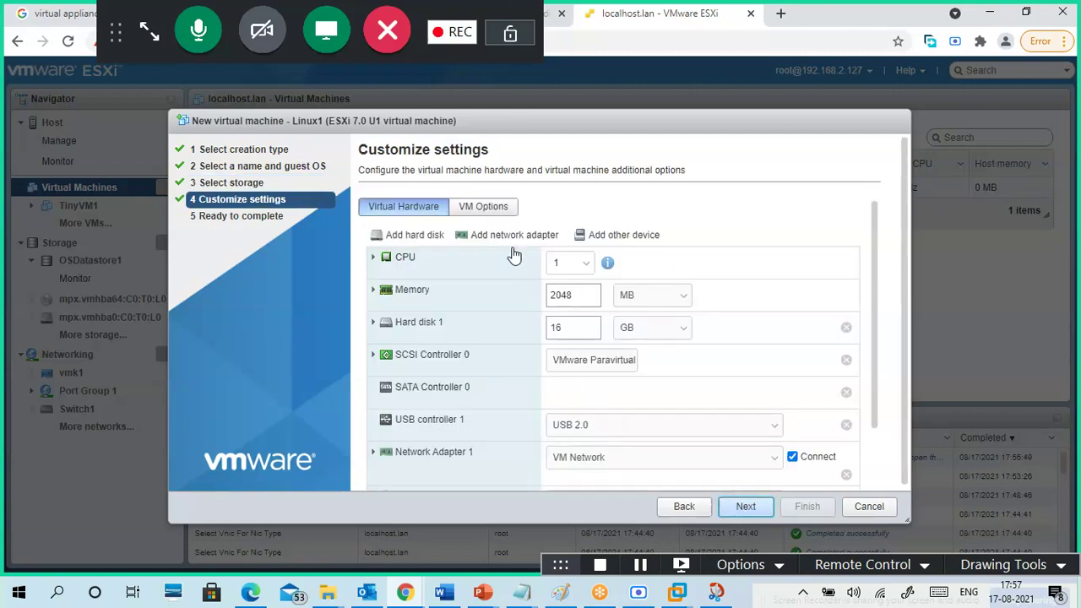
- Expand Hard disk 1 to view its location and Thin provisioned disk provisioning
double_click(575, 327)
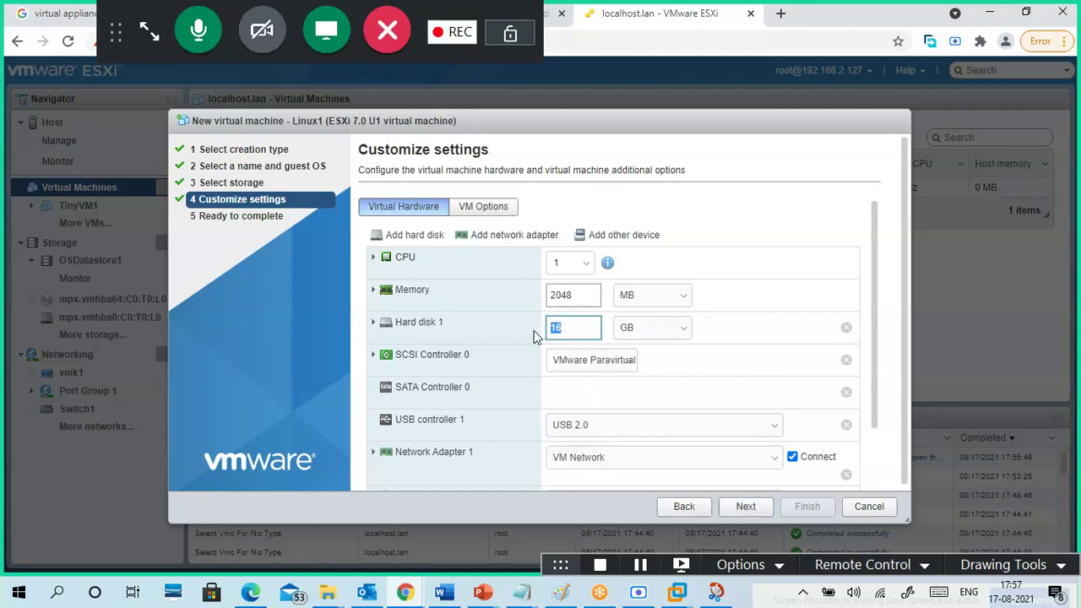
left_click(373, 325)
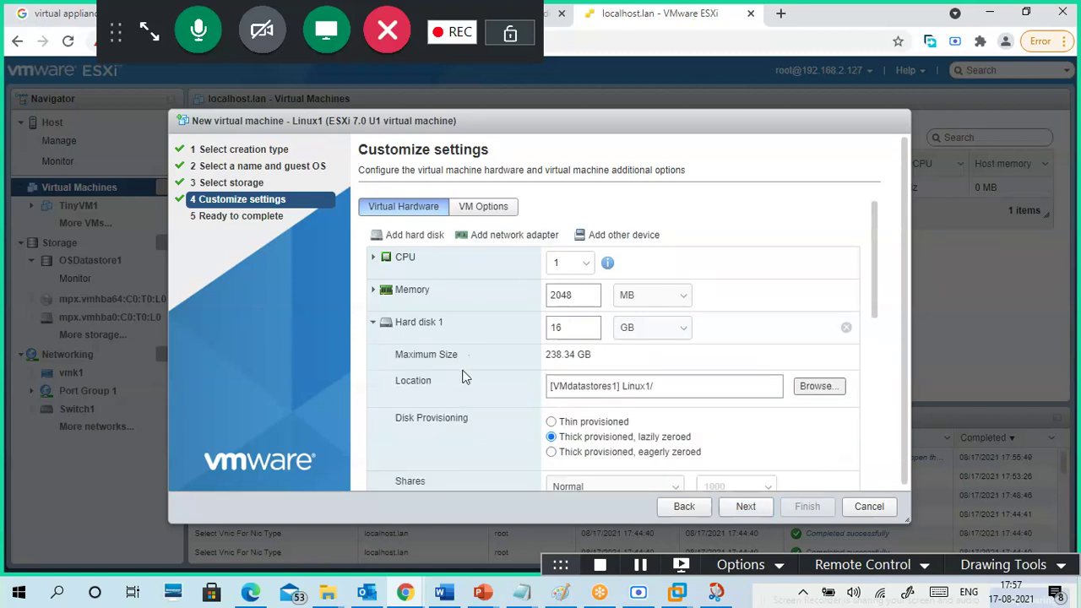
scroll(517, 397, "down", 2)
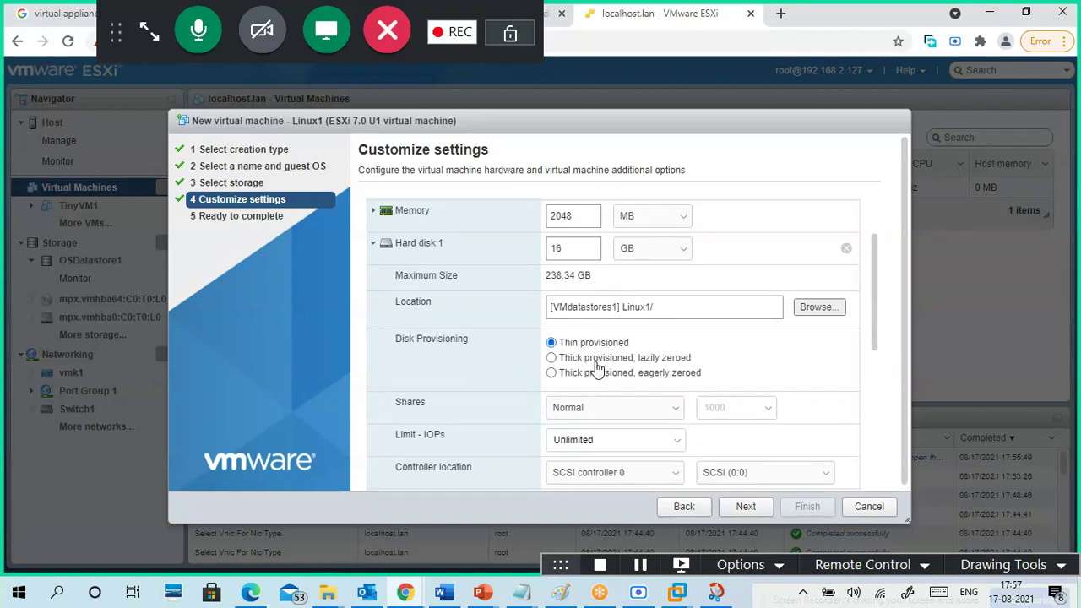
scroll(736, 350, "down", 2)
scroll(763, 290, "up", 2)
left_click(527, 599)
- Note 'Thin provision' and 'Think provision,lazily zerod,egarly zeroed' under vMotion in 17-08.txt
left_click(596, 538)
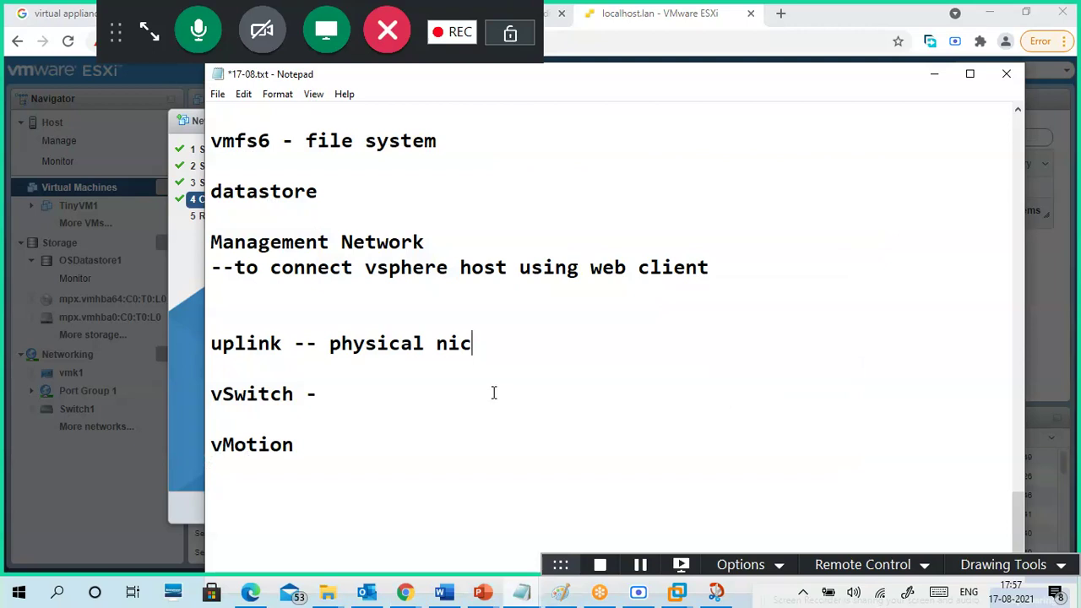
scroll(498, 397, "down", 1)
left_click(443, 447)
type("Thin provision")
key("Return")
type("Think provision,laz")
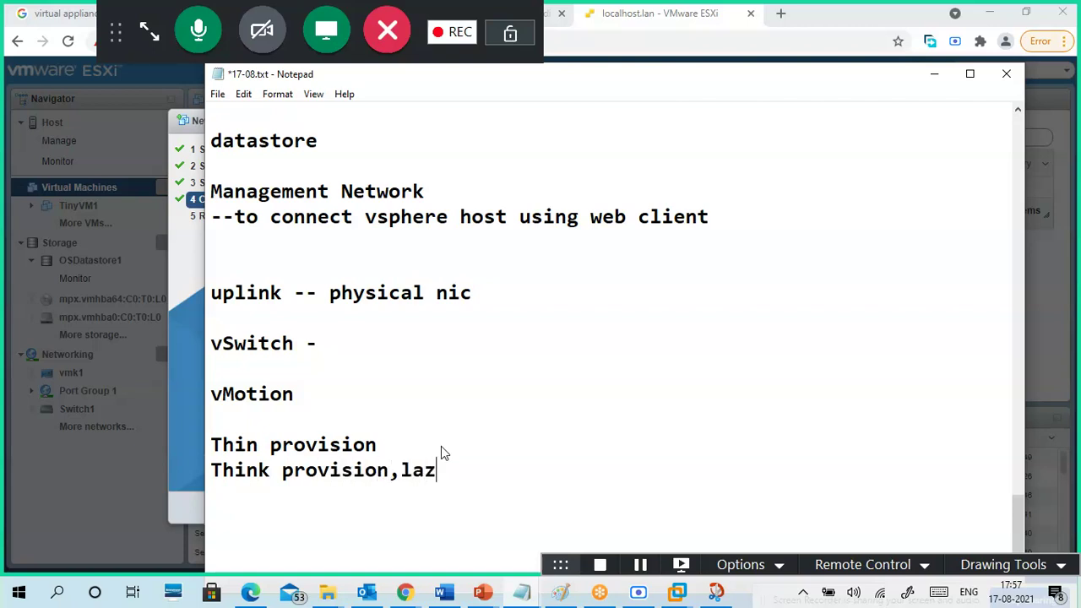
type("ily zerod")
key("Return")
key("BackSpace")
type(",egar")
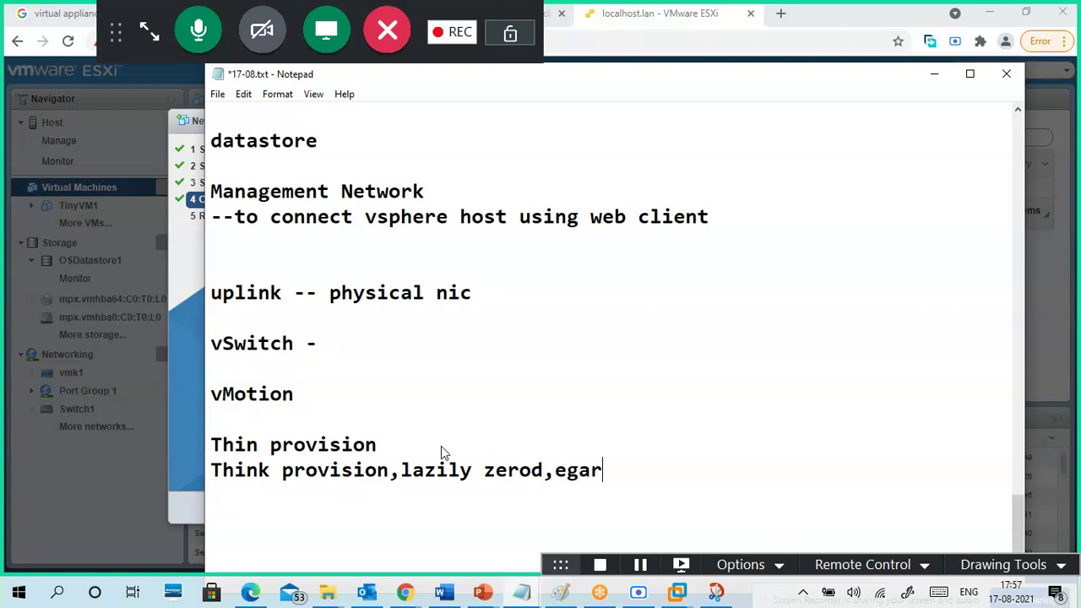
type("ly zero")
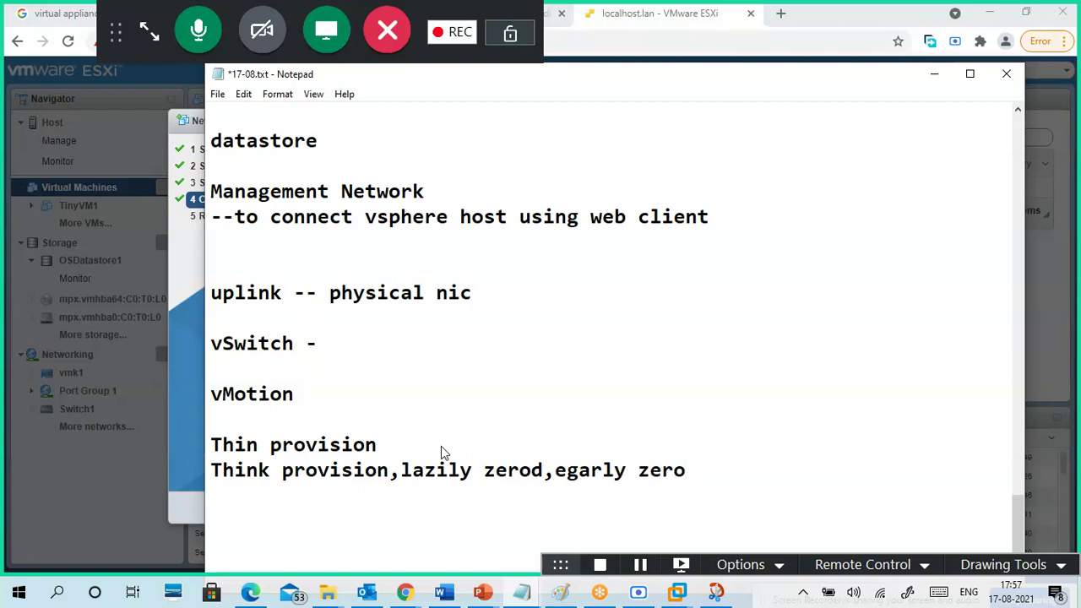
key("BackSpace")
type("ed")
left_click_drag(270, 444, 379, 446)
left_click(479, 434)
- Resize Hard disk 1 to 20 GB and keep it thin provisioned
left_click(934, 73)
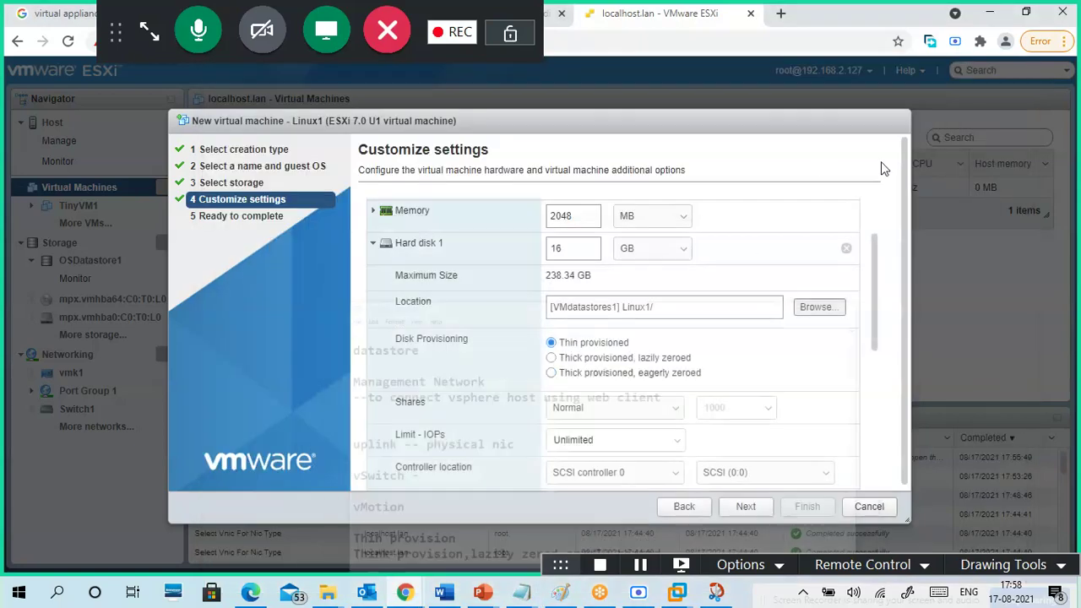
left_click_drag(569, 249, 547, 254)
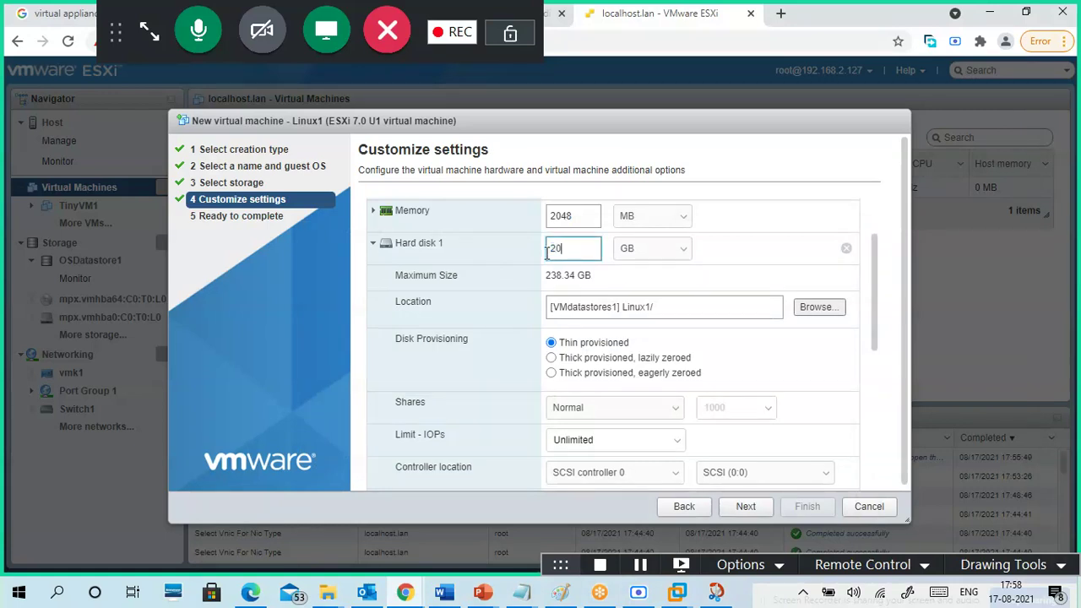
type("20")
left_click(694, 313)
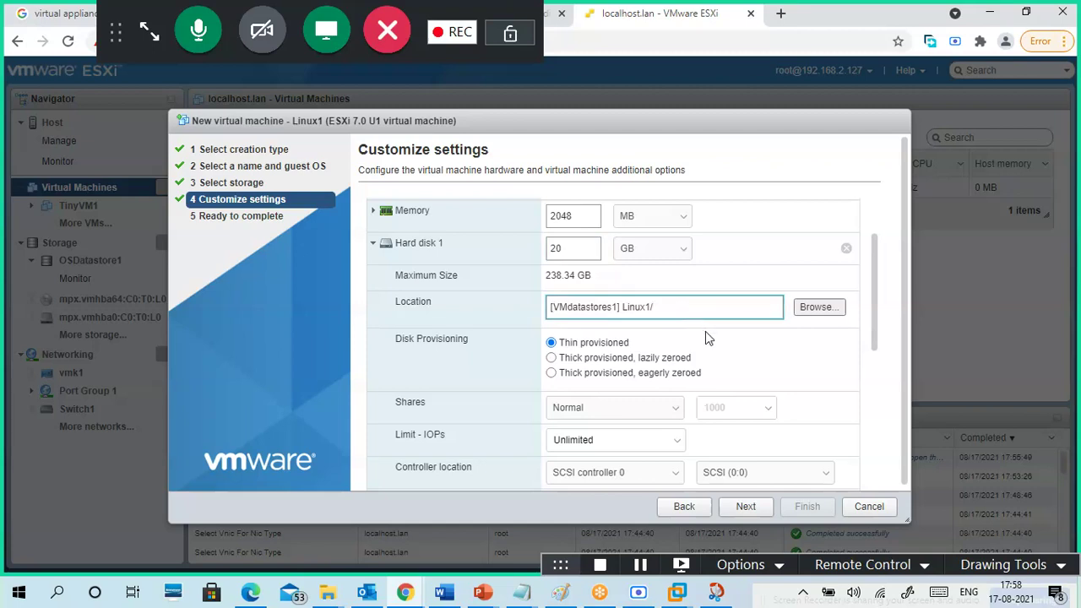
left_click(615, 345)
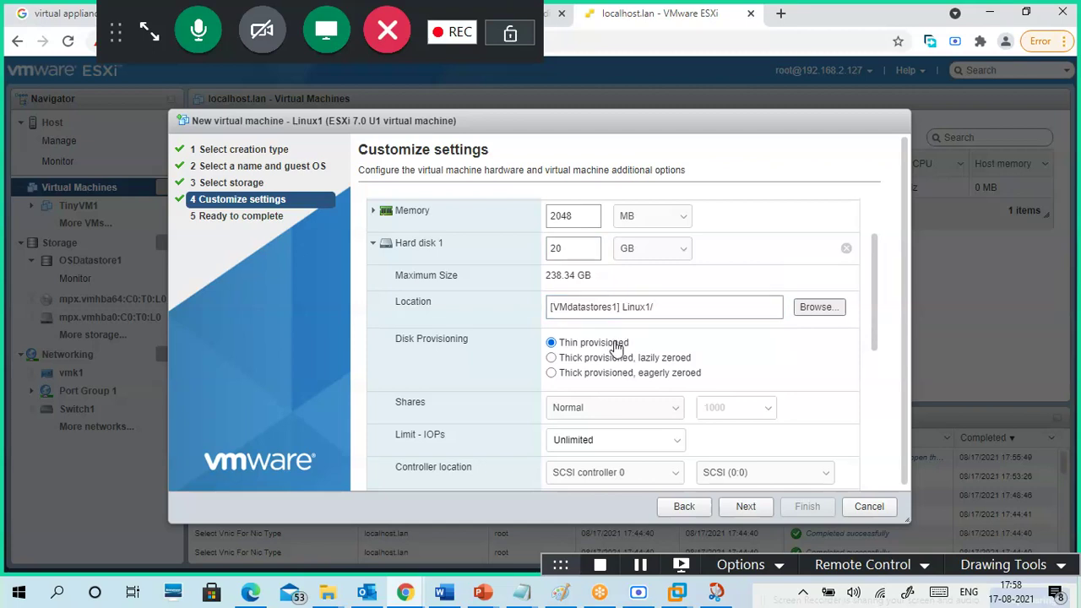
left_click(619, 360)
left_click(621, 345)
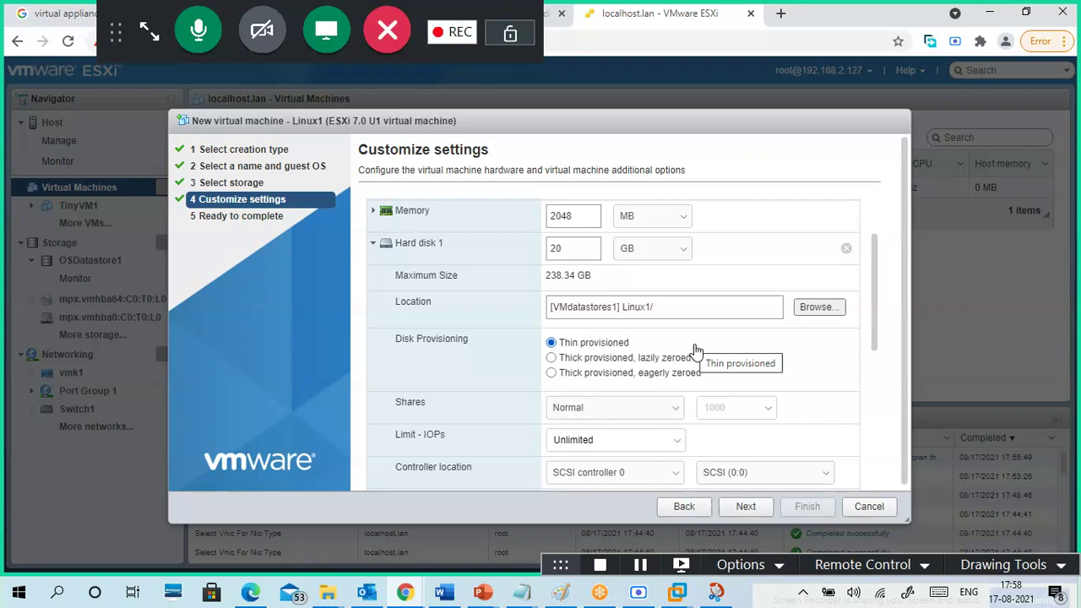
left_click(573, 250)
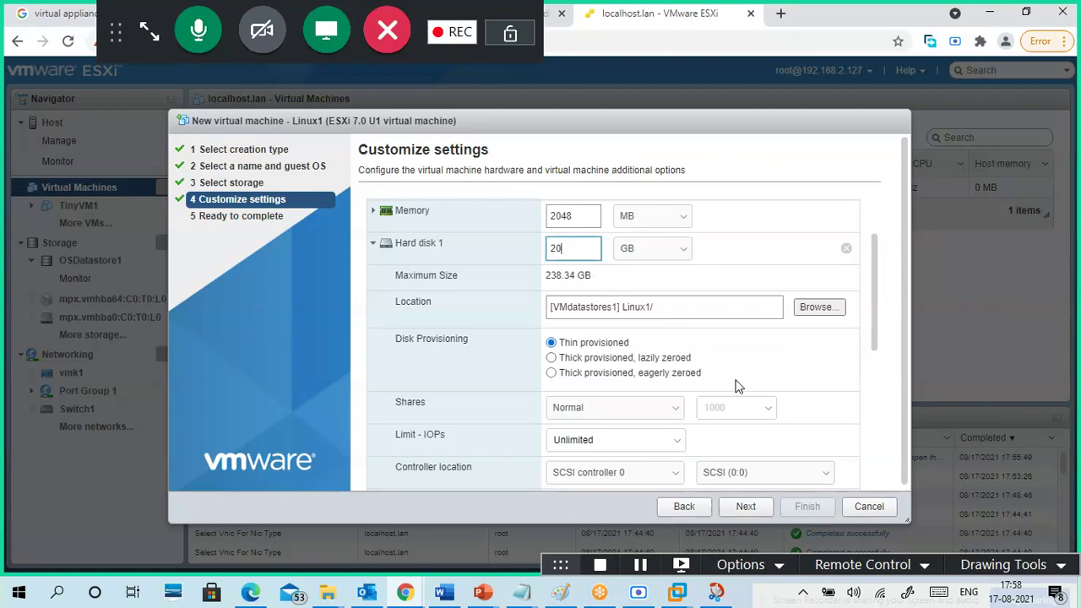
- Set the disk location to the Linux folder on VMdatastores1
left_click(809, 311)
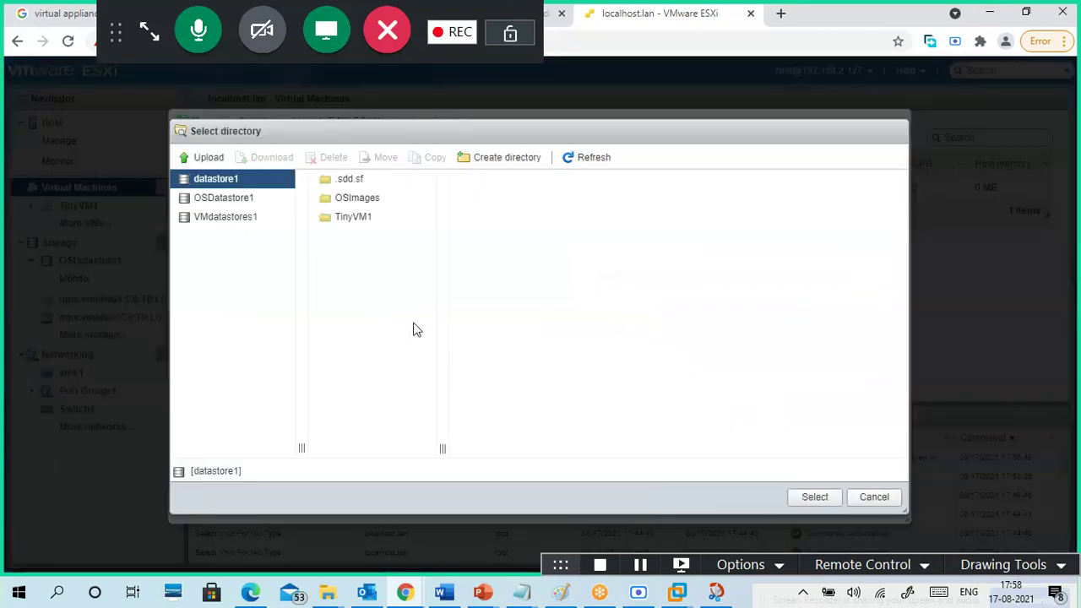
left_click(243, 219)
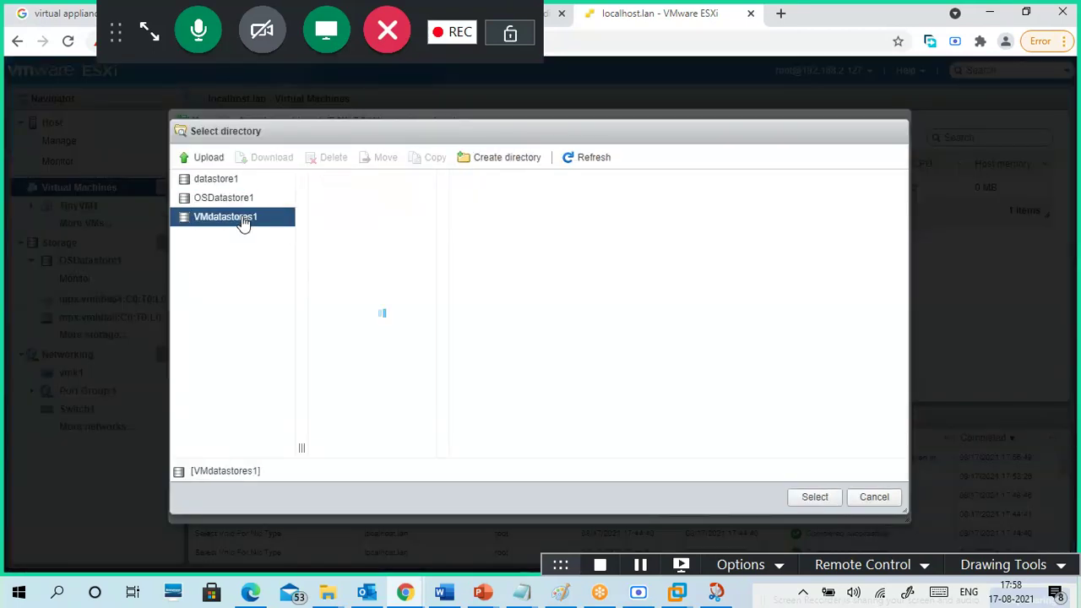
left_click(355, 203)
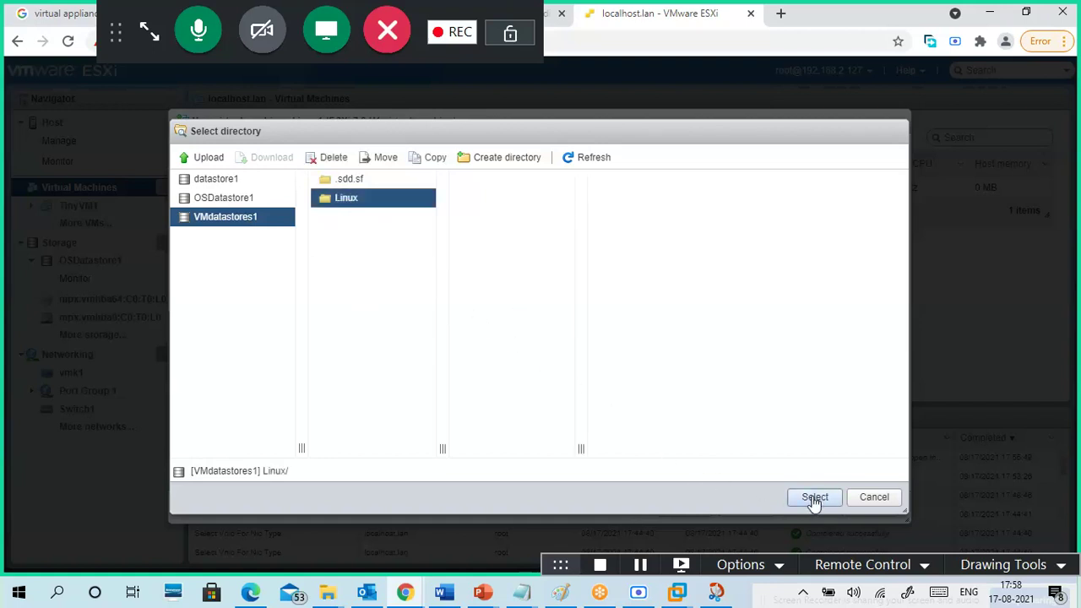
left_click(814, 499)
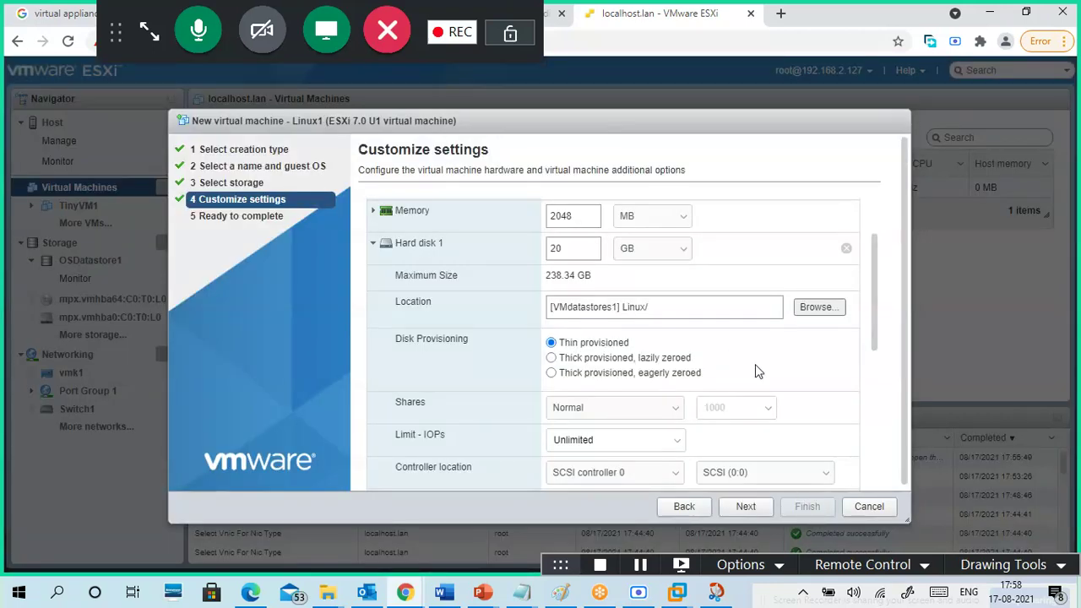
- Change SCSI Controller 0 to LSI Logic SAS
scroll(811, 382, "down", 1)
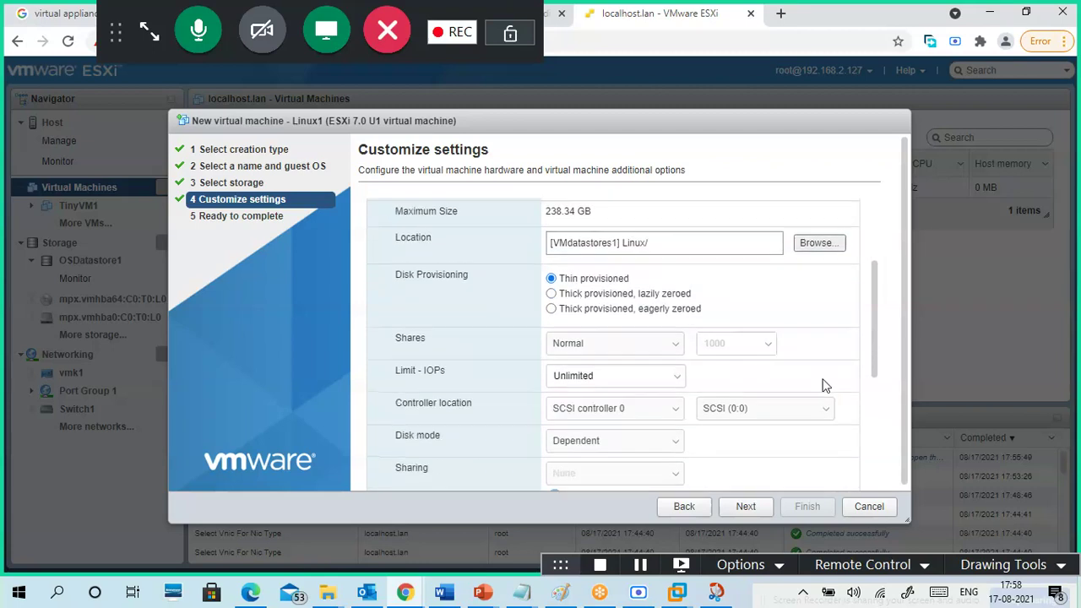
scroll(823, 387, "down", 3)
scroll(735, 381, "down", 2)
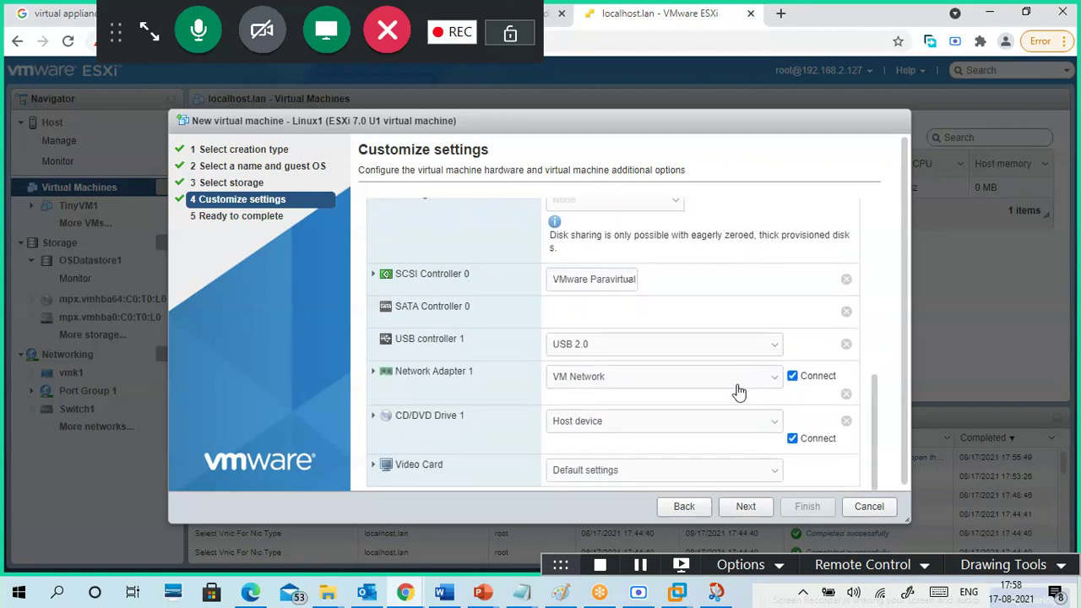
left_click(373, 276)
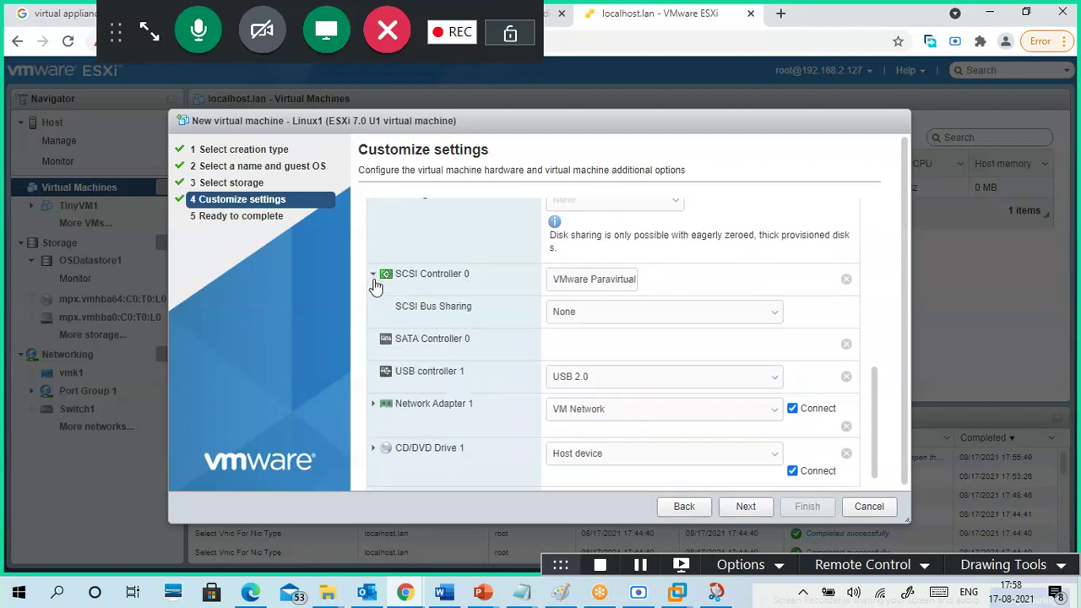
left_click(593, 281)
left_click(600, 301)
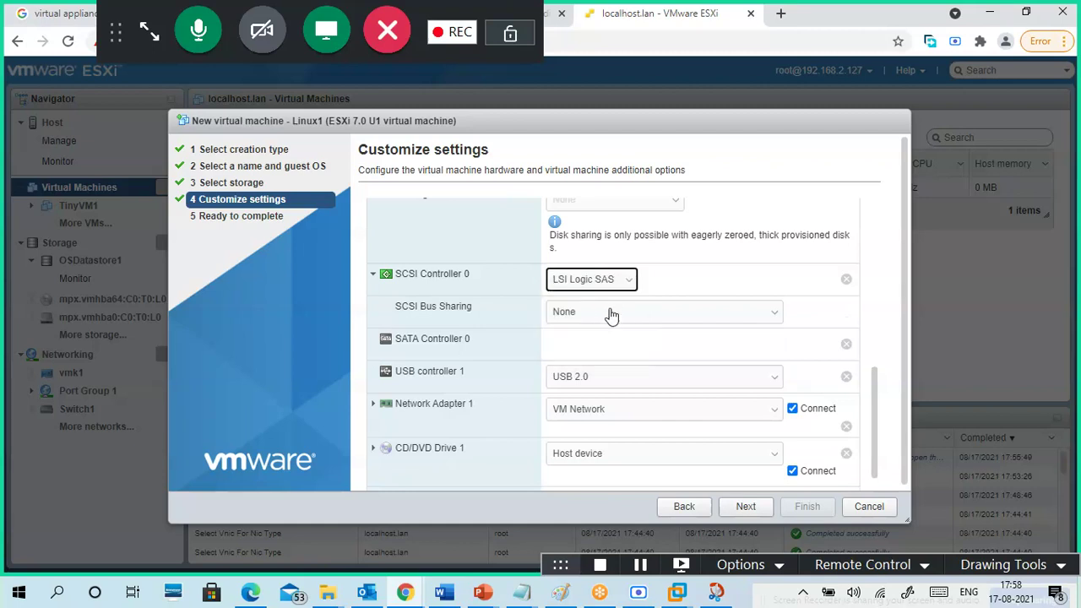
left_click(585, 284)
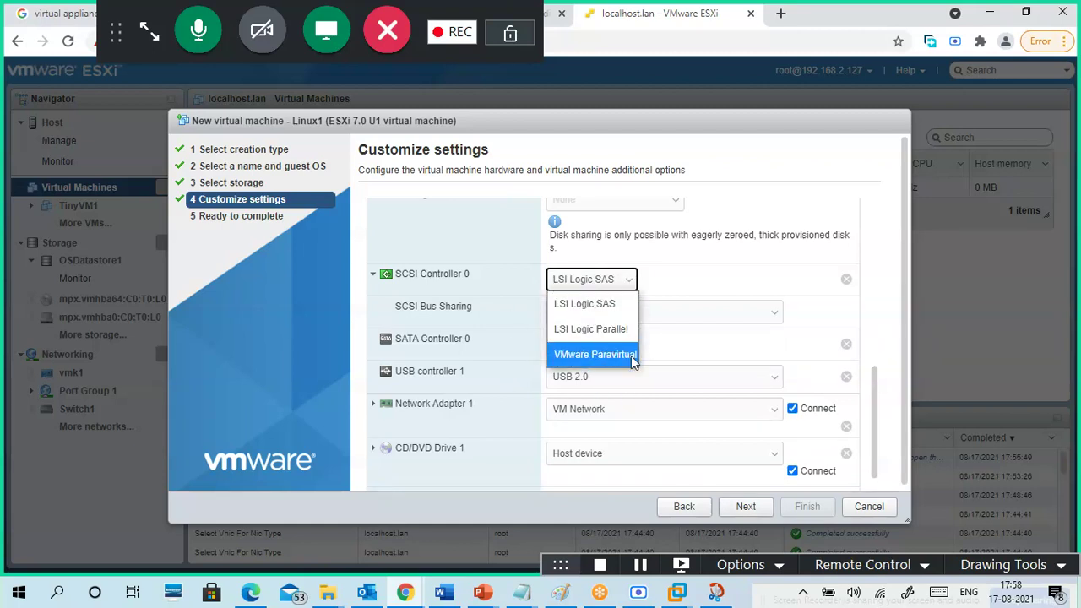
left_click(701, 353)
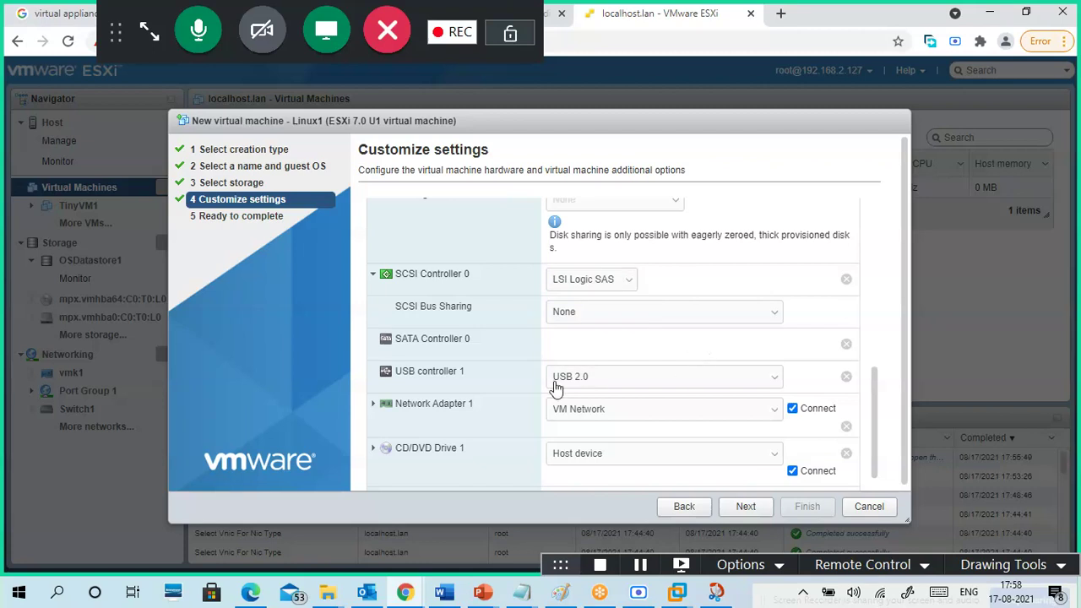
- Keep Network Adapter 1 connected to VM Network
scroll(507, 412, "down", 1)
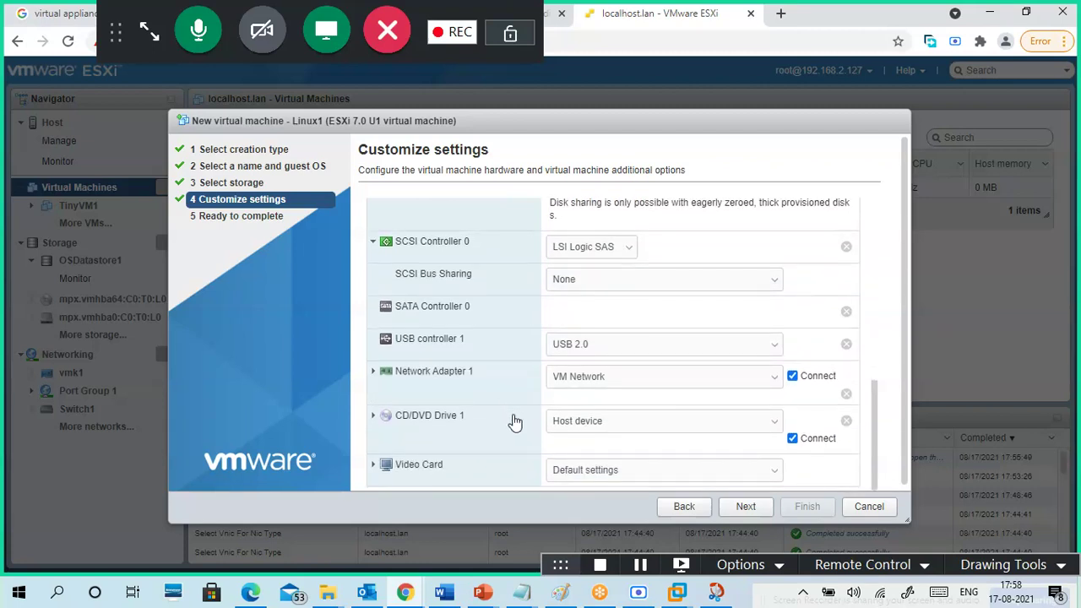
left_click(373, 371)
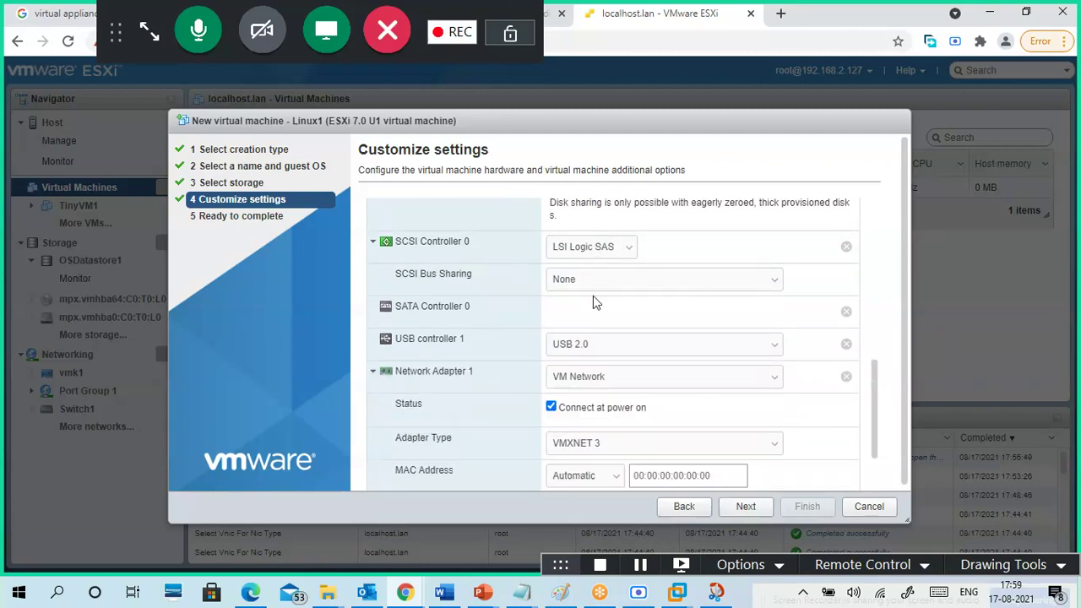
scroll(495, 389, "down", 3)
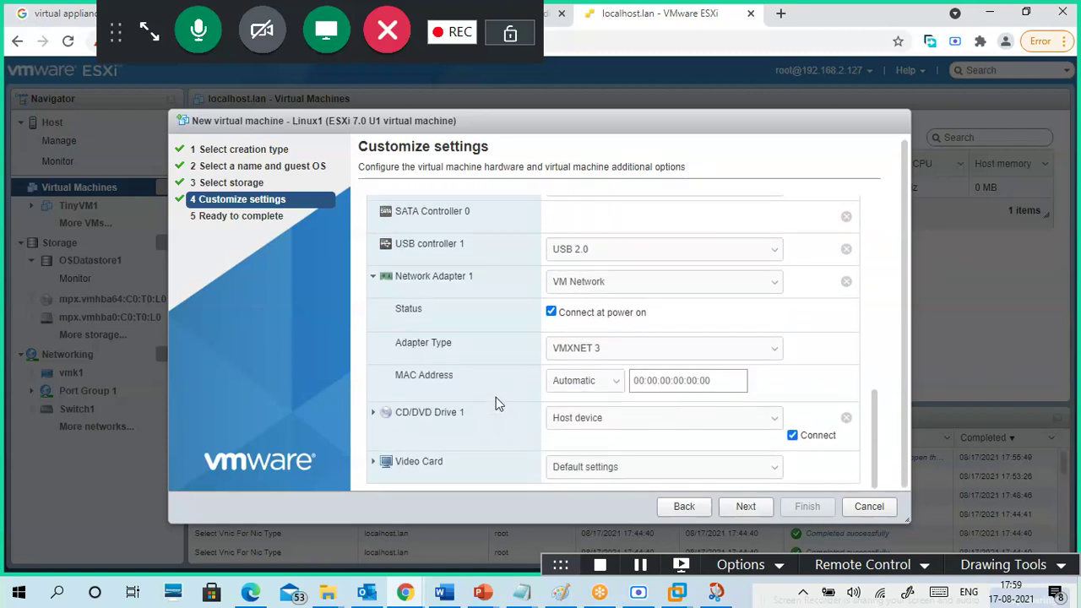
left_click(374, 413)
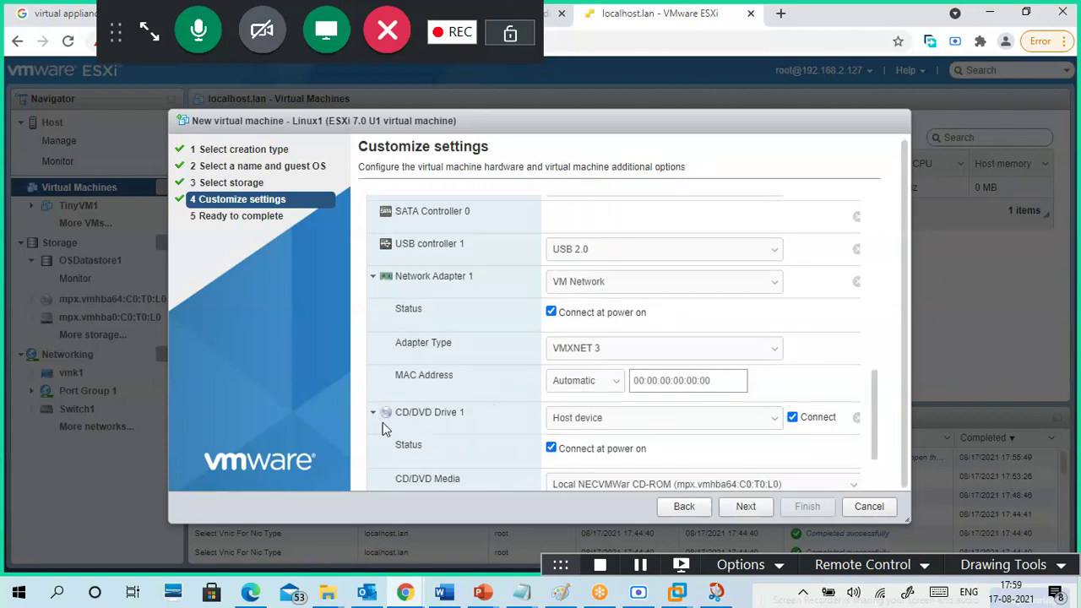
left_click(601, 295)
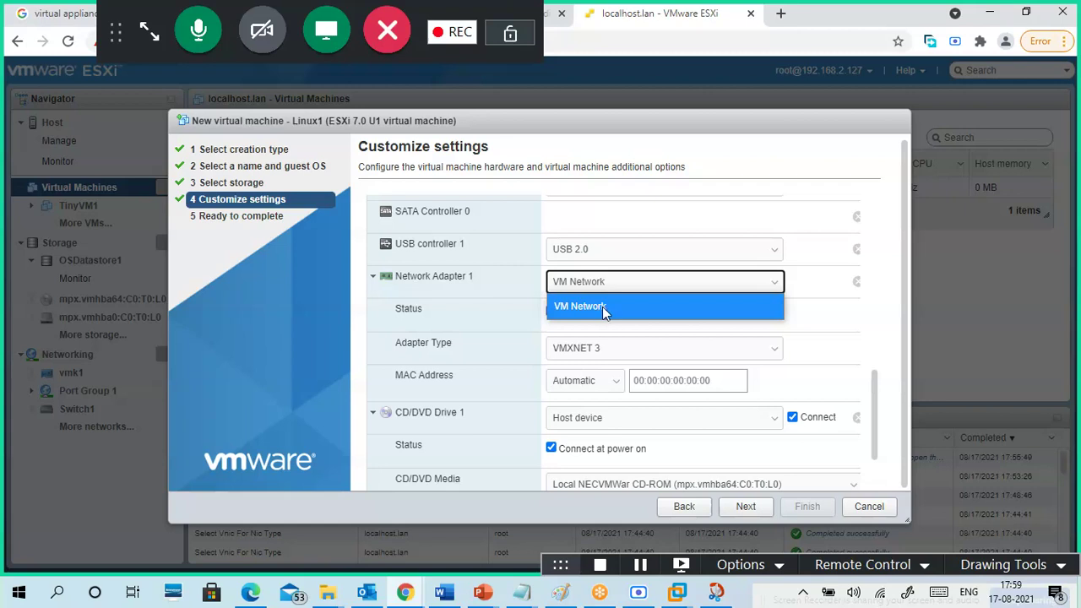
left_click(512, 425)
left_click(514, 422)
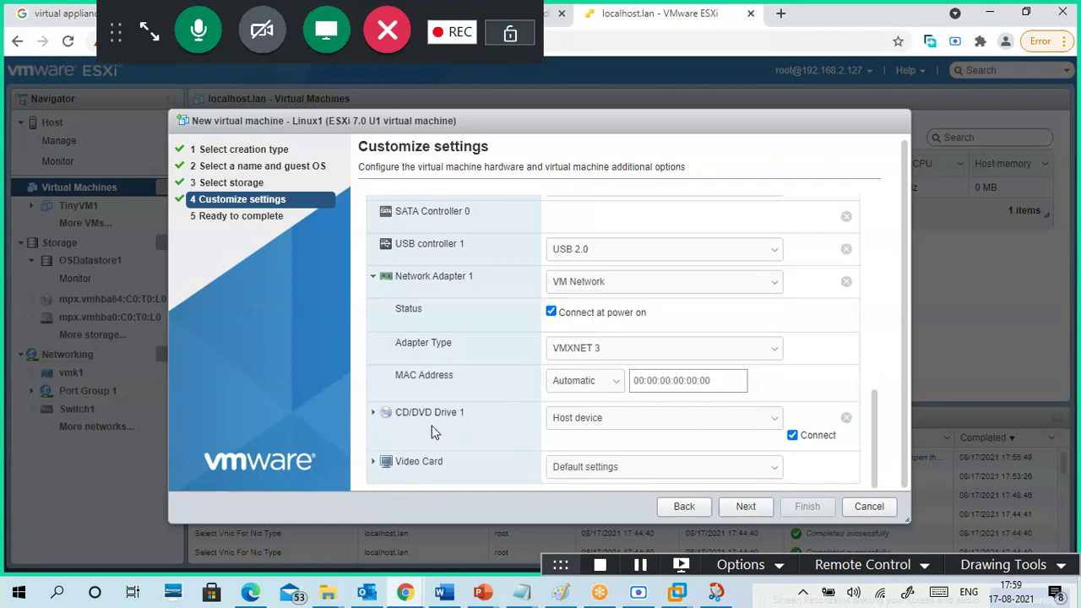
- Point CD/DVD Drive 1 to OSDatastore1's OSImages/CentOS-7-x86_64-Minimal-2009.iso file
left_click(372, 417)
scroll(526, 414, "down", 2)
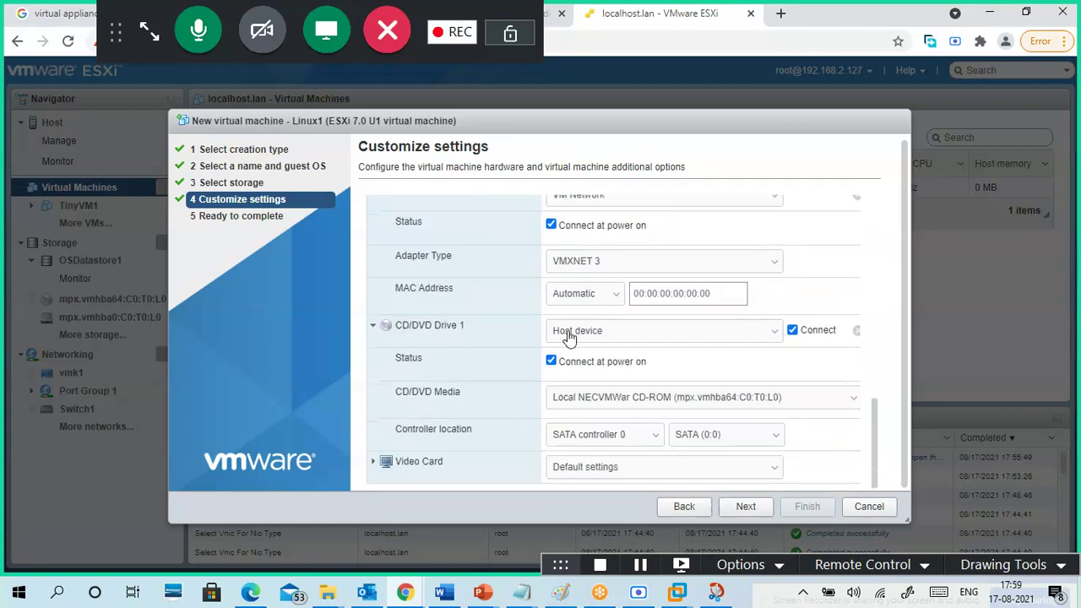
left_click(608, 336)
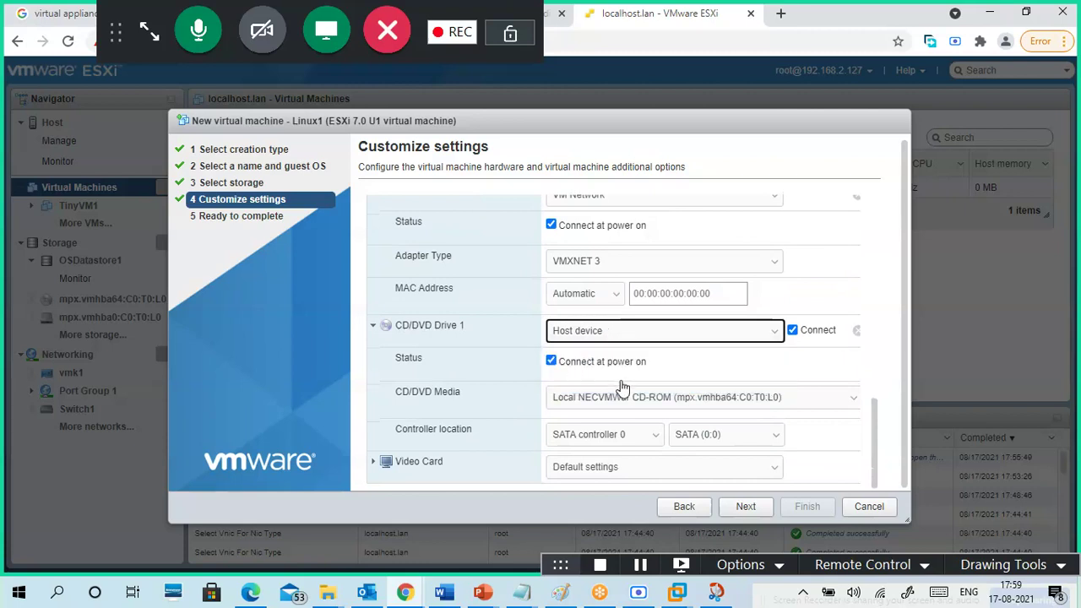
left_click(620, 379)
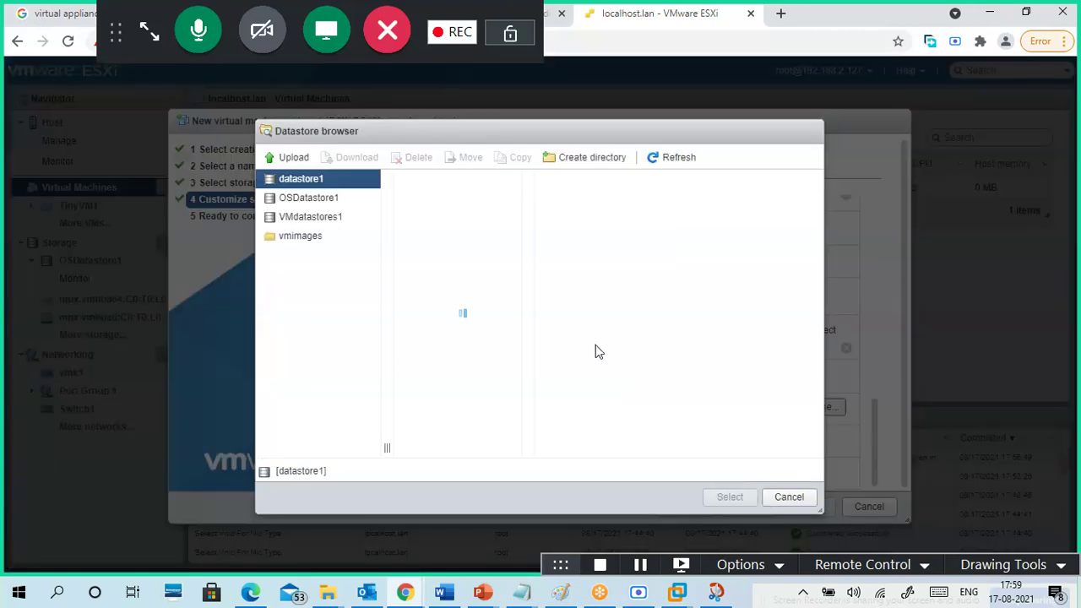
left_click(319, 203)
left_click(450, 201)
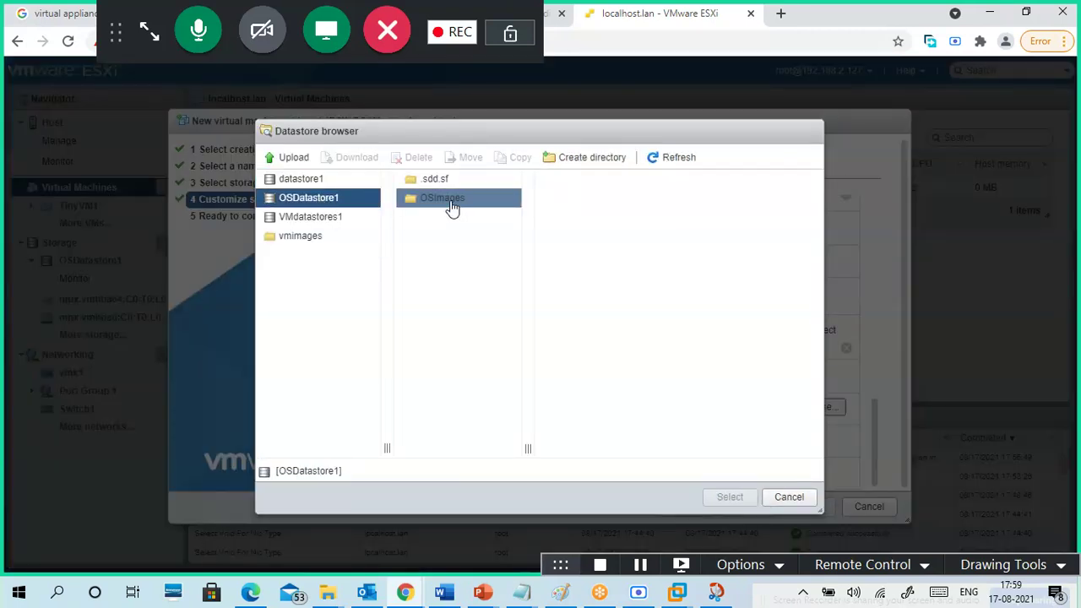
left_click(594, 181)
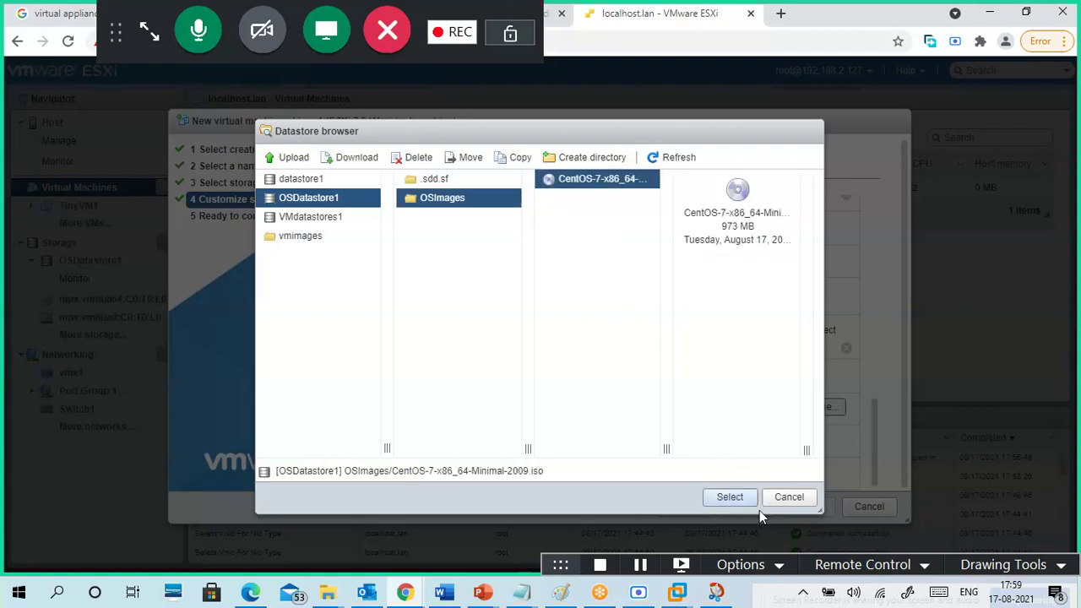
left_click(729, 498)
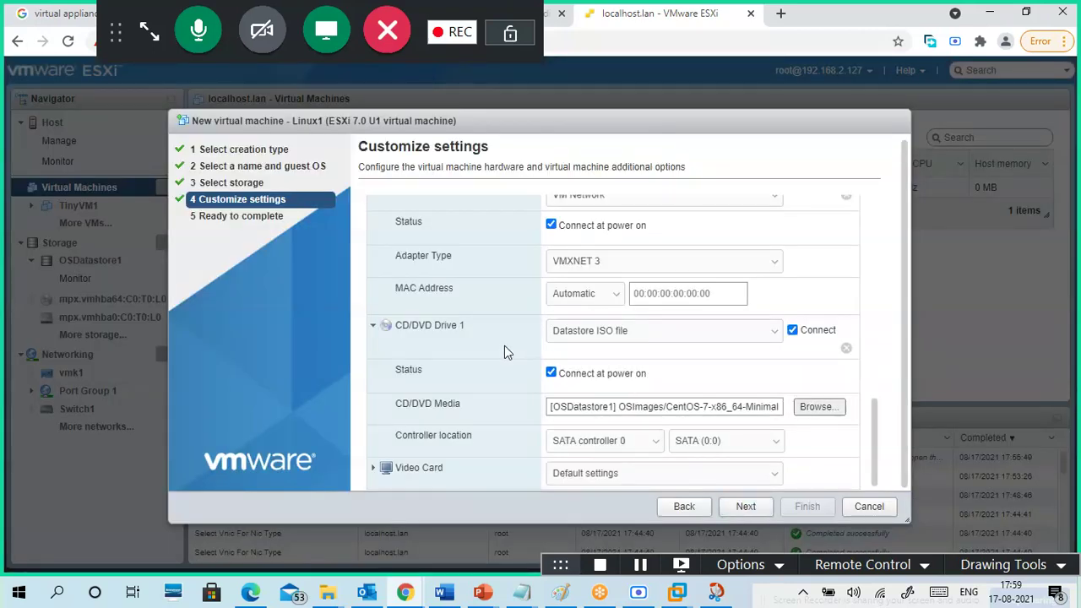
- Expand the video card entry to review its settings
scroll(532, 421, "down", 1)
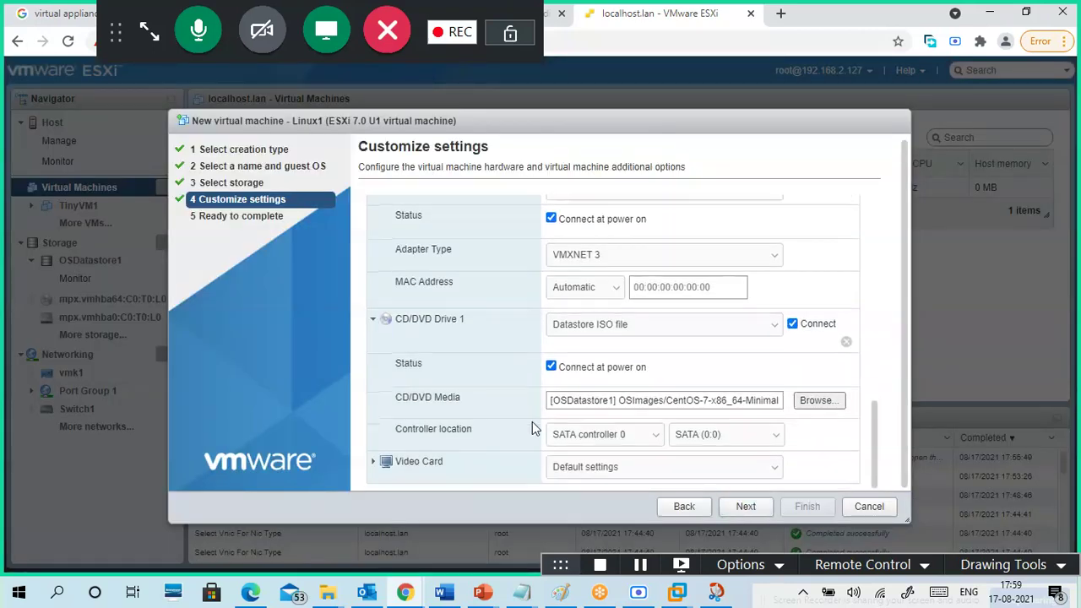
left_click(375, 469)
scroll(499, 449, "down", 3)
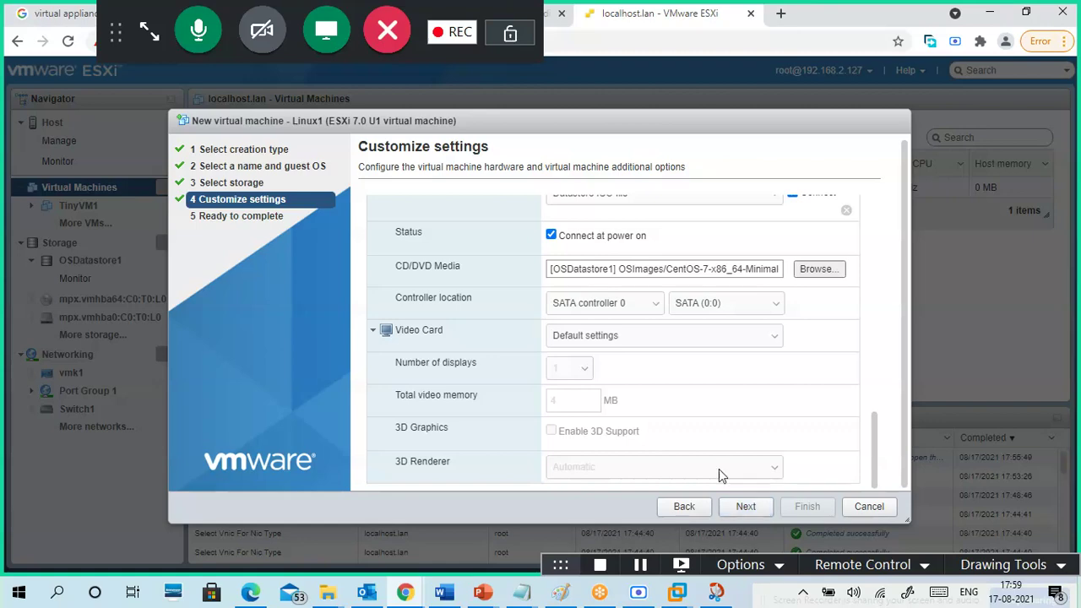
scroll(507, 409, "up", 5)
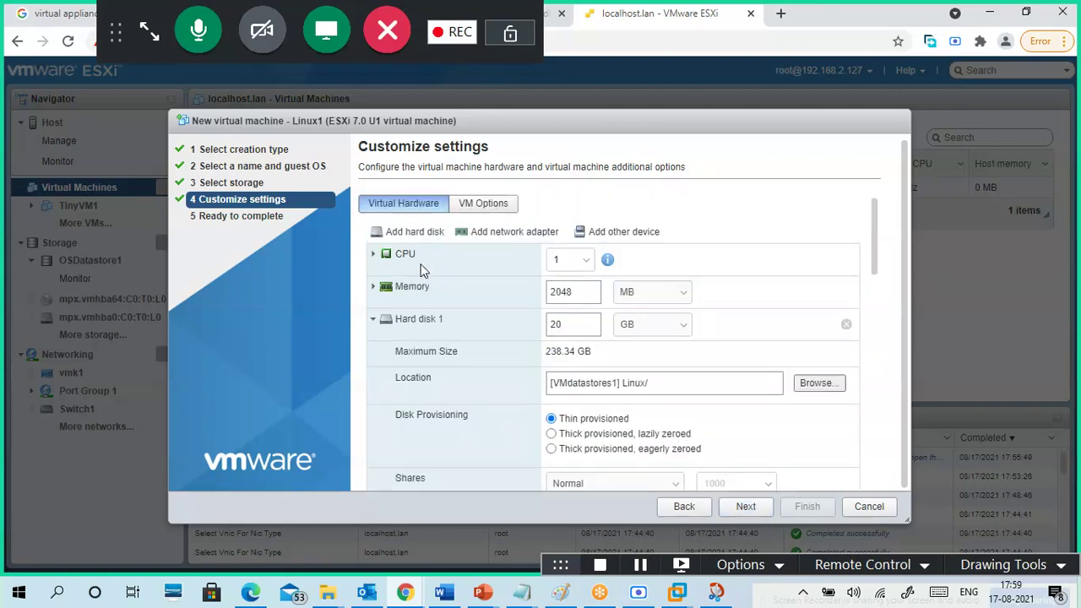
- Expand the CPU entry and review its settings
left_click(373, 255)
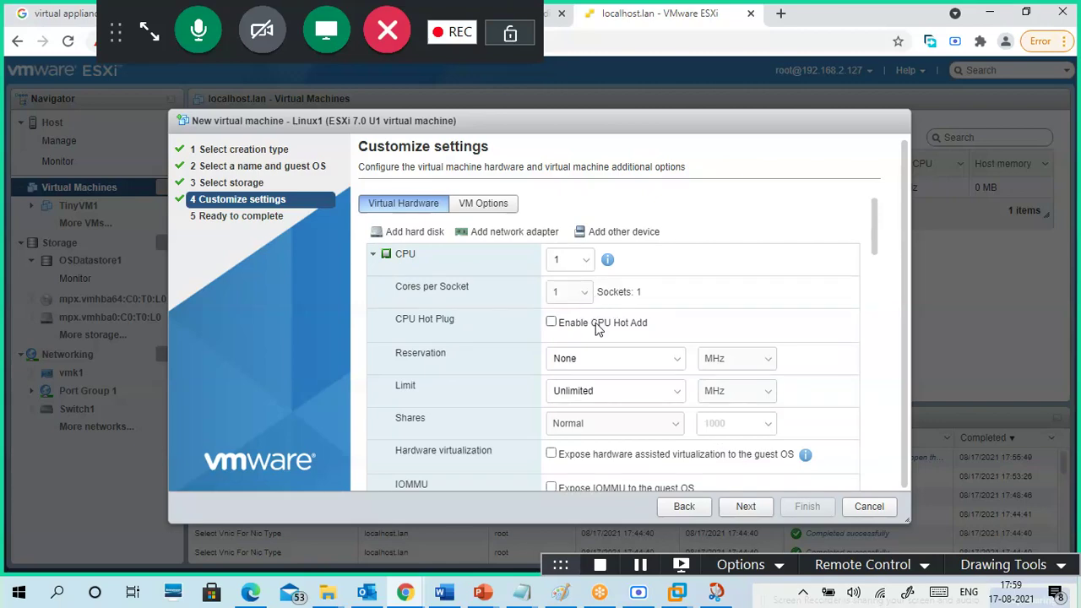
scroll(510, 384, "down", 2)
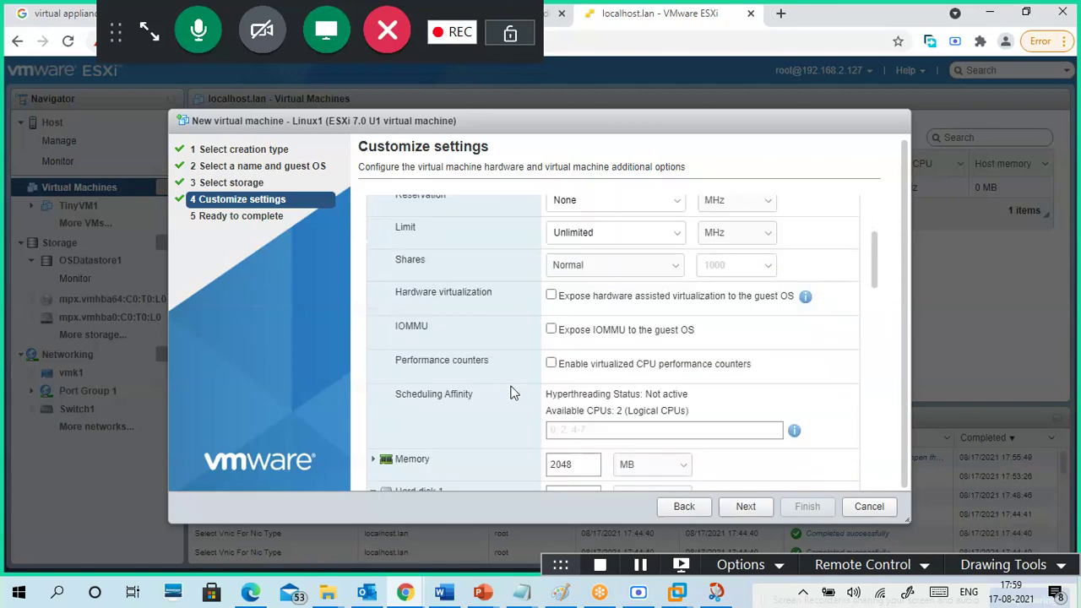
scroll(503, 401, "down", 2)
scroll(500, 405, "up", 1)
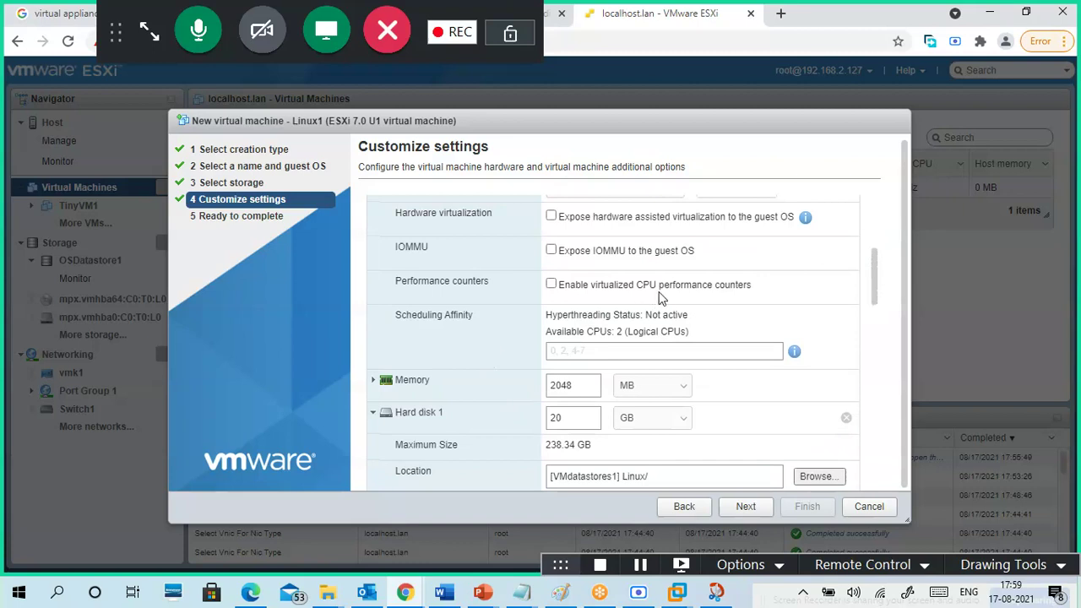
left_click(552, 285)
scroll(481, 361, "down", 2)
scroll(488, 373, "up", 3)
scroll(506, 363, "down", 1)
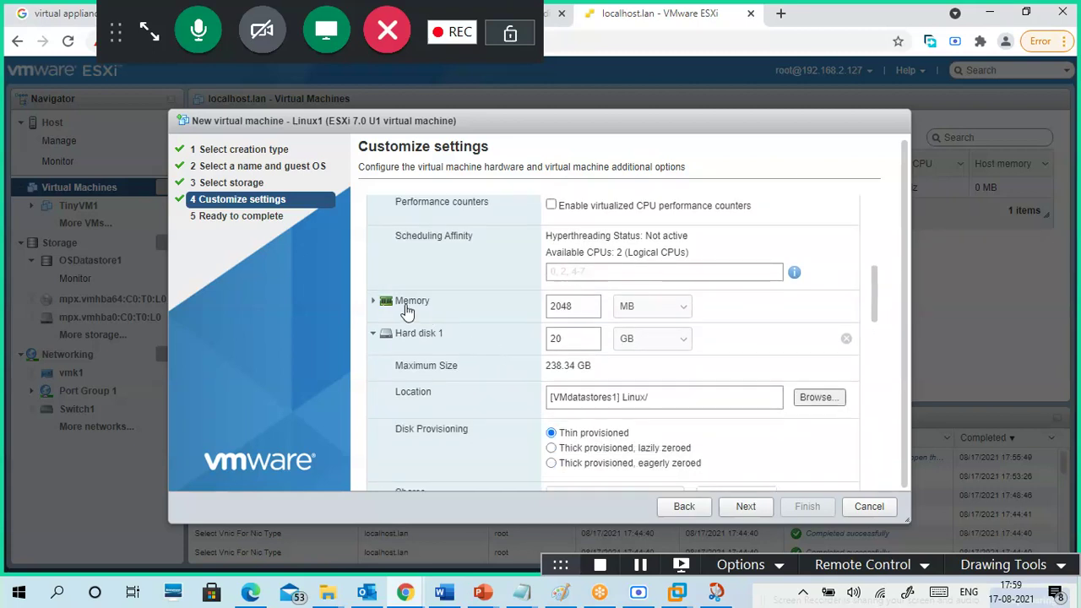
- Reduce the VM's memory from 2048 MB to 1 GB and dismiss the multiple-of-4 warning
left_click_drag(577, 309, 522, 314)
type("1")
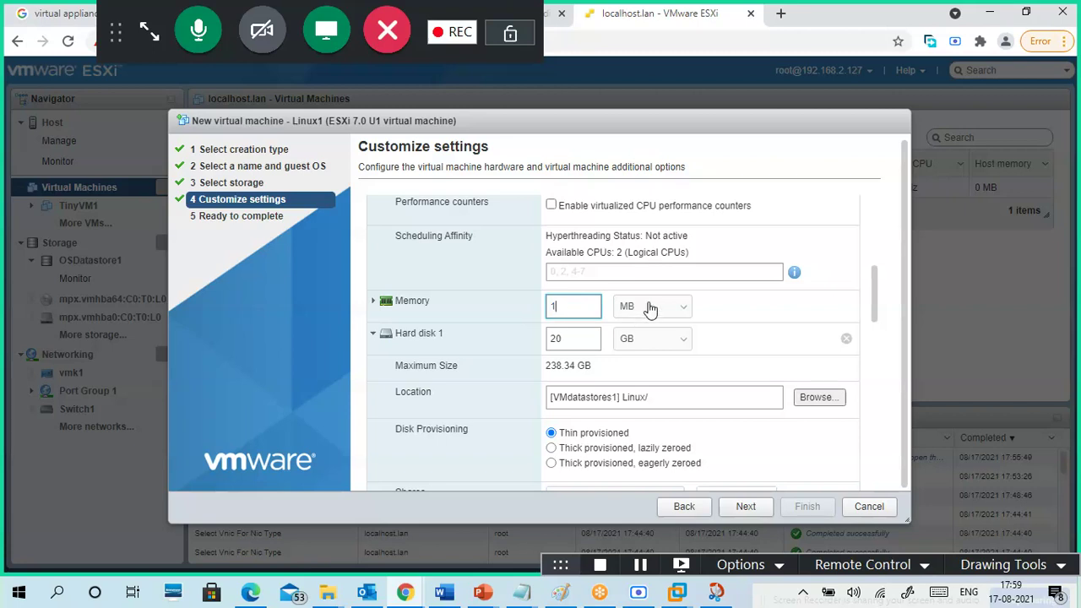
left_click(647, 306)
left_click(651, 331)
left_click(647, 377)
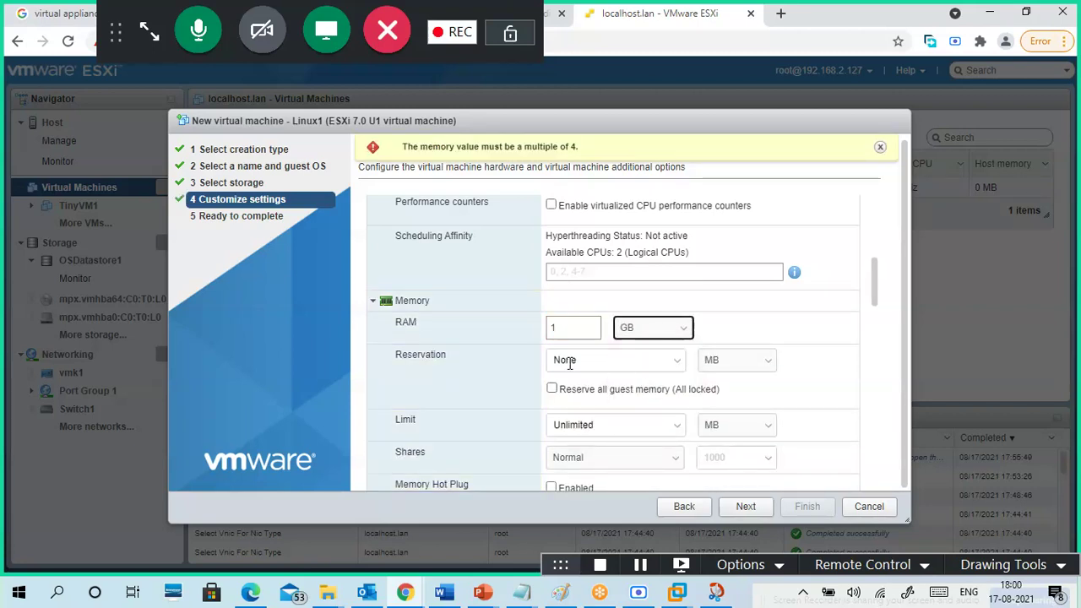
scroll(498, 382, "down", 1)
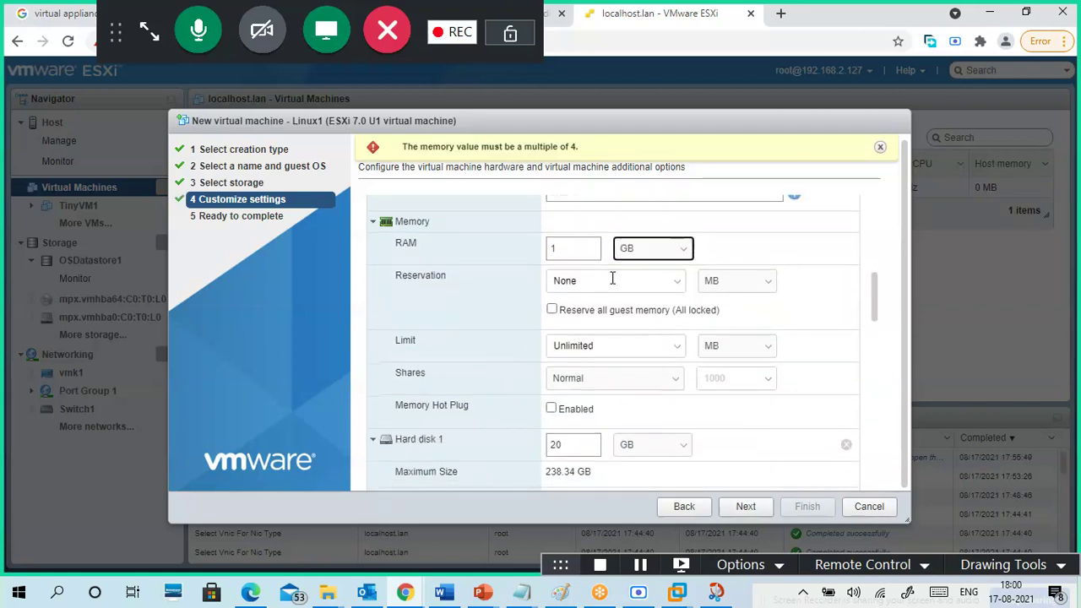
scroll(486, 335, "down", 1)
scroll(435, 368, "up", 1)
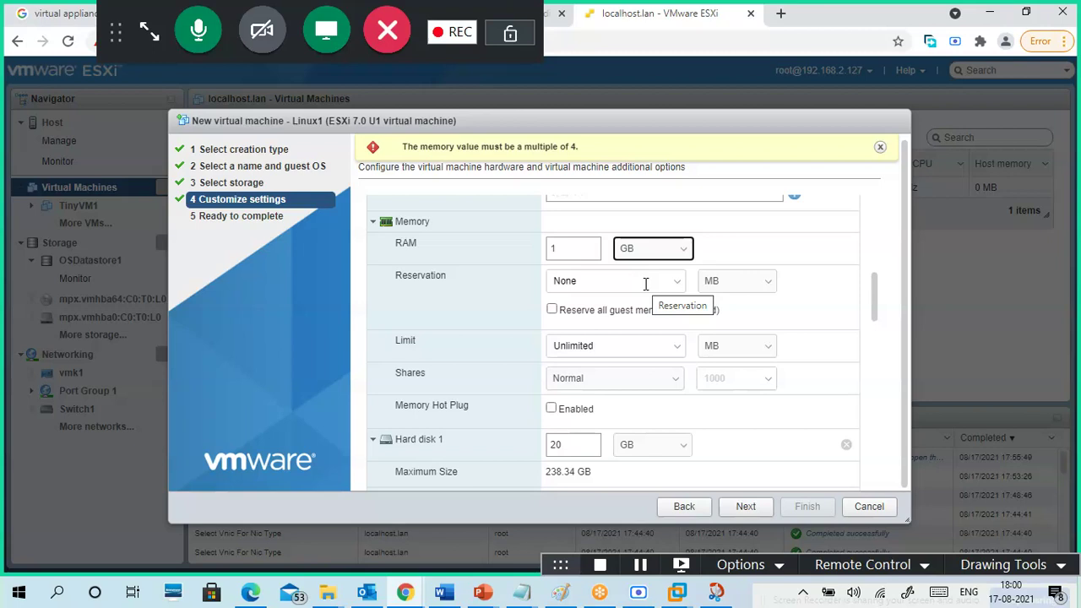
left_click(503, 288)
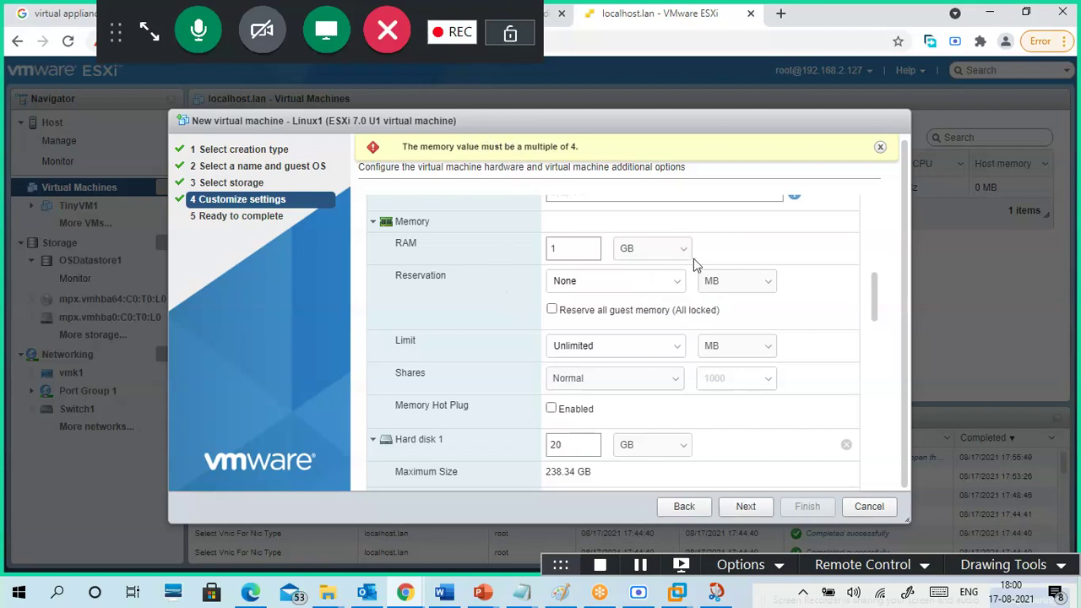
left_click(880, 147)
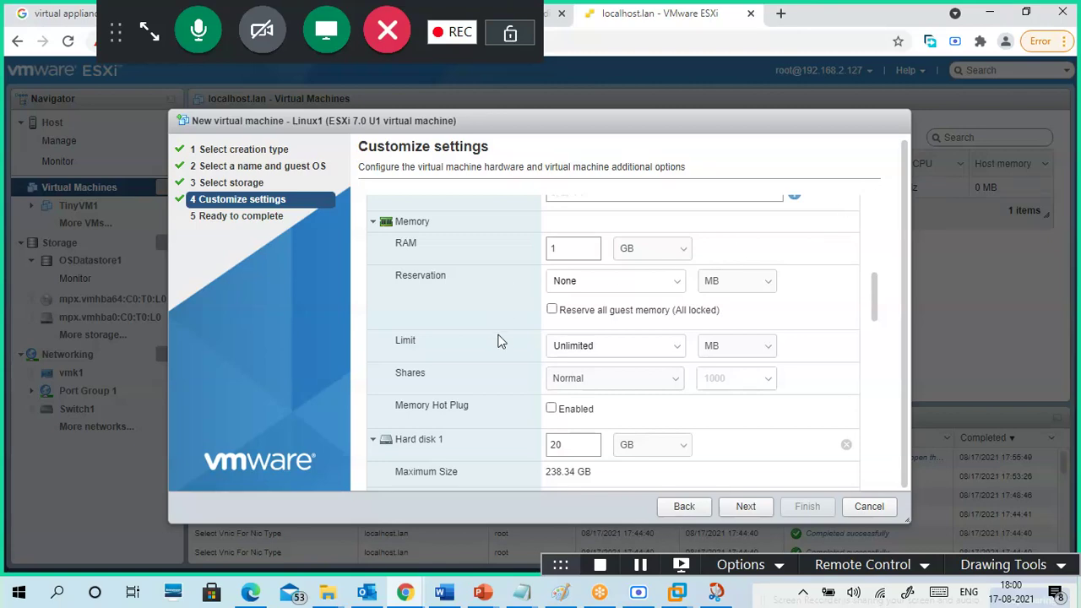
- Scroll through the hardware list to review the network adapter and CD/DVD drive settings
scroll(494, 331, "down", 3)
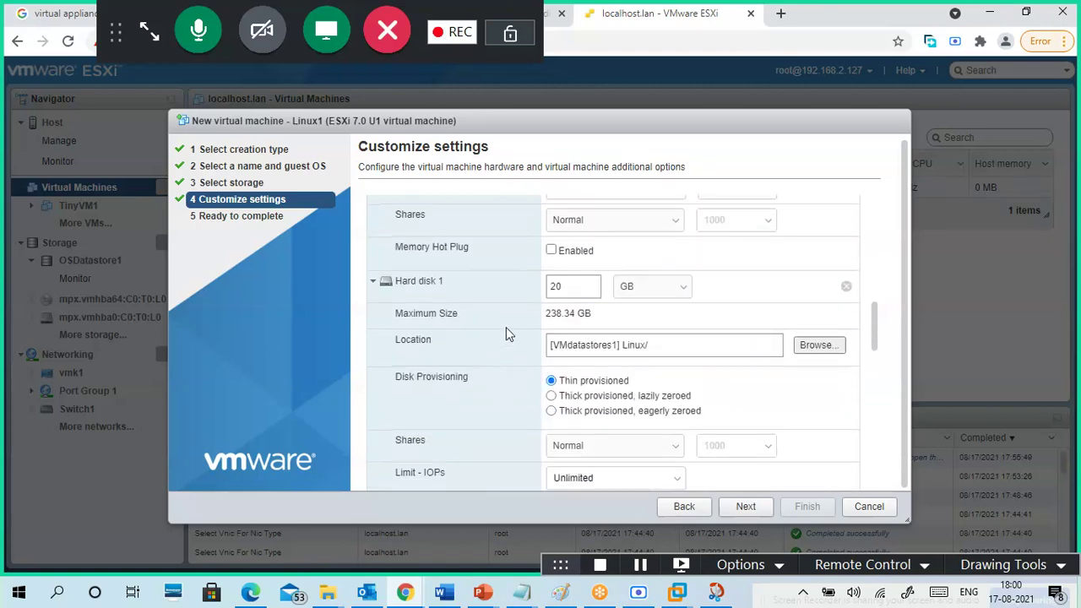
scroll(508, 328, "down", 7)
scroll(496, 342, "up", 6)
scroll(495, 336, "down", 5)
scroll(507, 347, "up", 5)
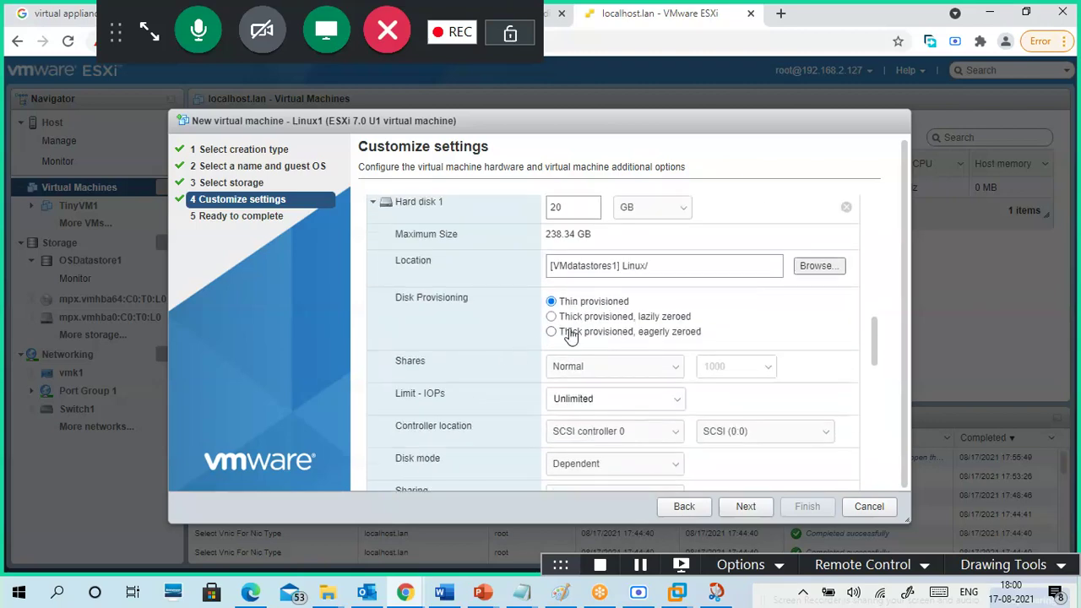
scroll(509, 371, "down", 8)
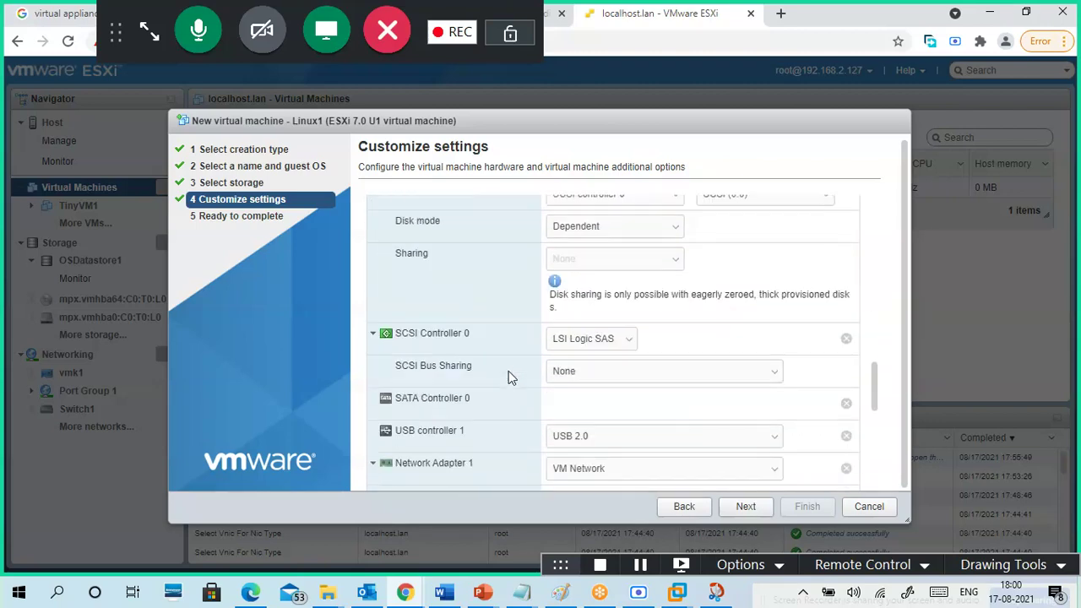
scroll(515, 308, "up", 2)
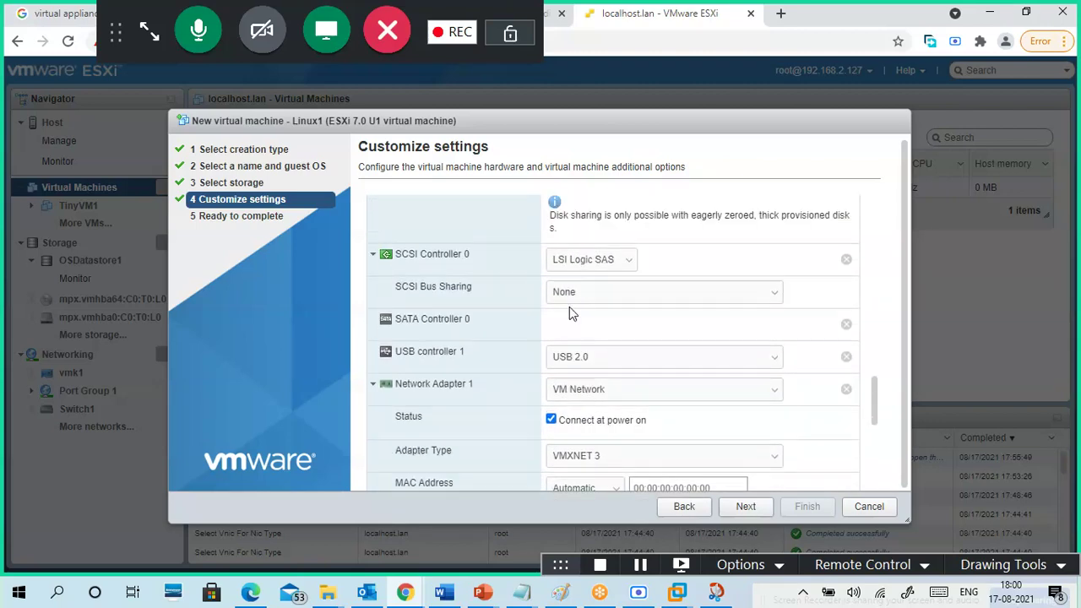
scroll(505, 361, "down", 2)
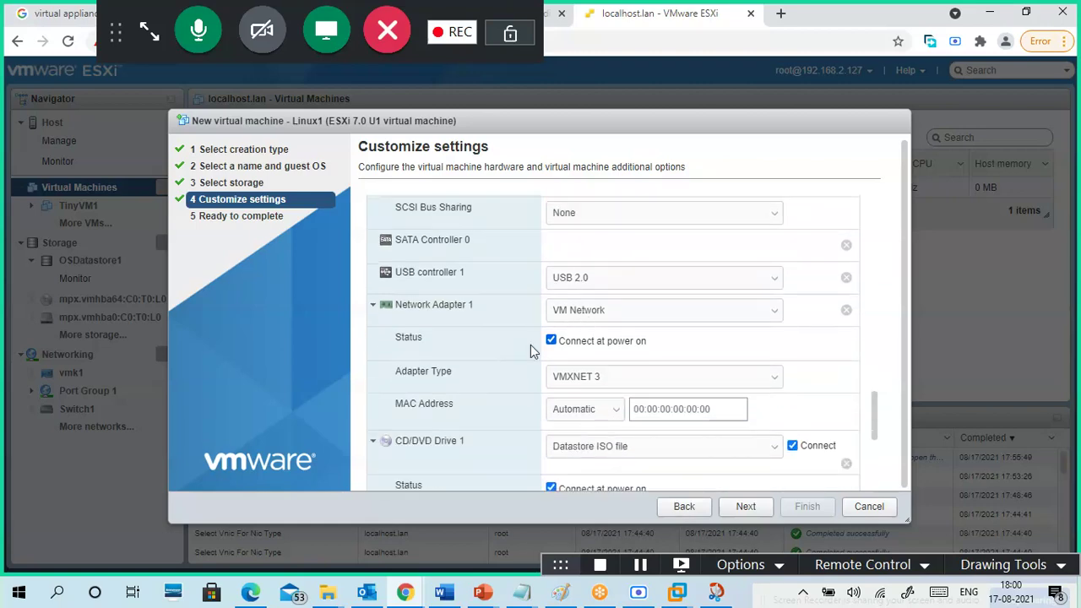
scroll(520, 363, "down", 6)
- Finish creating Linux1 and power it on from its summary page
left_click(744, 508)
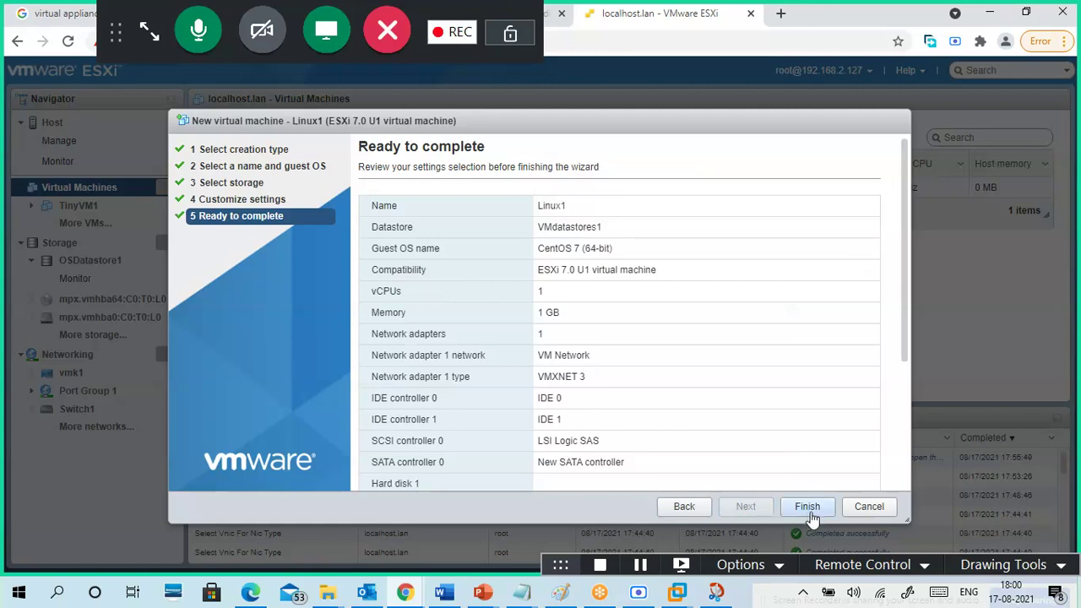
left_click(808, 511)
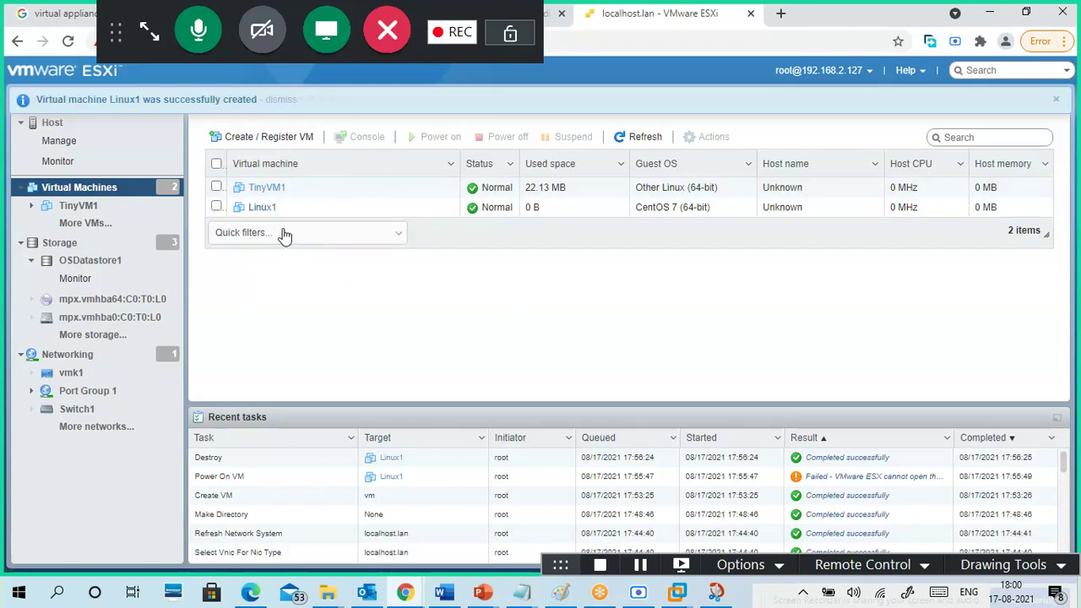
left_click(260, 207)
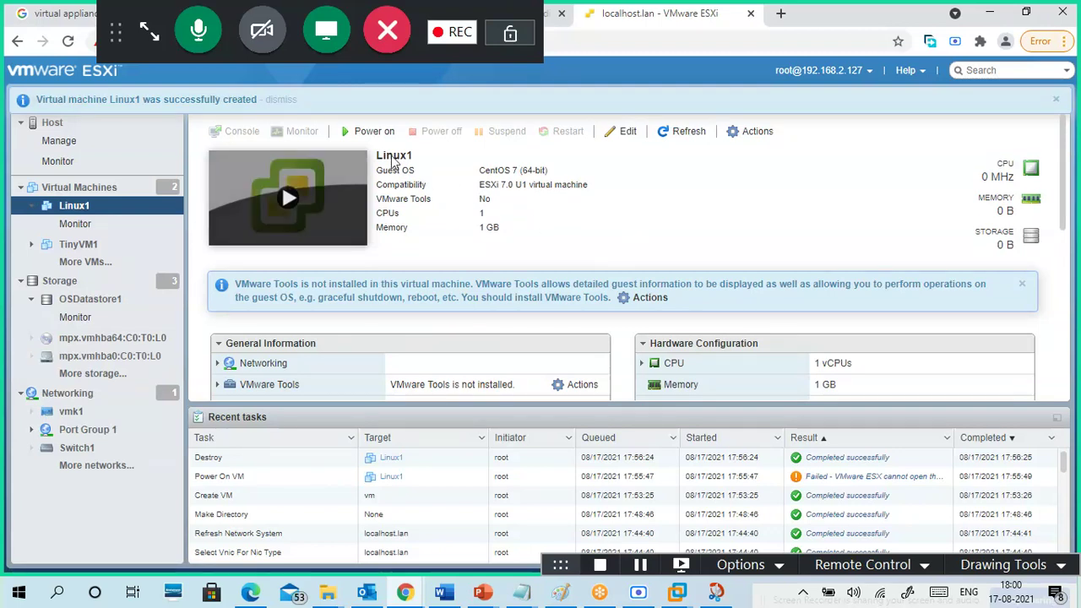
left_click(370, 132)
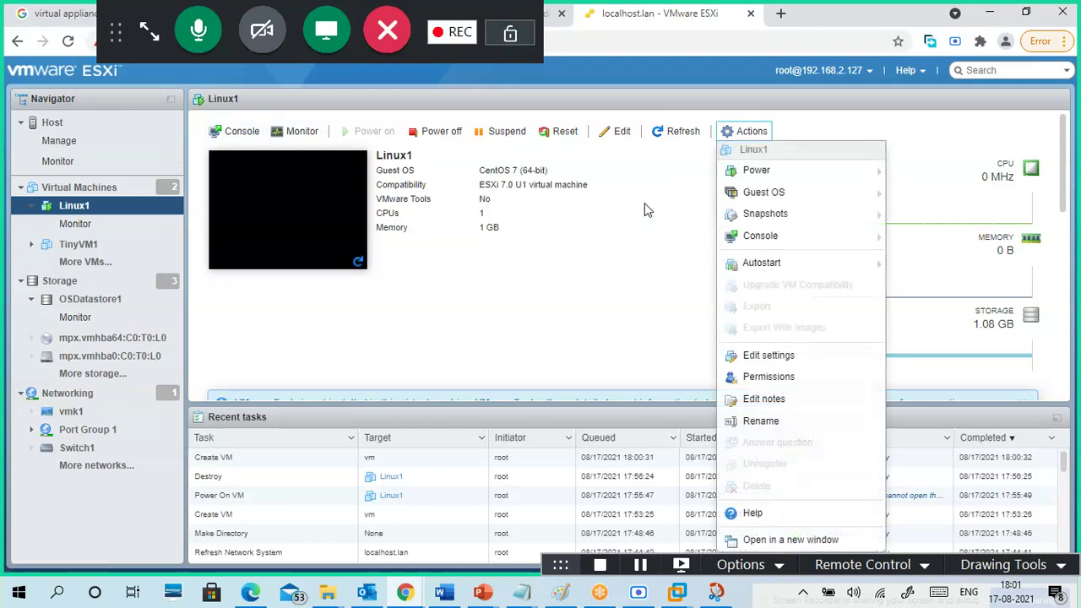
- Open Linux1's browser console via Actions > Console
mouse_move(750, 174)
mouse_move(760, 206)
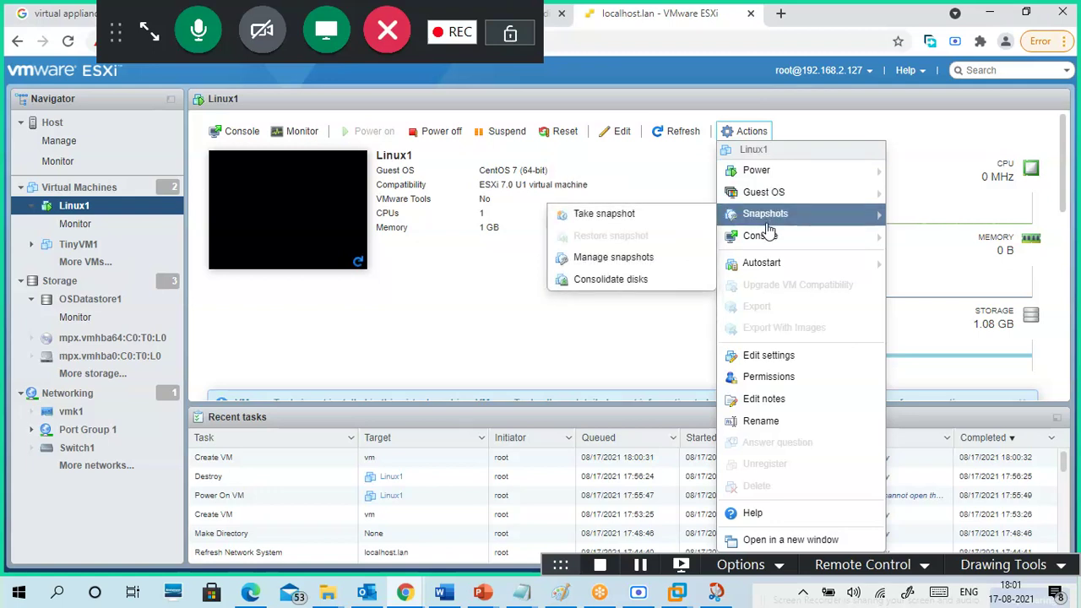
mouse_move(770, 243)
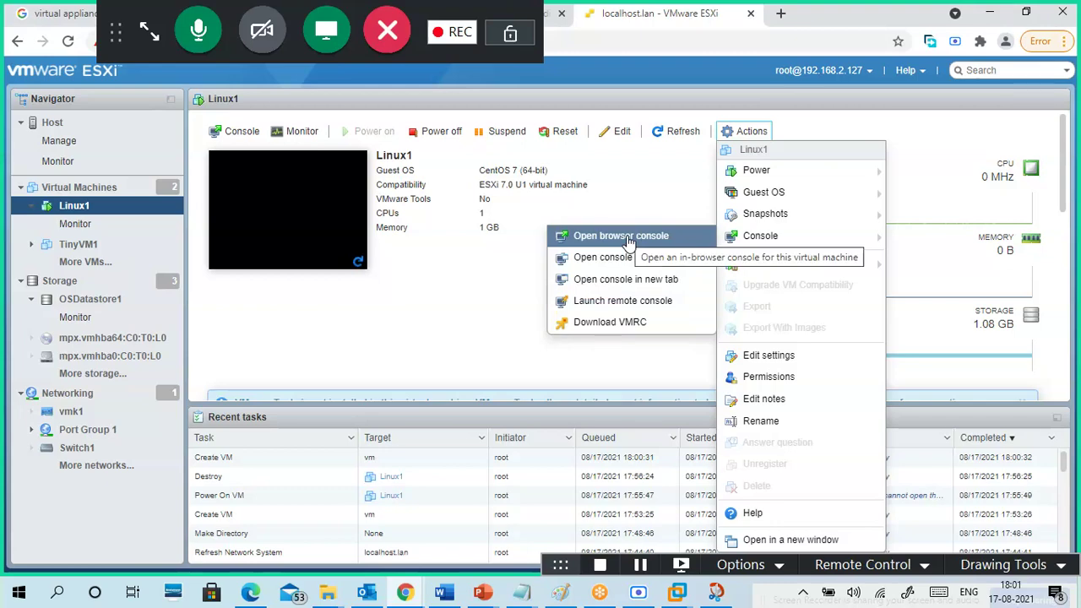
left_click(628, 240)
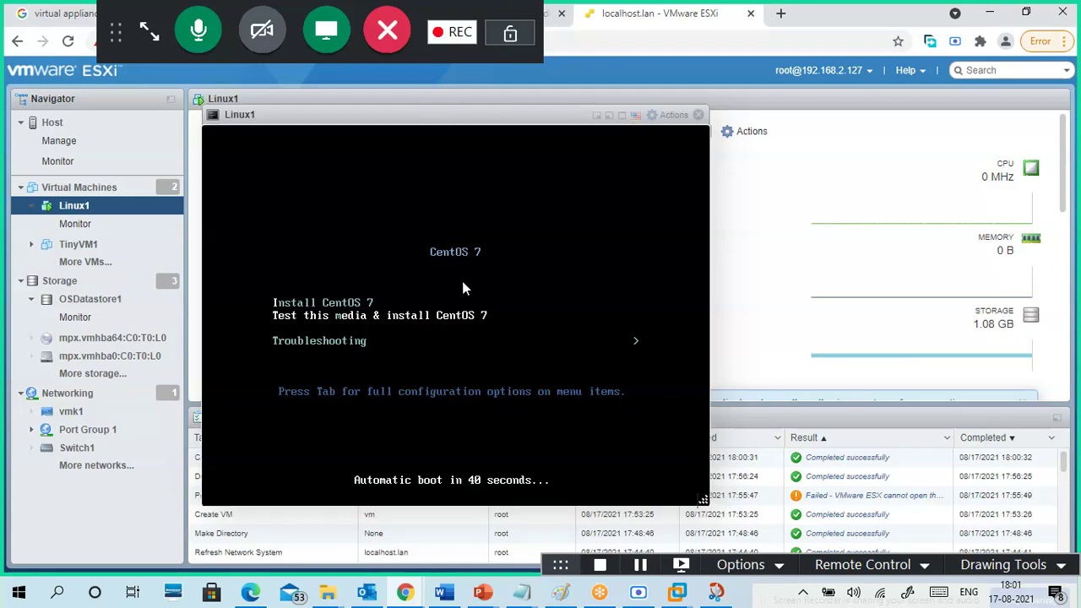
- Boot the Install CentOS 7 option, then enlarge and reposition the console window
key("Up")
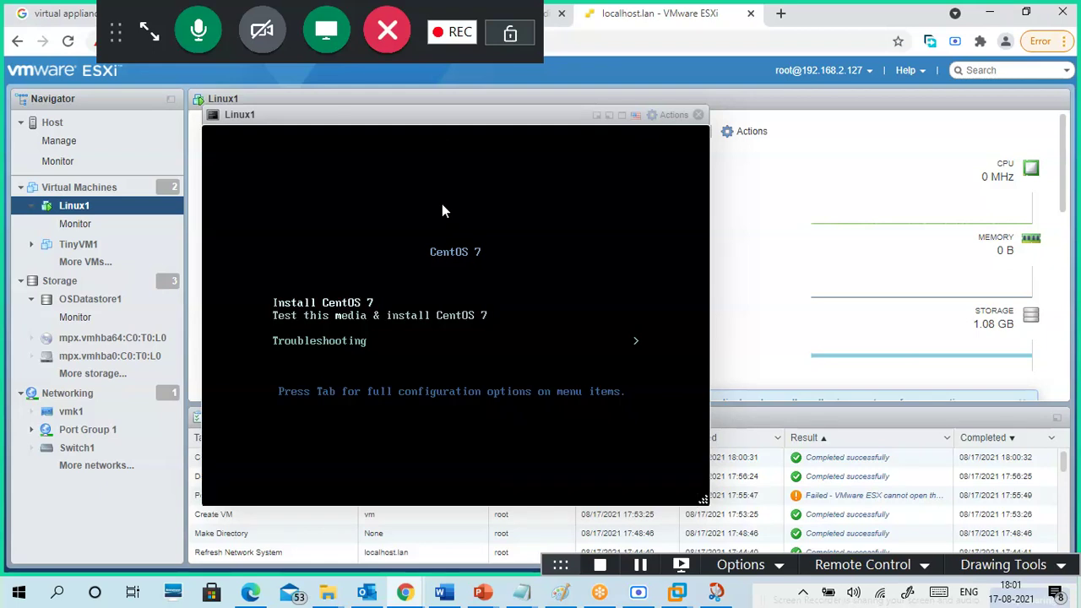
key("Return")
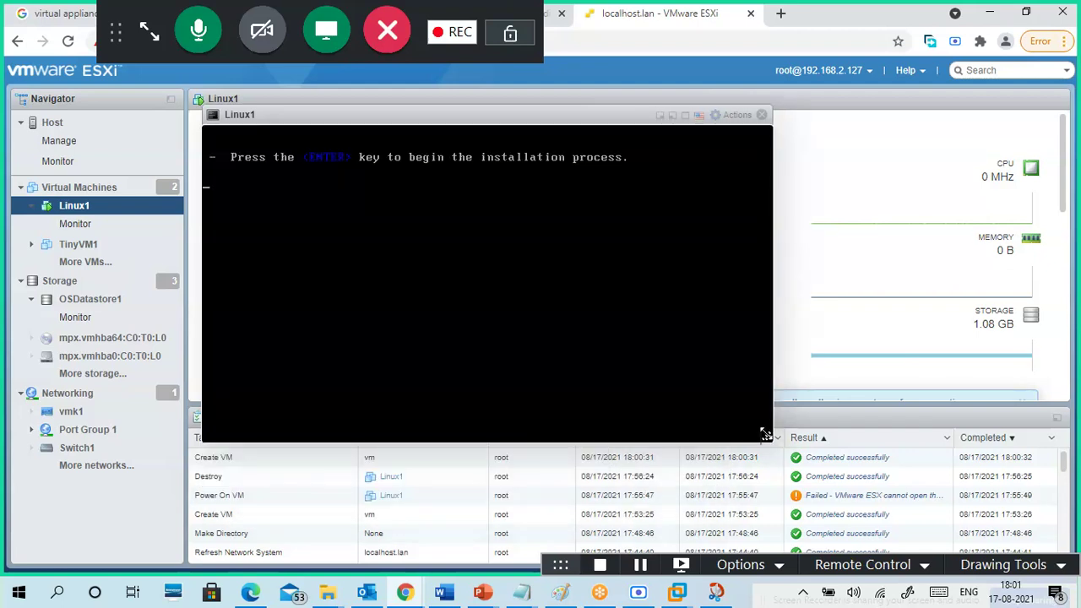
left_click_drag(765, 435, 982, 521)
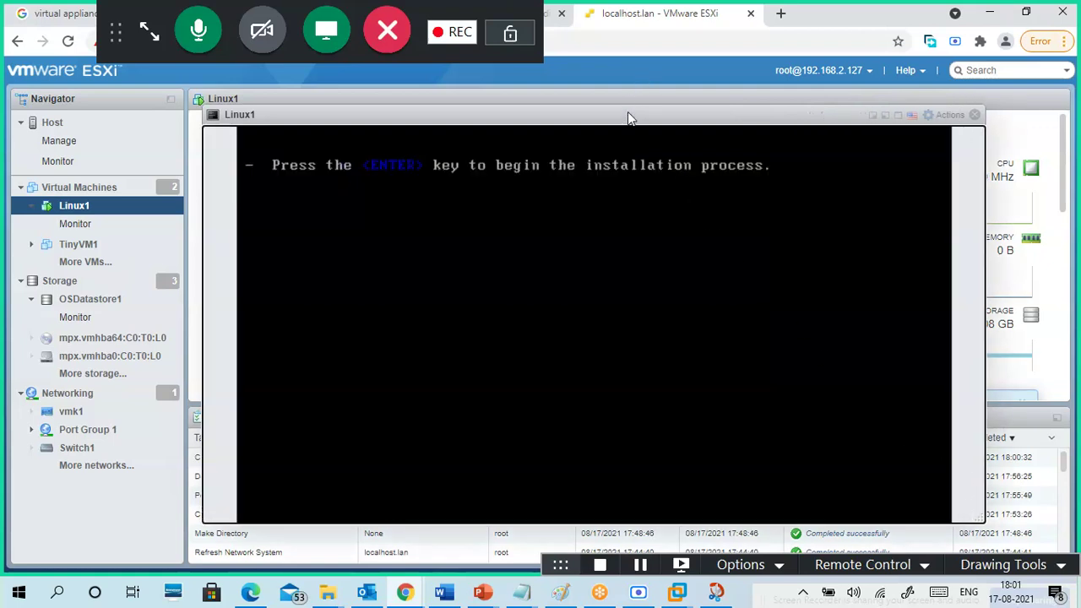
left_click_drag(628, 113, 588, 84)
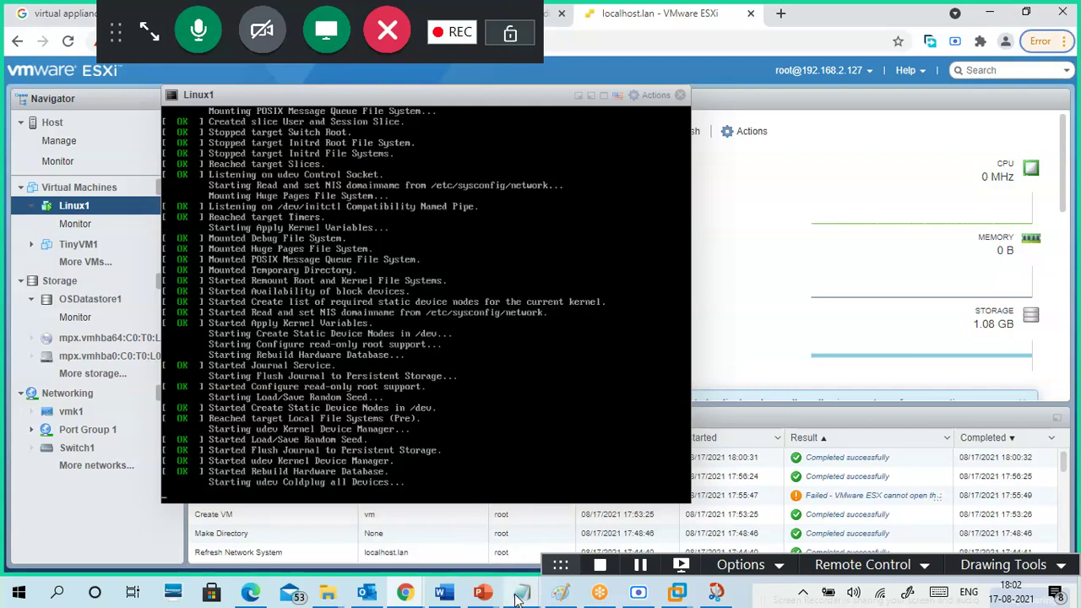
- Add 'VM Network' to the 17-08.txt notes on the empty line below Management Network
mouse_move(517, 597)
left_click(557, 541)
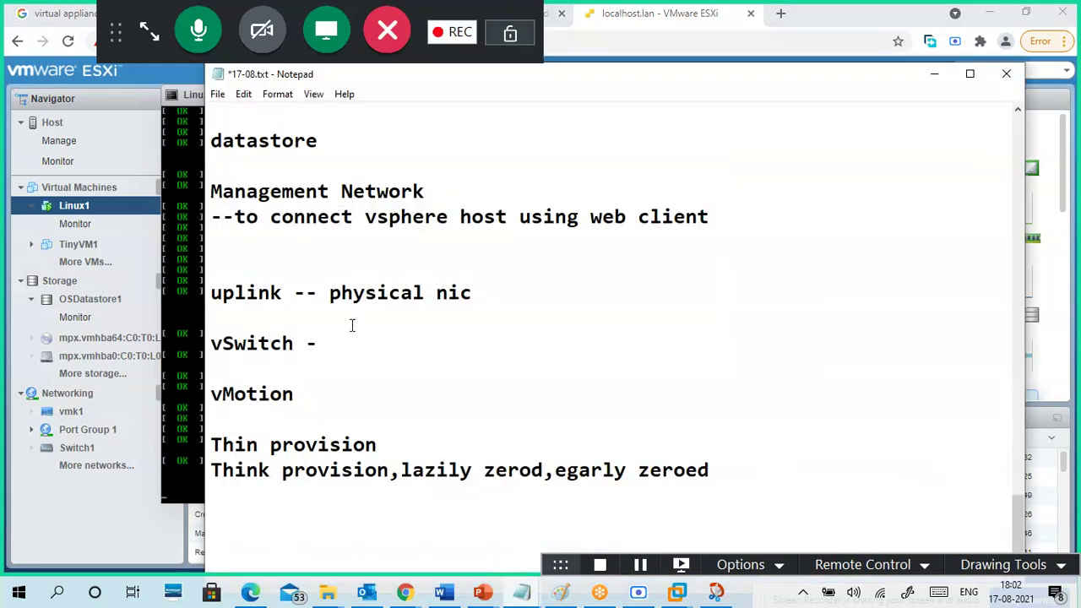
left_click(243, 241)
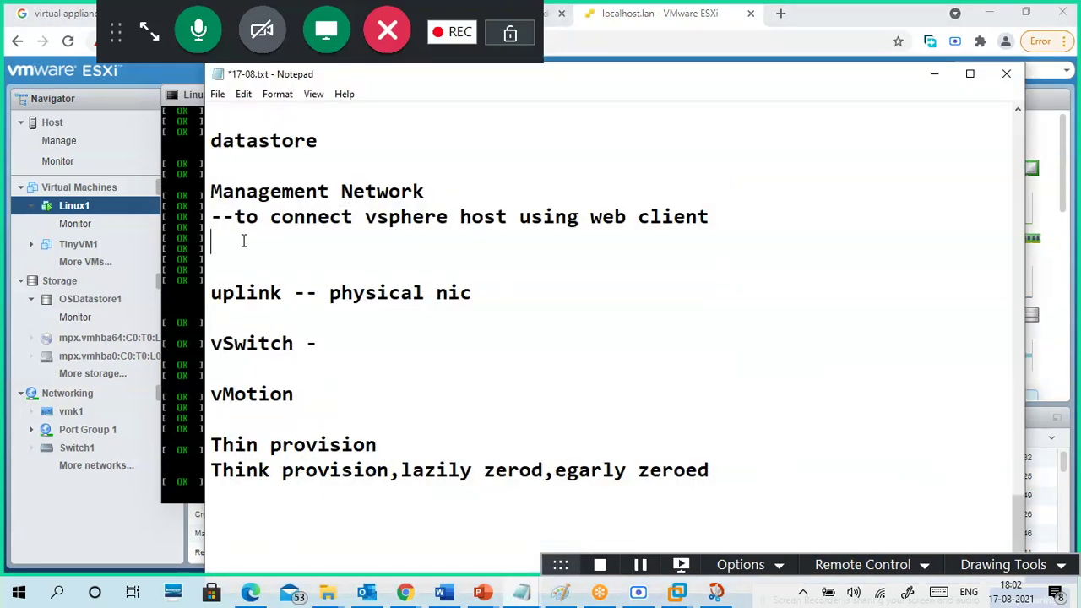
type("Vm N")
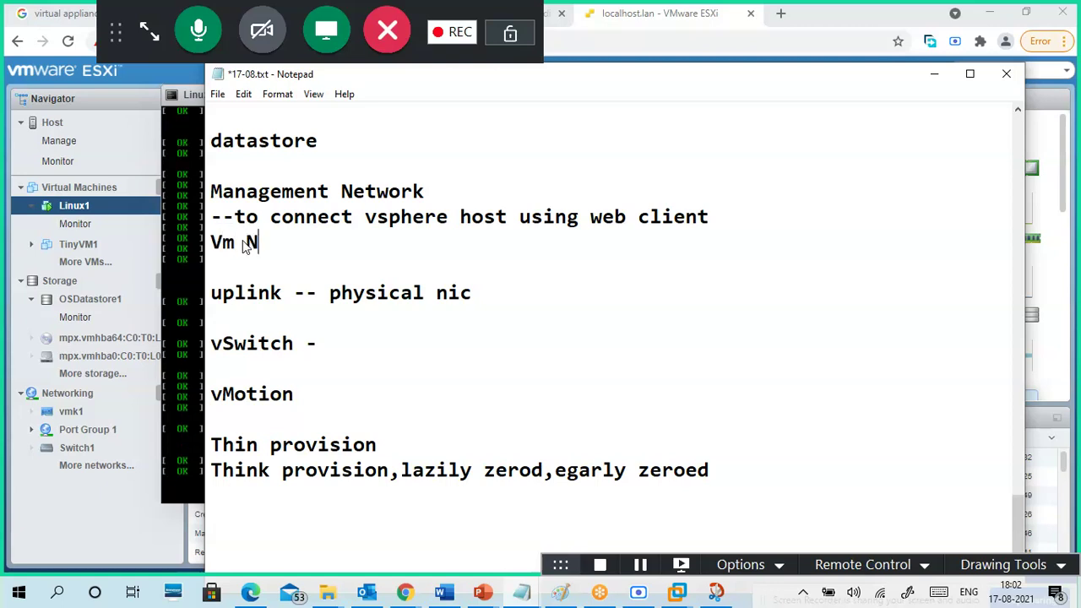
type("etwork")
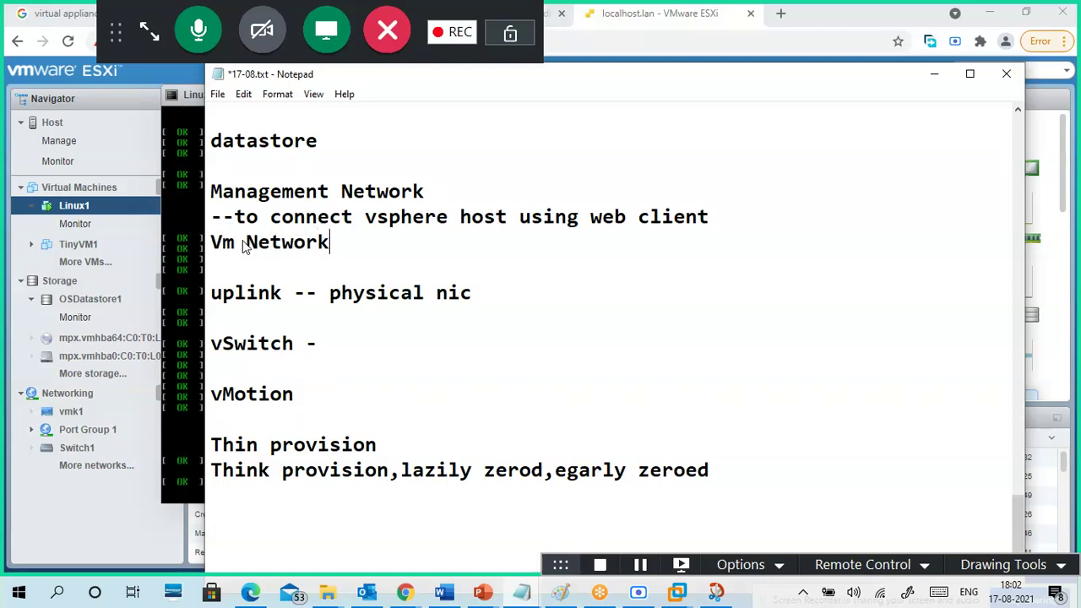
key("Left")
key("Left")
key("Left")
key("Left")
key("Left")
key("Left")
key("Left")
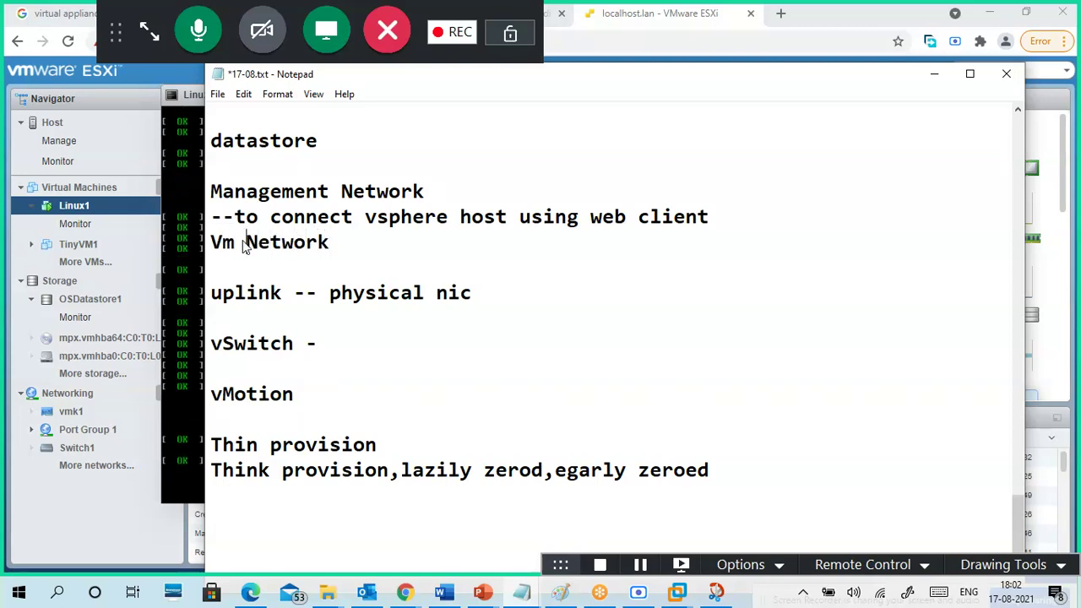
key("BackSpace")
type("M")
- Add '--to access VM' on the line below VM Network, then minimize the notes
left_click(367, 250)
key("Return")
type("--to ")
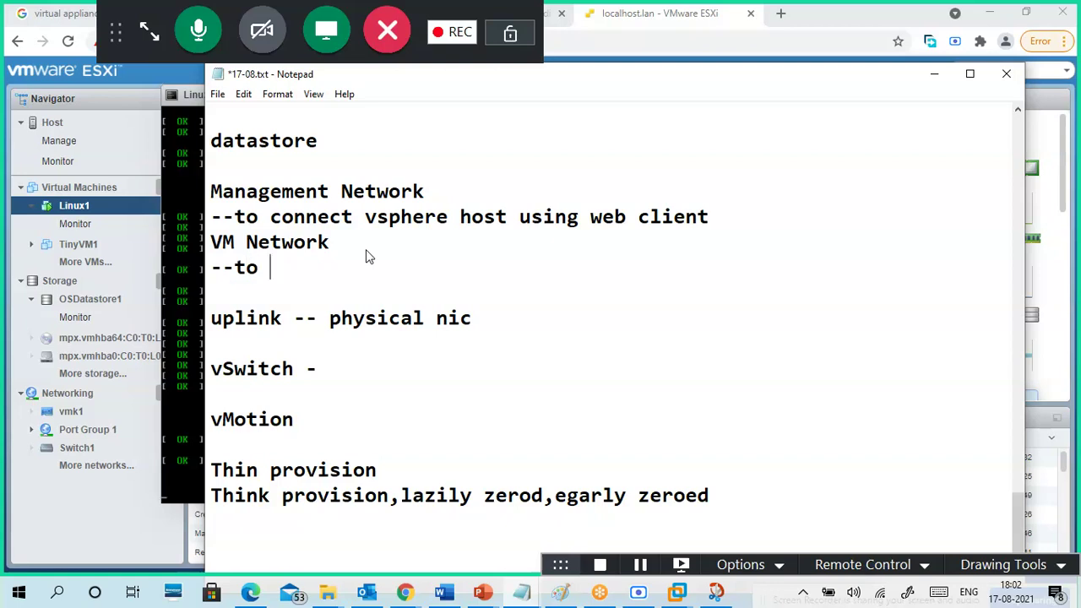
type("access Vm")
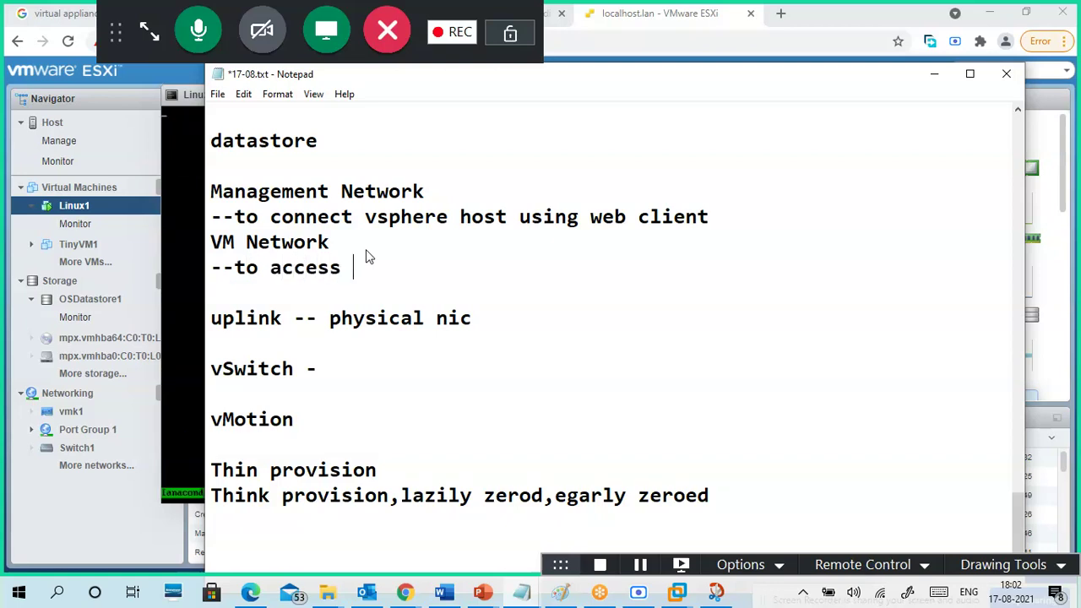
key("BackSpace")
type("M")
left_click_drag(331, 243, 210, 242)
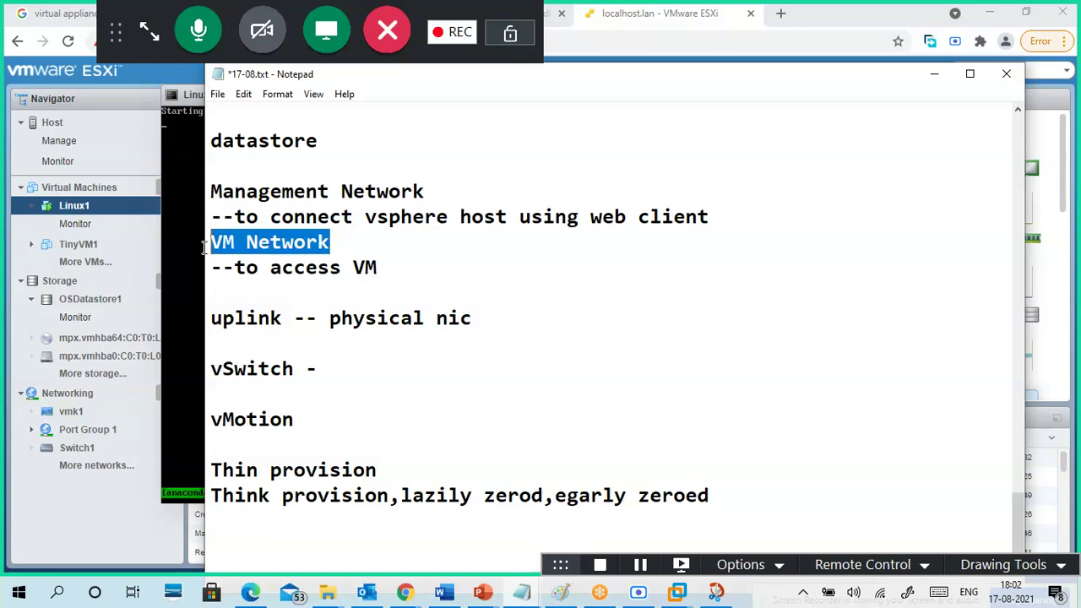
left_click(395, 266)
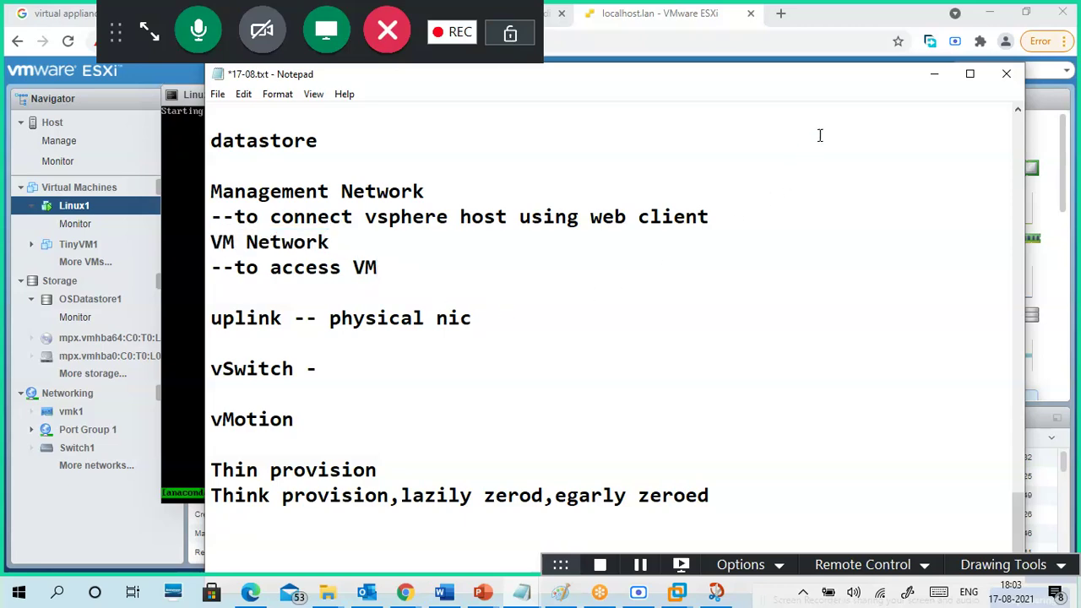
left_click(938, 84)
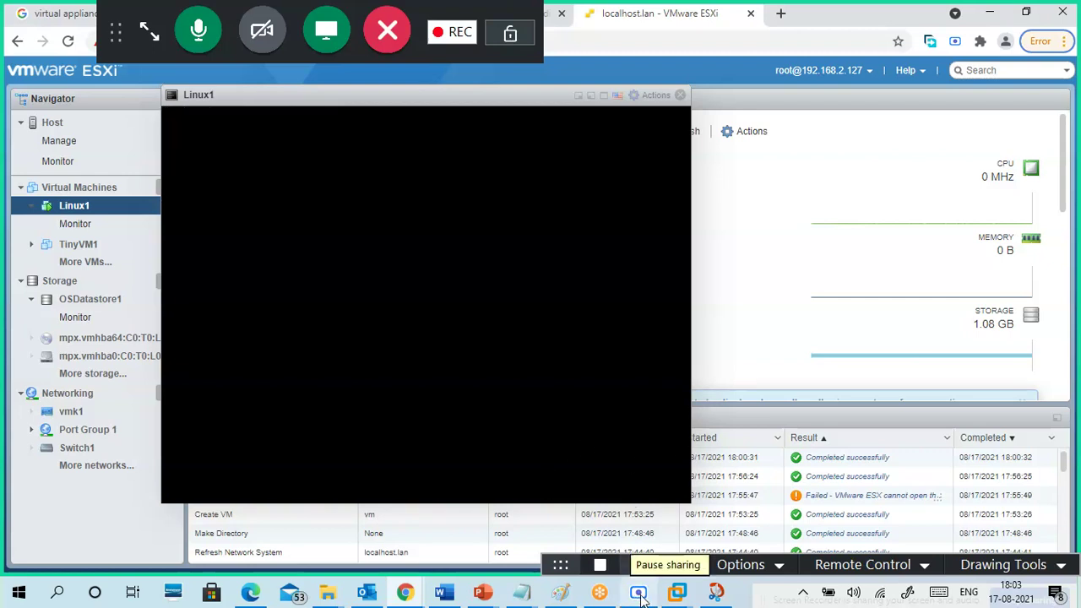
- Mute the microphone, move the screen recorder window up and minimize it
left_click(198, 28)
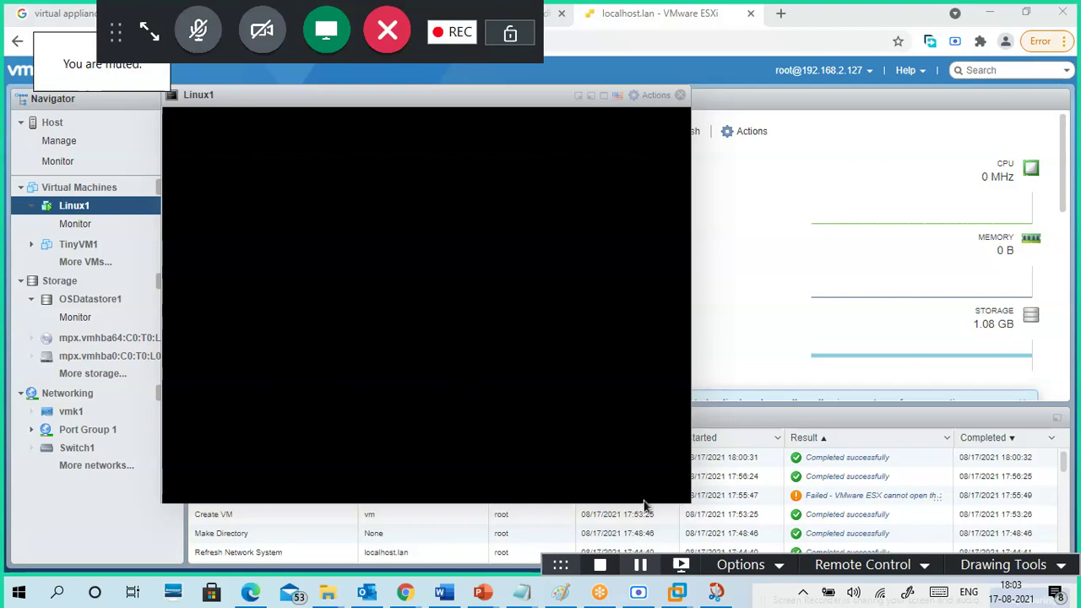
left_click(640, 598)
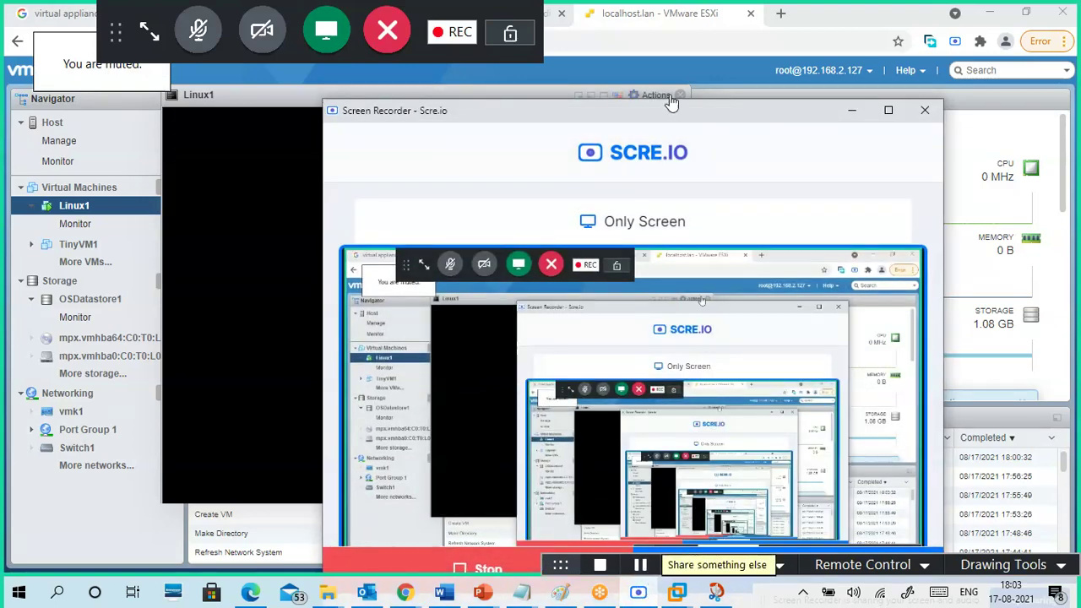
left_click_drag(676, 116, 667, 49)
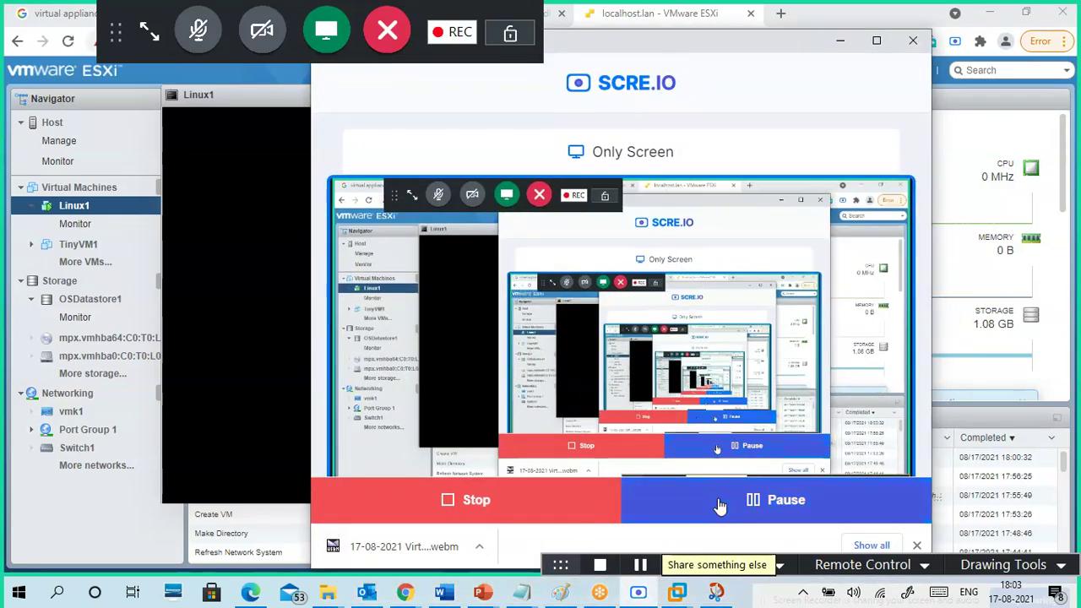
left_click(840, 40)
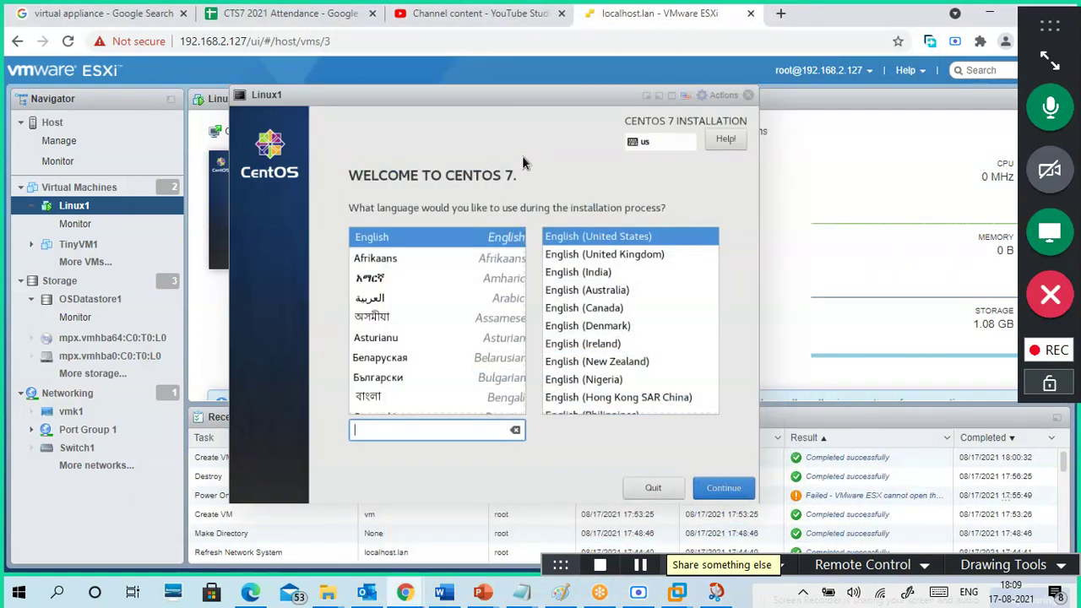
- Choose English (India) as the installer language and keep the Asia/Kolkata timezone
left_click(589, 274)
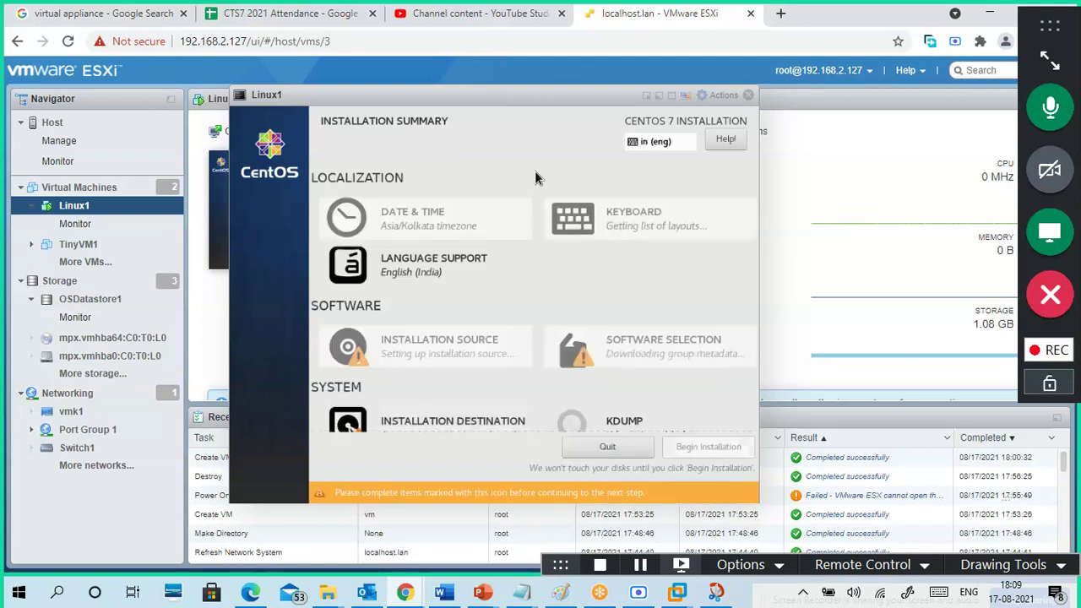
left_click(450, 228)
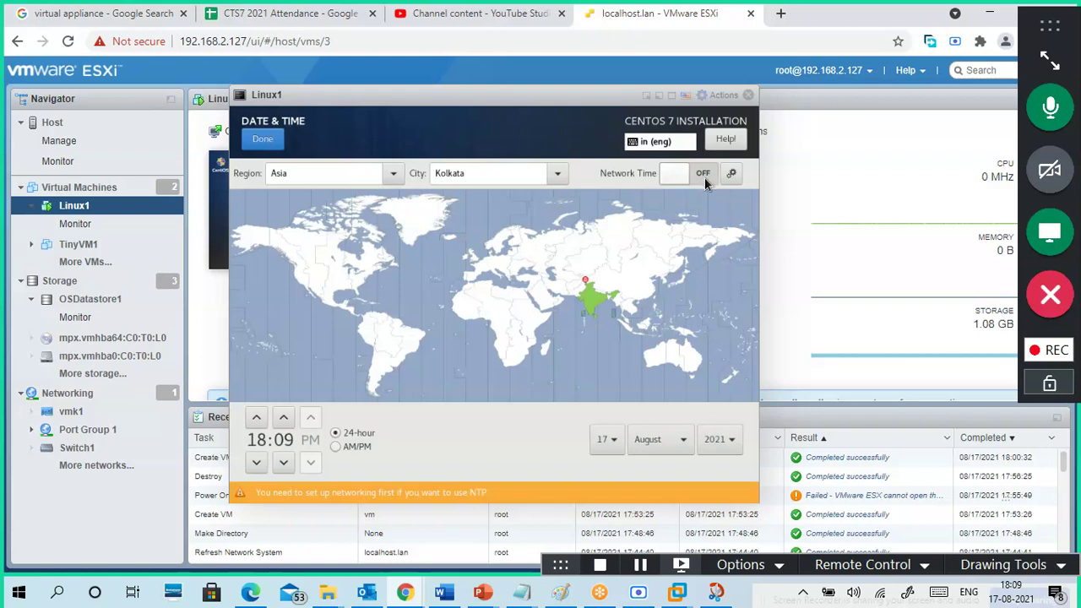
left_click(262, 142)
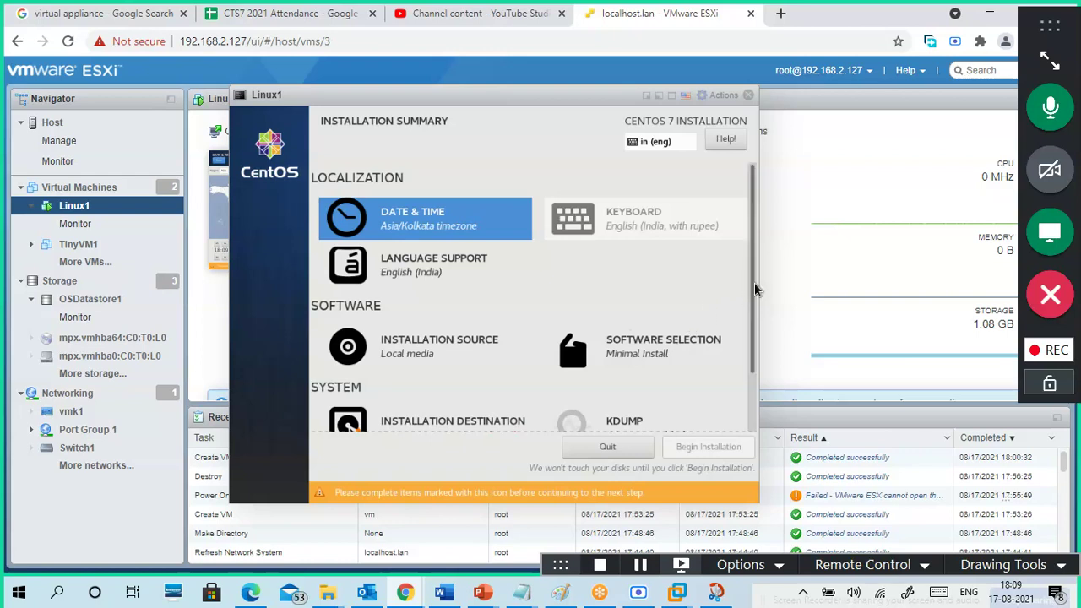
left_click_drag(756, 288, 754, 410)
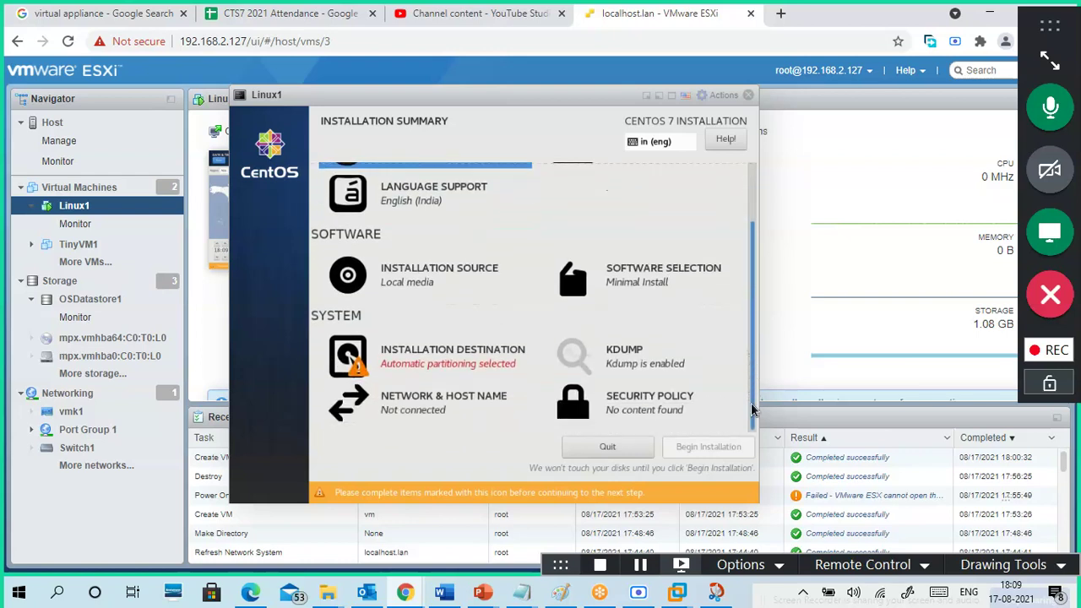
- Switch the Ethernet connection on and change the host name to 7linux1.example.com
left_click(440, 412)
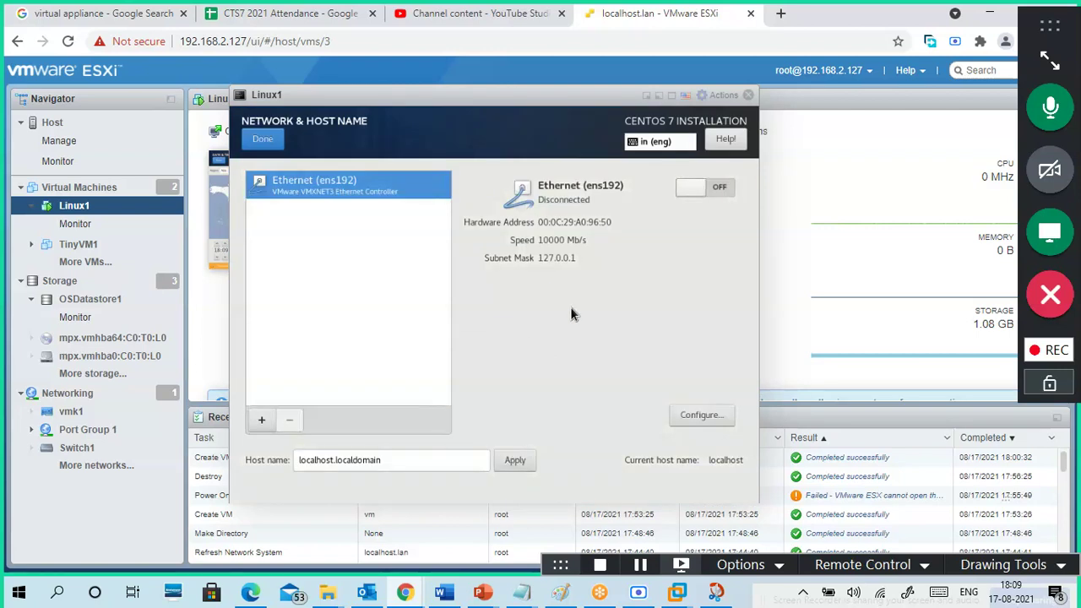
left_click(722, 189)
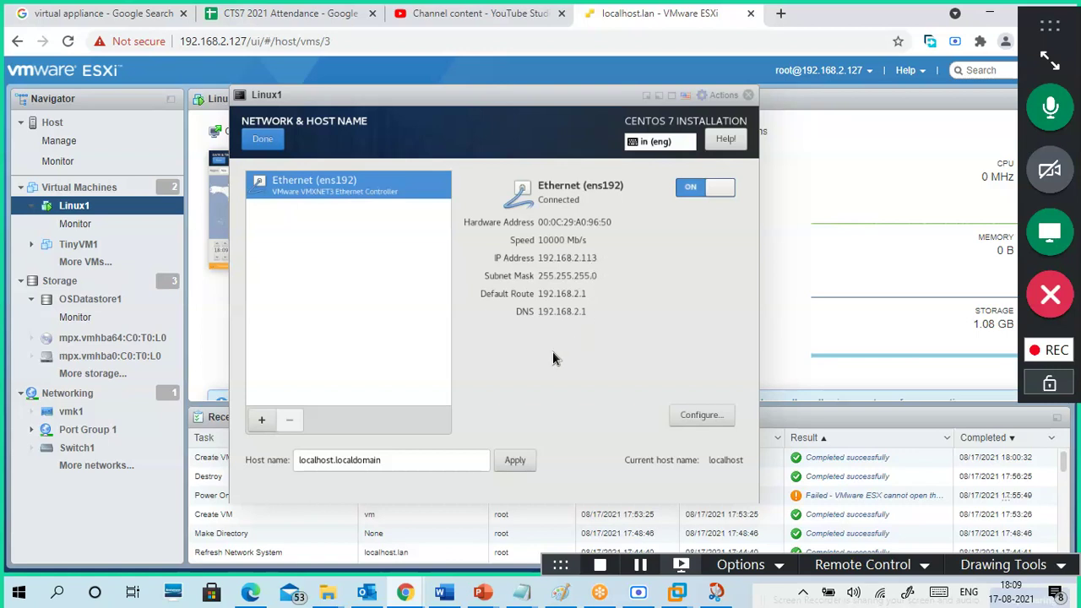
left_click_drag(385, 460, 284, 463)
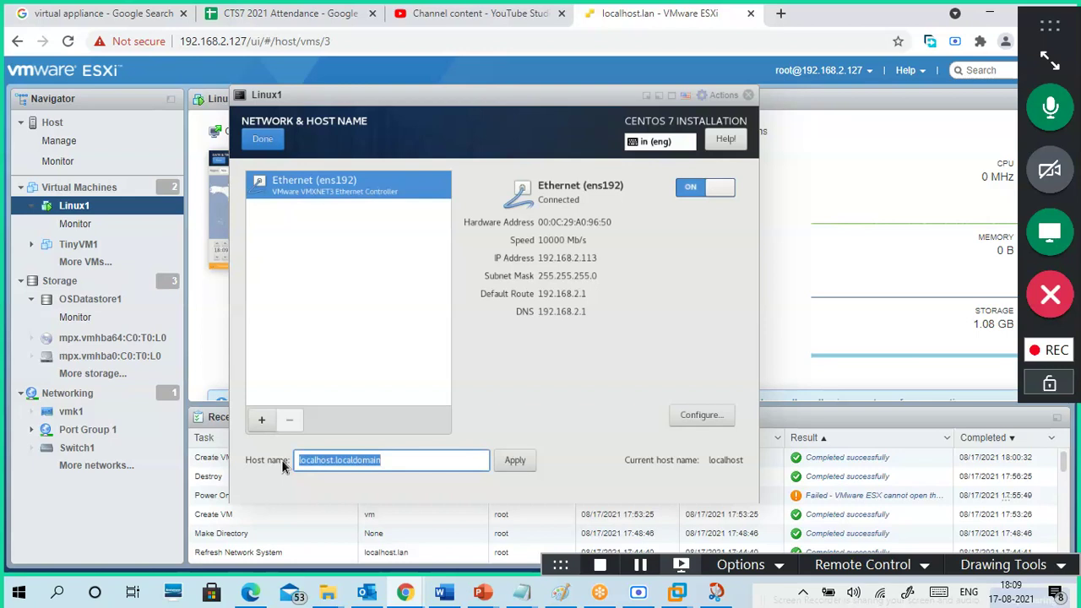
type("linux1")
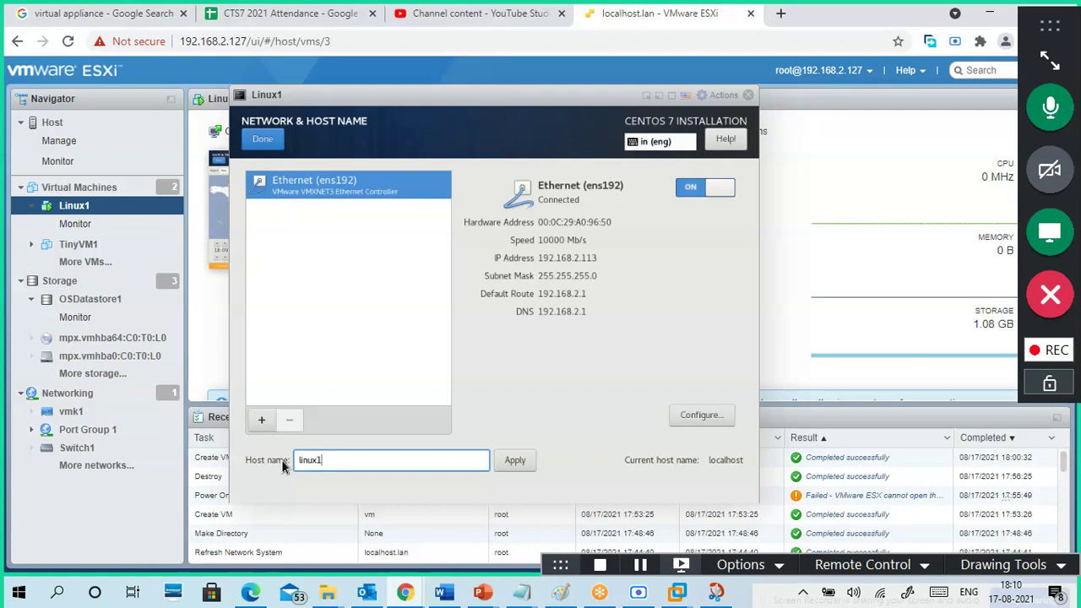
key("Home")
type("7")
type(".example.com")
left_click(525, 462)
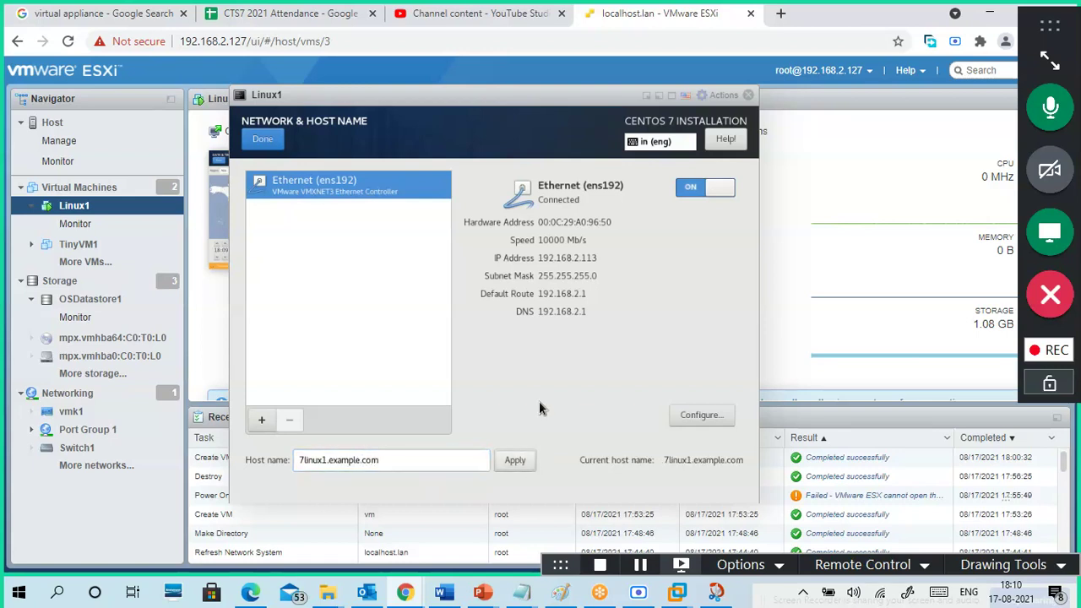
left_click(262, 139)
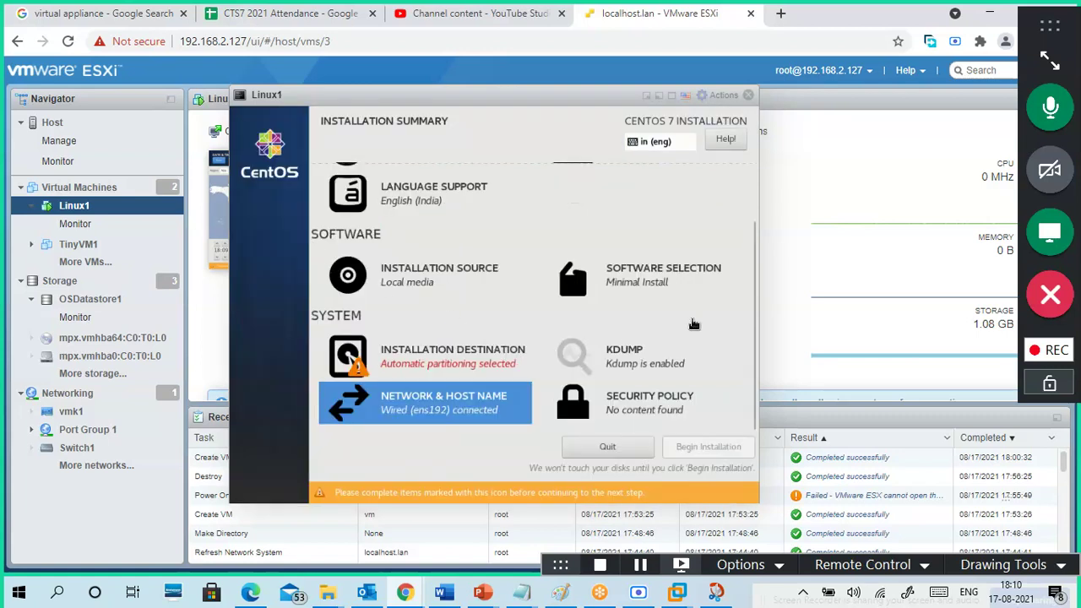
- Review and accept the Date & Time settings on the Installation Summary
left_click_drag(750, 308, 761, 166)
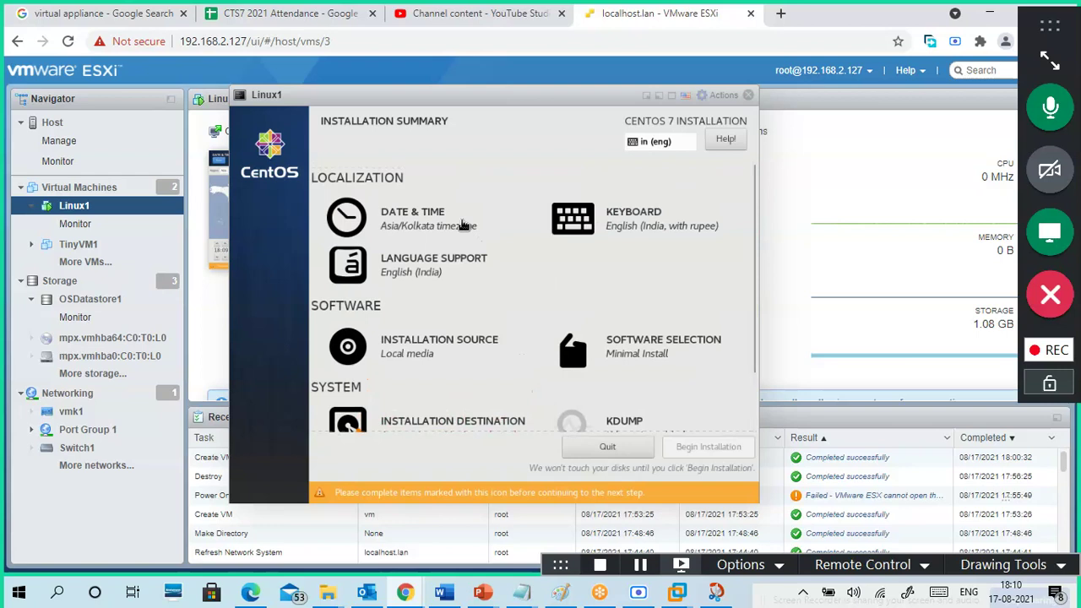
left_click(463, 224)
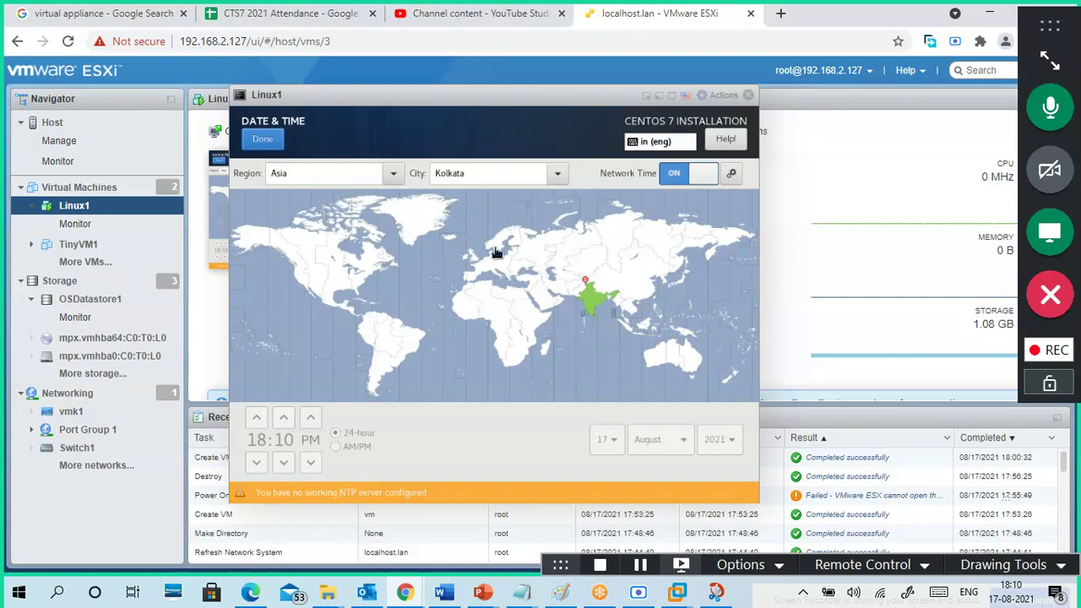
left_click(263, 147)
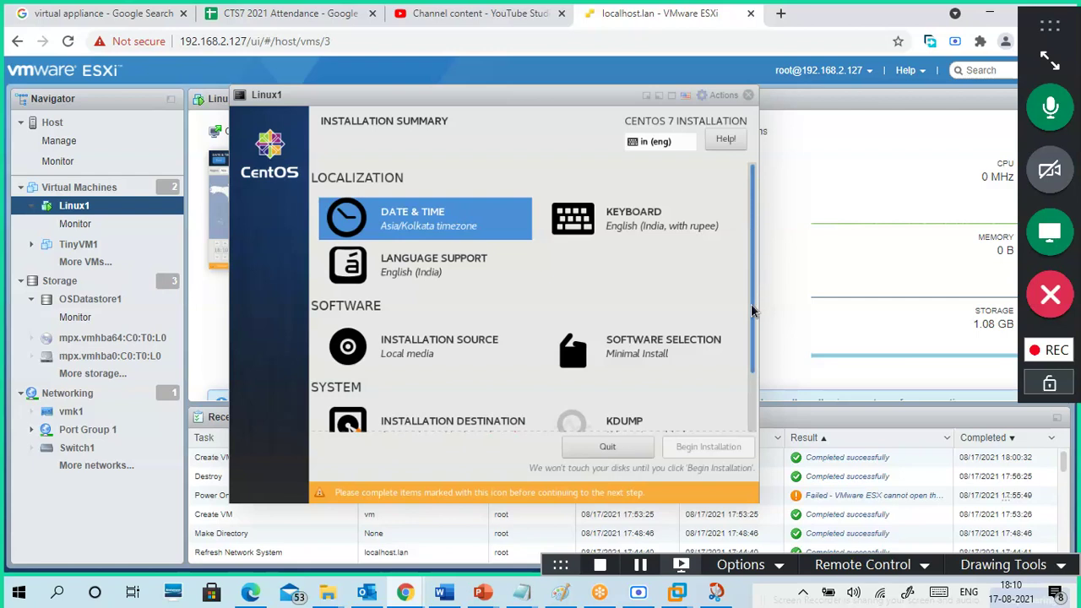
scroll(546, 301, "down", 3)
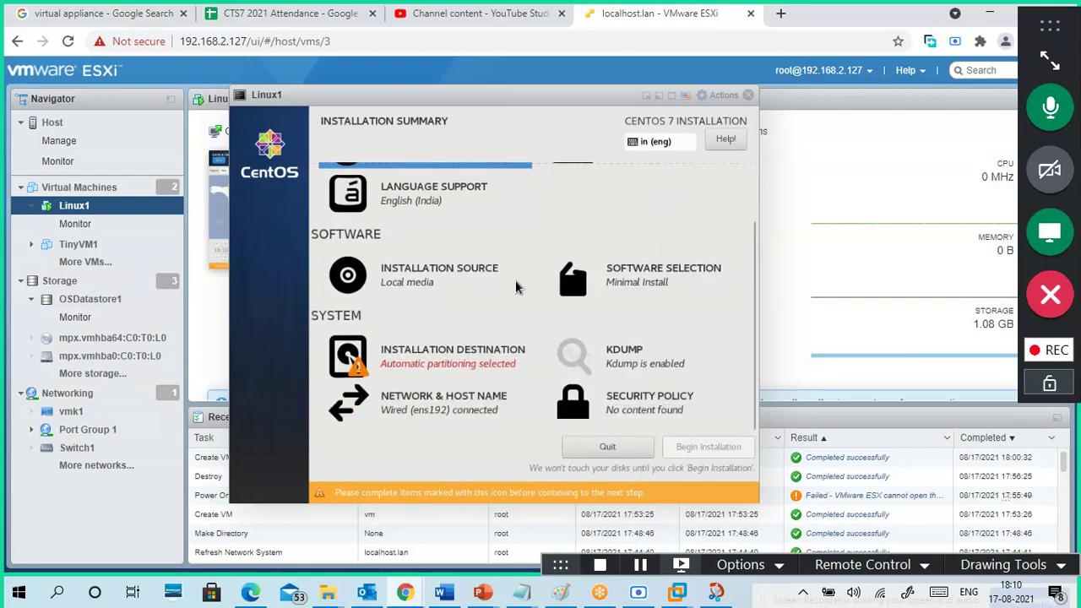
- Review installation source and software selection, and confirm automatic partitioning of the 20 GiB sda disk
left_click(439, 284)
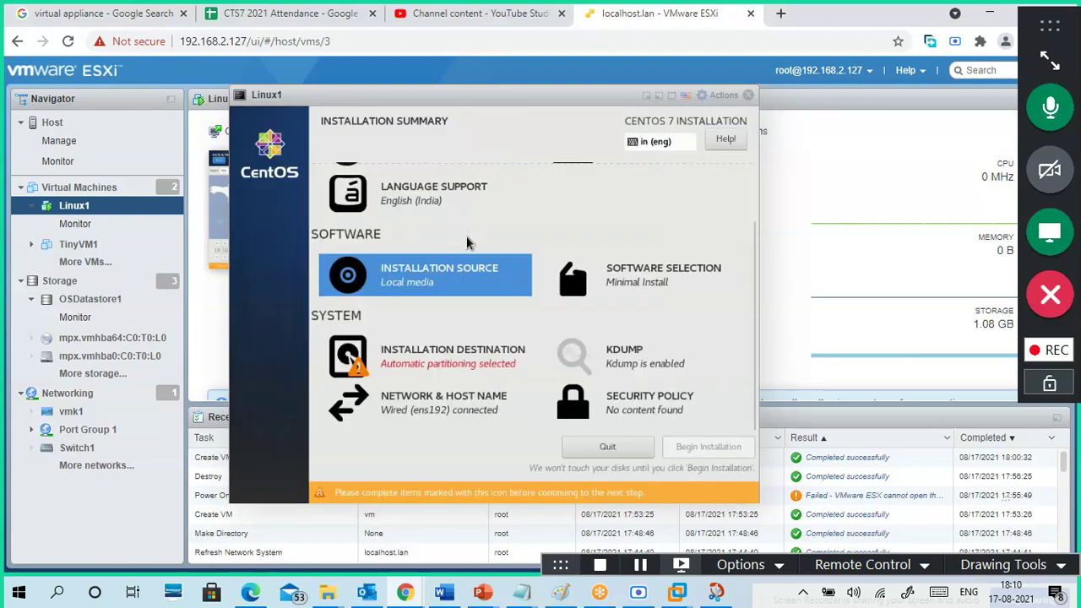
left_click(670, 285)
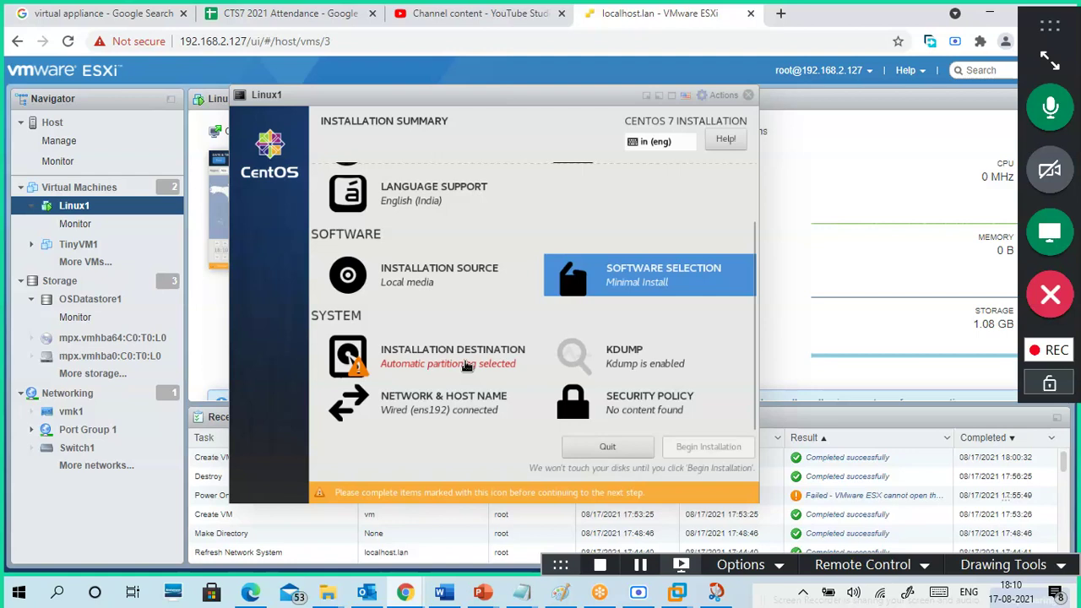
left_click(465, 365)
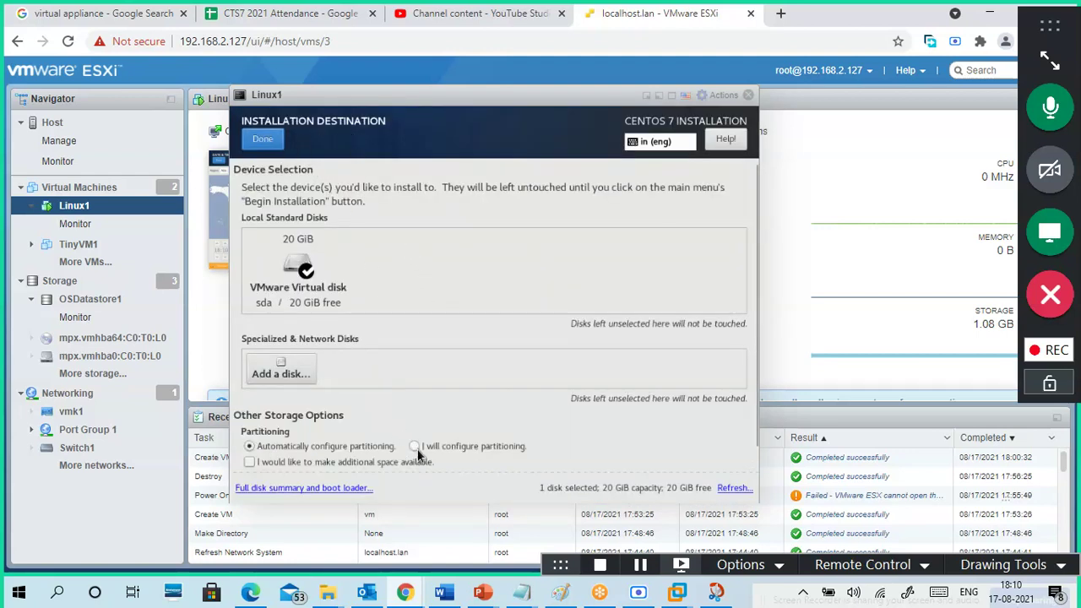
left_click(280, 143)
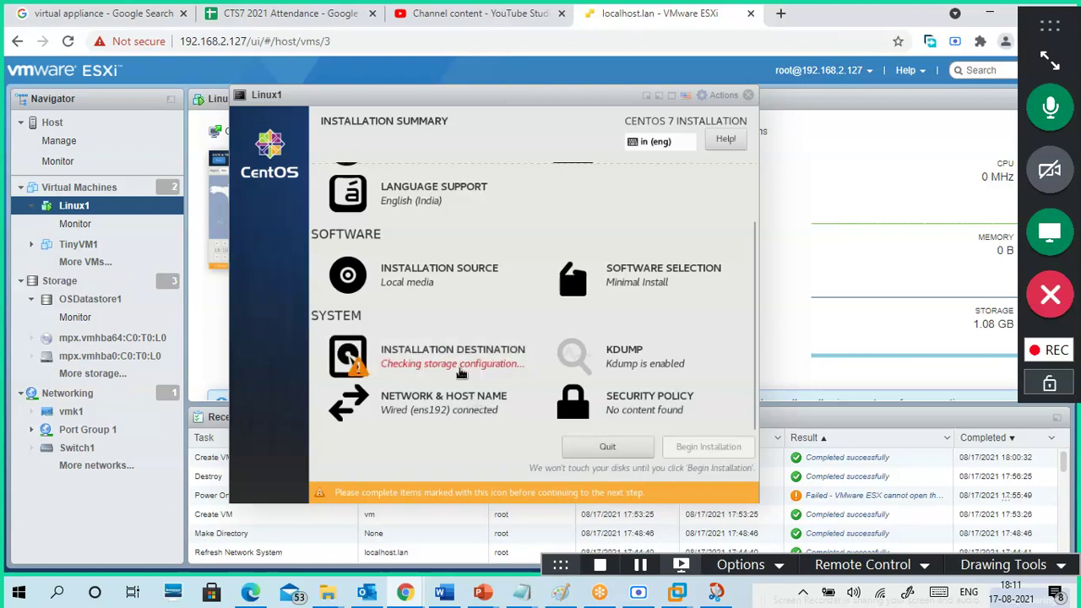
- Begin the installation and set a confirmed root password, accepting the weak-password warning
left_click(702, 475)
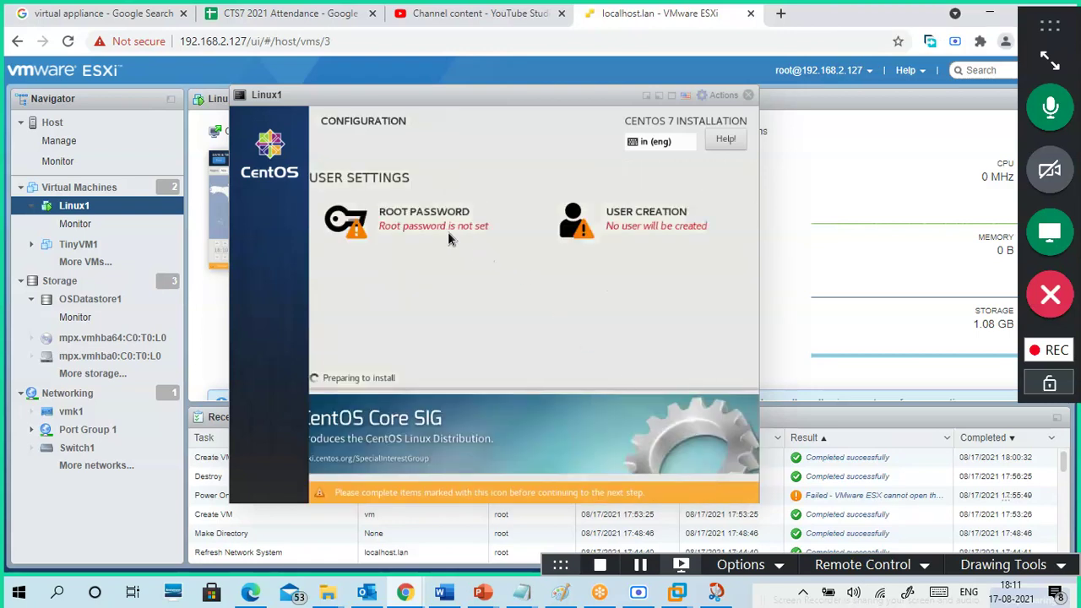
left_click(439, 225)
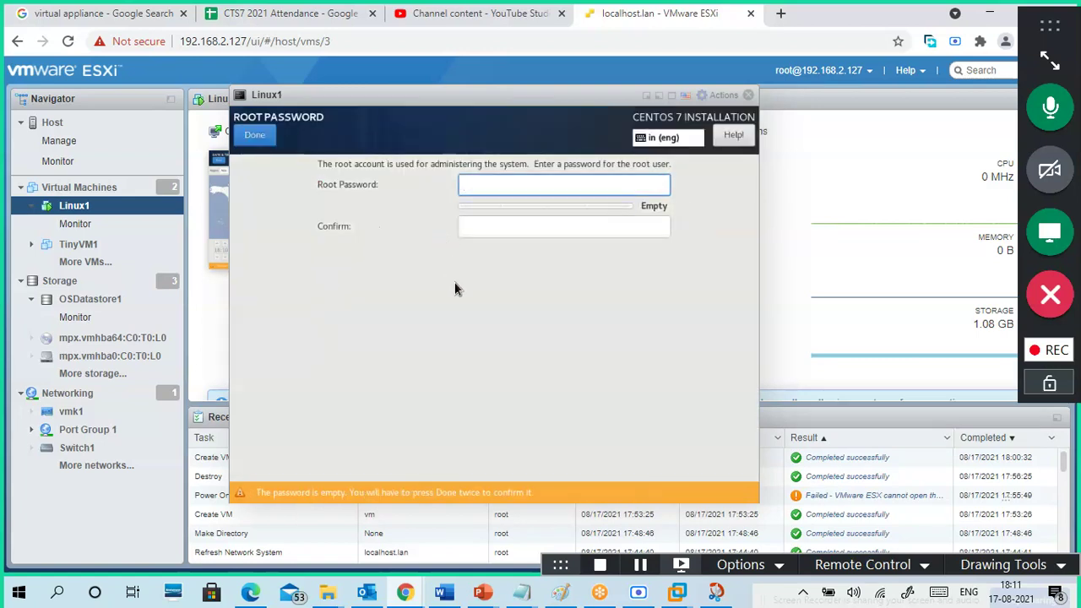
type("12345")
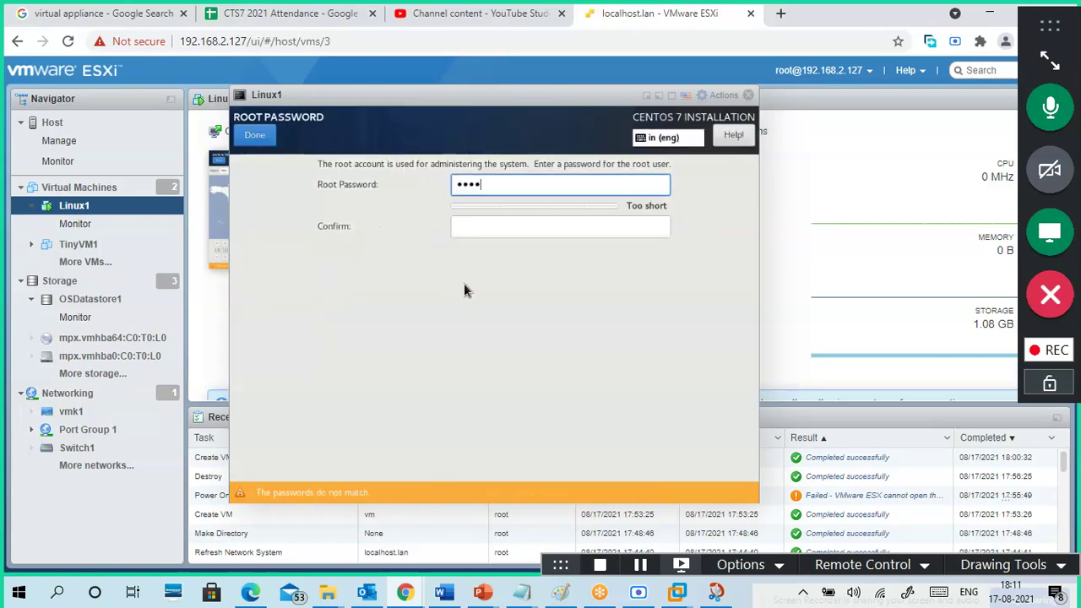
type("6789")
key("Tab")
type("12345678")
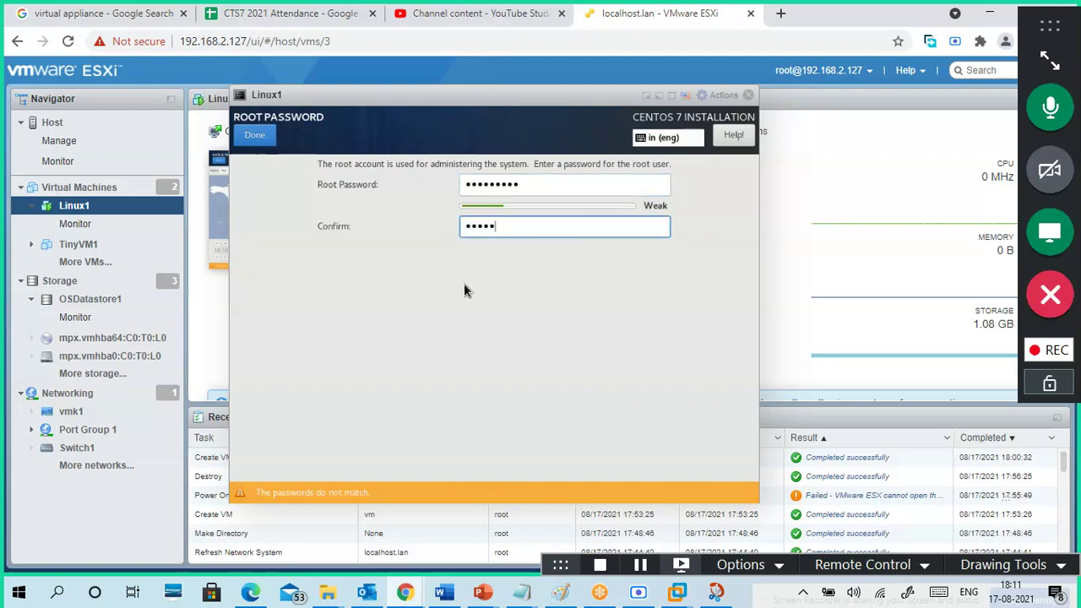
type("9")
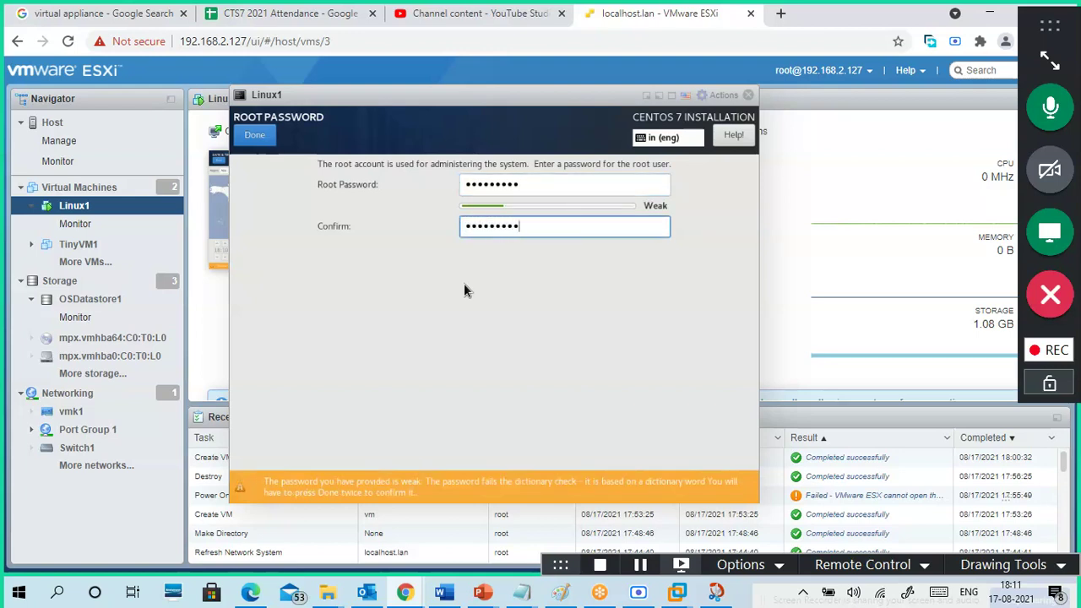
left_click(254, 135)
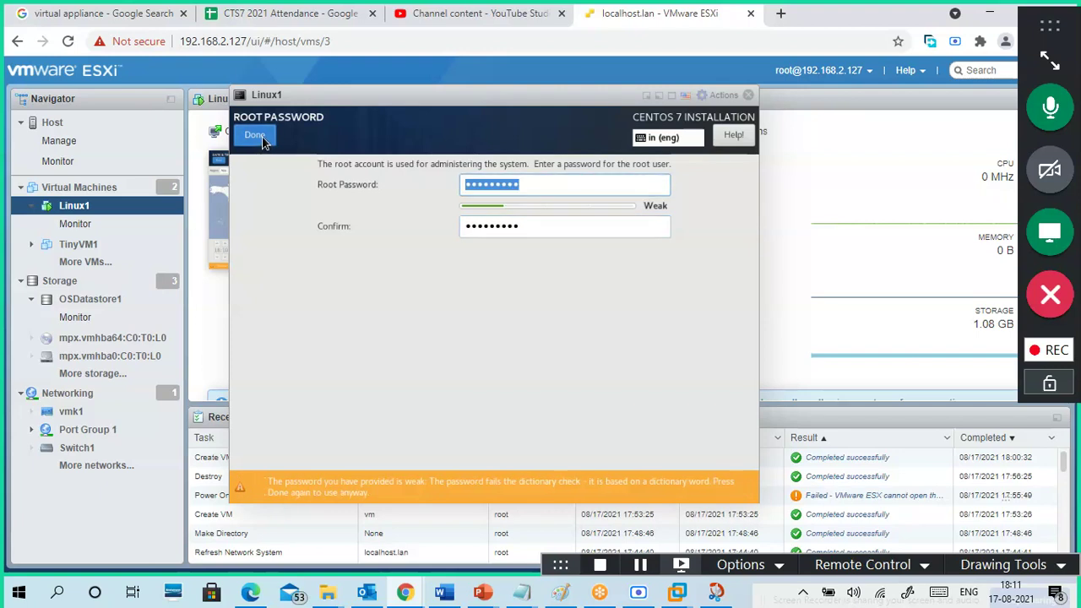
left_click(254, 135)
- Create user 7student1 with a password entered and confirmed, accepting the weak-password warning
left_click(635, 221)
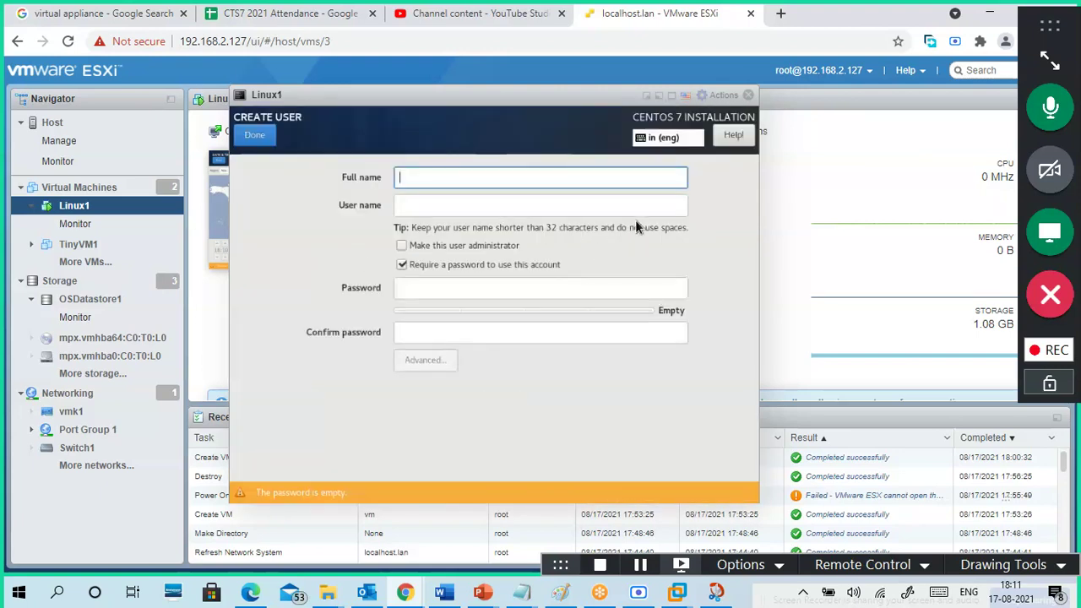
type("student")
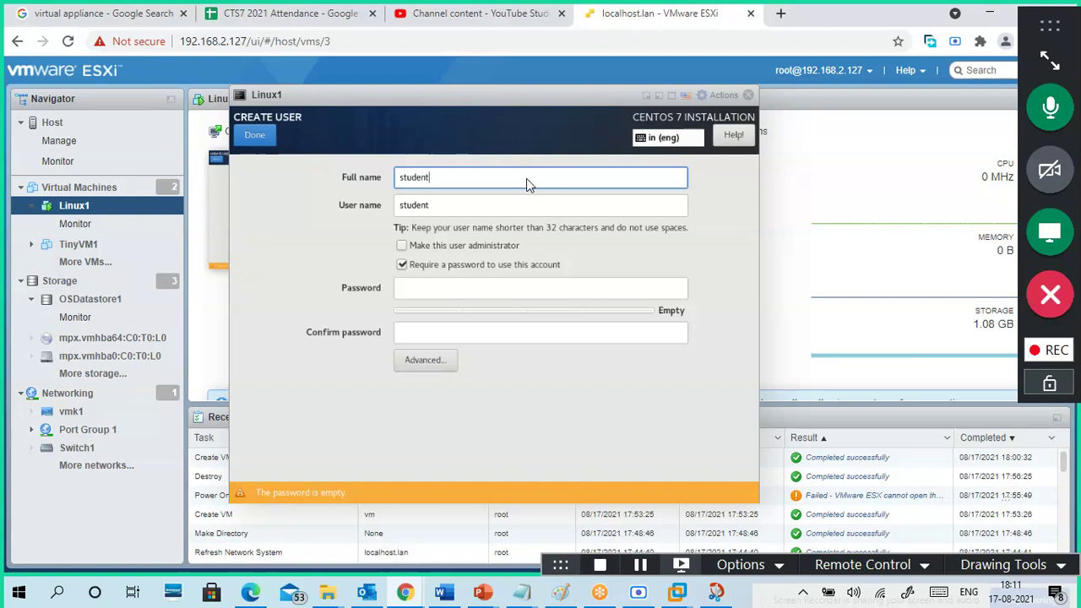
left_click(400, 180)
type("7")
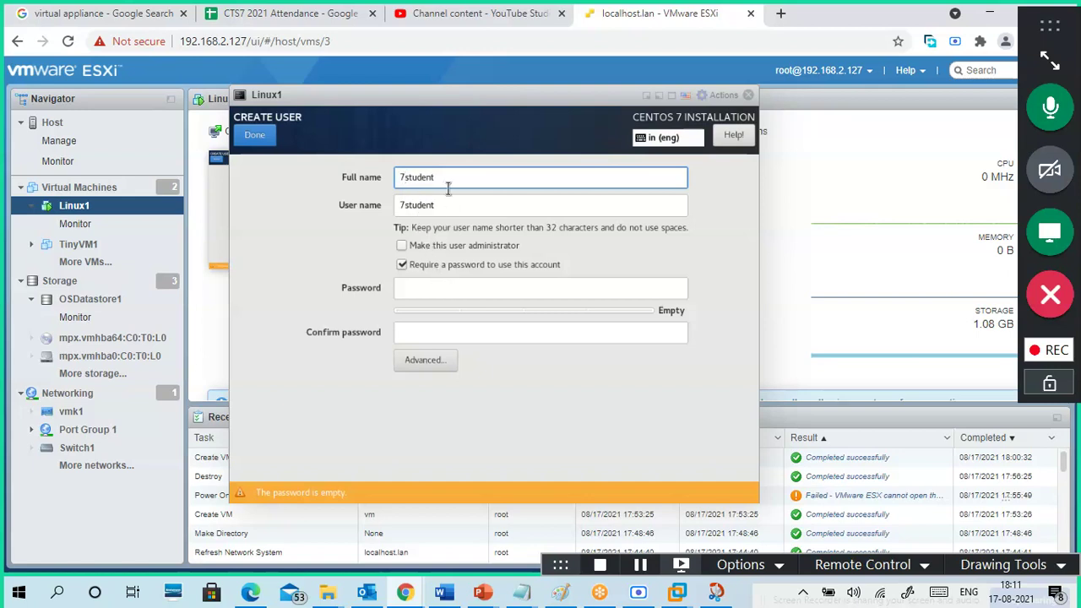
type("1")
left_click(466, 288)
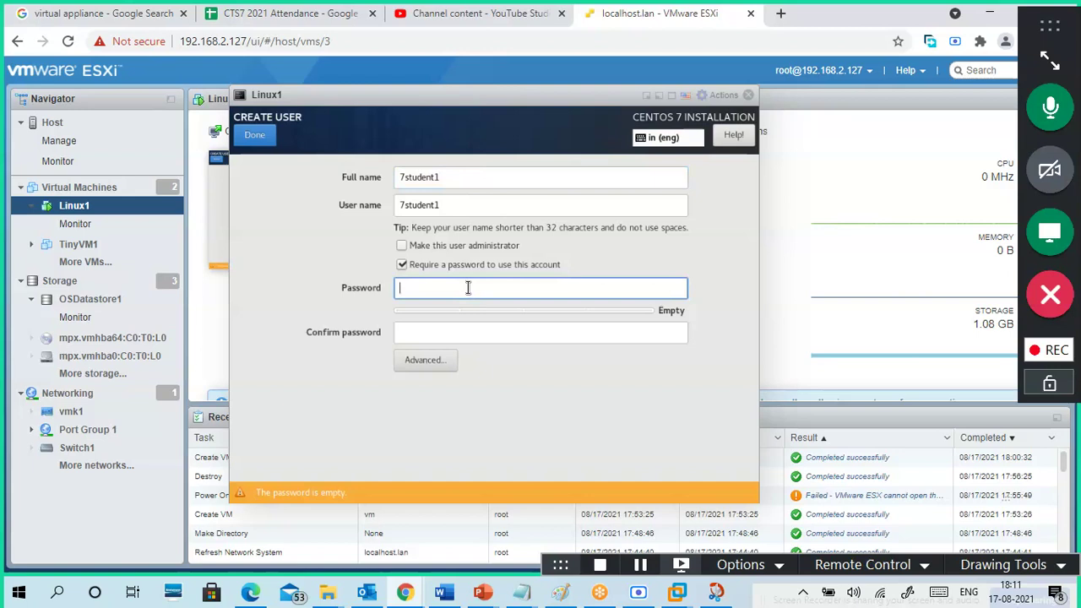
type("a")
key("BackSpace")
type("aabcd")
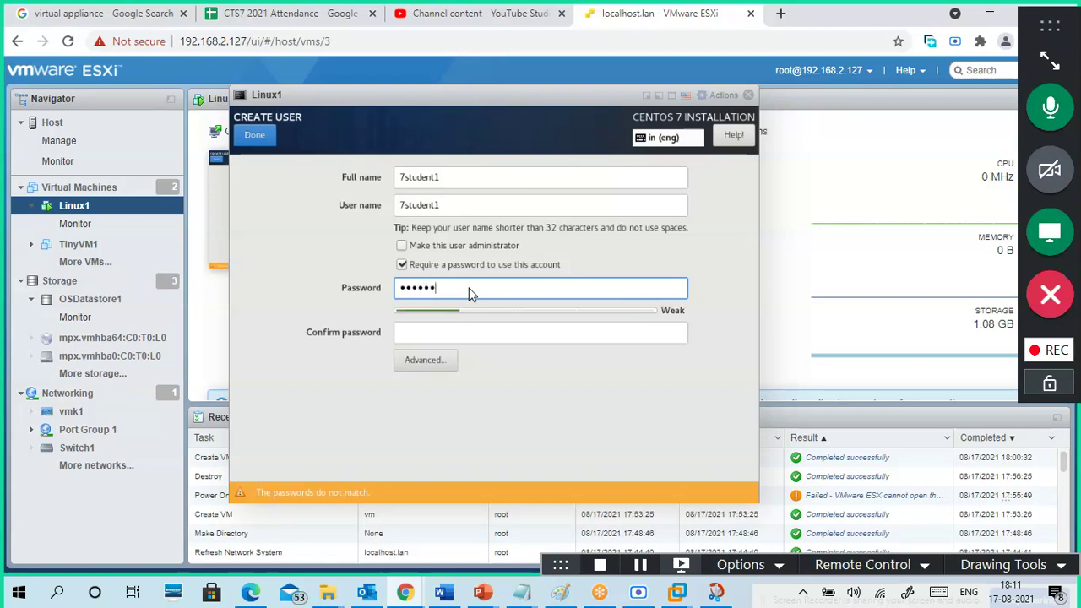
key("Tab")
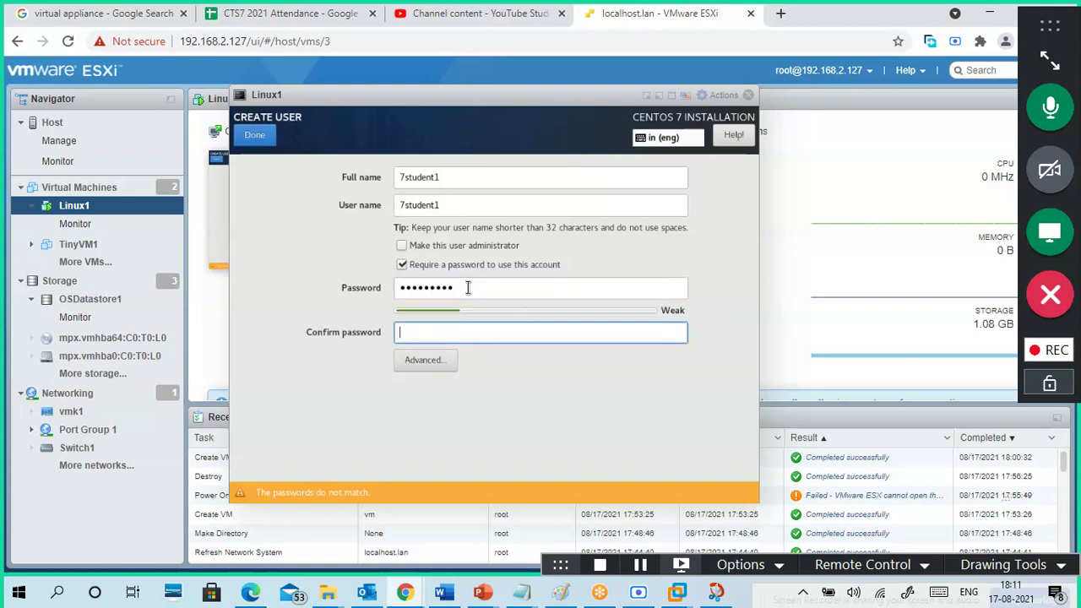
type("abcdet1")
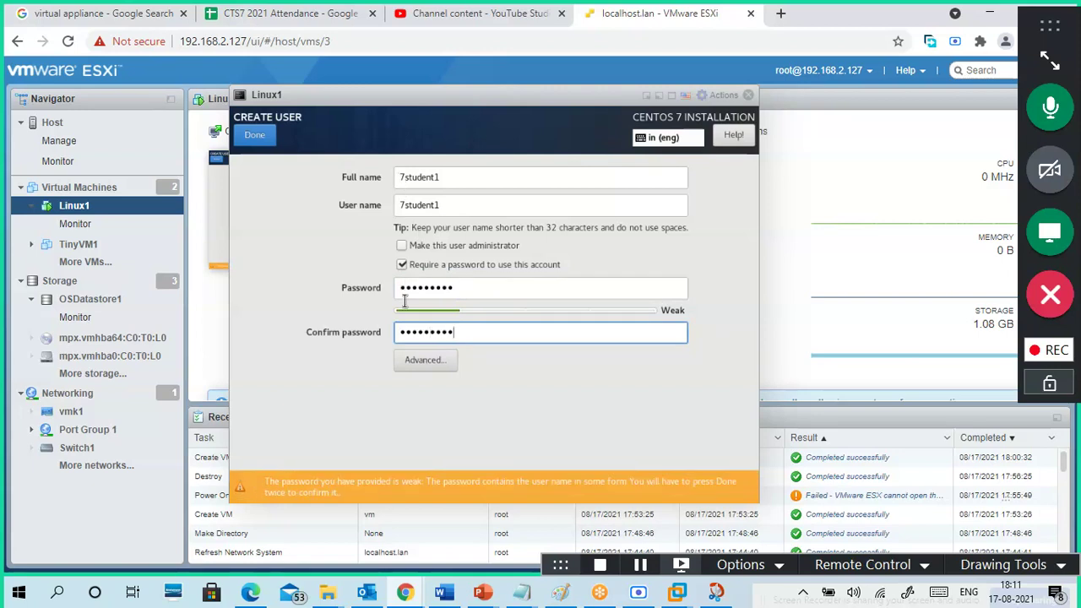
left_click(256, 140)
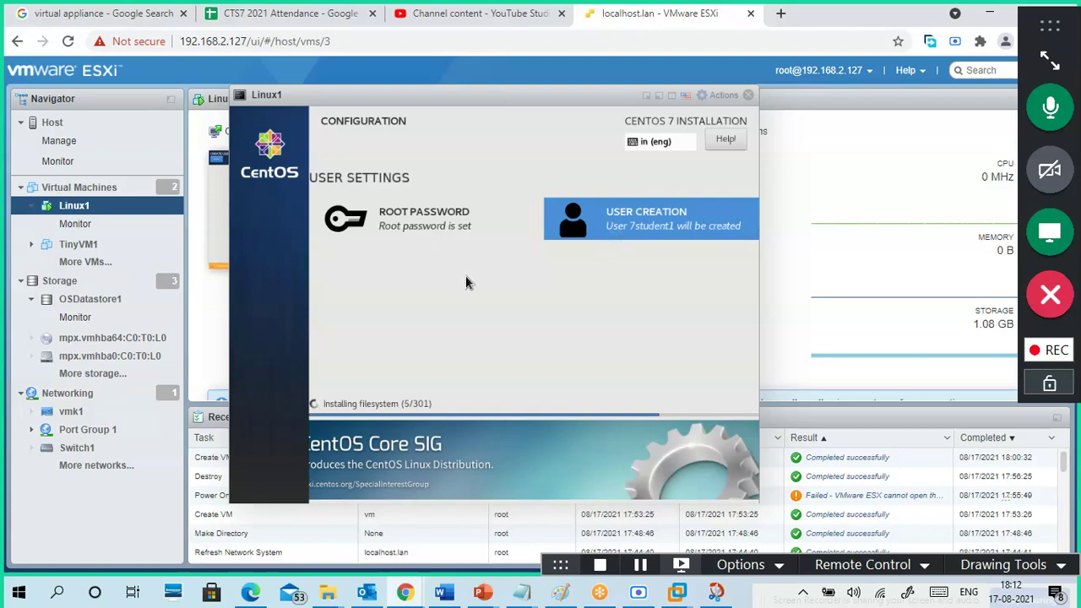
- Shift the Linux1 console slightly left and open the taskbar menu while packages install
left_click_drag(510, 102, 475, 101)
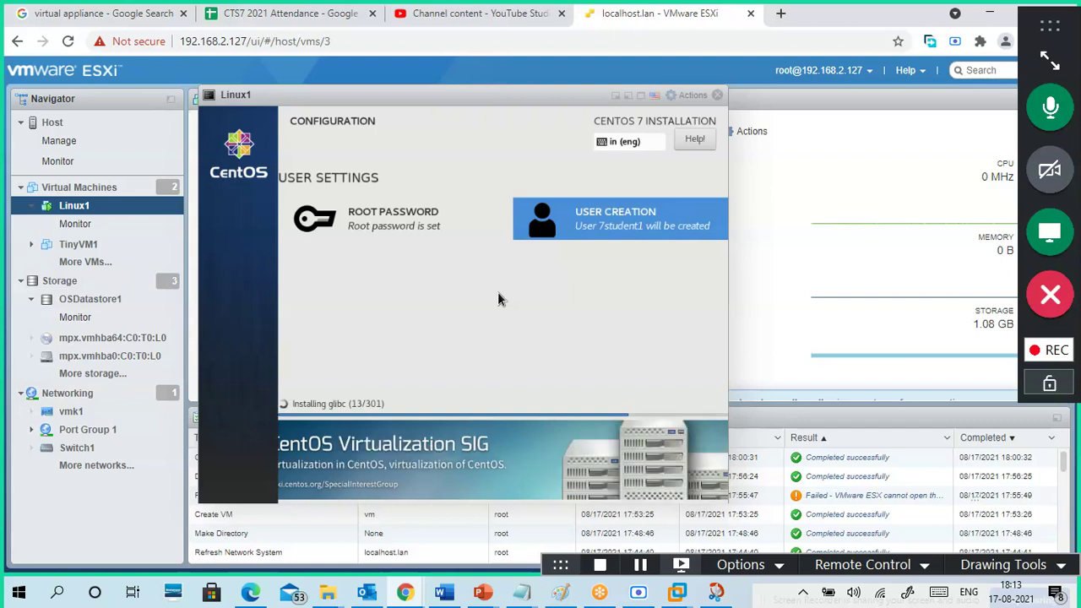
right_click(743, 591)
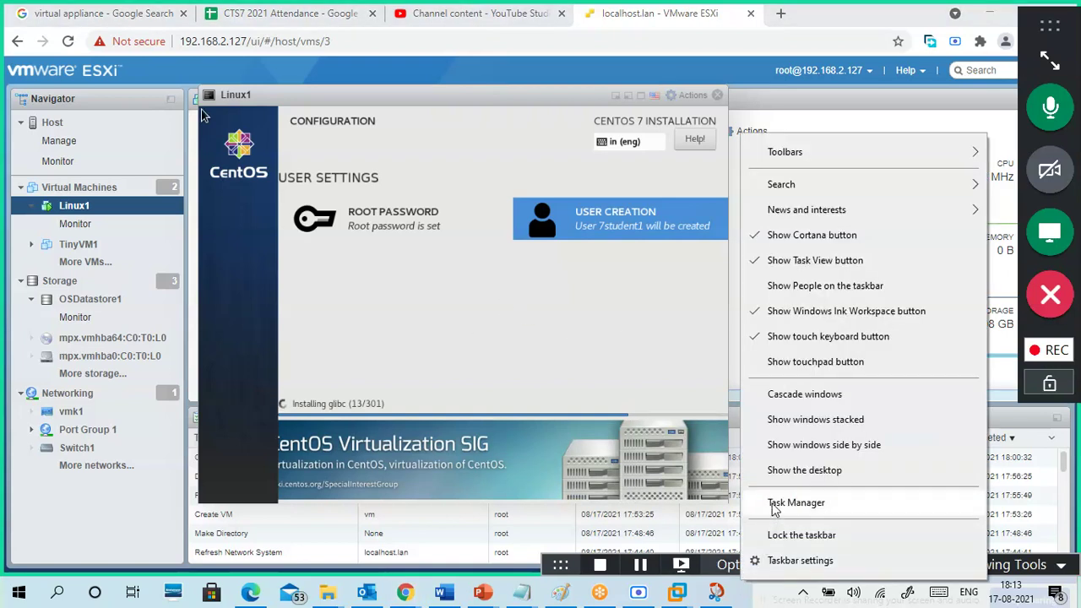
- Launch Task Manager, check the 100% CPU utilisation on the Performance tab, then close it
left_click(774, 505)
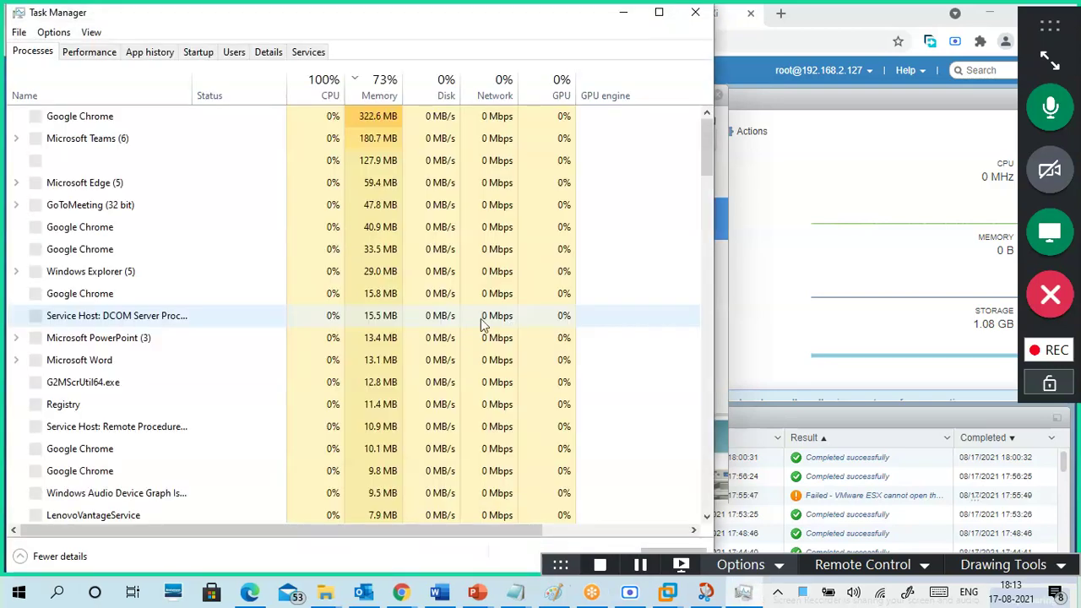
left_click(92, 52)
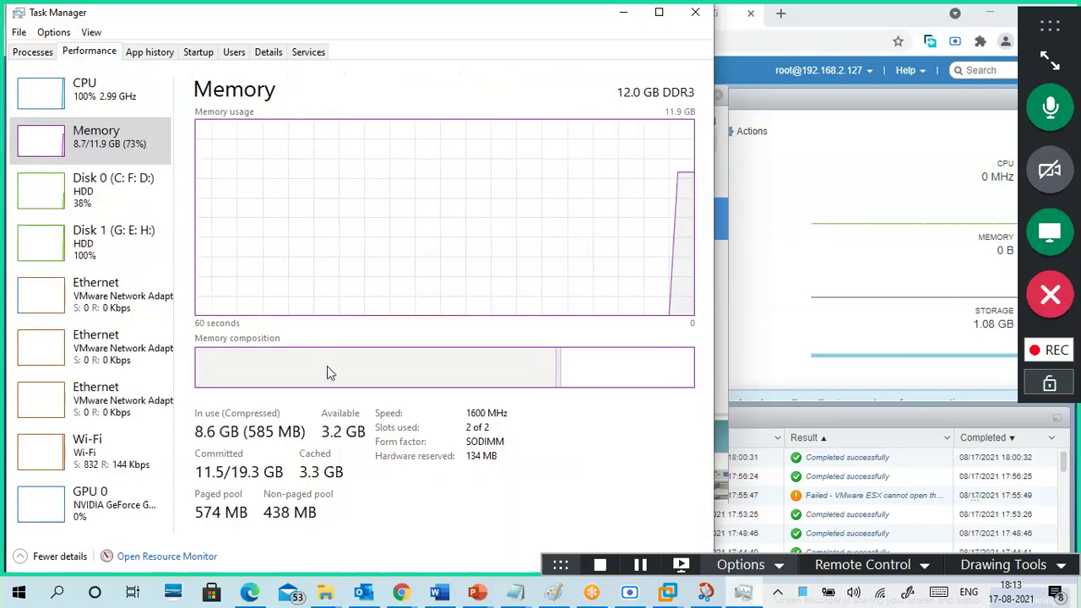
left_click(100, 111)
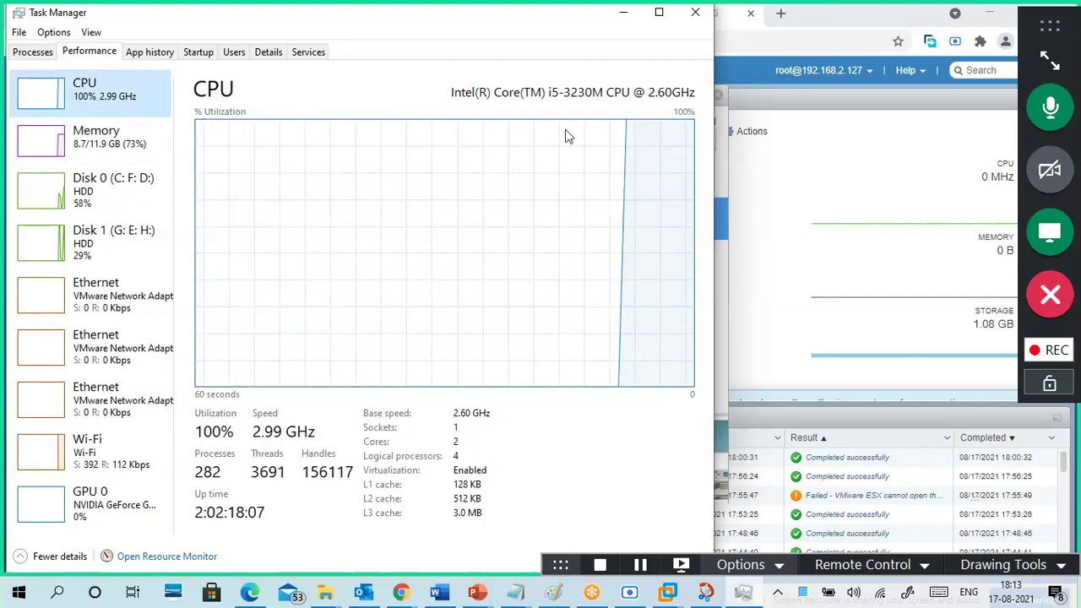
left_click(695, 12)
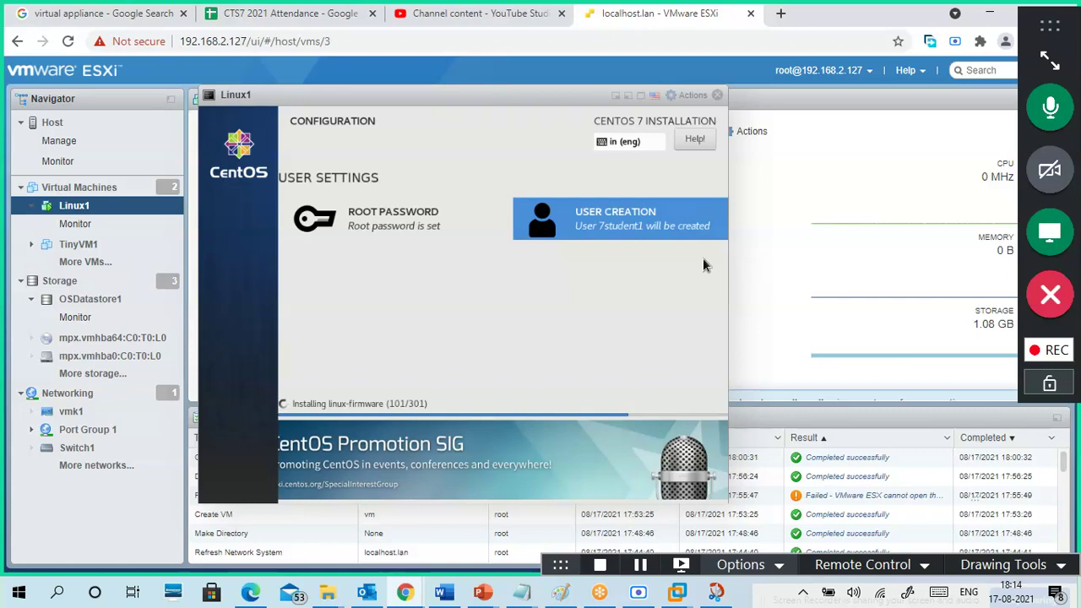
left_click(321, 27)
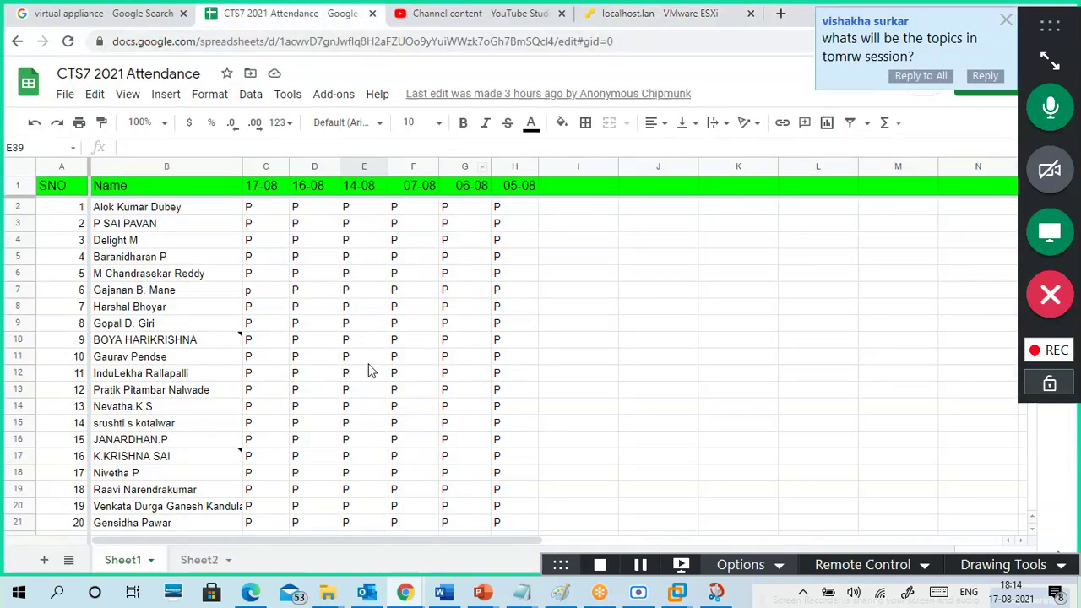
scroll(379, 376, "down", 6)
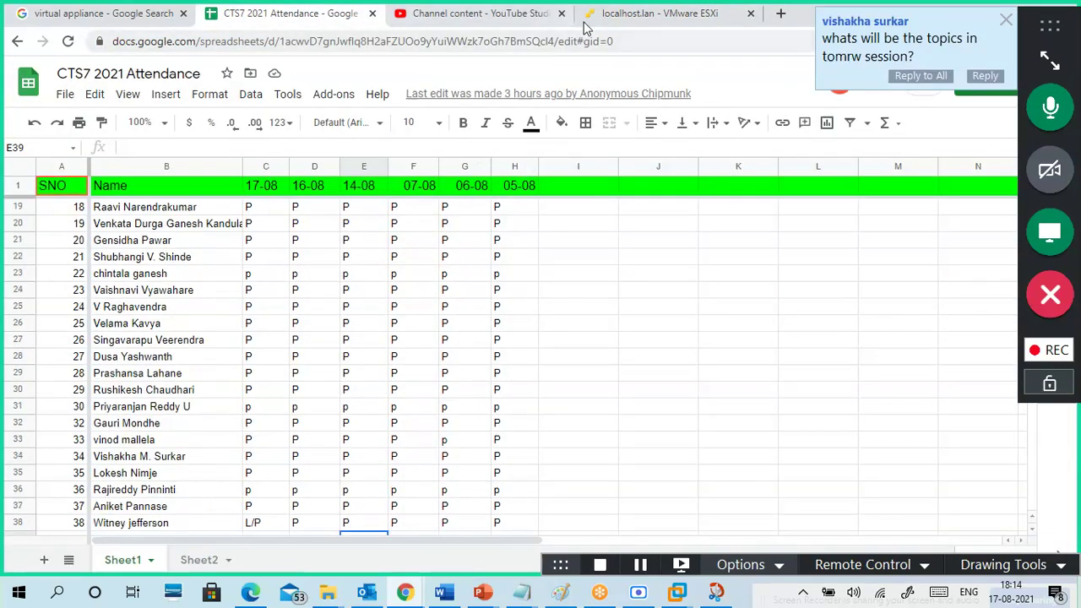
left_click(612, 13)
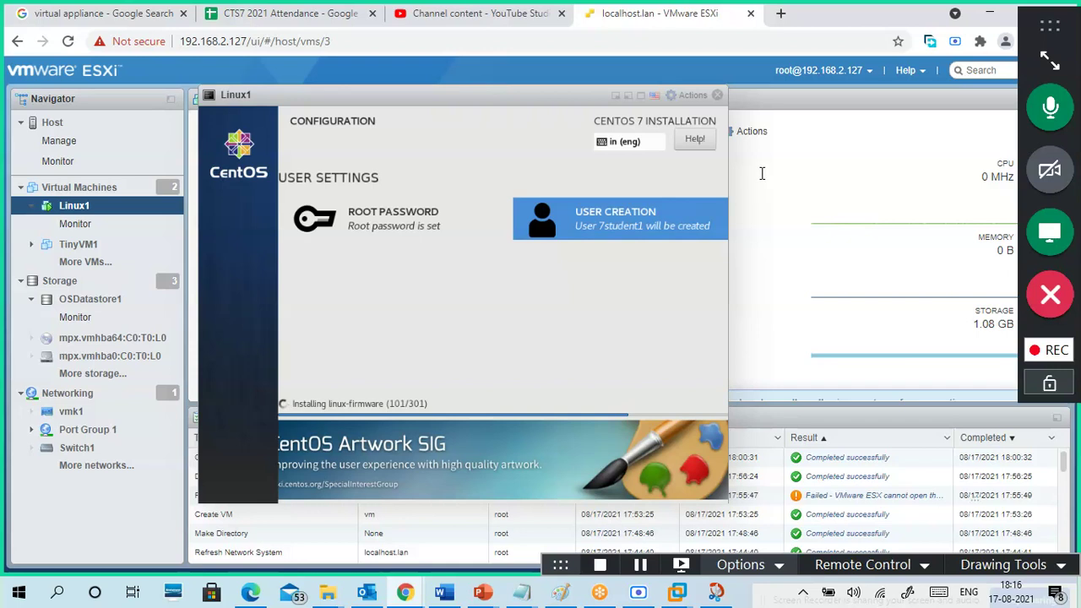
- Close the Linux1 console, reopen it as a browser console, and close it again
left_click(717, 96)
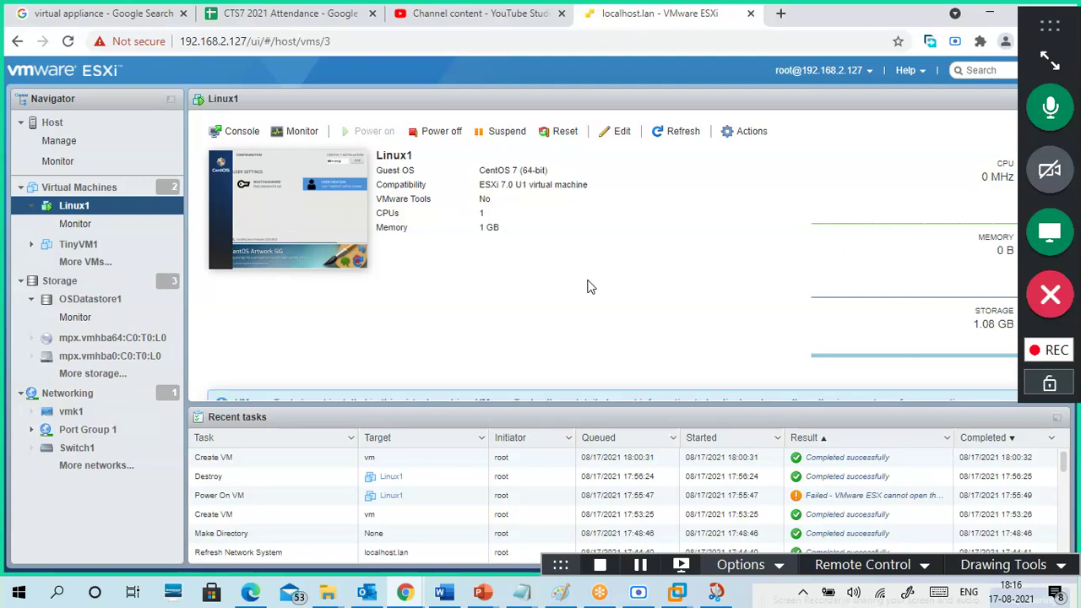
left_click(237, 134)
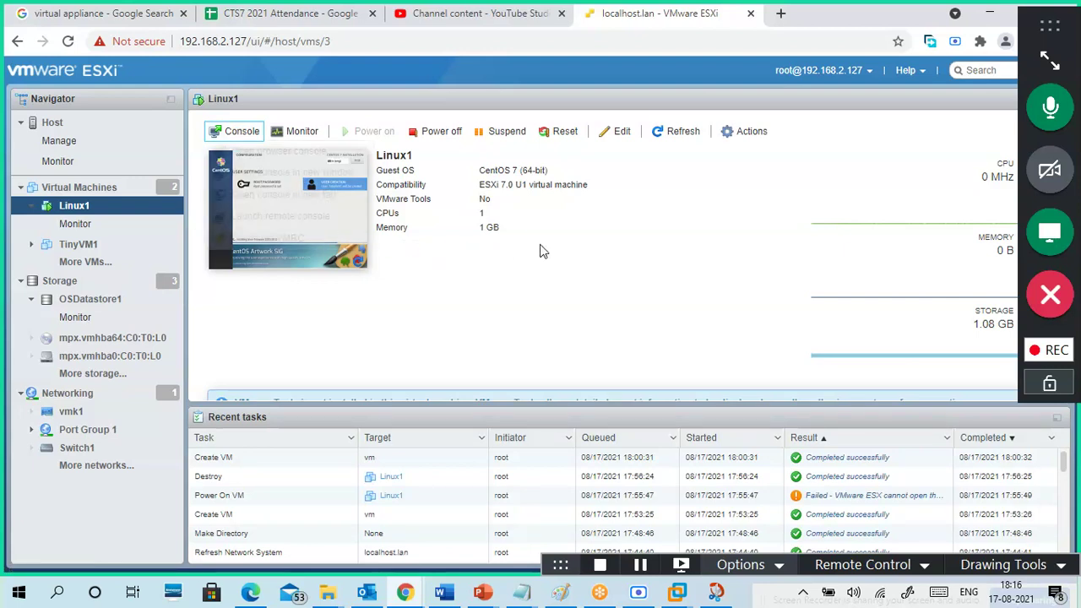
left_click(279, 150)
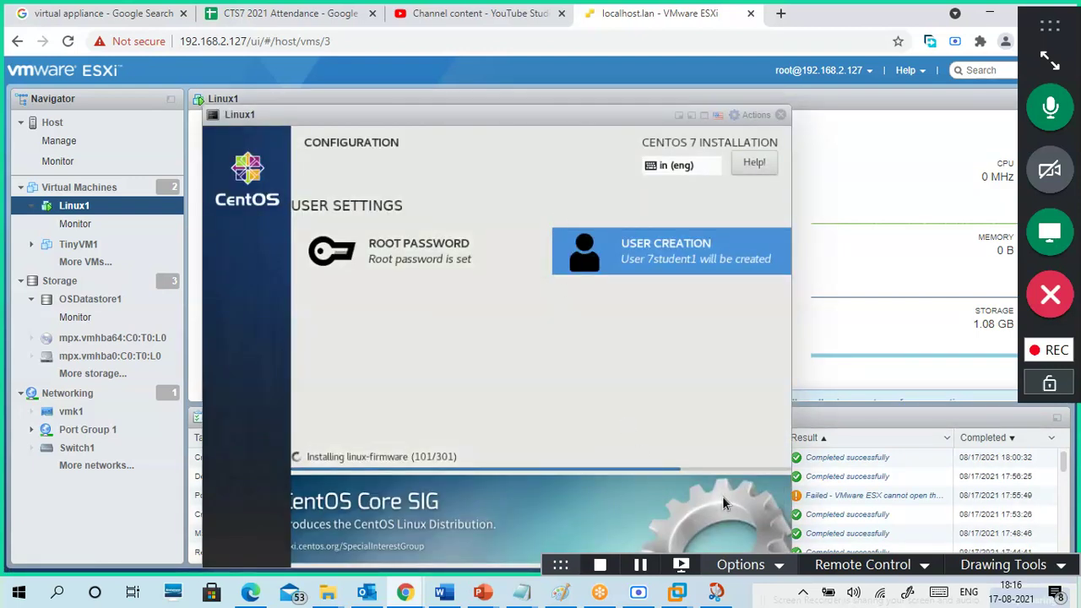
left_click(779, 116)
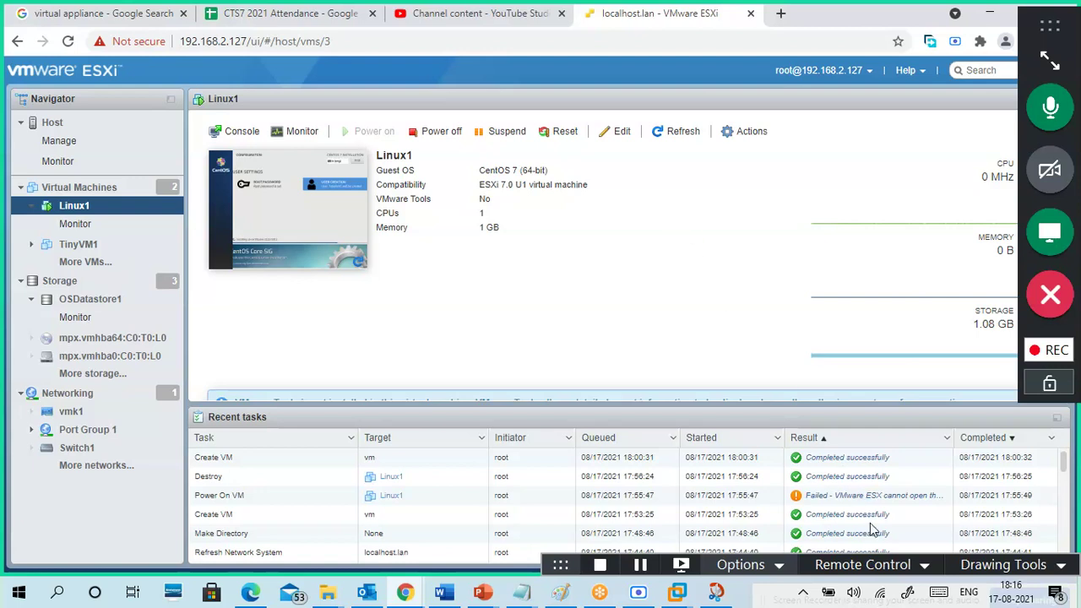
- Give keyboard and mouse control to a participant, then show the localhost.lan host summary
left_click(875, 564)
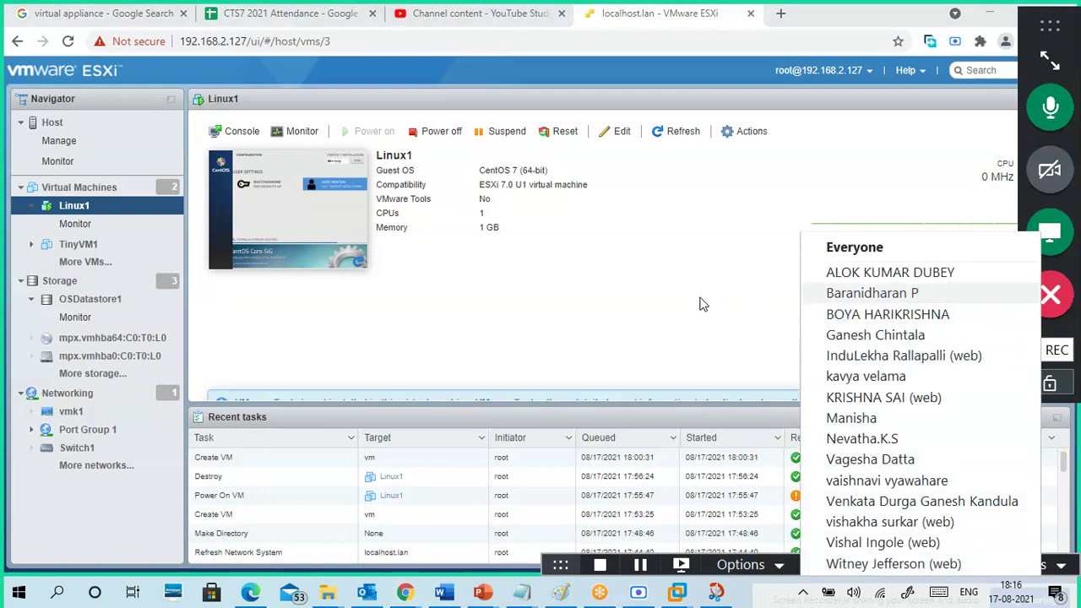
left_click(835, 273)
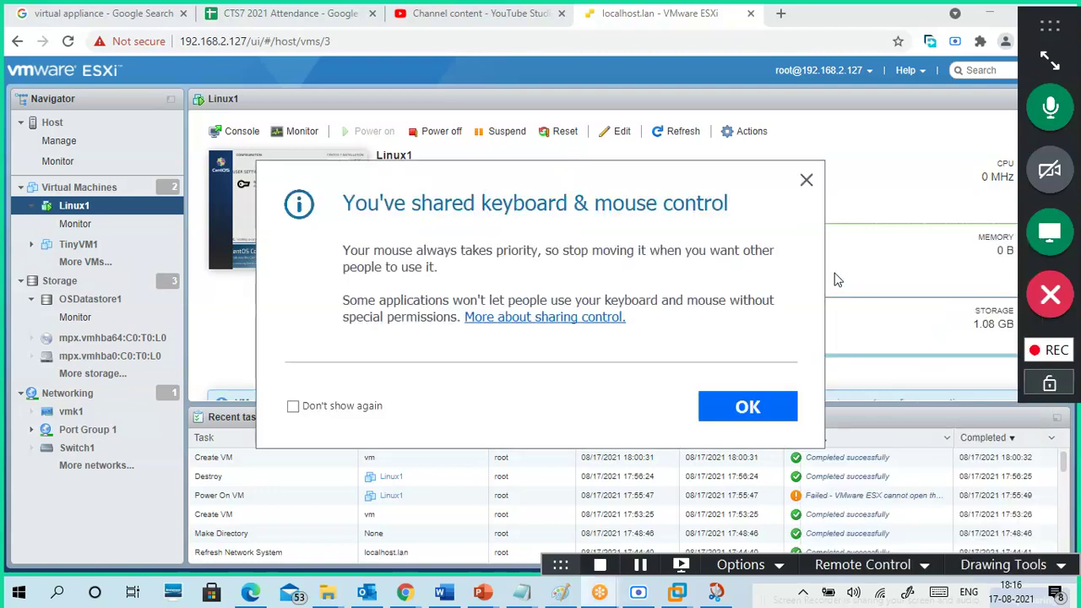
left_click(741, 410)
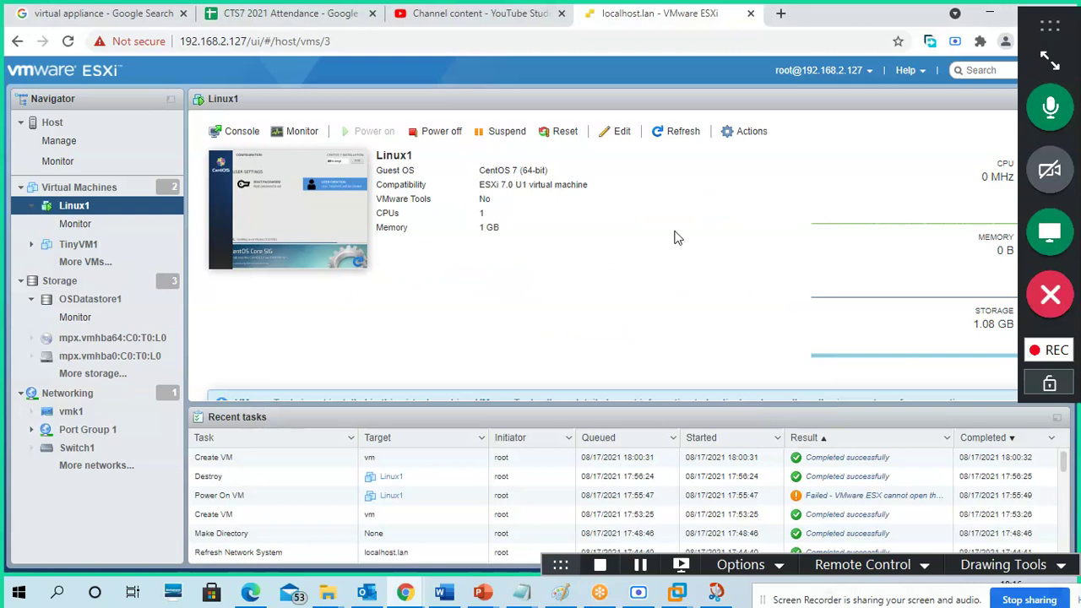
left_click(58, 125)
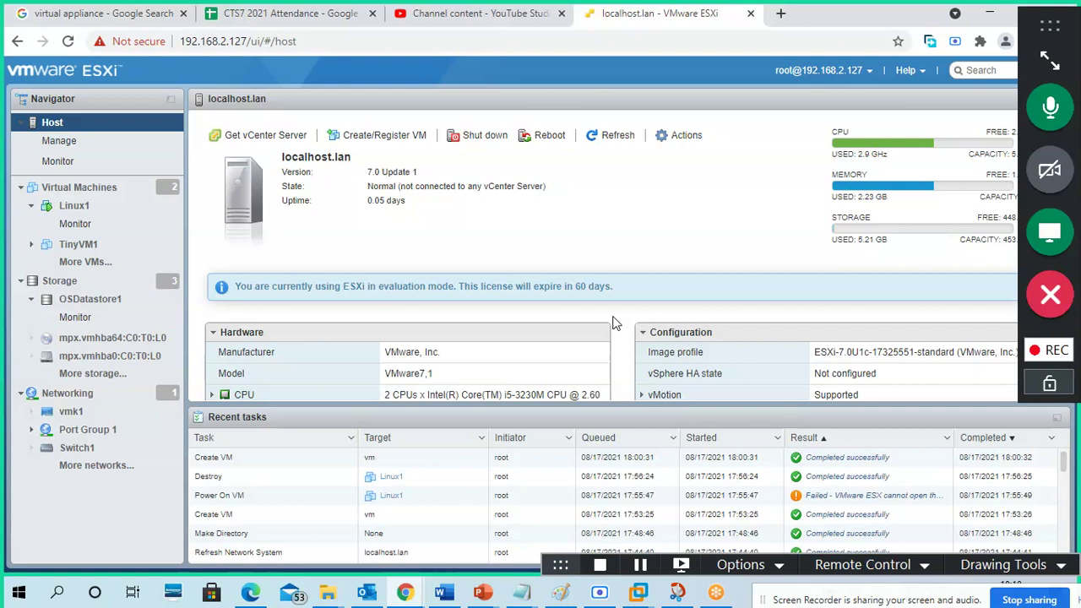
- Go from Datastores to Virtual Machines, select Linux1, and reopen its console to watch CentOS 7 install
left_click(91, 282)
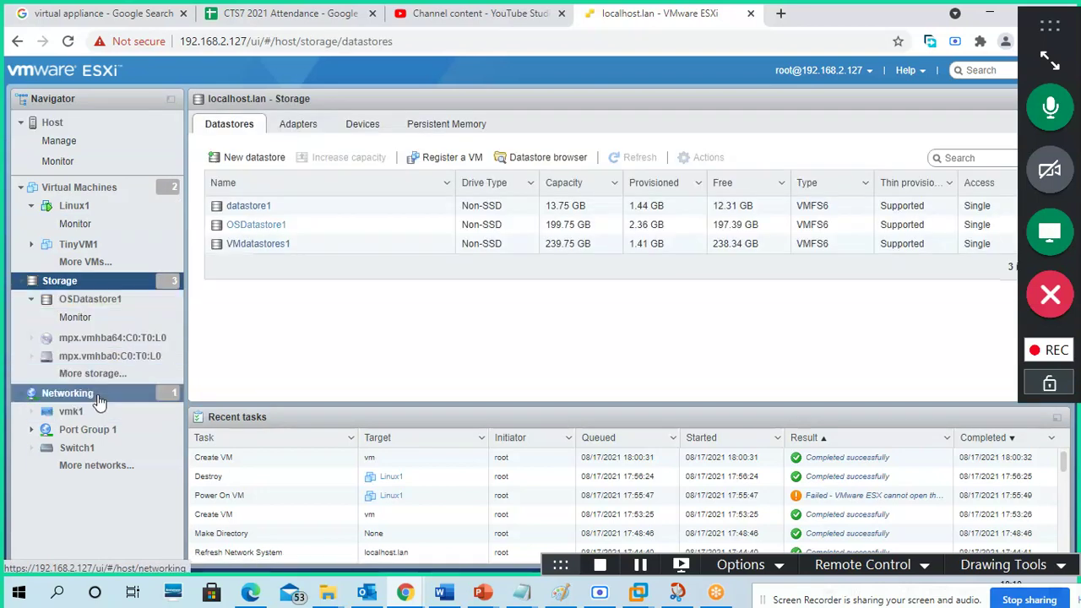
left_click(87, 194)
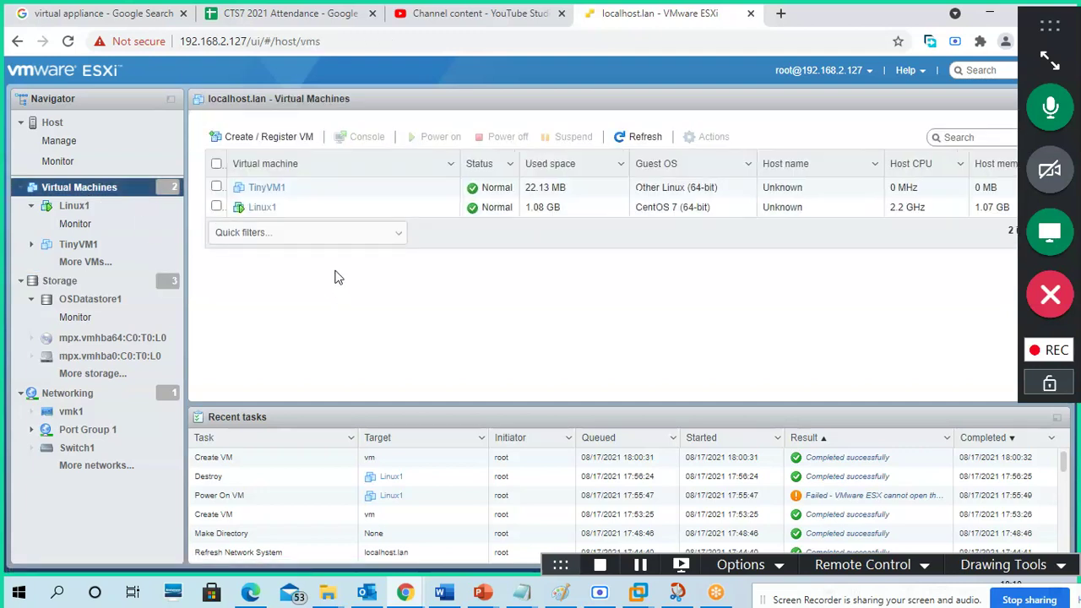
left_click(264, 208)
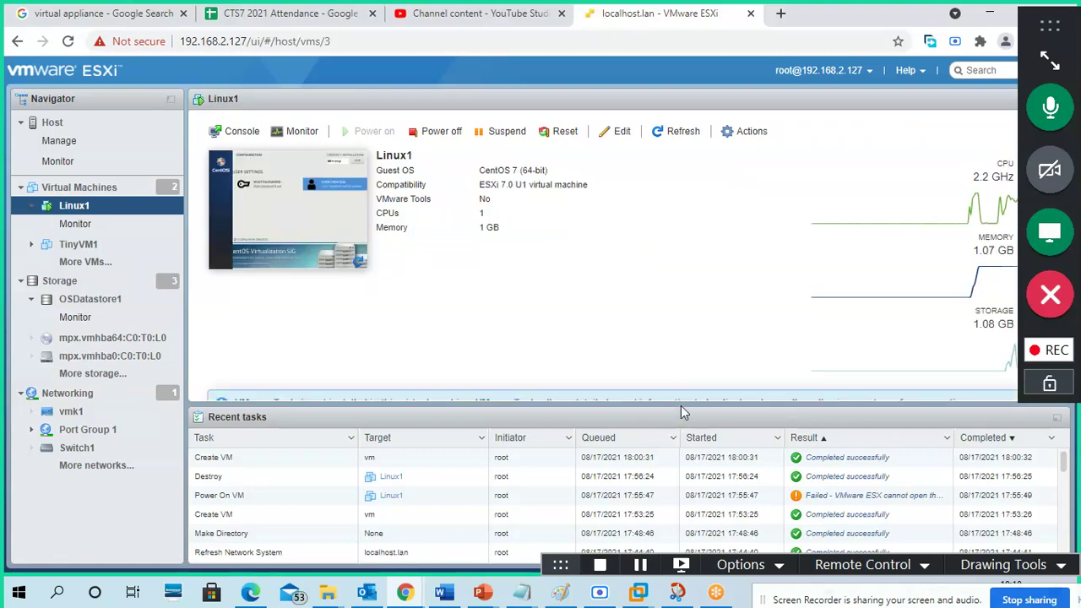
left_click_drag(680, 402, 524, 307)
left_click(316, 206)
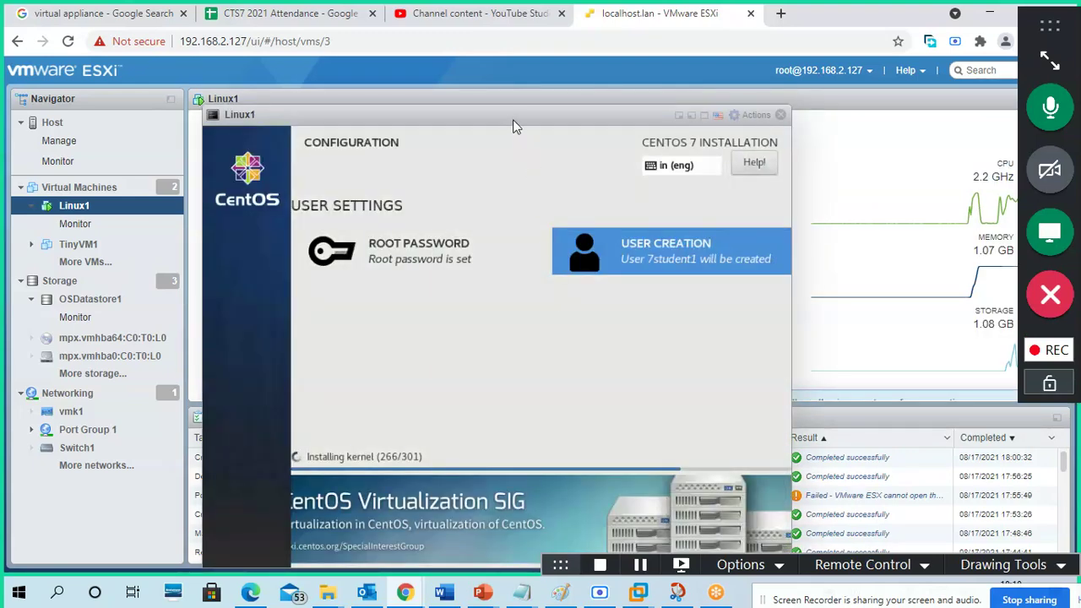
left_click_drag(513, 120, 517, 100)
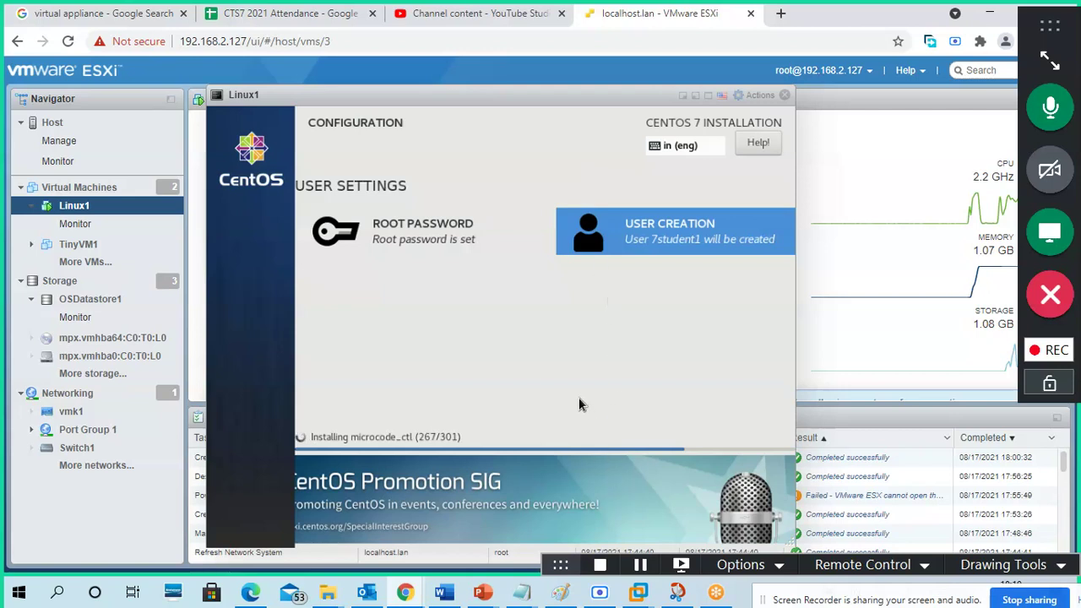
- Shut down the ESXi host from its summary page, confirming the shutdown, and leave the ESXi page
left_click(640, 564)
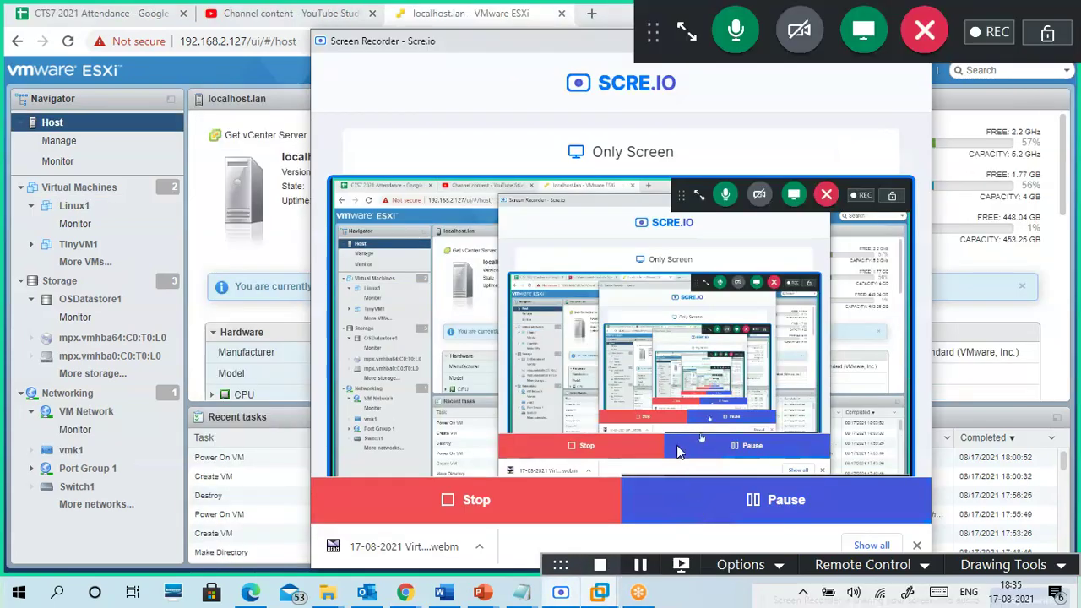
left_click_drag(520, 51, 367, 92)
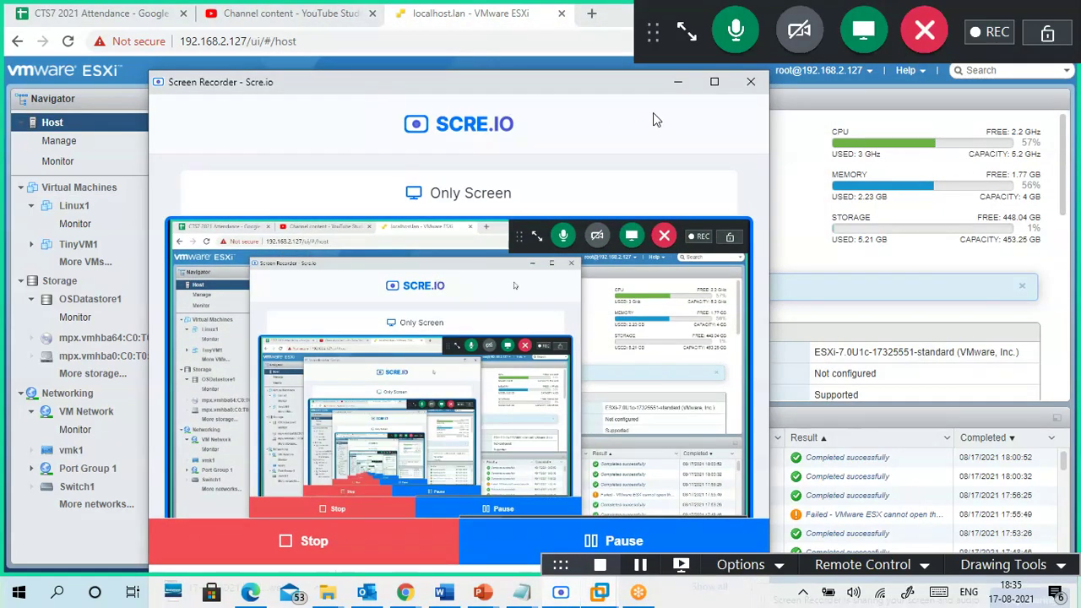
left_click(677, 83)
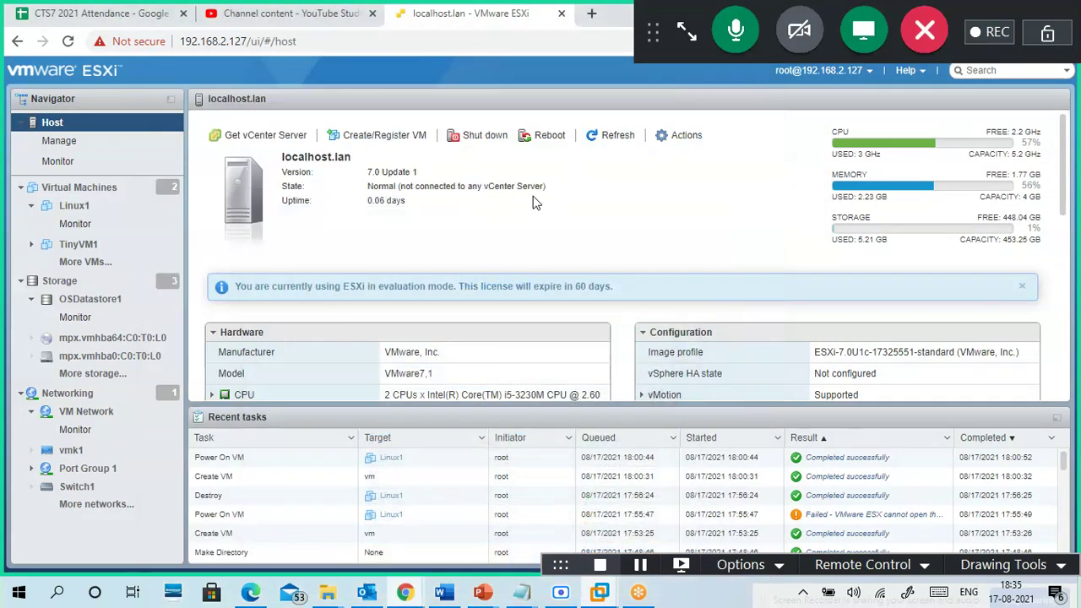
left_click(476, 135)
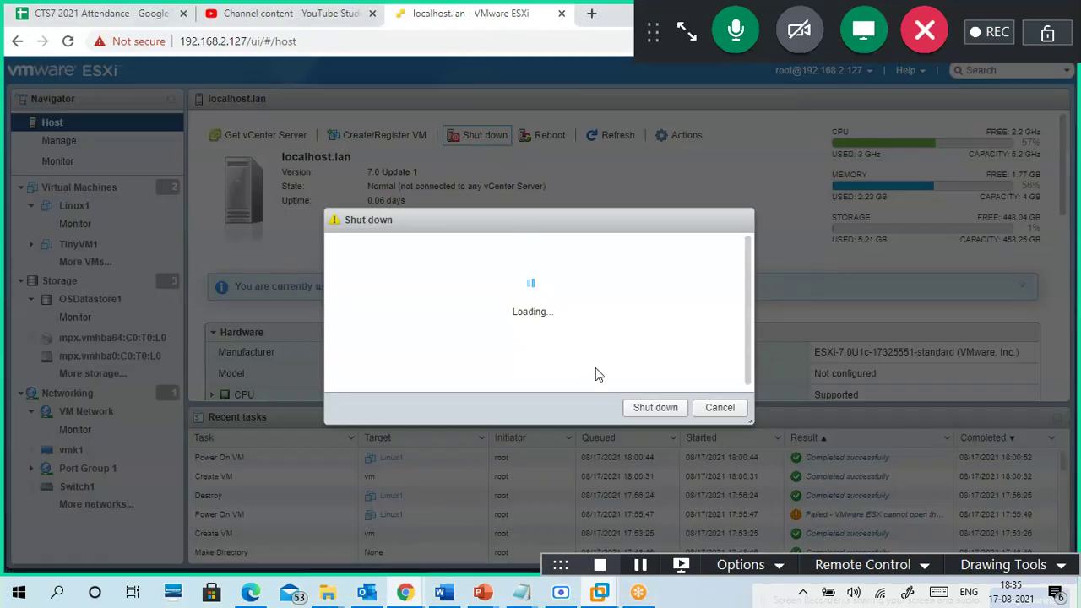
left_click(652, 392)
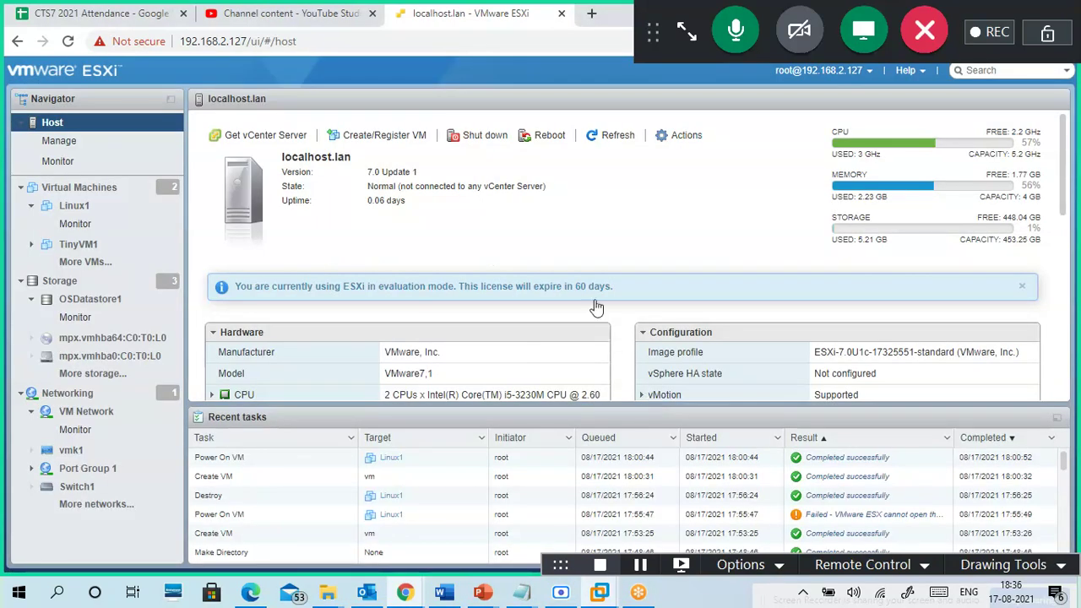
left_click(562, 13)
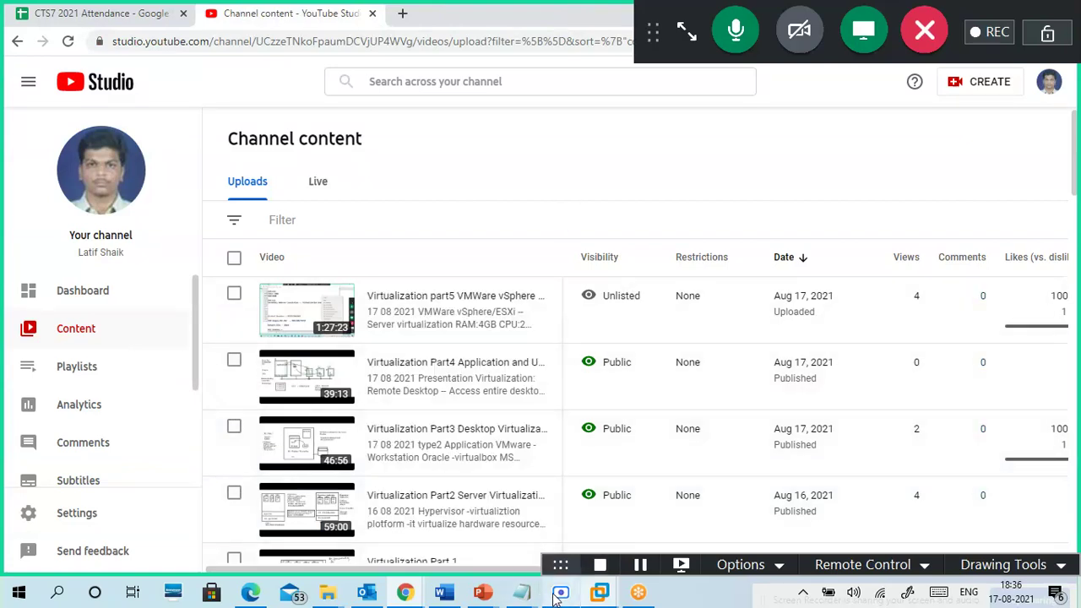
- Bring up the Scre.io recorder window with the 17-08-2021 Virt....webm download over YouTube Studio's Channel content
mouse_move(562, 598)
mouse_move(557, 545)
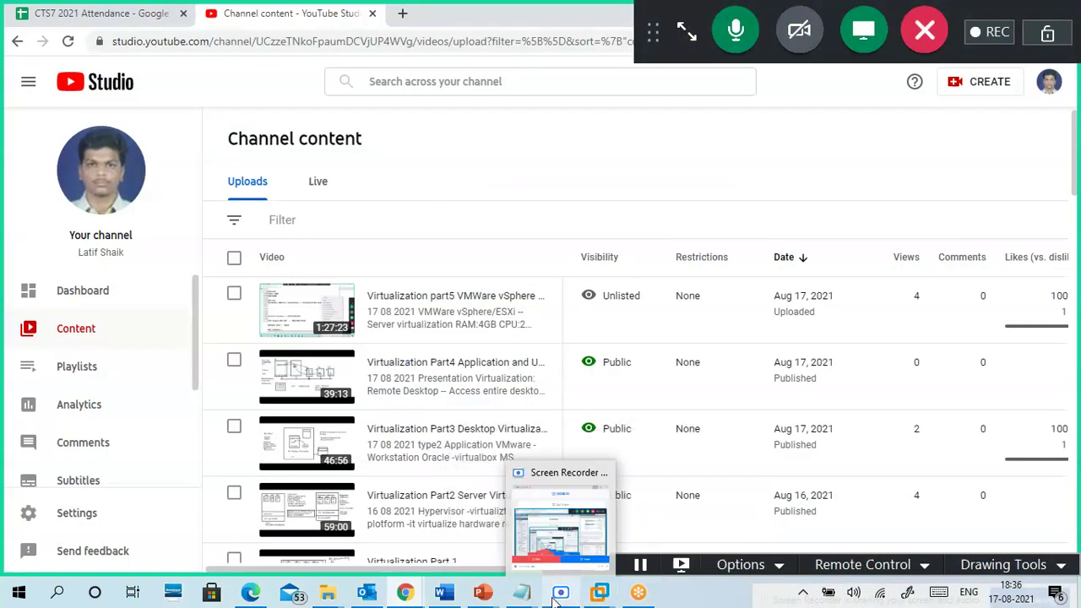
left_click(554, 534)
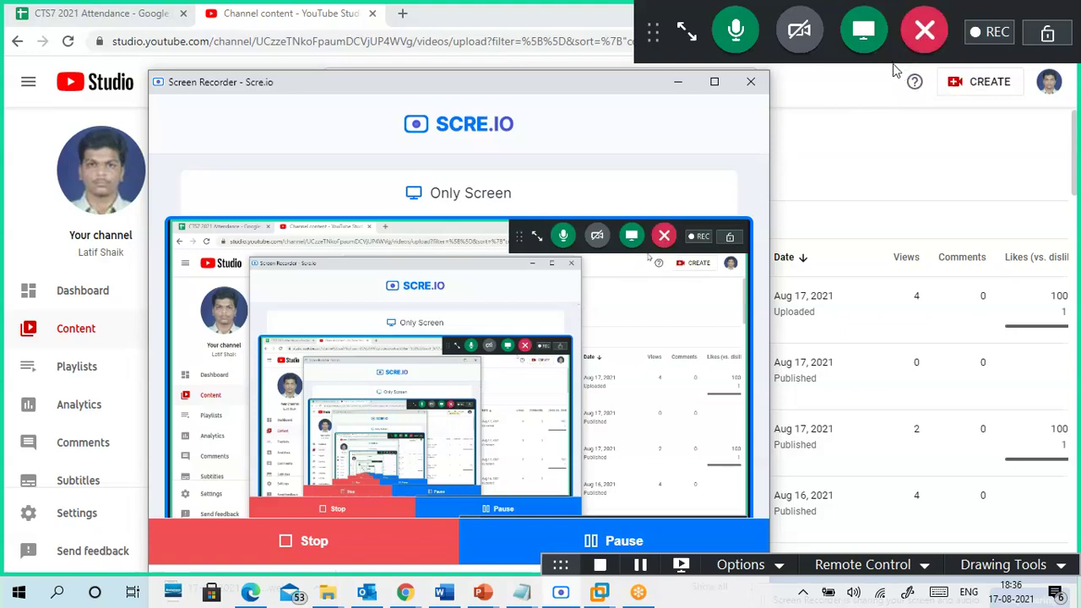
left_click_drag(544, 82, 562, 23)
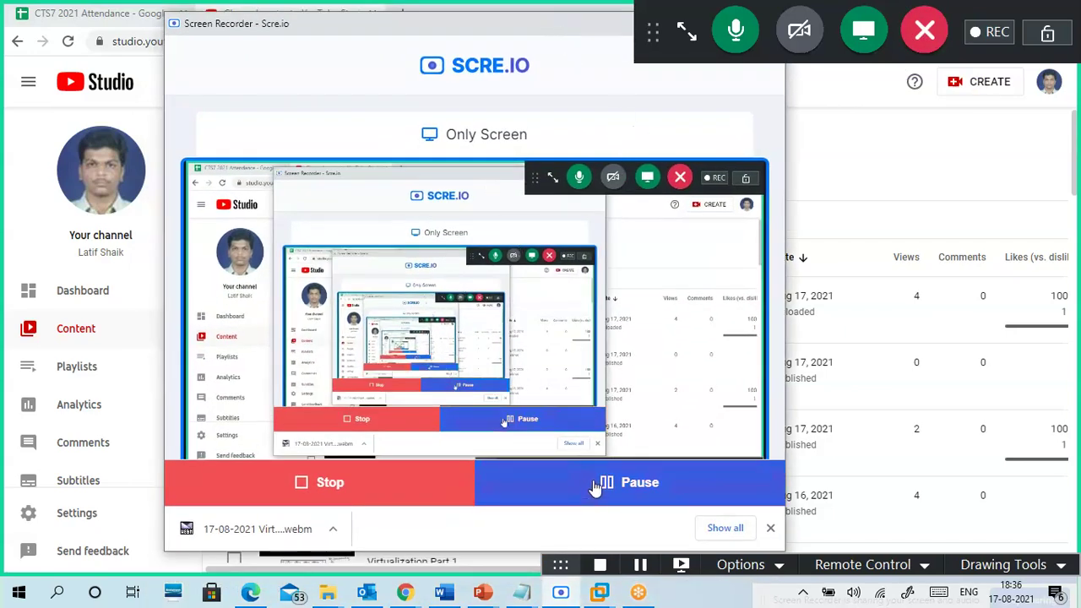